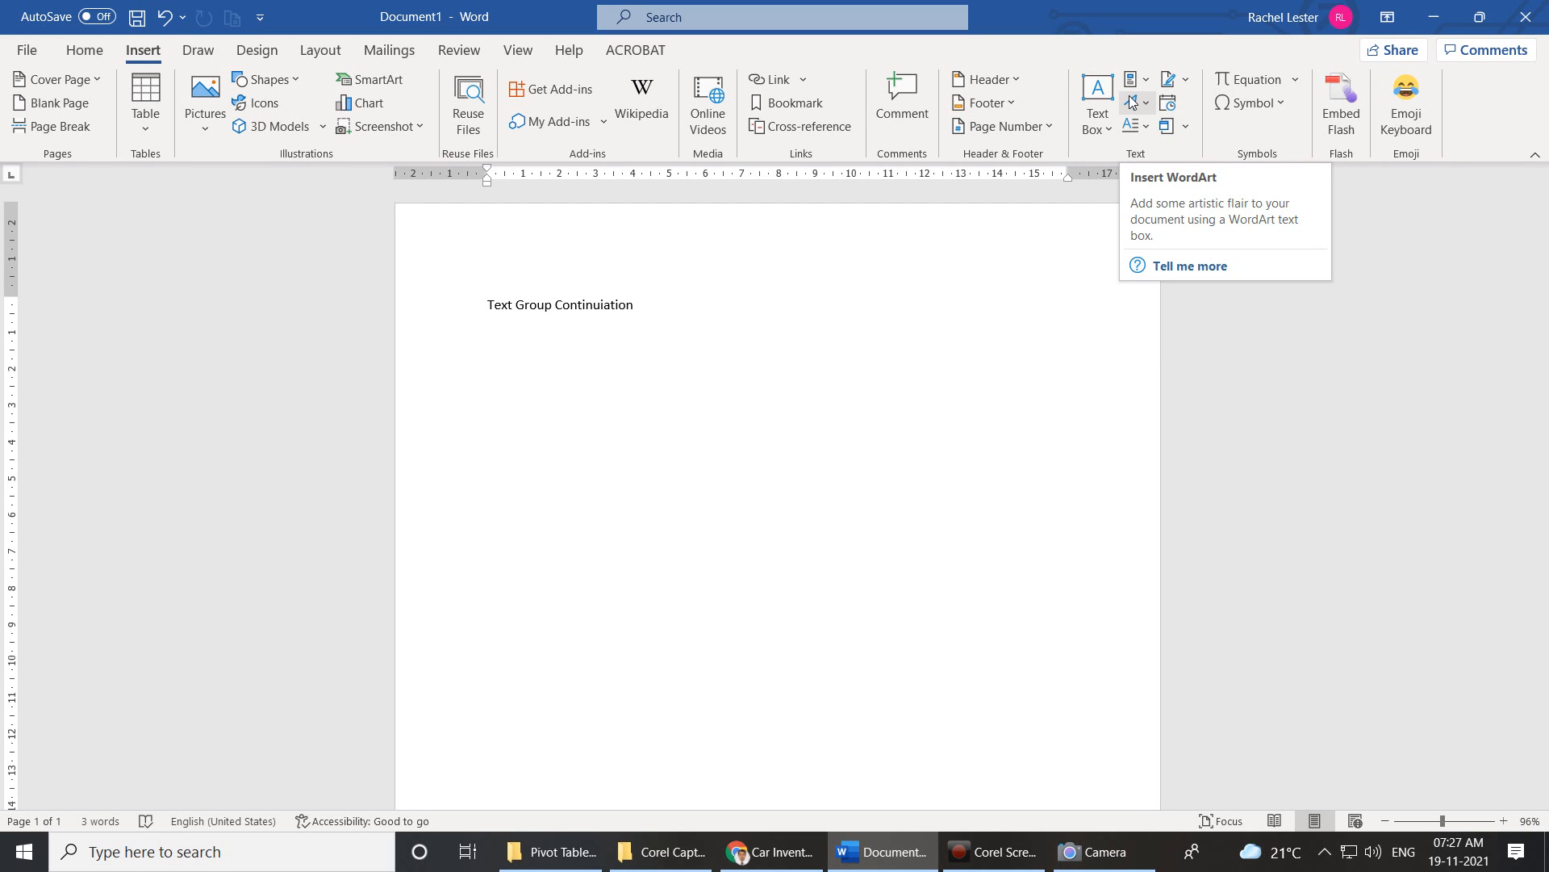
Add a blank line below the heading and bring up the File view's recent documents.
key("Return")
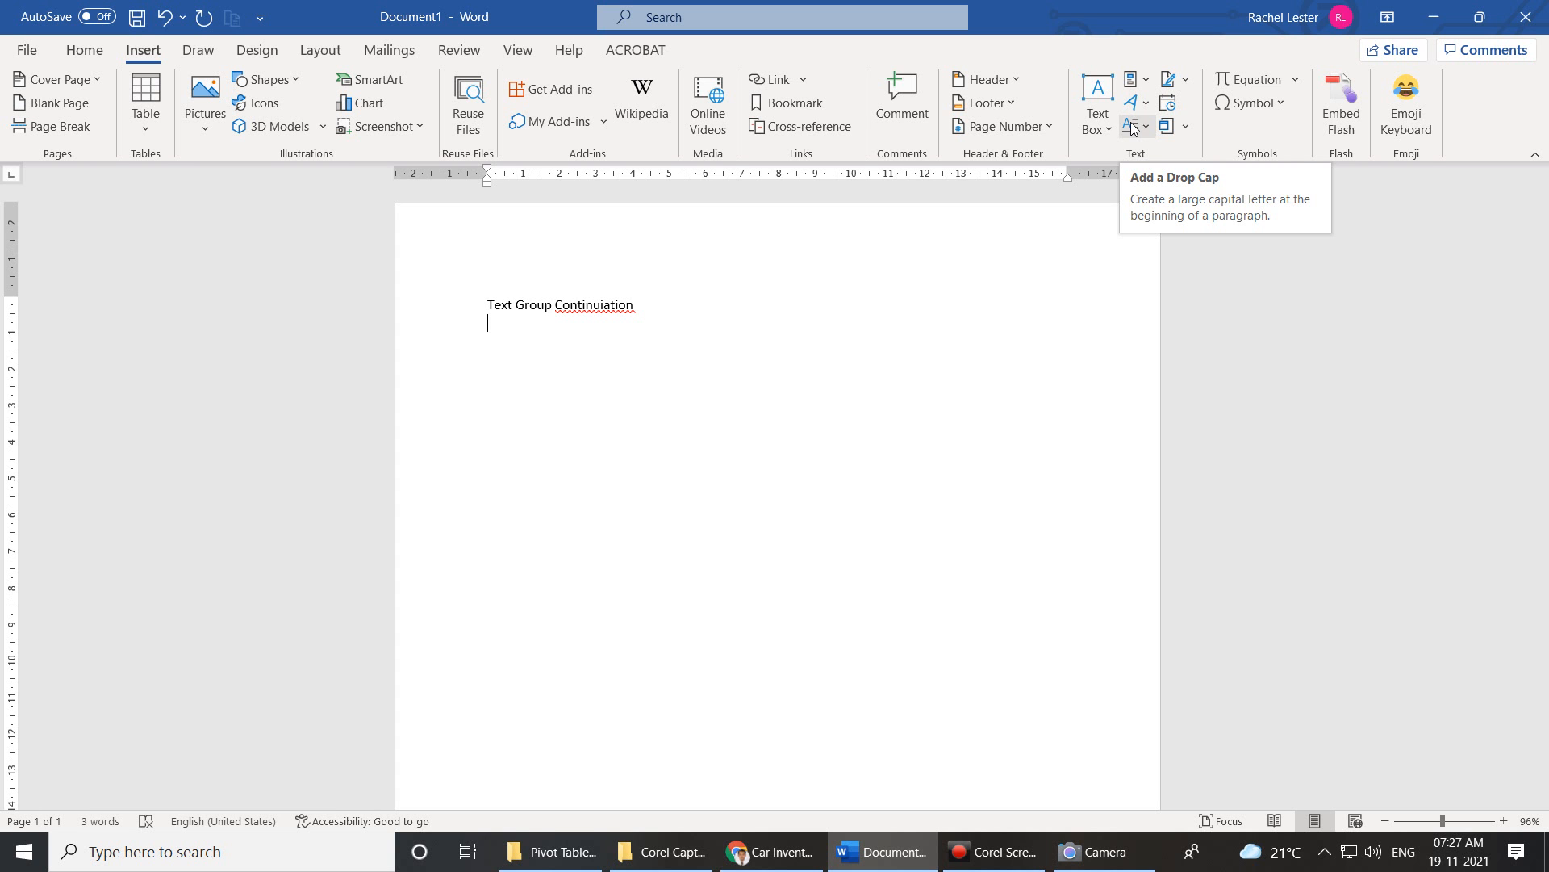
left_click(22, 51)
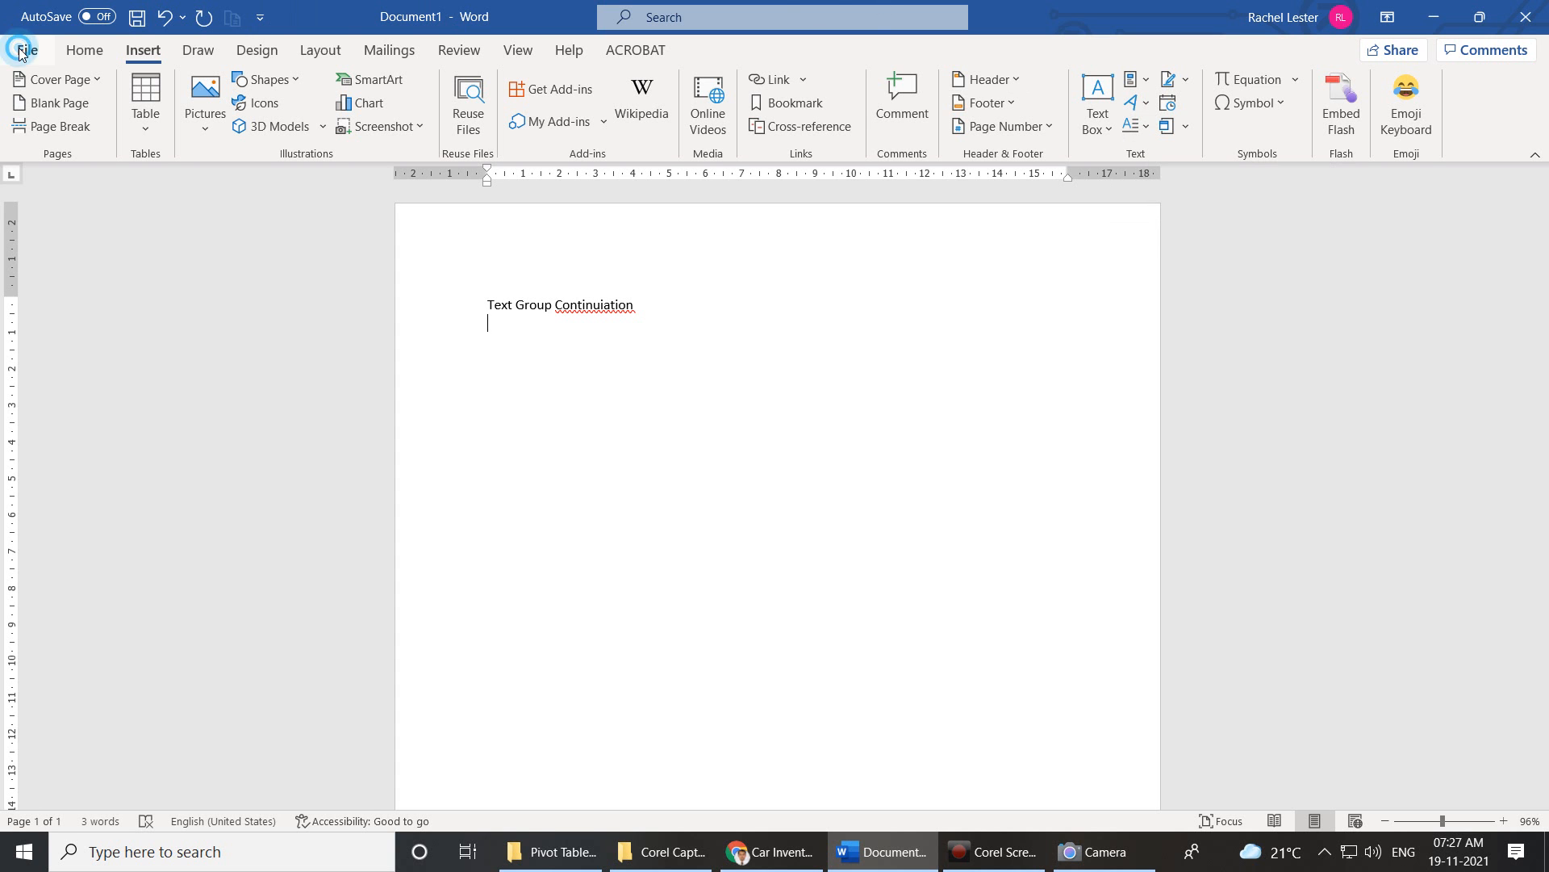
Open the consumer buying behaviour report and delete the comment on its cover page.
left_click(301, 717)
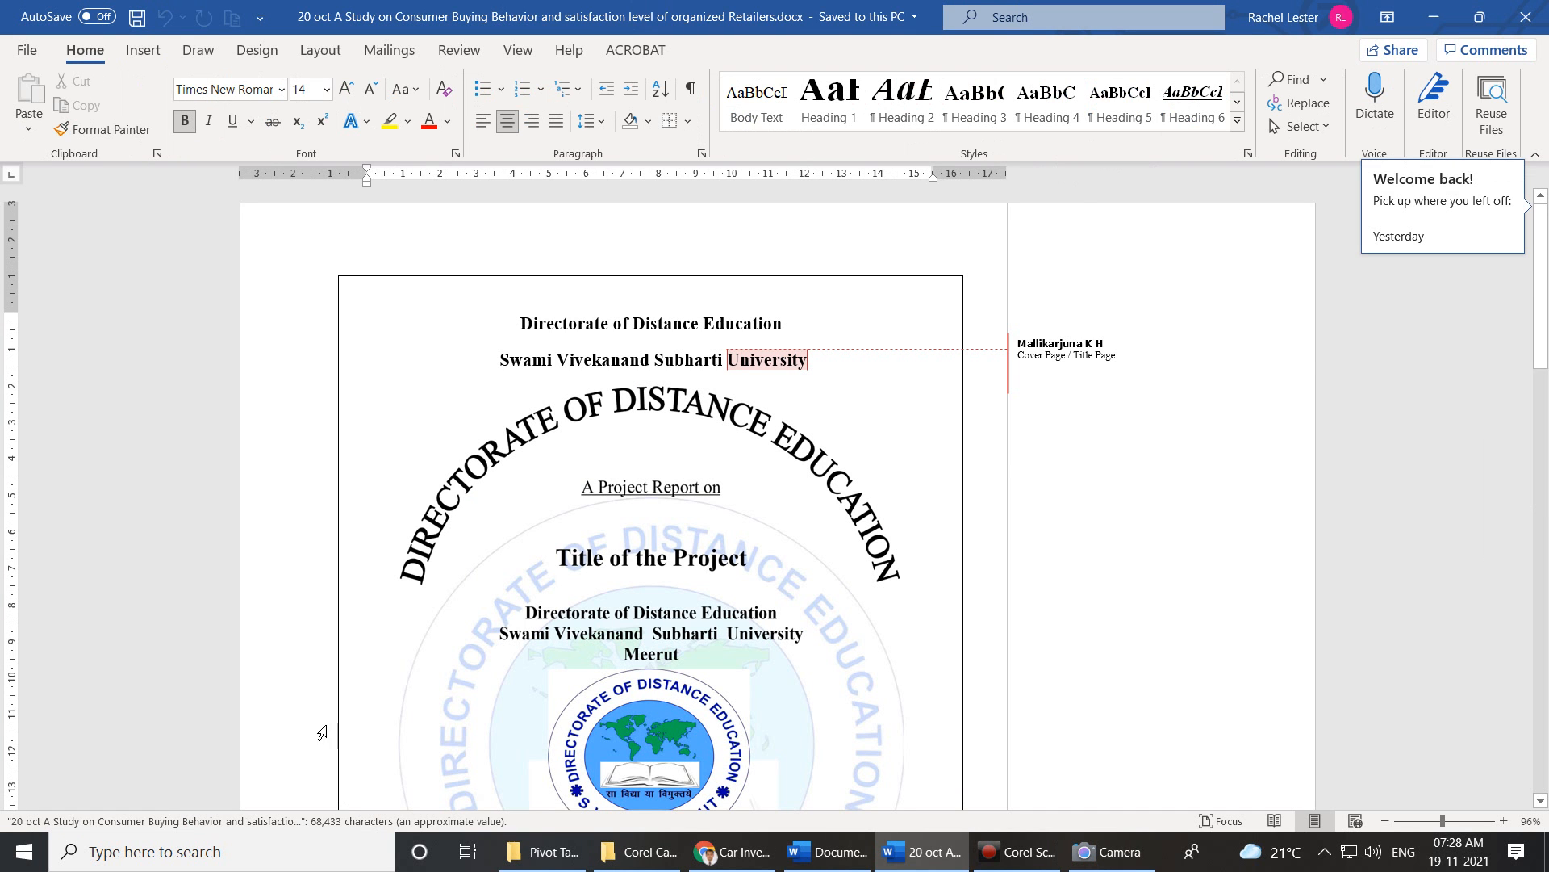
left_click(1066, 349)
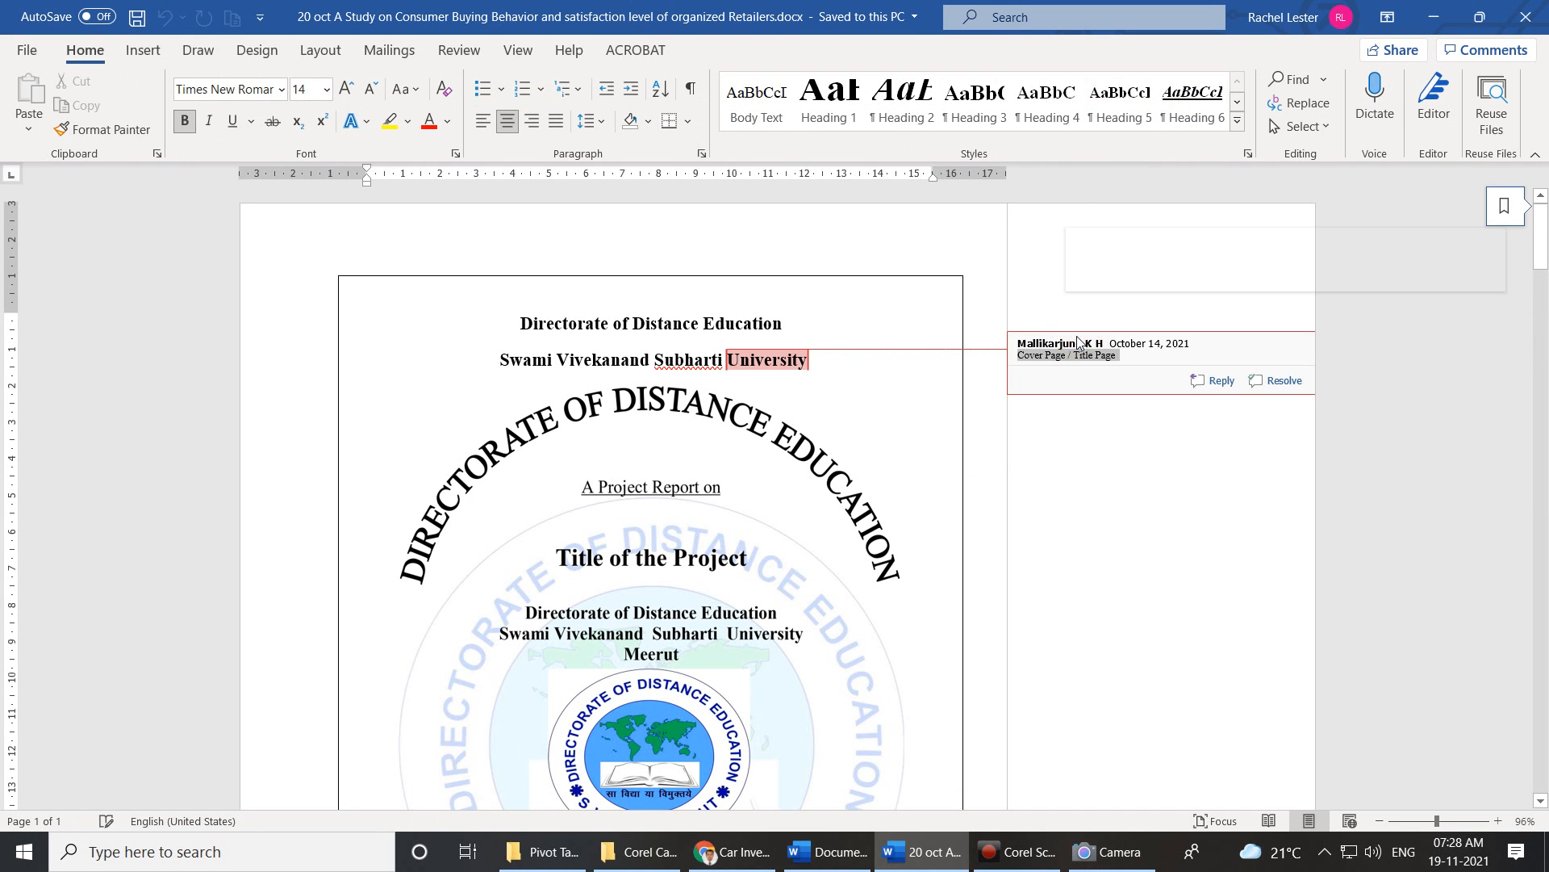
right_click(1067, 310)
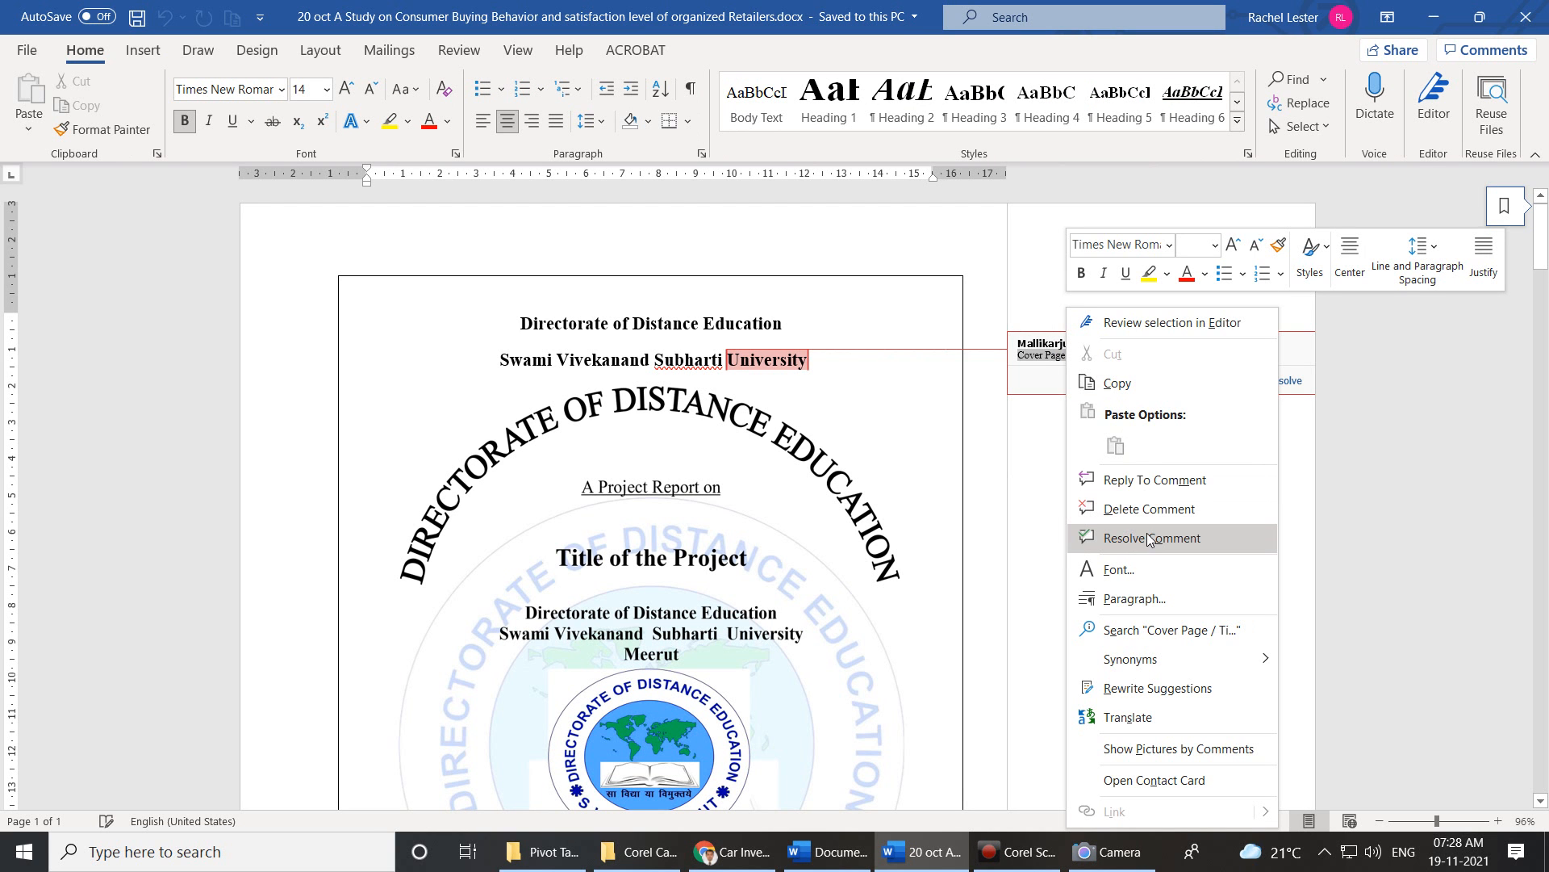
left_click(1165, 510)
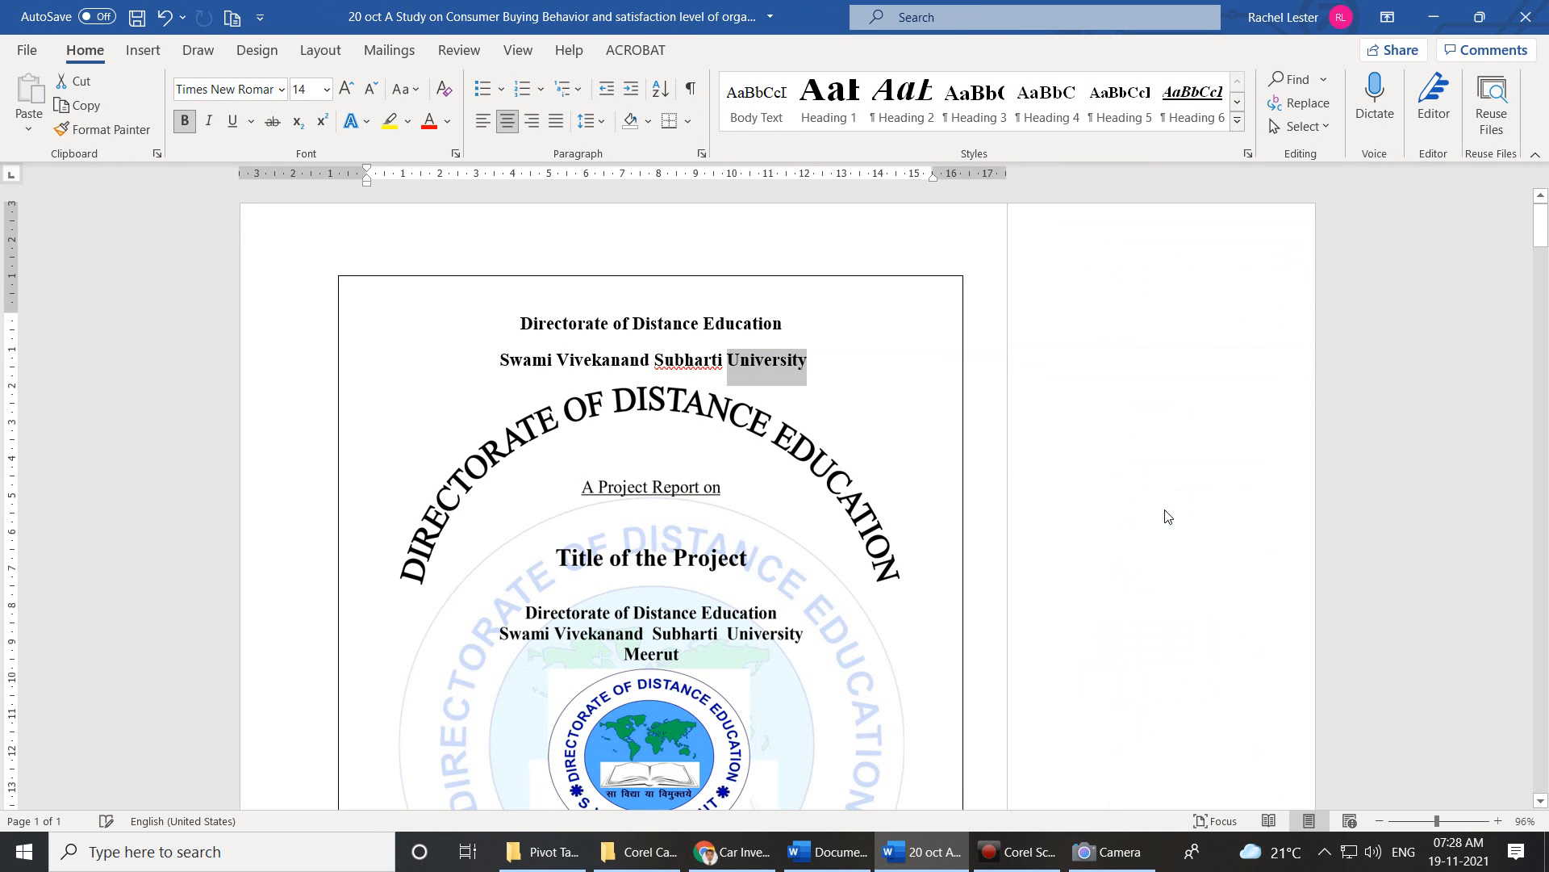
Remove all remaining comments with Review's Delete All Comments in Document.
scroll(598, 487, "down", 10)
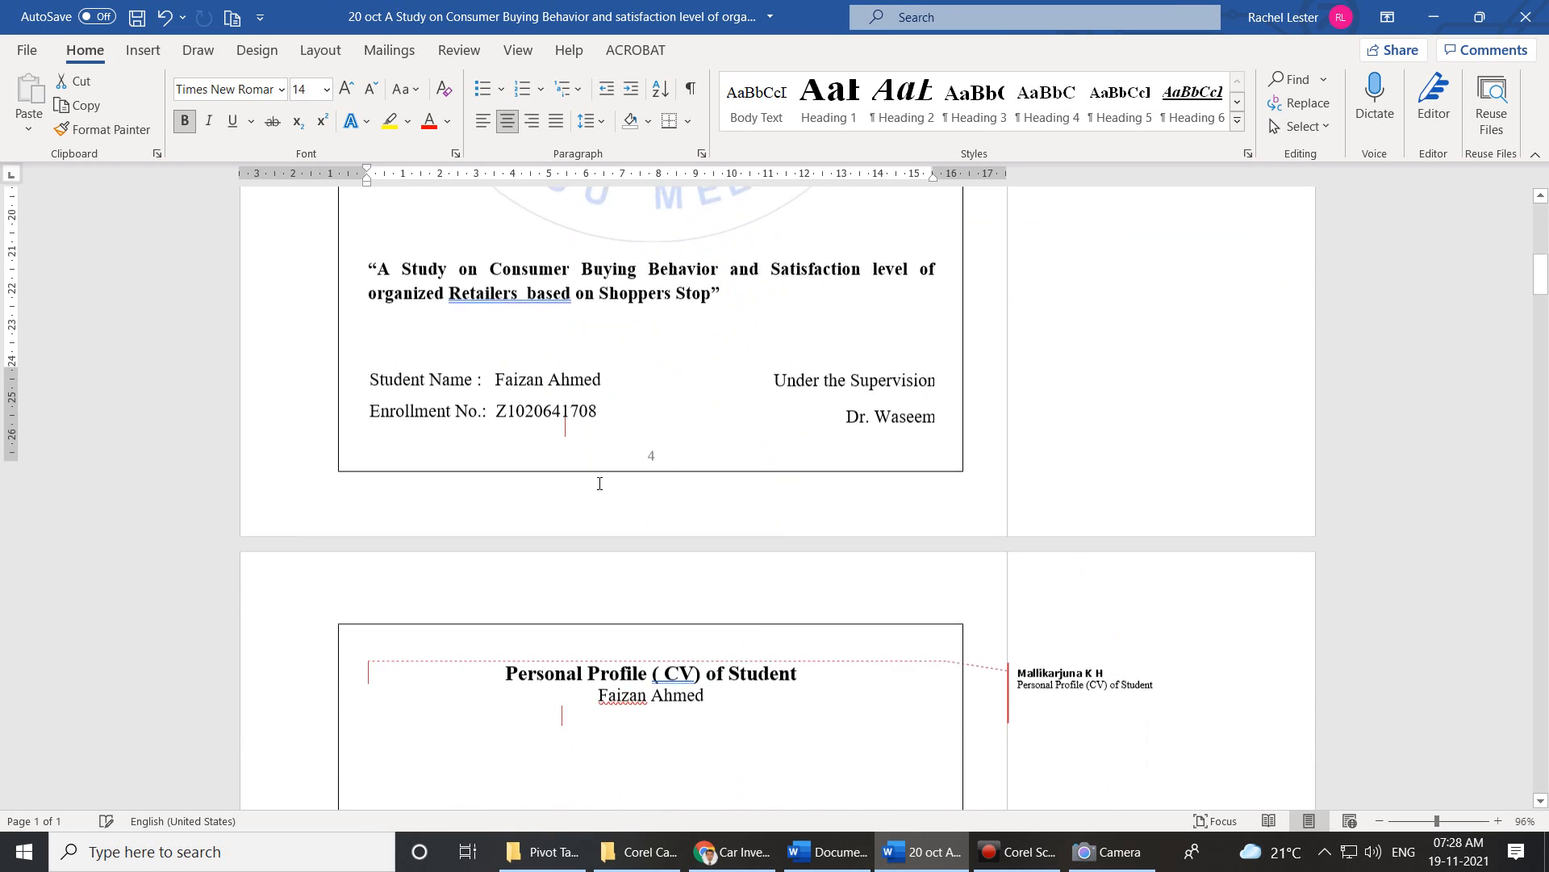
left_click(1029, 504)
right_click(1033, 514)
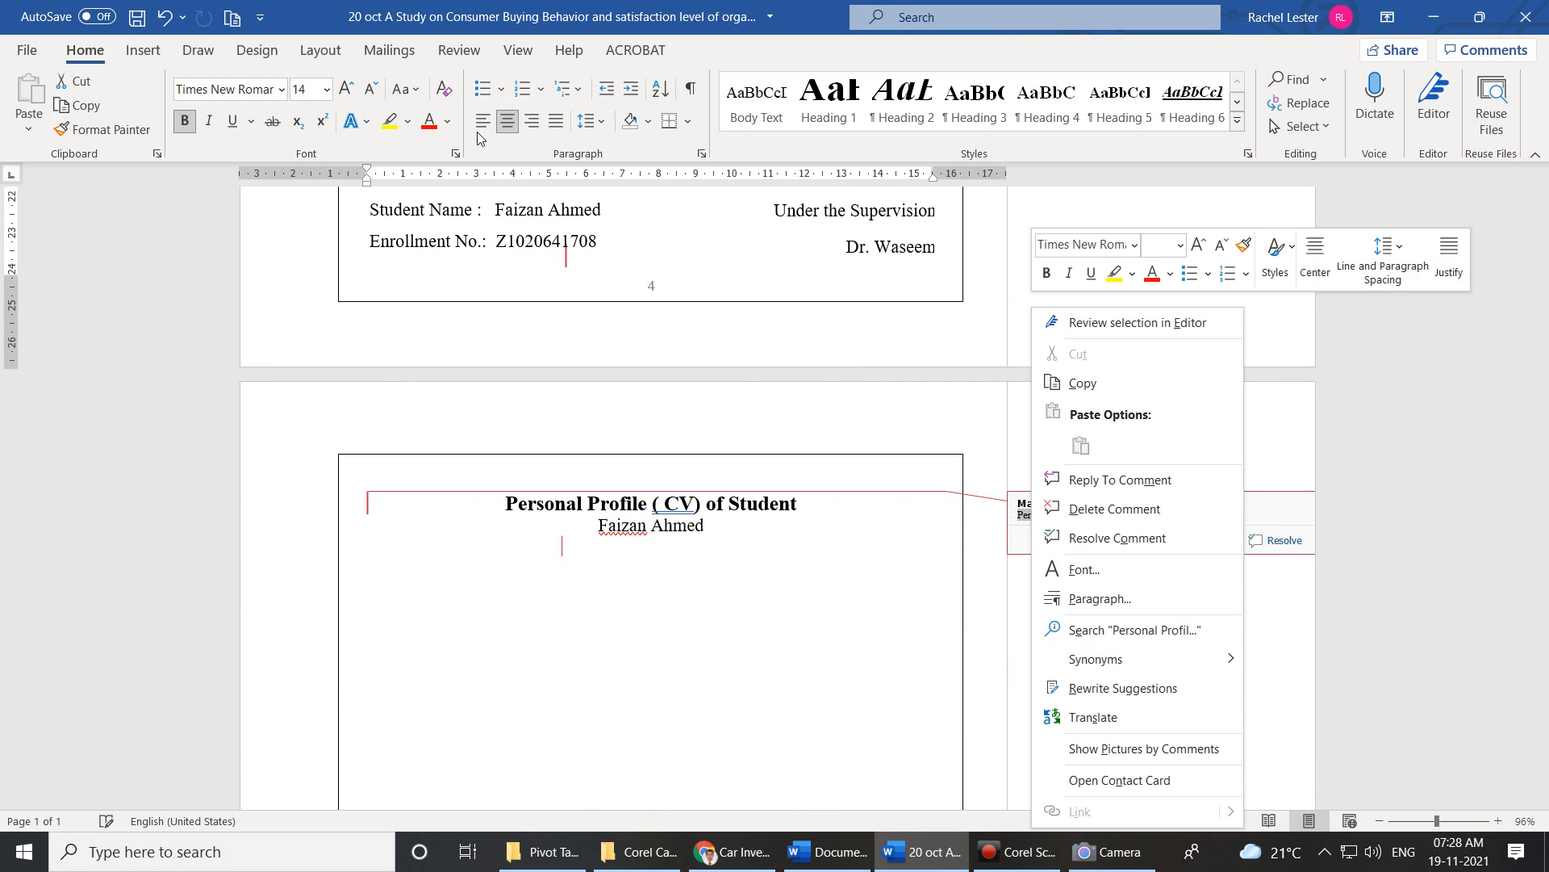
left_click(525, 58)
left_click(521, 55)
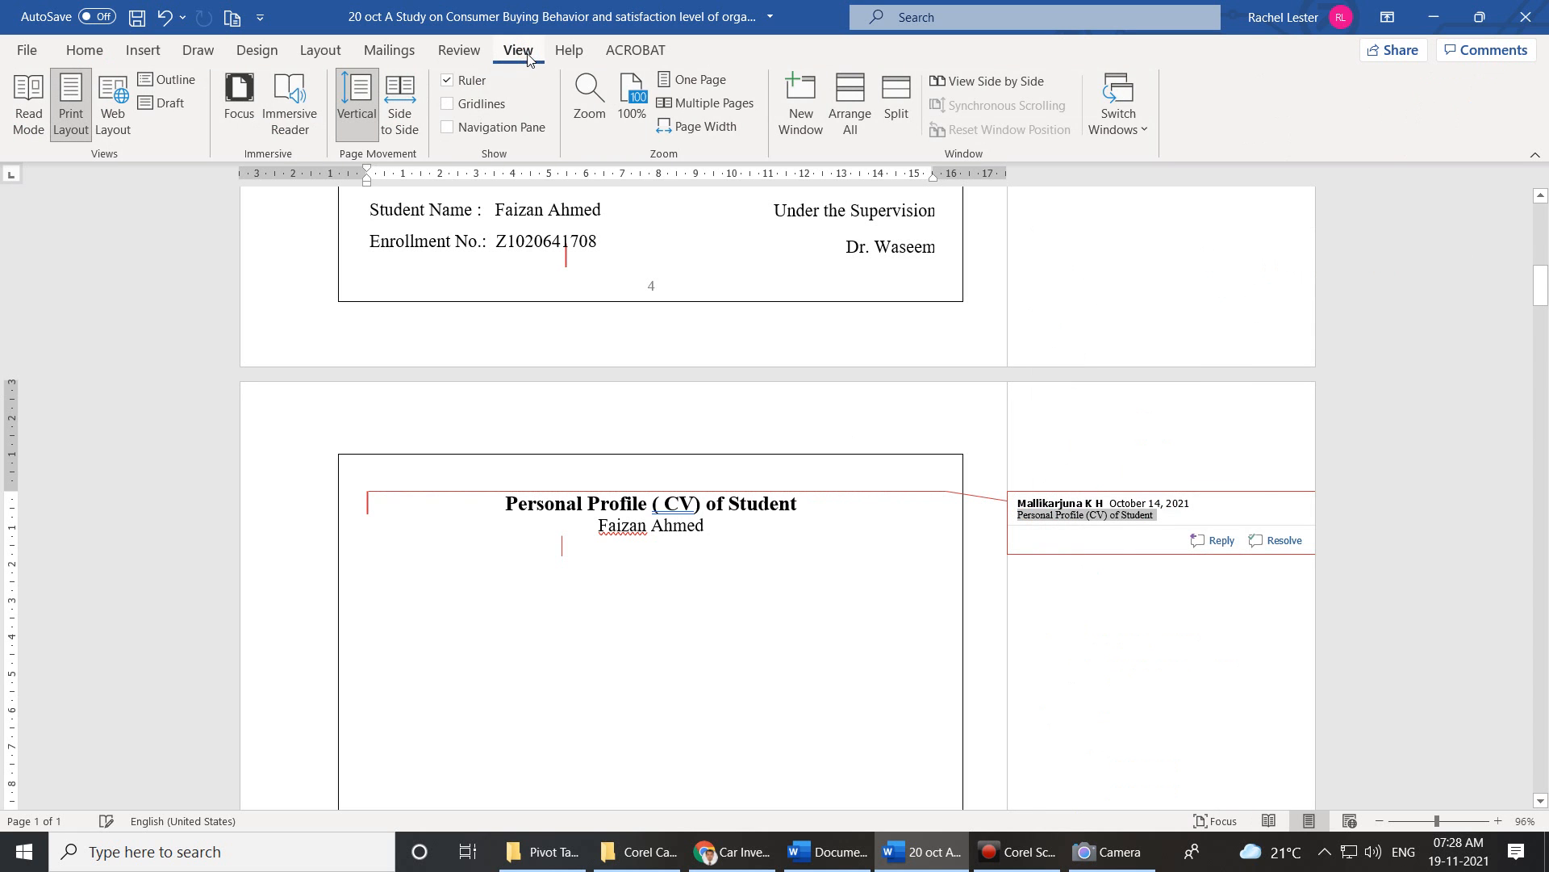
left_click(450, 56)
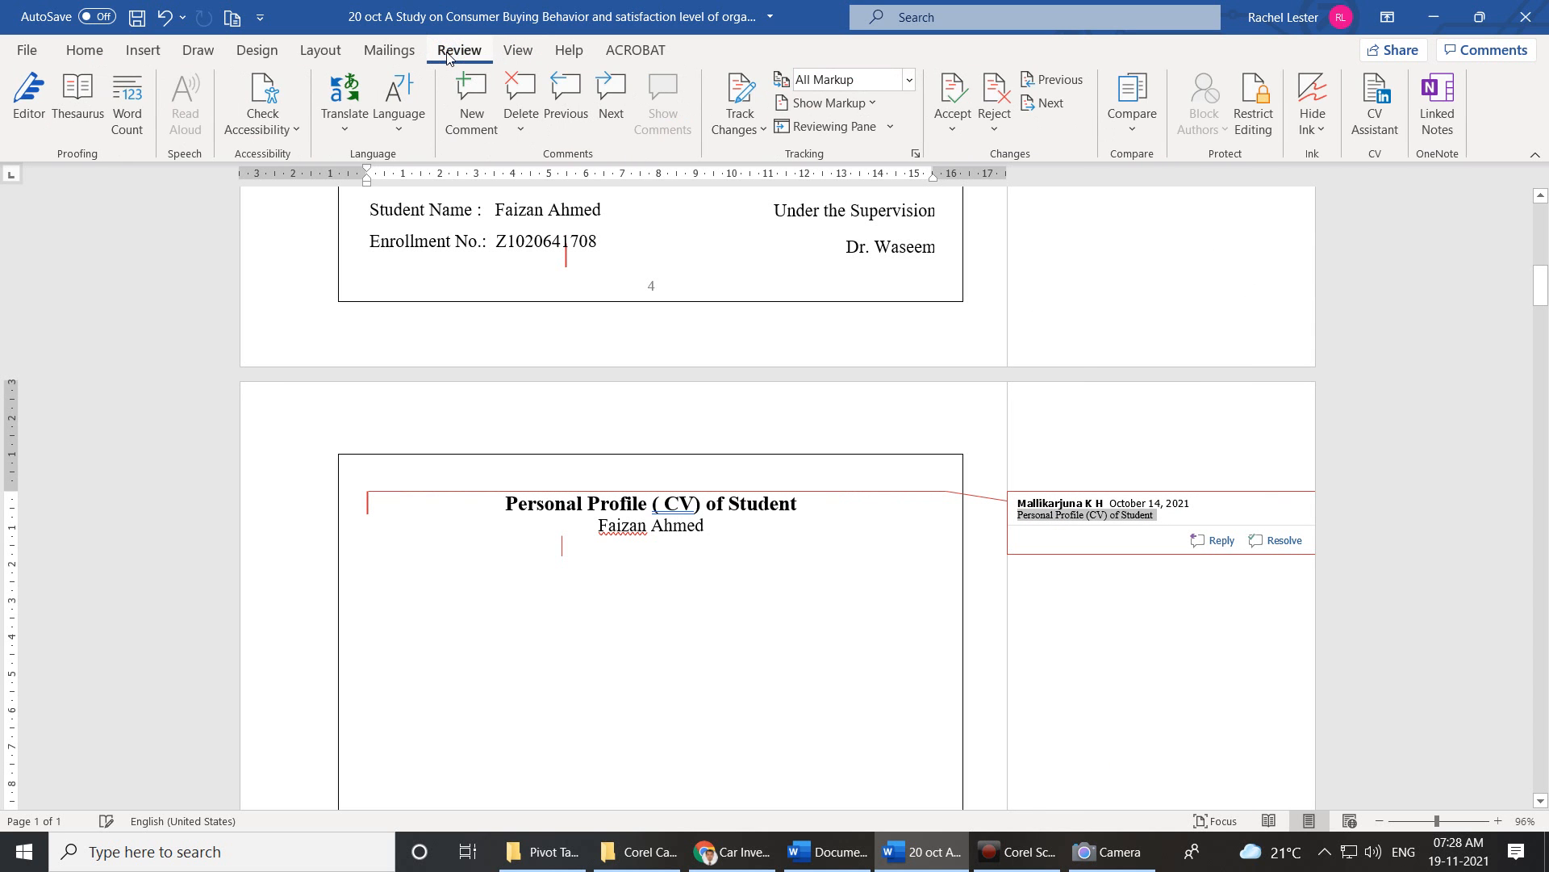
left_click(518, 123)
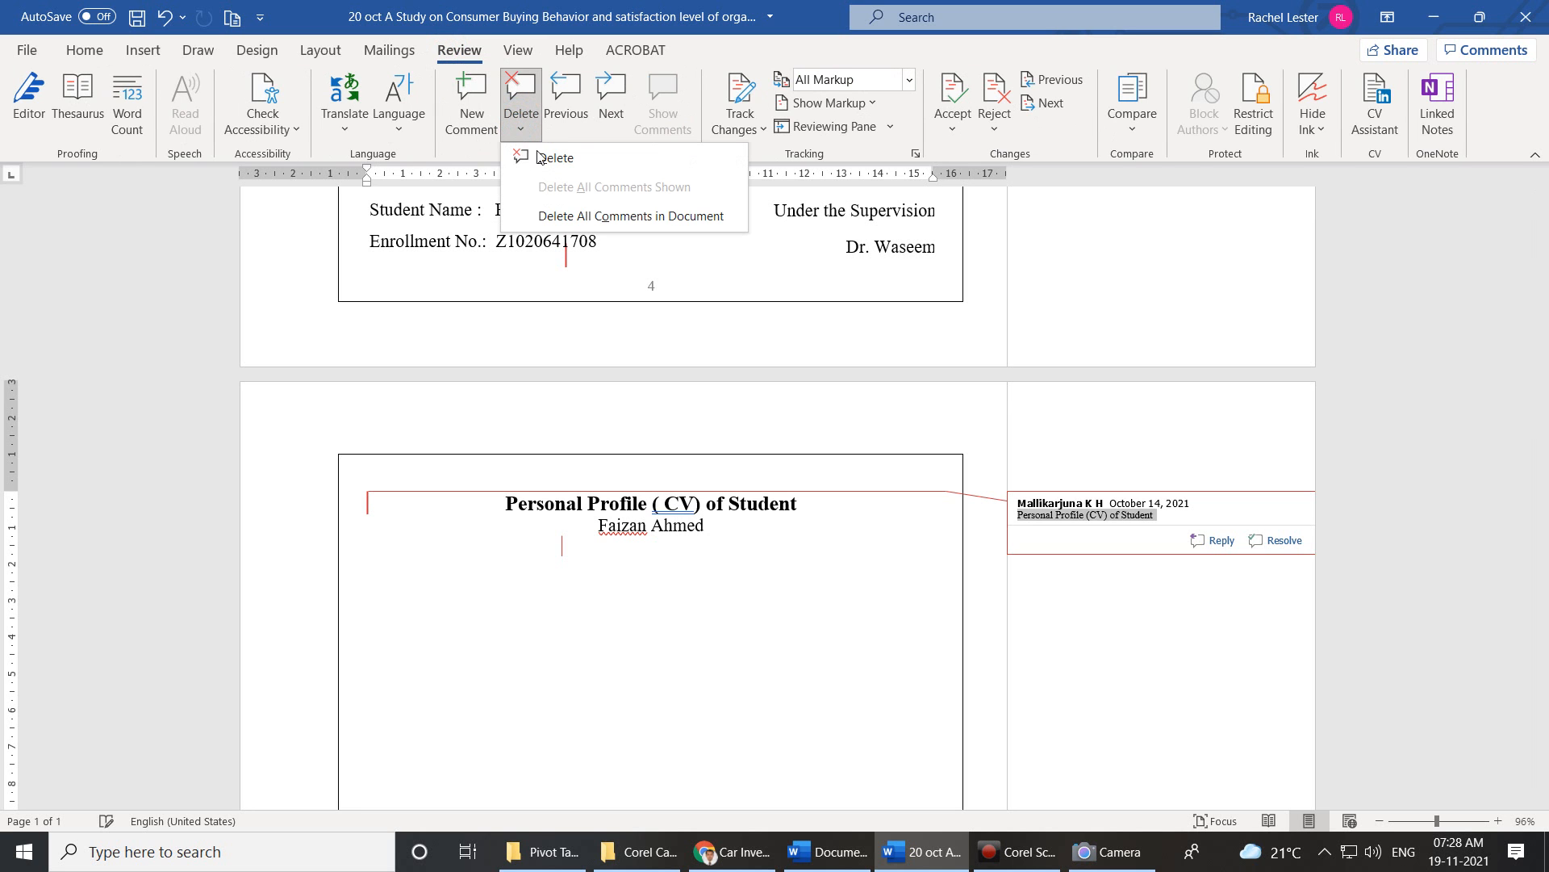
left_click(581, 214)
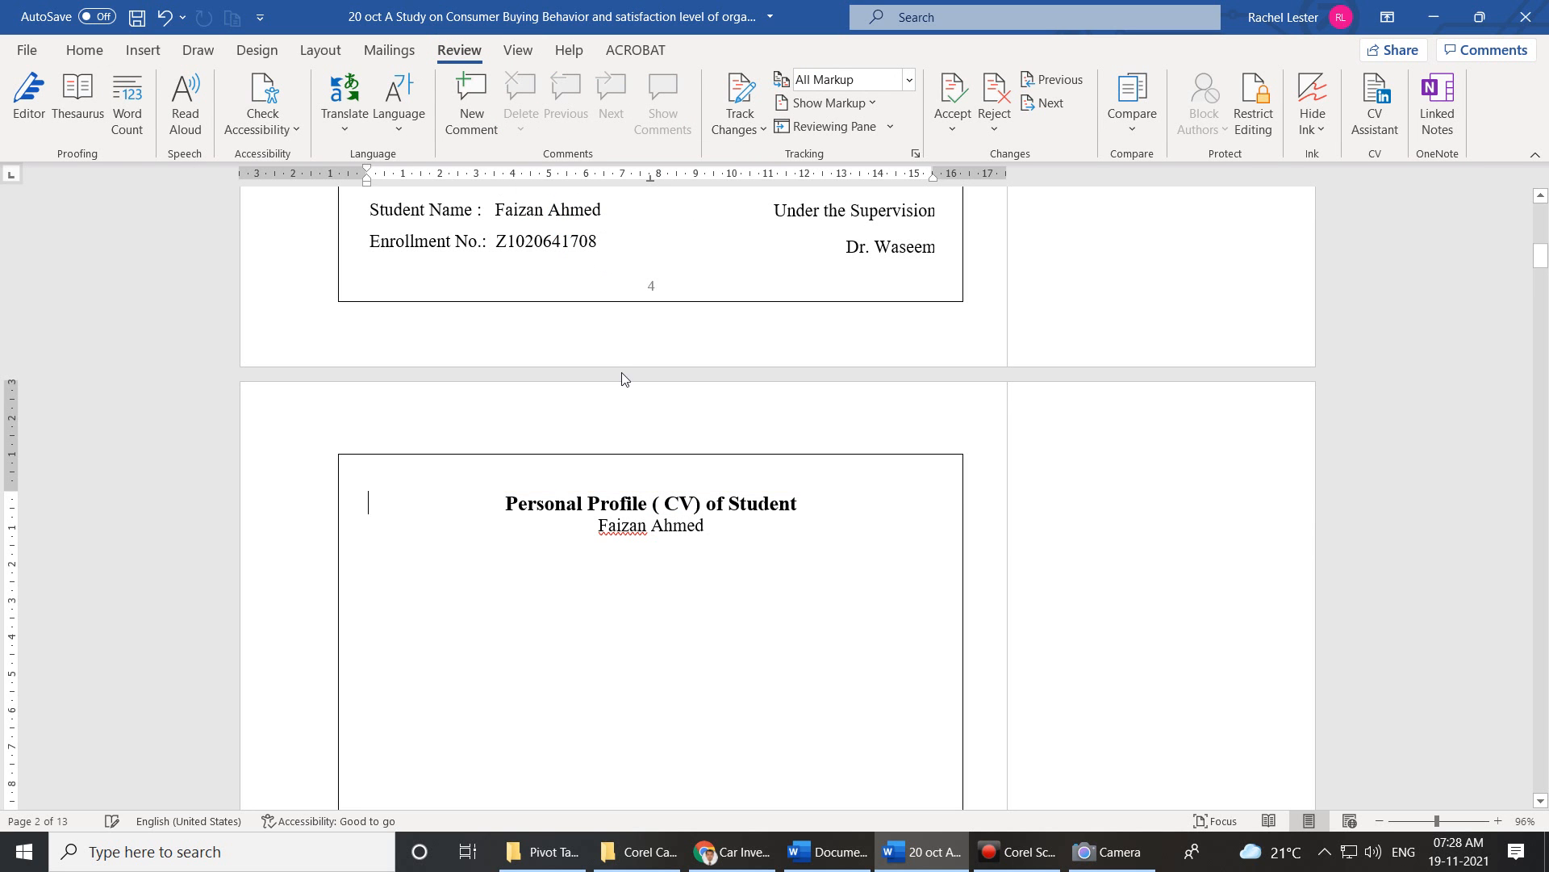
Give the first Professional Summary paragraph on the CV page a Dropped initial D.
scroll(1130, 506, "up", 3)
scroll(1130, 501, "up", 15)
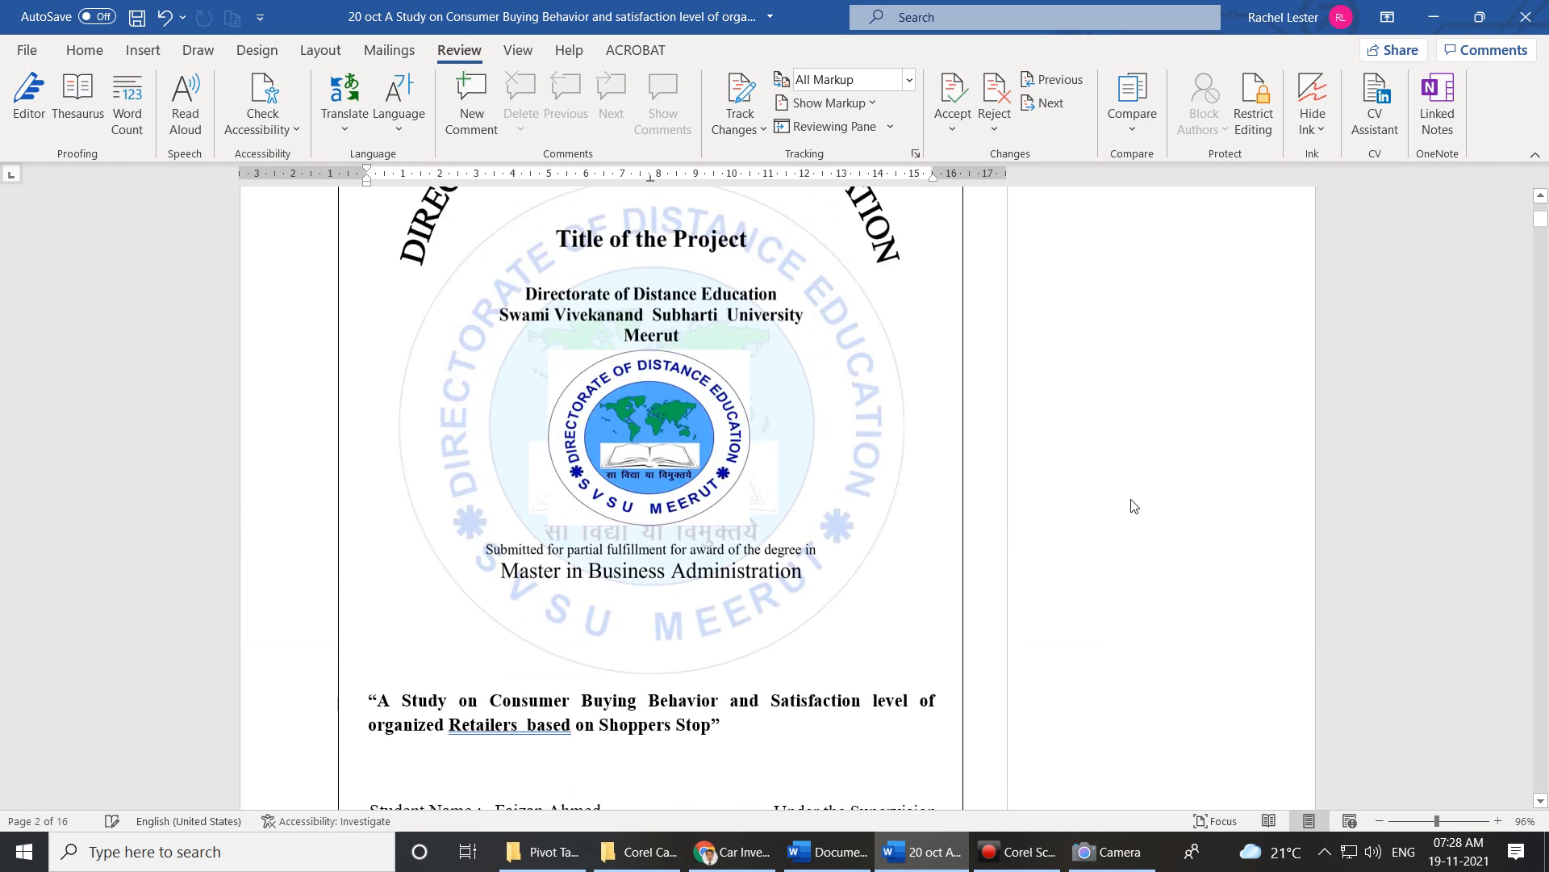
scroll(1131, 501, "down", 16)
scroll(1131, 505, "down", 20)
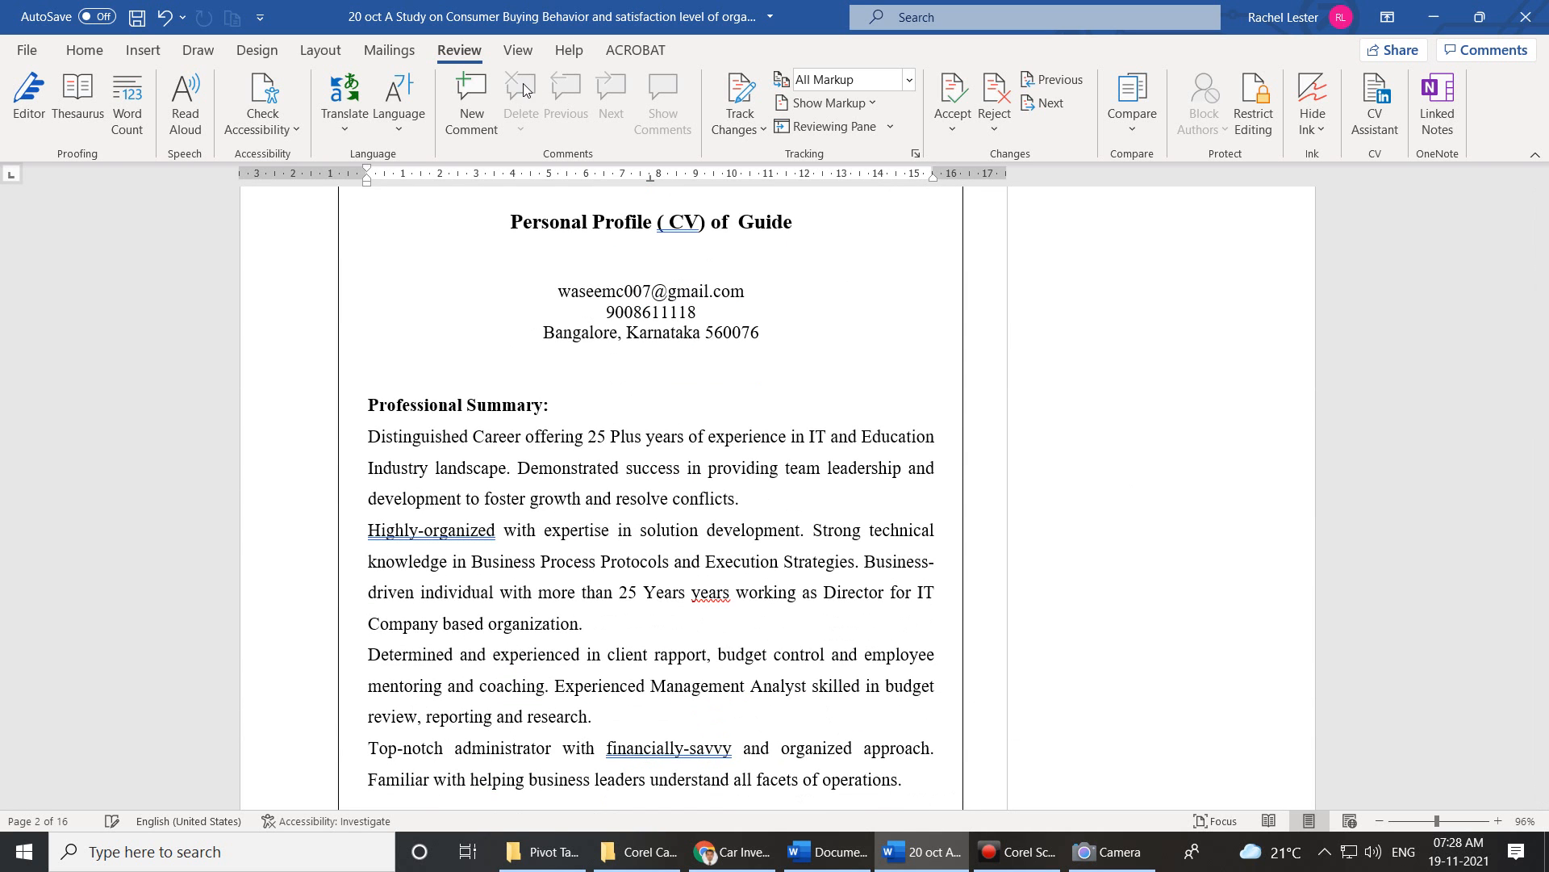
left_click(912, 284)
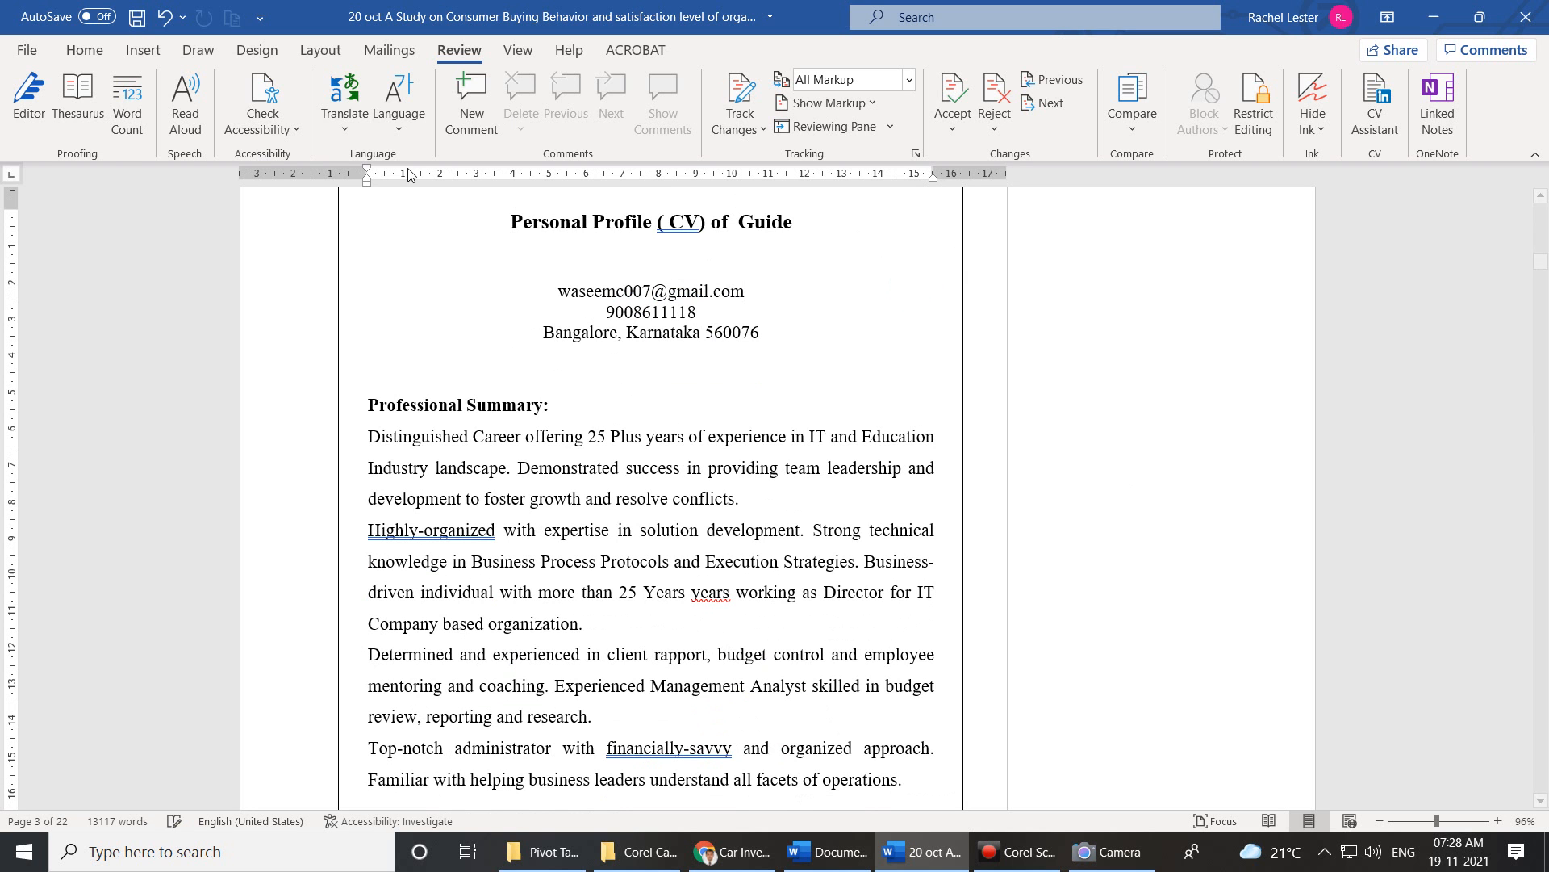
left_click(140, 51)
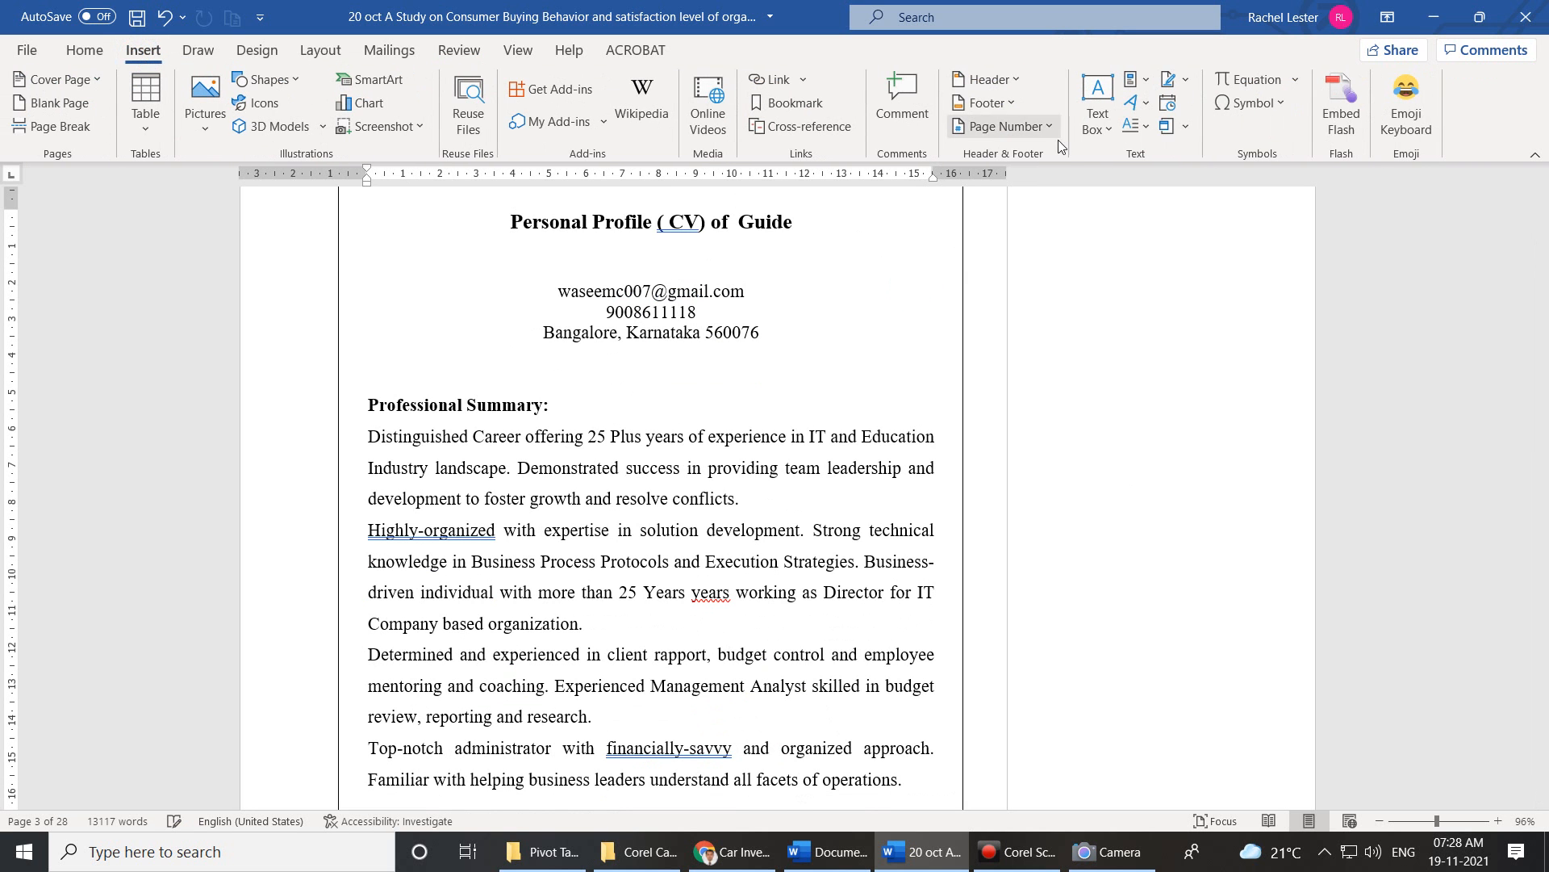
scroll(510, 693, "down", 1)
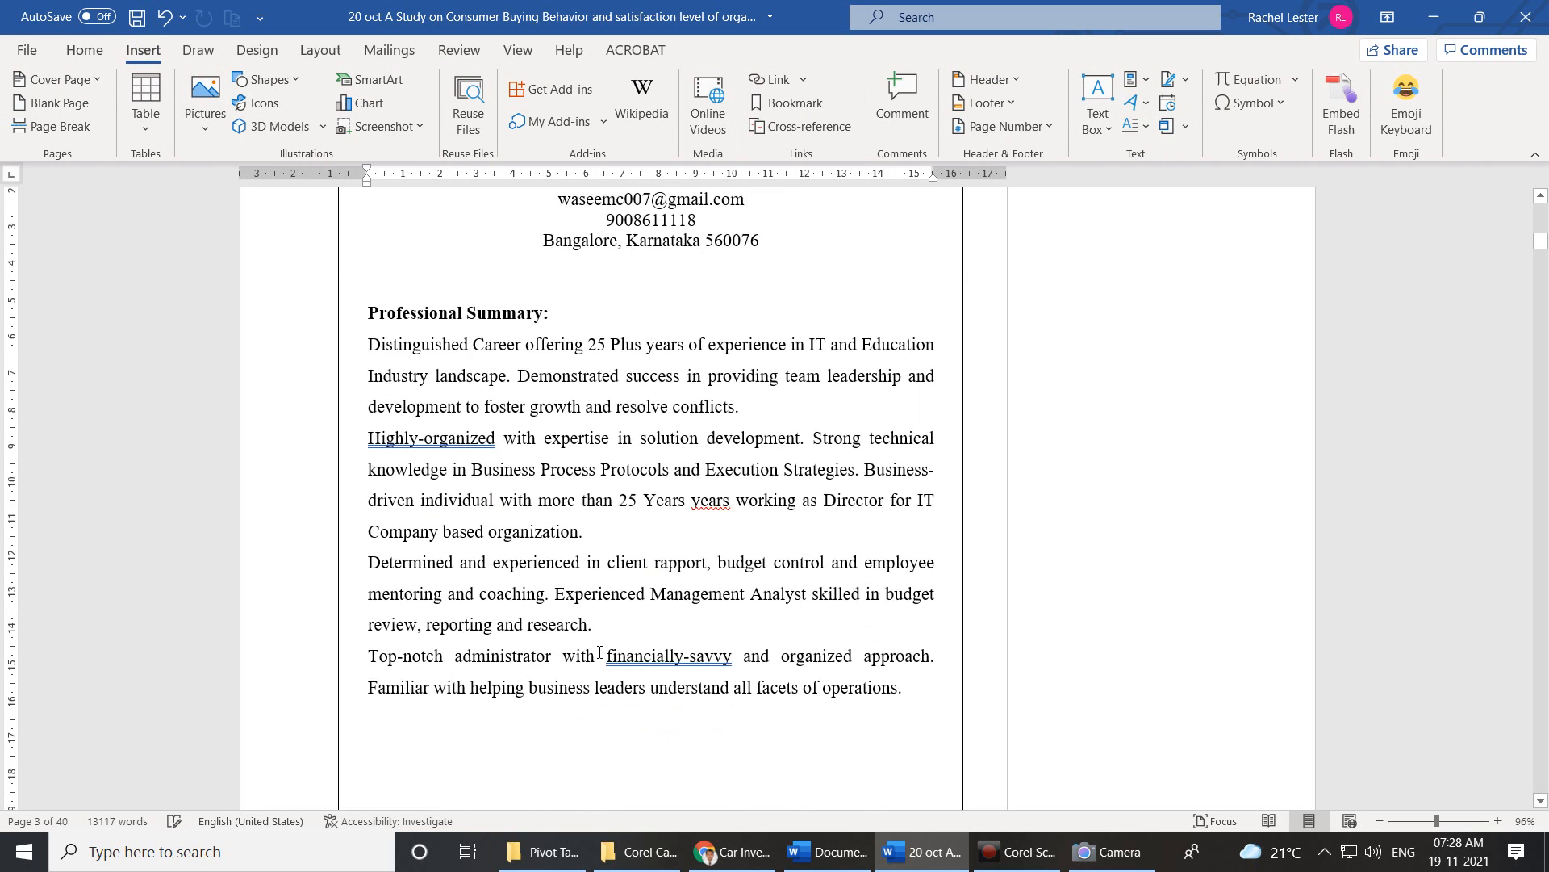
left_click_drag(739, 410, 380, 347)
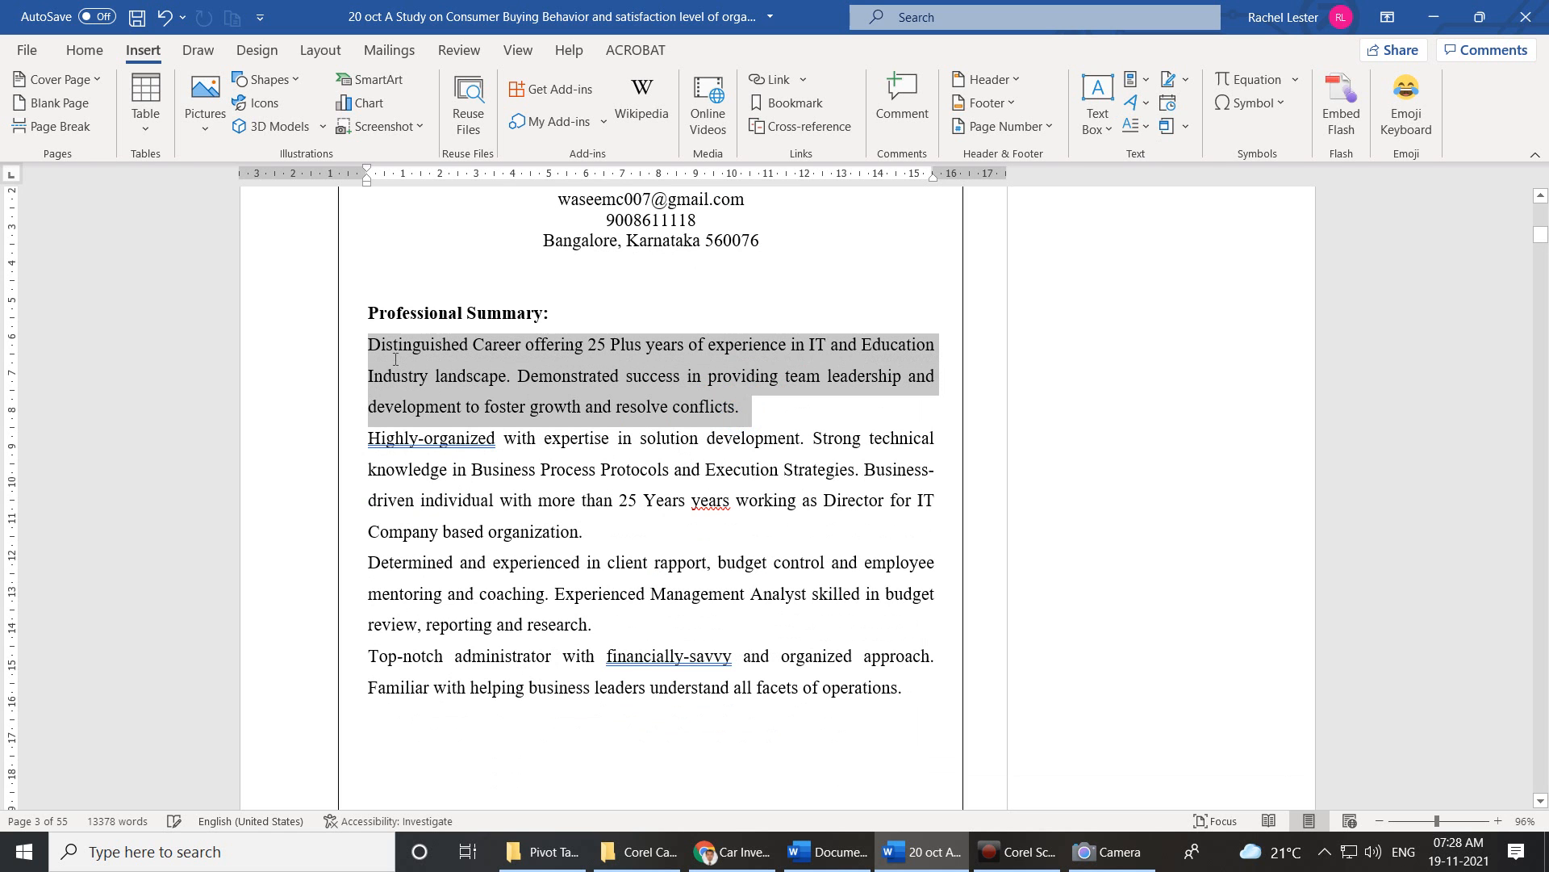
left_click(1141, 129)
left_click(1162, 211)
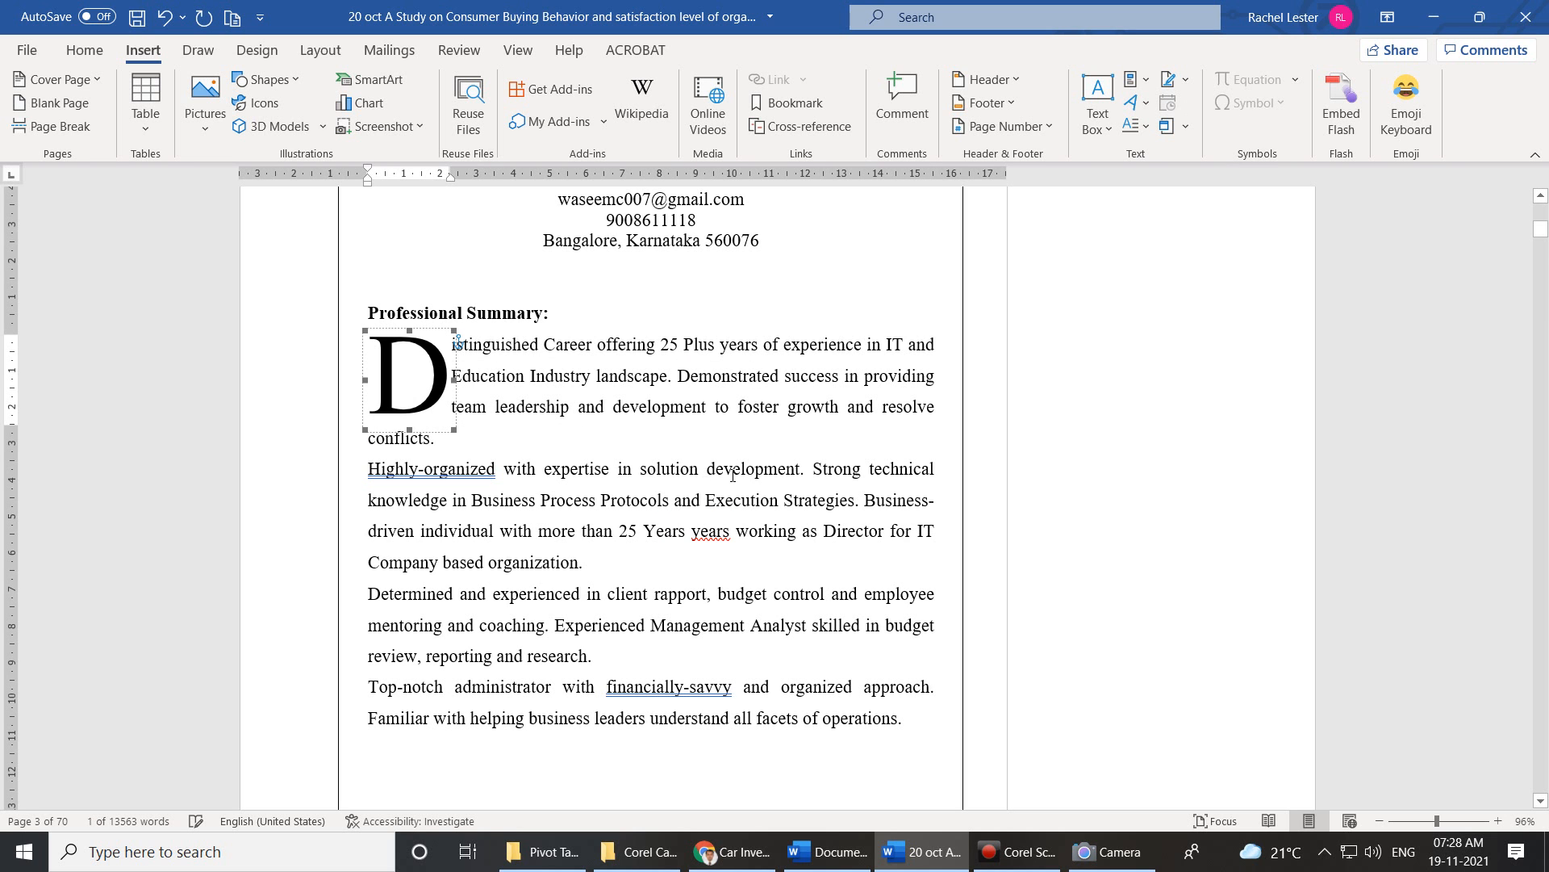
Add and resize a dropped H on the Highly-organized paragraph, then undo the drop caps.
left_click_drag(606, 575, 367, 468)
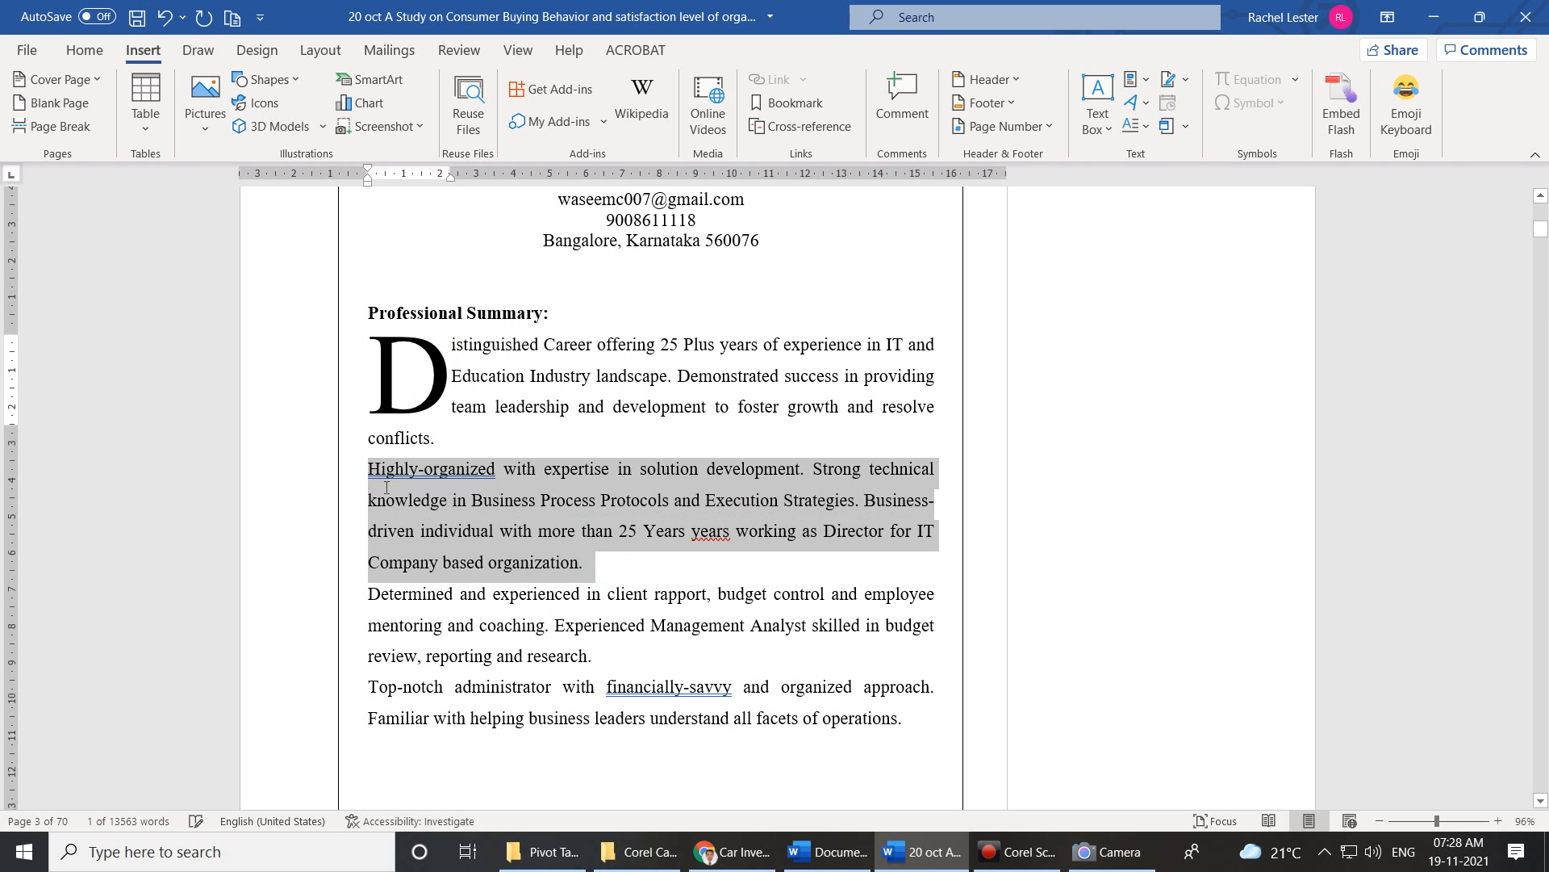
left_click(1139, 127)
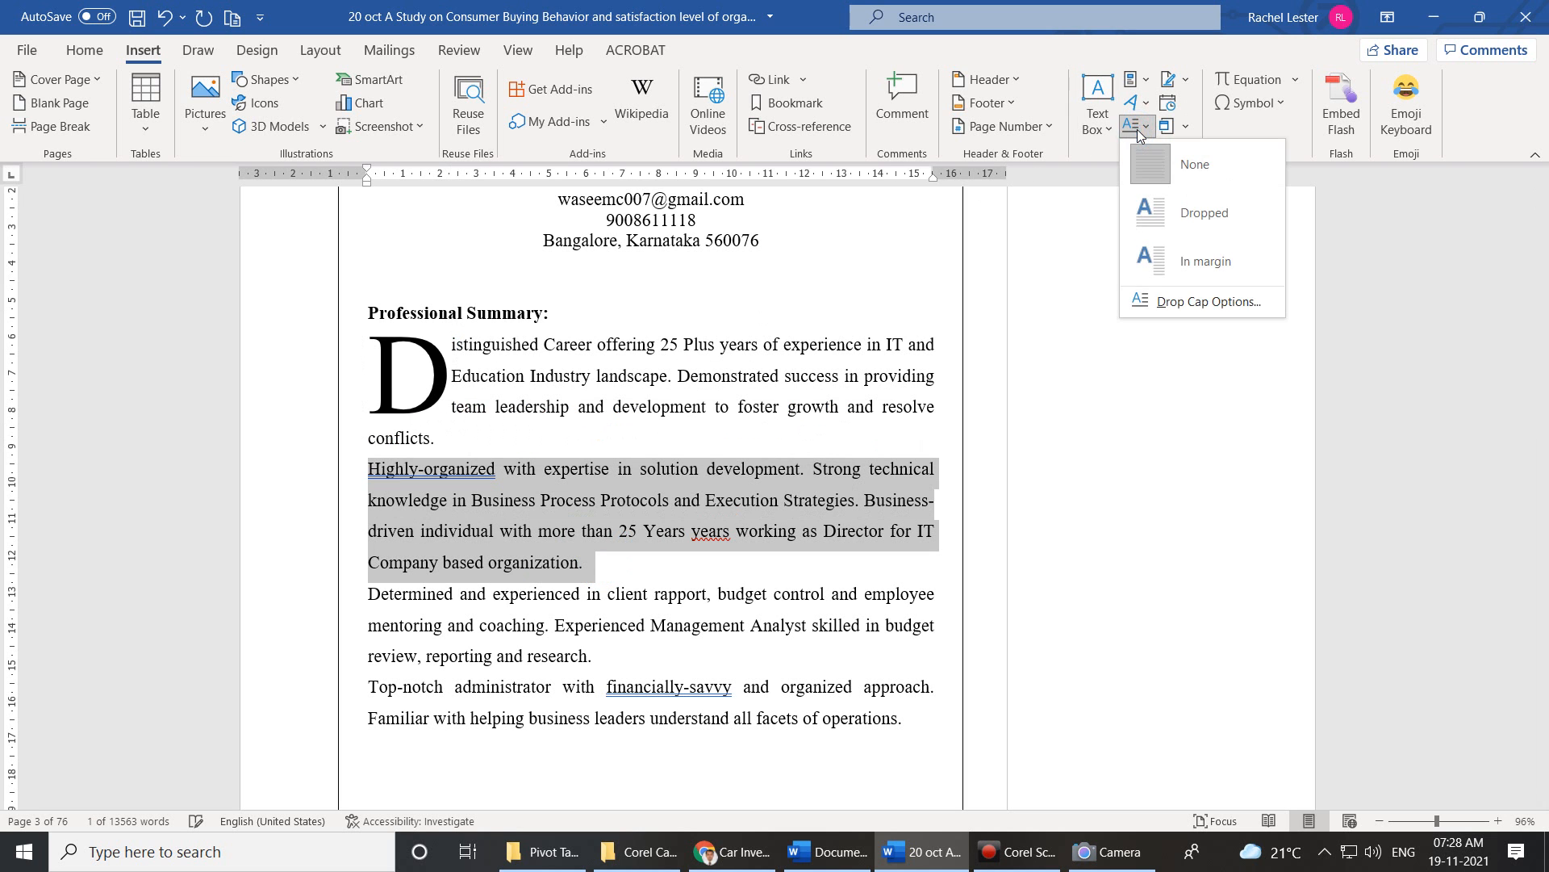
left_click(1153, 205)
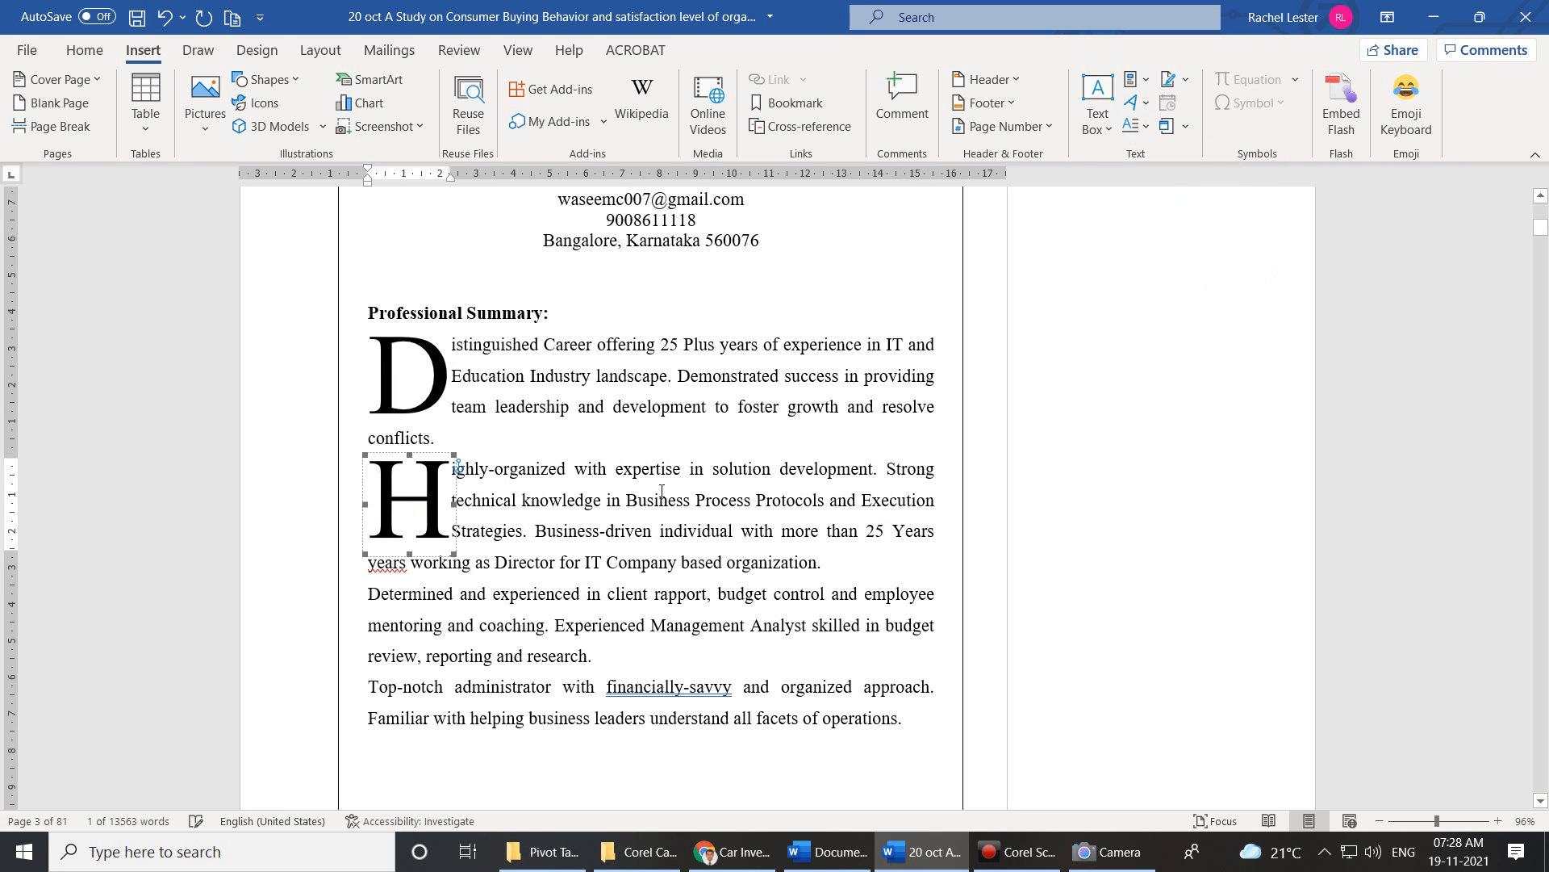
left_click_drag(454, 455, 427, 483)
double_click(387, 470)
left_click(415, 511)
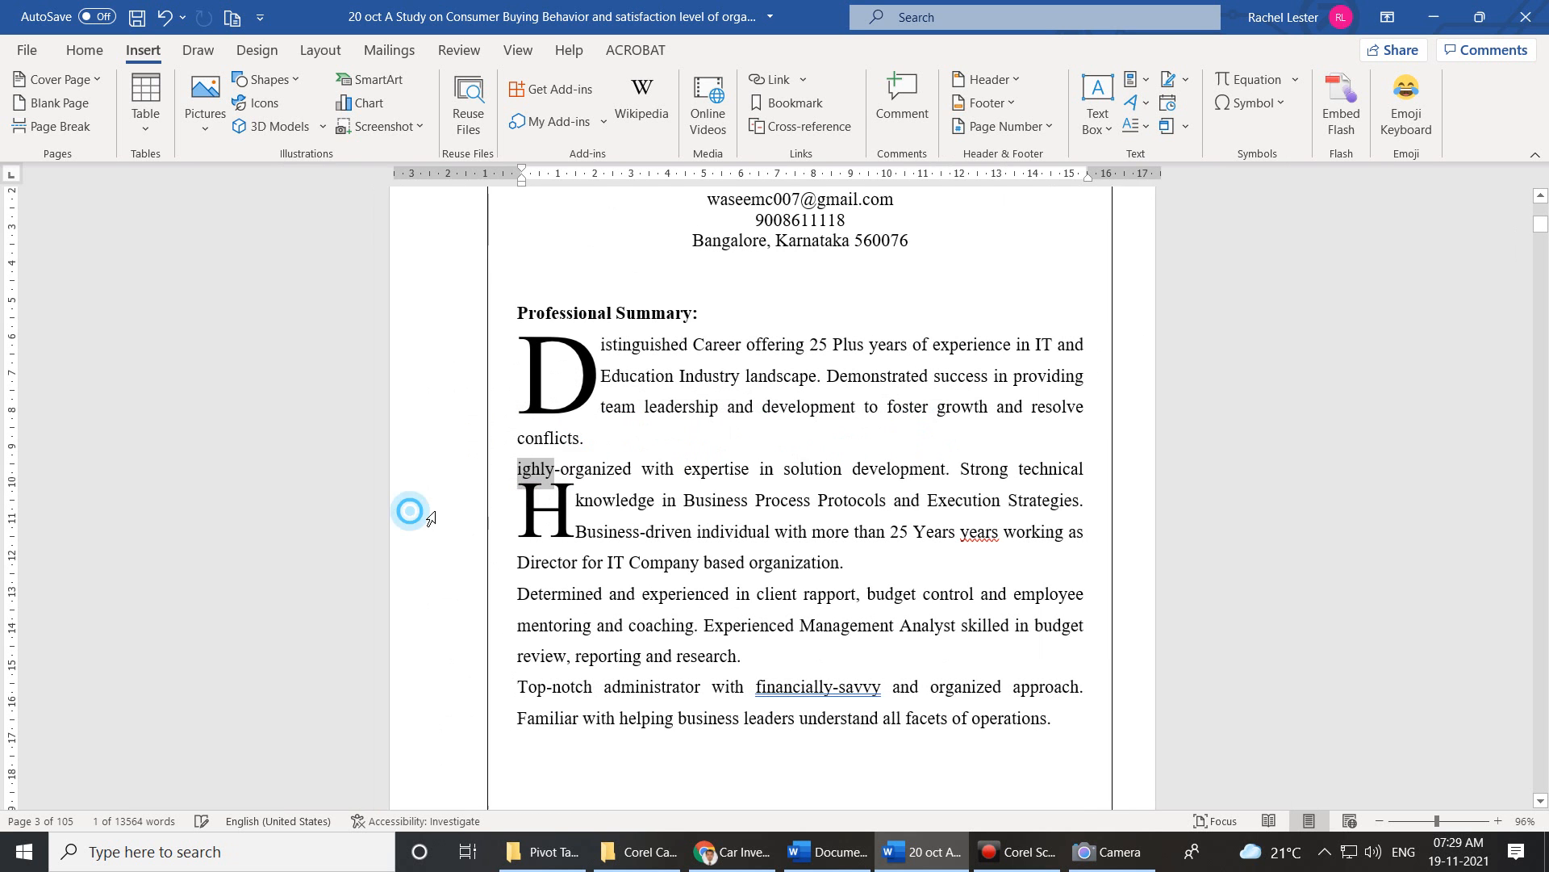
double_click(553, 519)
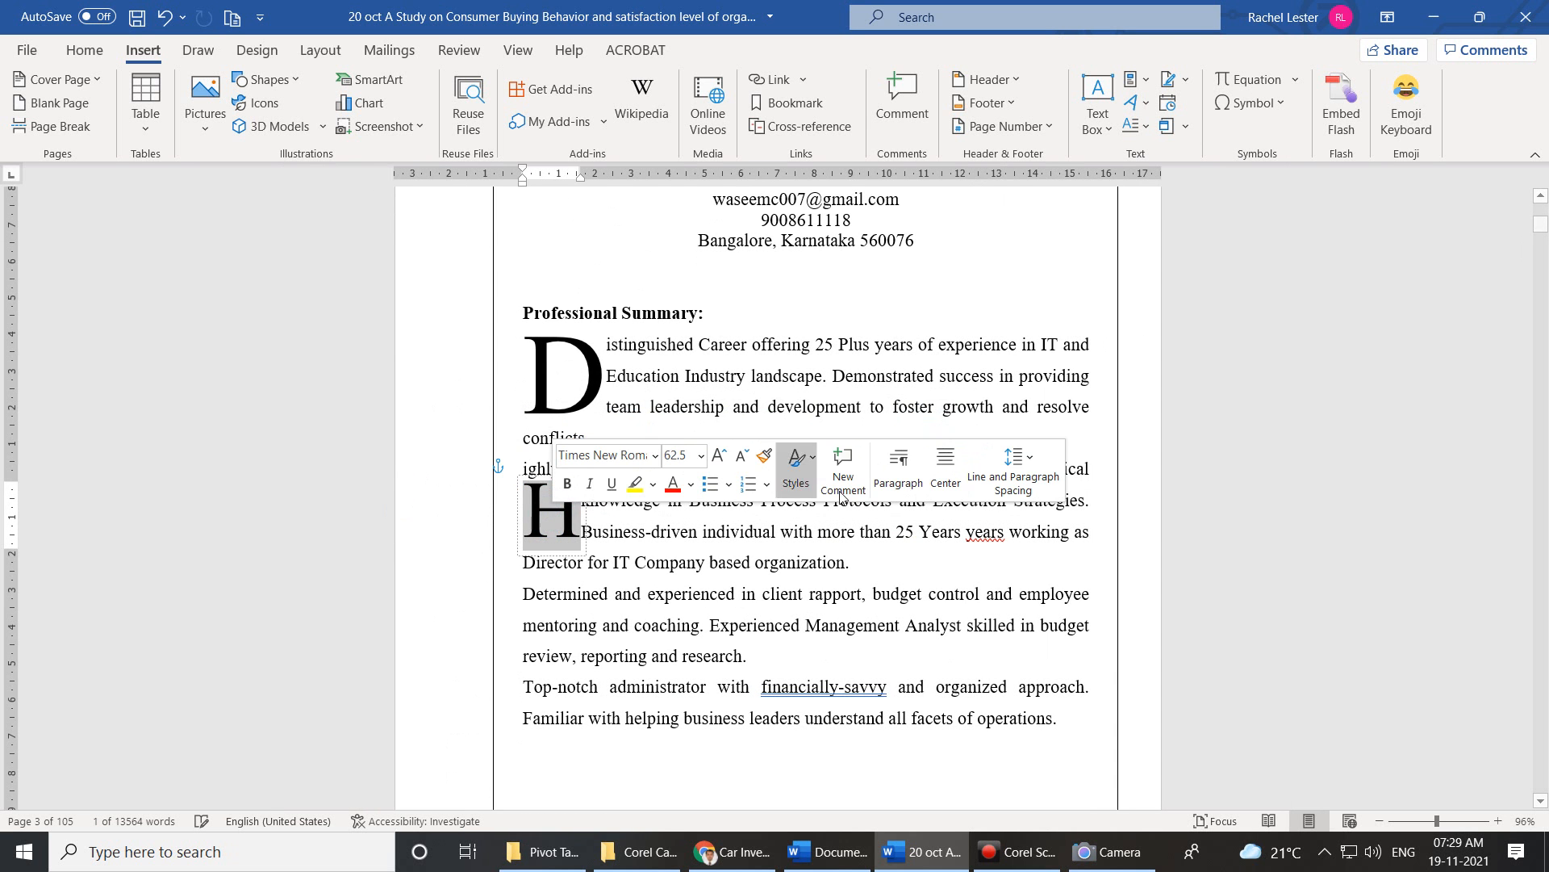
left_click(823, 563)
key("ctrl+z")
key("ctrl+z")
left_click_drag(896, 410, 552, 355)
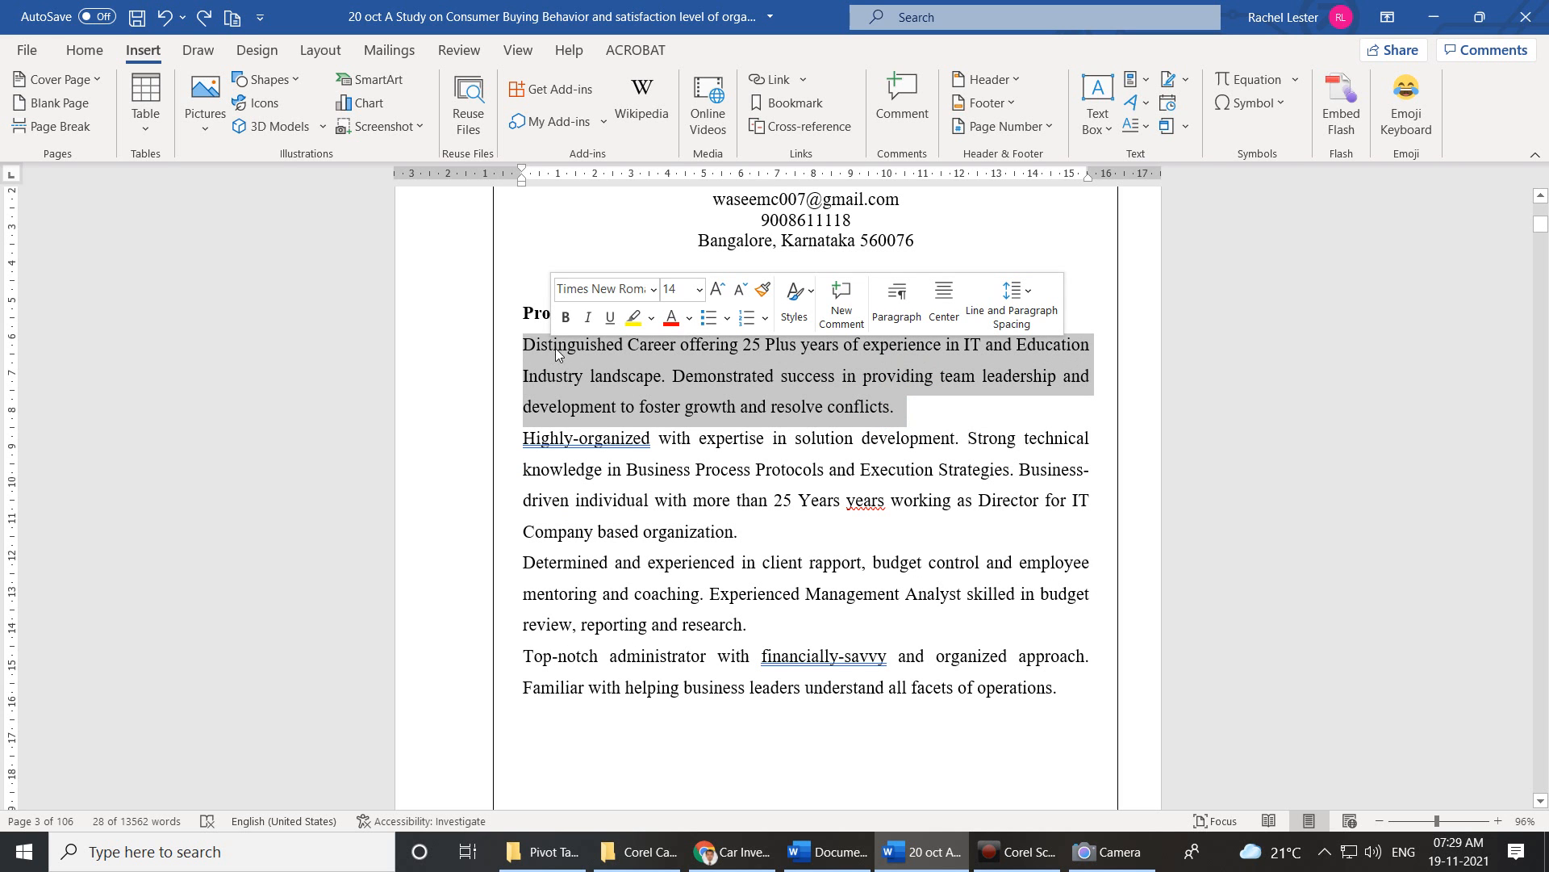
Apply a Dropped initial D to the first Professional Summary paragraph.
left_click(1150, 102)
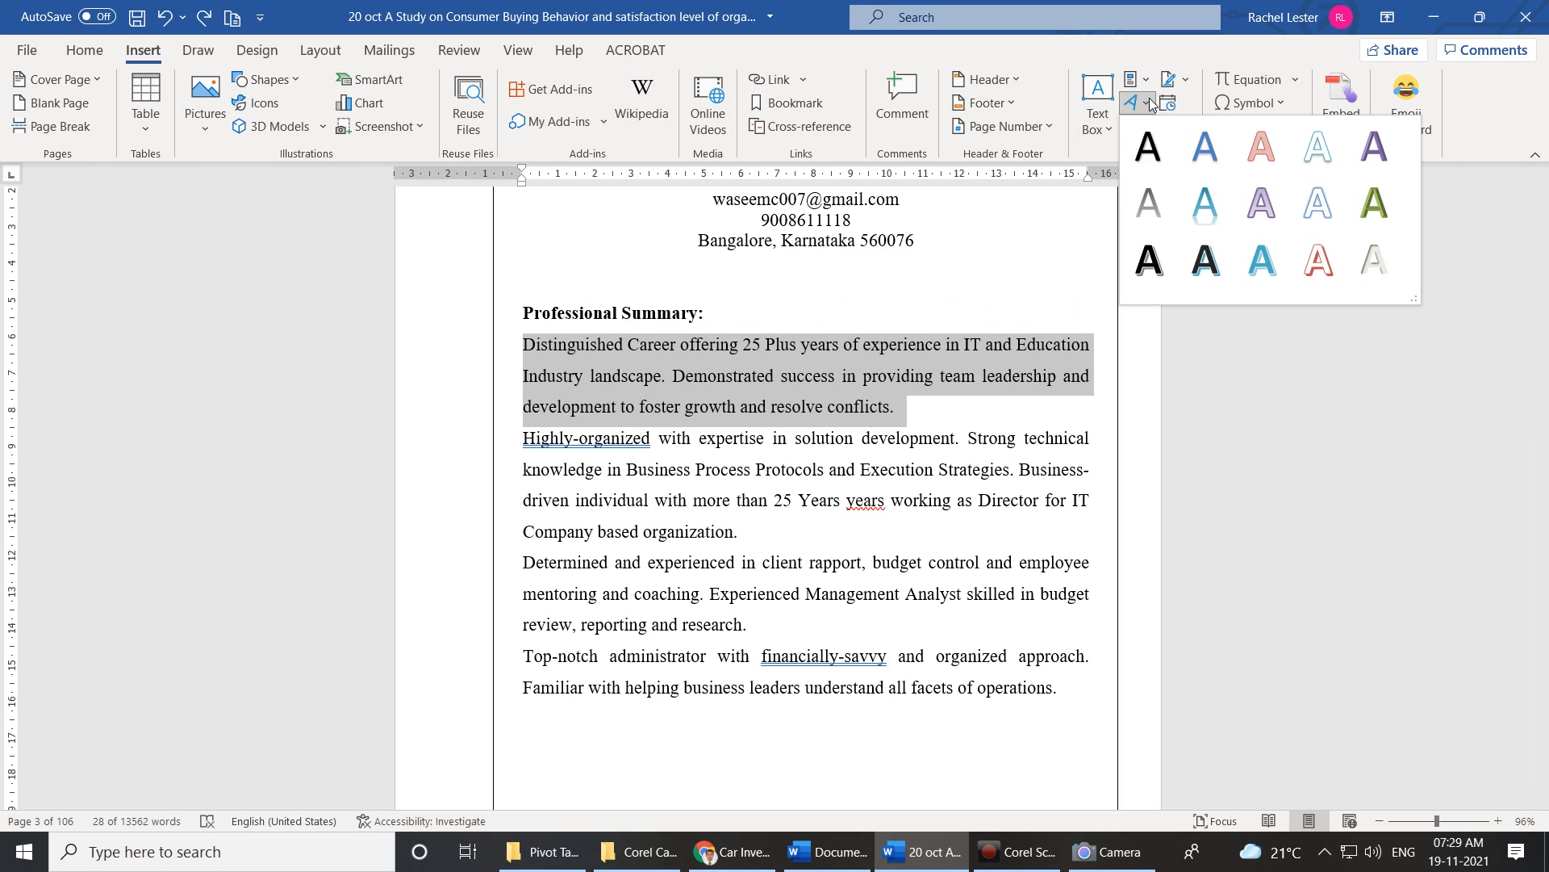
left_click(1235, 365)
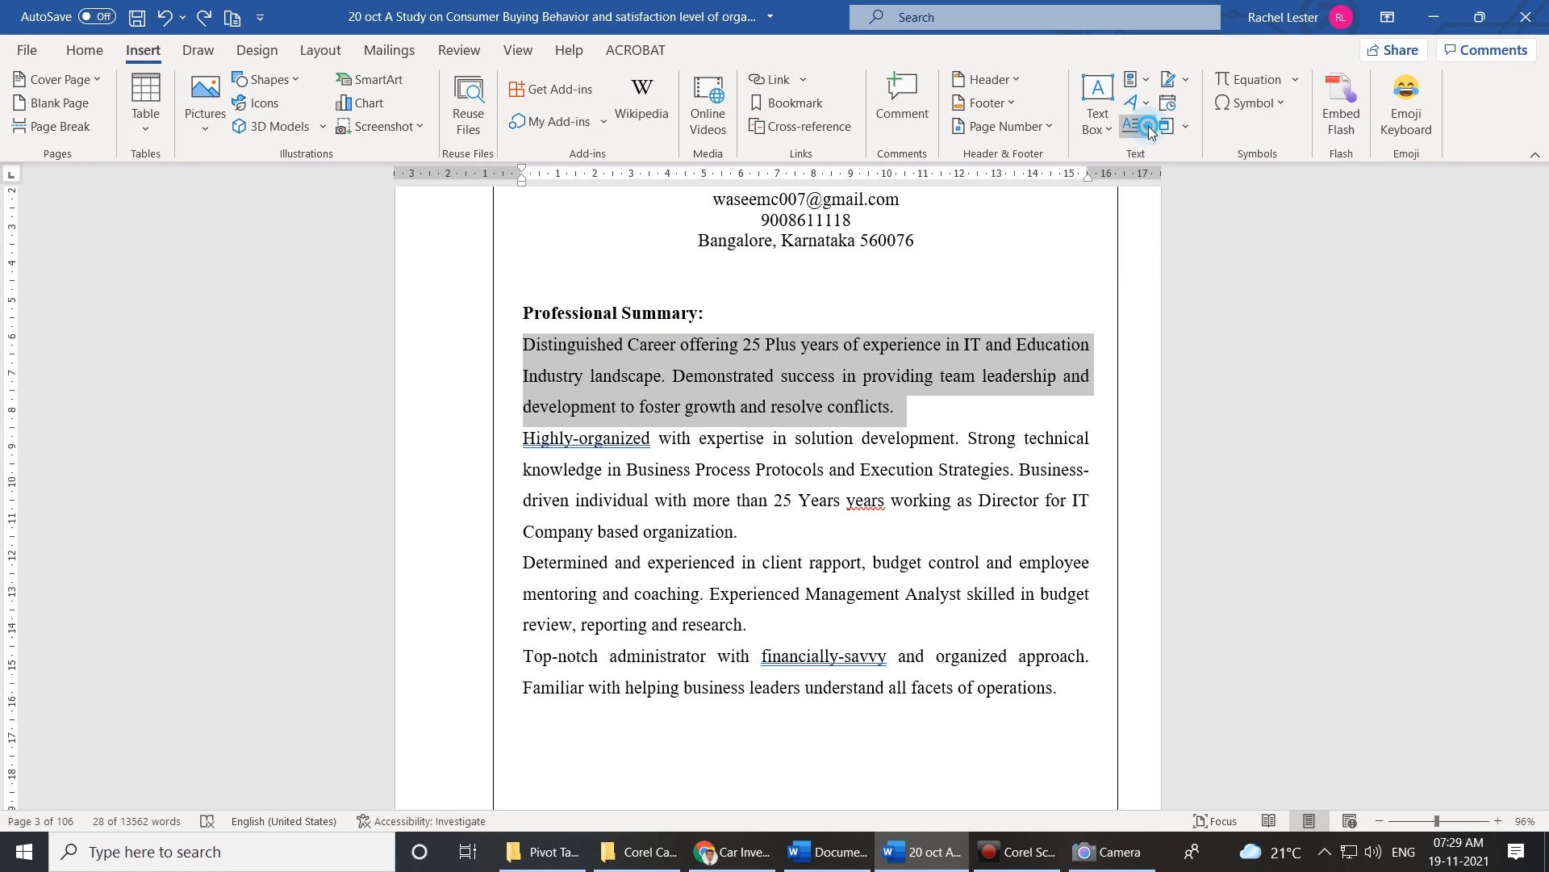
left_click(1147, 126)
left_click(1142, 216)
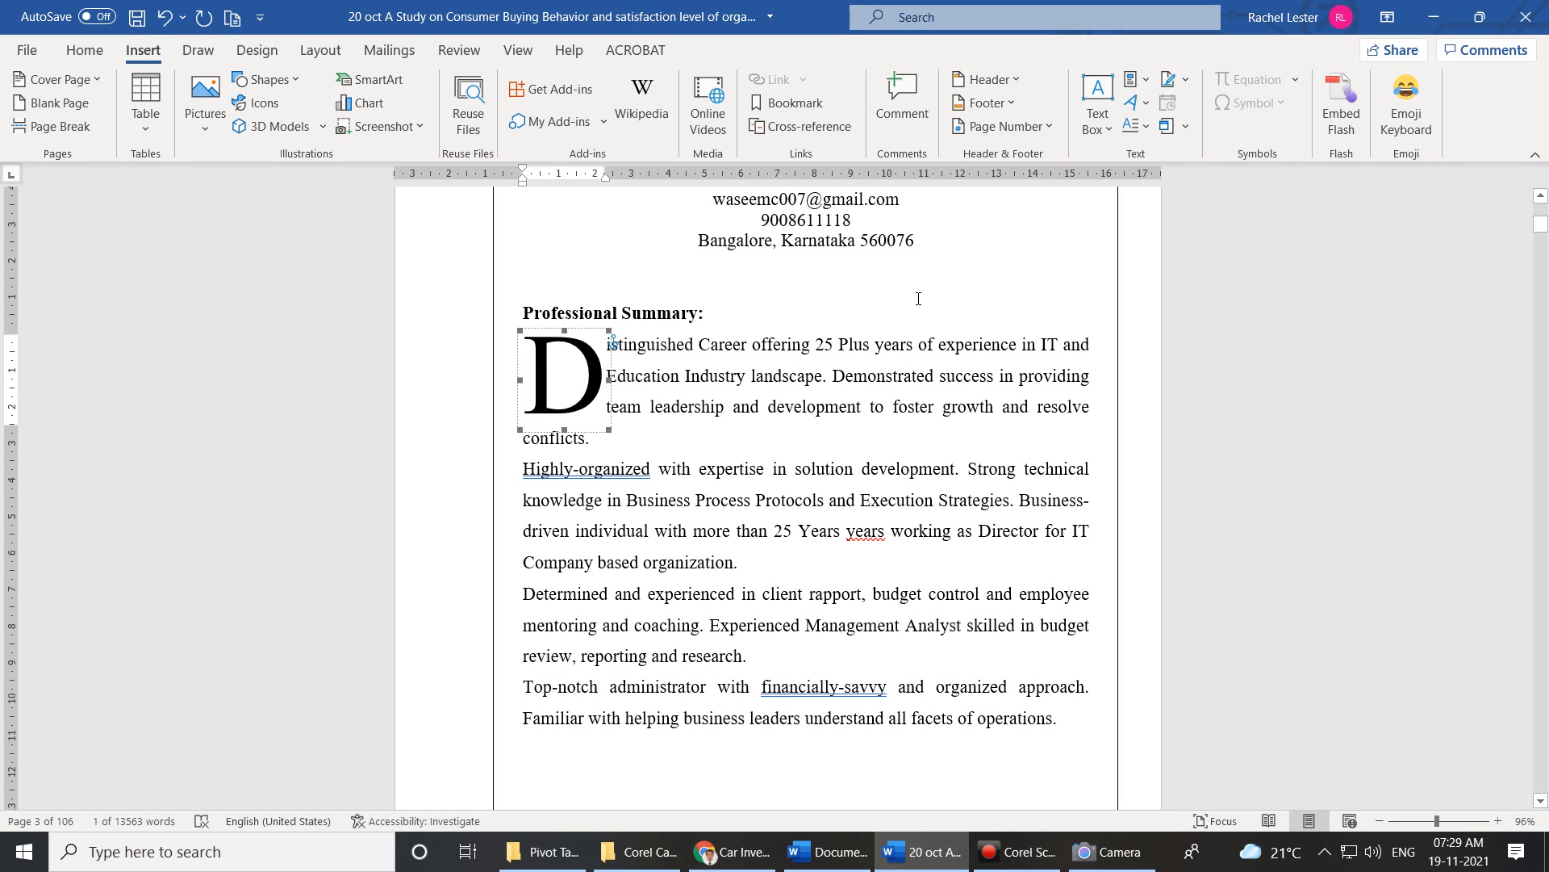
left_click(1139, 129)
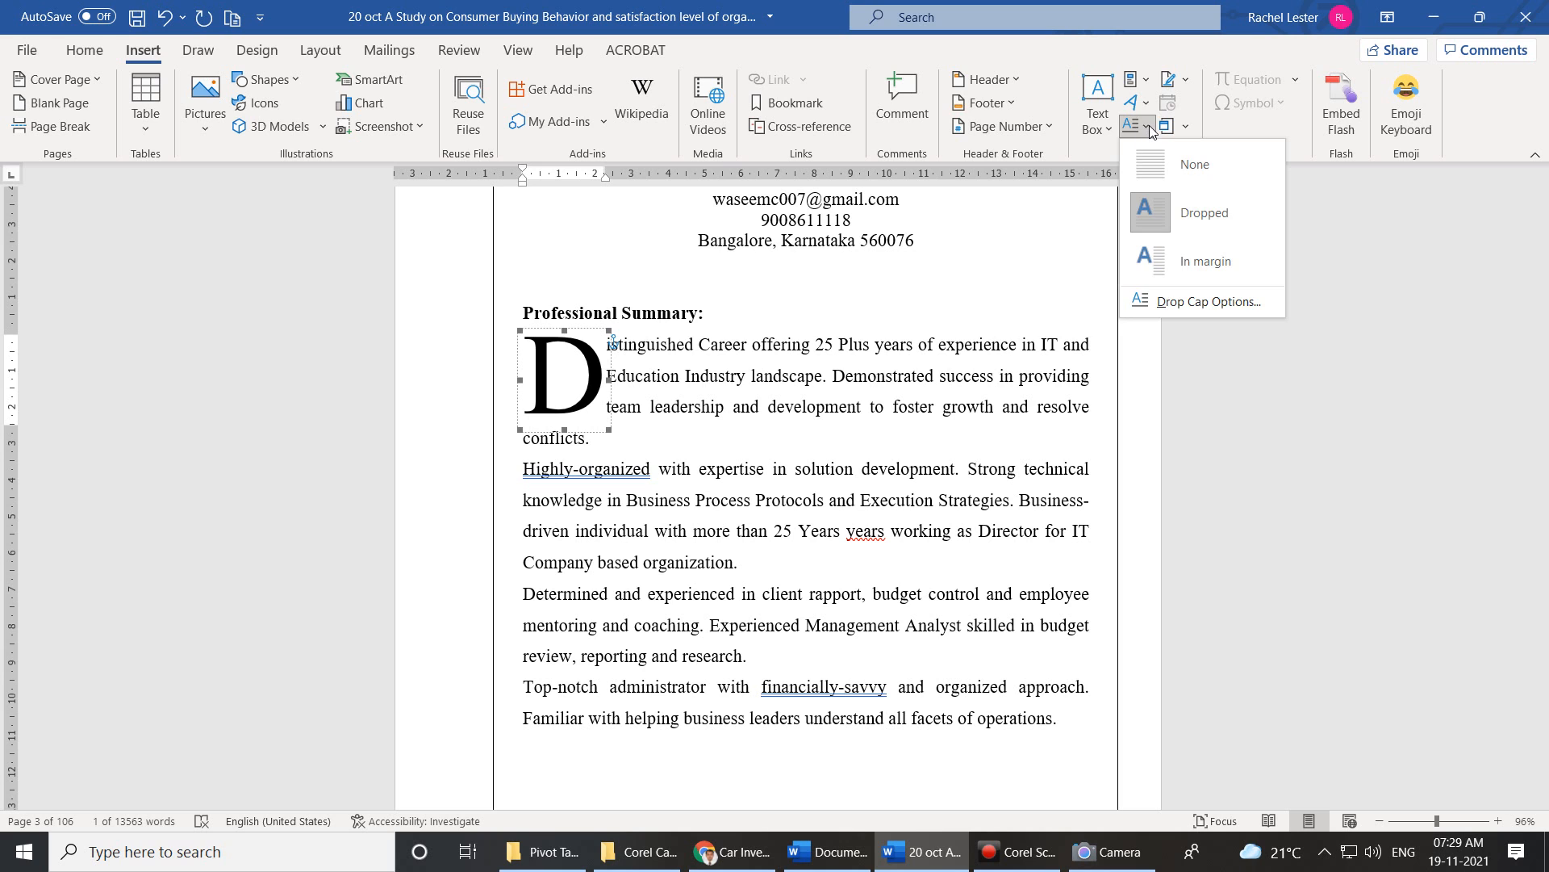
left_click(1149, 129)
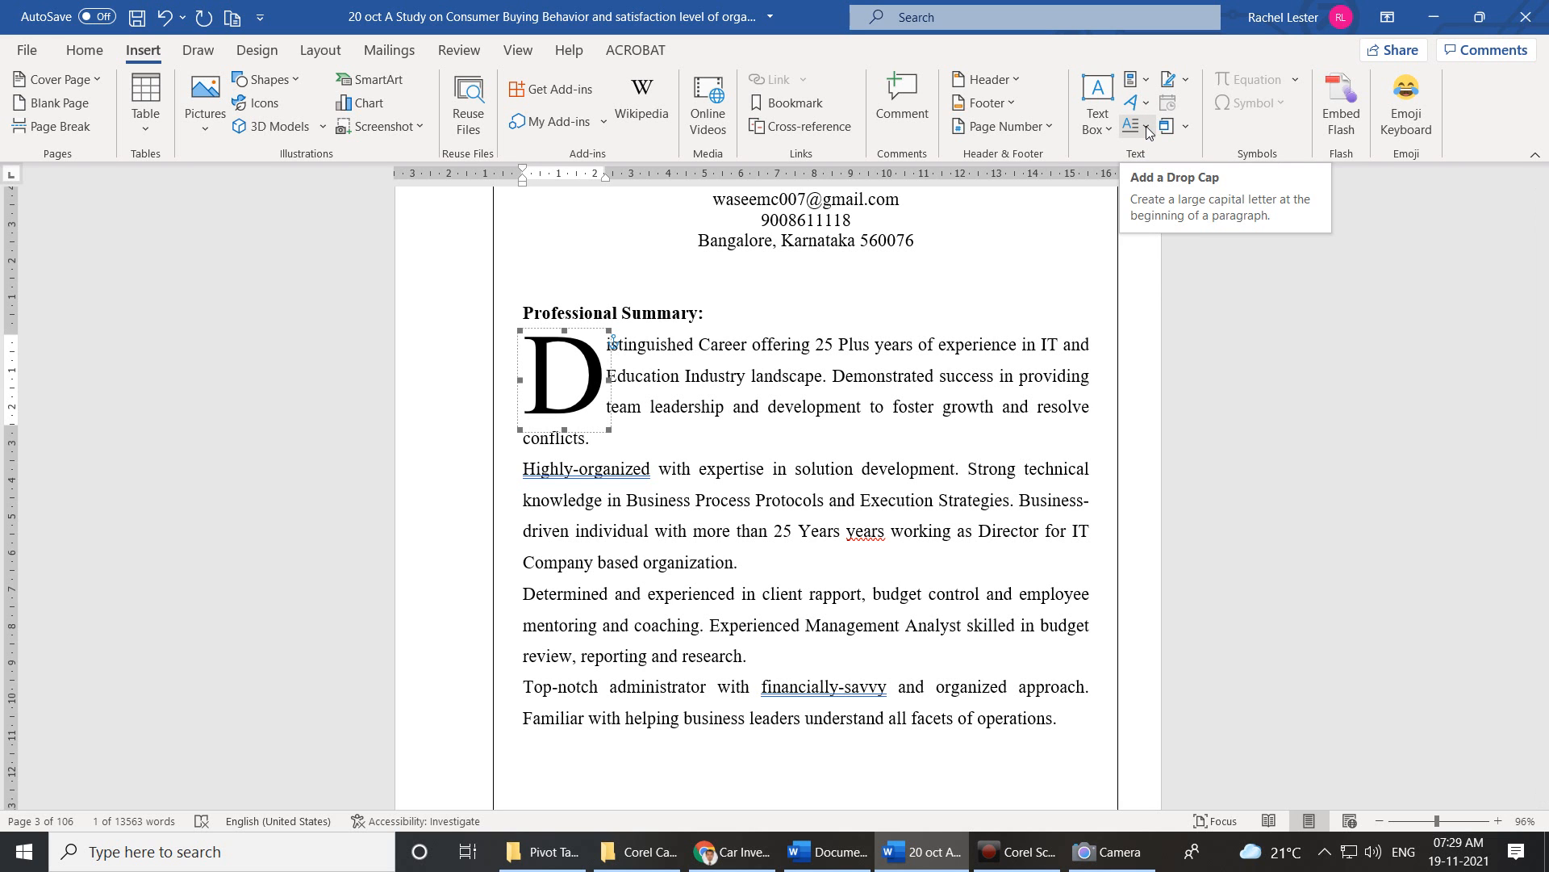
Give the Highly-organized paragraph a dropped H and the Determined paragraph a dropped D.
left_click(521, 467)
left_click_drag(520, 468, 746, 565)
scroll(1054, 648, "down", 1)
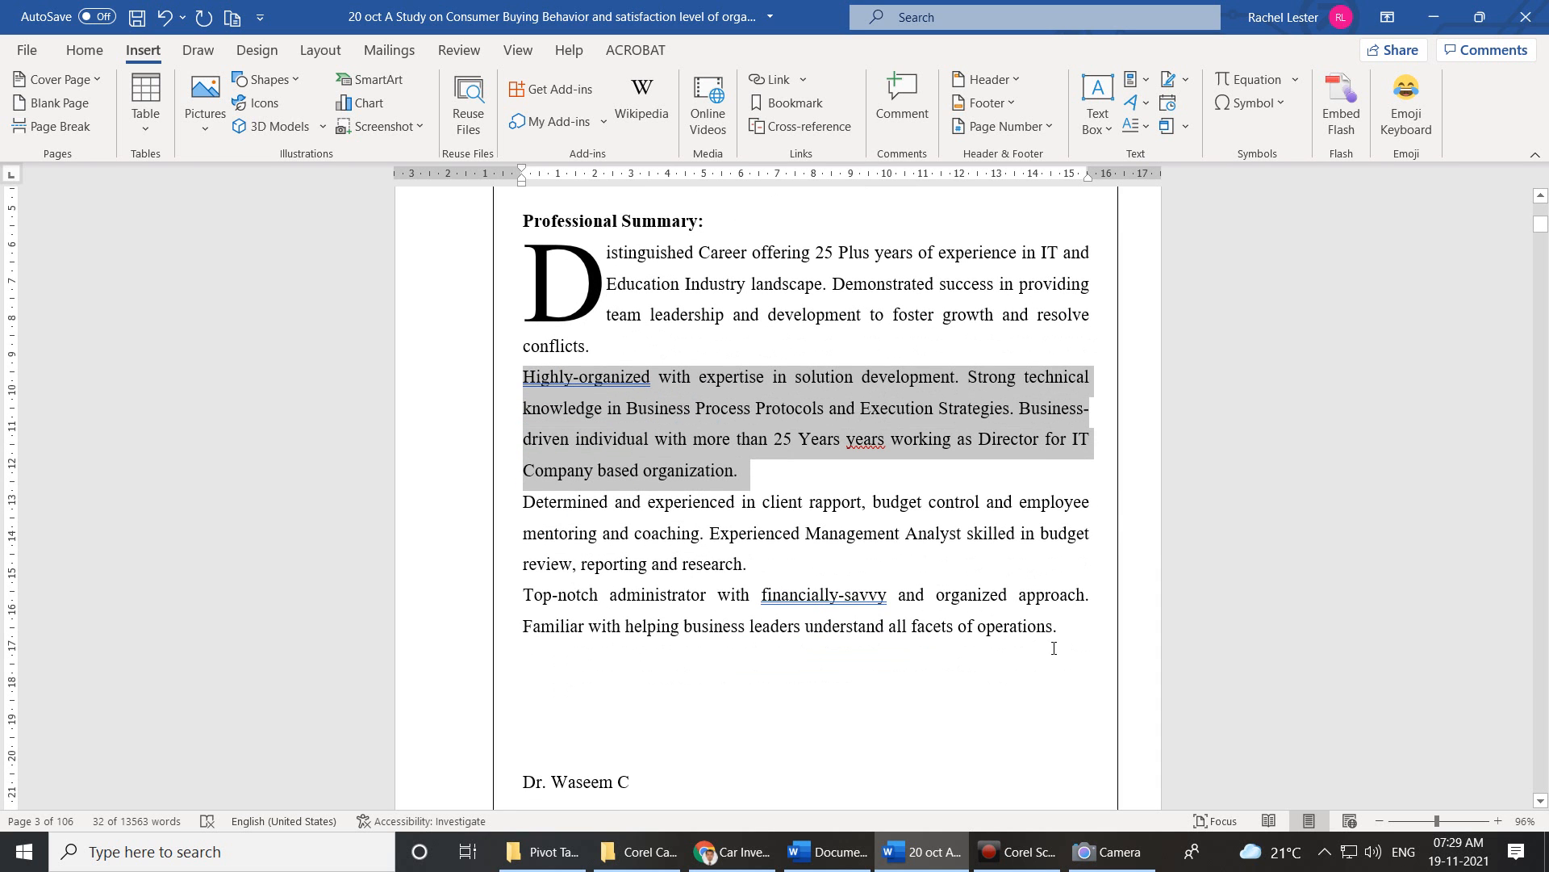
left_click_drag(1067, 640, 517, 379)
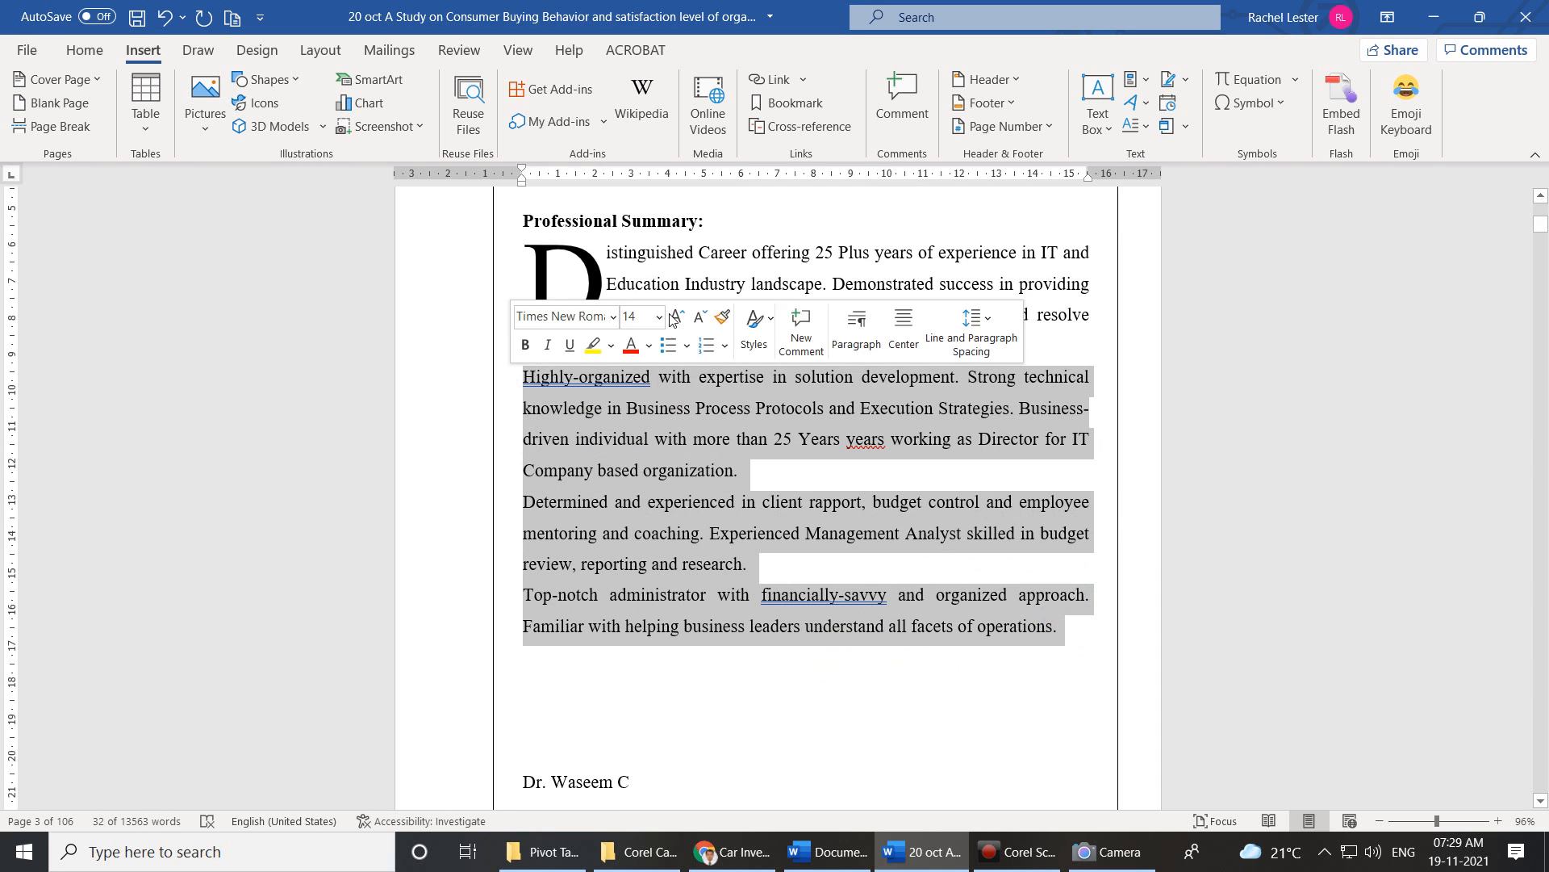
left_click(1141, 133)
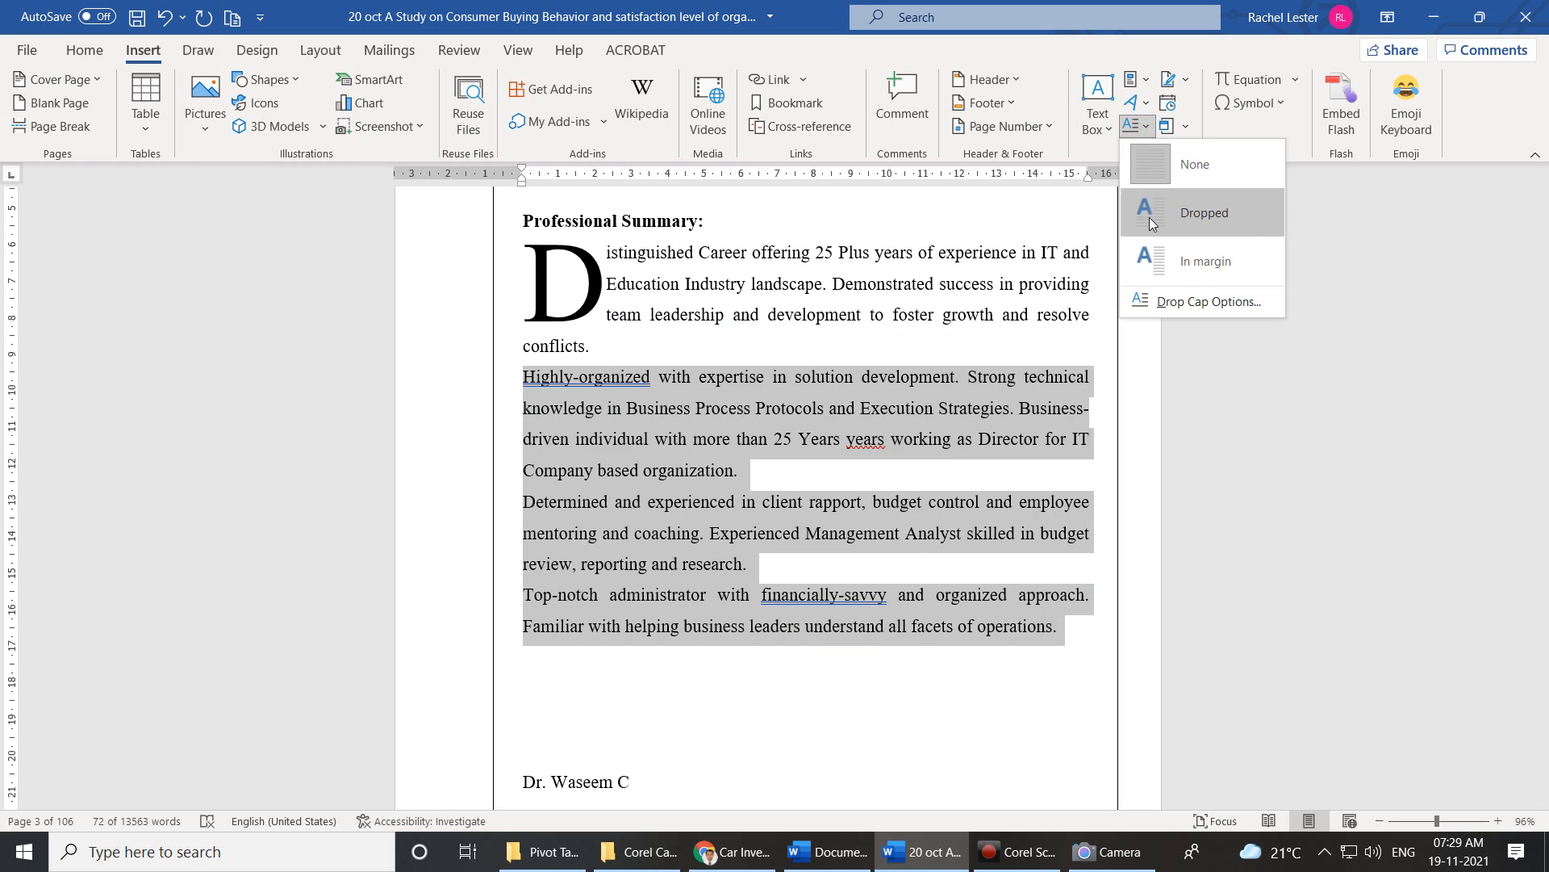
left_click(1149, 212)
left_click(783, 483)
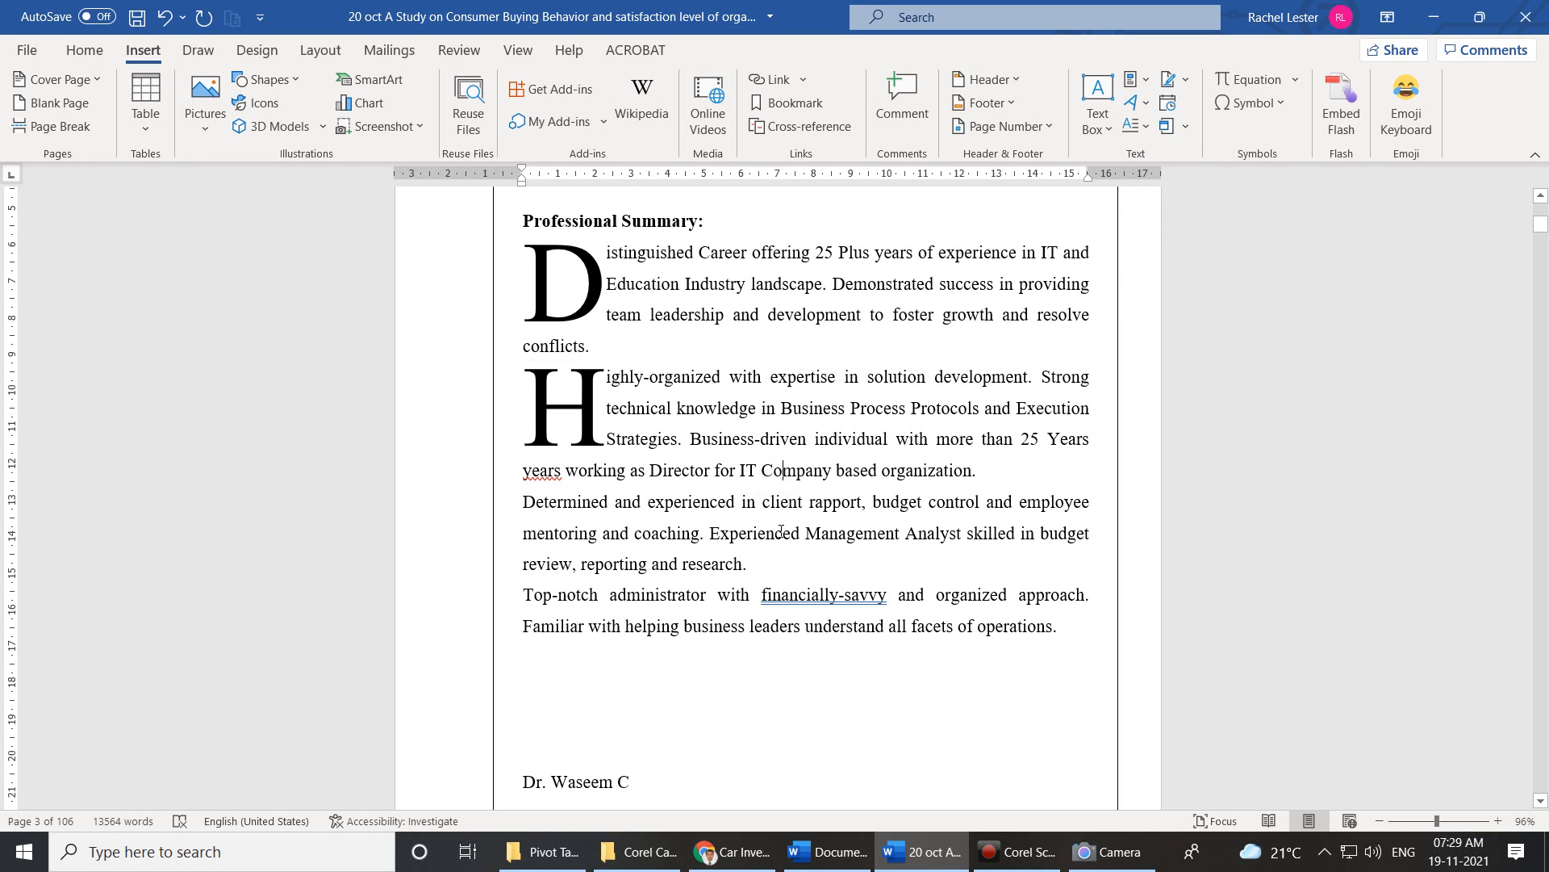
left_click_drag(772, 564, 521, 501)
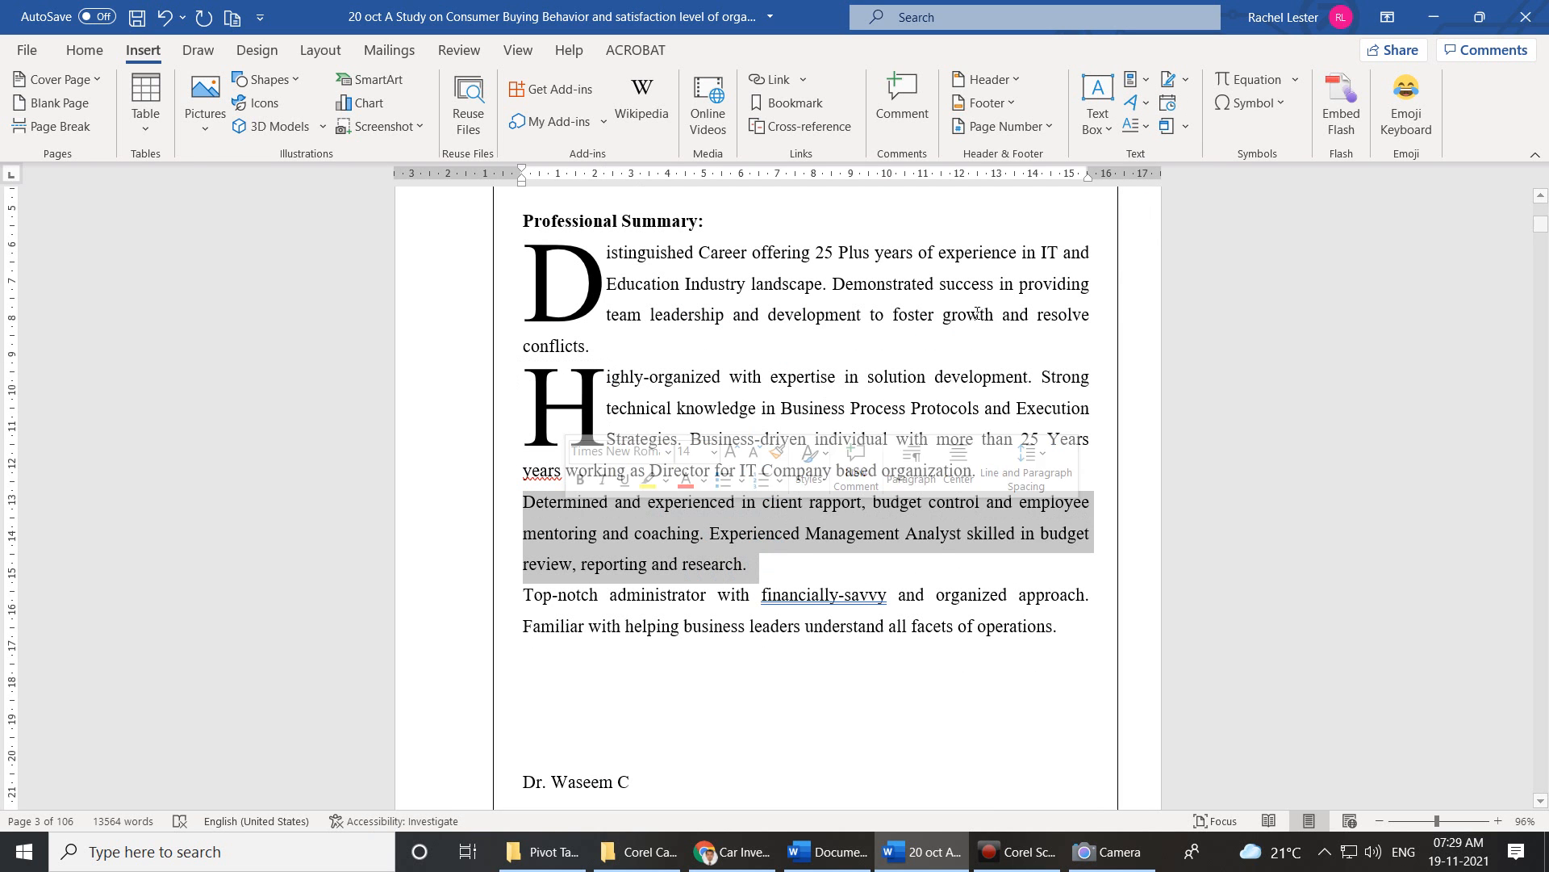
left_click(1140, 126)
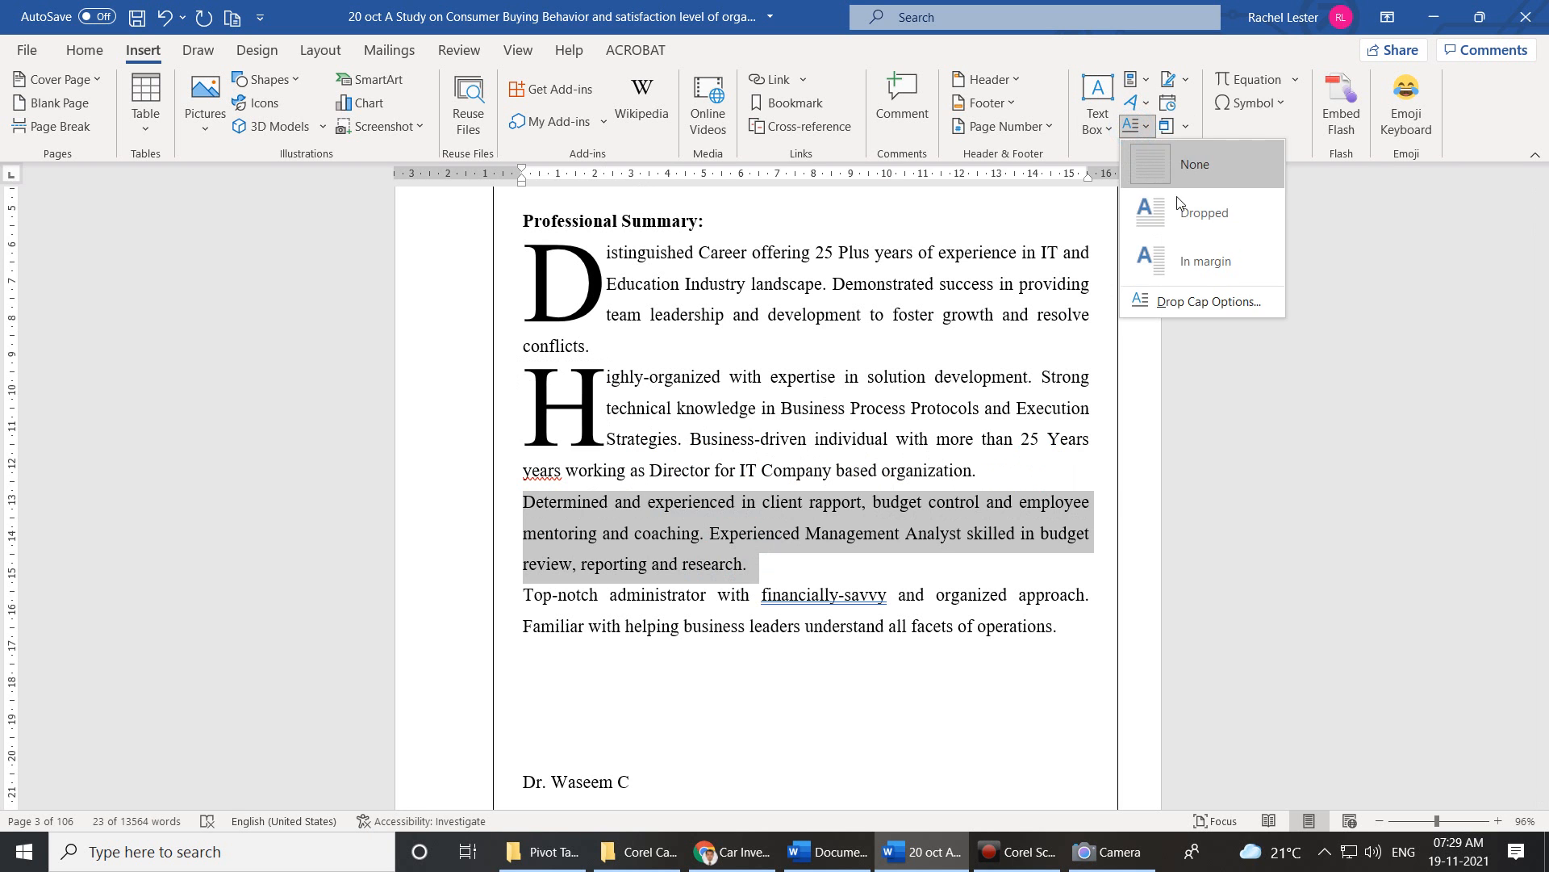
left_click(1183, 211)
scroll(891, 535, "down", 9)
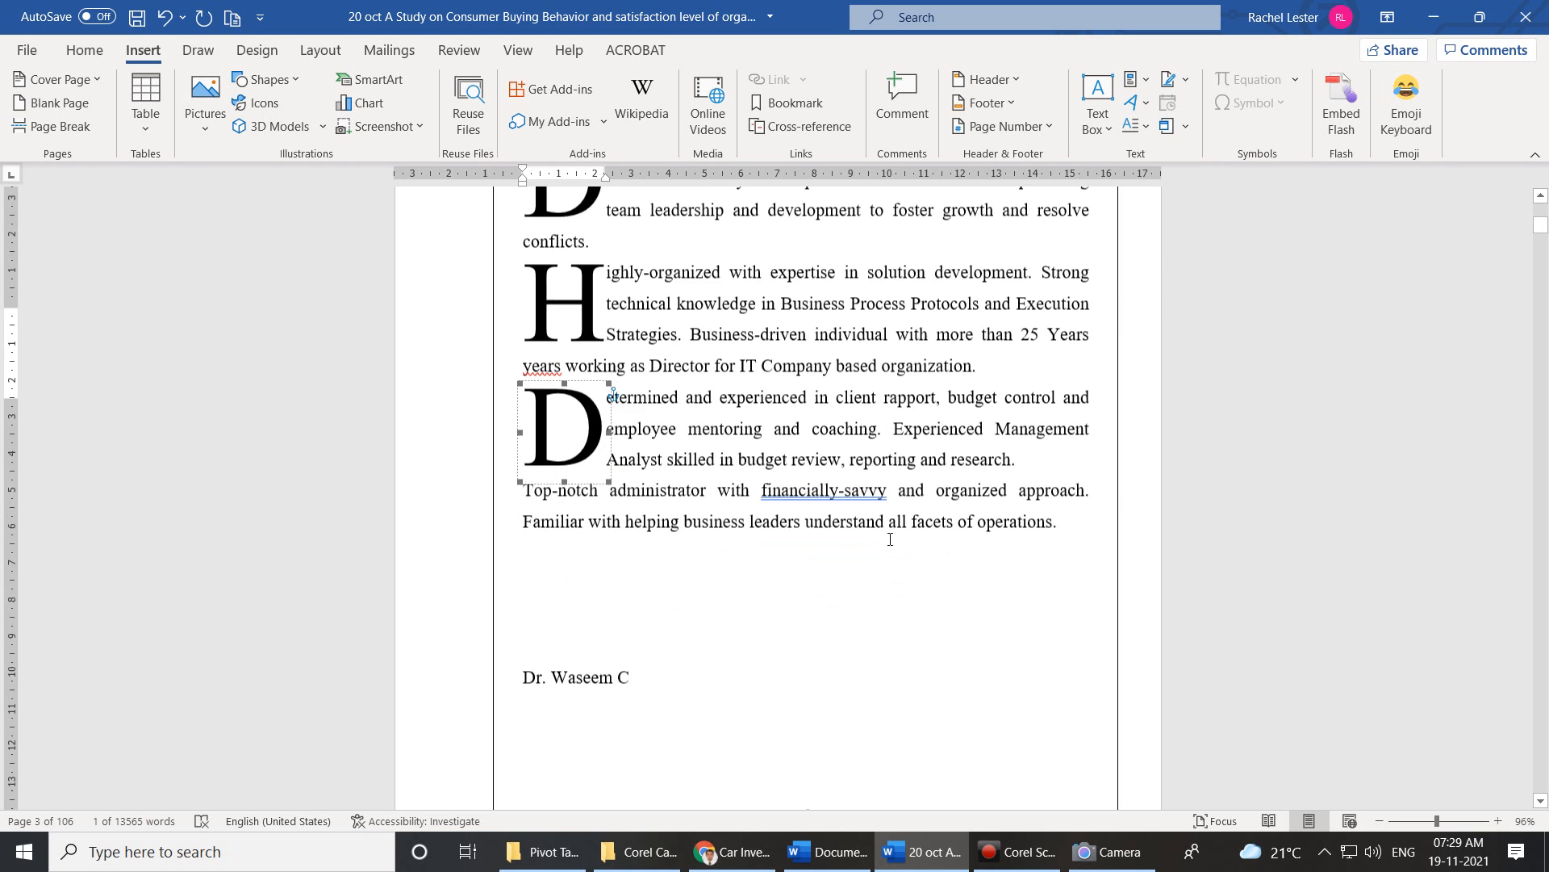
scroll(890, 539, "down", 12)
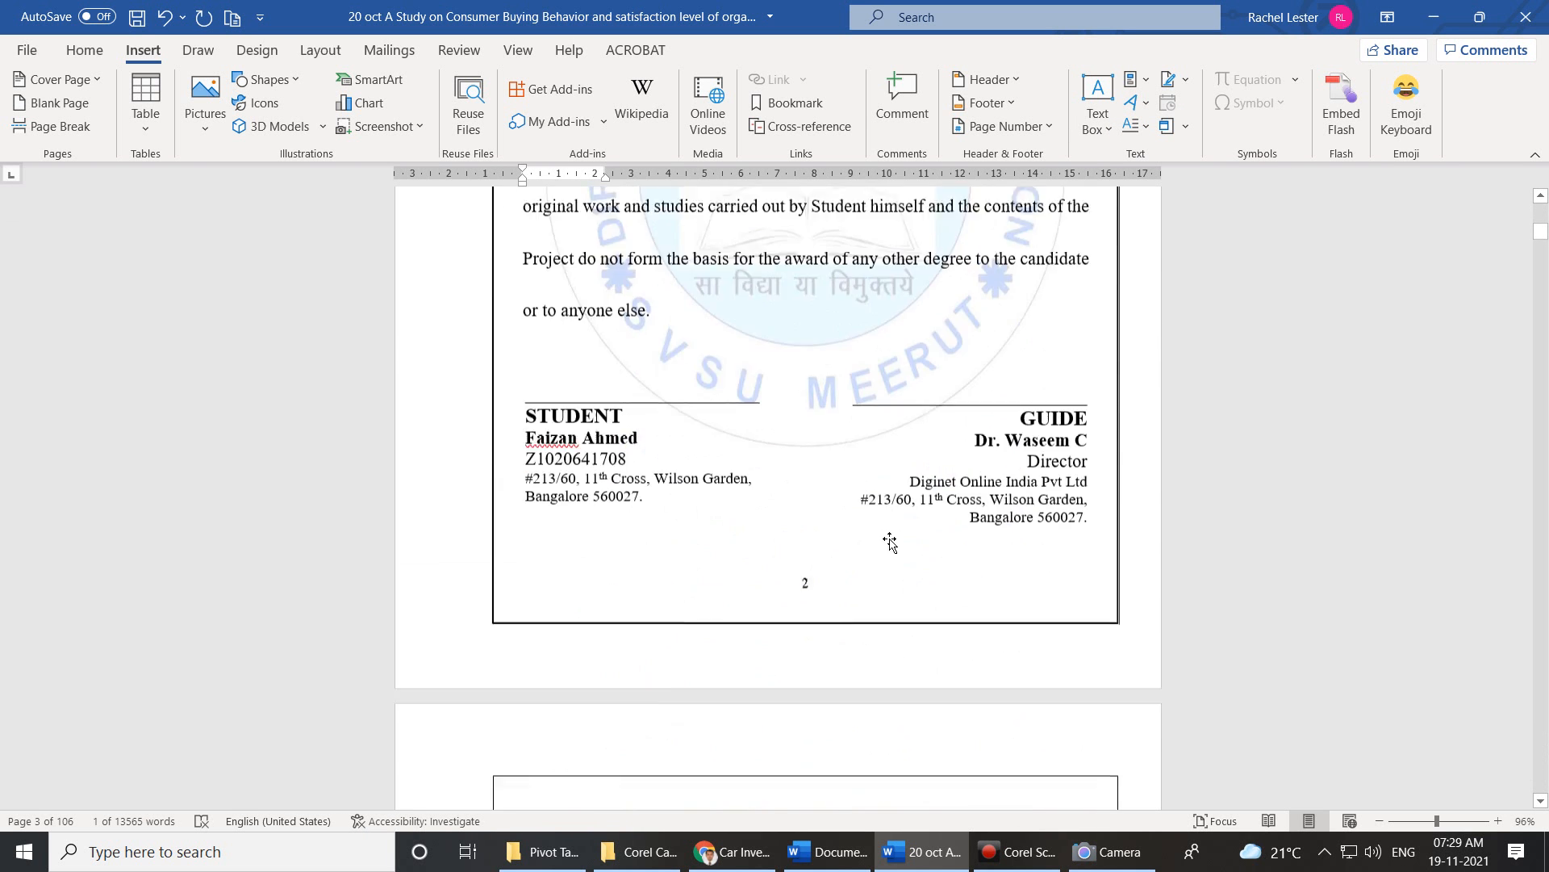
Apply Dropped capitals to the three Acknowledgement paragraphs: I, I and L.
left_click(958, 549)
left_click_drag(961, 555, 556, 424)
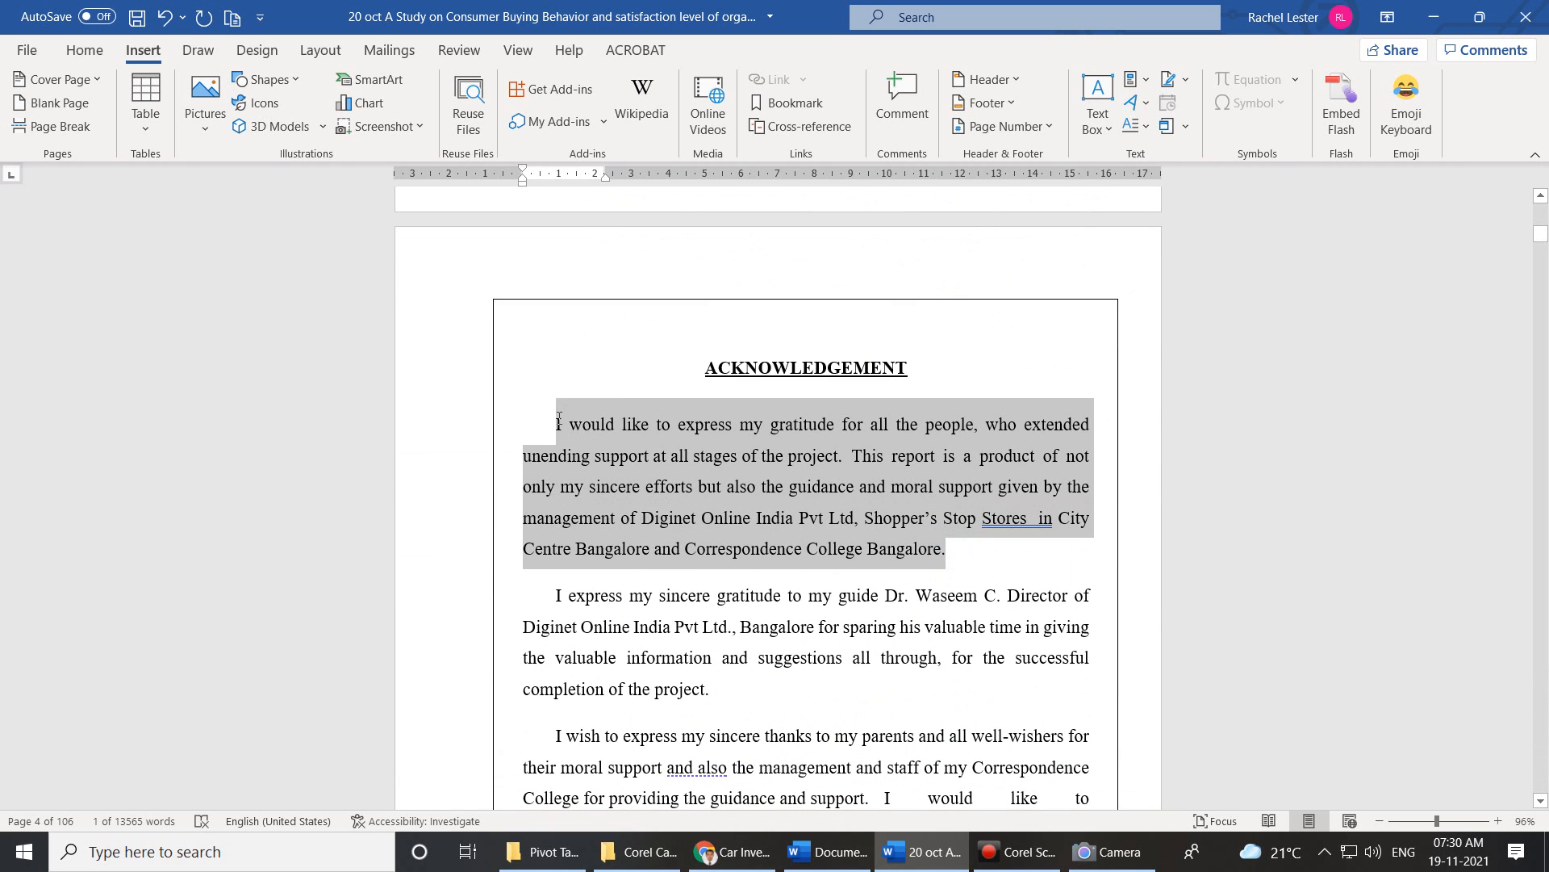
left_click(1132, 127)
left_click(1154, 206)
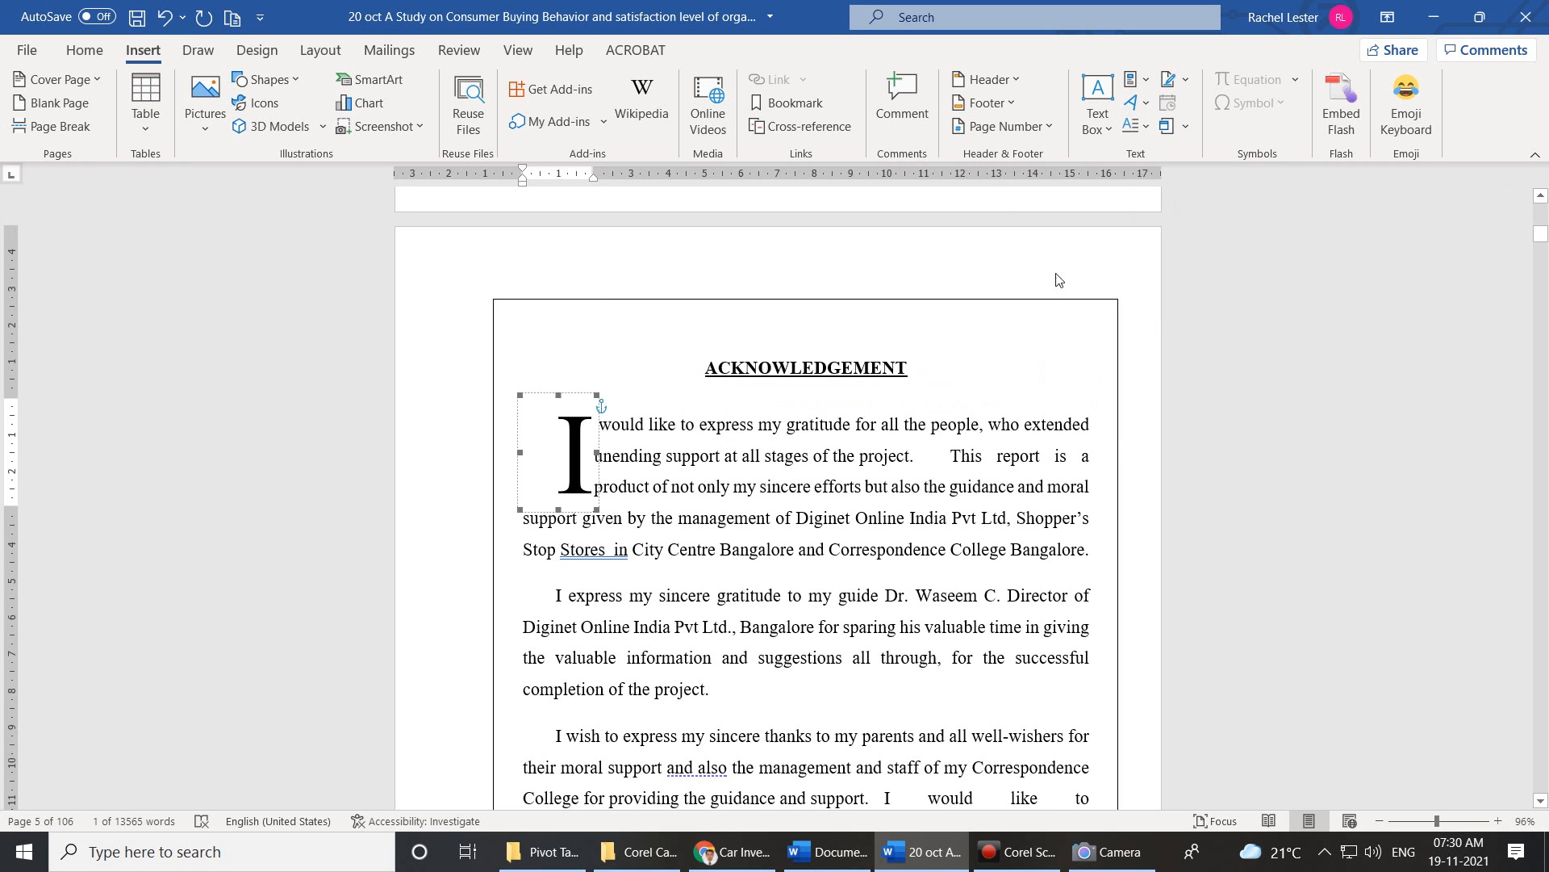
scroll(733, 561, "down", 3)
left_click_drag(734, 560, 529, 477)
left_click(1148, 129)
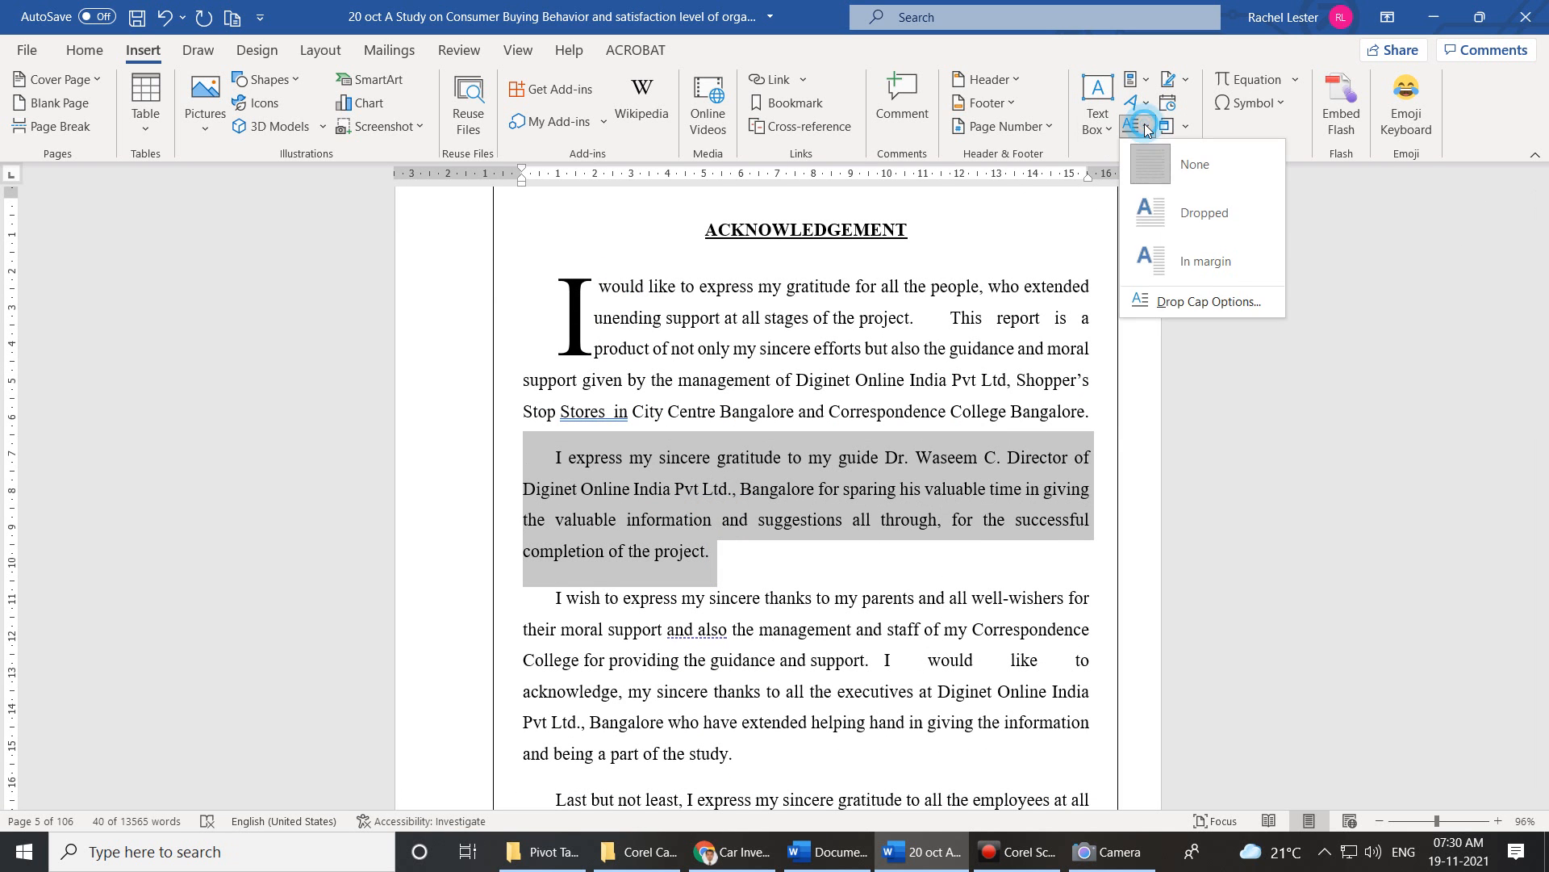
left_click(1170, 215)
scroll(750, 615, "down", 3)
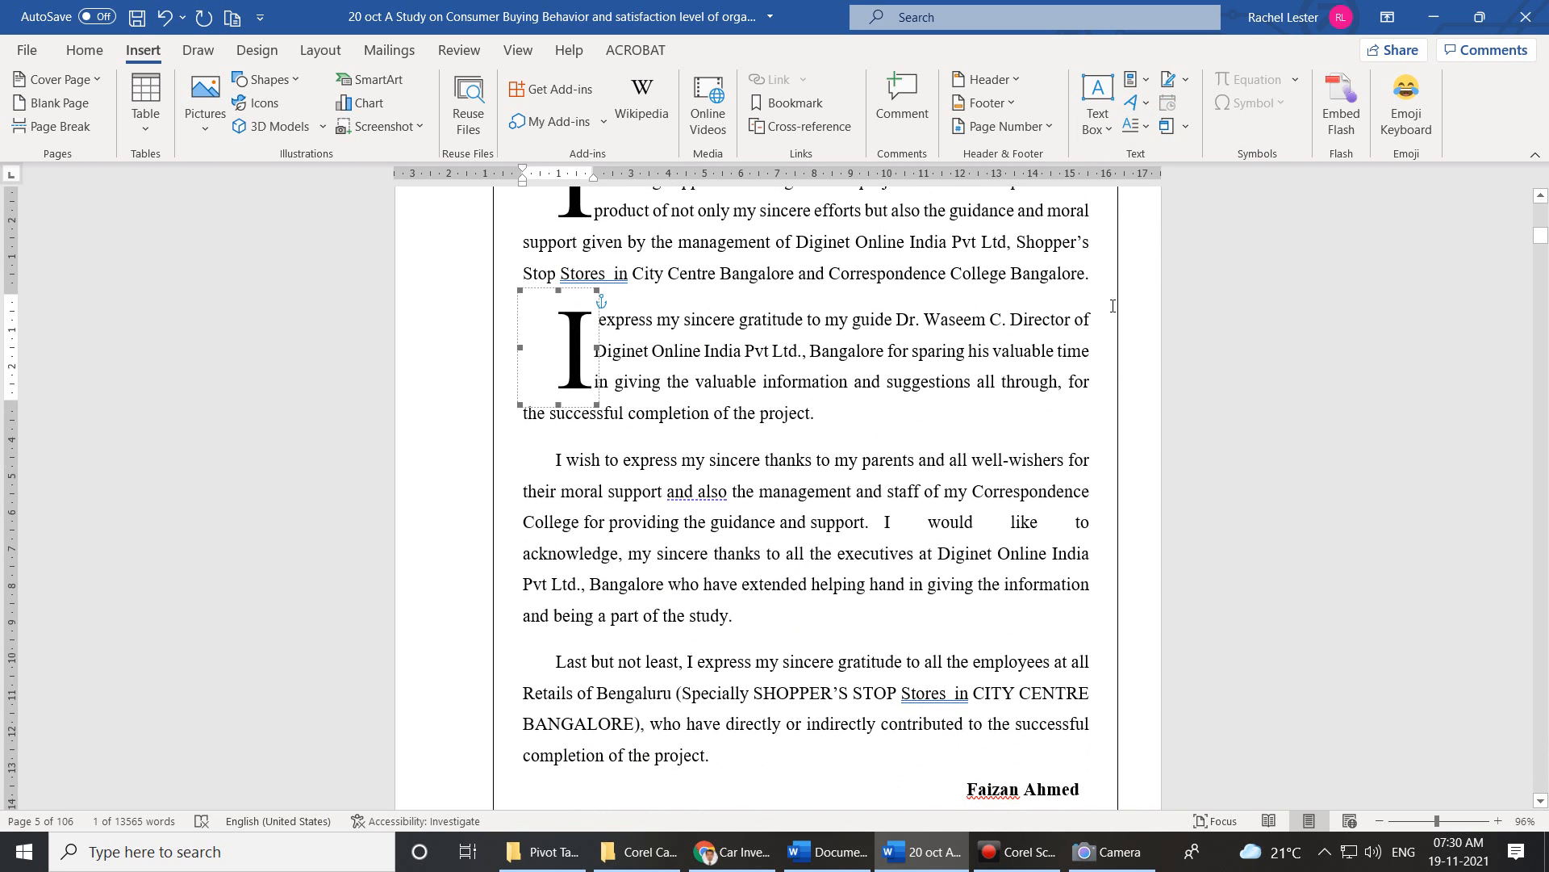
scroll(763, 581, "down", 4)
left_click_drag(748, 579, 546, 478)
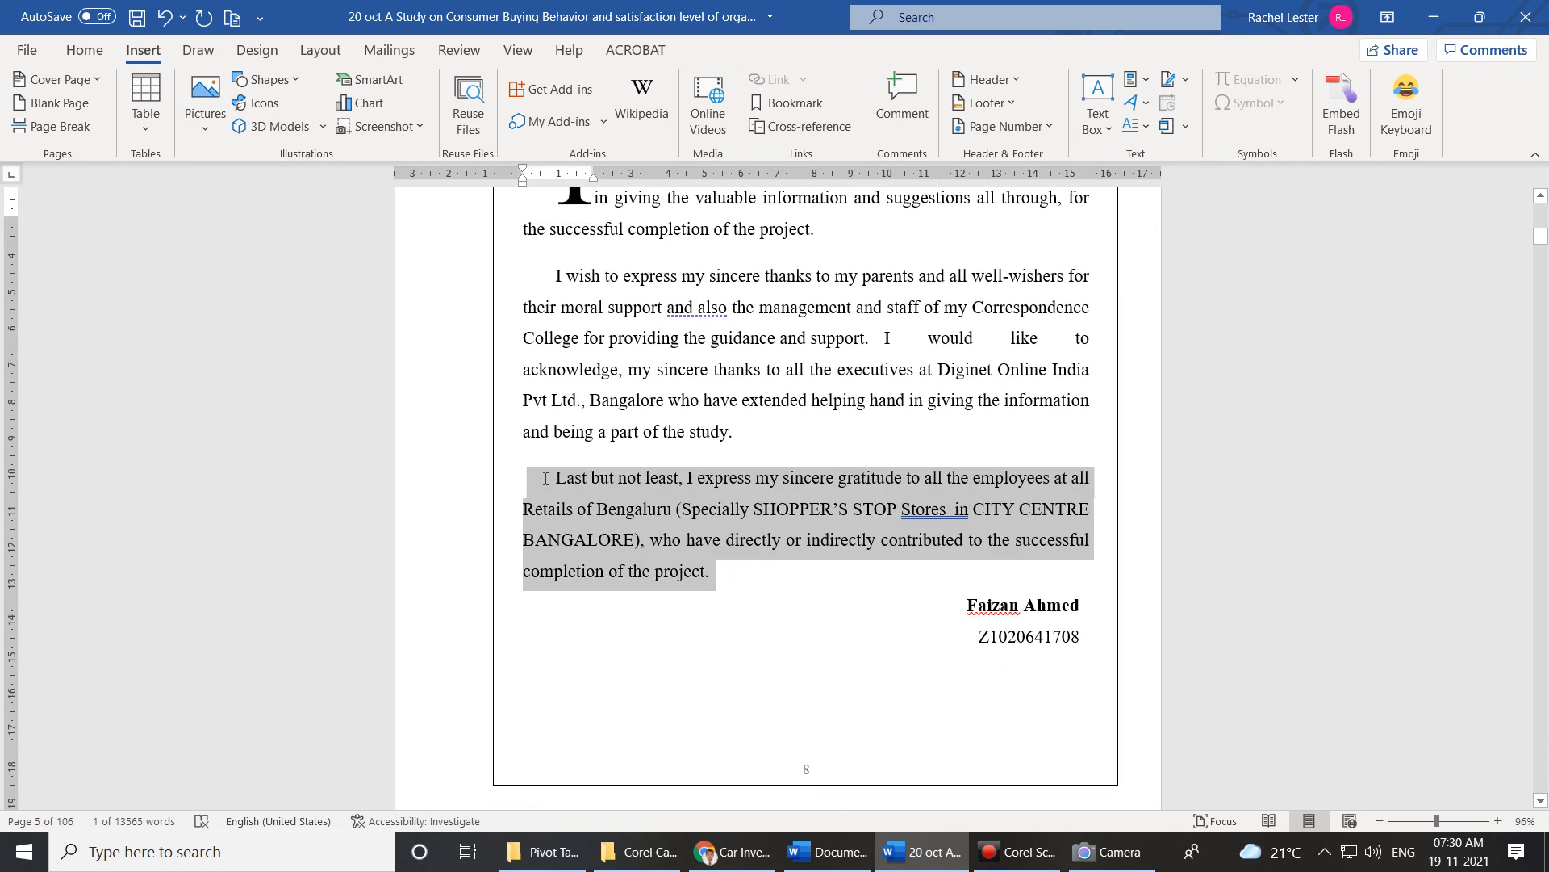
left_click(1147, 129)
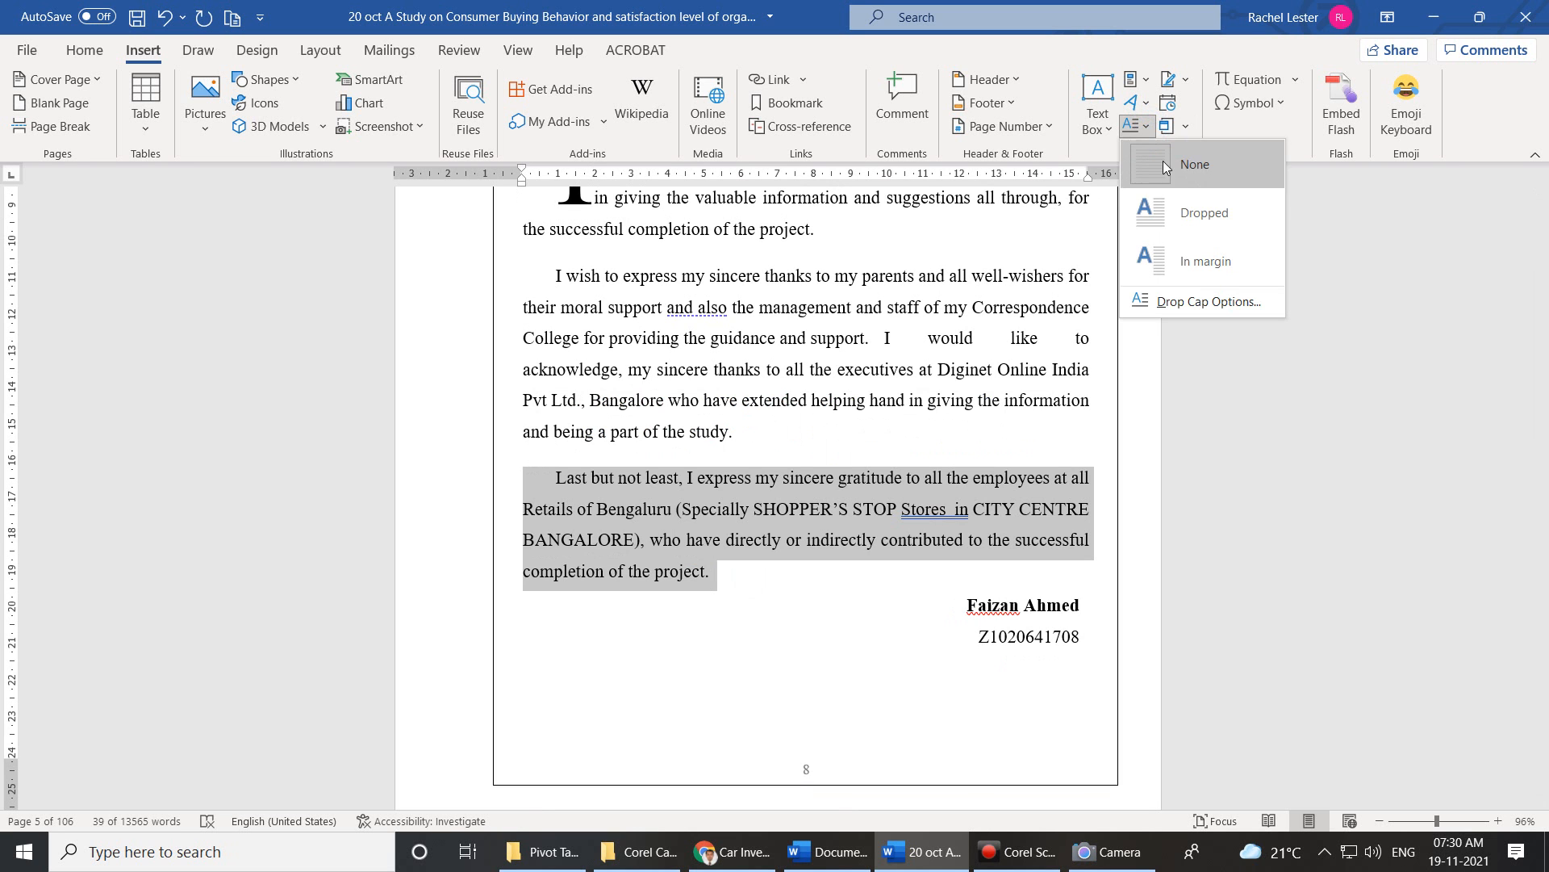
left_click(1155, 211)
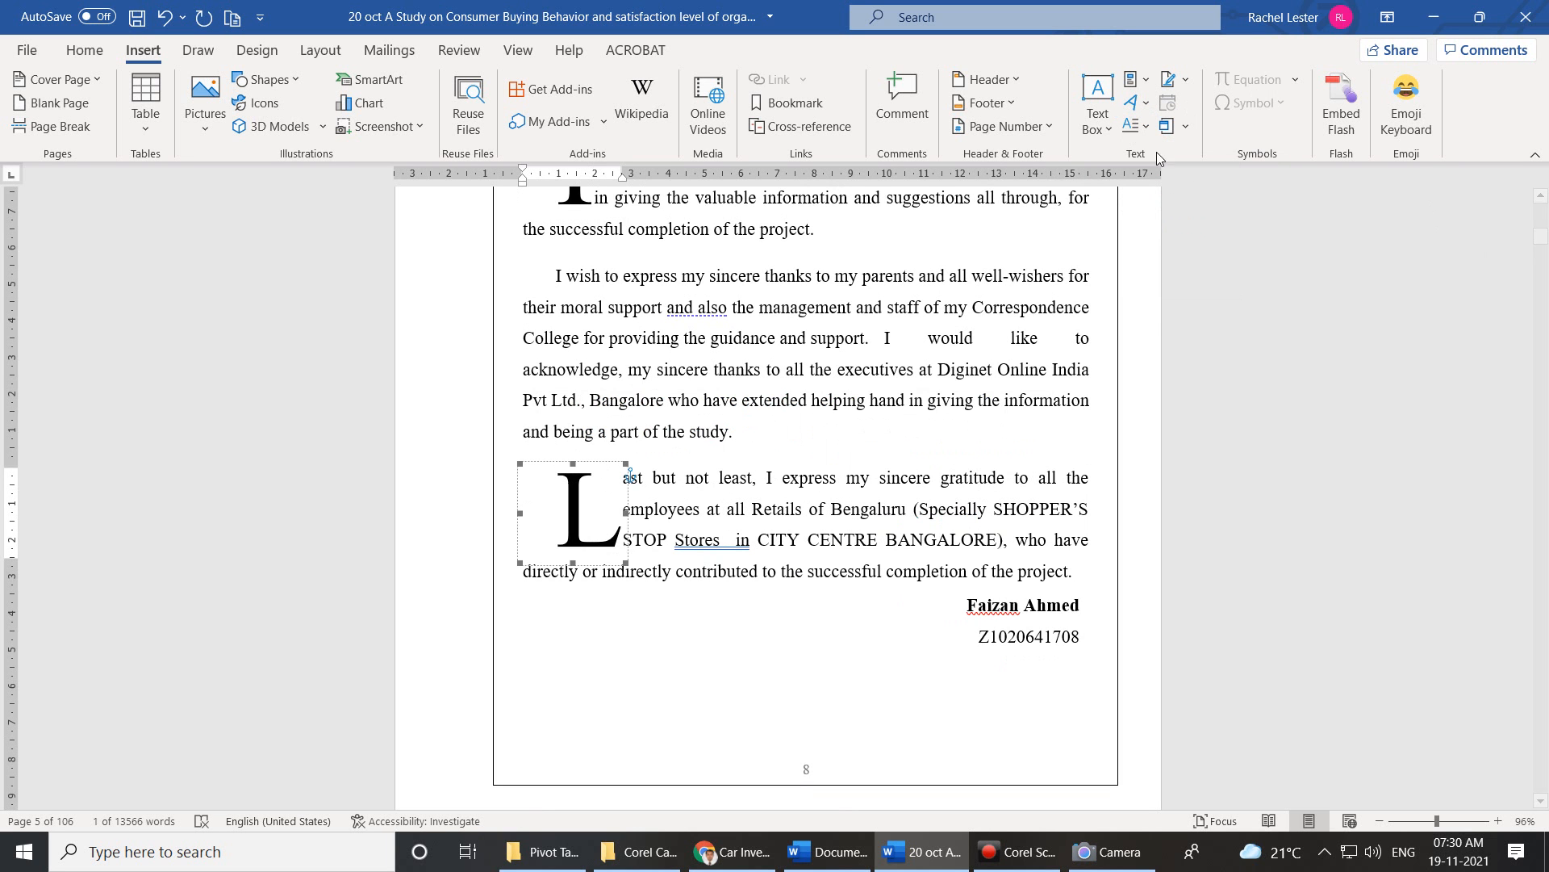
Set the Last but not least paragraph's drop cap back to None.
left_click(1146, 130)
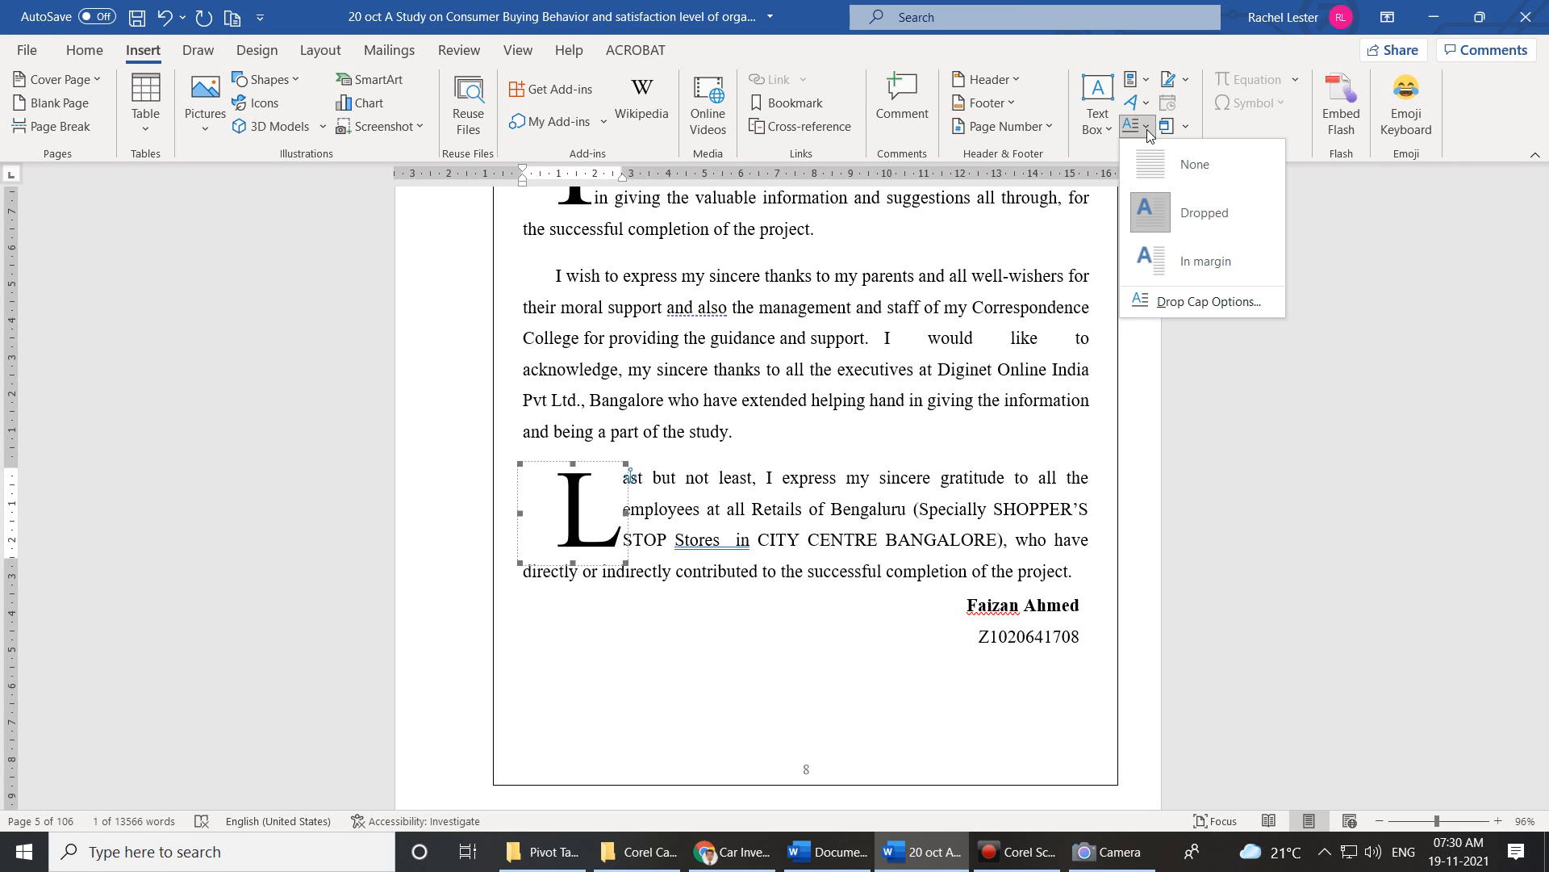
left_click(1145, 129)
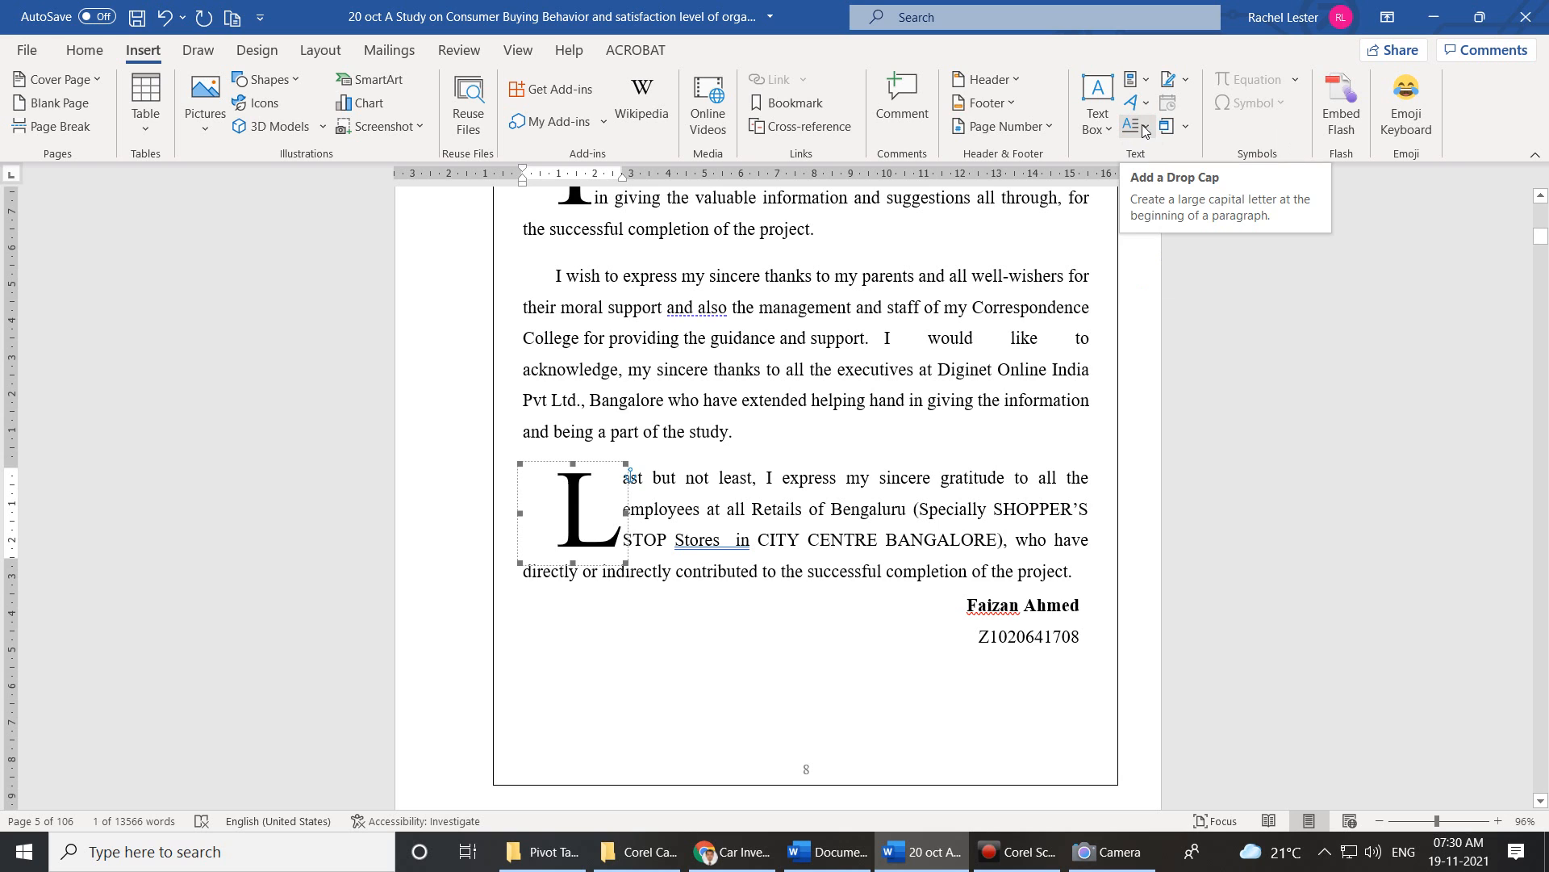
left_click(1148, 127)
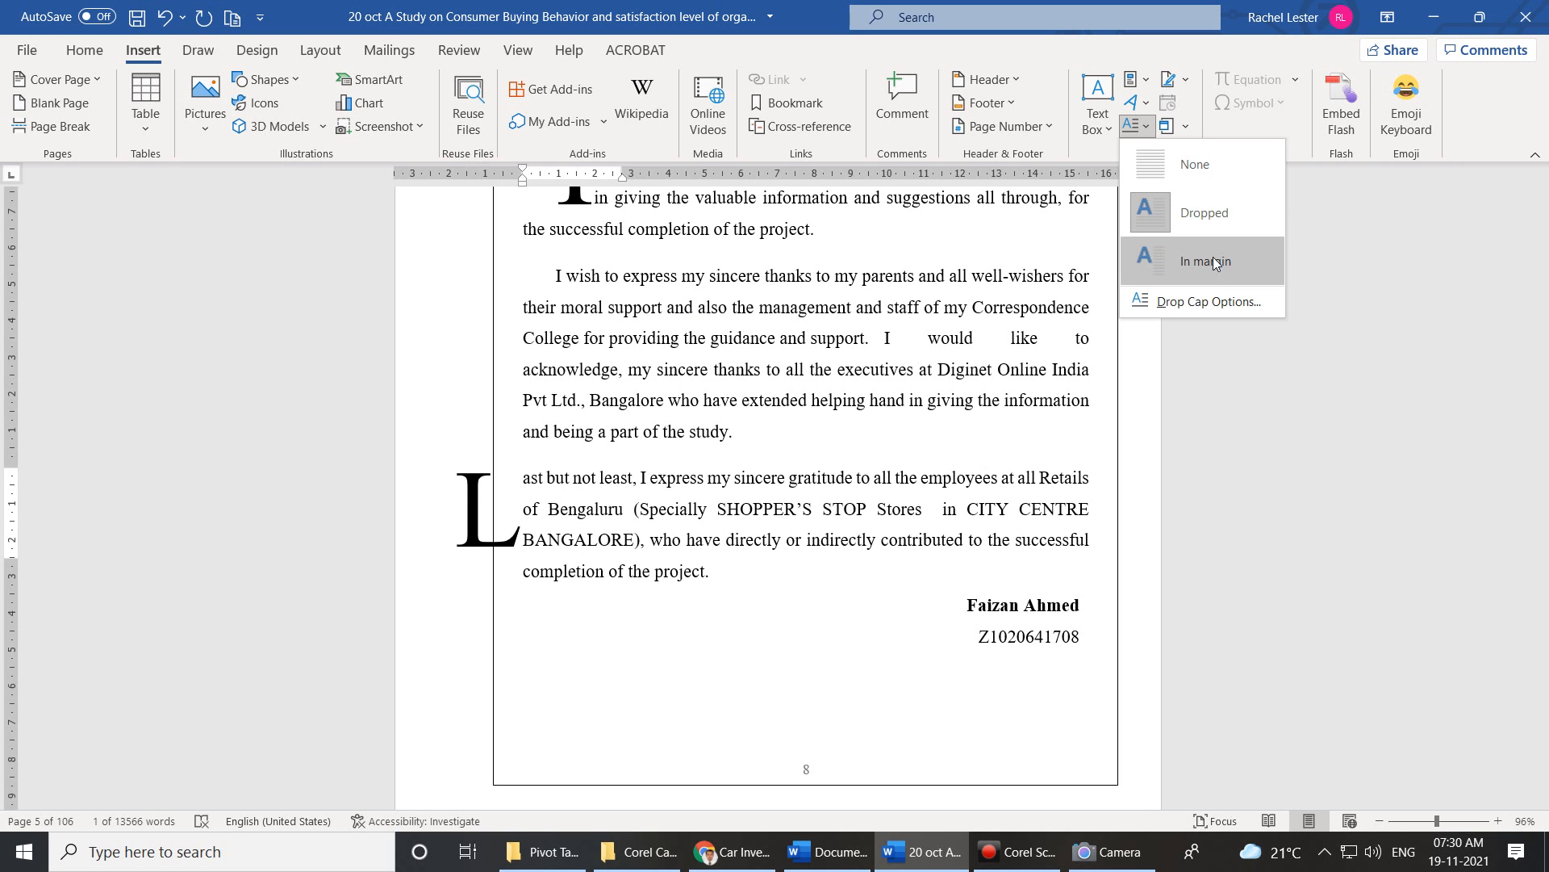
left_click(1201, 165)
Remove the dropped I from the second and first Acknowledgement paragraphs.
scroll(926, 228, "up", 3)
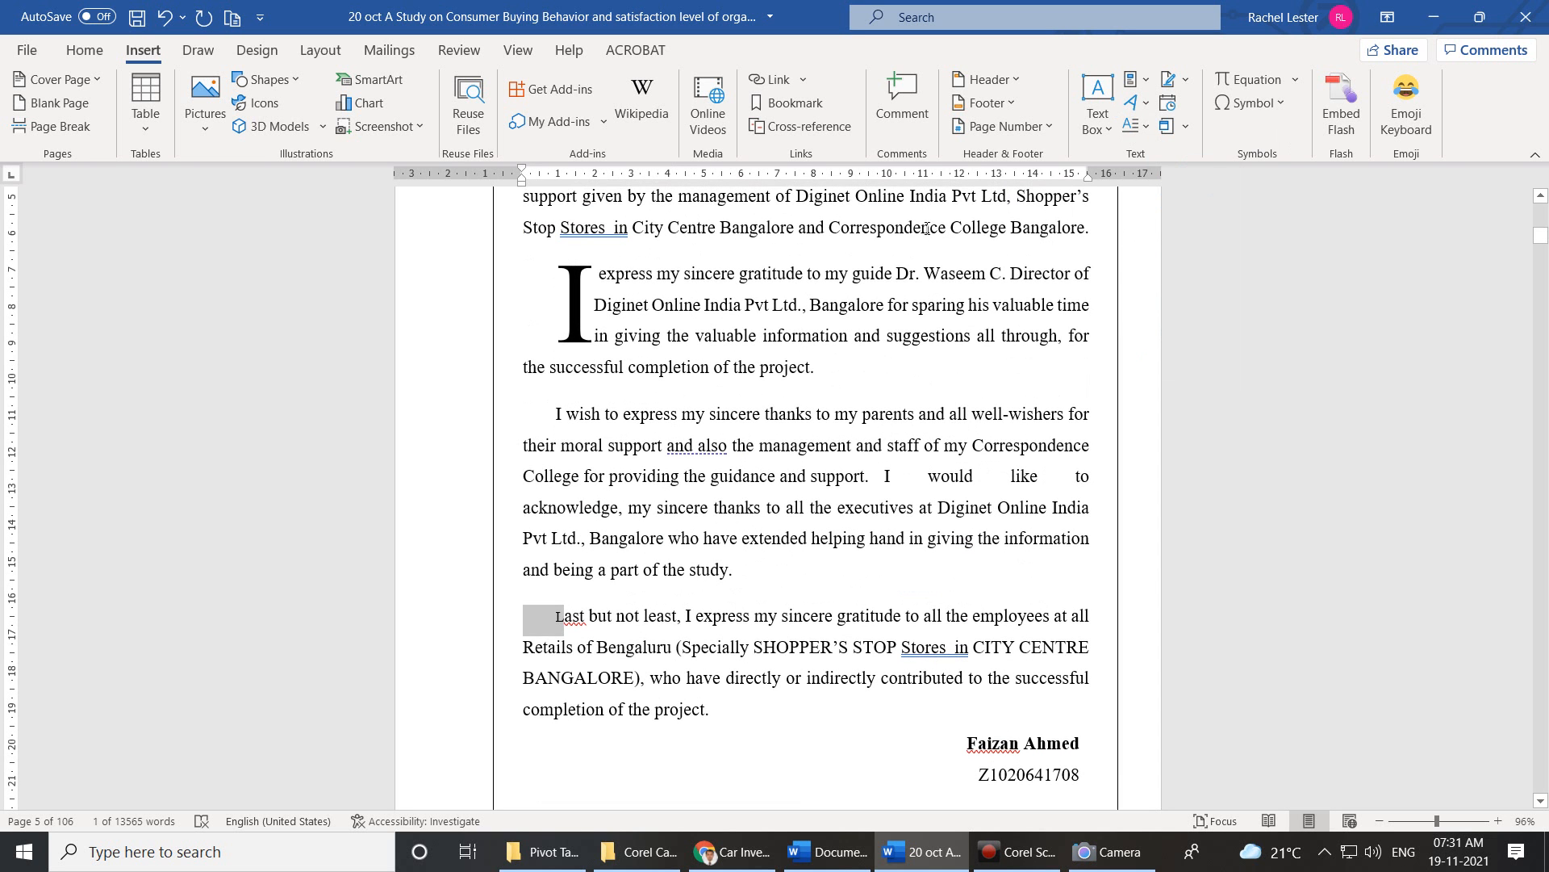
left_click(608, 272)
left_click_drag(807, 359, 800, 360)
left_click(816, 363)
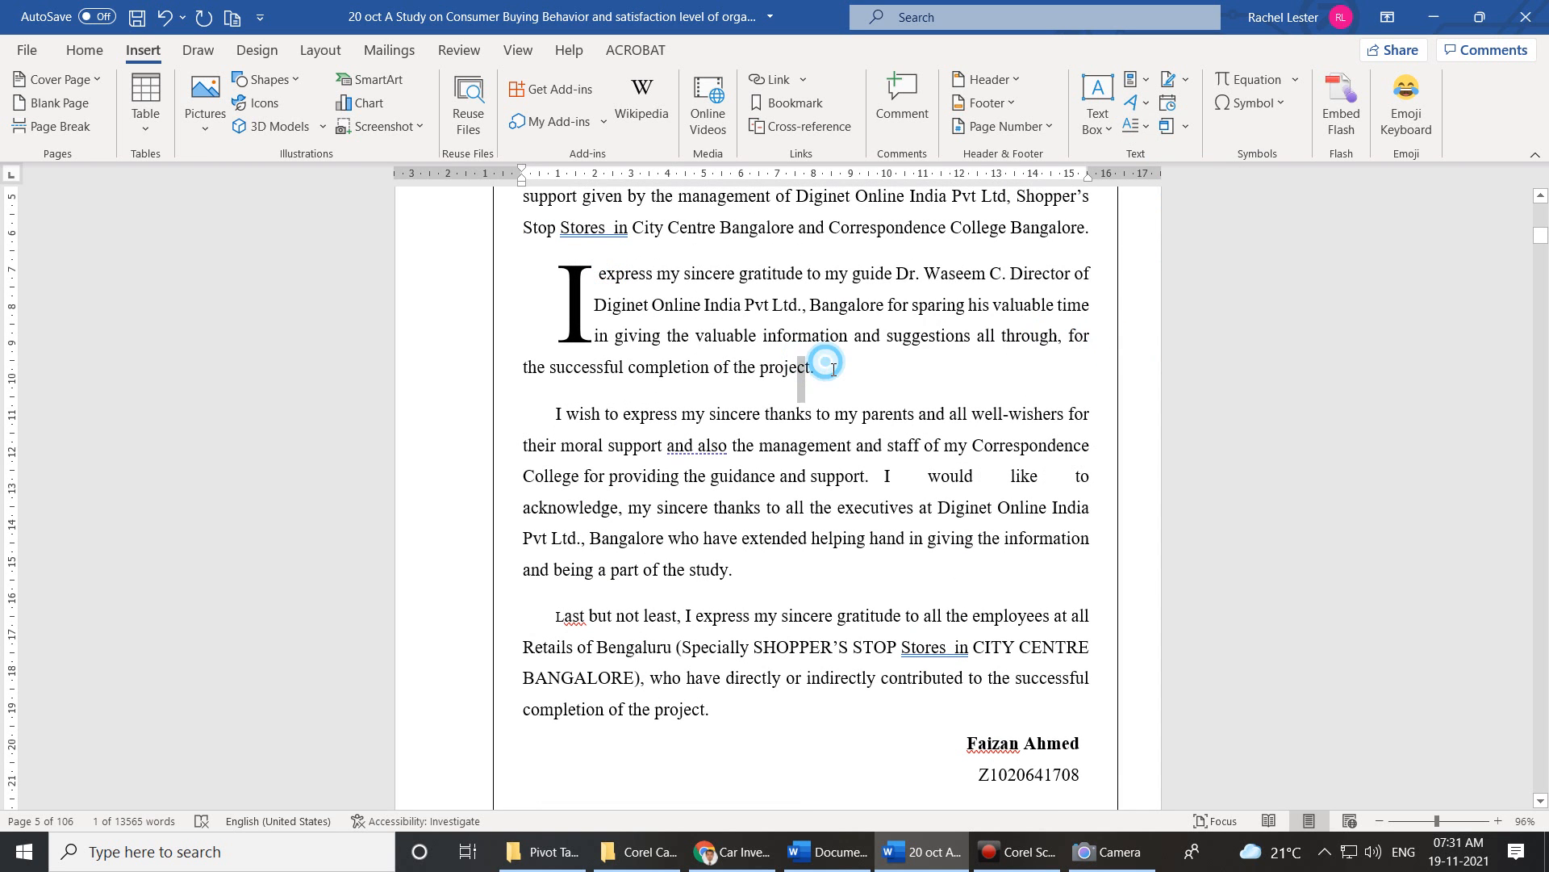
left_click(1141, 126)
left_click(1201, 172)
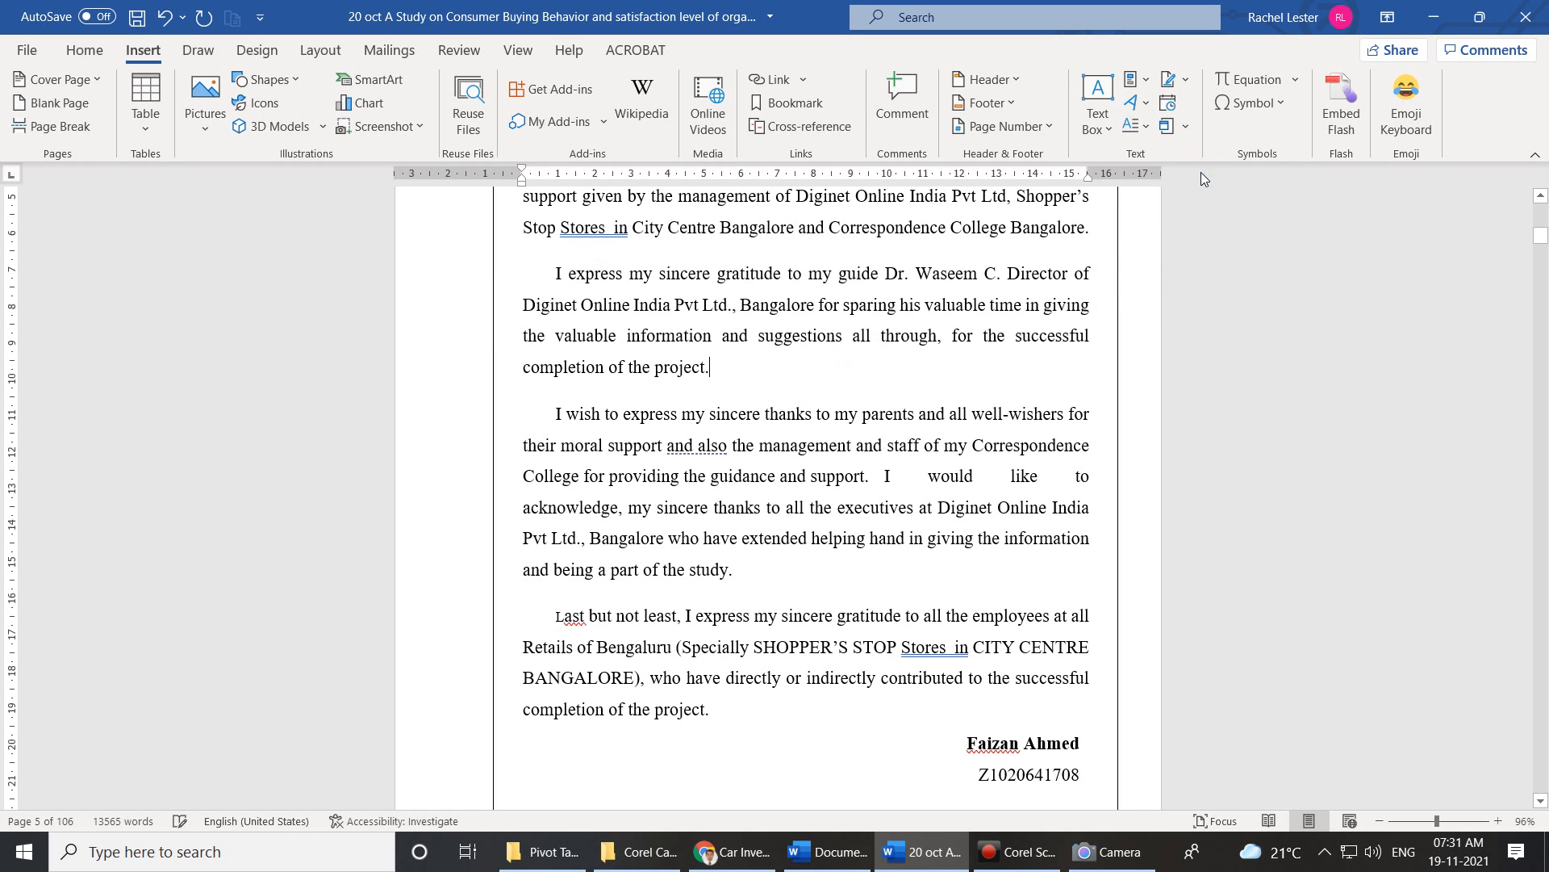
scroll(749, 402, "up", 1)
scroll(749, 402, "up", 2)
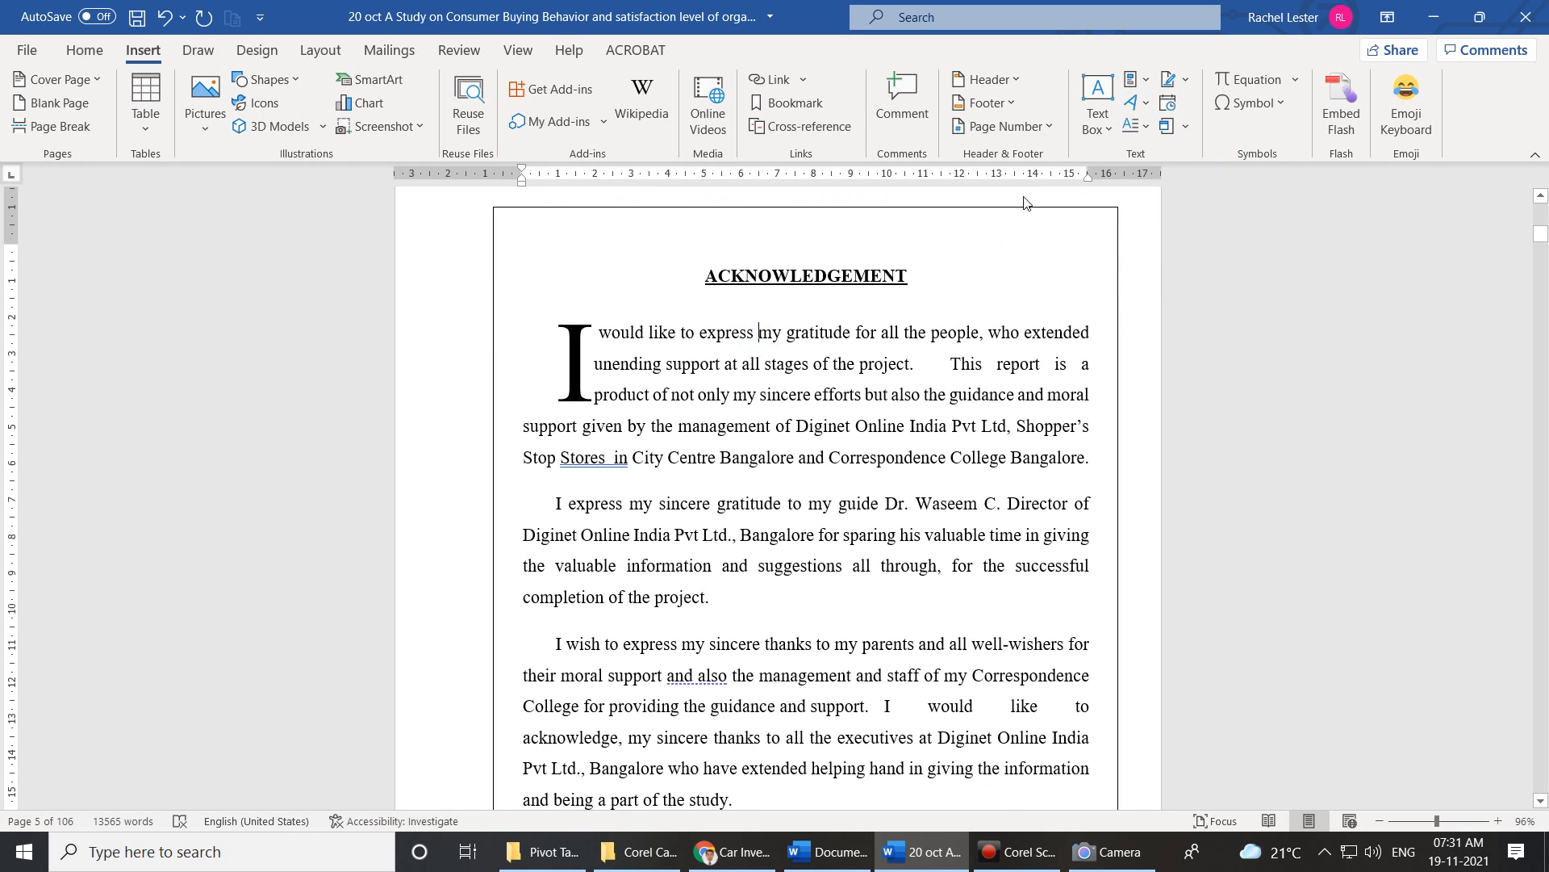
left_click(1128, 129)
left_click(1172, 163)
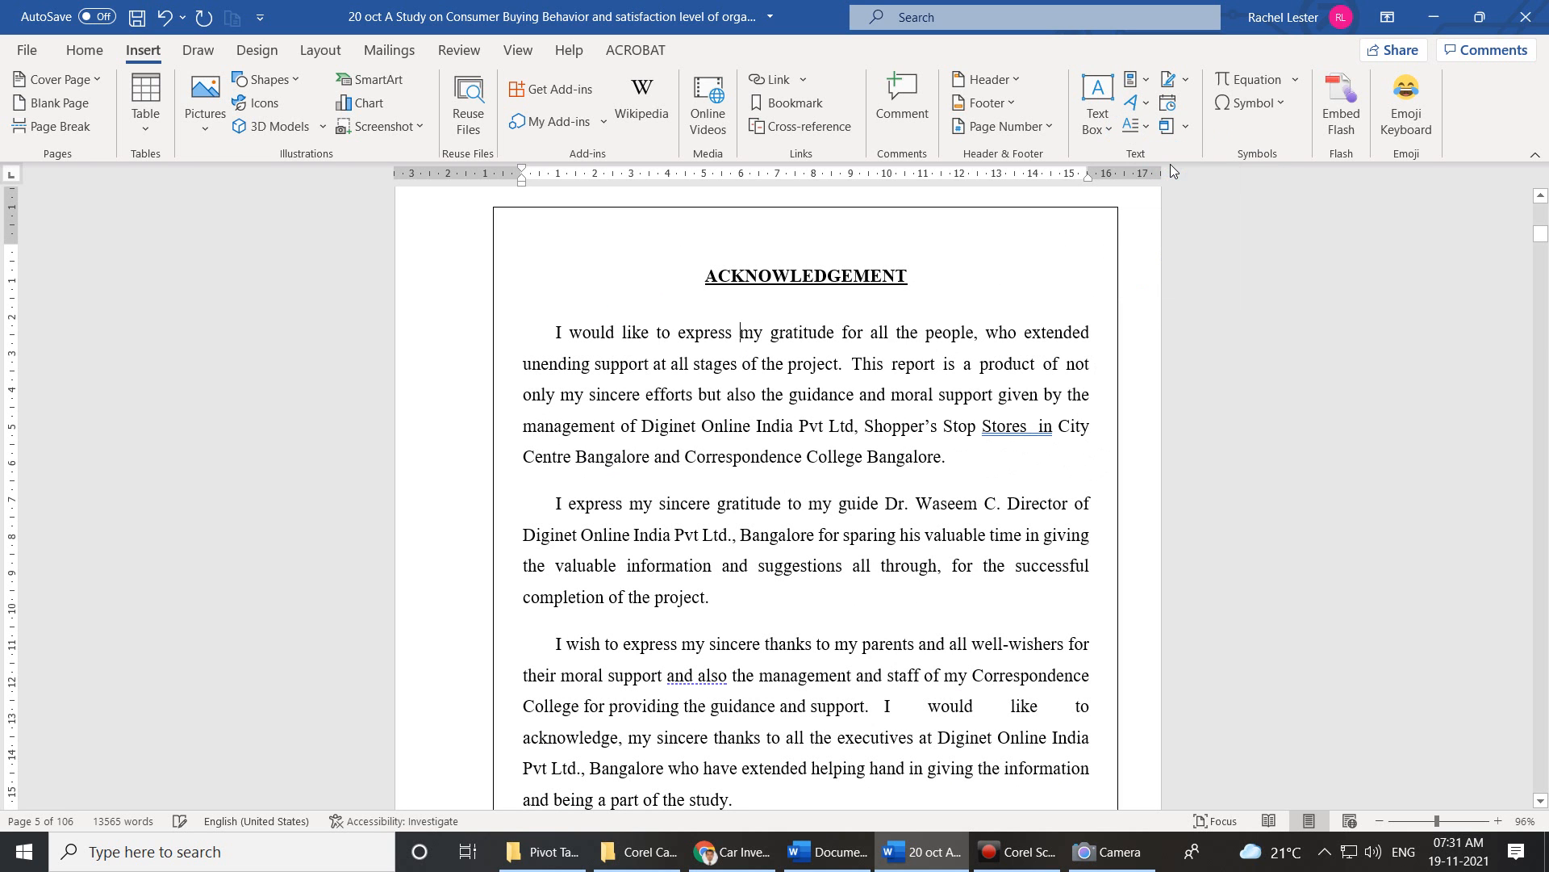
left_click(1136, 126)
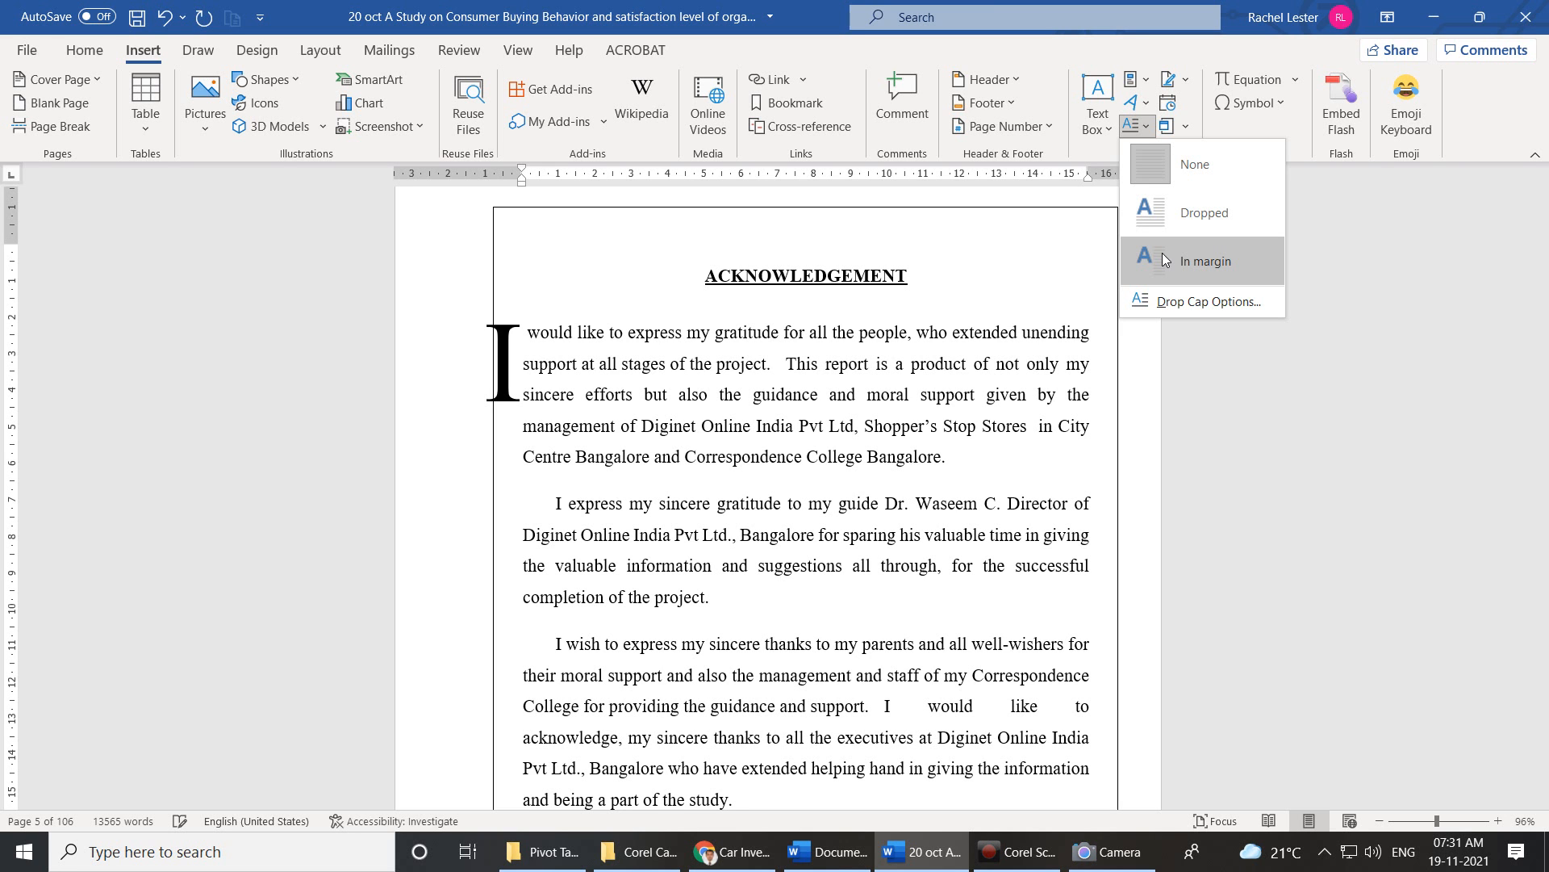
left_click(707, 219)
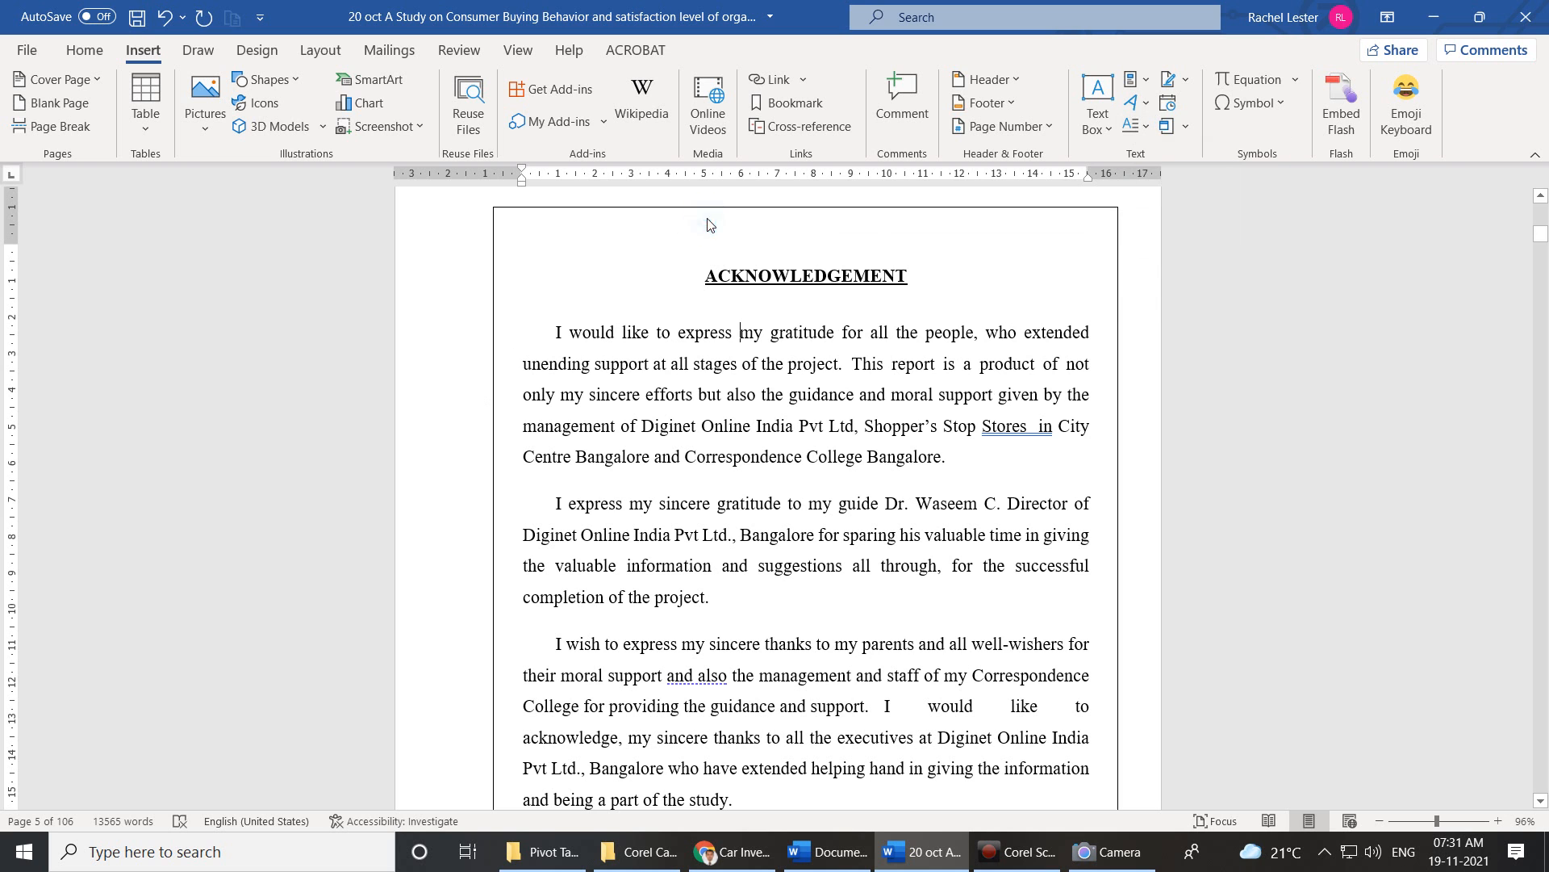
Review the Design tab's page border settings, then bring up the Layout ribbon.
left_click(251, 50)
left_click(1467, 108)
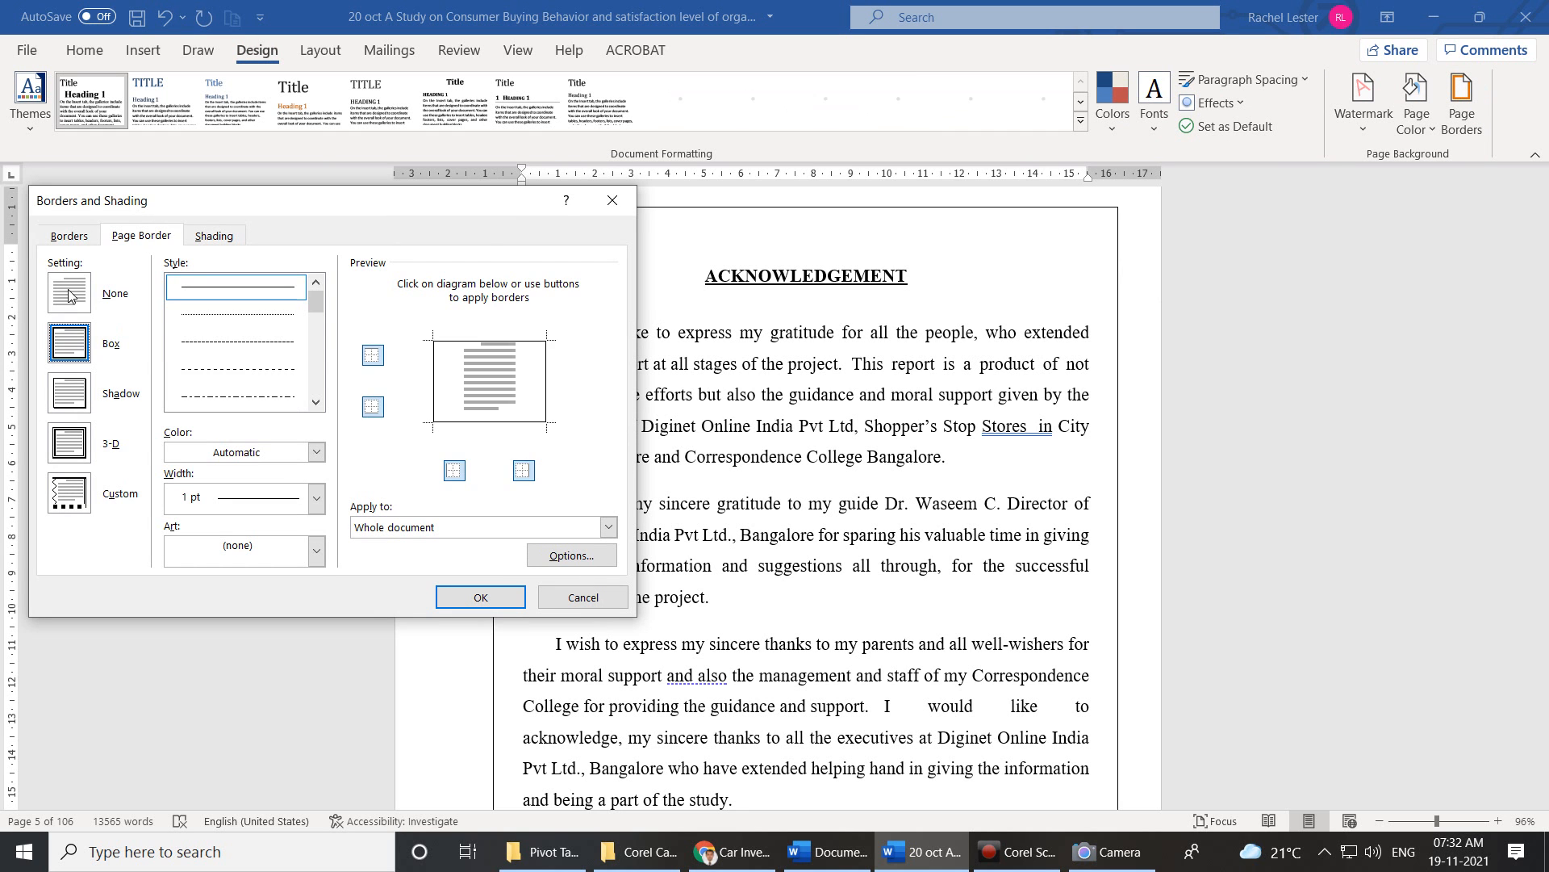
left_click(481, 597)
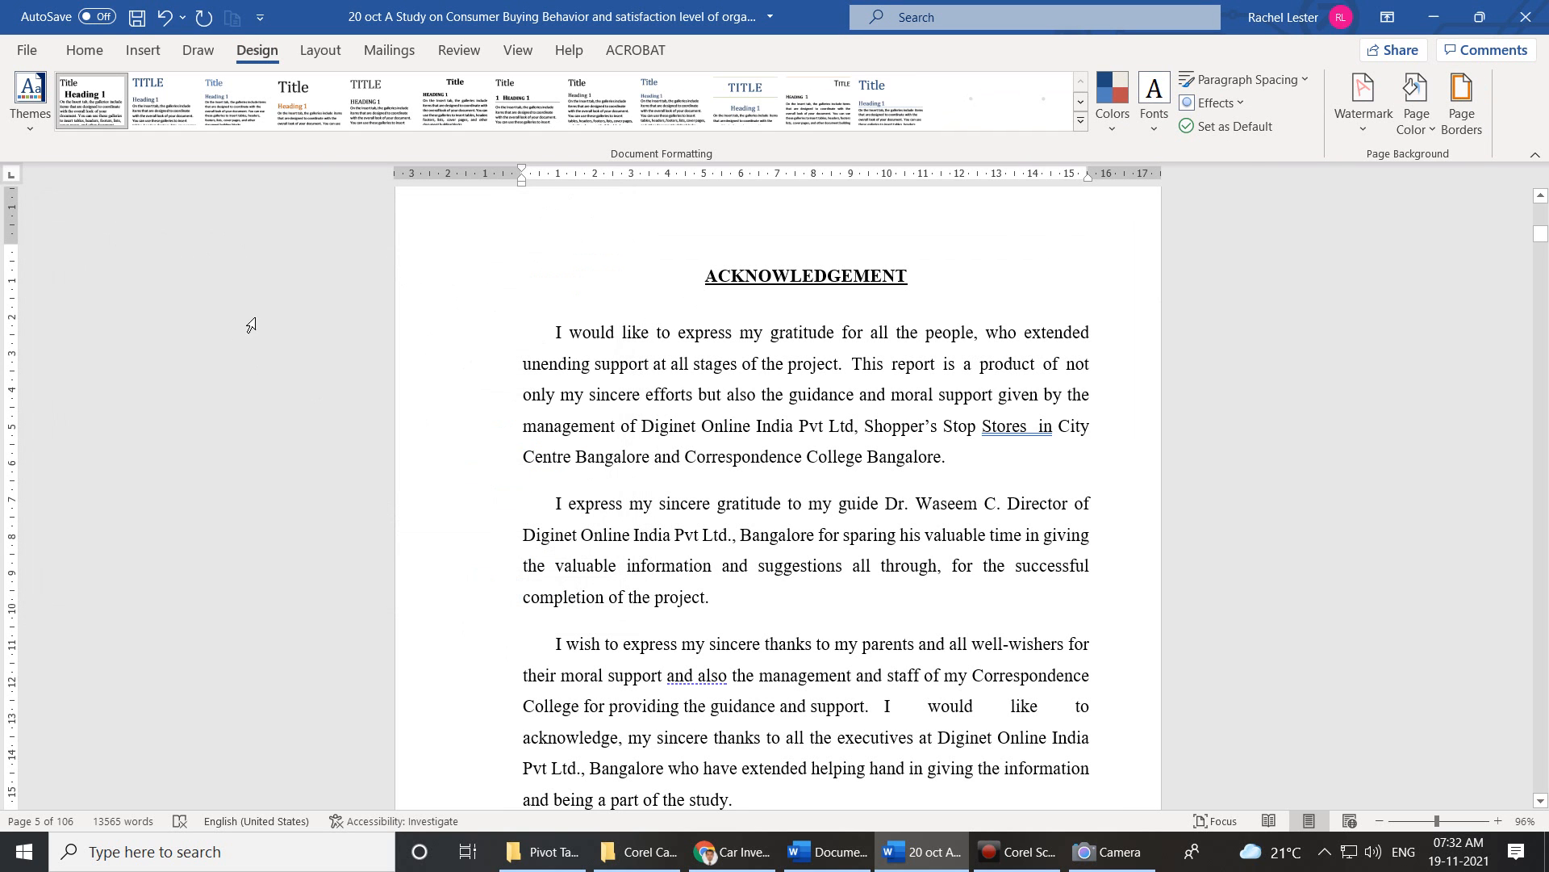
left_click(89, 50)
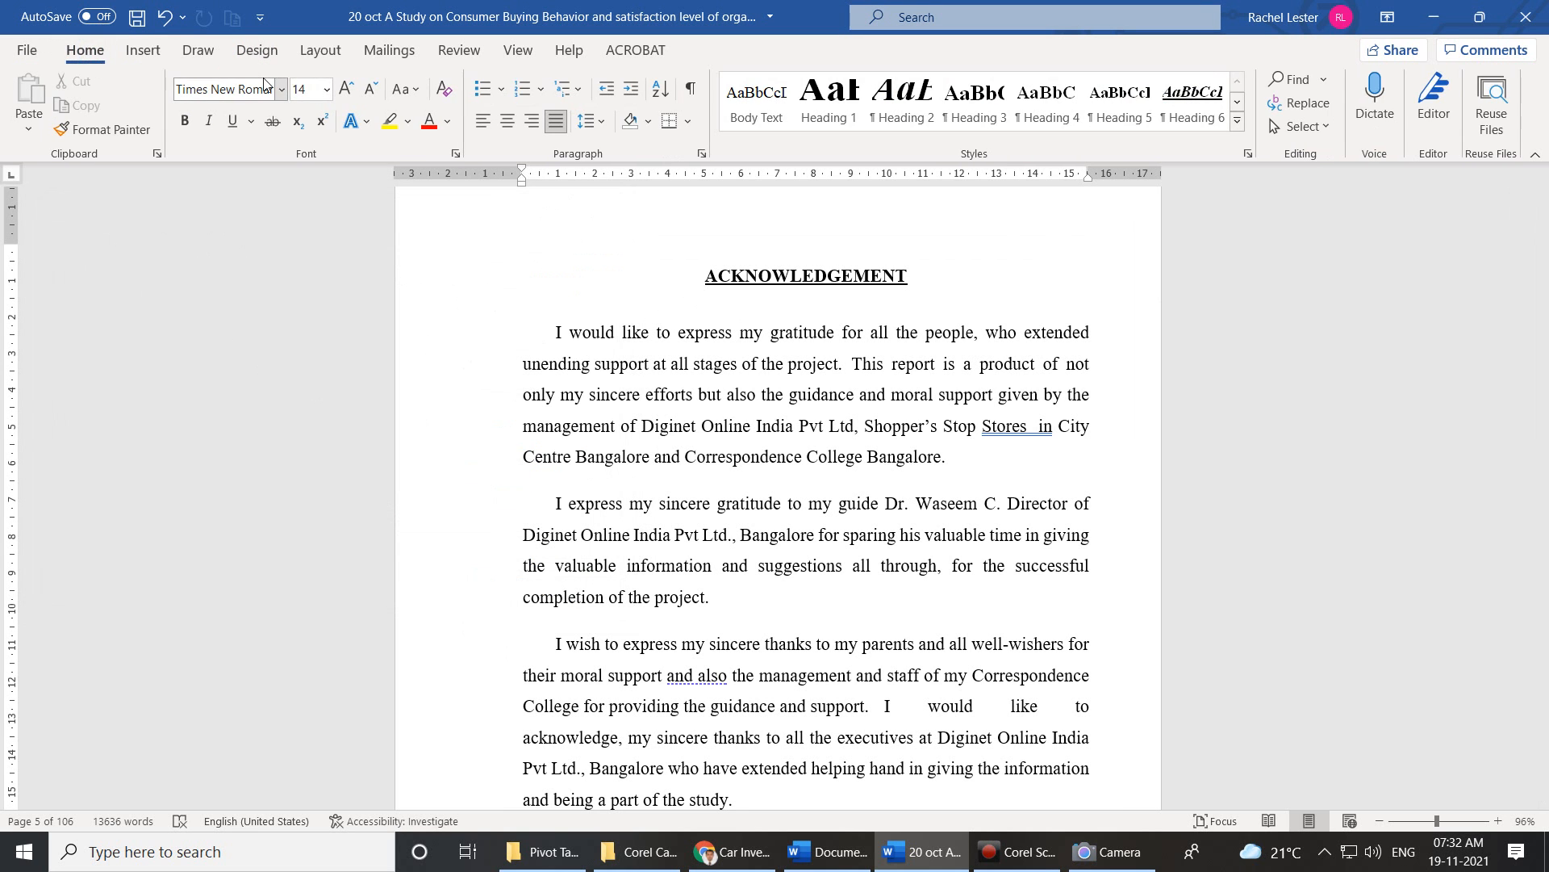
left_click(255, 51)
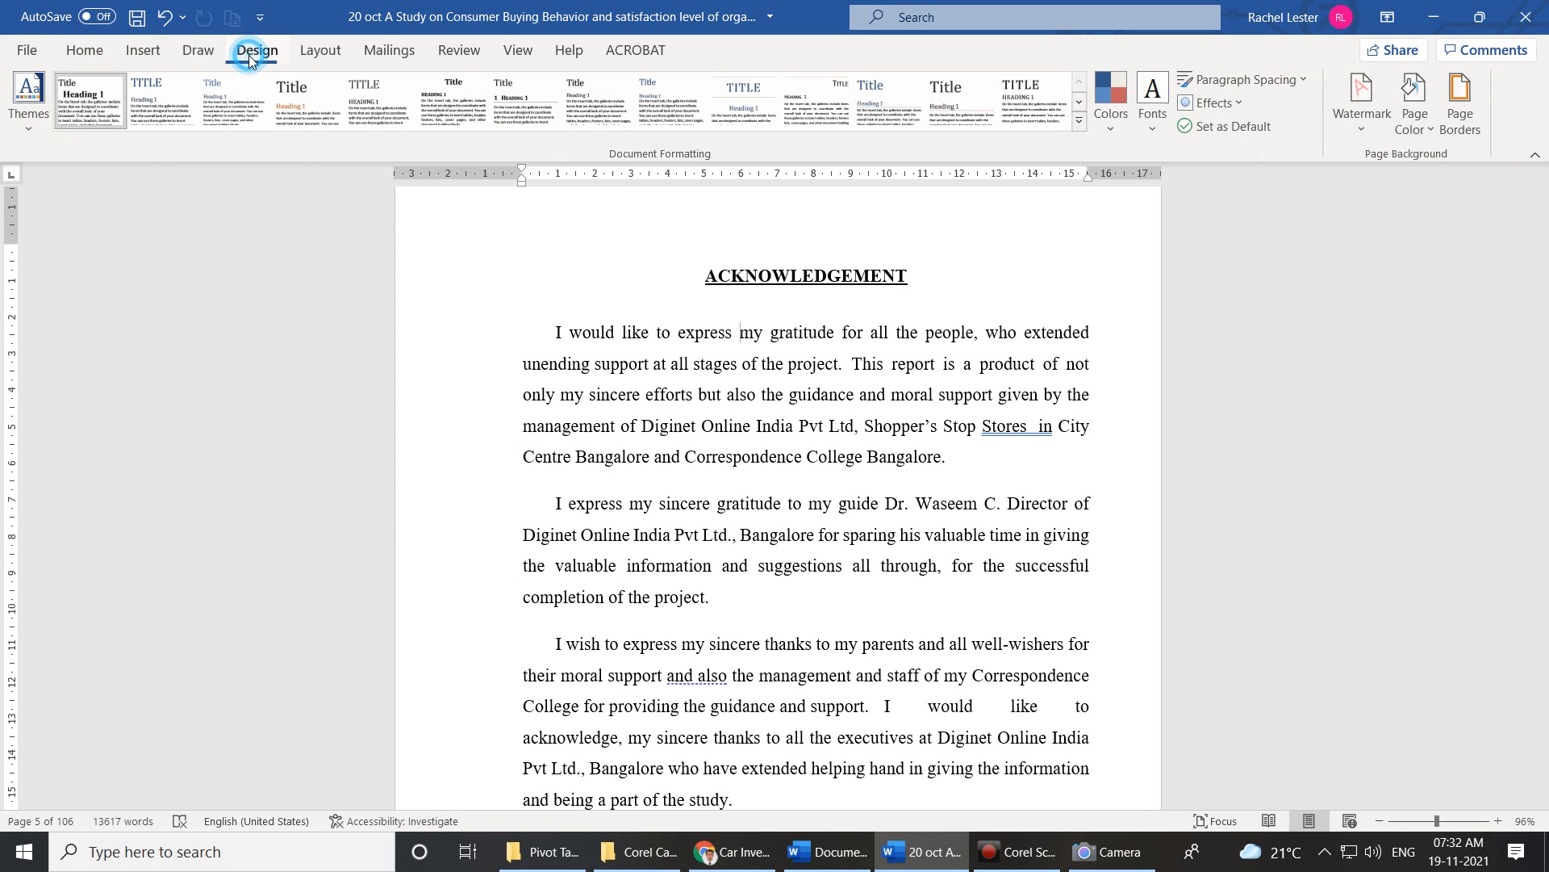
left_click(139, 53)
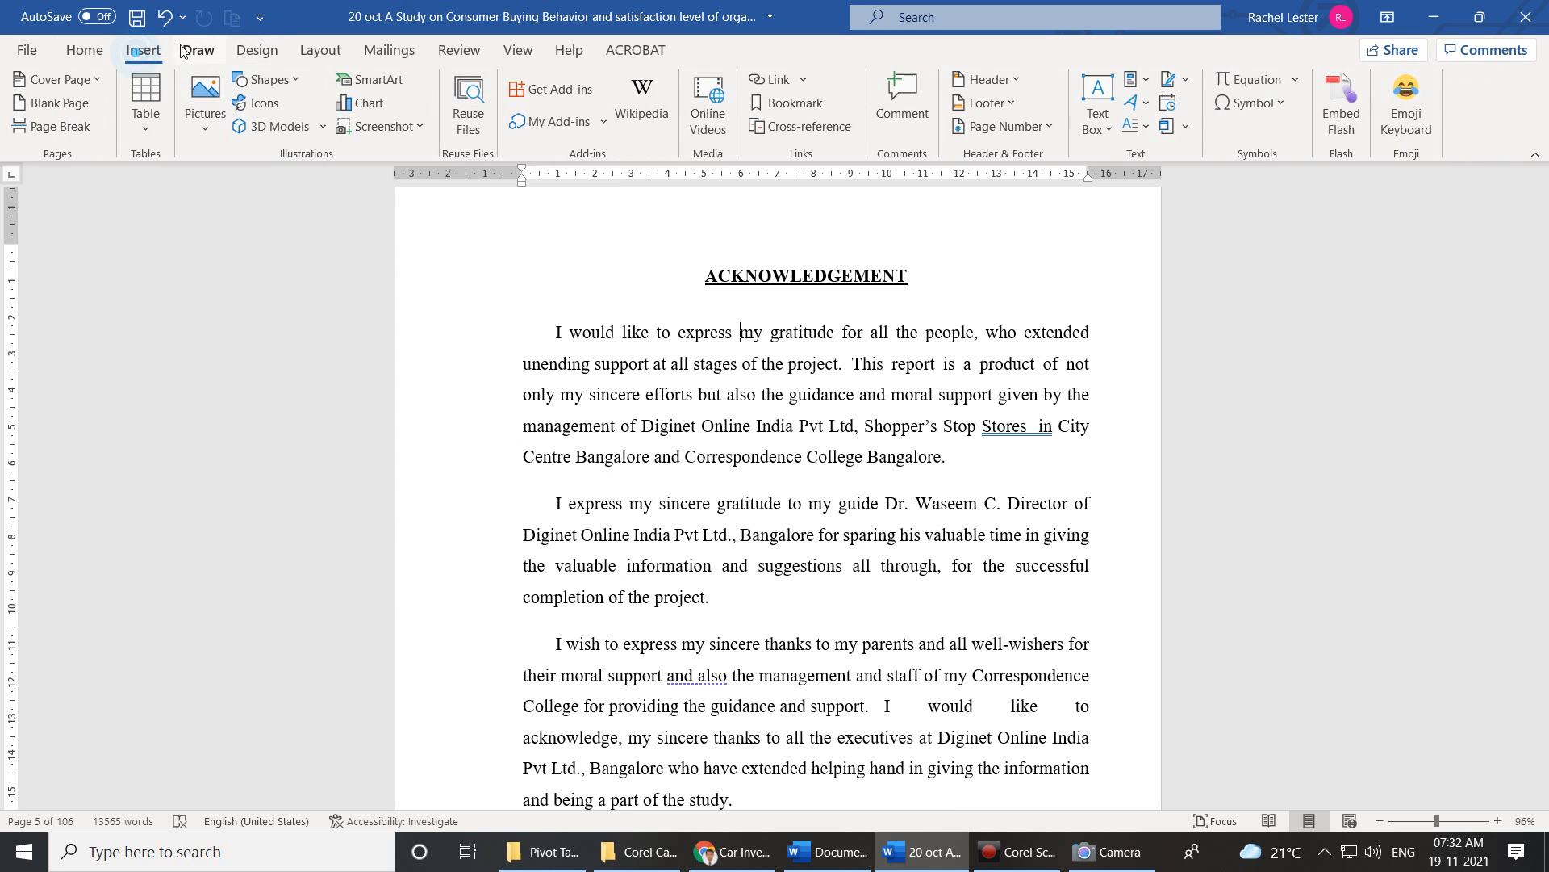
left_click(319, 54)
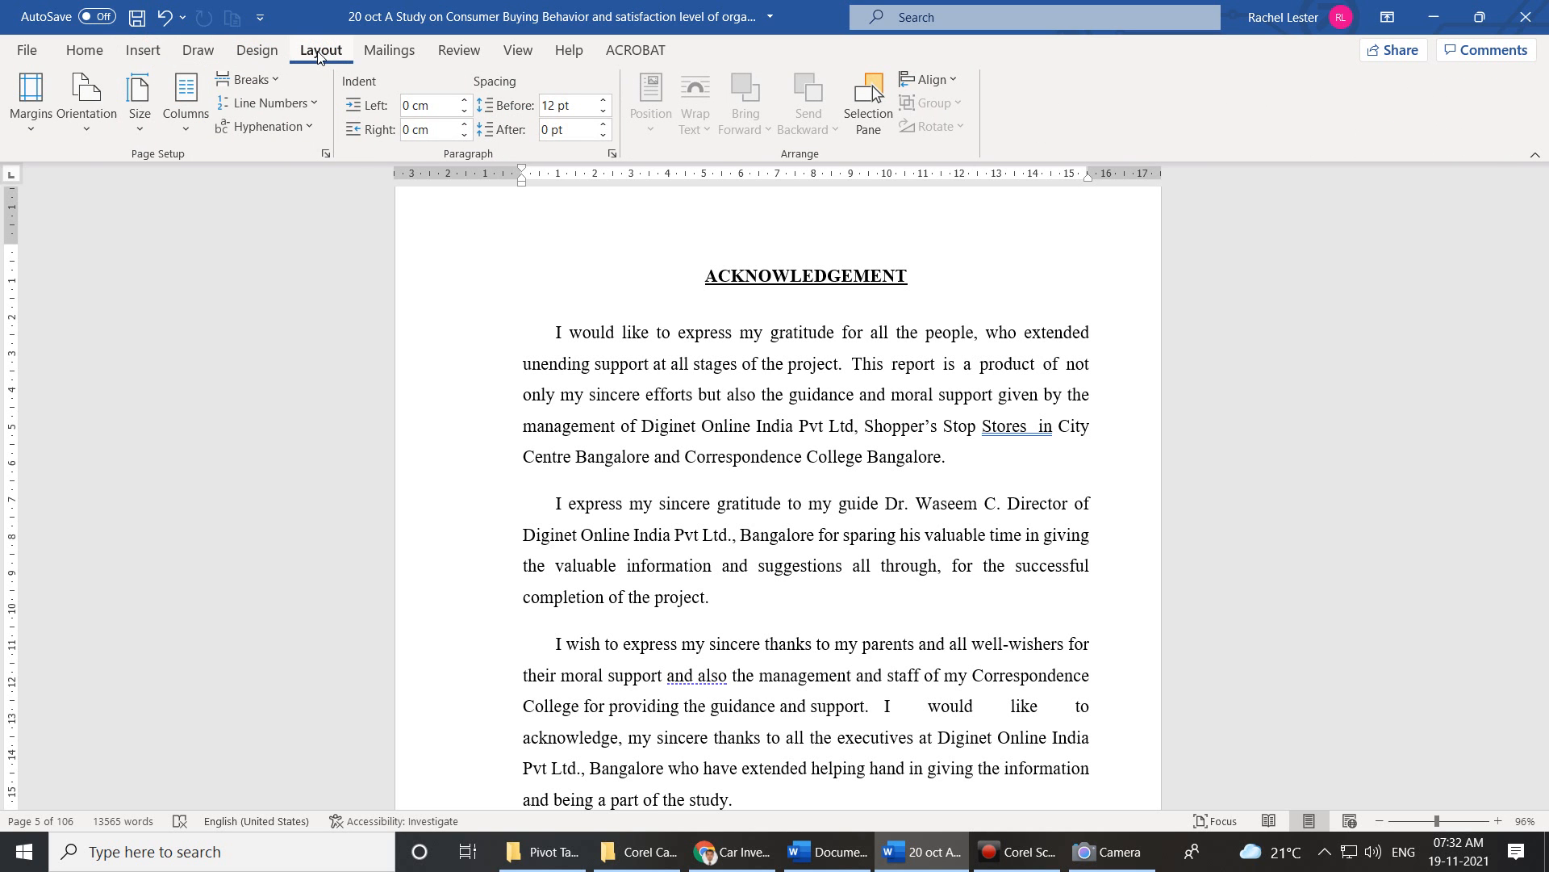
Set the page margins to Normal (2.54 cm) after briefly trying Narrow.
left_click(41, 132)
left_click(123, 289)
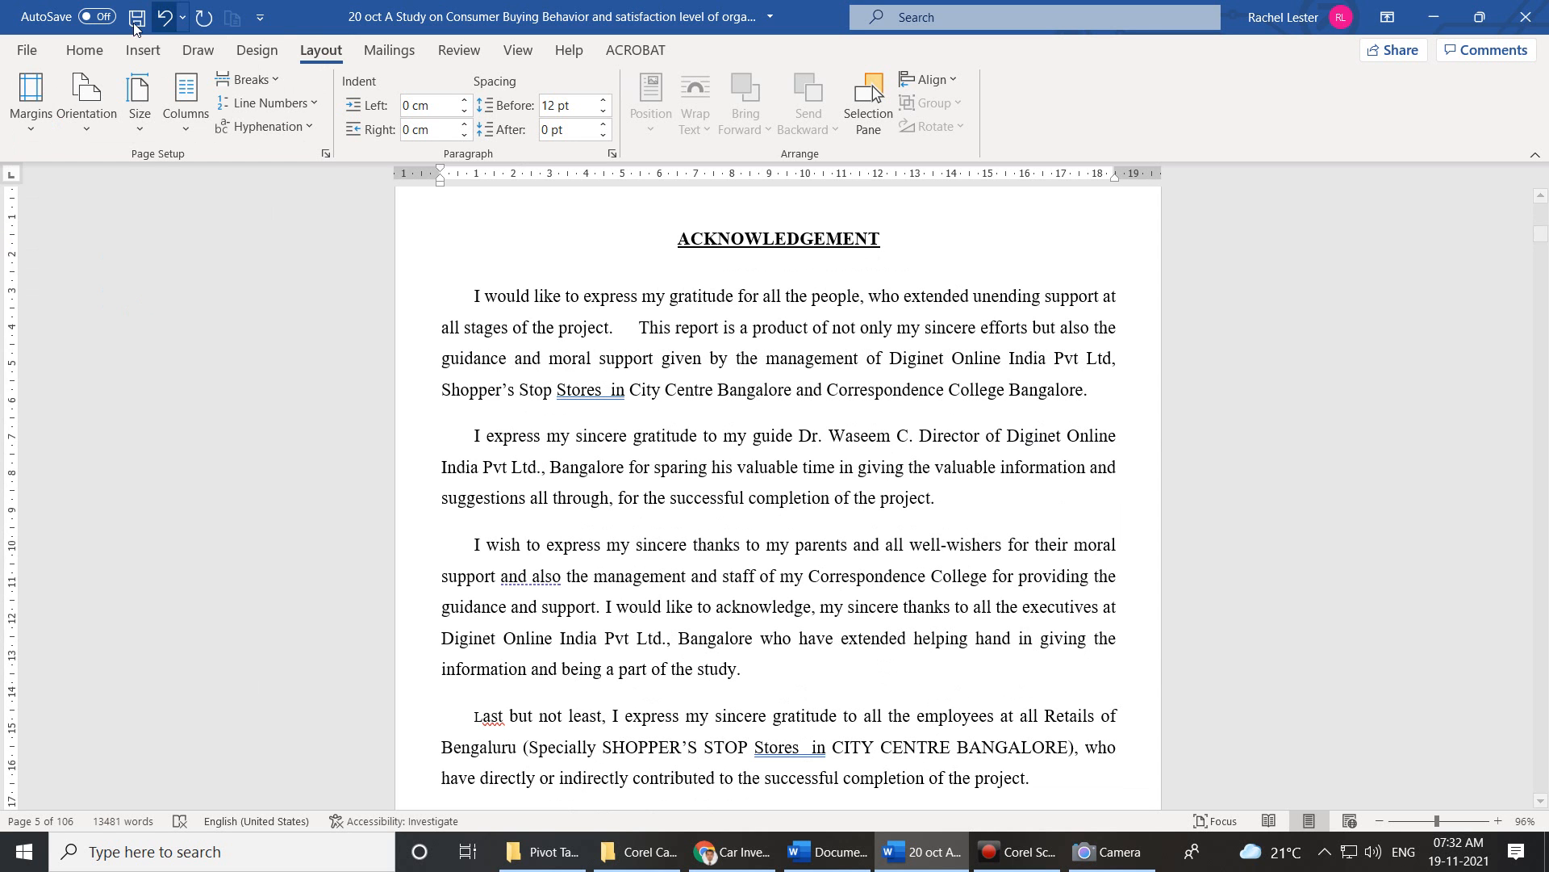
left_click(32, 109)
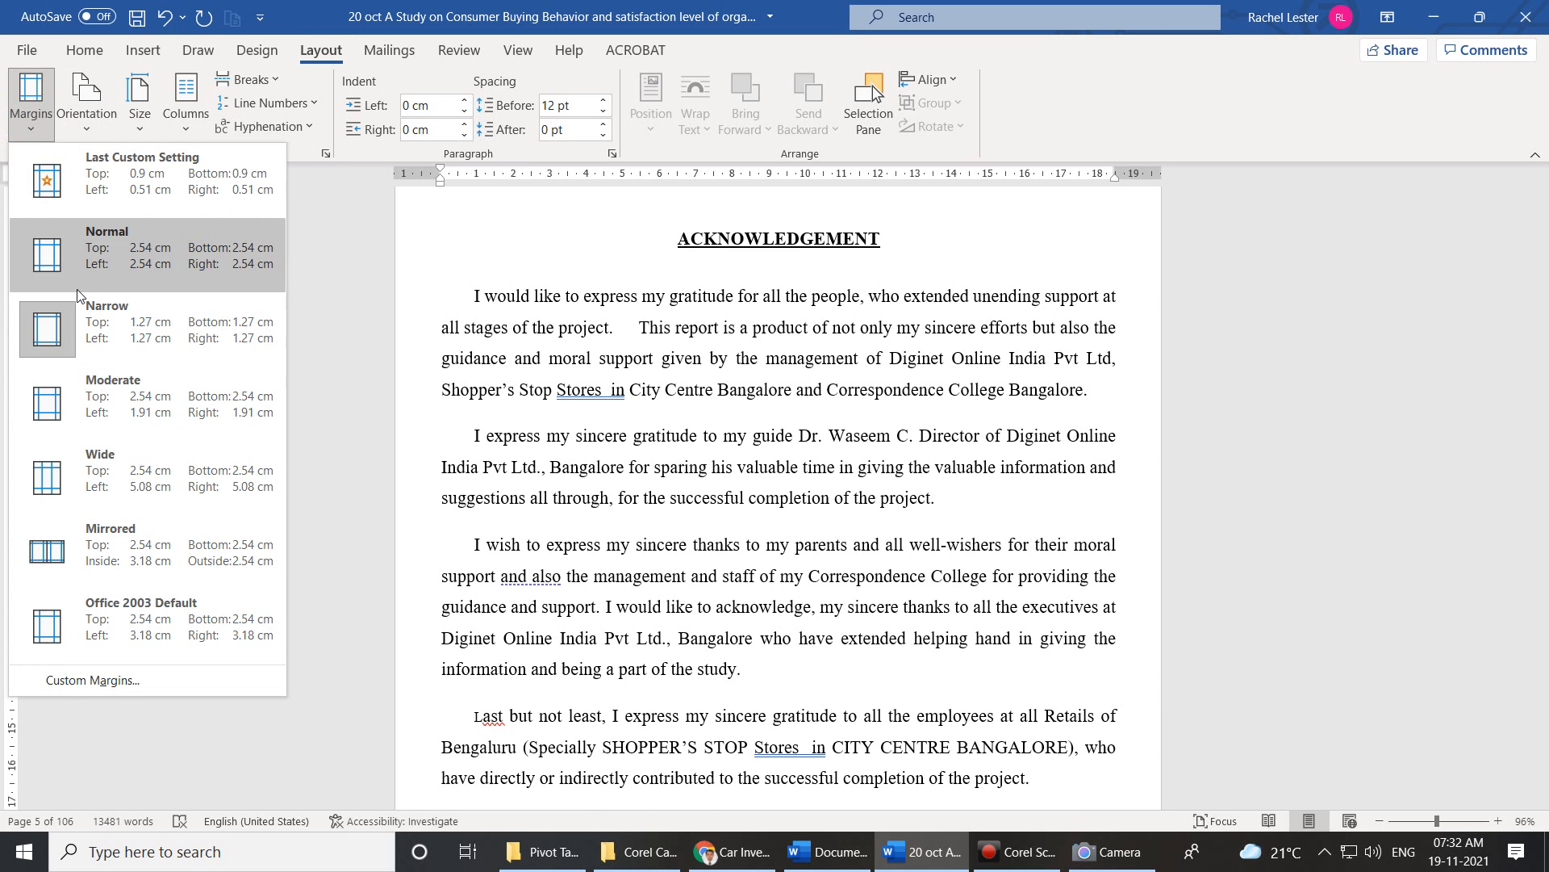
left_click(115, 269)
scroll(953, 753, "down", 4)
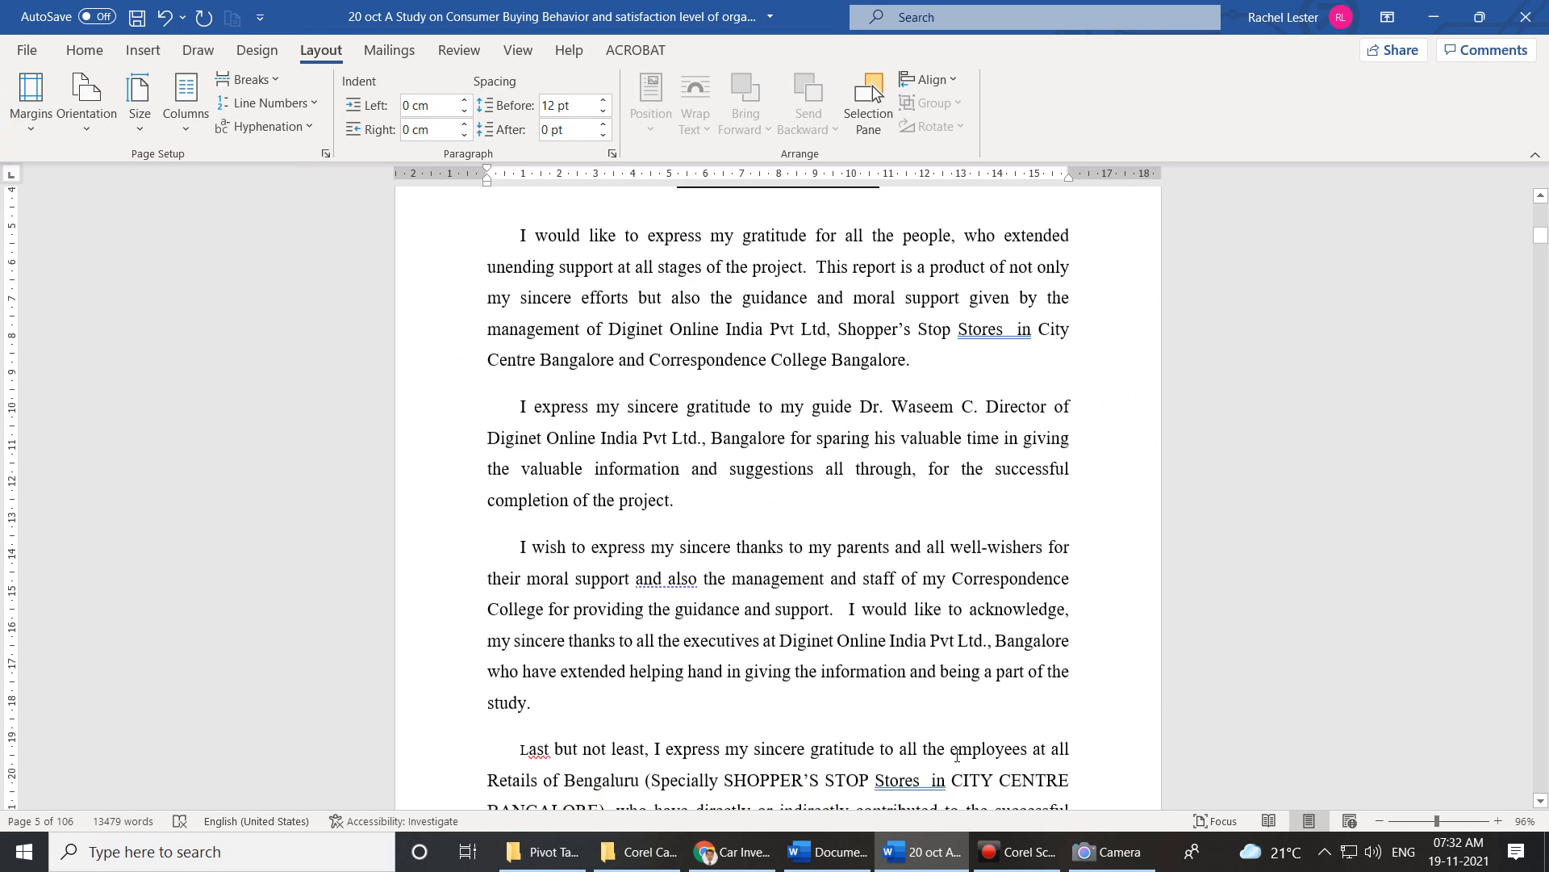
scroll(952, 753, "down", 2)
scroll(869, 567, "up", 8)
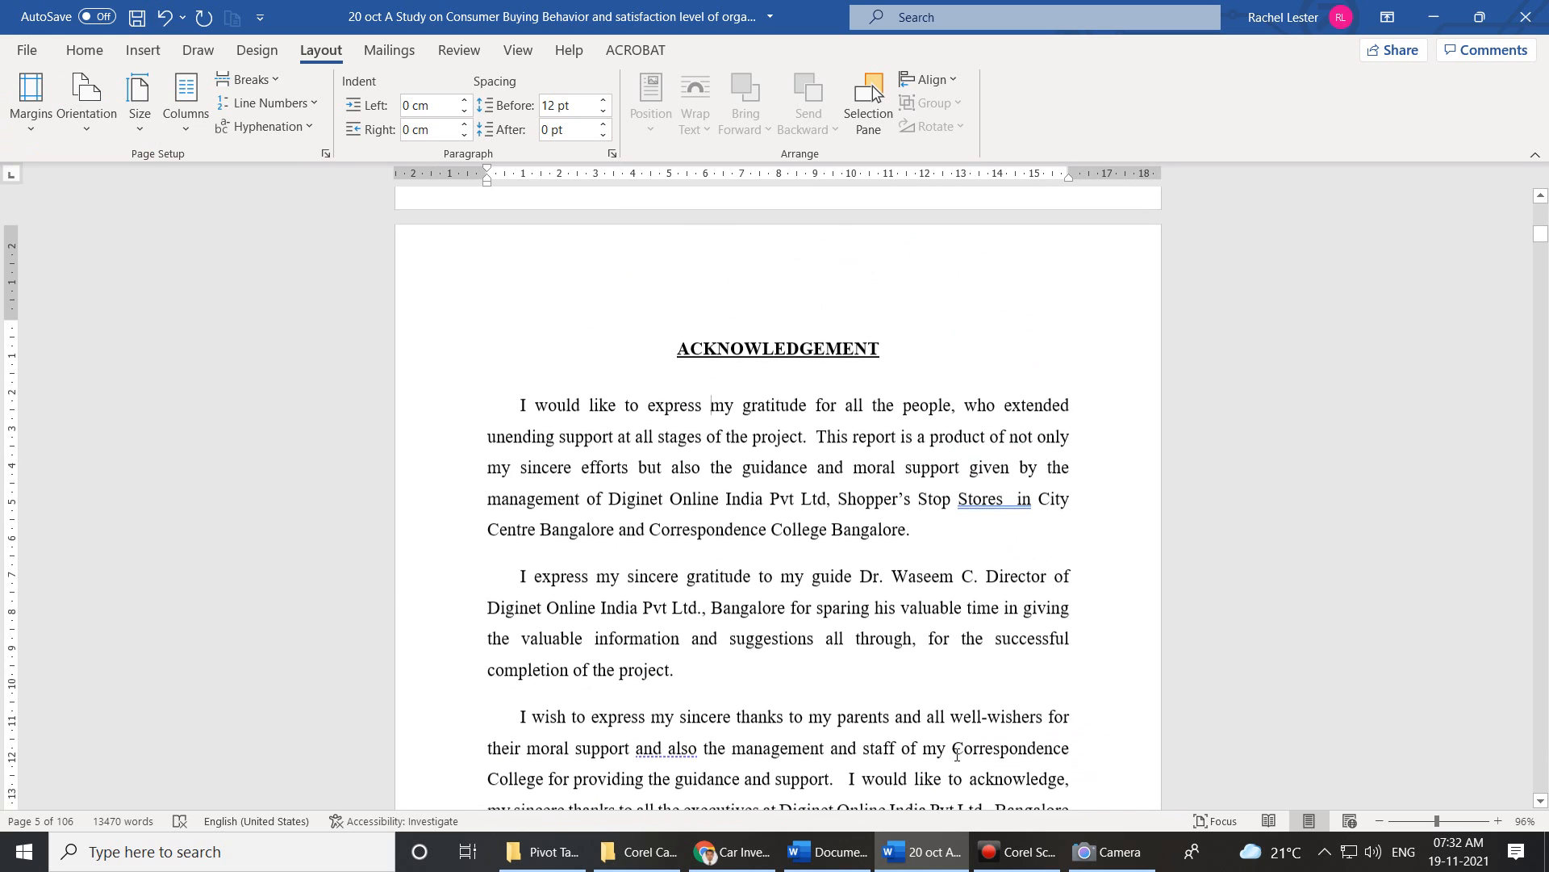
scroll(844, 544, "down", 1)
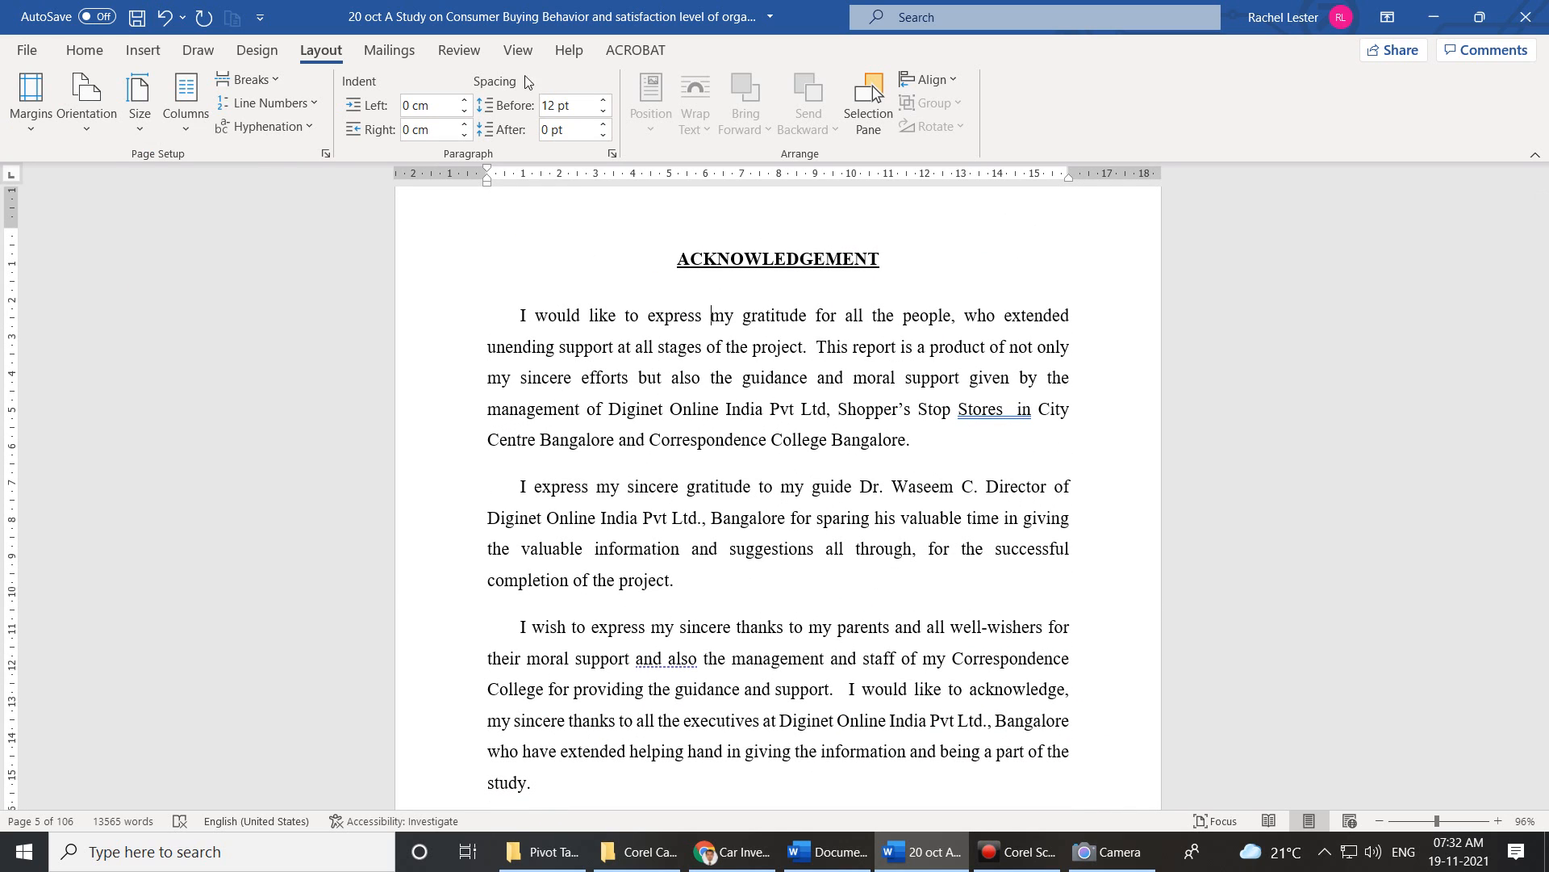
Turn on Gridlines from the View tab.
left_click(518, 50)
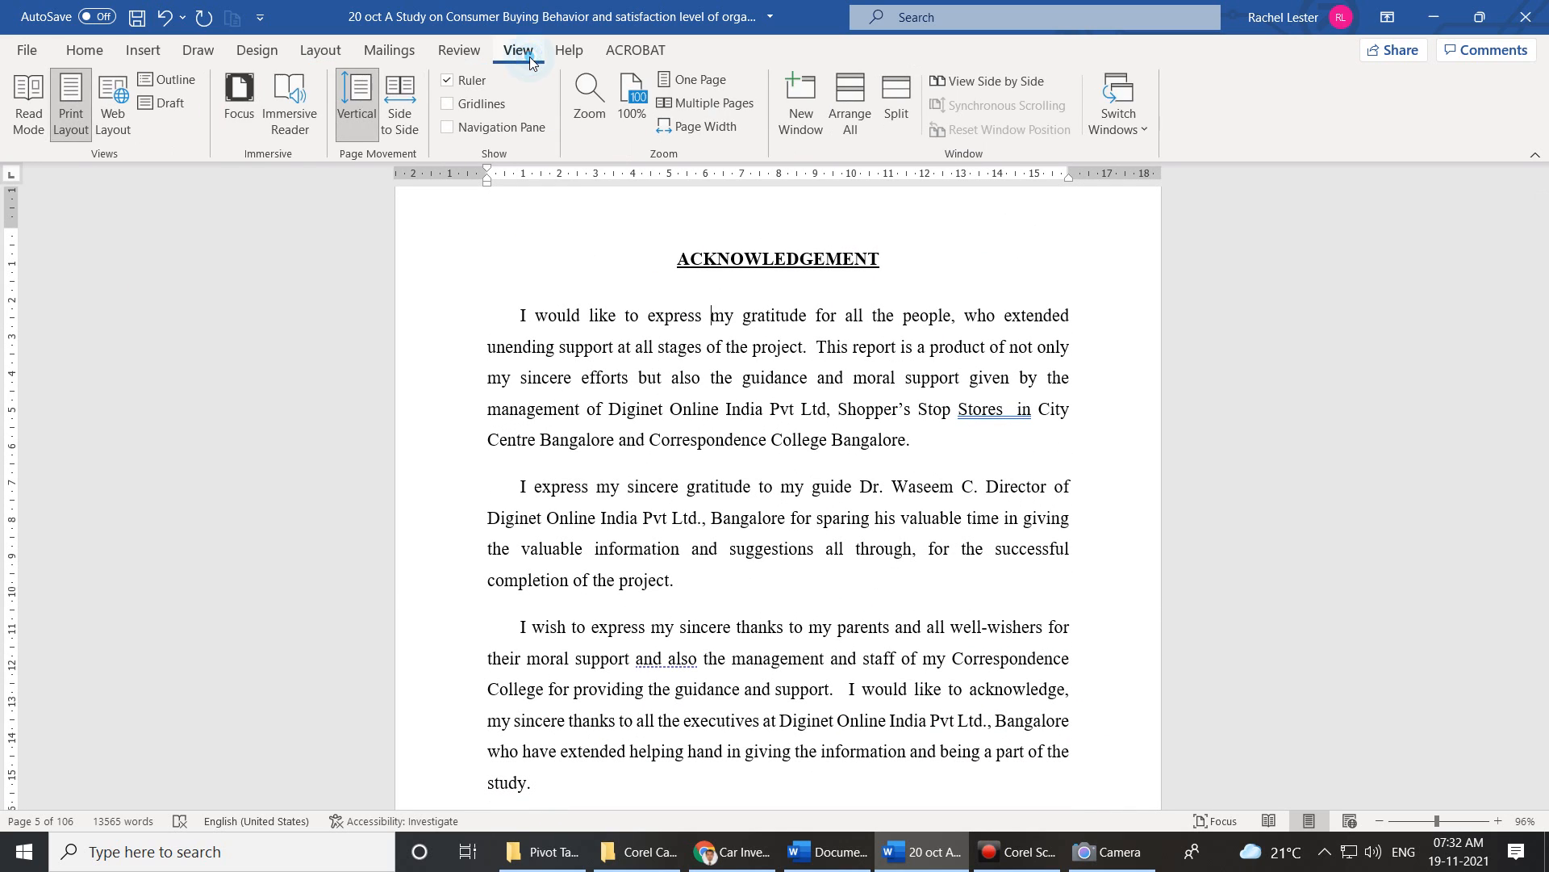
left_click(474, 105)
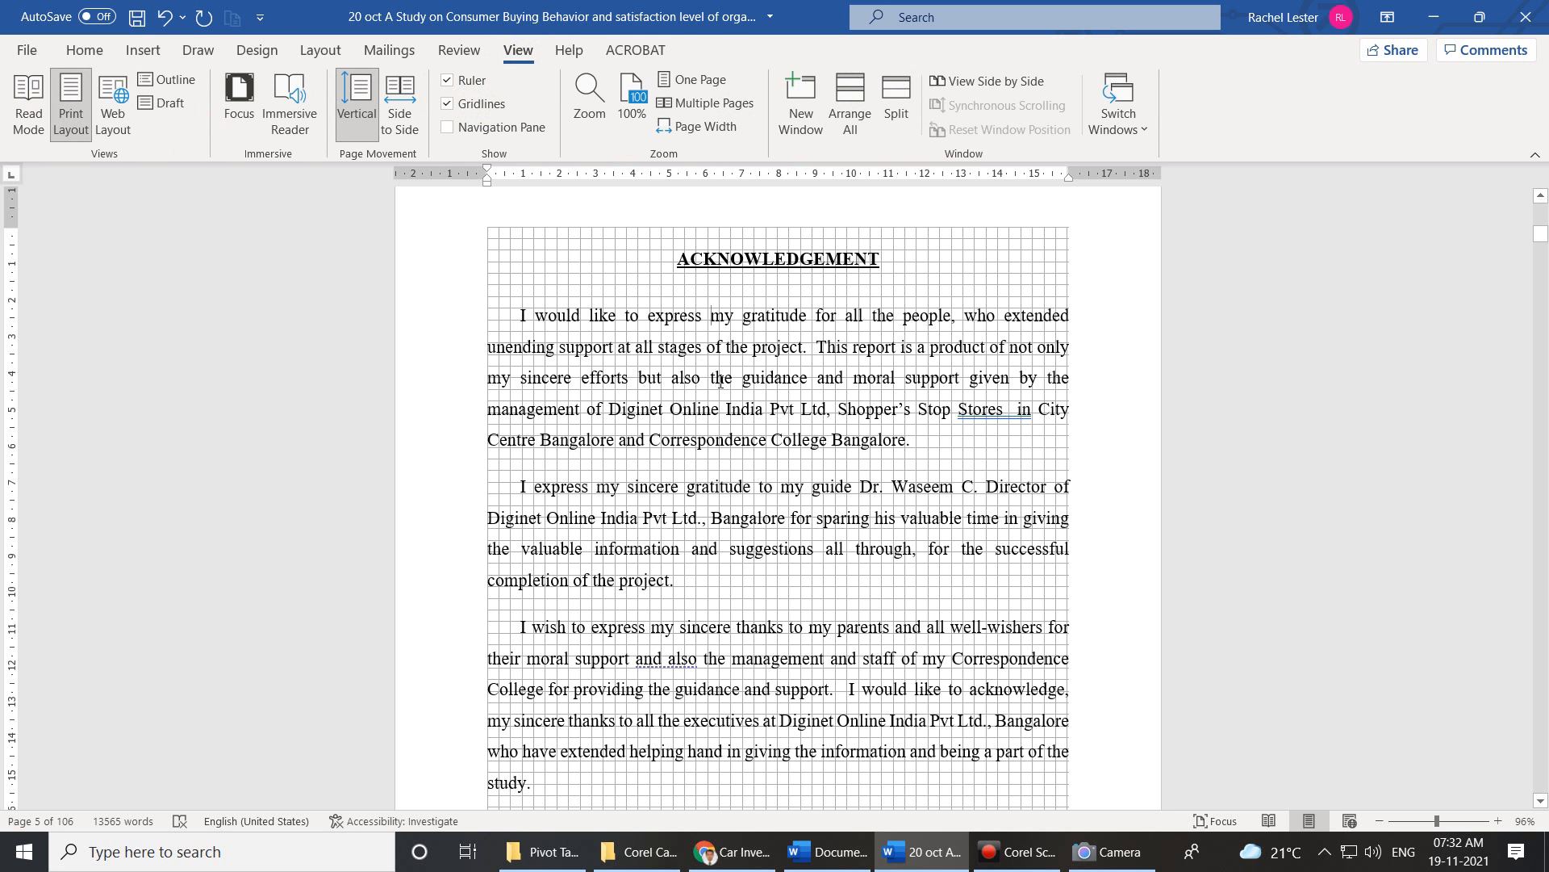
scroll(710, 387, "down", 5)
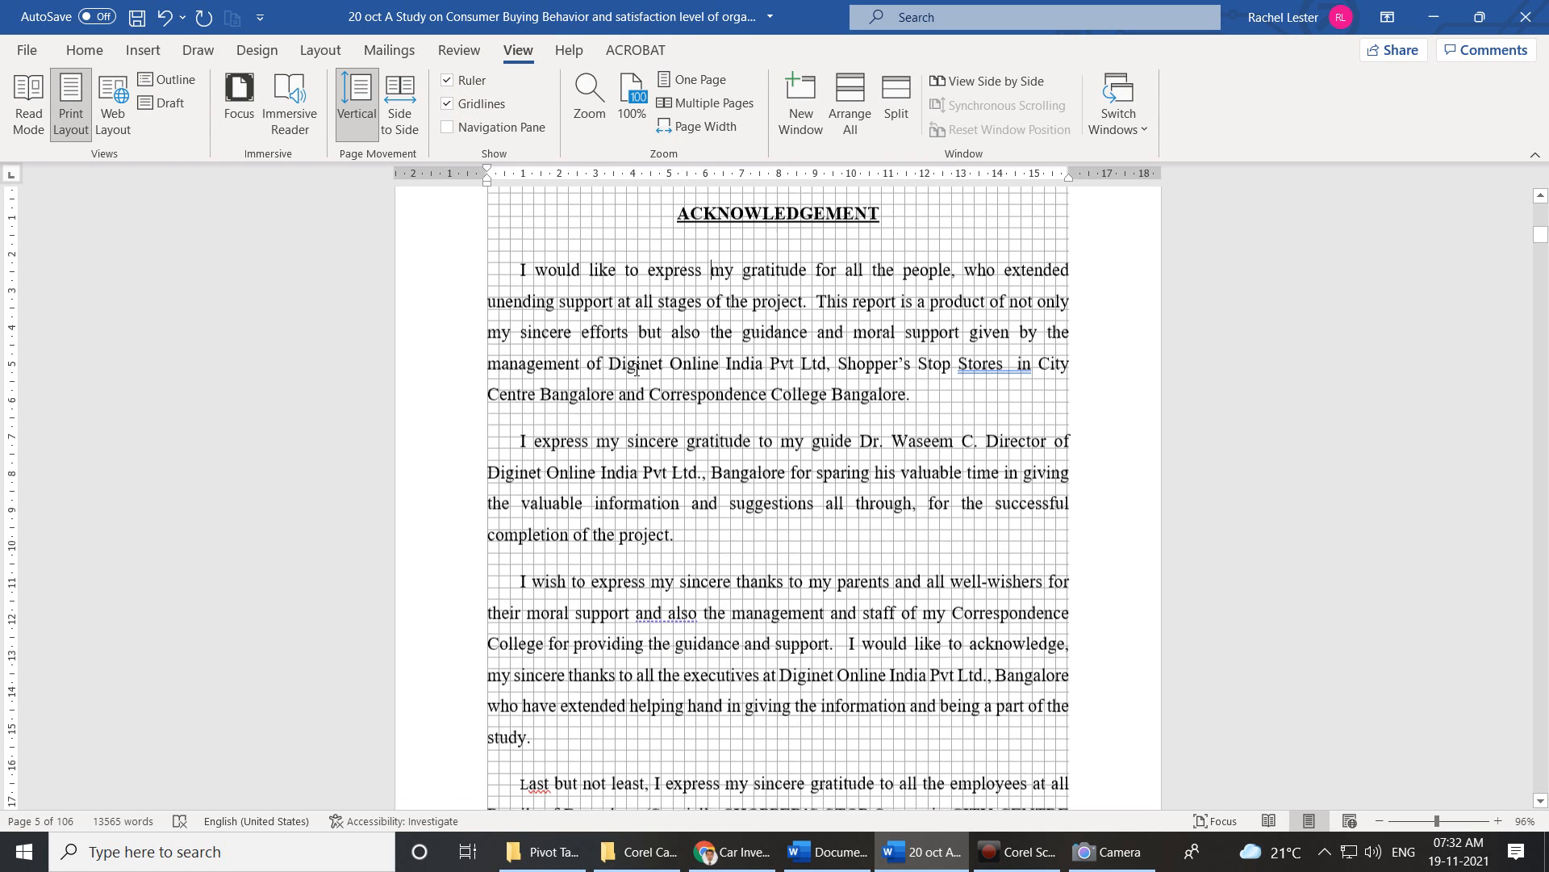
scroll(858, 508, "down", 1)
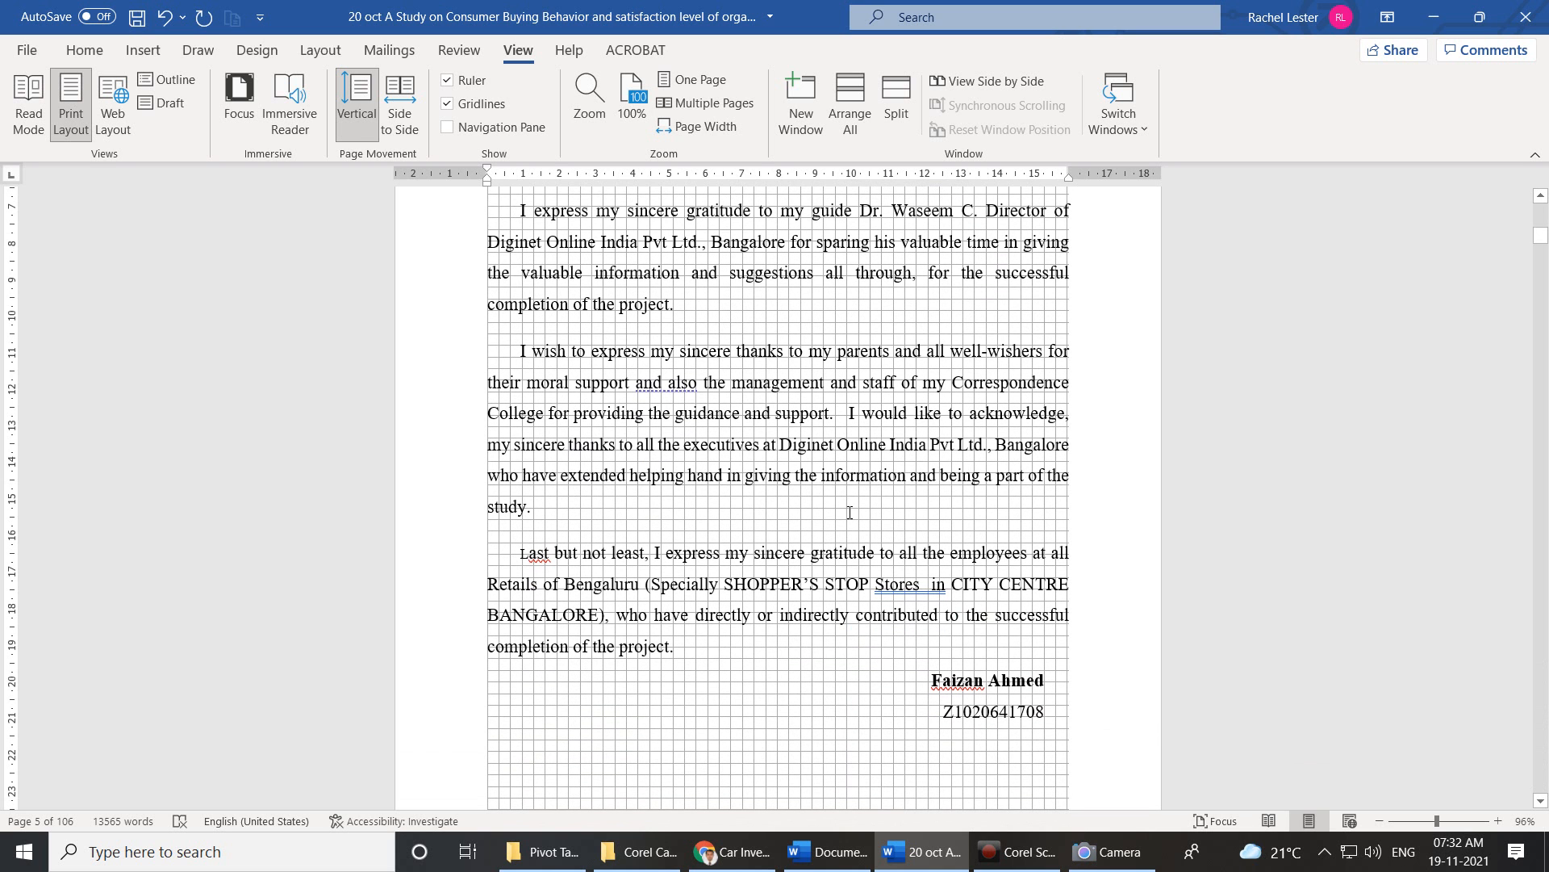
left_click(145, 51)
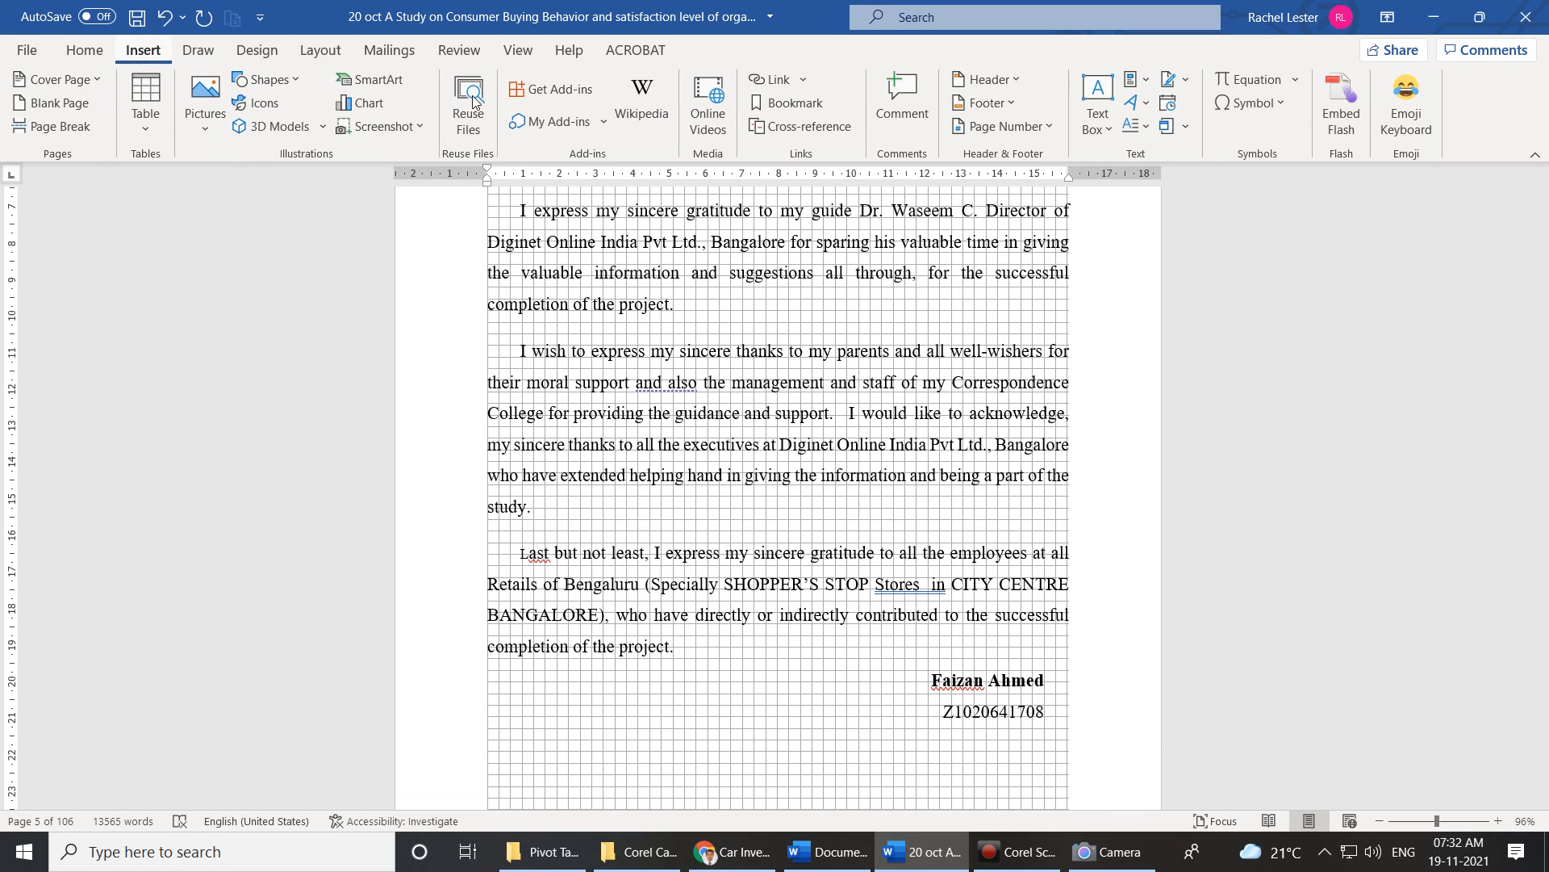
Give the first paragraph's I and the Last but not least paragraph's L In margin drop caps.
left_click(1137, 126)
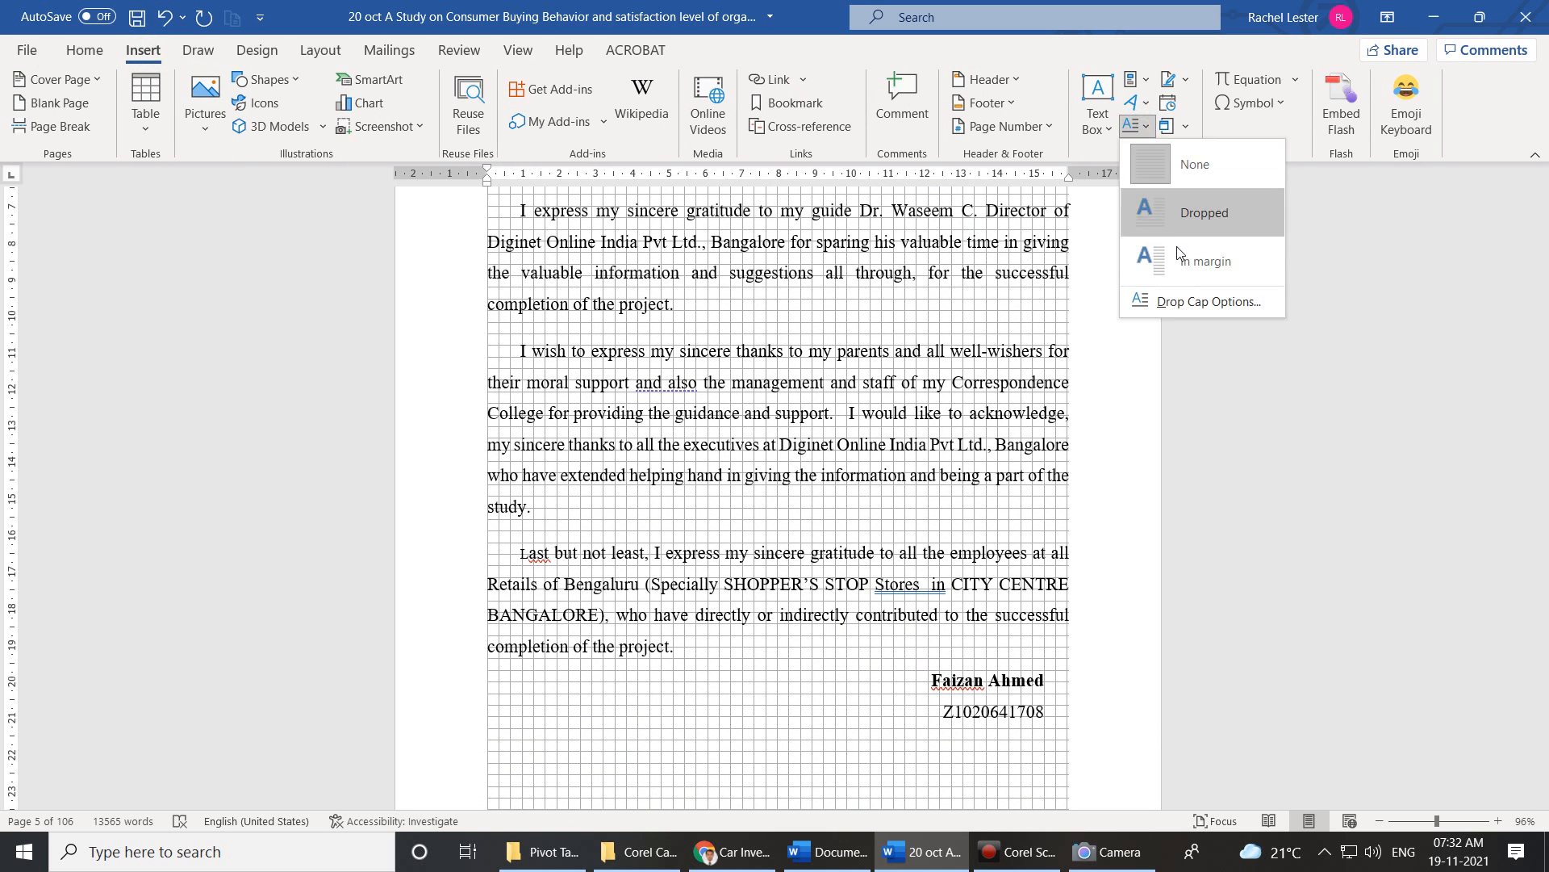
left_click(1205, 260)
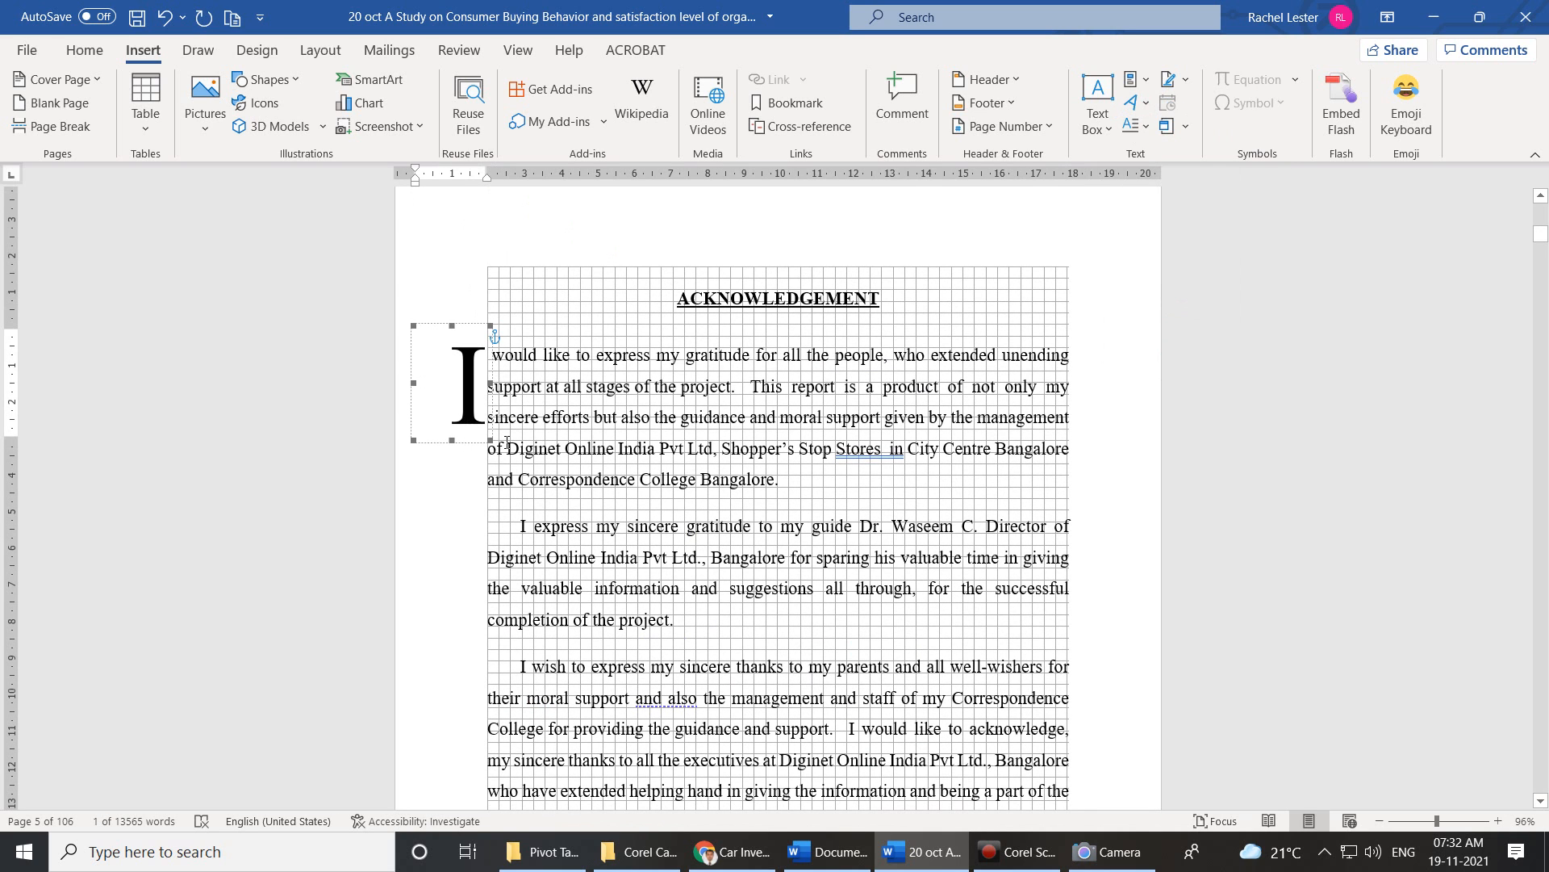
scroll(684, 546, "down", 5)
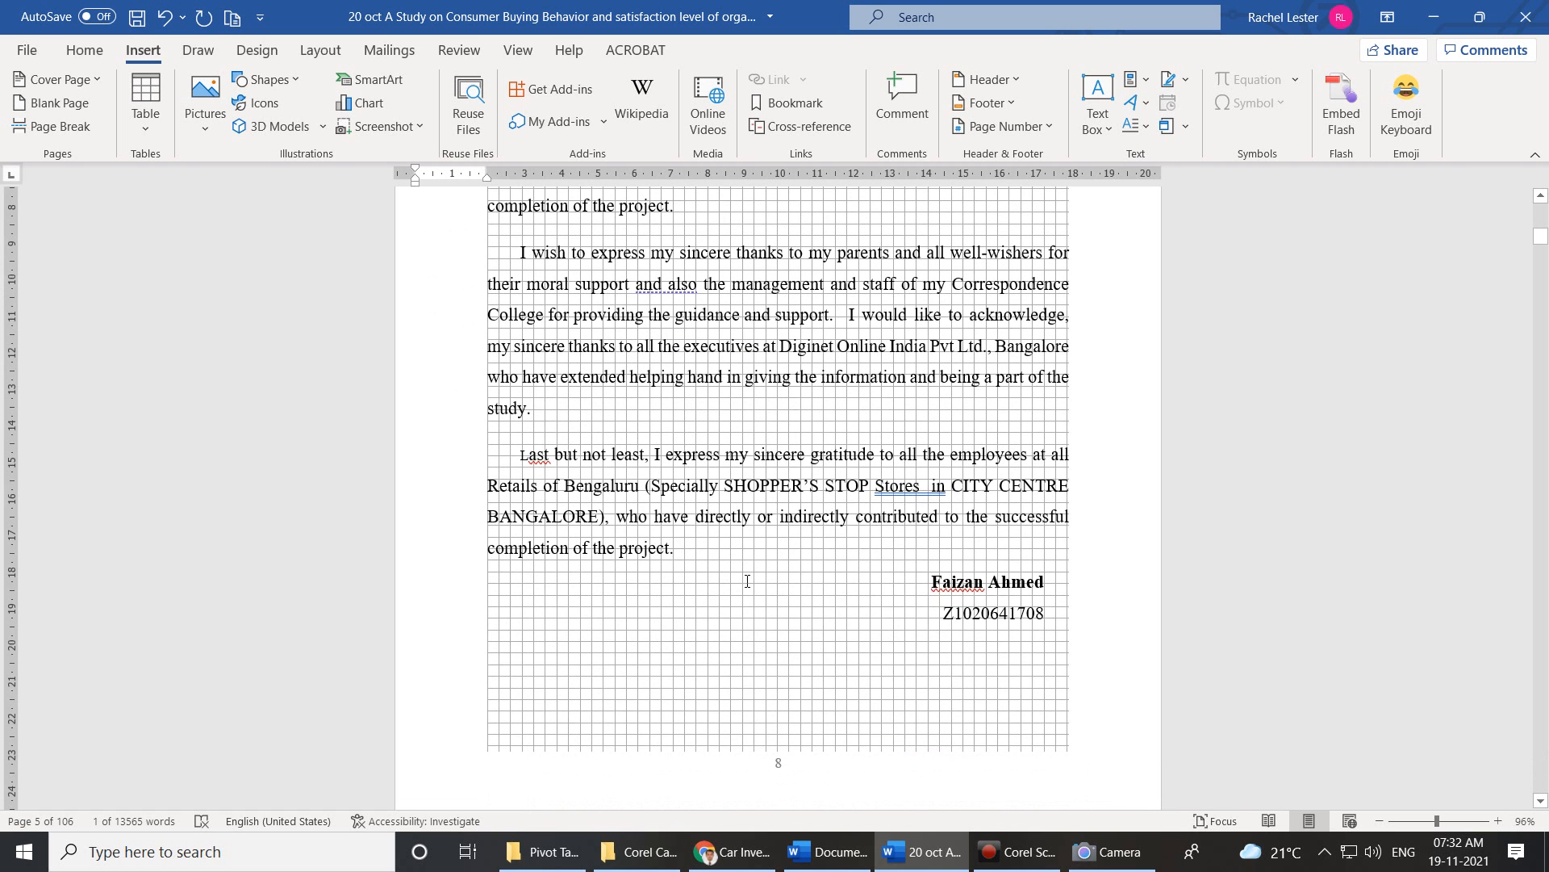
left_click_drag(684, 545, 522, 457)
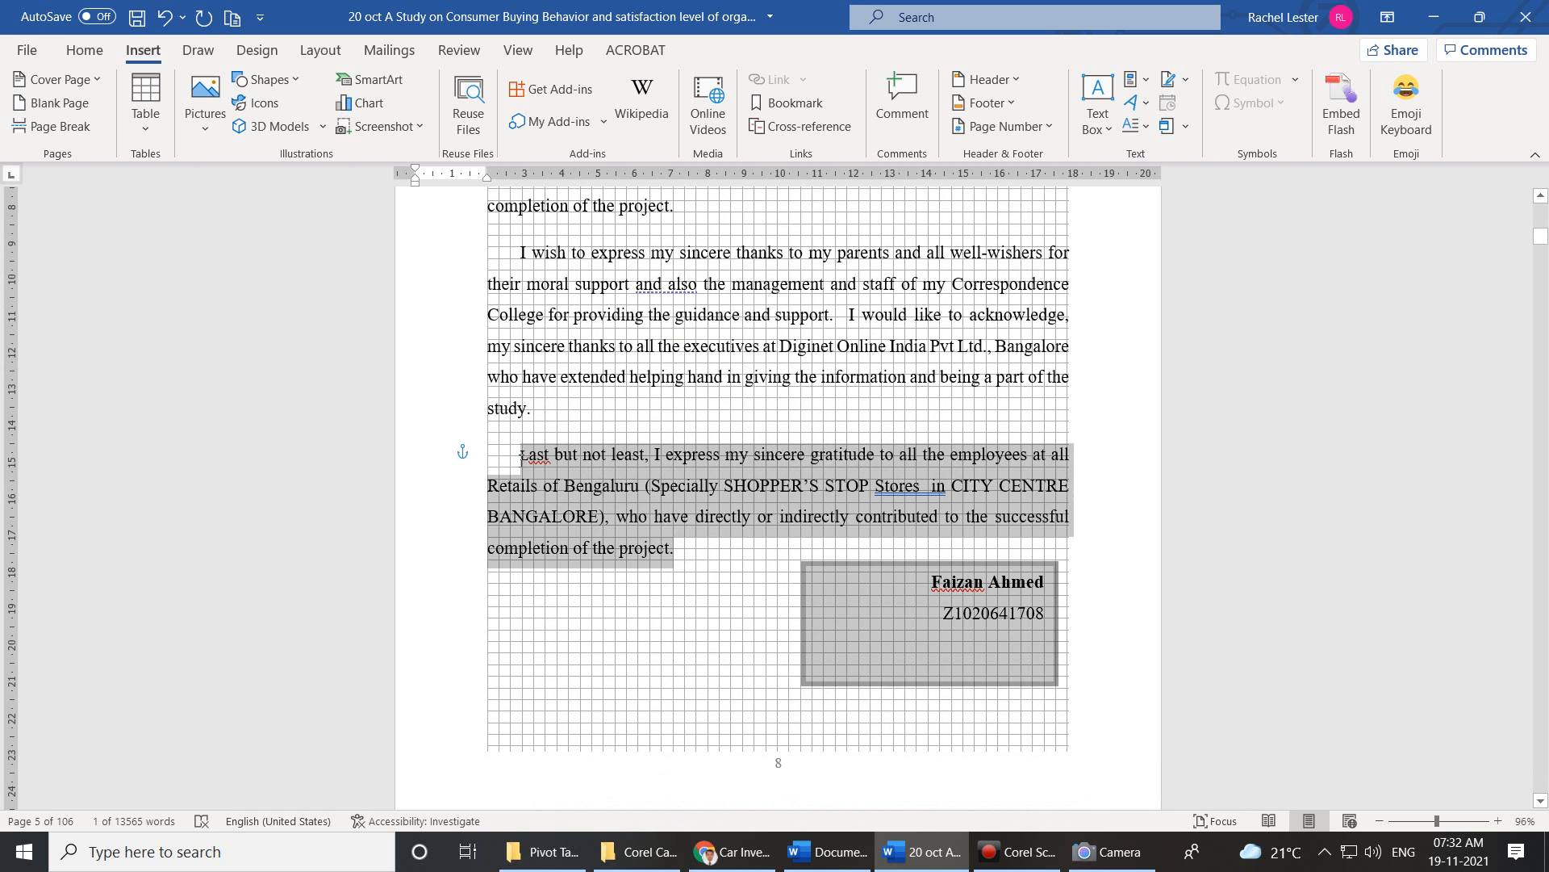
left_click(693, 556)
mouse_move(670, 549)
left_mouse_down()
mouse_move(539, 474)
mouse_move(562, 488)
left_mouse_up()
left_click(523, 449)
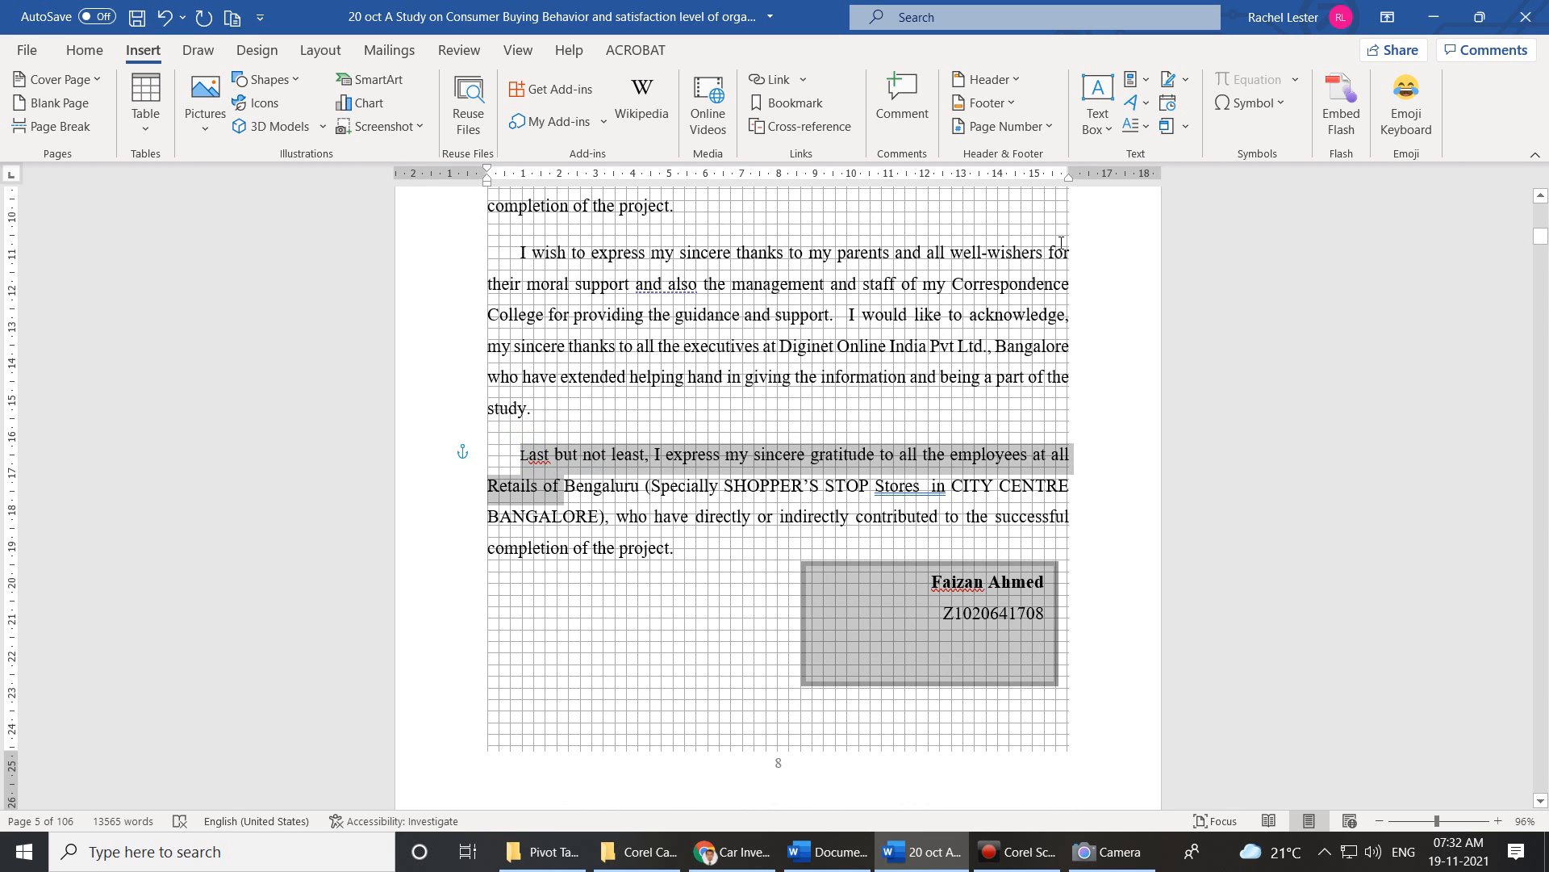
left_click(1149, 125)
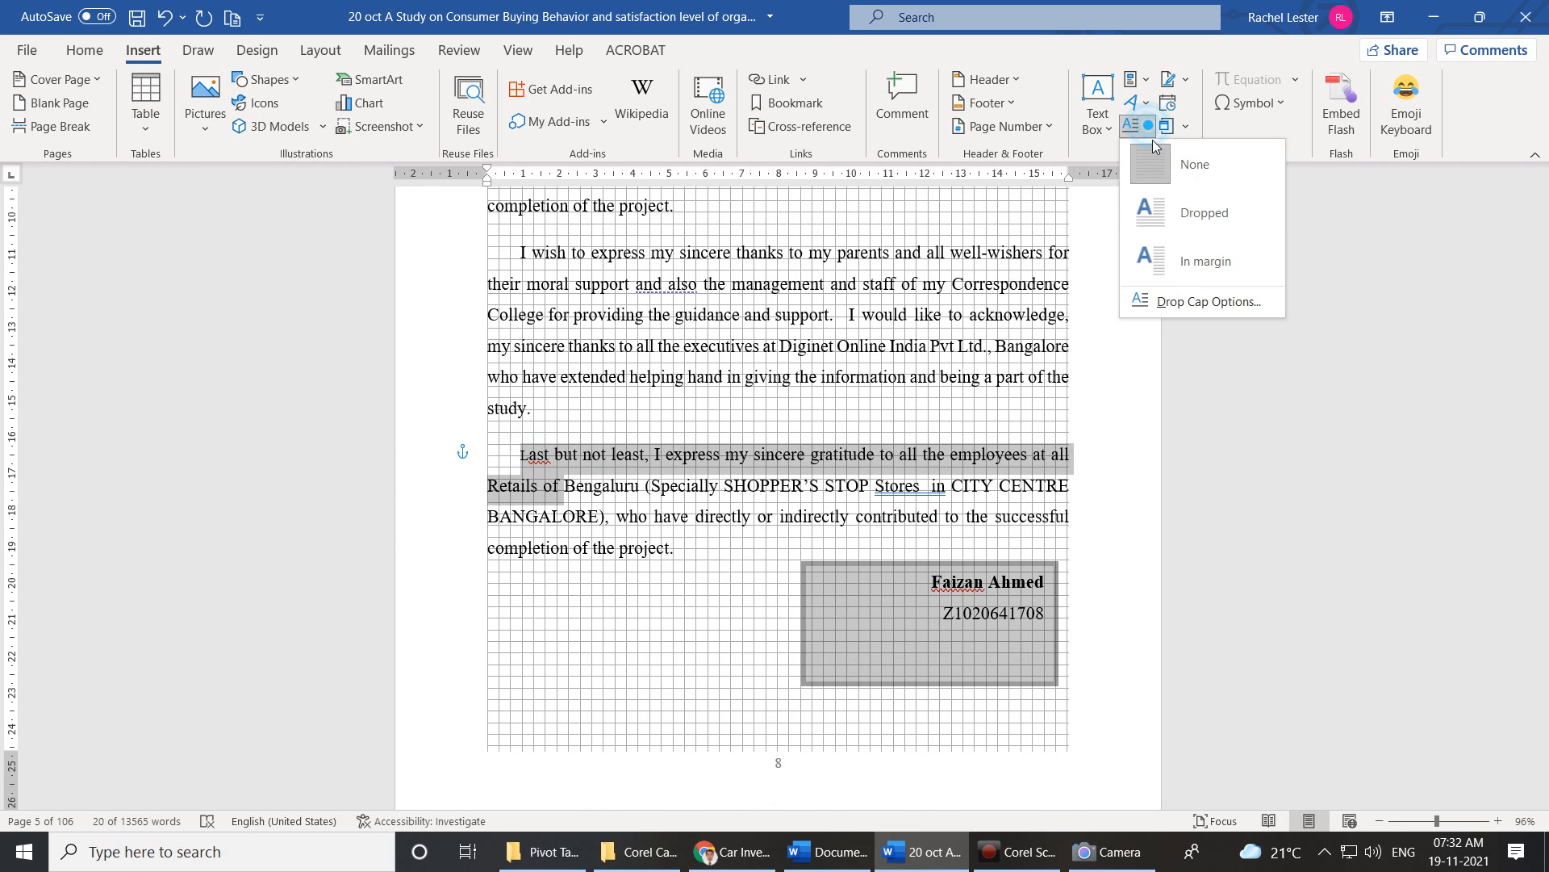
left_click(1185, 256)
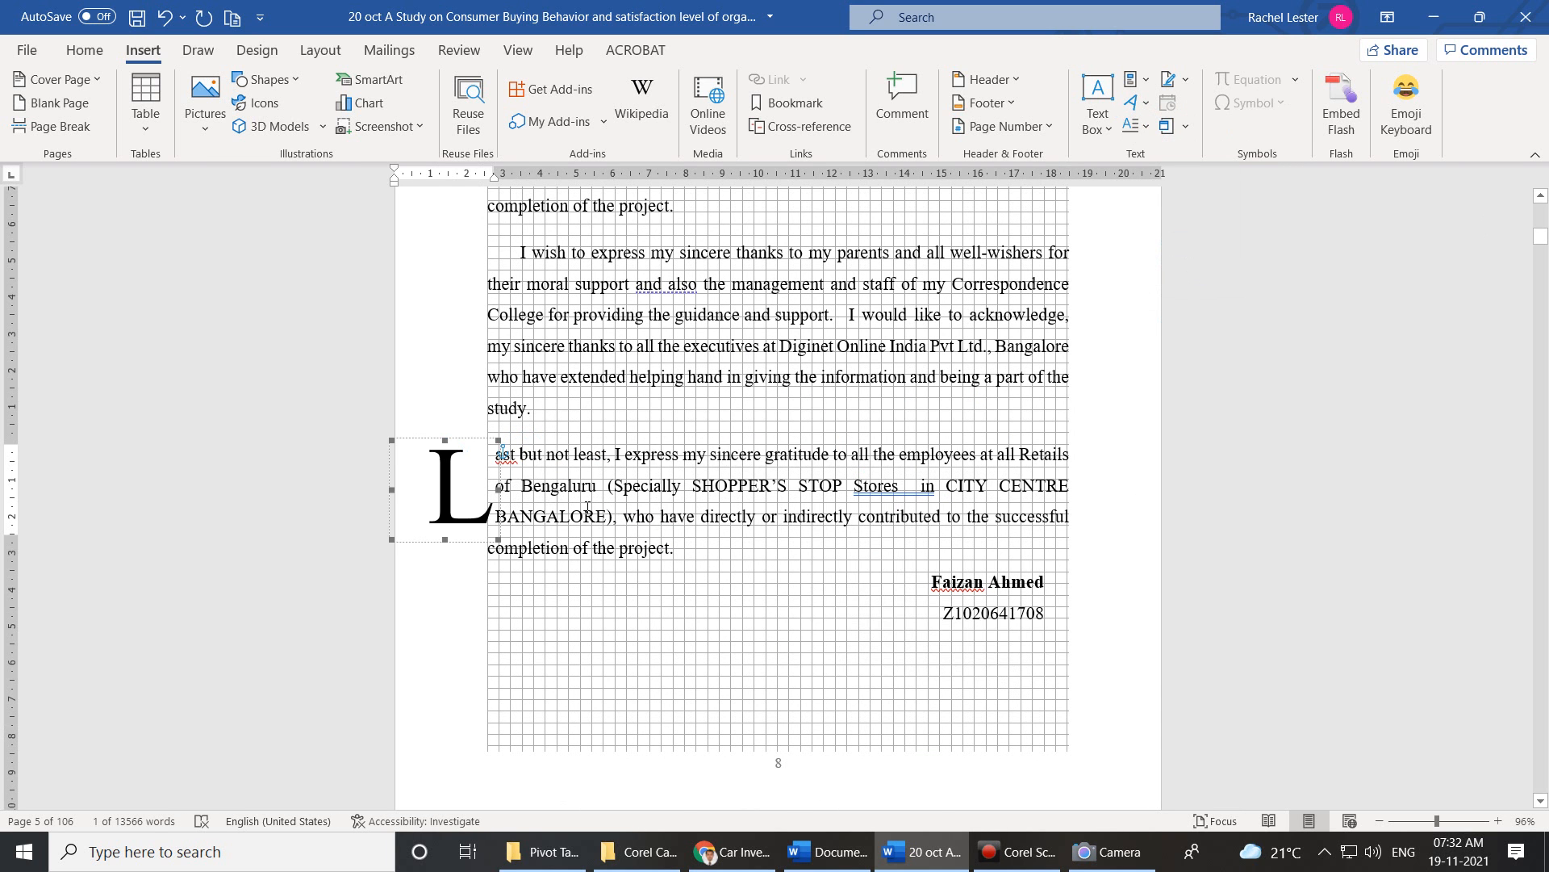
scroll(708, 586, "down", 7)
scroll(702, 487, "down", 4)
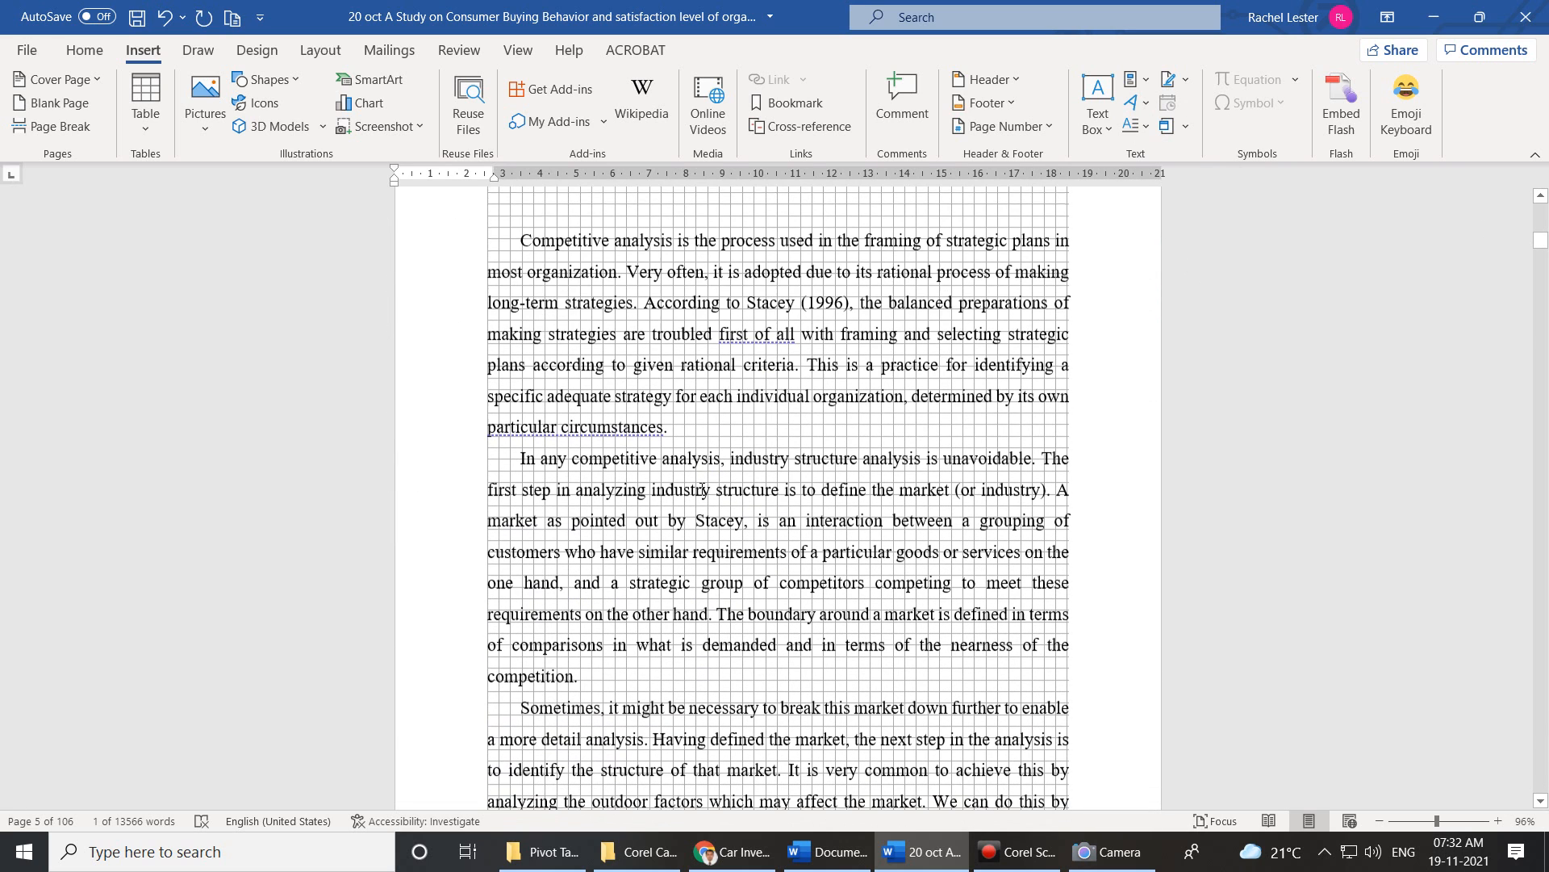
Number the three Preface paragraphs 1., 2. and 3. so they auto-format as a list.
left_click_drag(668, 428, 530, 230)
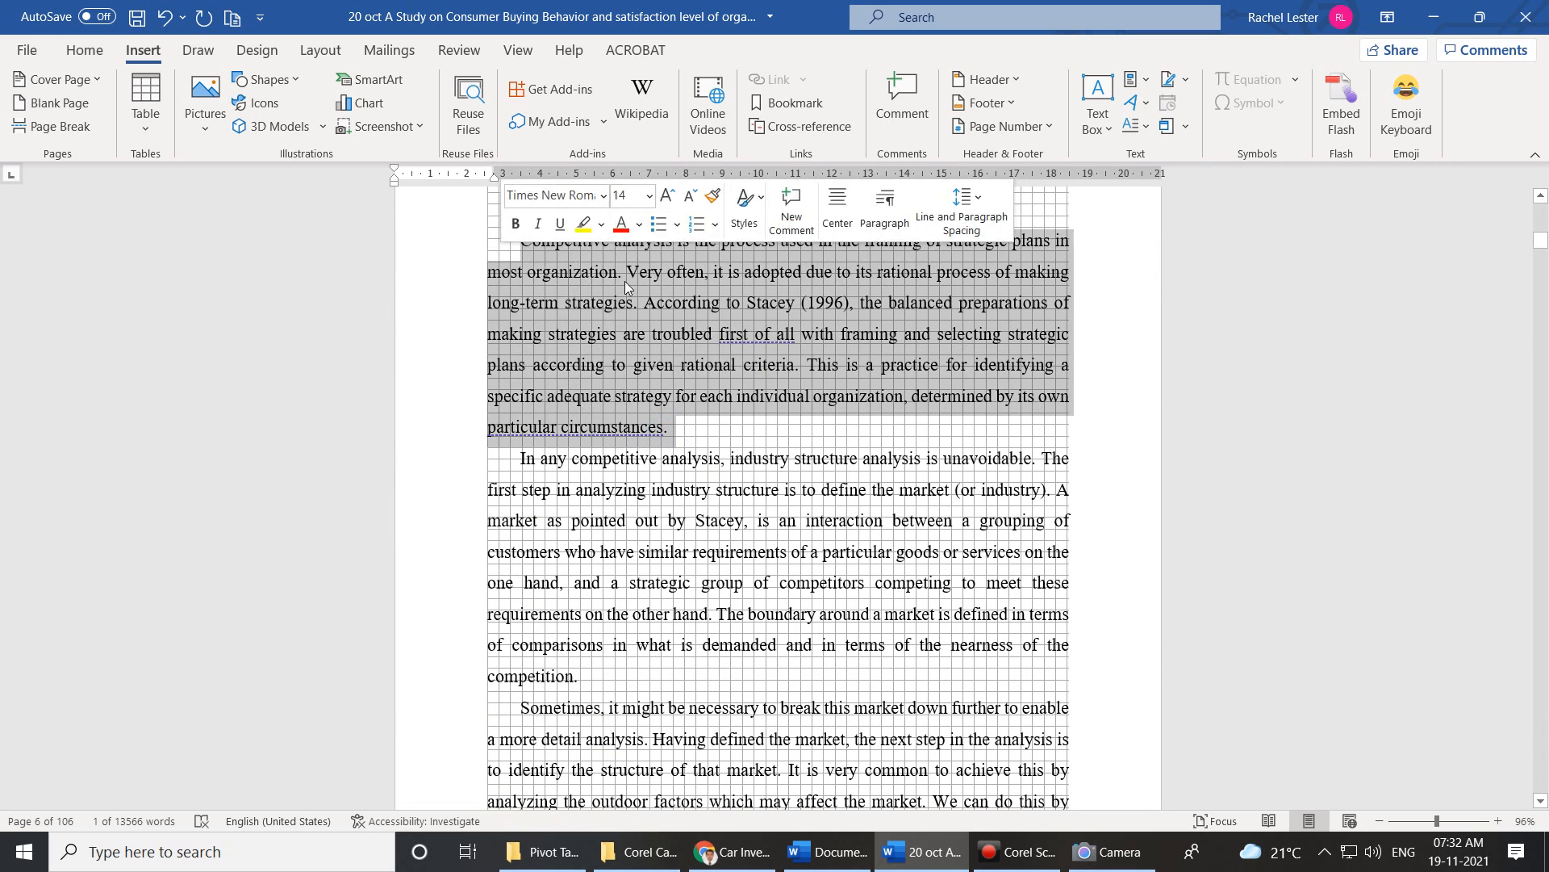
left_click(522, 242)
type("1.")
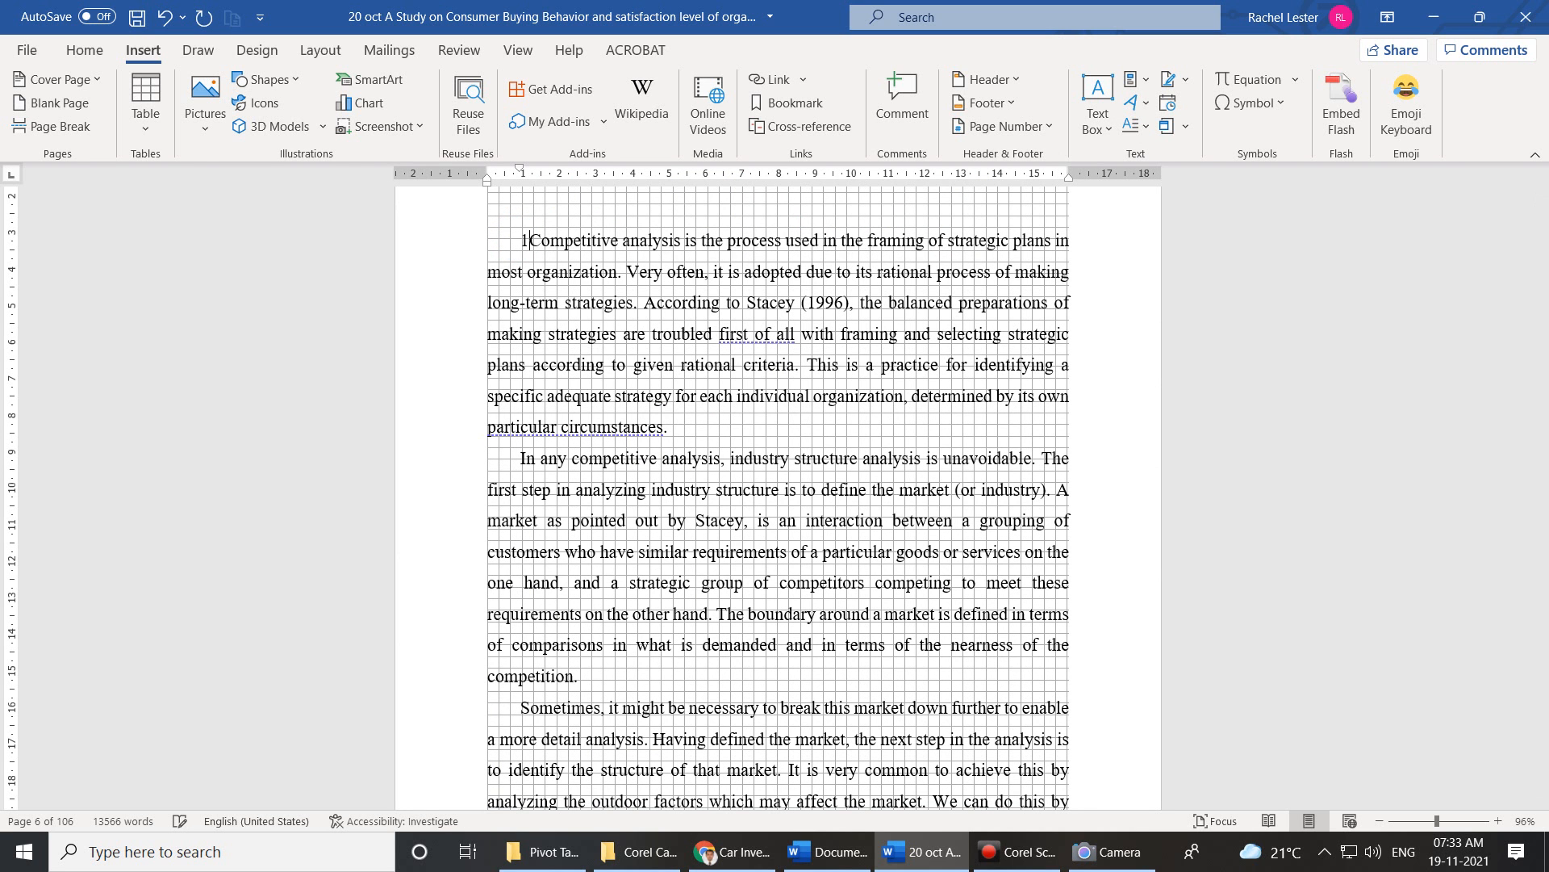
left_click(524, 468)
type("2.")
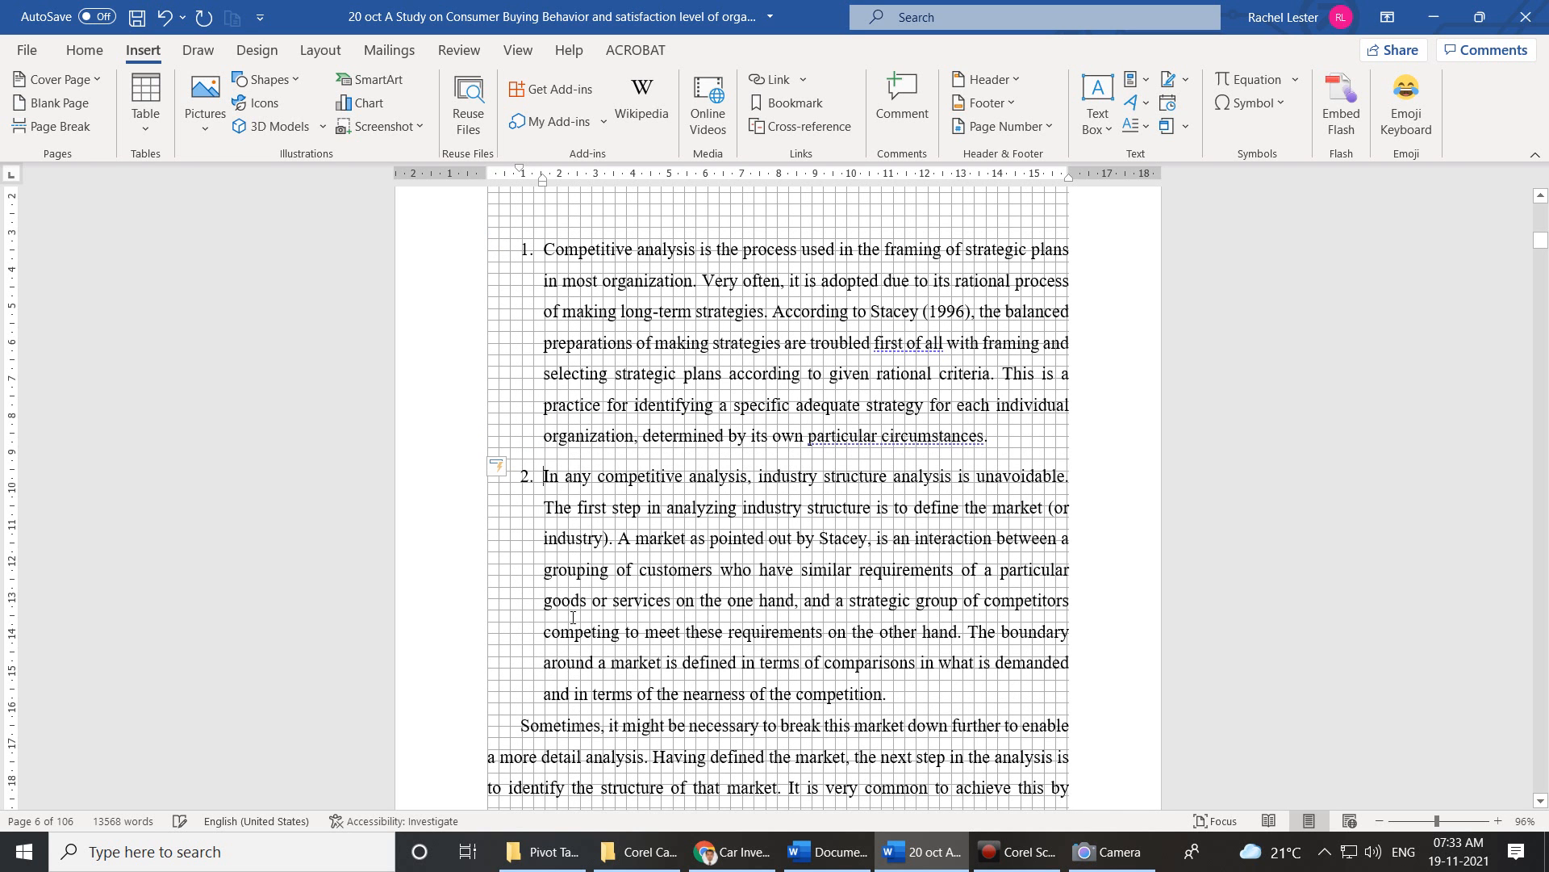
scroll(600, 557, "down", 3)
left_click(523, 588)
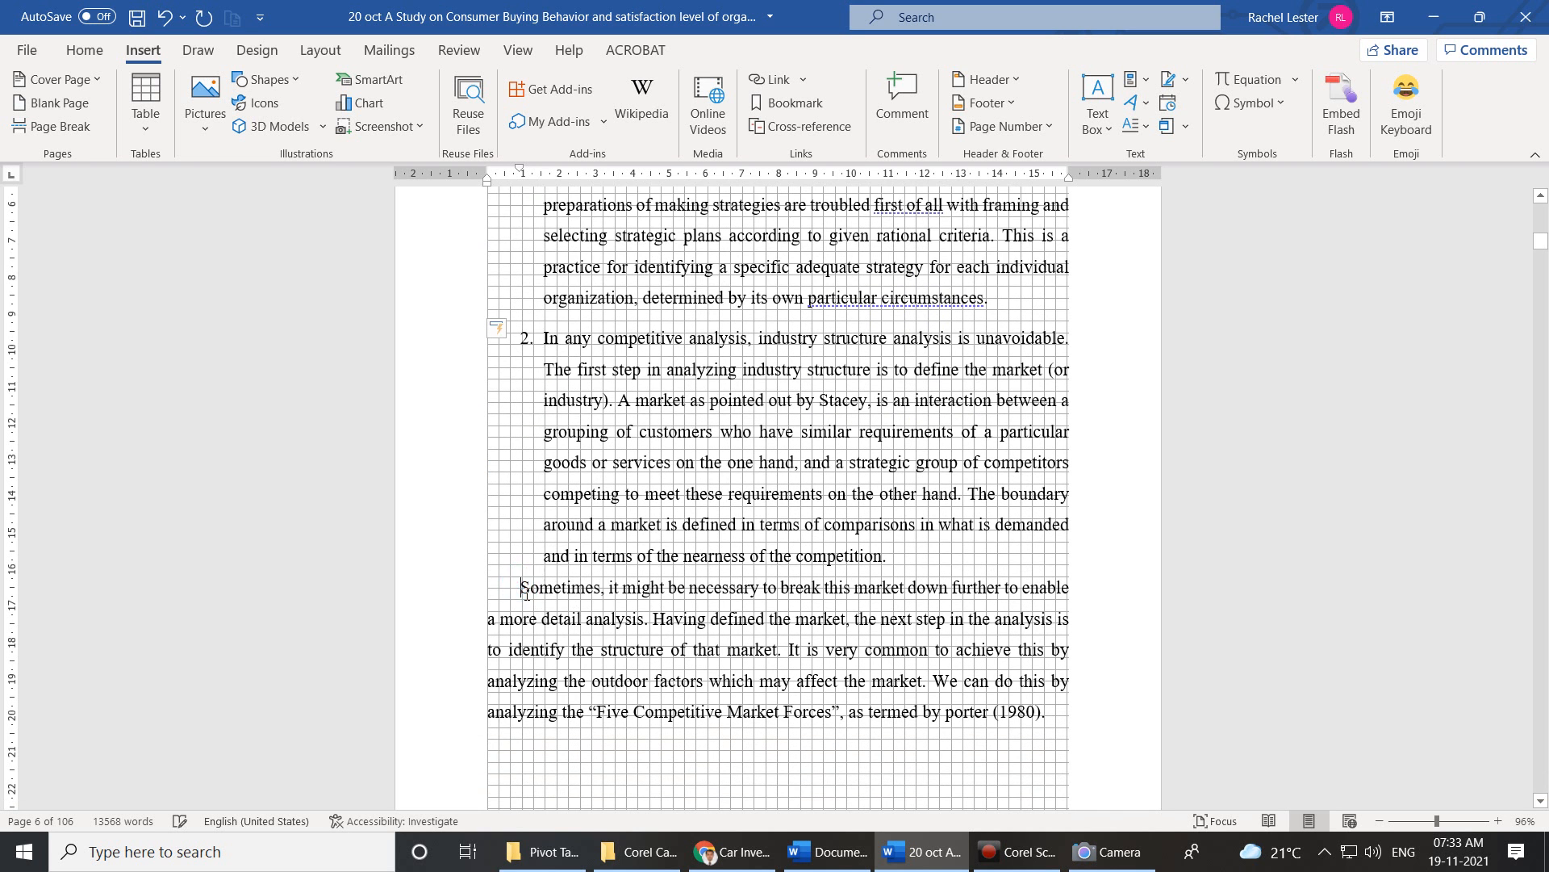
type("3.")
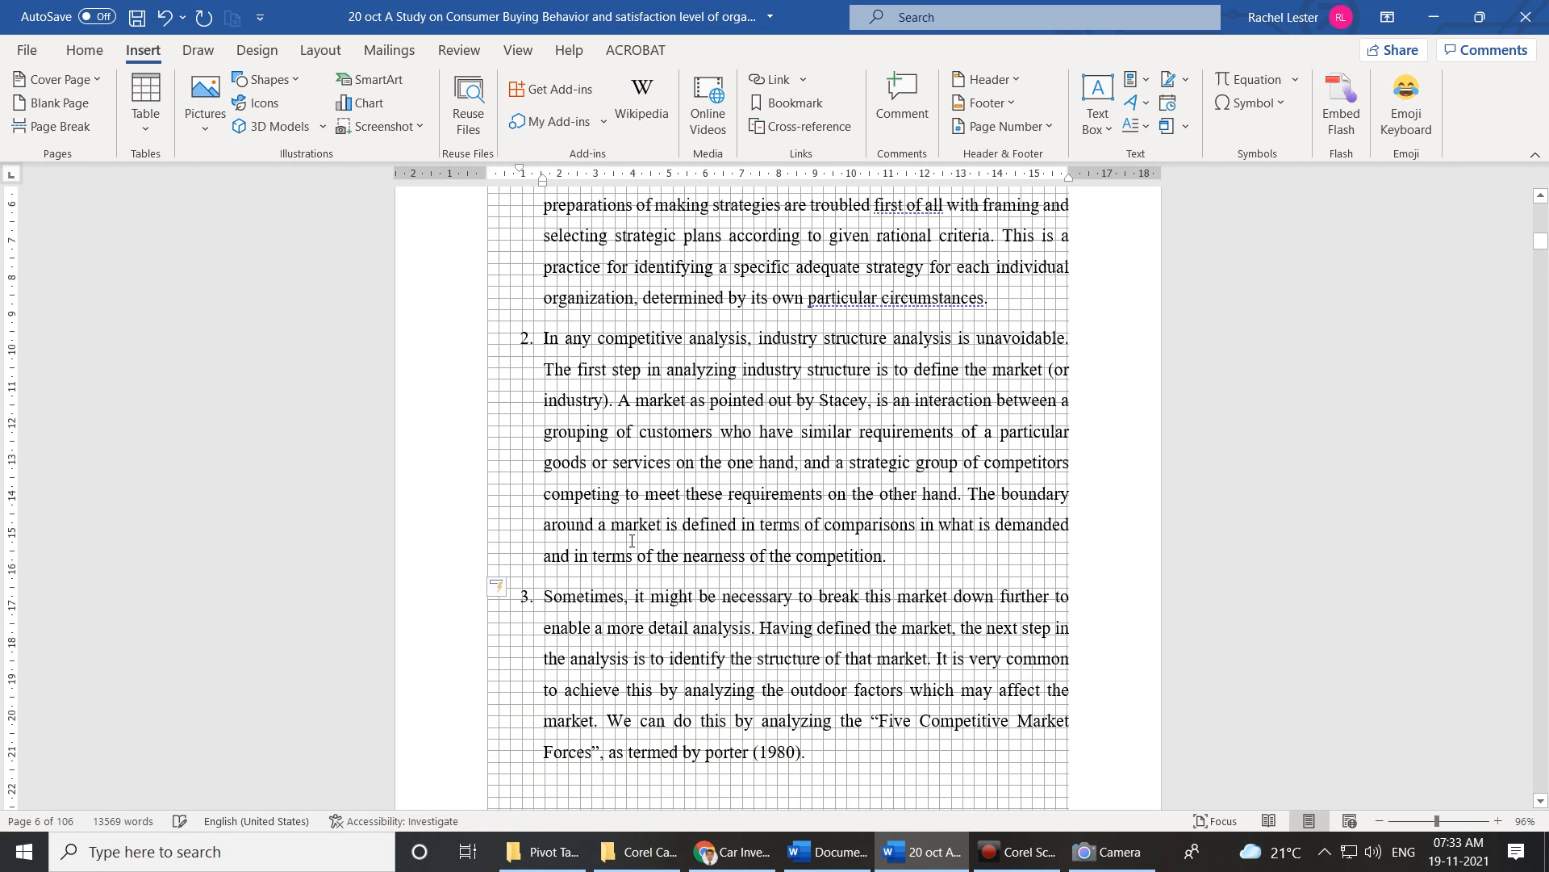
scroll(606, 556, "up", 3)
Try an In margin drop cap C on list item 1, then undo it.
left_click(983, 482)
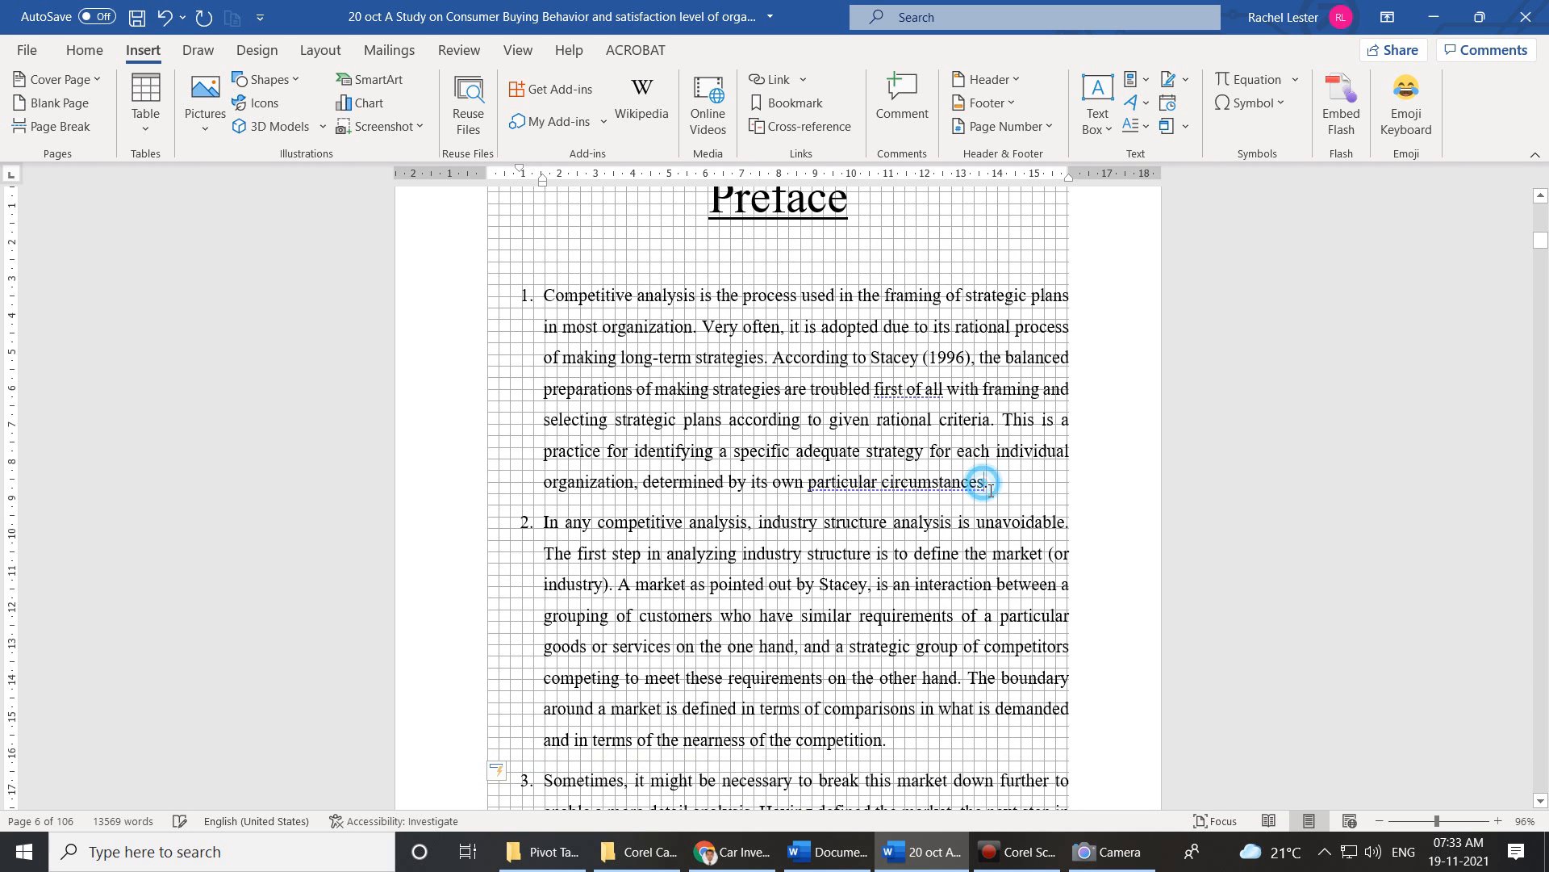
left_click_drag(997, 490, 543, 290)
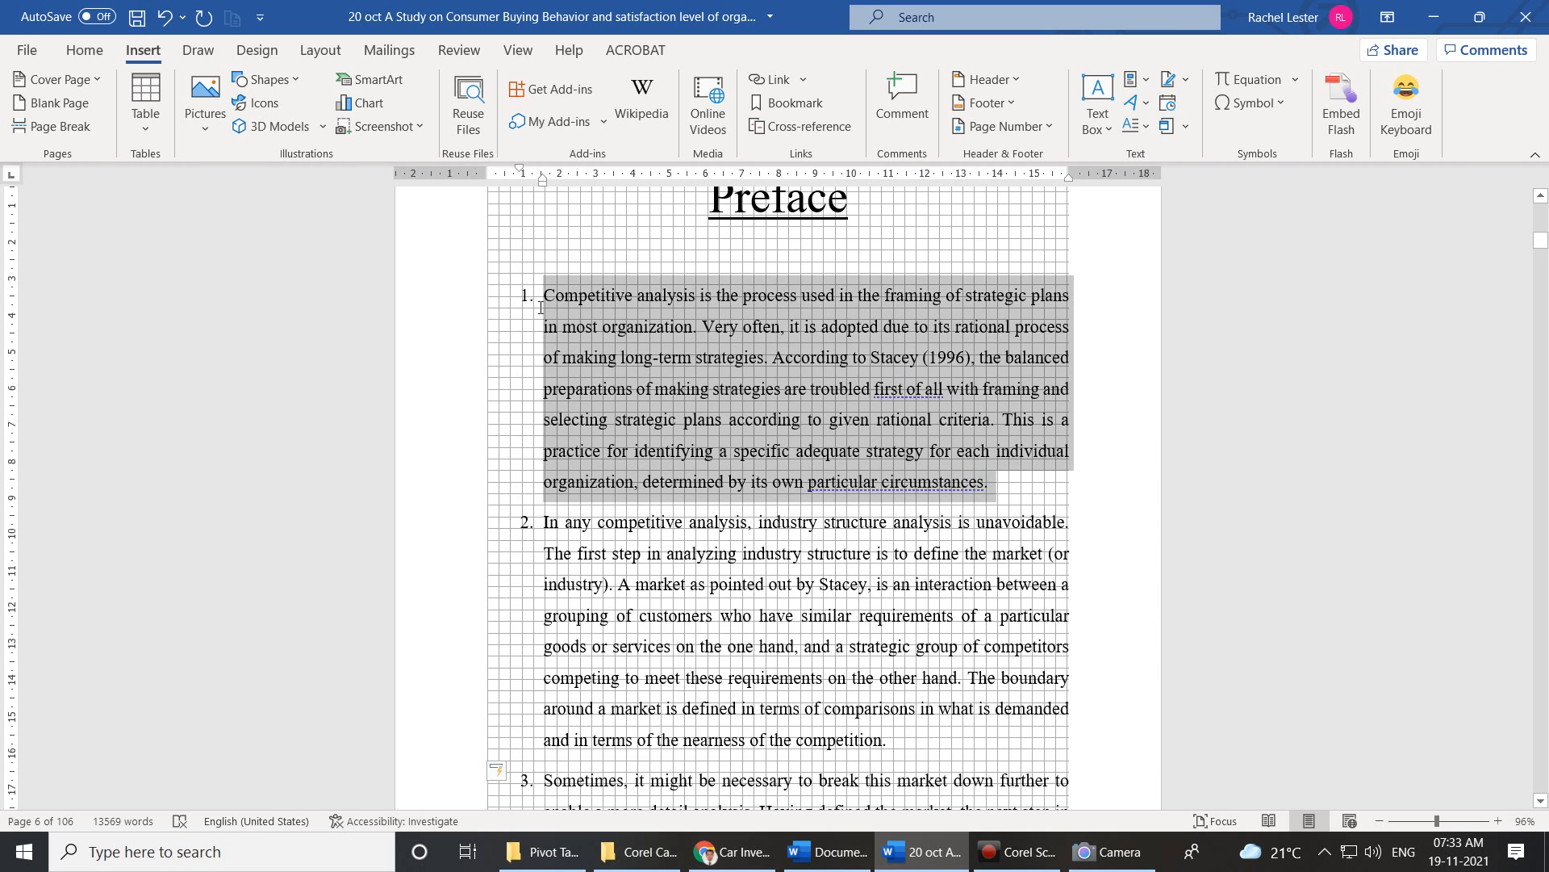
left_click(1148, 131)
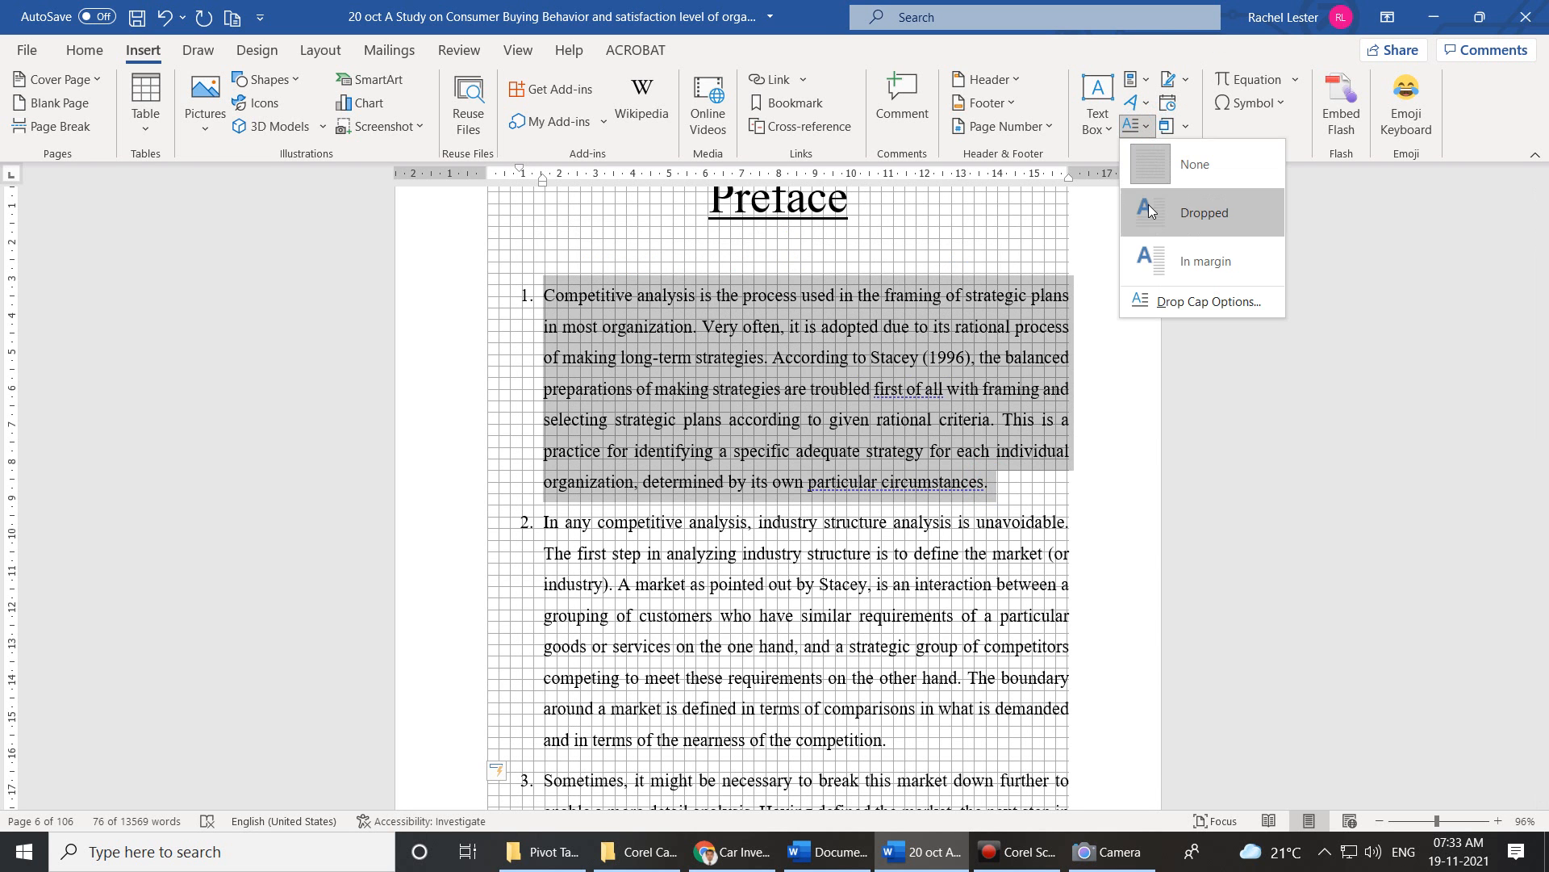
left_click(1153, 257)
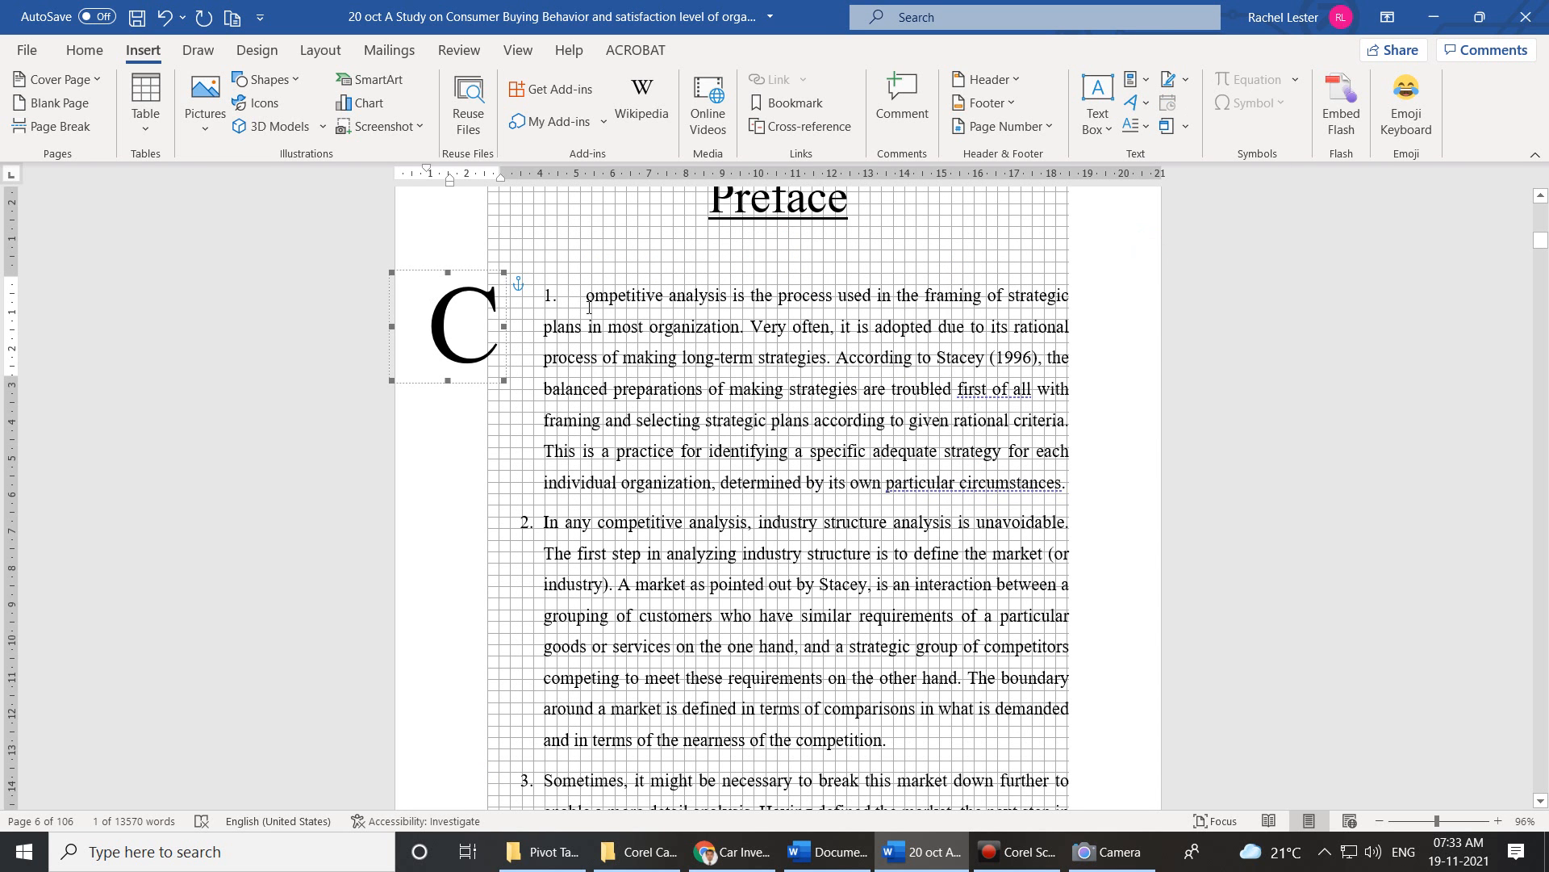
key("ctrl+z")
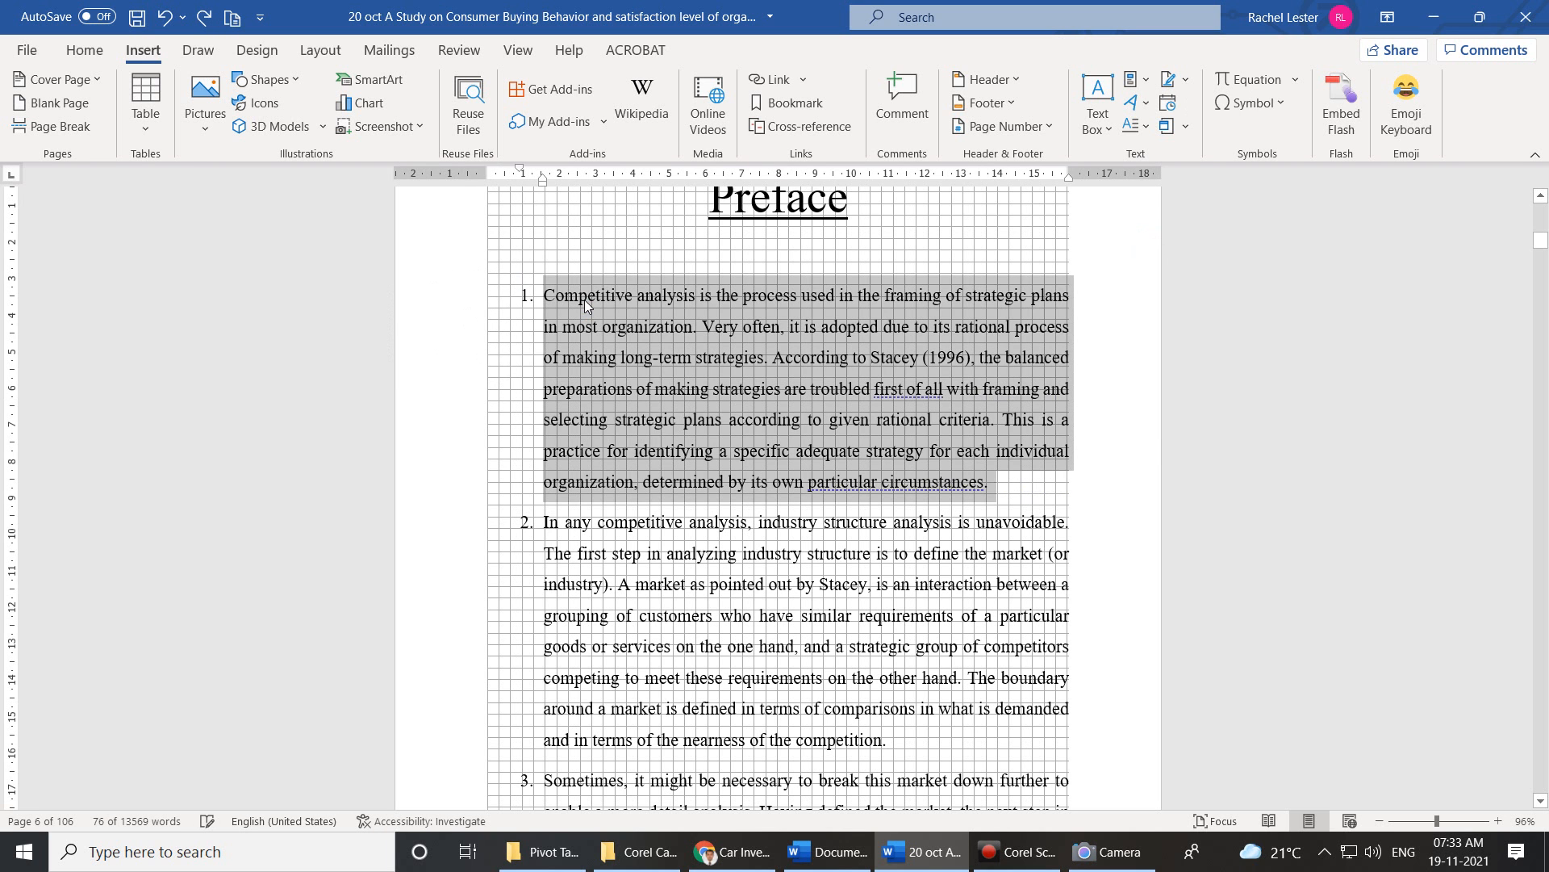
Undo the Preface list numbering and make a '1' in-margin drop cap on the first paragraph.
key("ctrl+z")
key("ctrl+z")
key("ctrl+z")
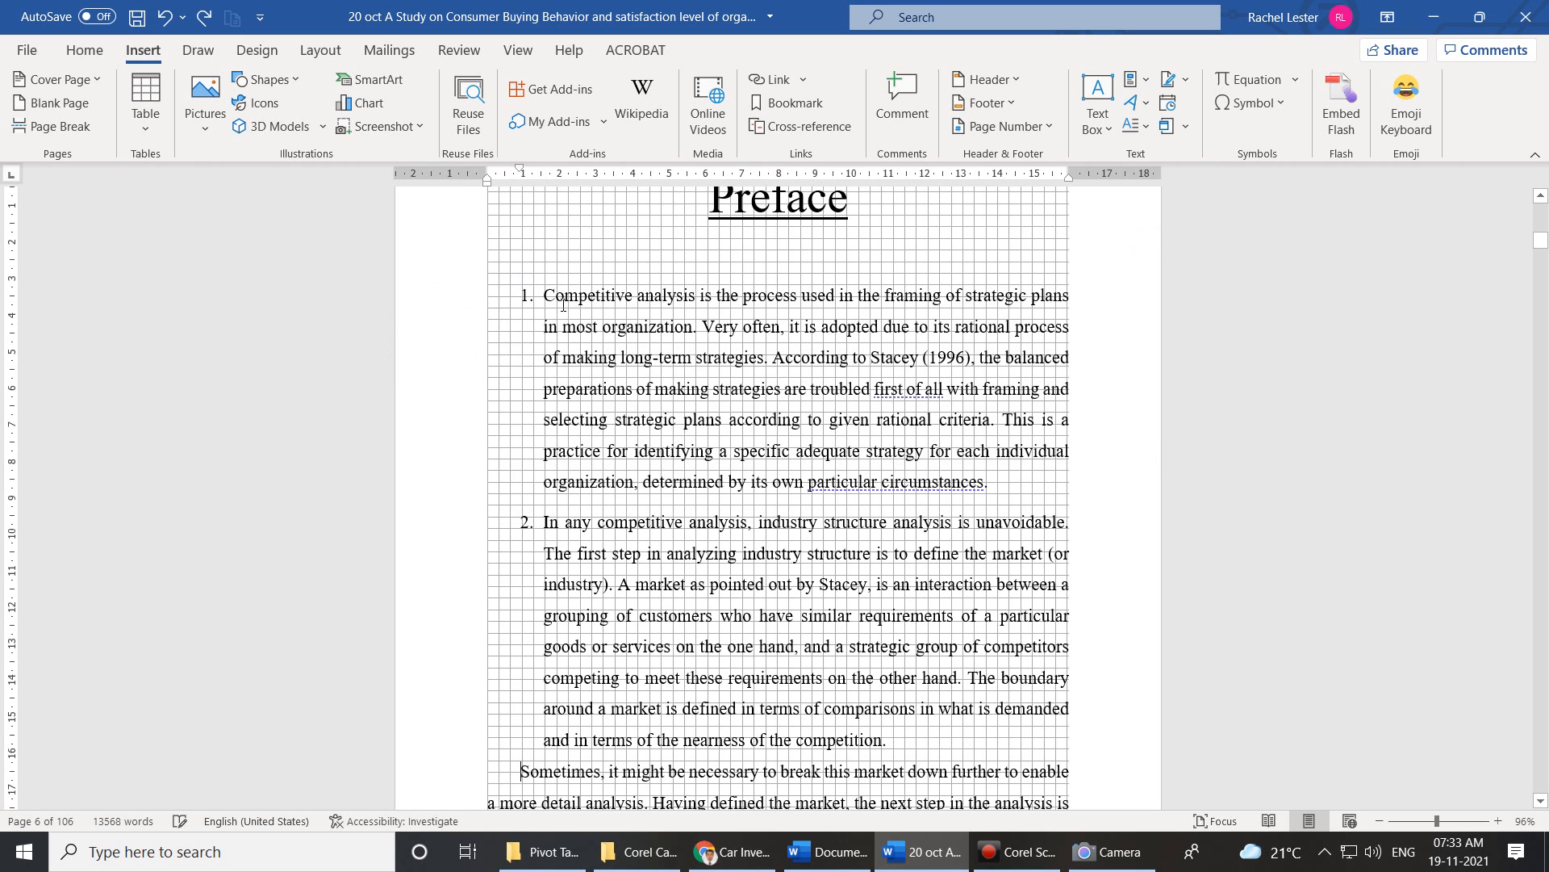
key("ctrl+z")
key("ctrl+z")
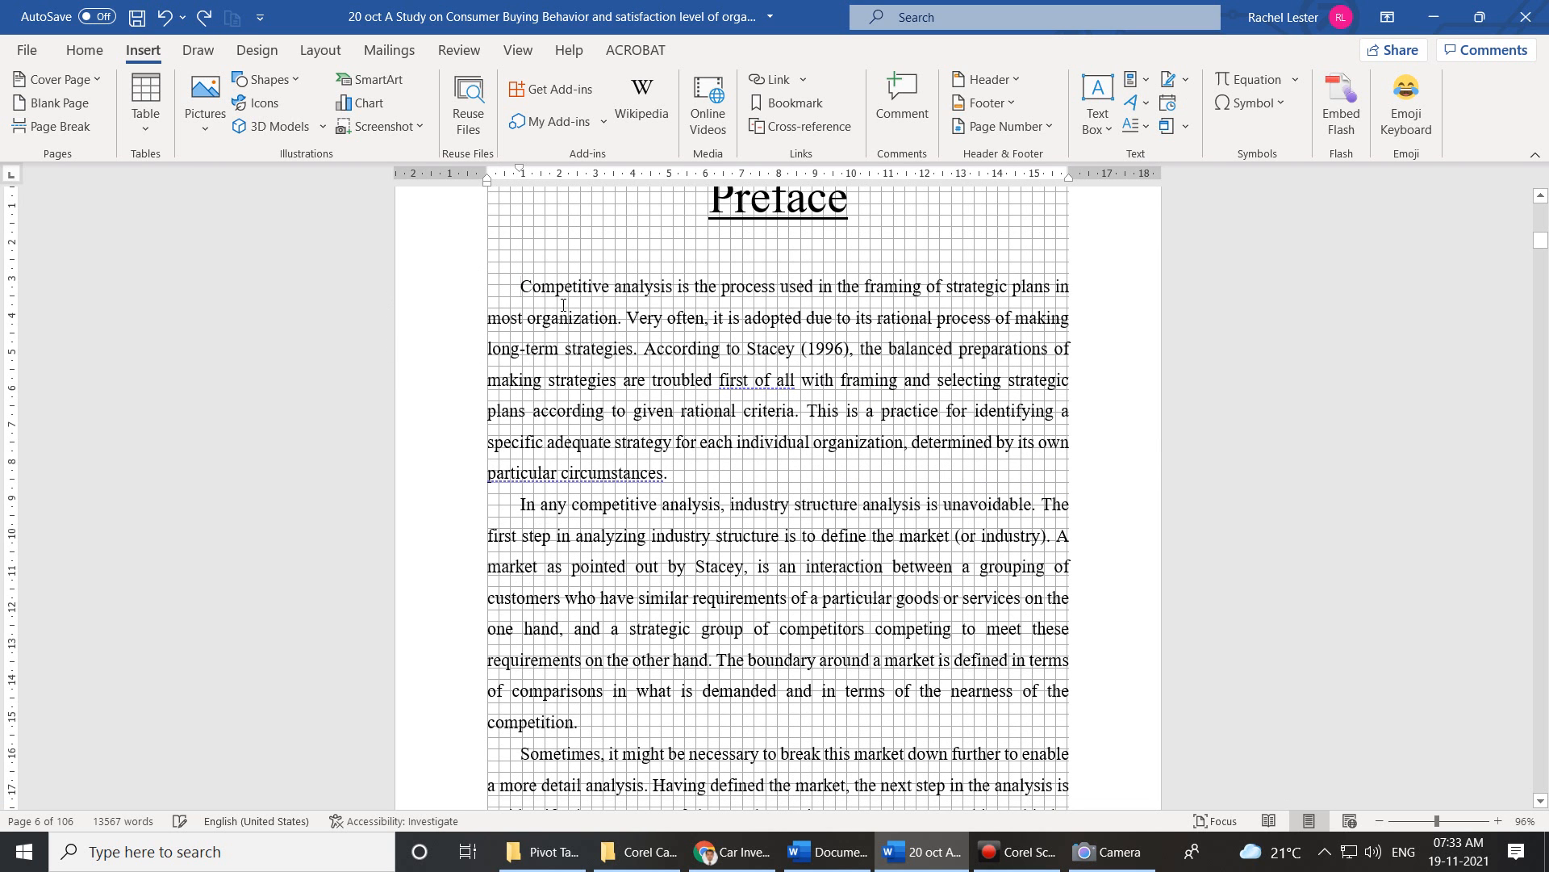
type("1")
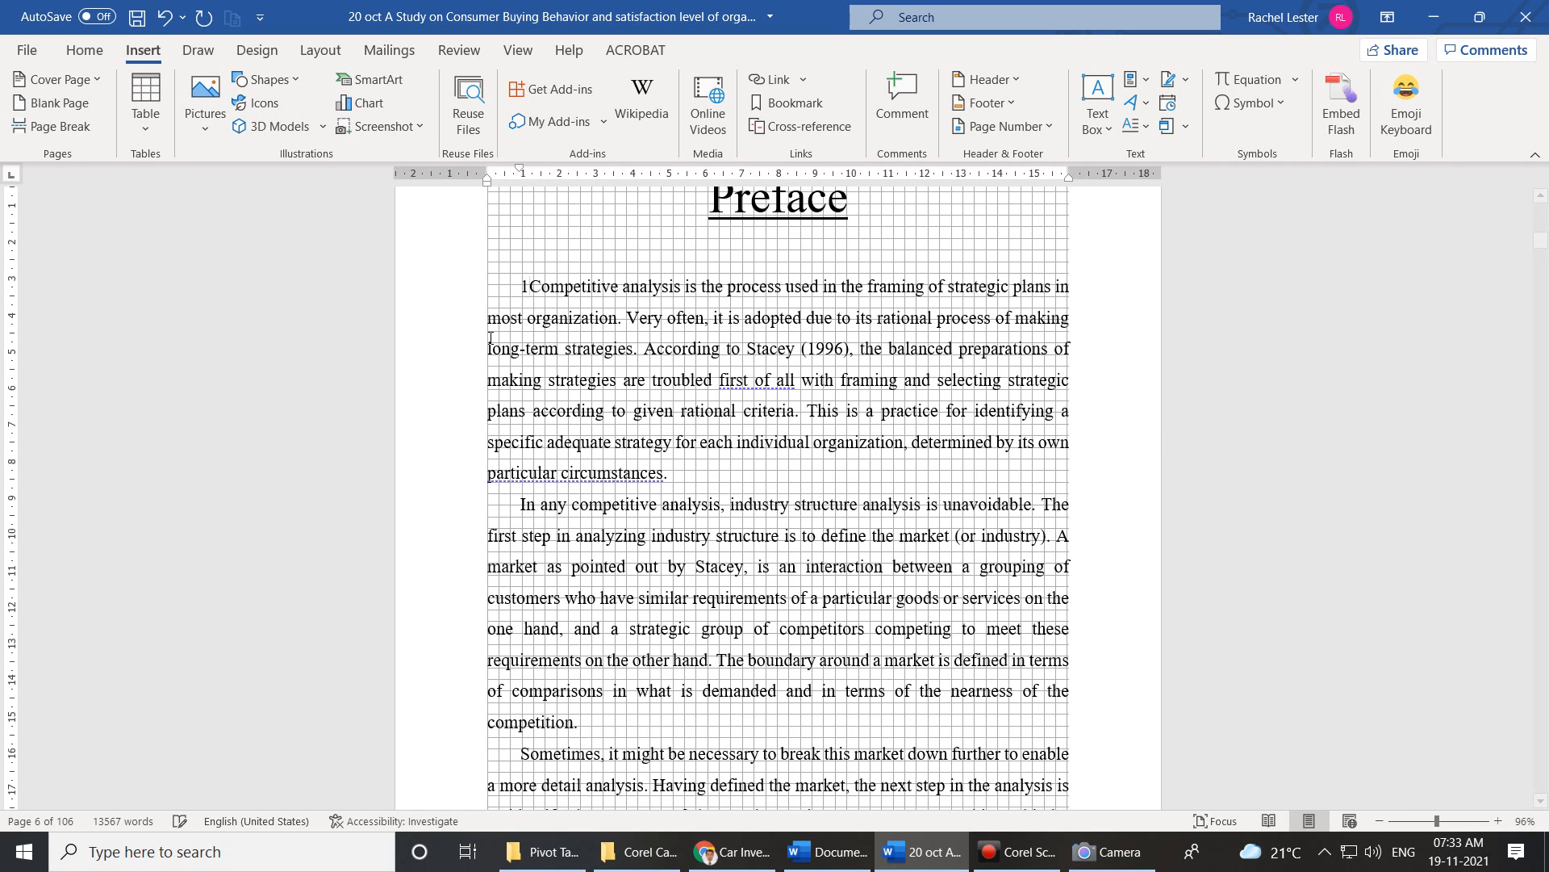
left_click_drag(670, 477, 533, 300)
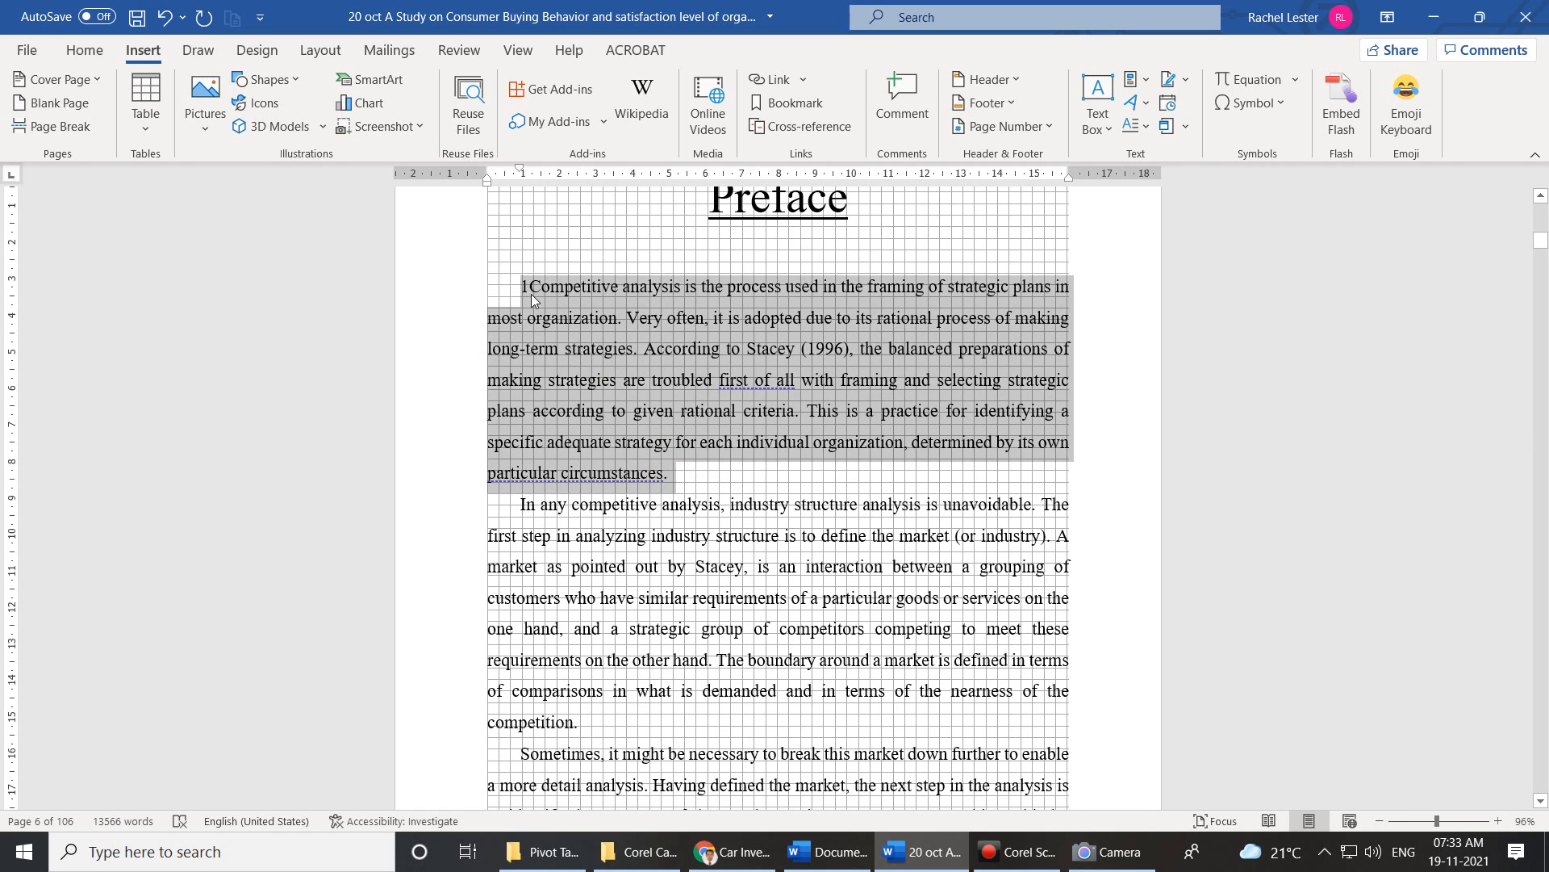
left_click(1139, 126)
left_click(1169, 262)
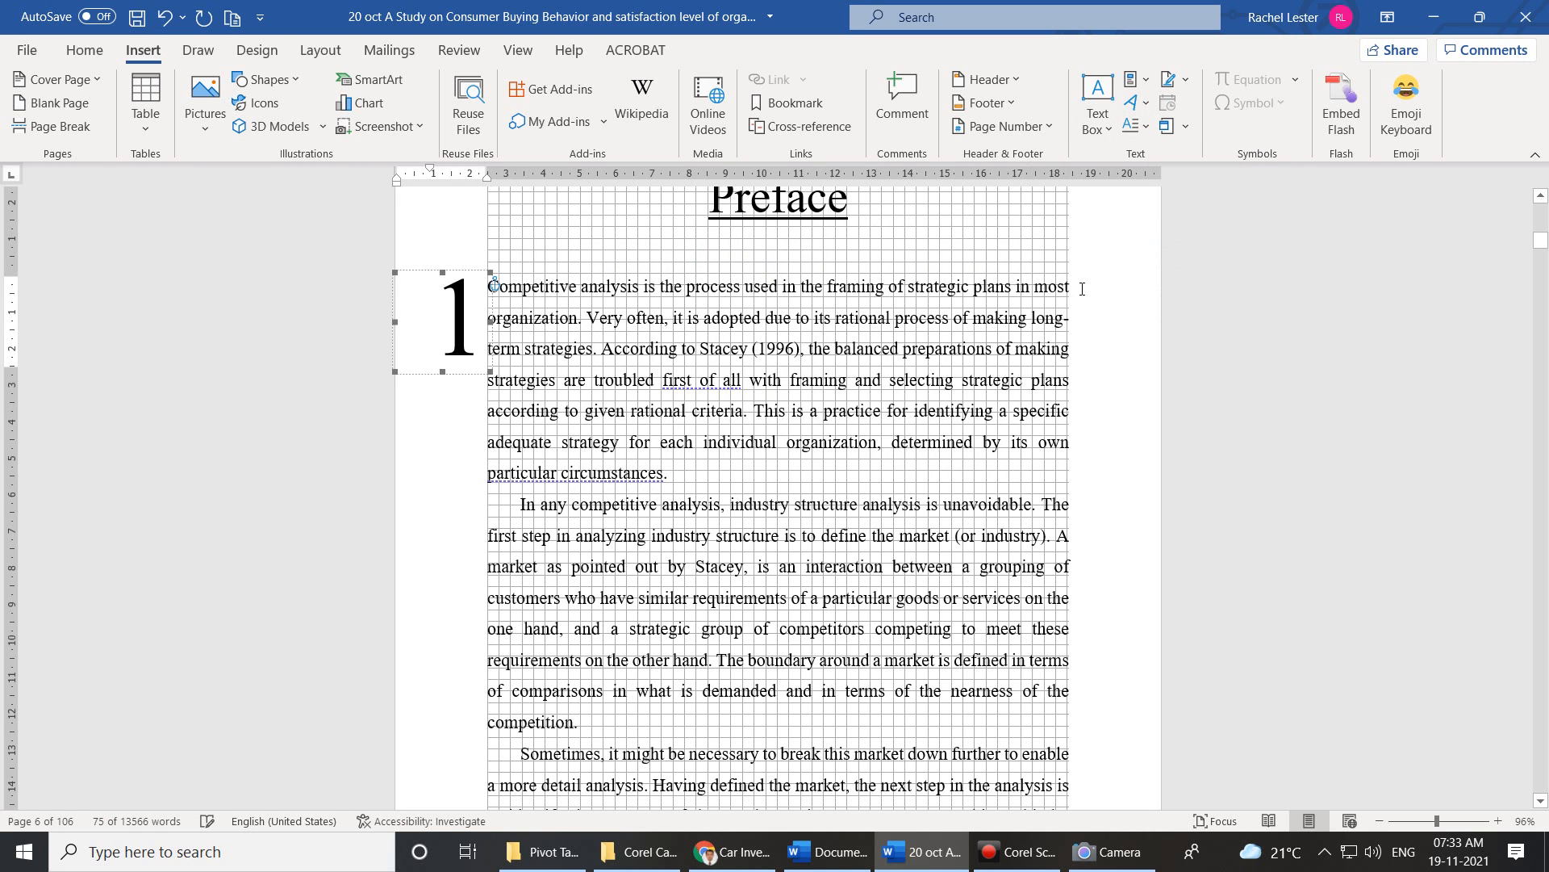
Type '2' before the second paragraph and make it an in-margin drop cap.
left_click_drag(581, 732, 518, 505)
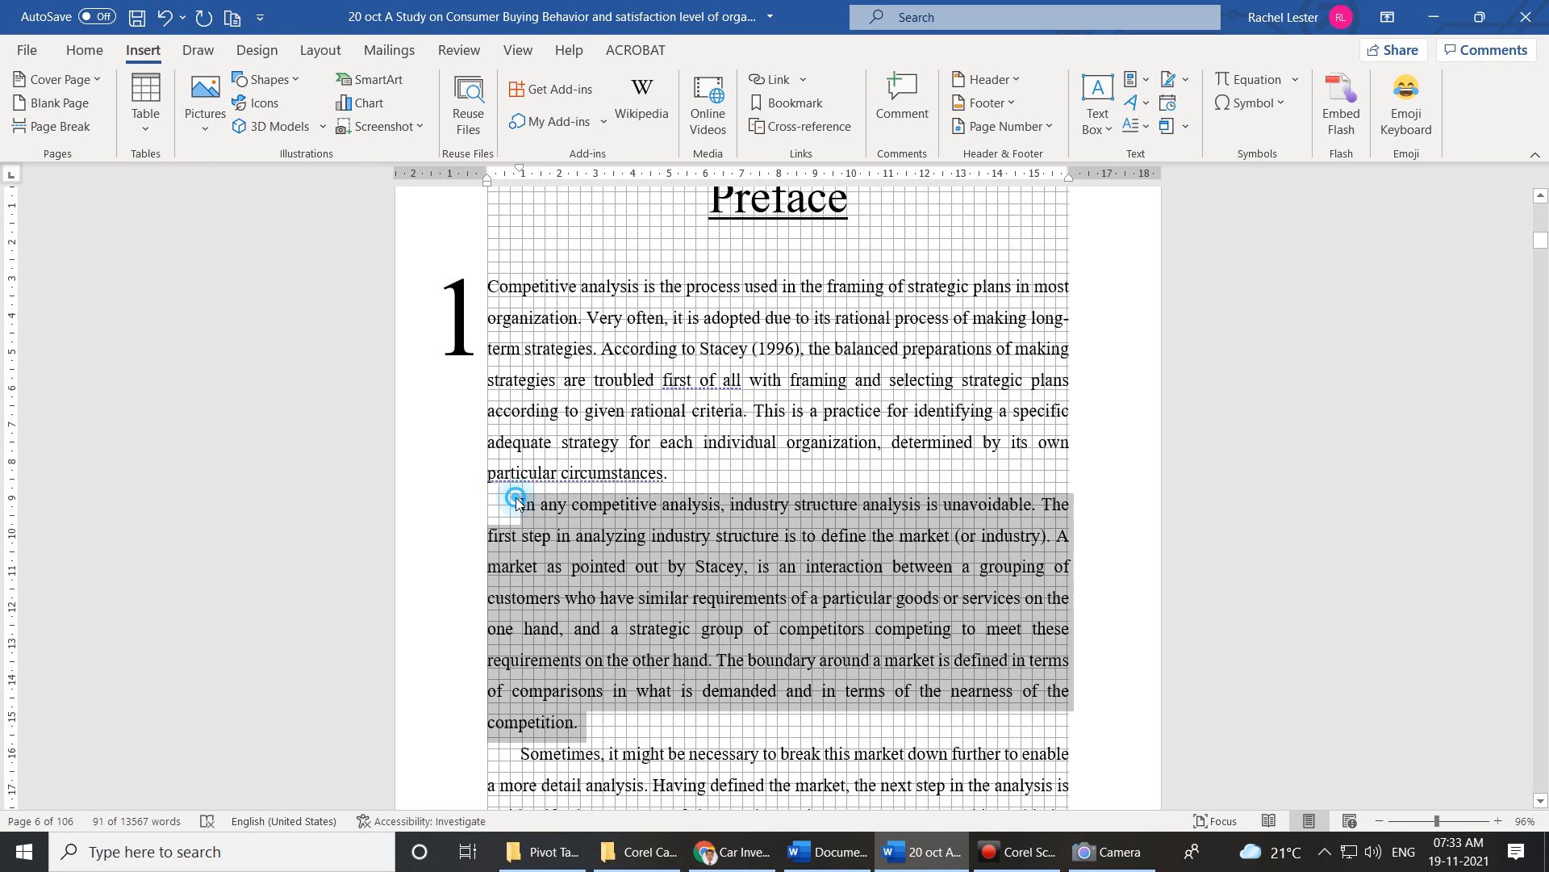
left_click(521, 505)
type("2")
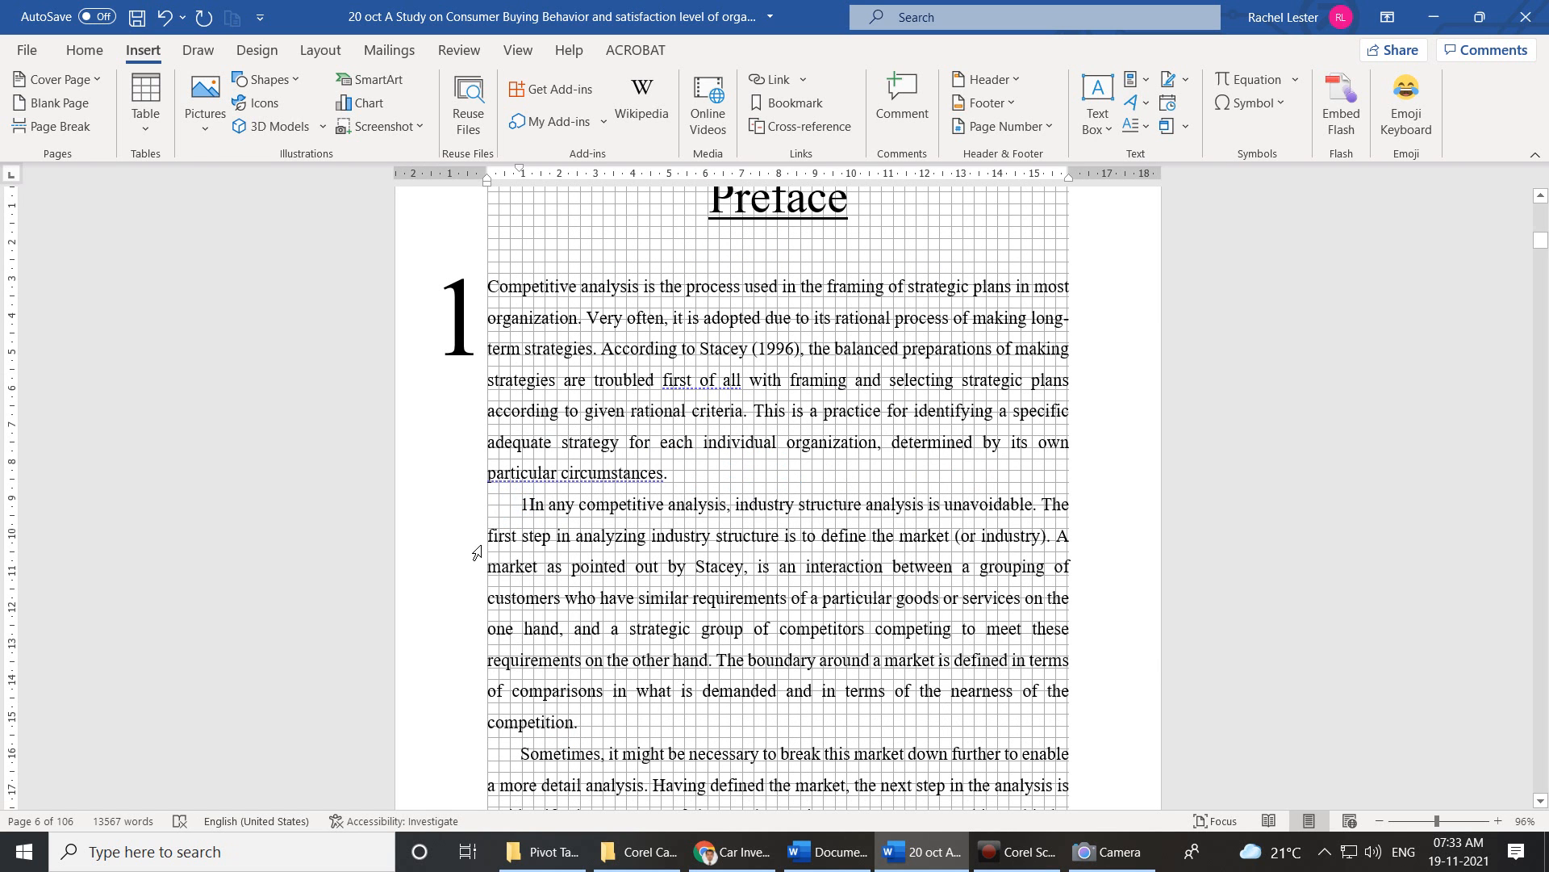
left_click_drag(585, 723, 499, 526)
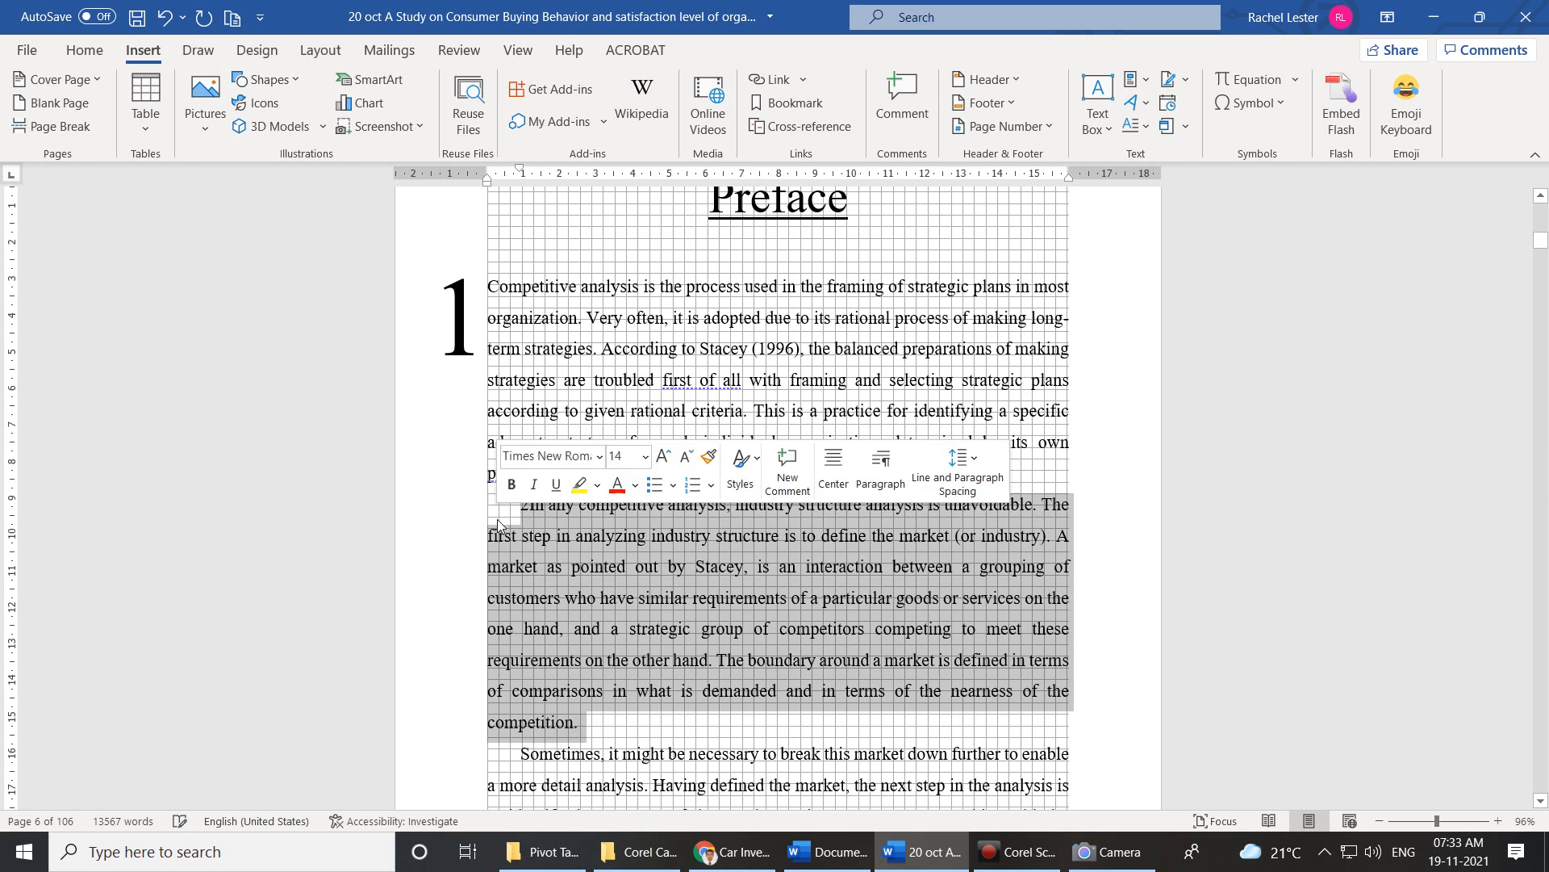
left_click(1137, 126)
left_click(1154, 258)
Type '3' before the Sometimes paragraph and make it an in-margin drop cap.
scroll(732, 600, "down", 1)
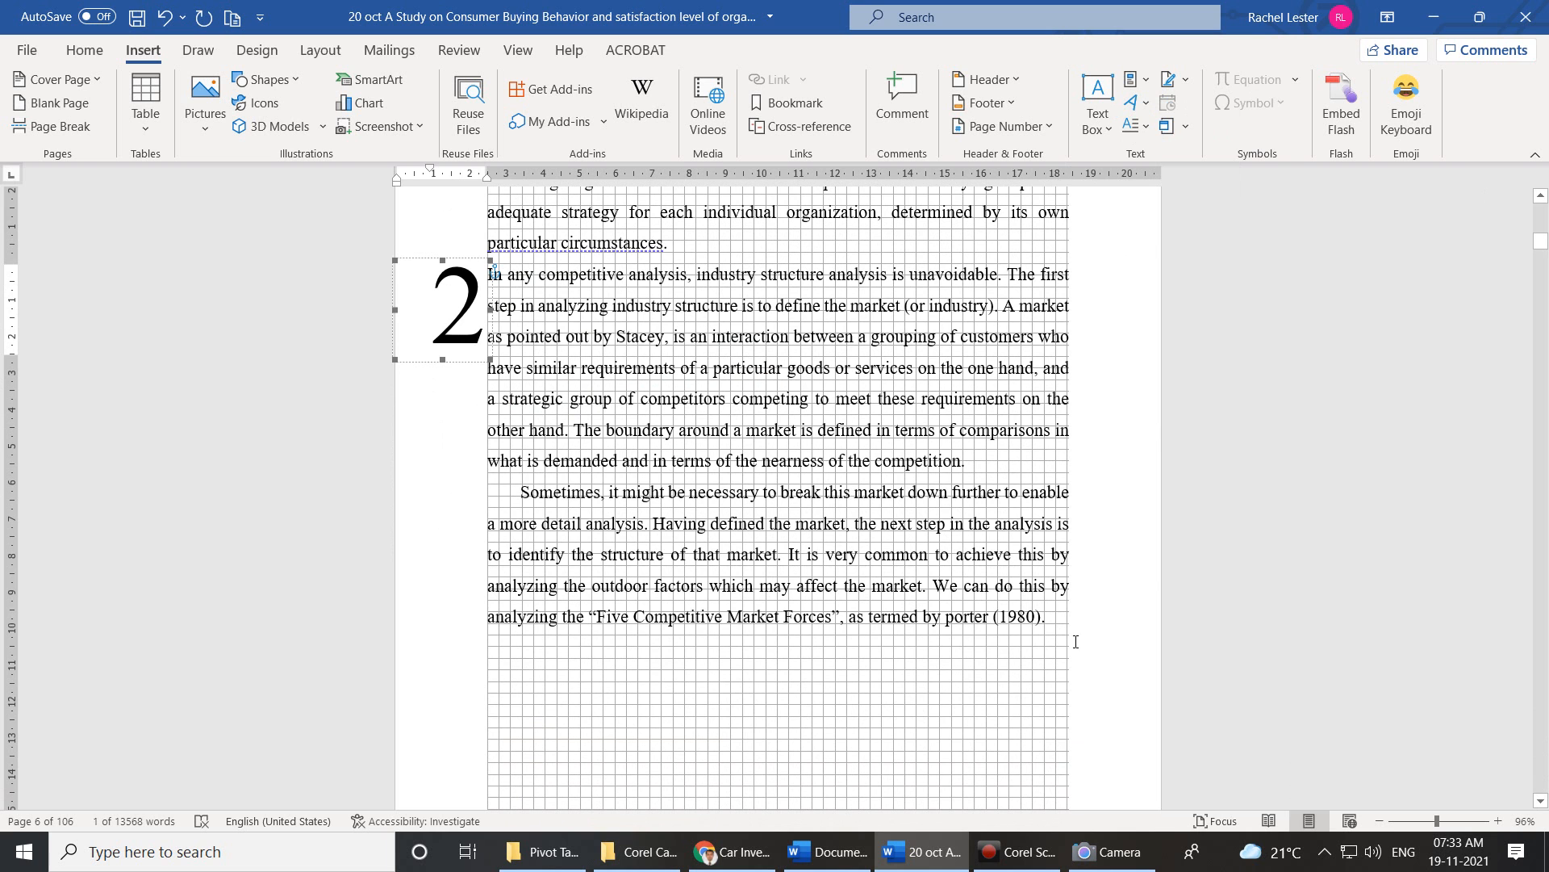
left_click_drag(1054, 625, 524, 494)
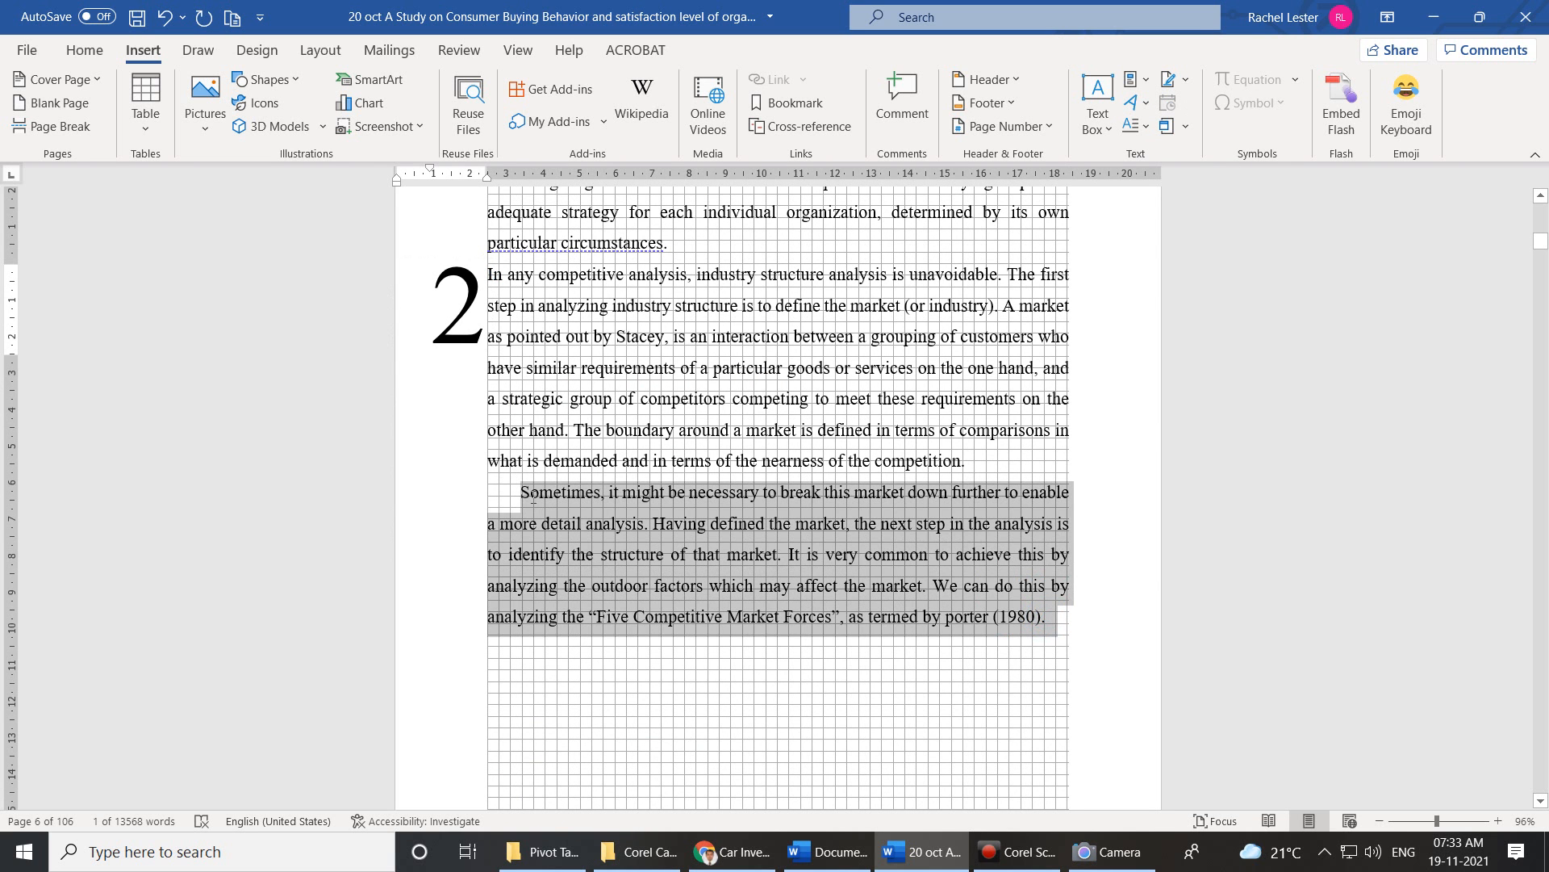
left_click(527, 495)
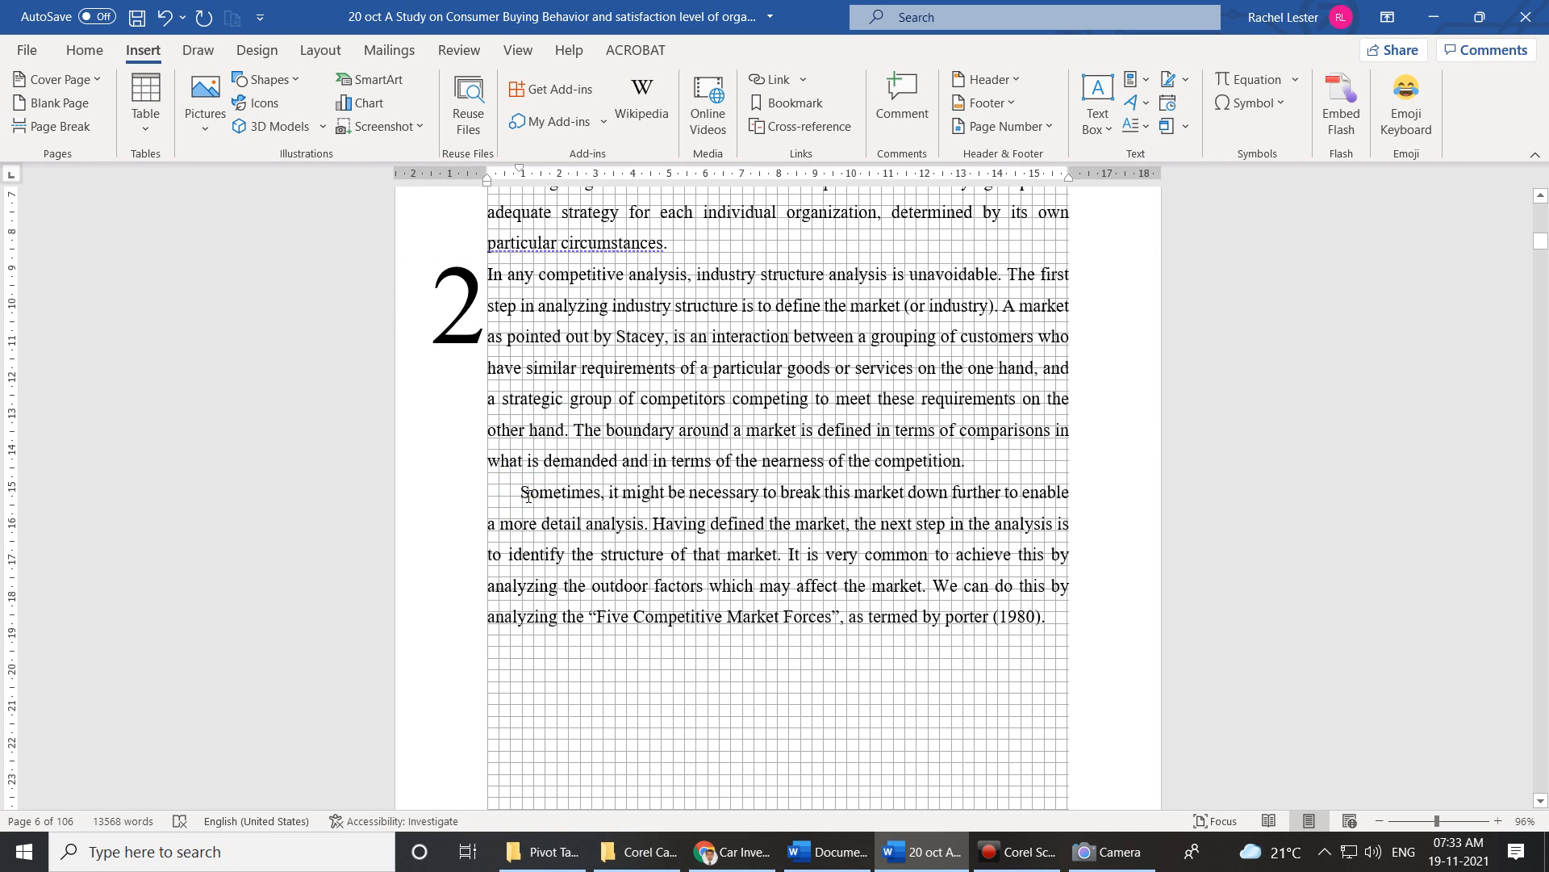
type("3")
left_click_drag(1070, 618, 520, 494)
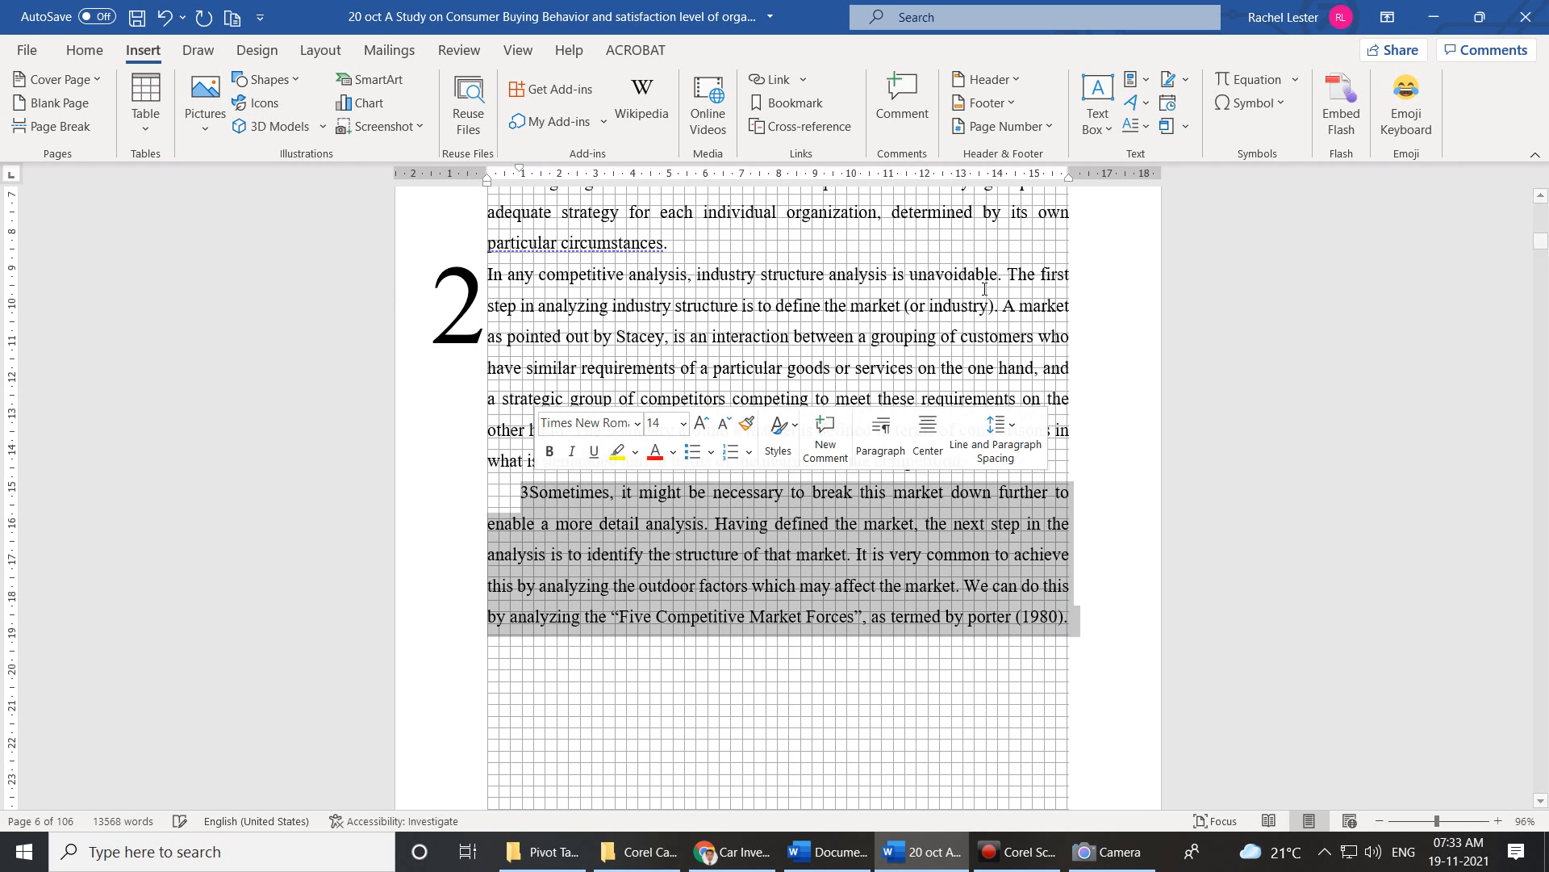
left_click(1146, 128)
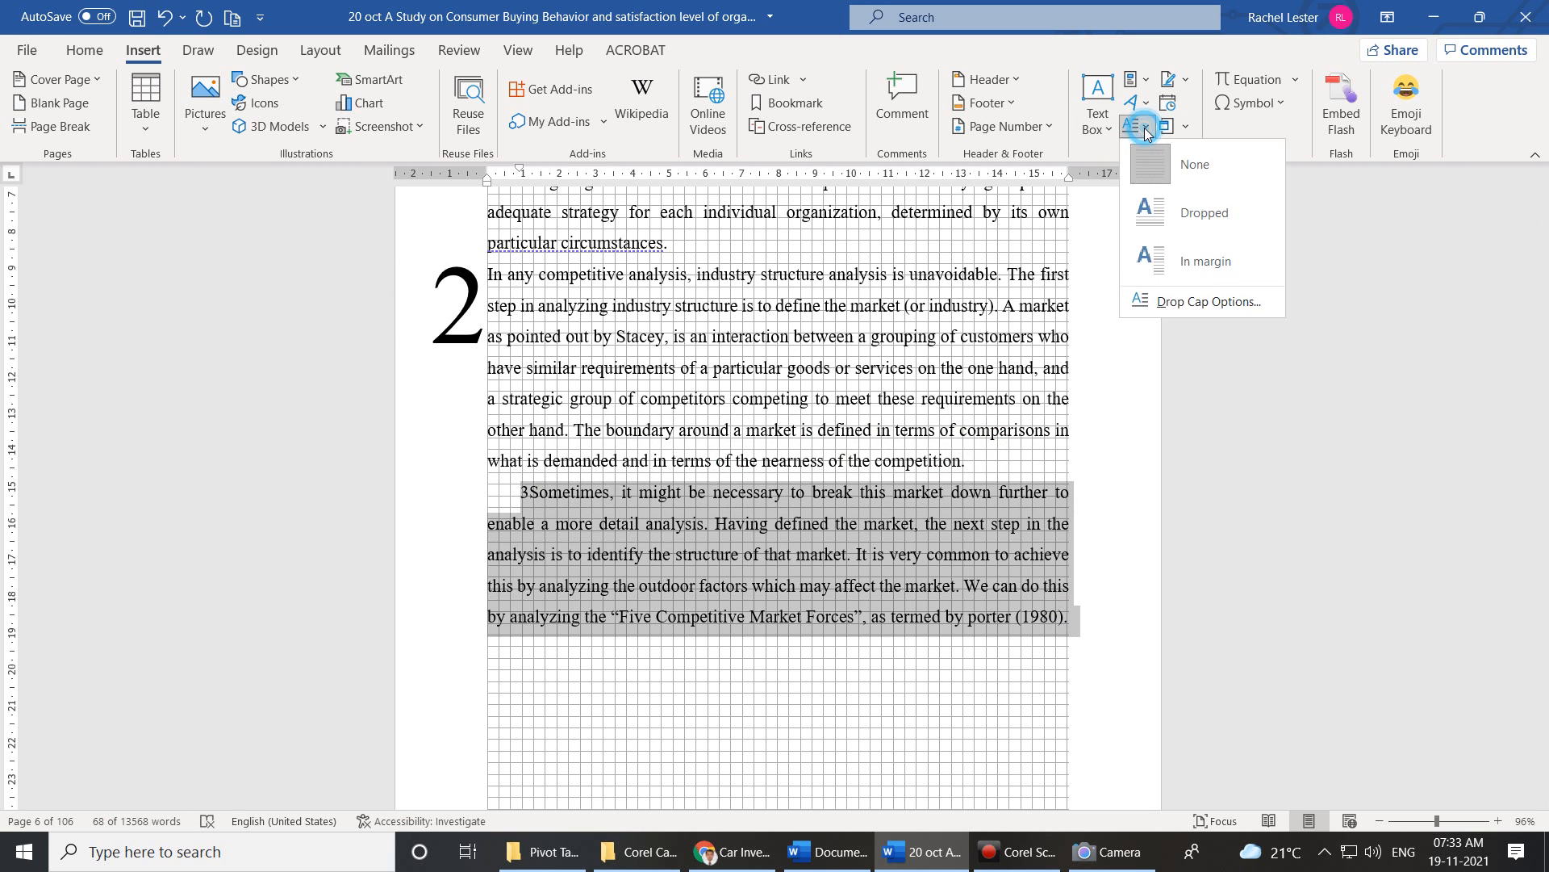
left_click(1164, 268)
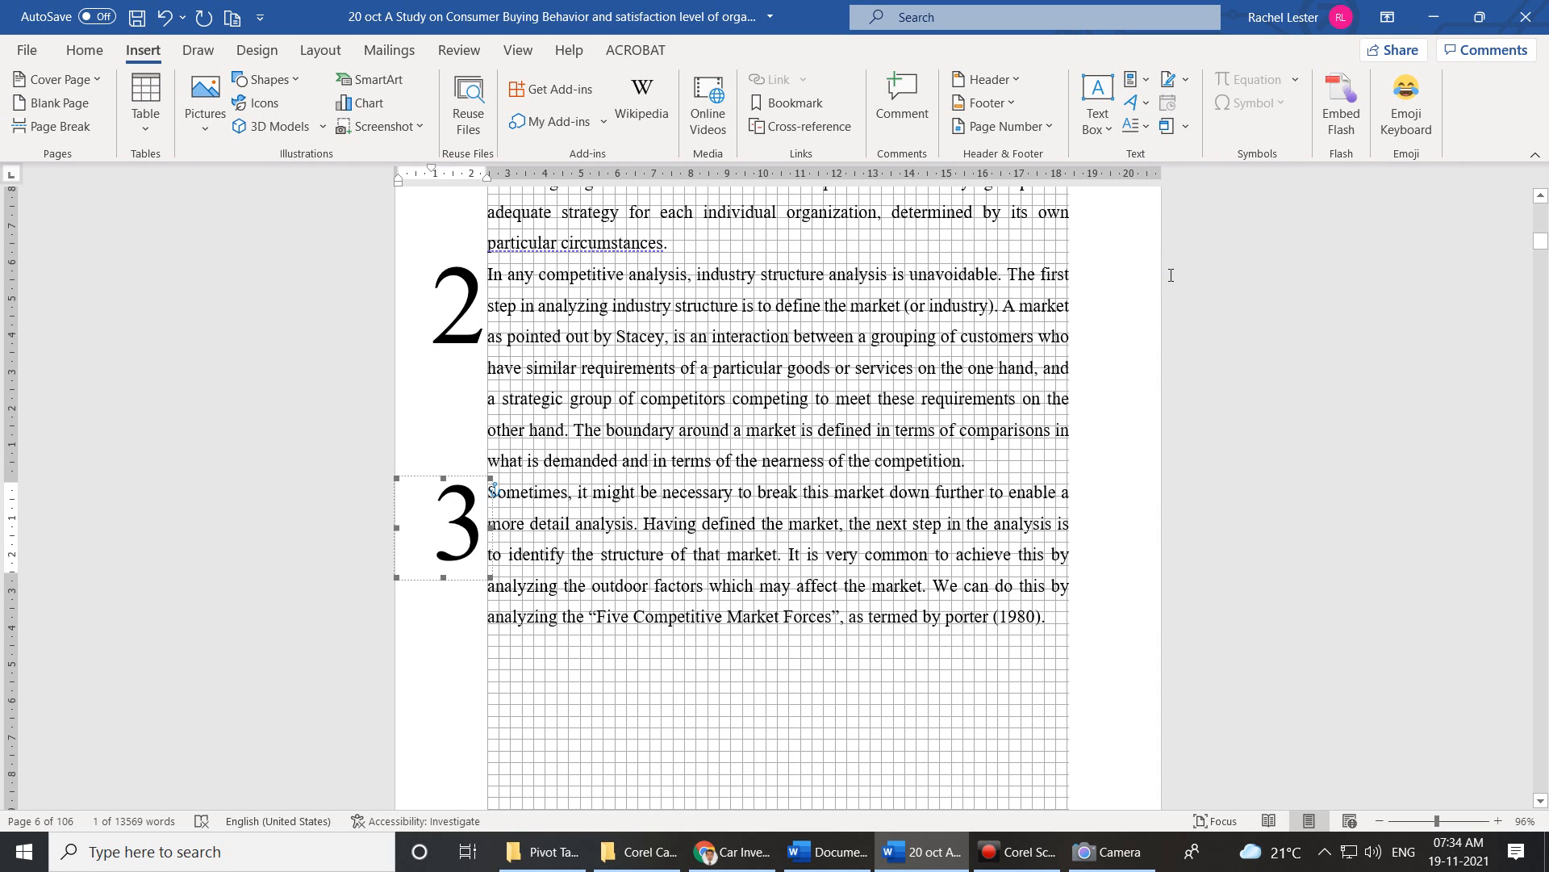
Preview the Drop Cap Options dialog, cancel it unchanged, and reopen the Drop Cap menu.
scroll(1411, 432, "up", 3)
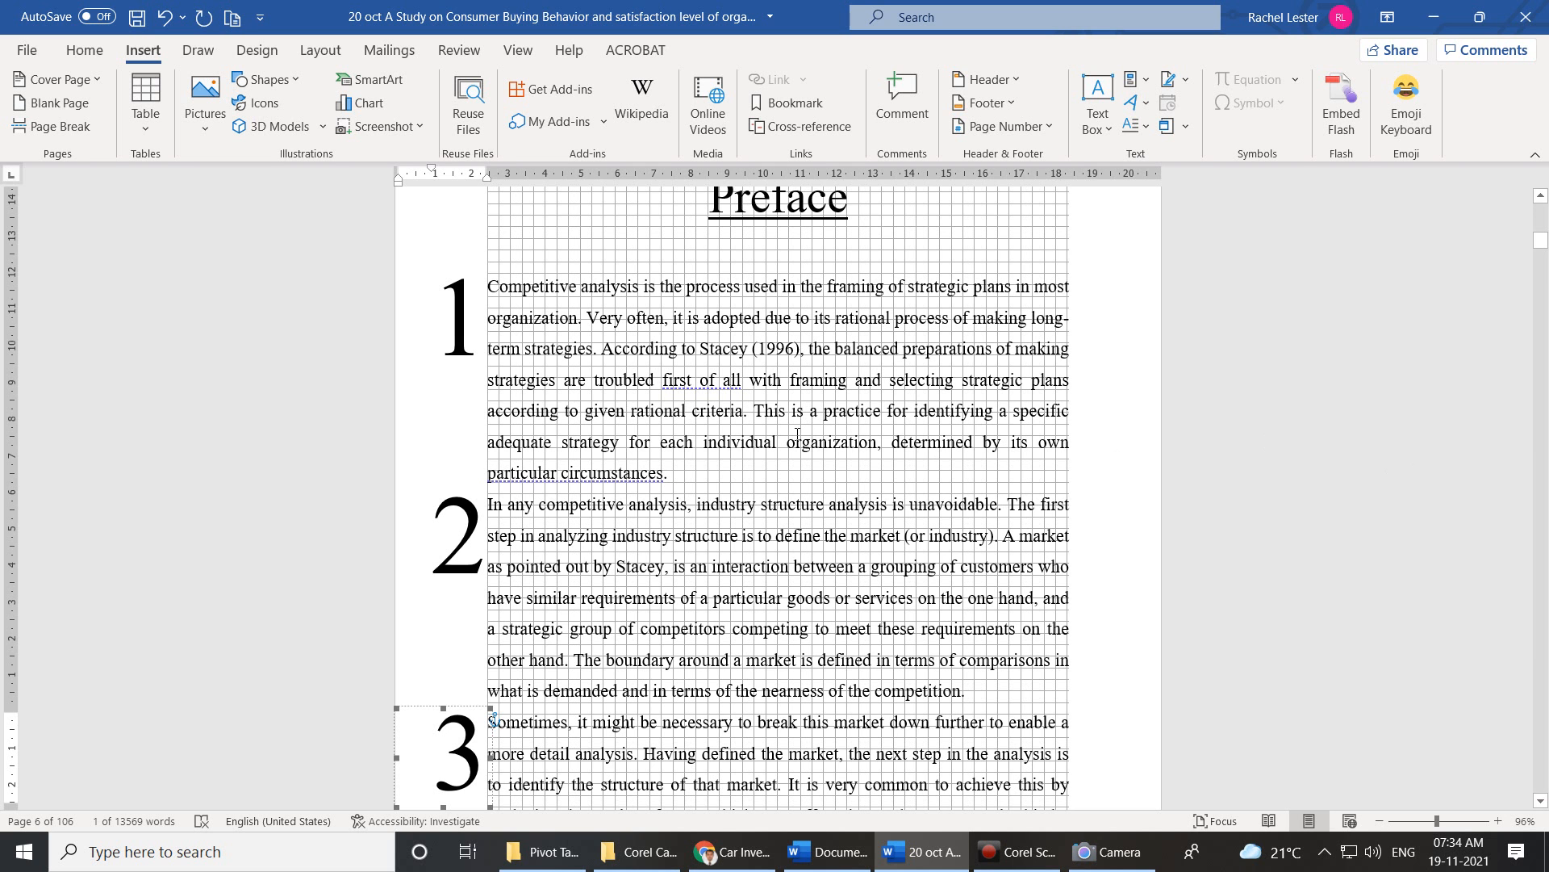
scroll(797, 434, "up", 1)
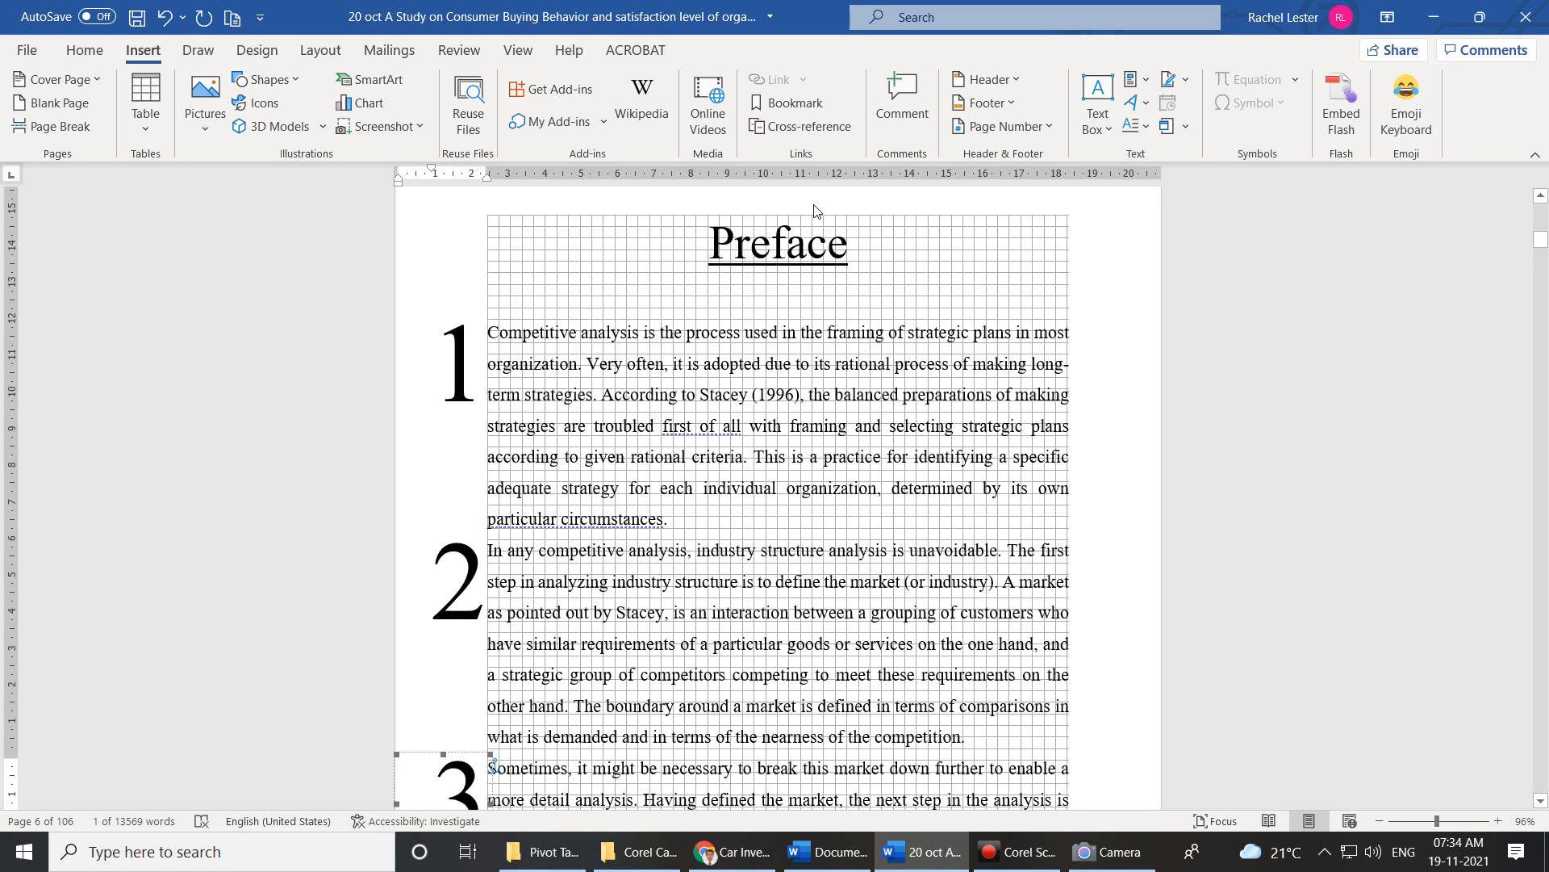
left_click(1150, 126)
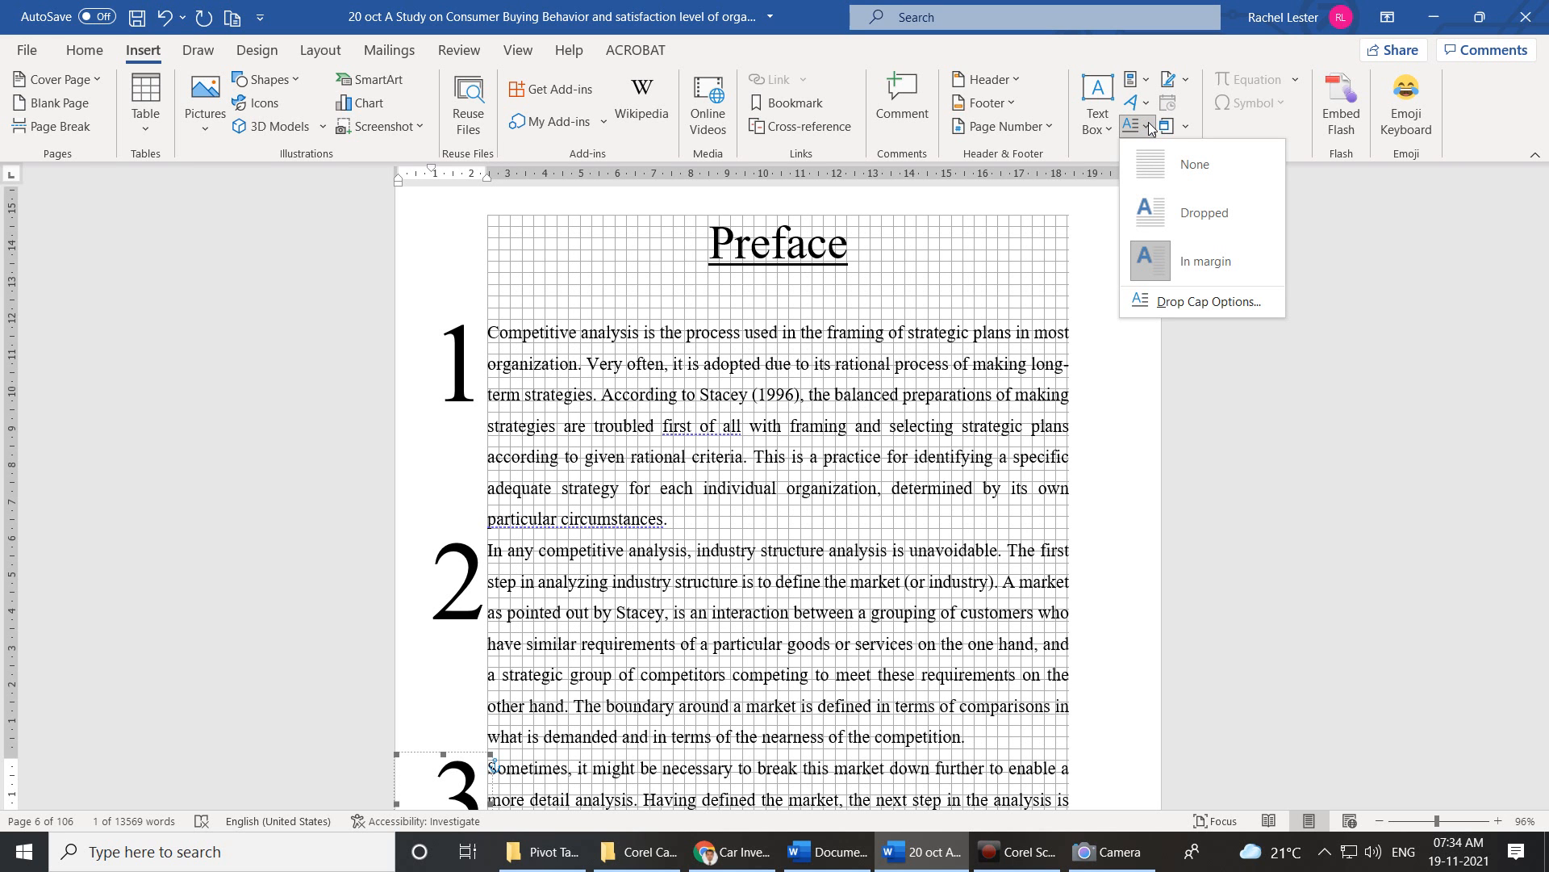
left_click(1203, 303)
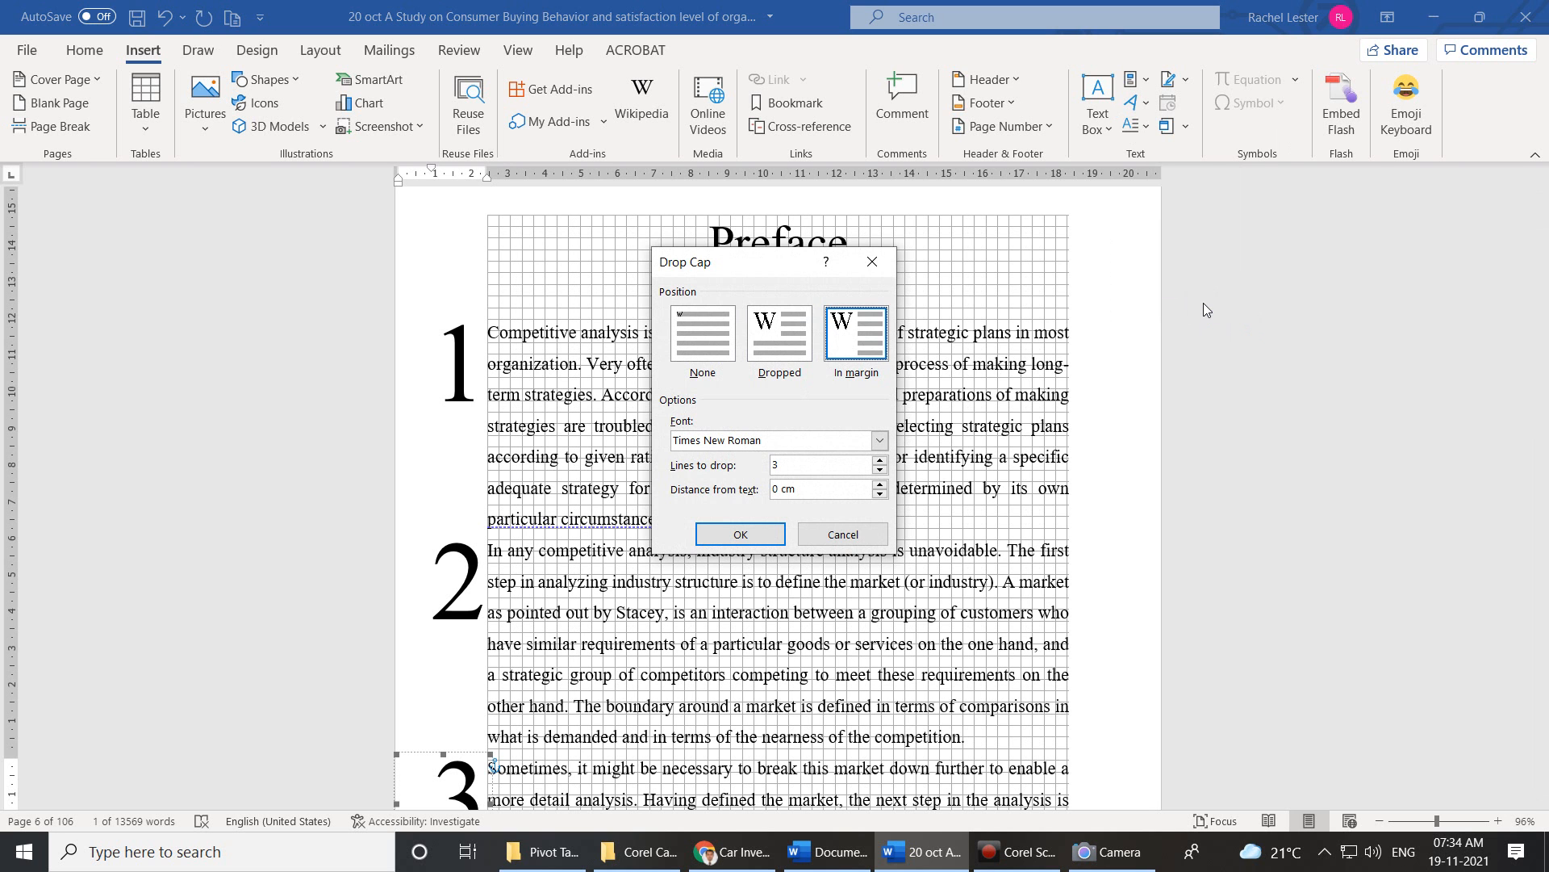
left_click(885, 267)
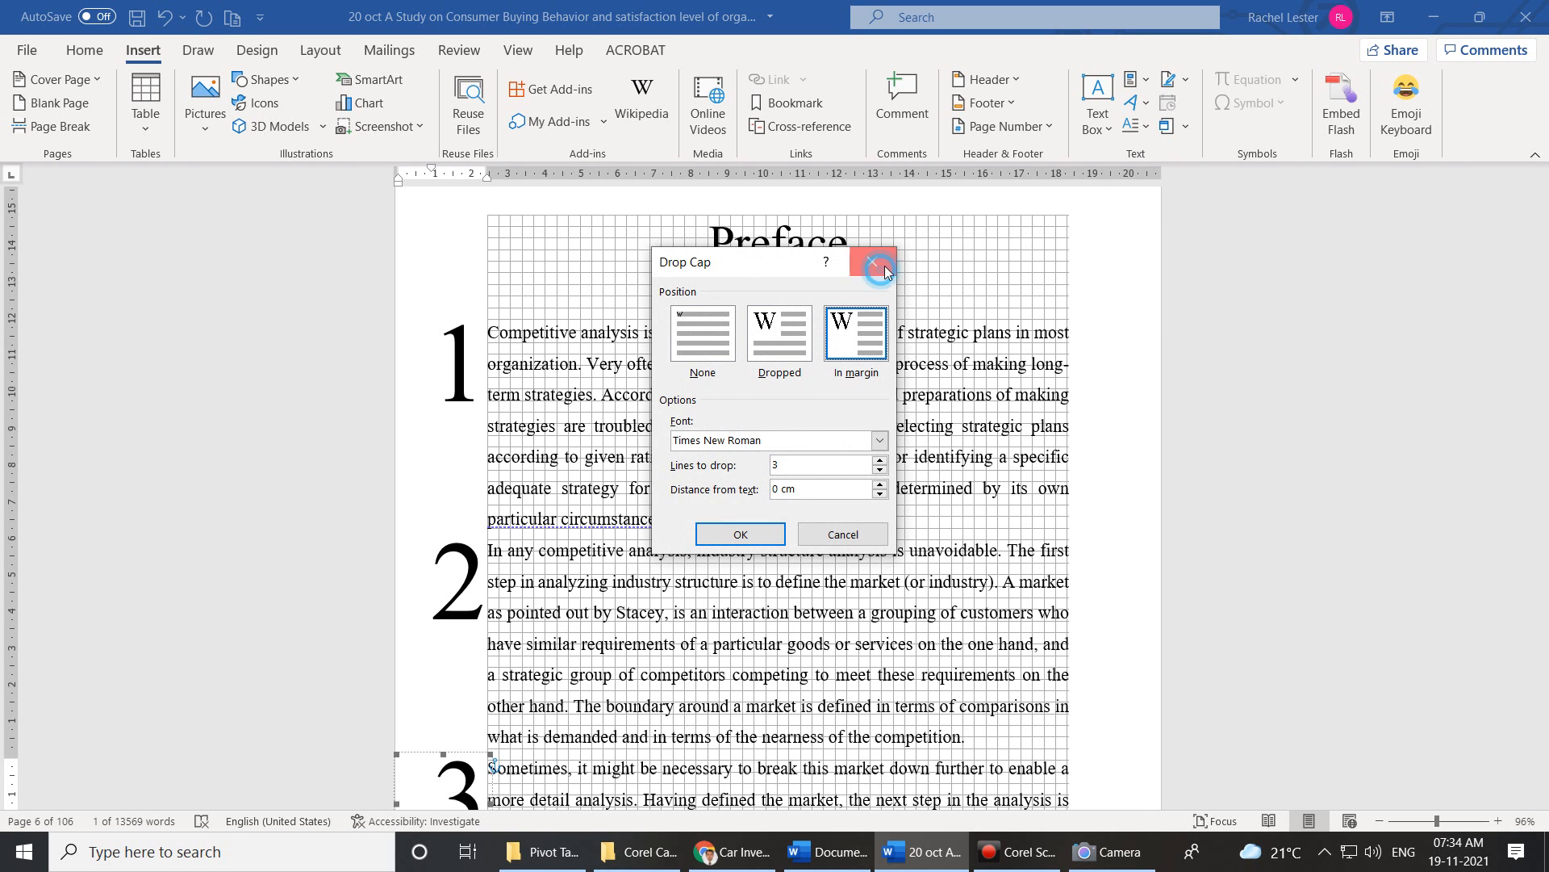
left_click(1053, 129)
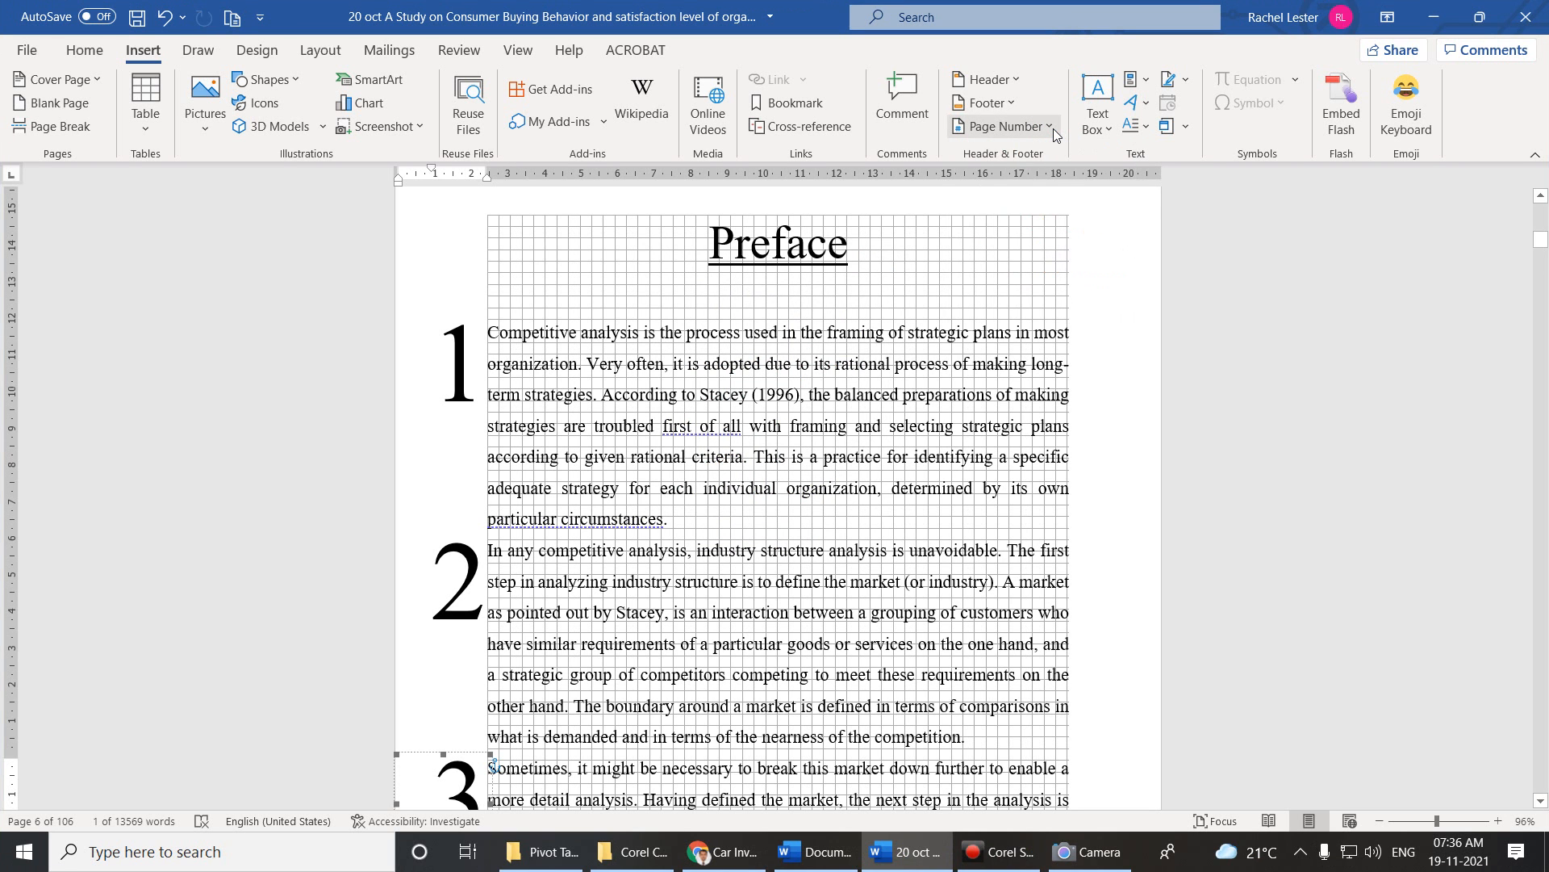
scroll(729, 428, "down", 1)
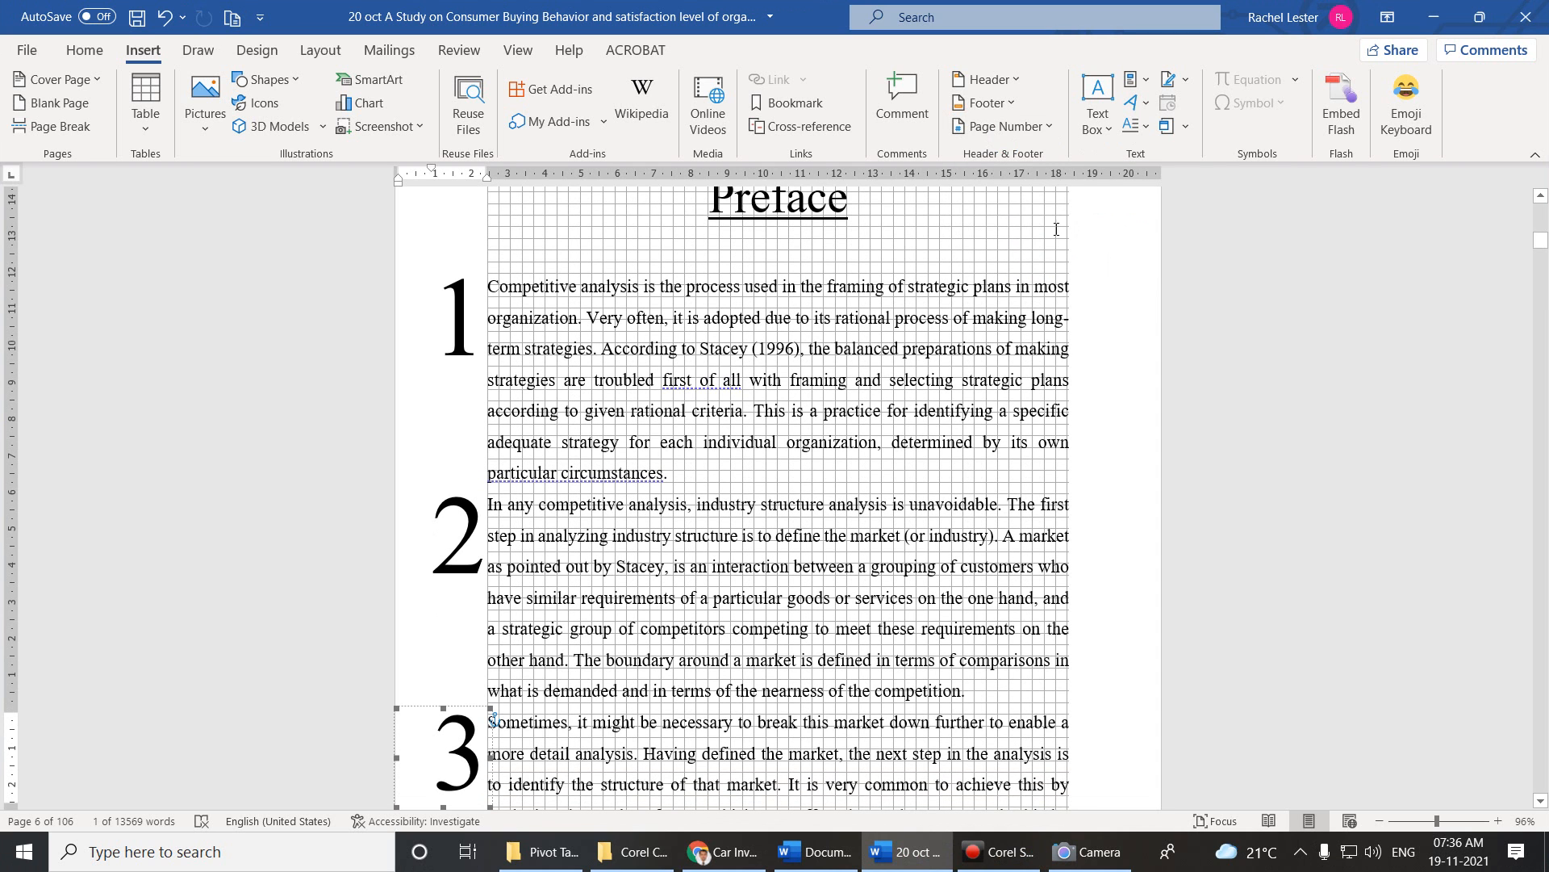
left_click(1139, 134)
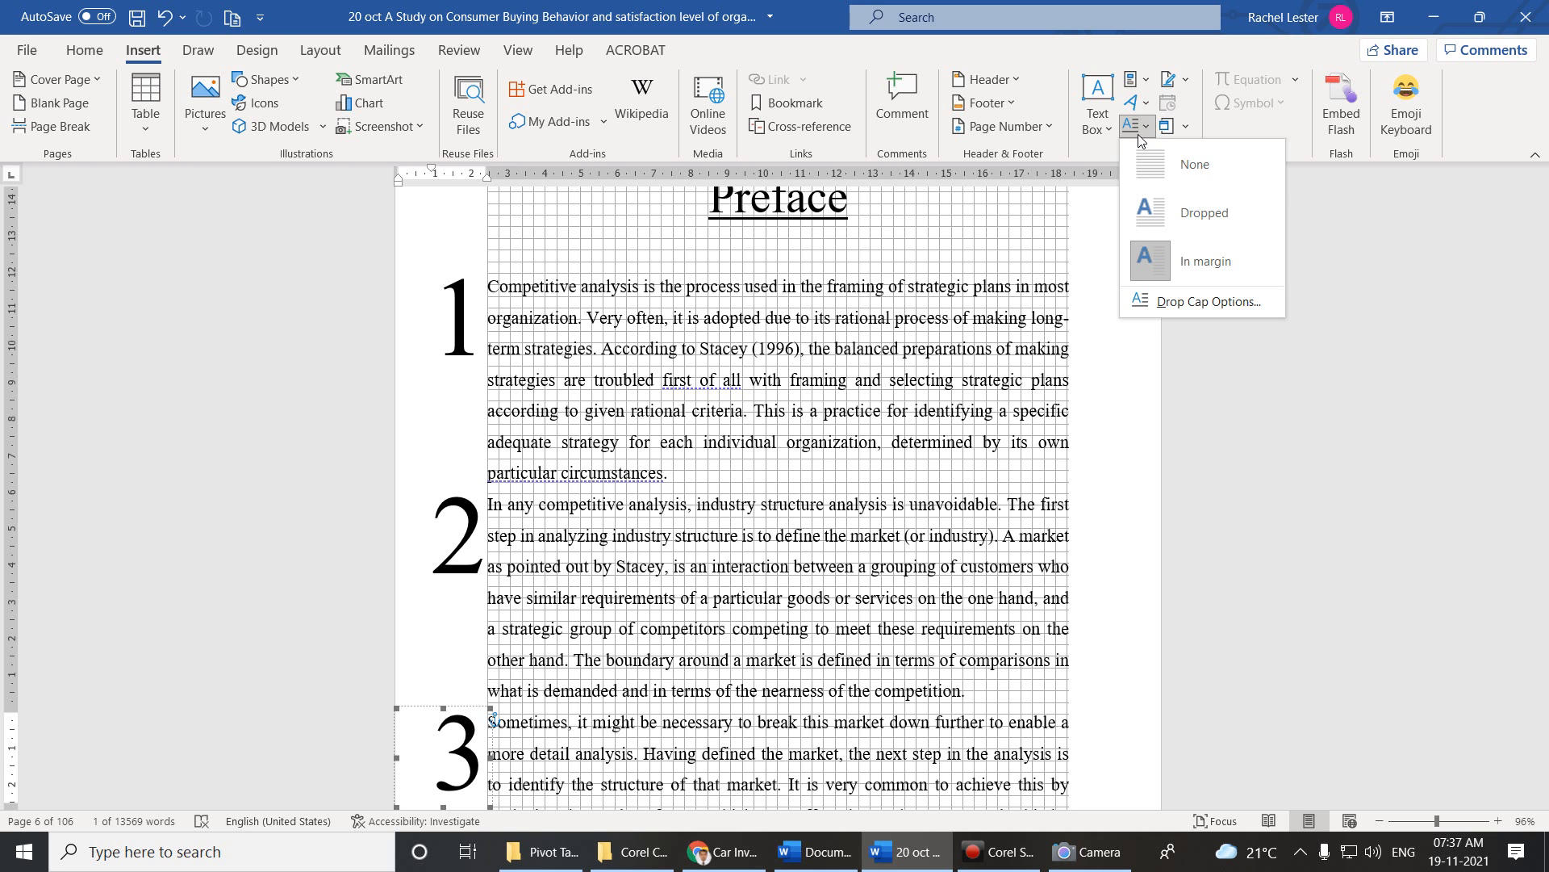
Set the numeral 3 drop cap to Urdu Typesetting font with 2 lines to drop.
left_click(1249, 304)
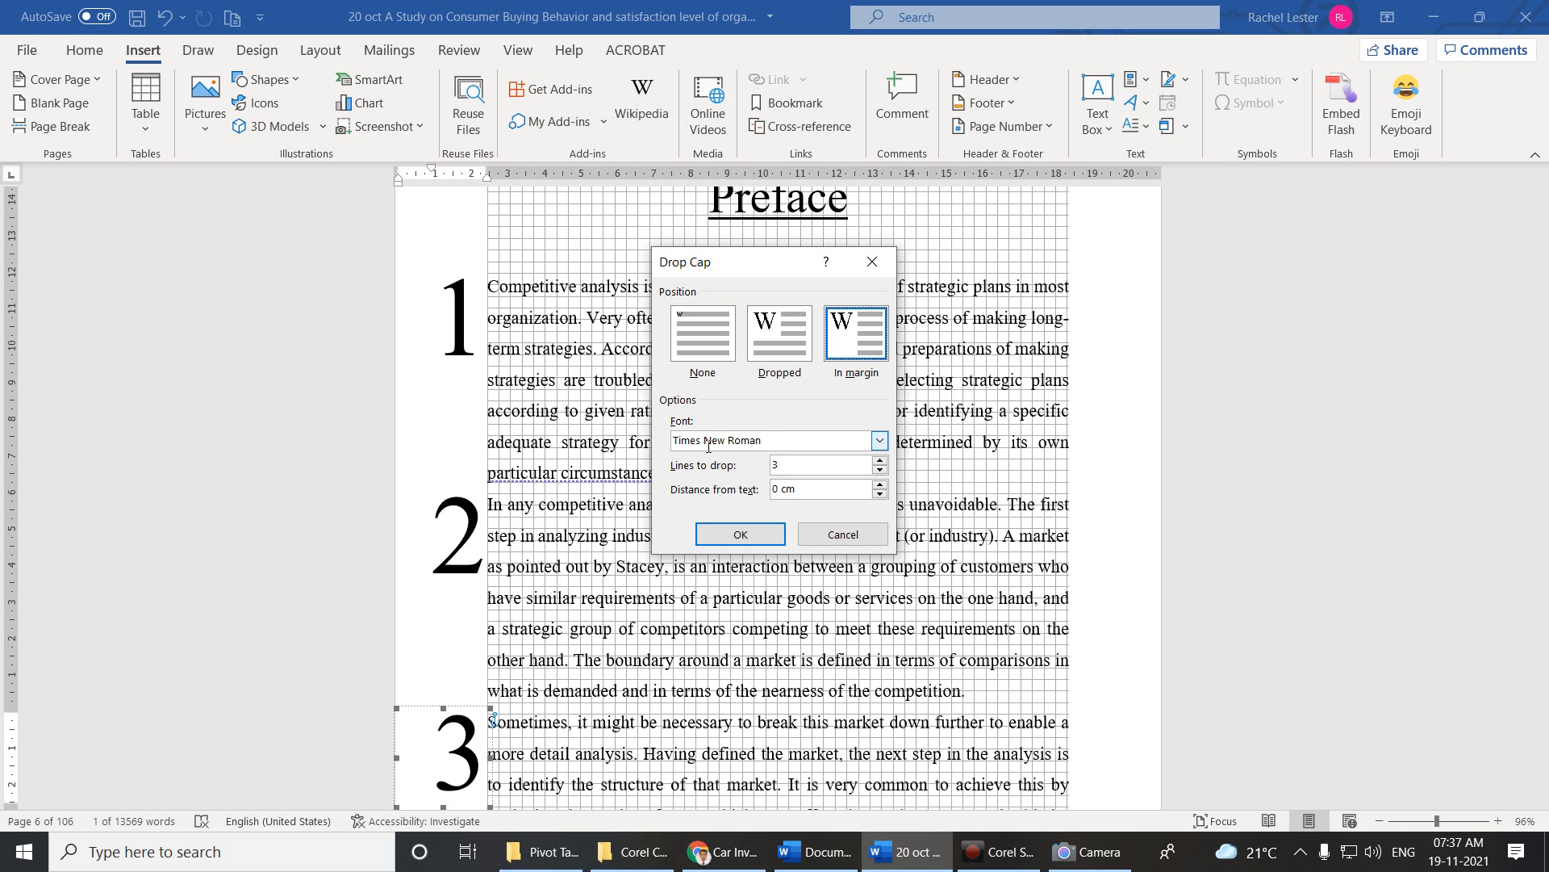
left_click(879, 441)
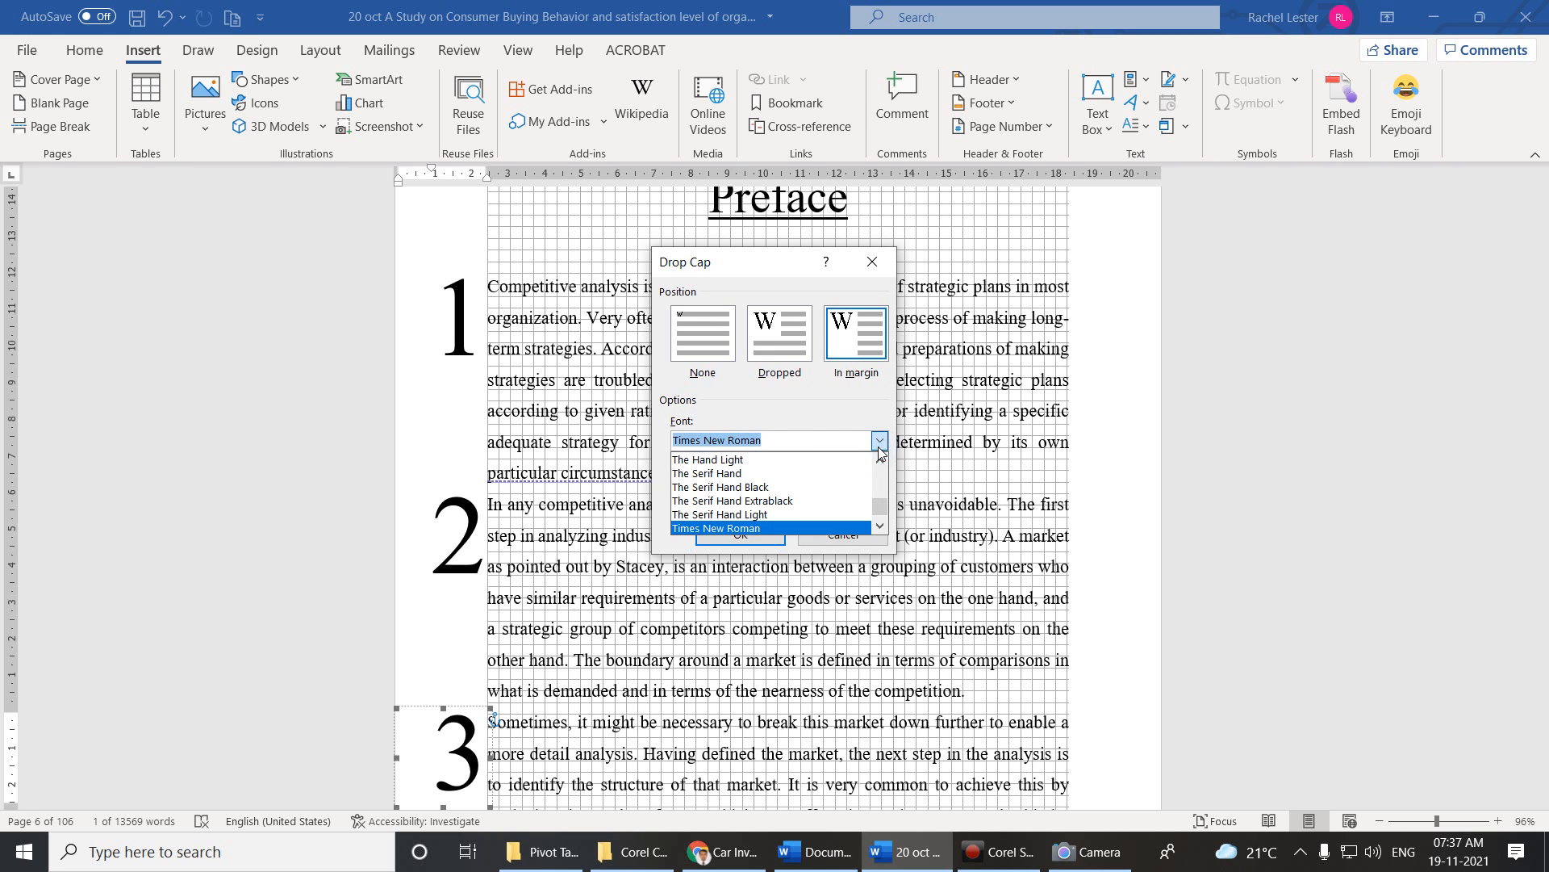
scroll(807, 485, "down", 6)
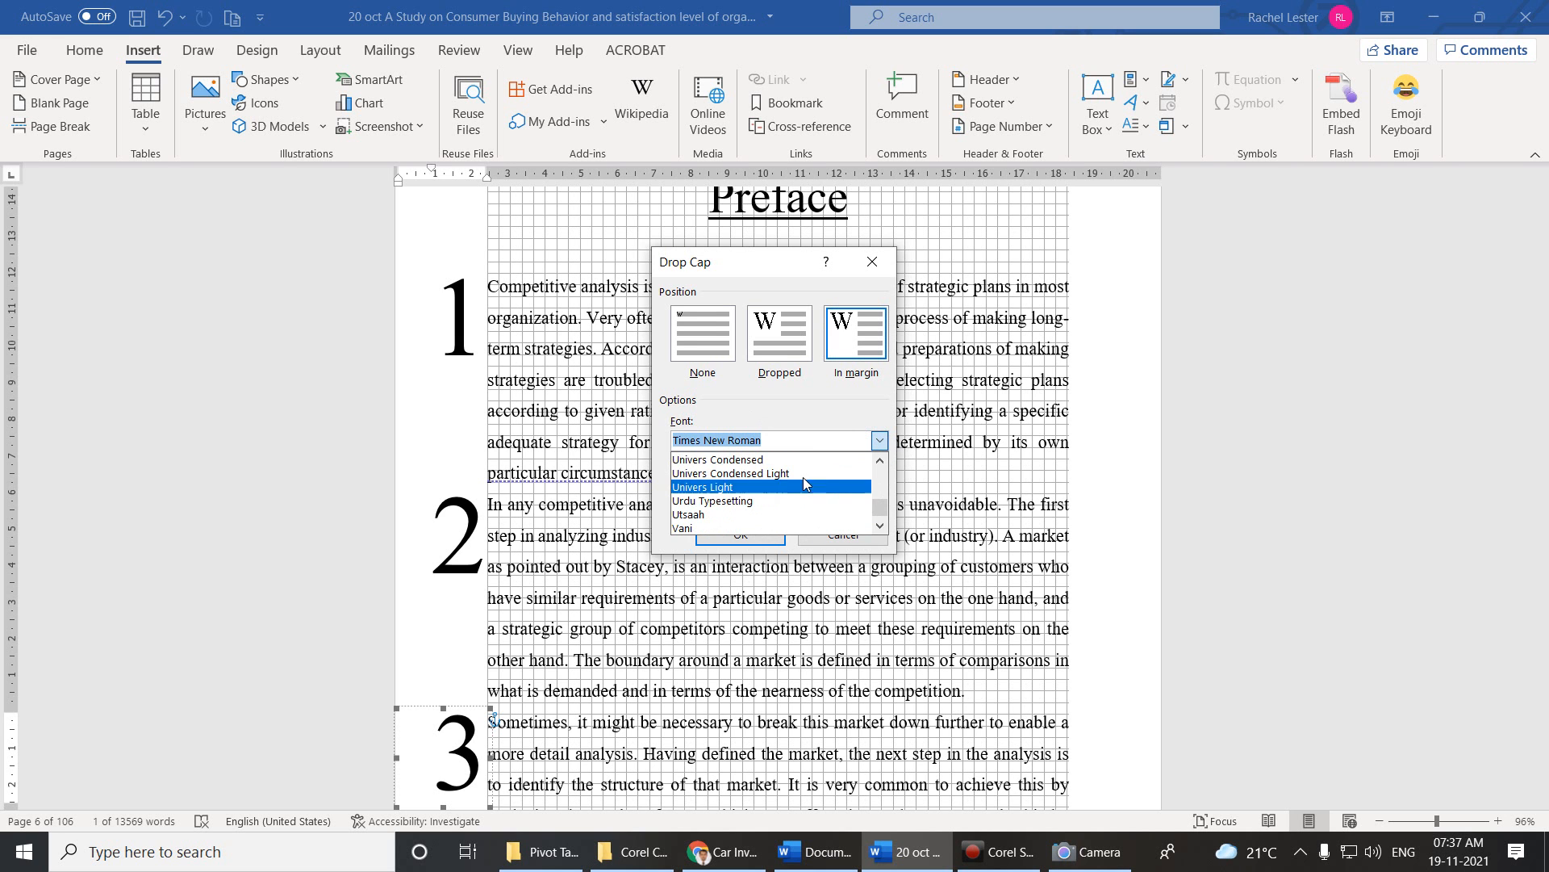
left_click(754, 500)
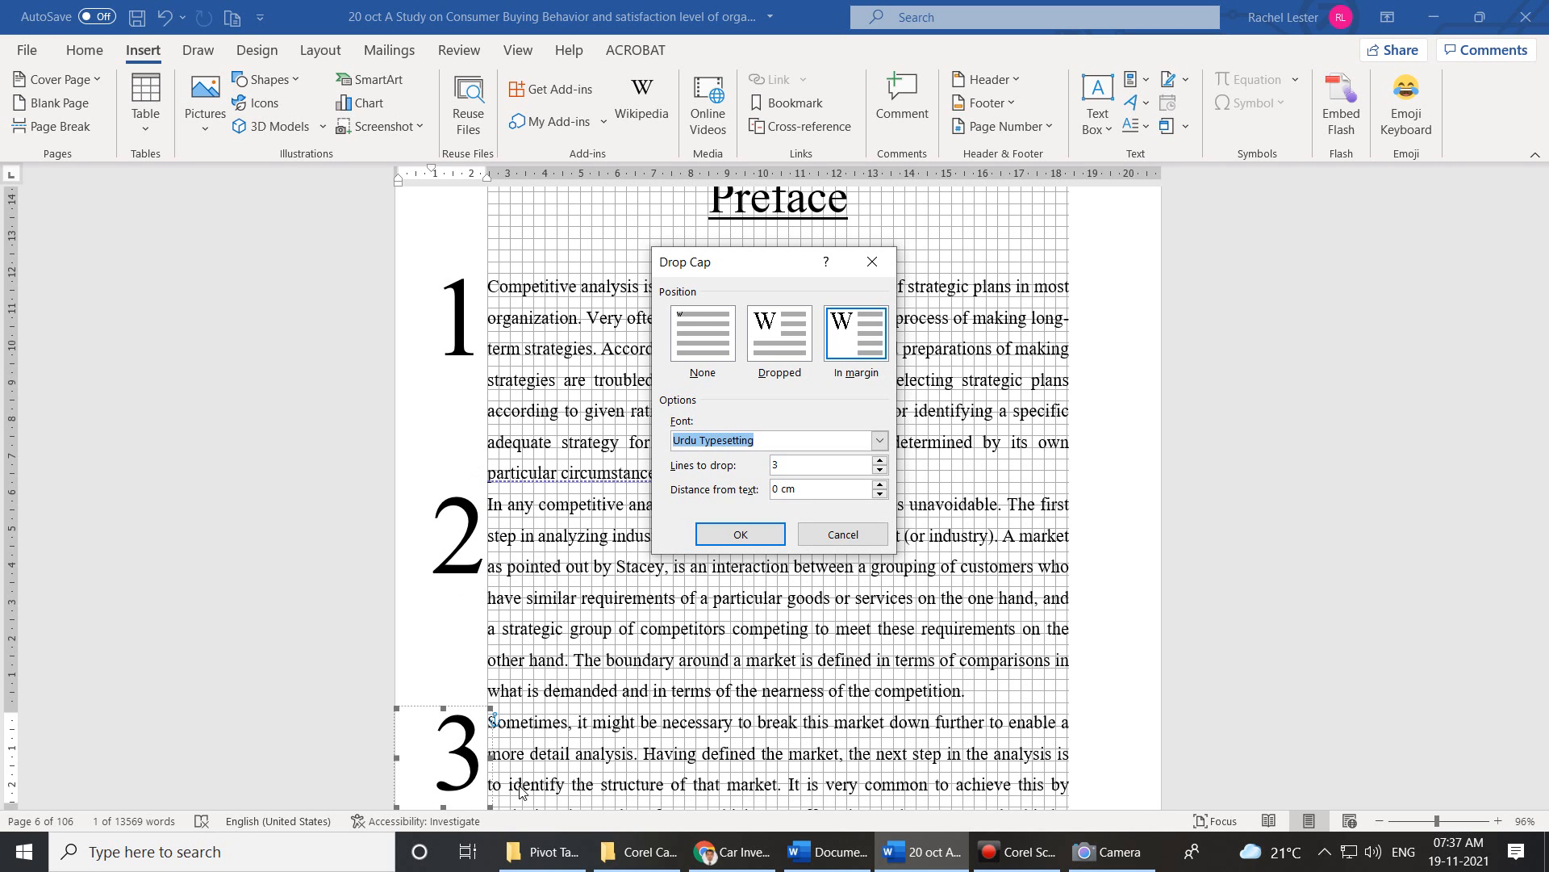
left_click(879, 471)
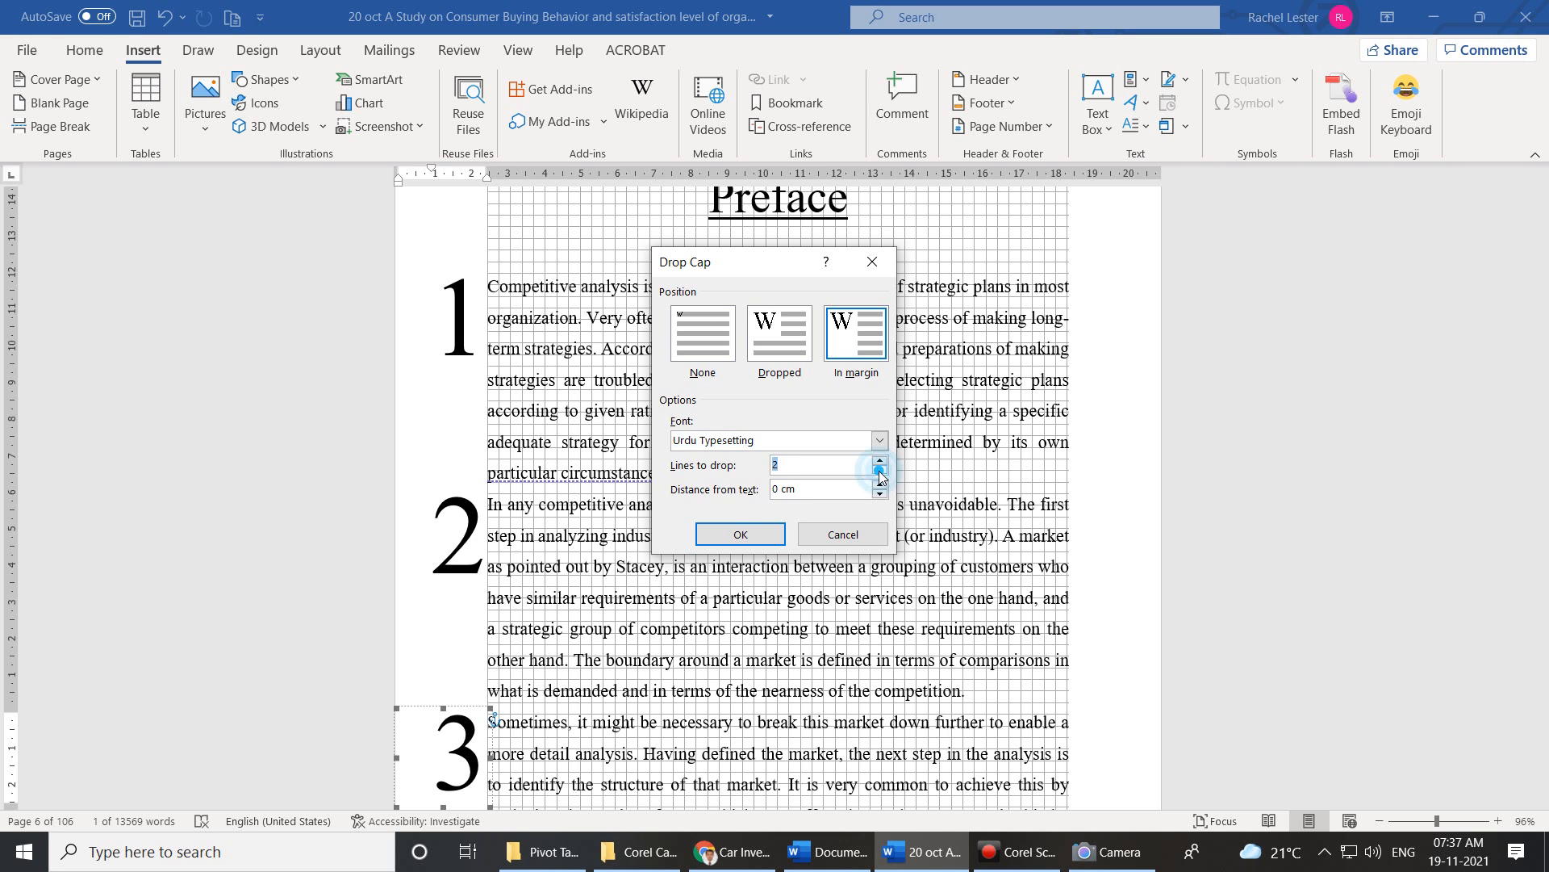
left_click(760, 539)
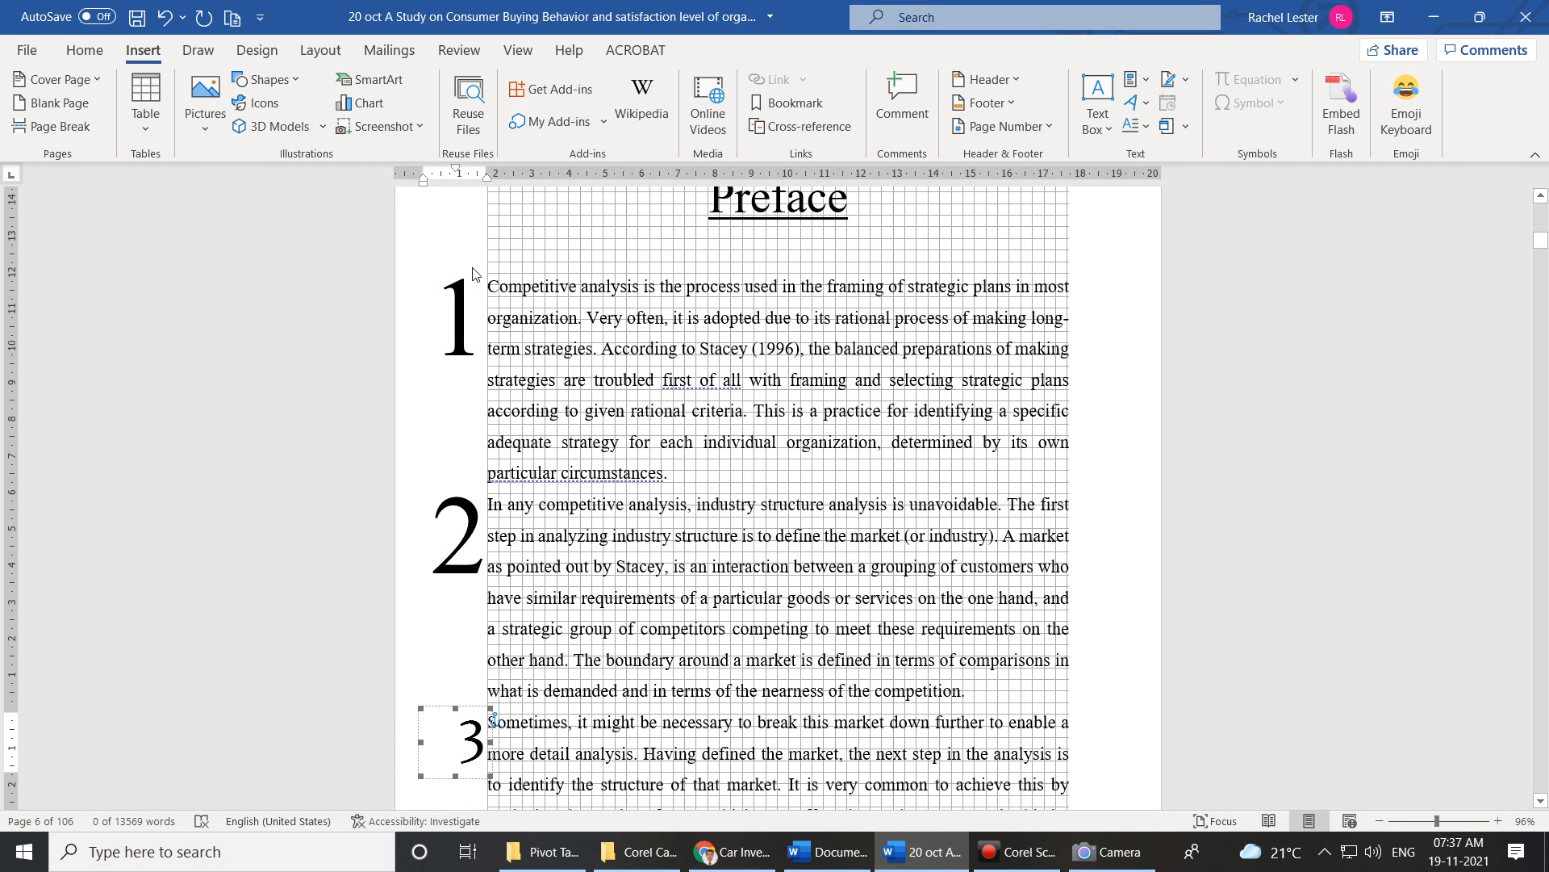
Reduce the second paragraph's numeral 2 drop cap to 2 lines.
left_click(612, 535)
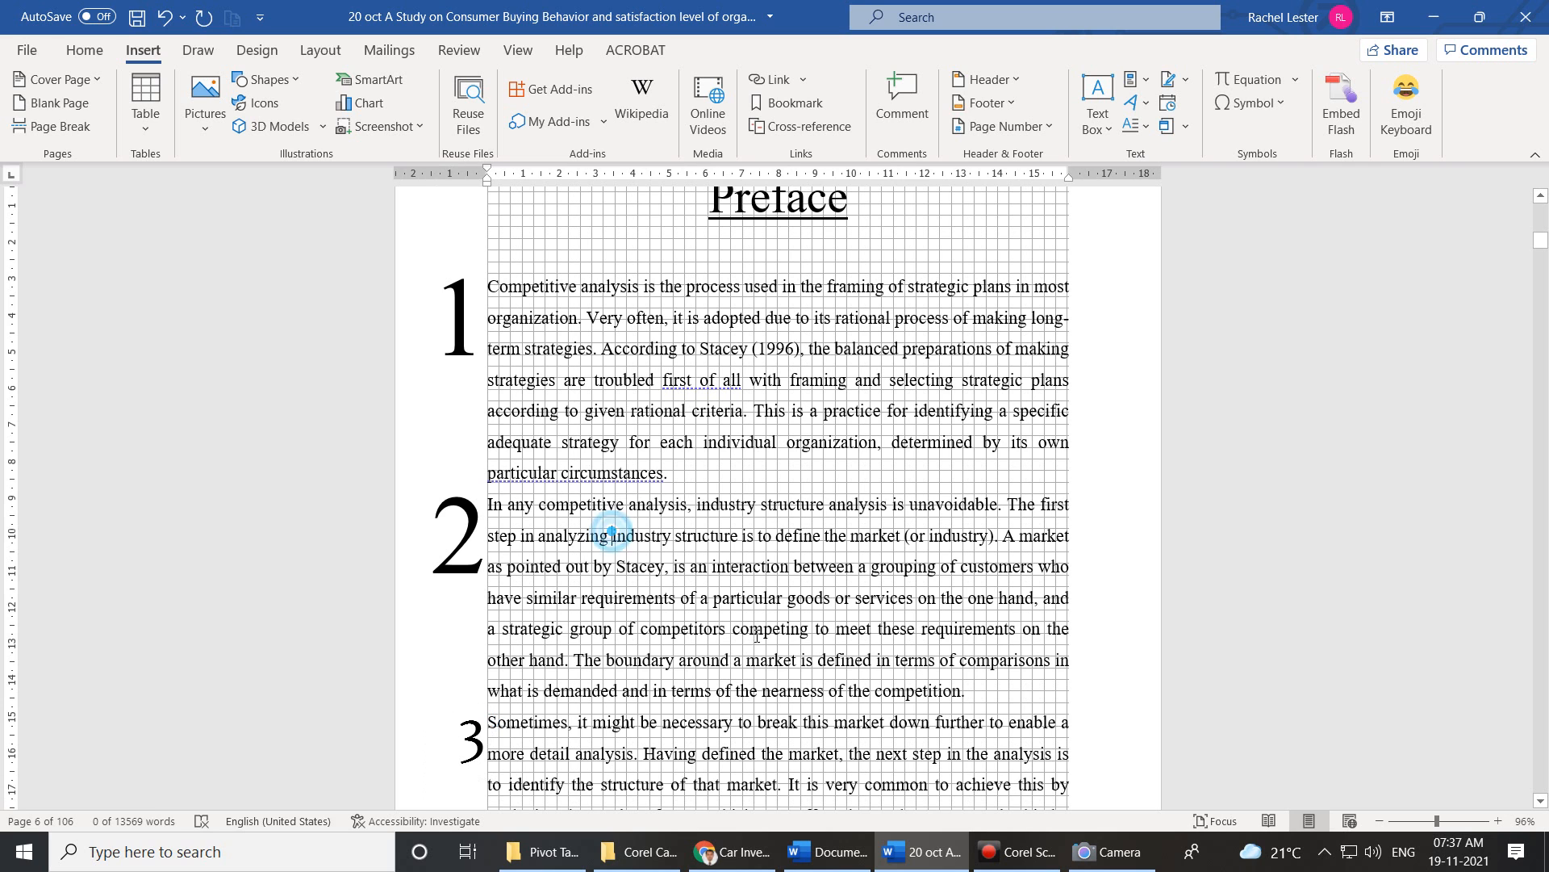
left_click(539, 504)
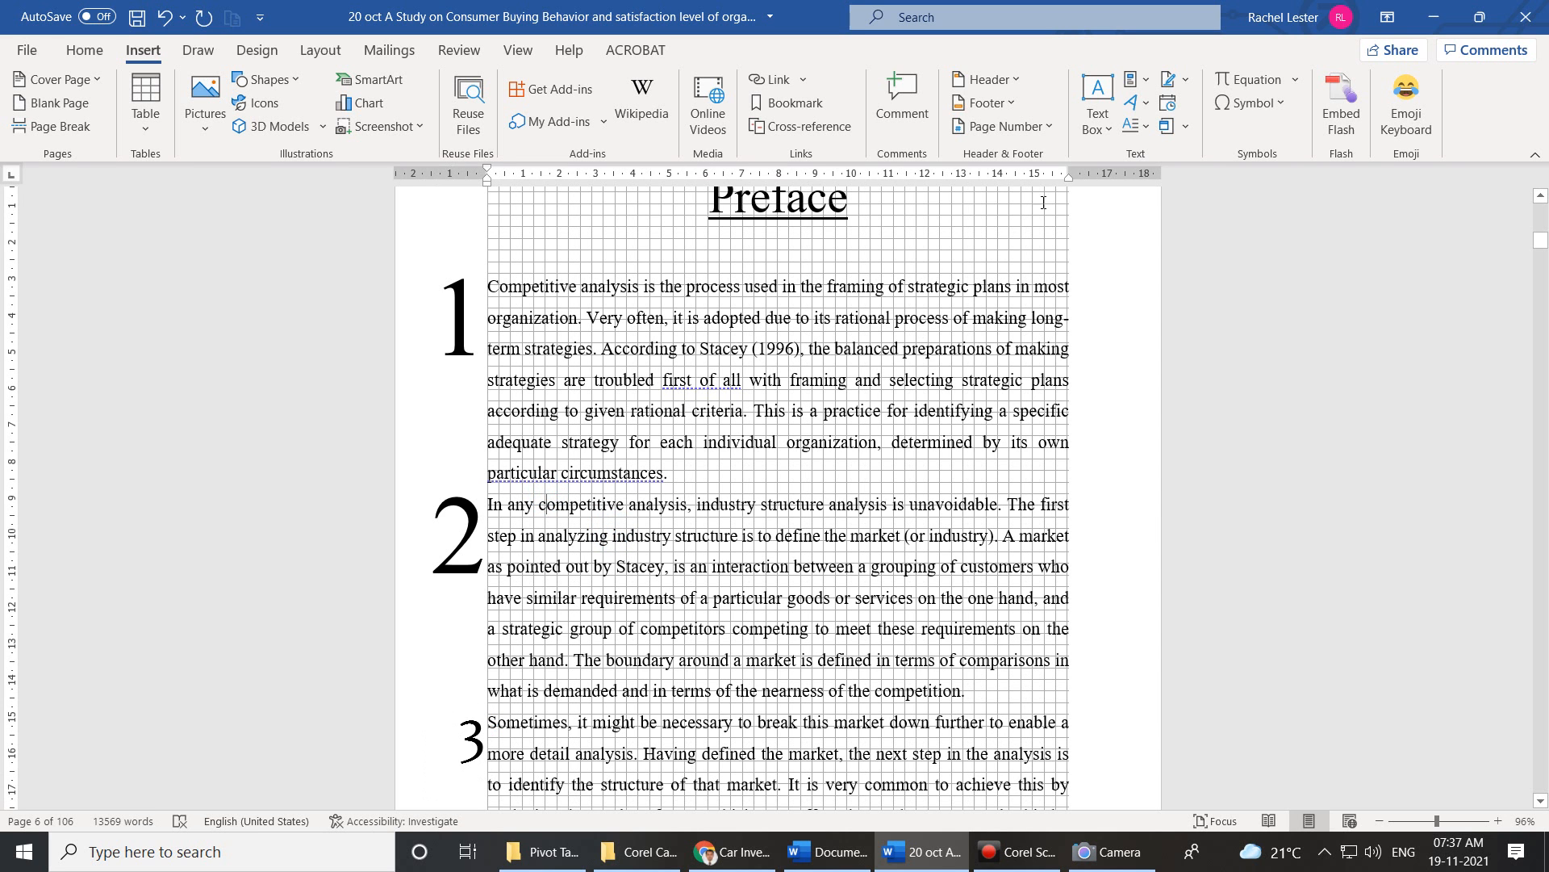
left_click(1138, 135)
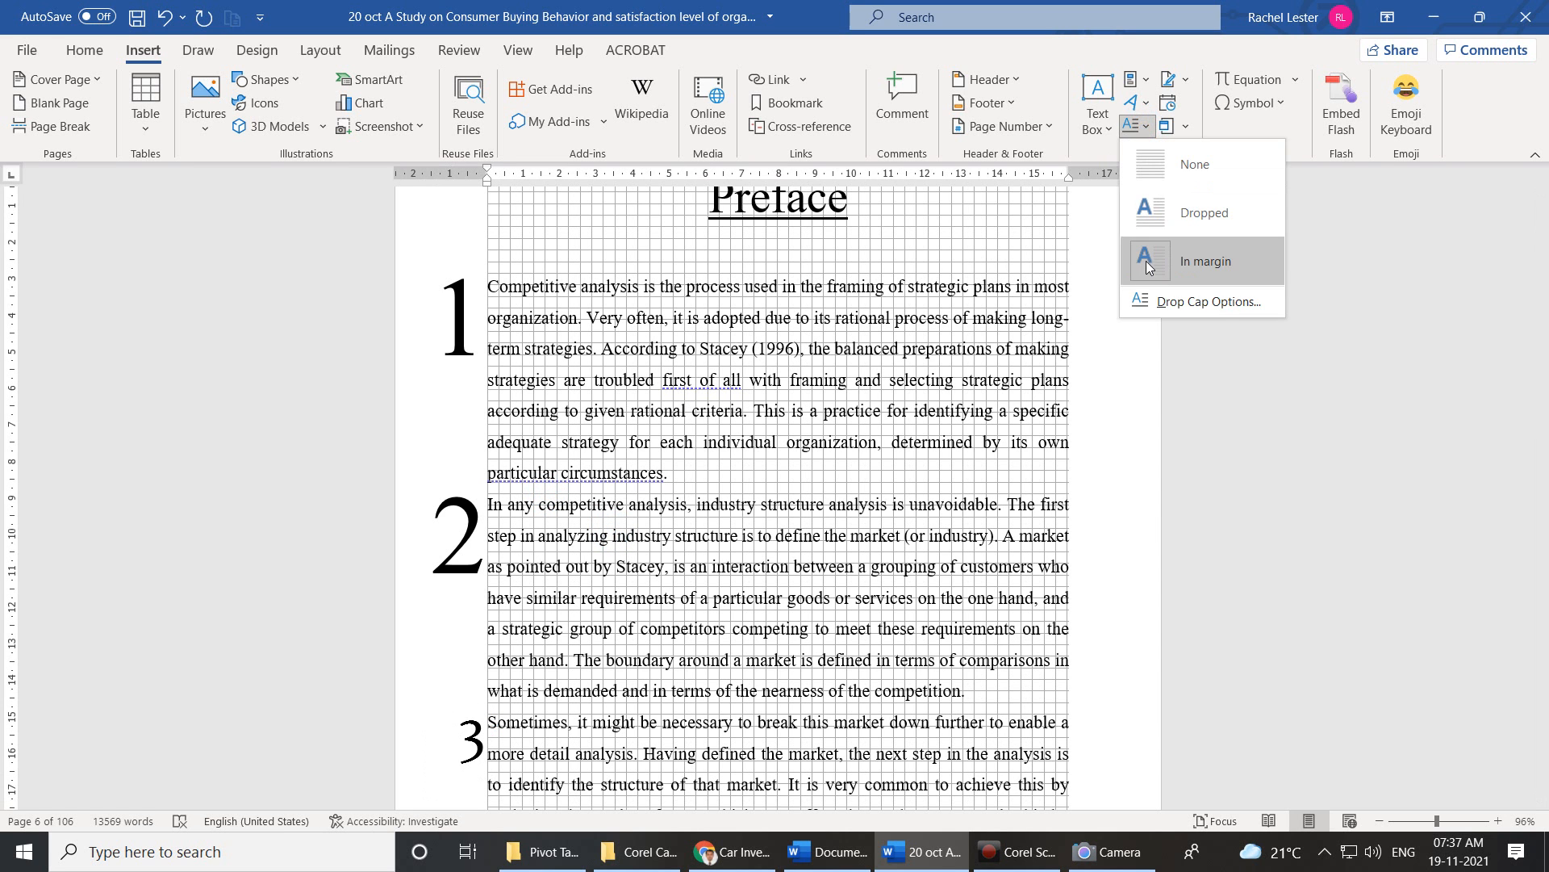
left_click(1151, 298)
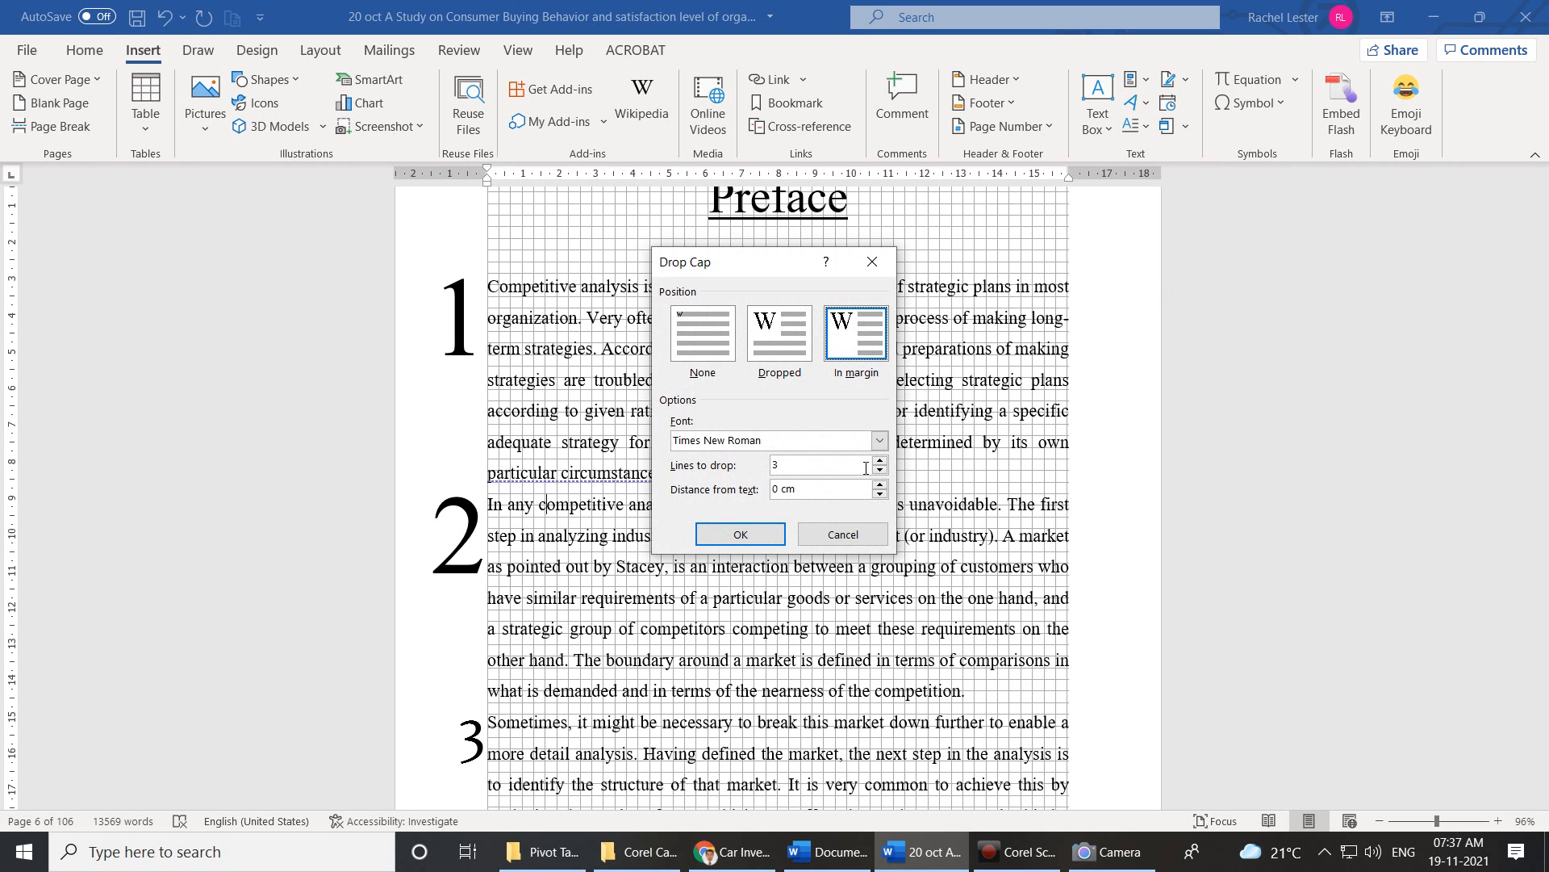
left_click(882, 470)
left_click(751, 532)
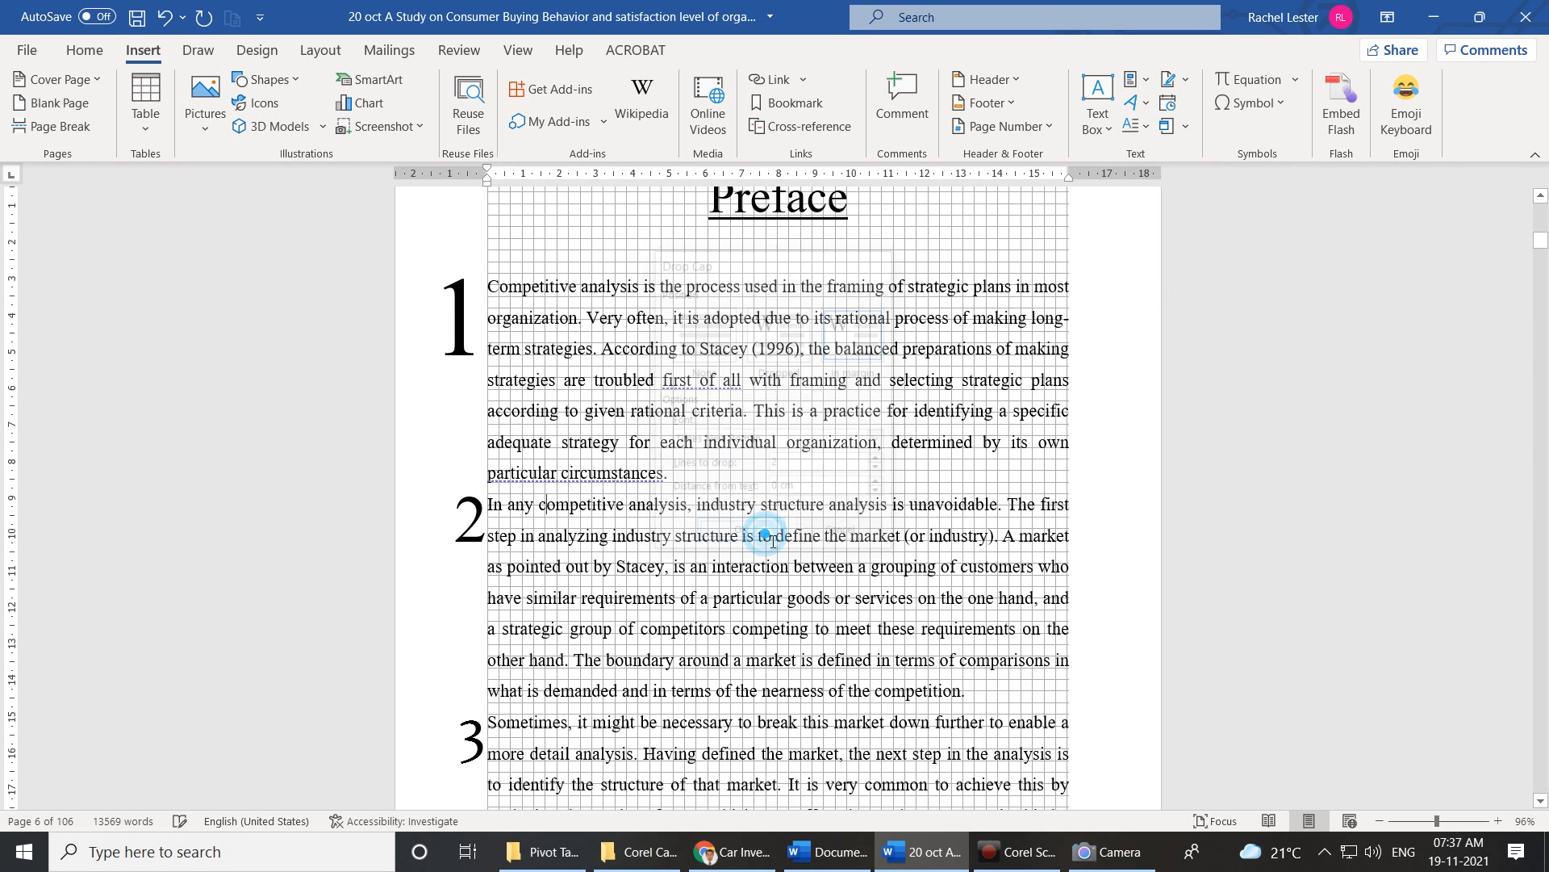
Reduce the first paragraph's numeral 1 drop cap to 2 lines.
left_click(580, 324)
left_click(1138, 127)
left_click(1170, 303)
left_click(879, 470)
left_click(763, 538)
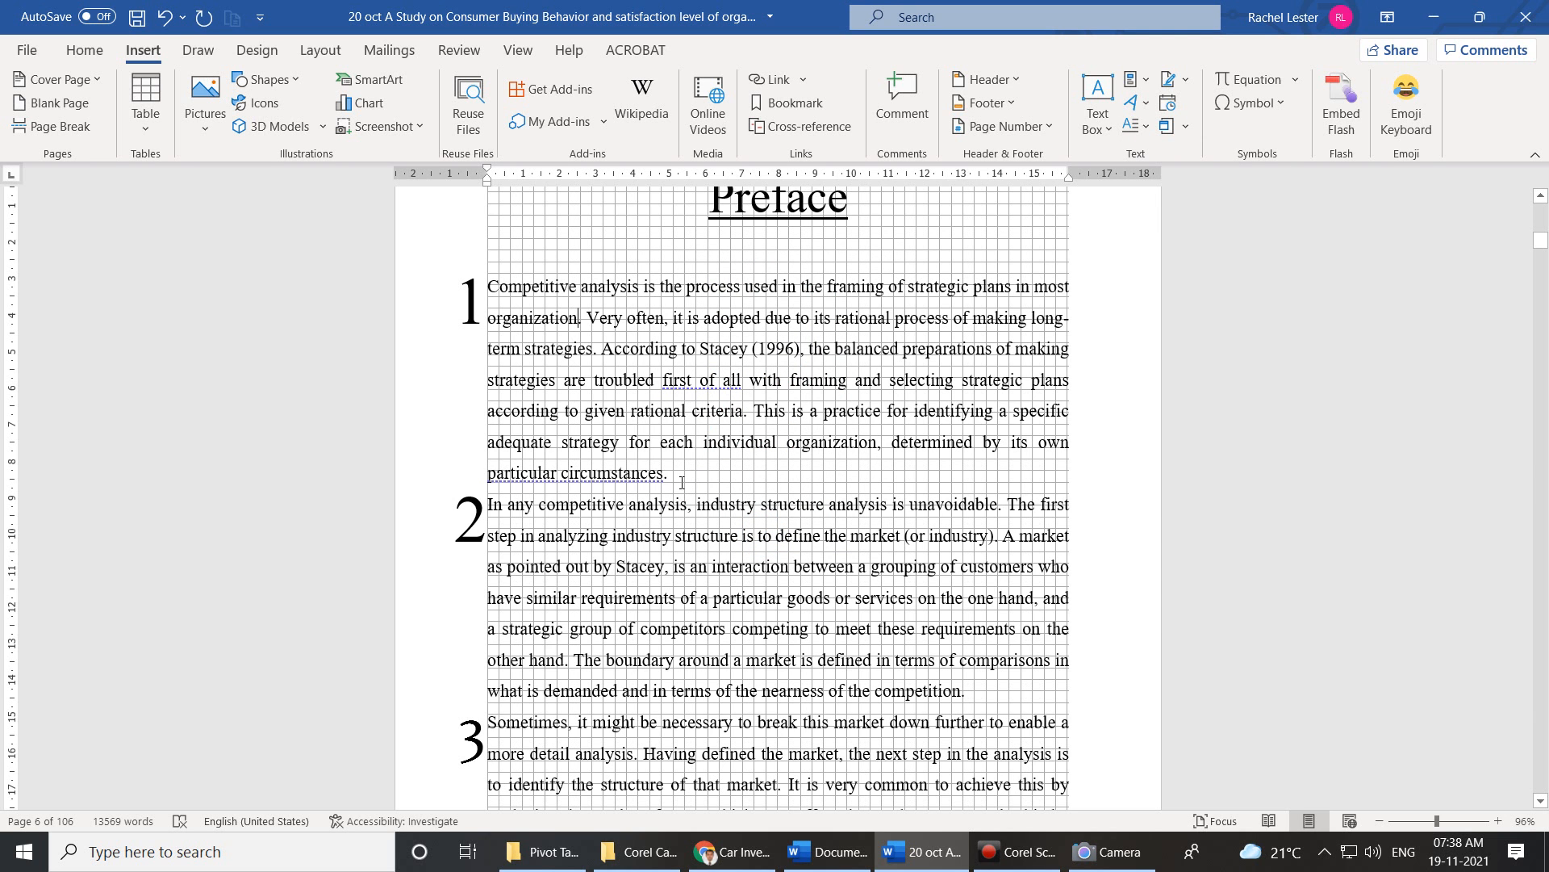
Change the Preface numeral 1 drop cap to The Serif Hand font and increase its lines.
left_click_drag(682, 483, 500, 302)
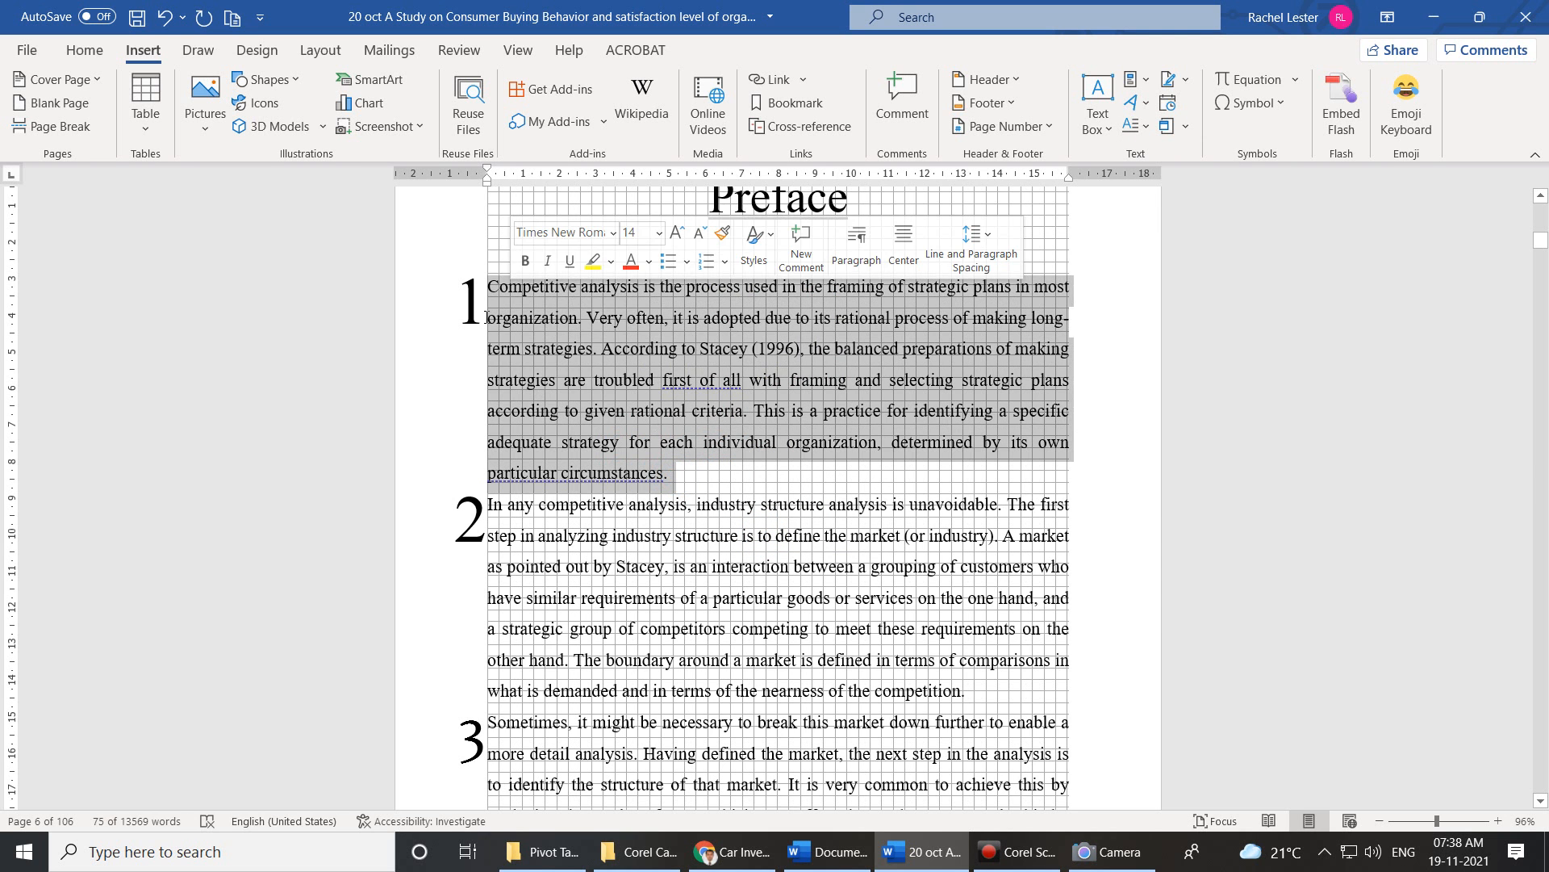
left_click(1138, 126)
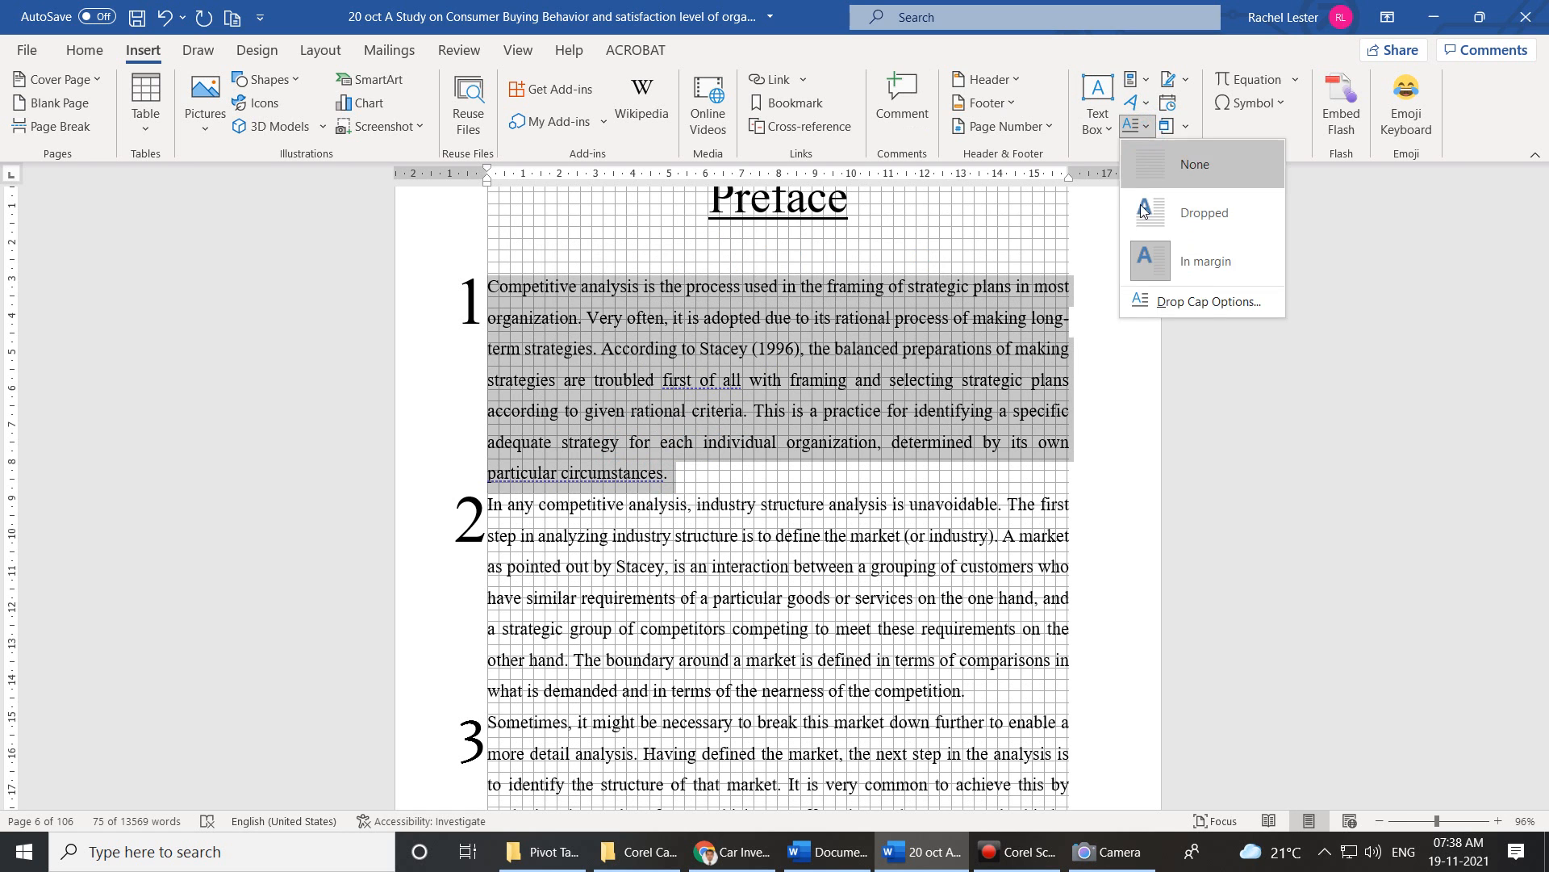
left_click(1155, 303)
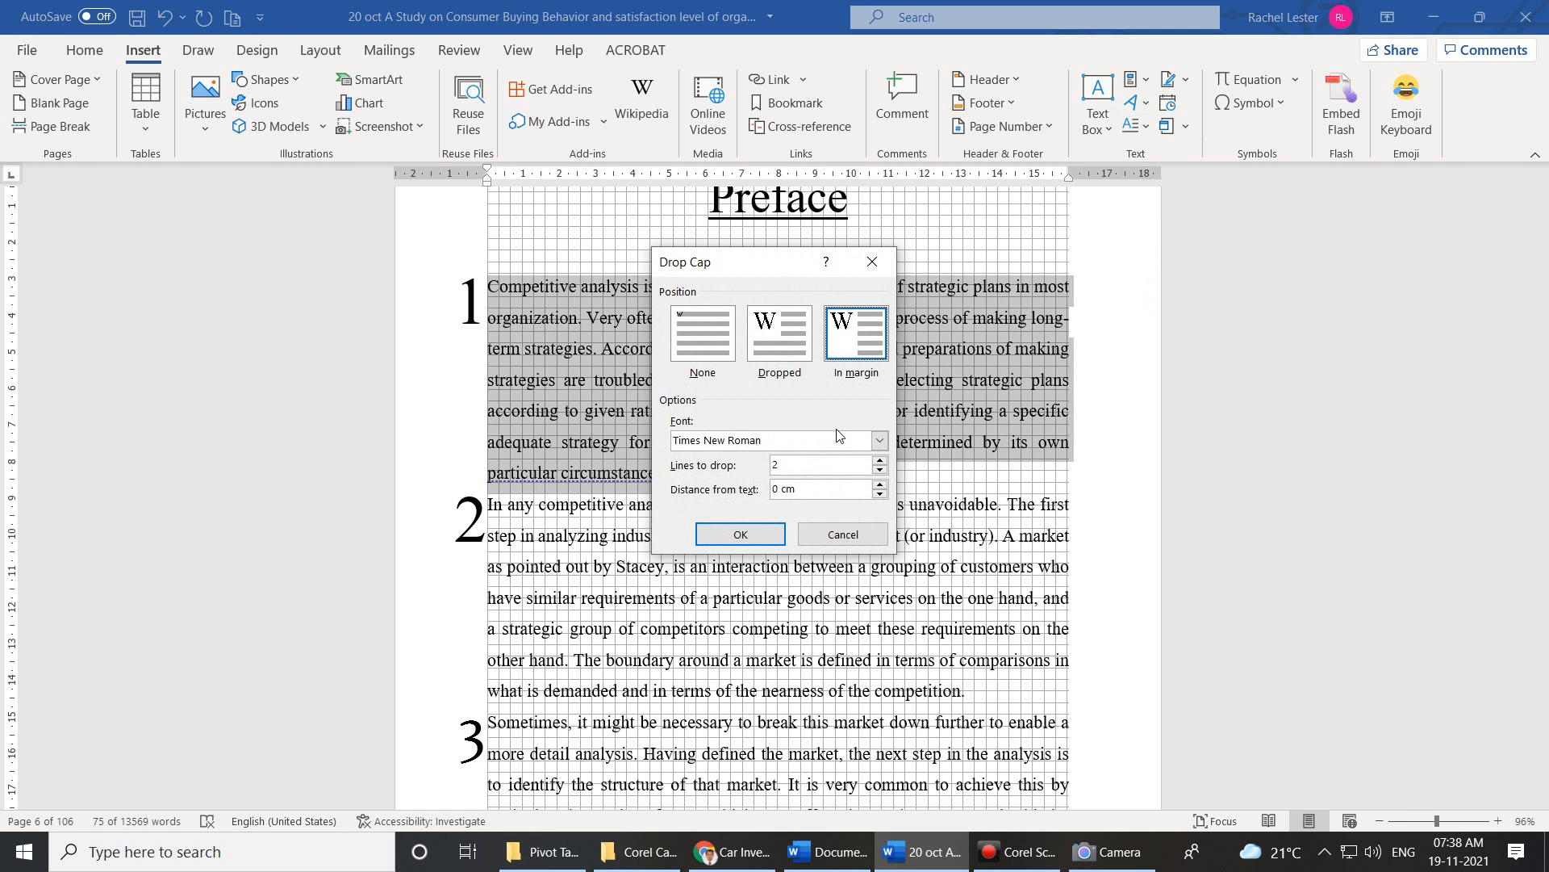
left_click(880, 440)
left_click(763, 468)
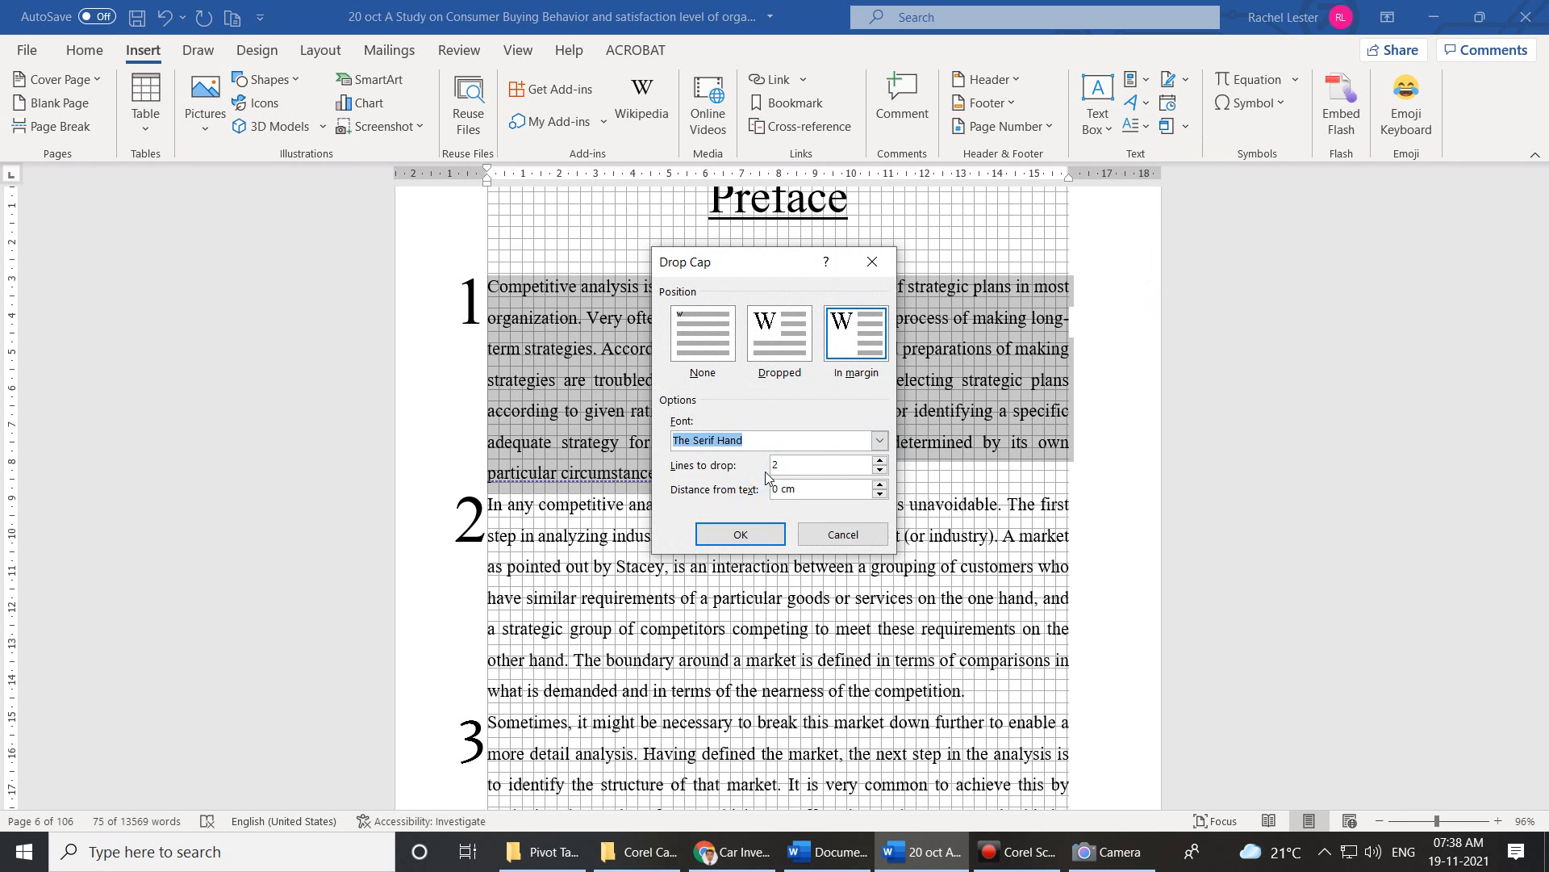
left_click(879, 460)
left_click(879, 460)
left_click(879, 460)
left_click(879, 460)
left_click(740, 535)
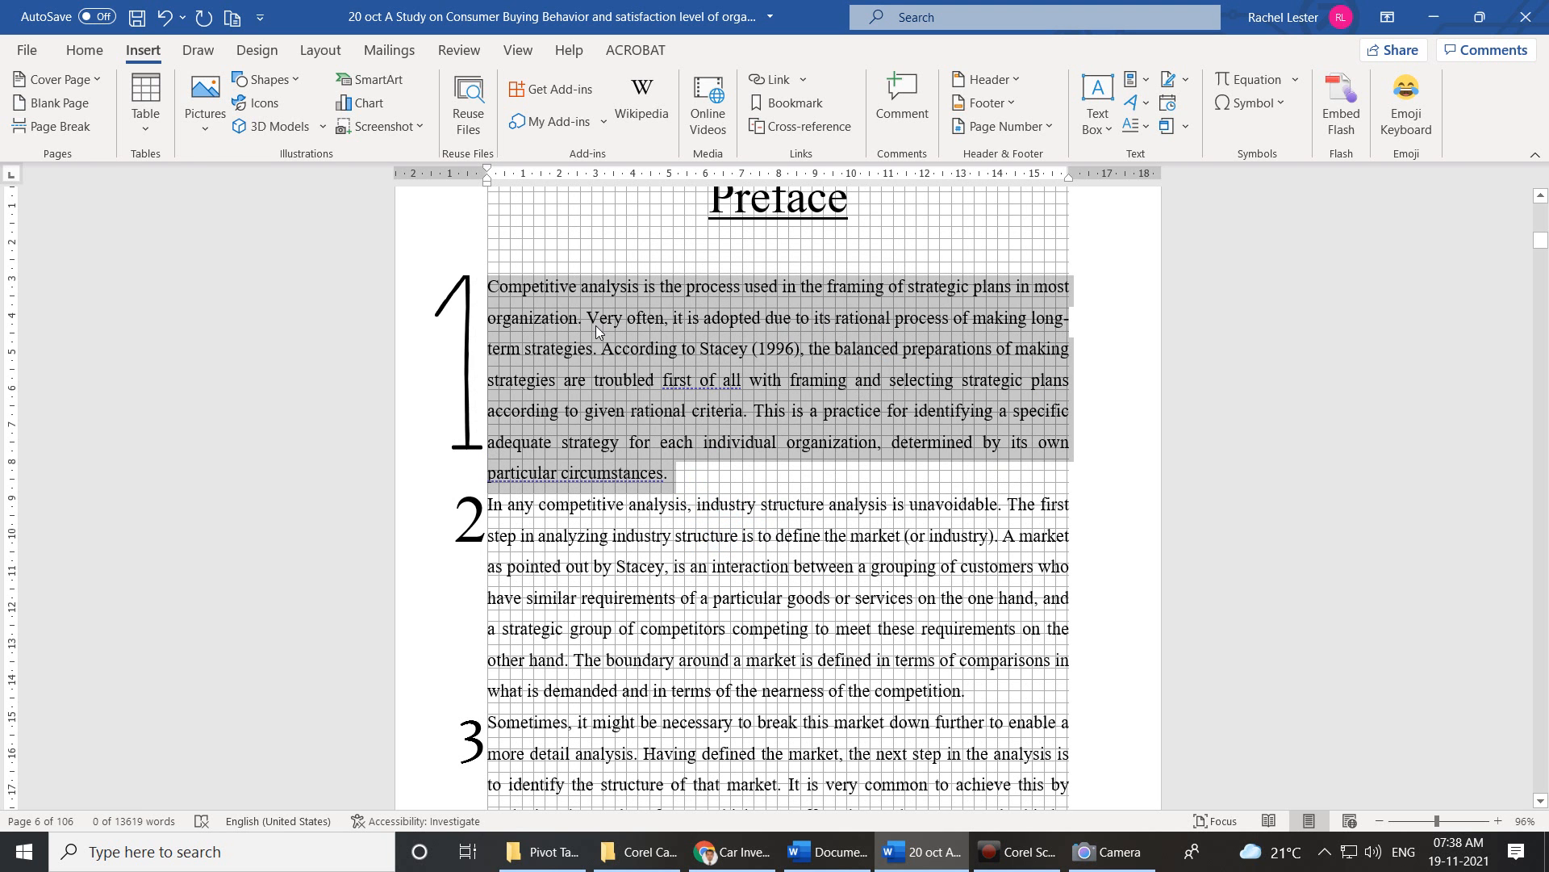
Set that drop cap to 3 lines with 0.4 cm distance from text.
left_click(1147, 129)
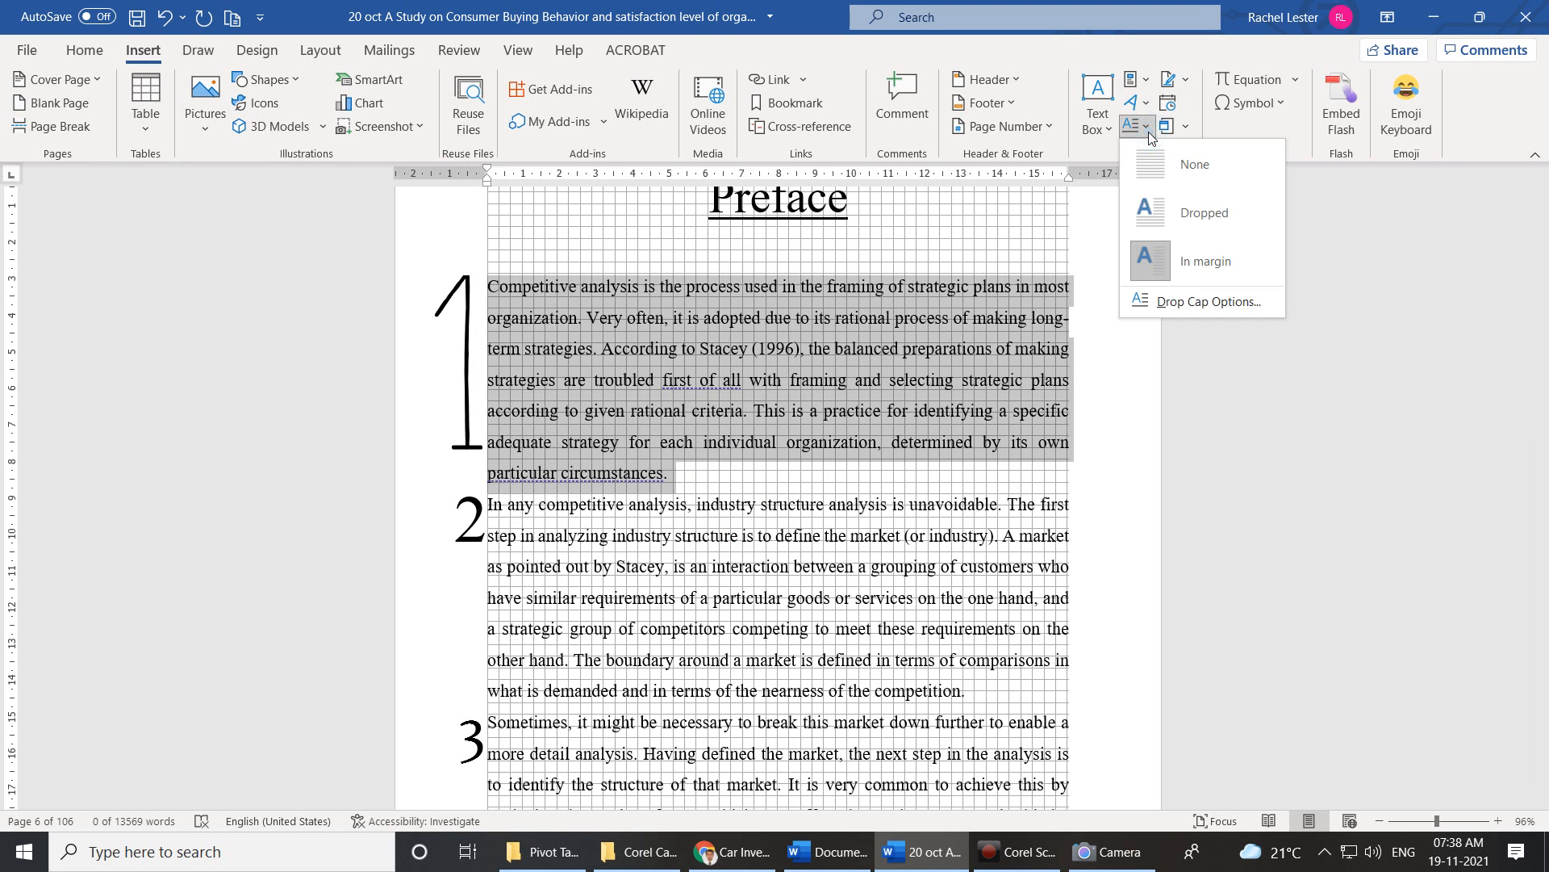
left_click(1131, 300)
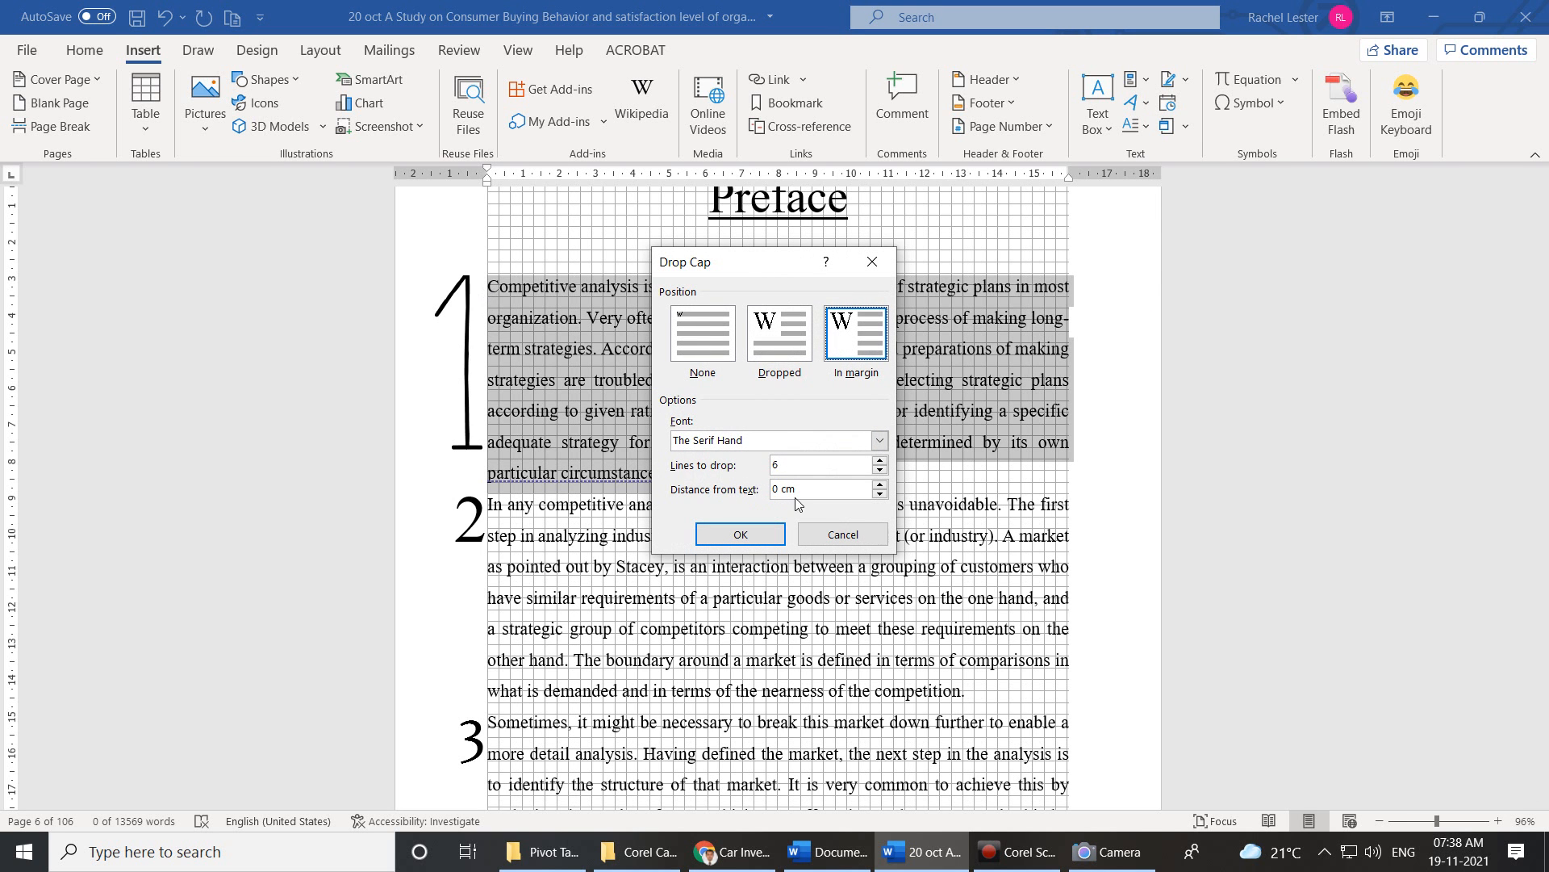
left_click(880, 470)
left_click(880, 469)
left_click(880, 470)
left_click(880, 484)
left_click(881, 484)
left_click(881, 485)
left_click(880, 484)
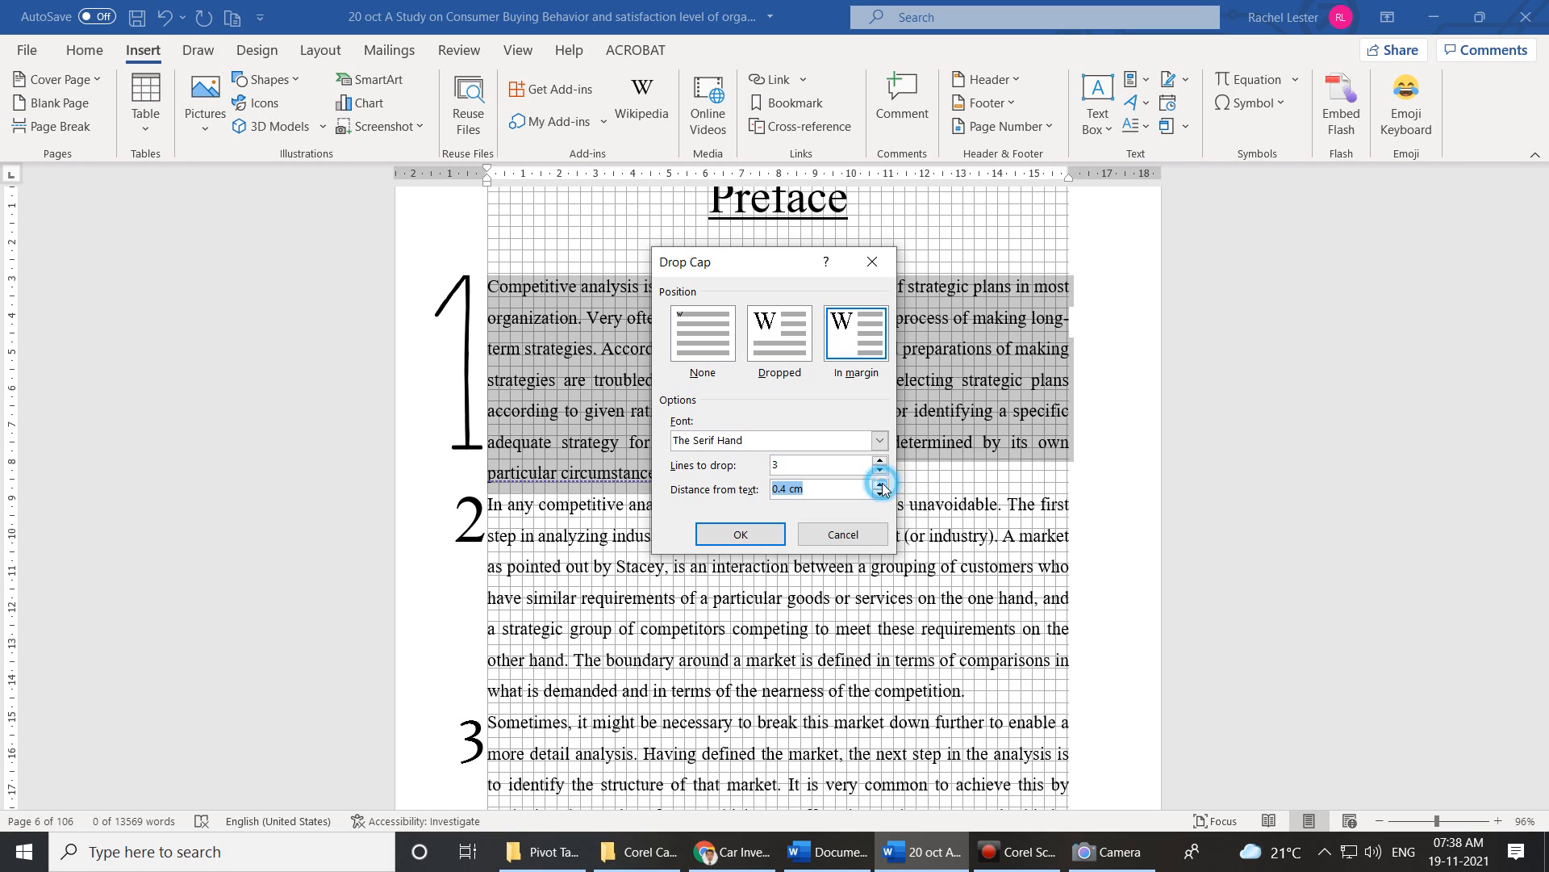
left_click(778, 535)
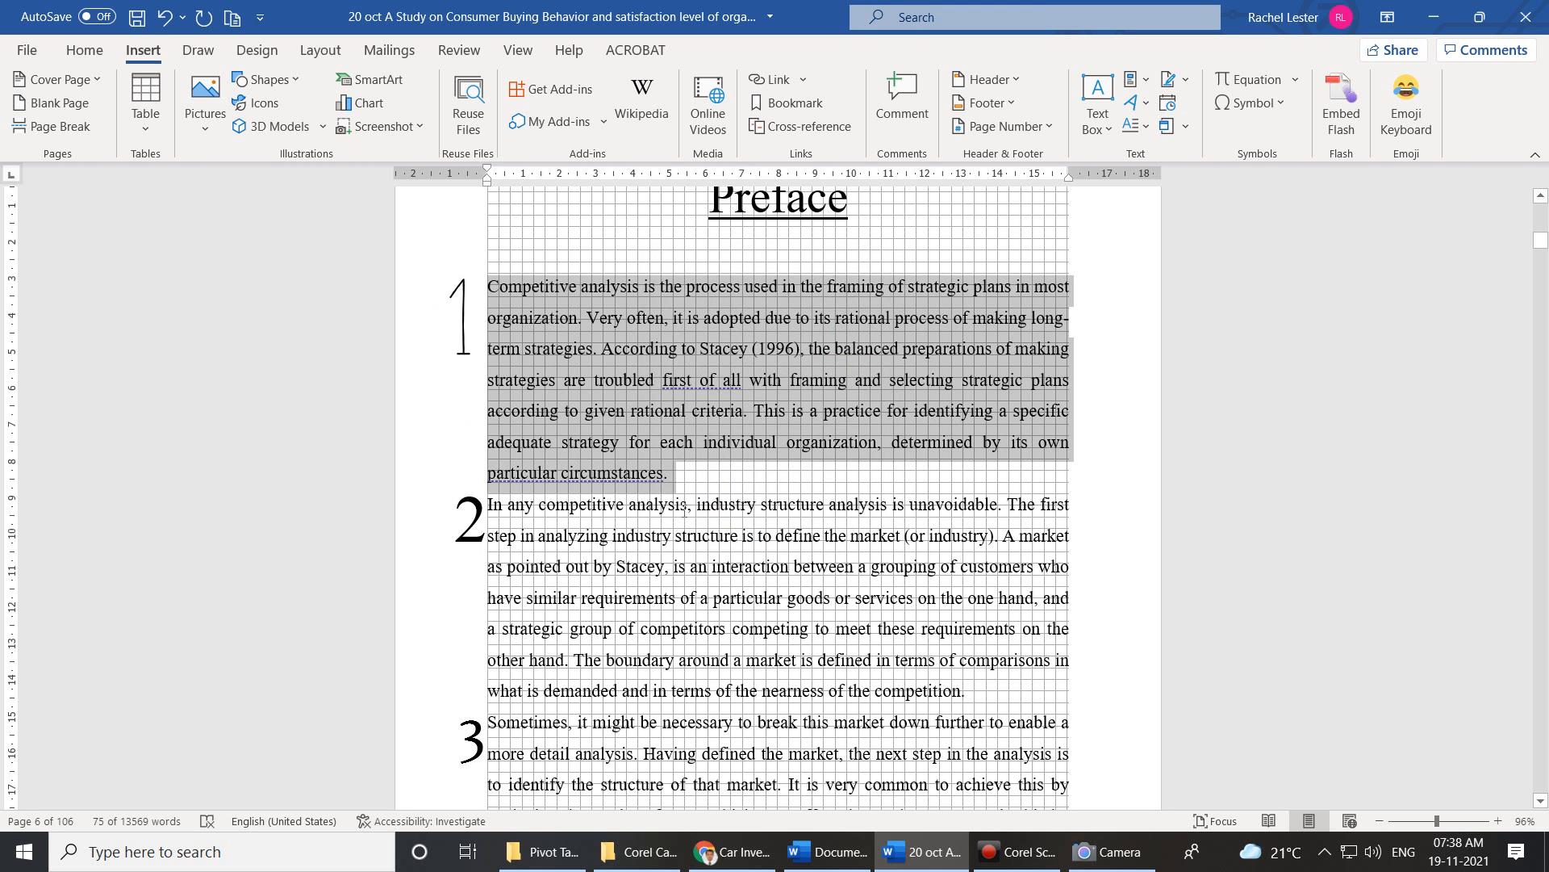
Give the second Acknowledgement paragraph a Dropped initial I.
scroll(544, 350, "up", 3)
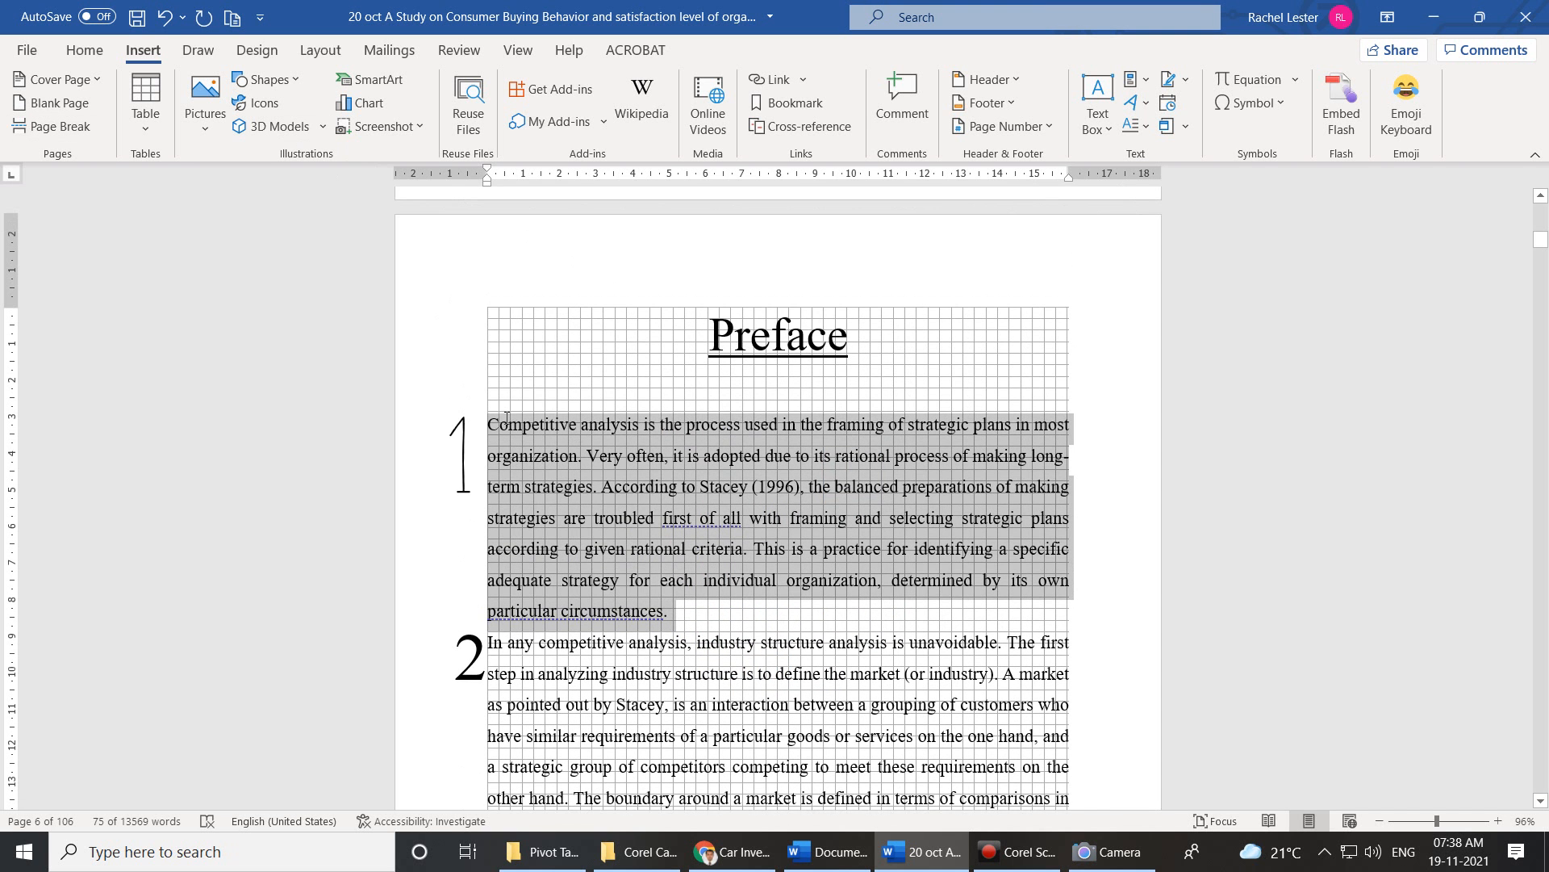
scroll(507, 418, "up", 3)
scroll(506, 418, "down", 5)
scroll(507, 418, "up", 10)
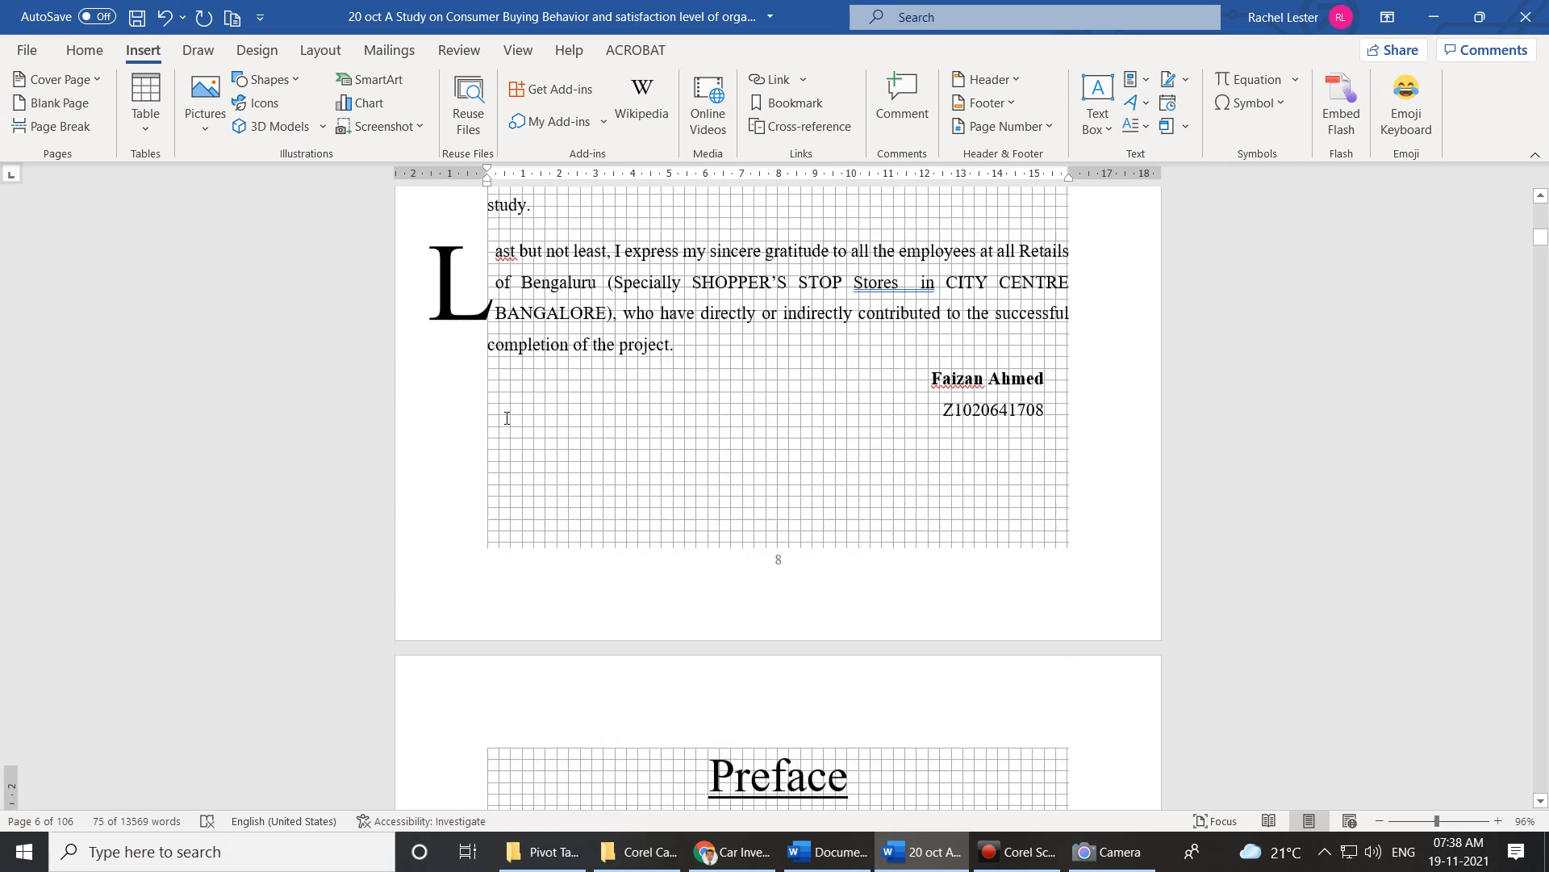
scroll(506, 417, "up", 12)
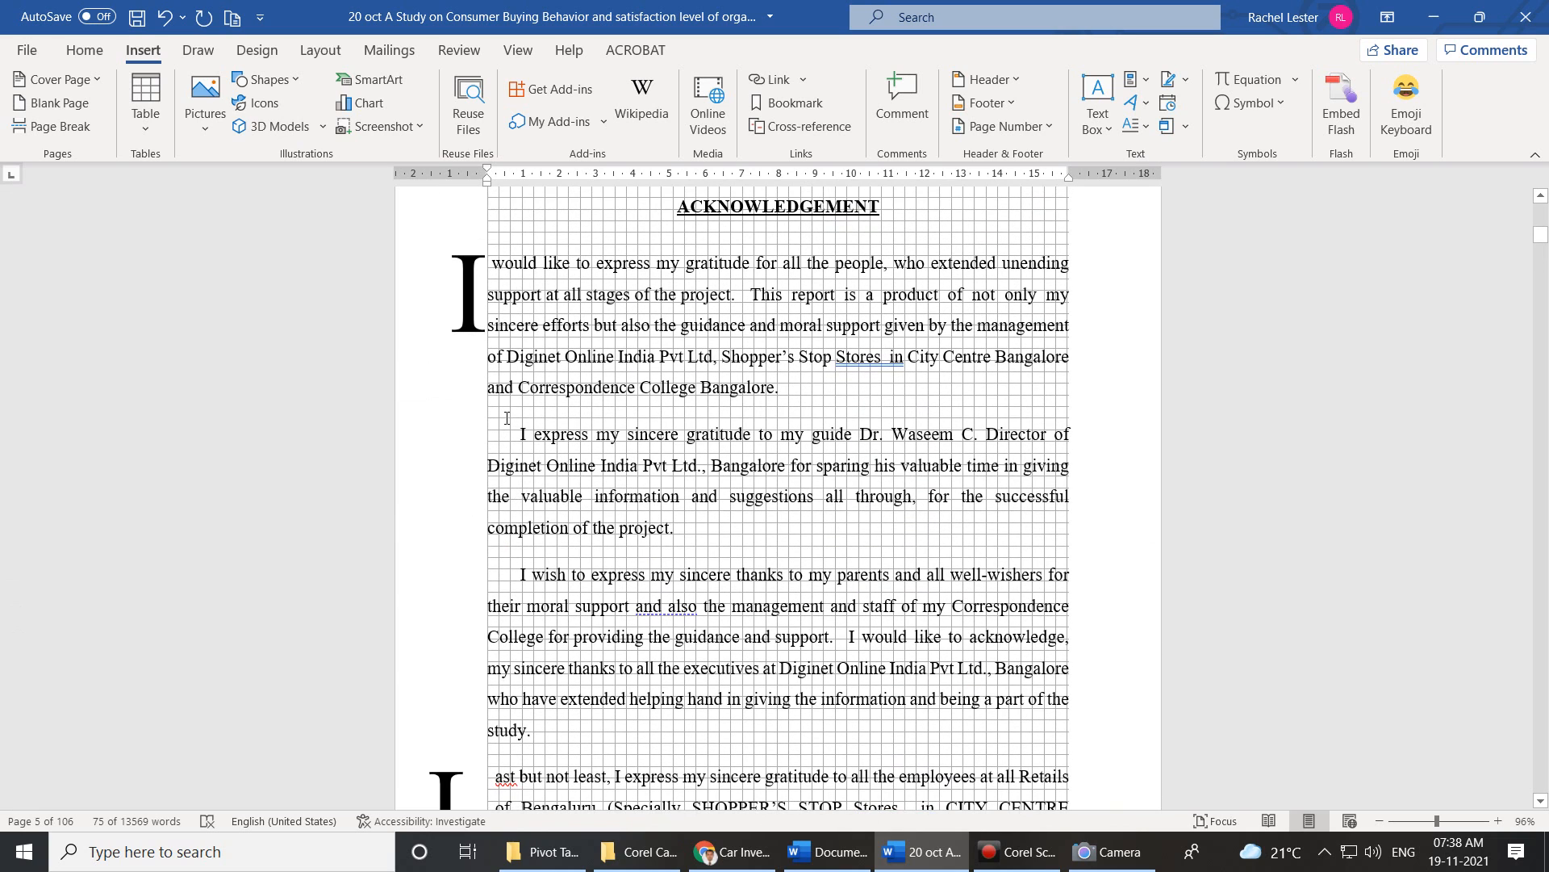
left_click_drag(709, 532, 526, 434)
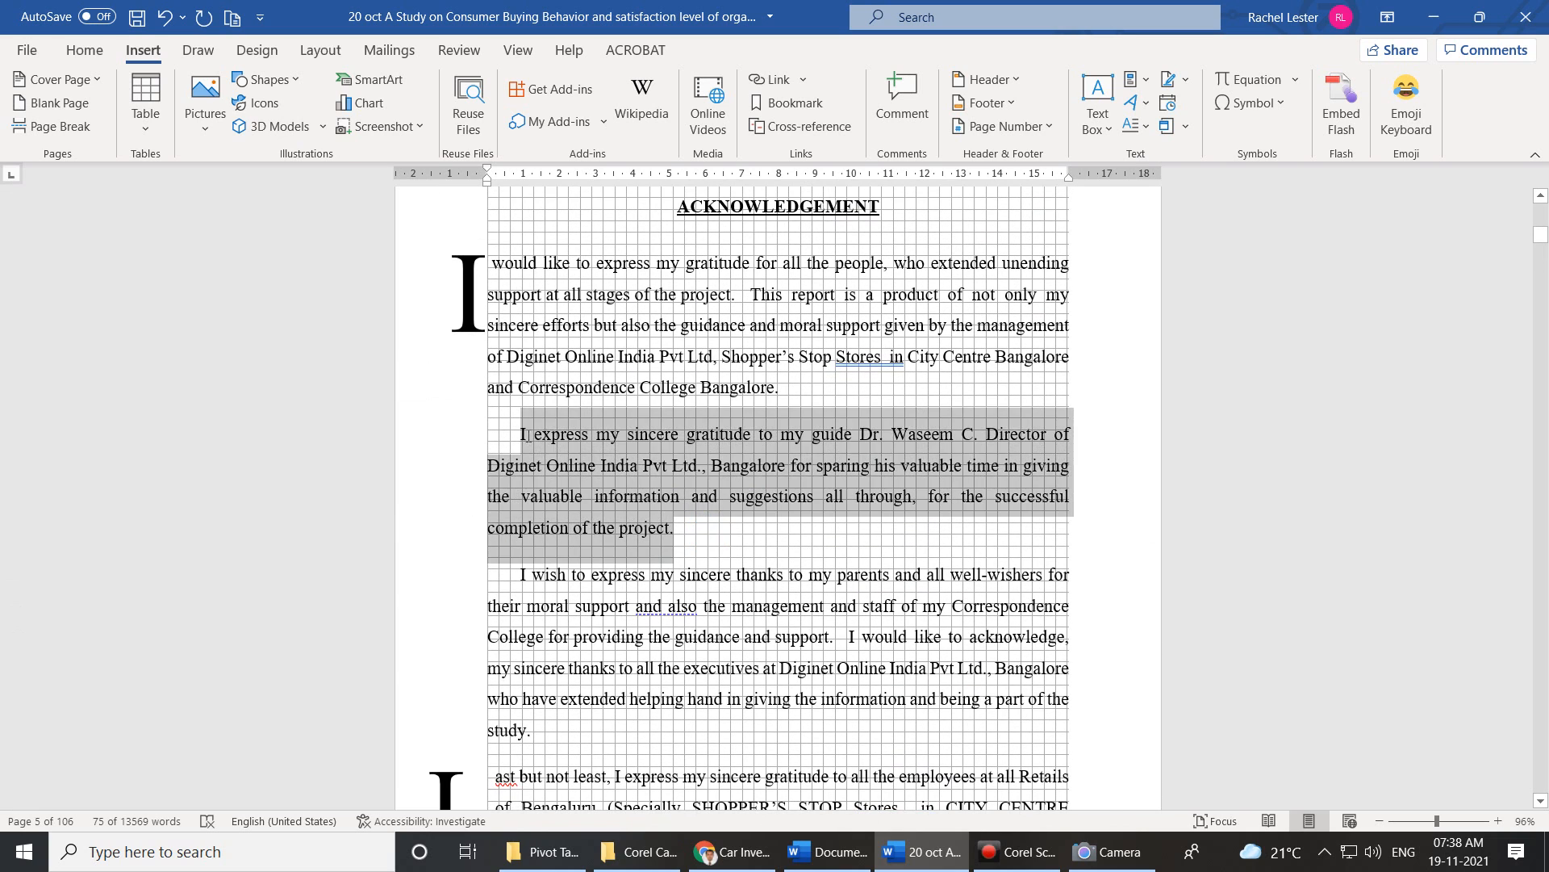
left_click(1142, 126)
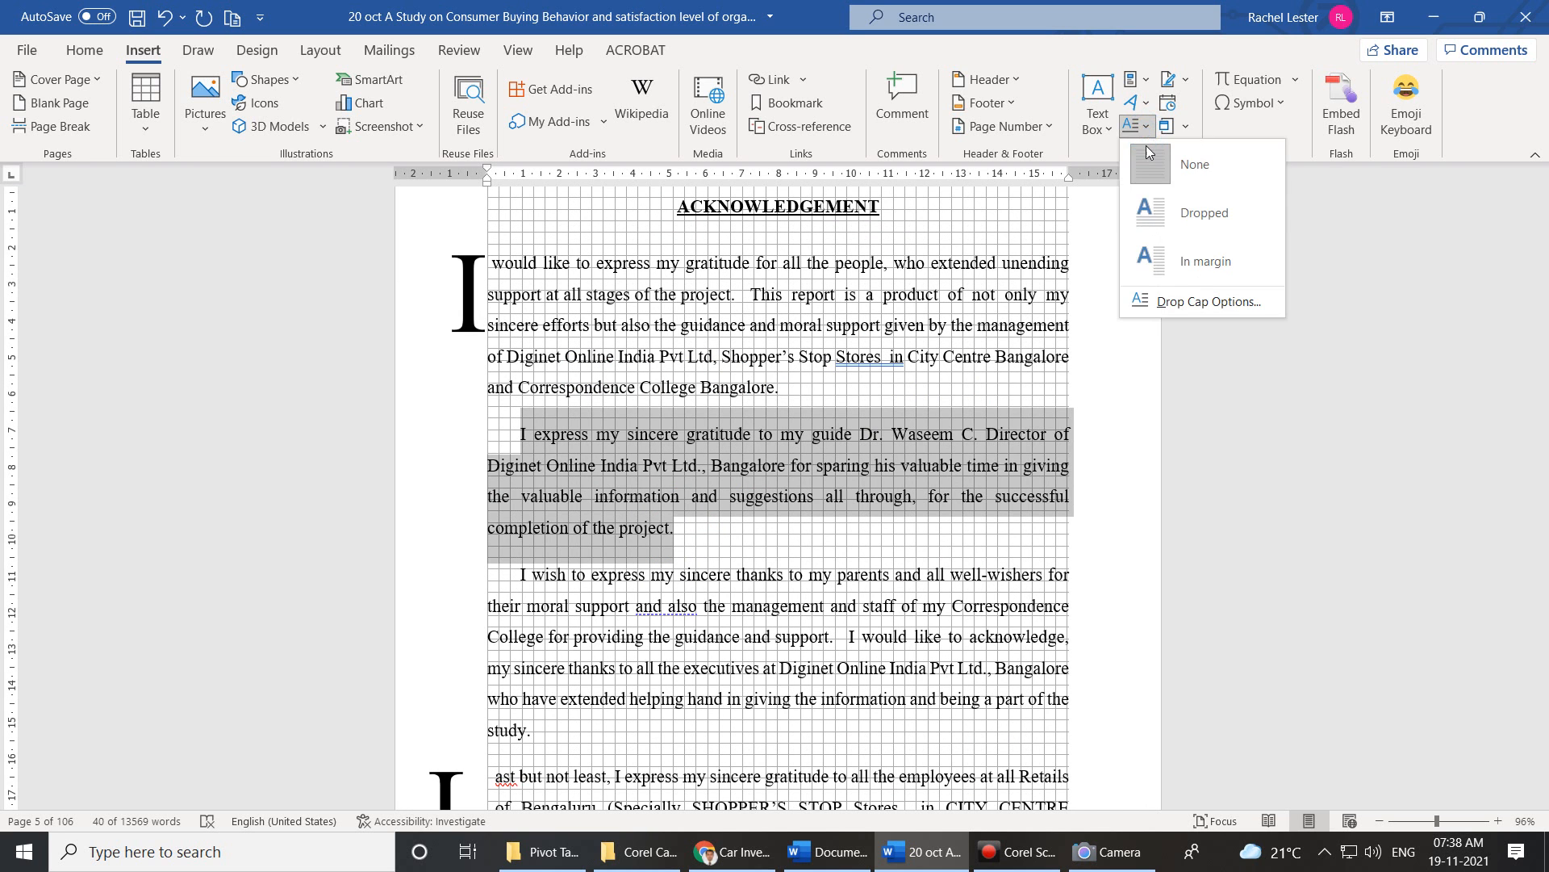
left_click(1169, 216)
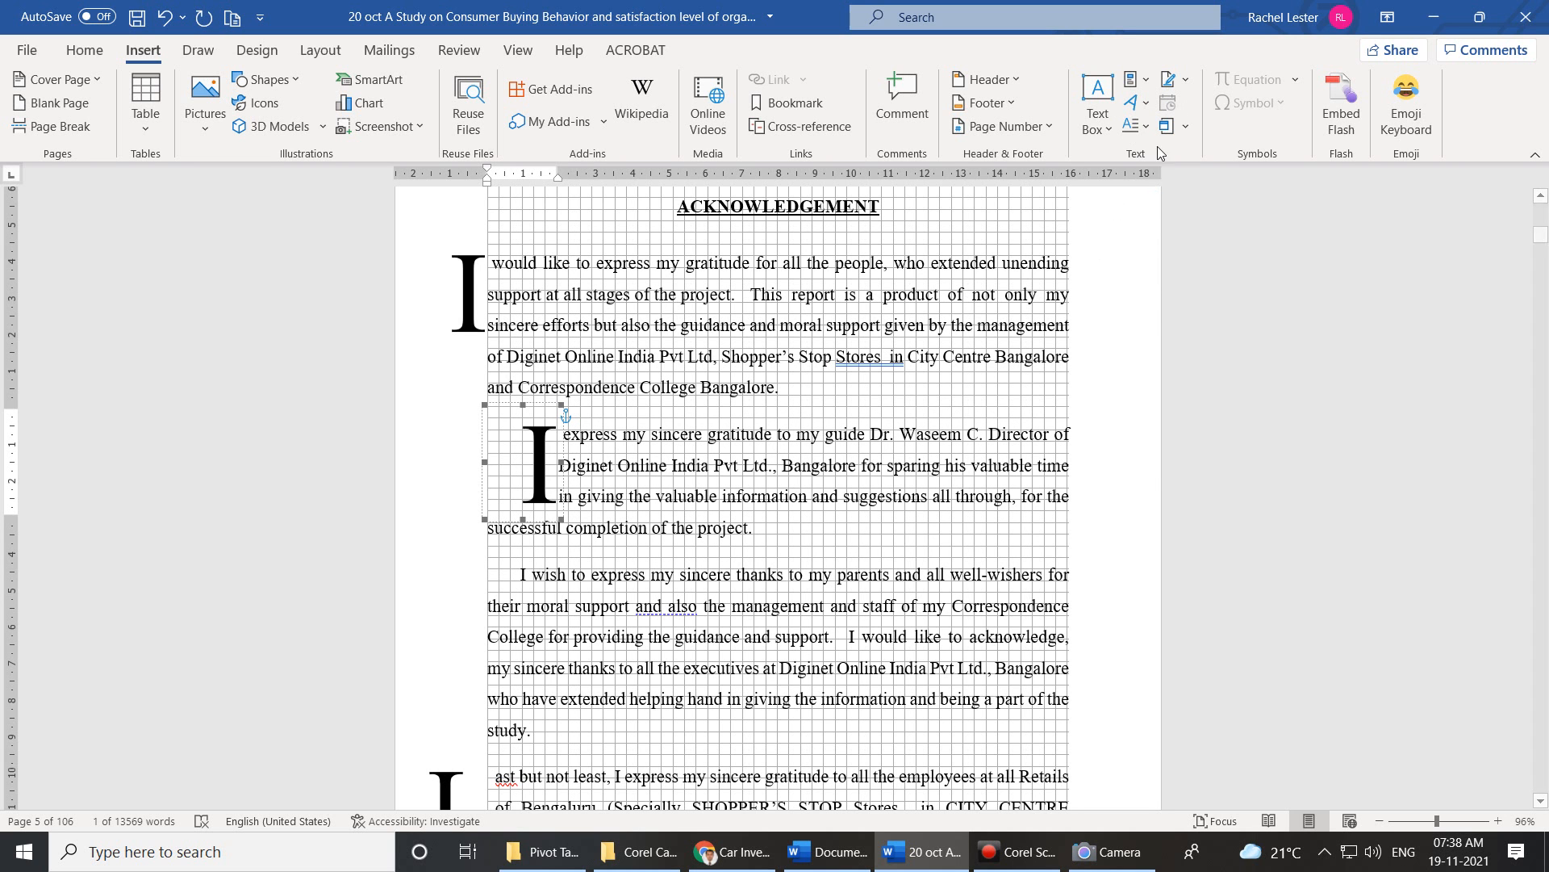
Set the dropped I's distance from text to 1 cm.
left_click(1138, 127)
left_click(1166, 303)
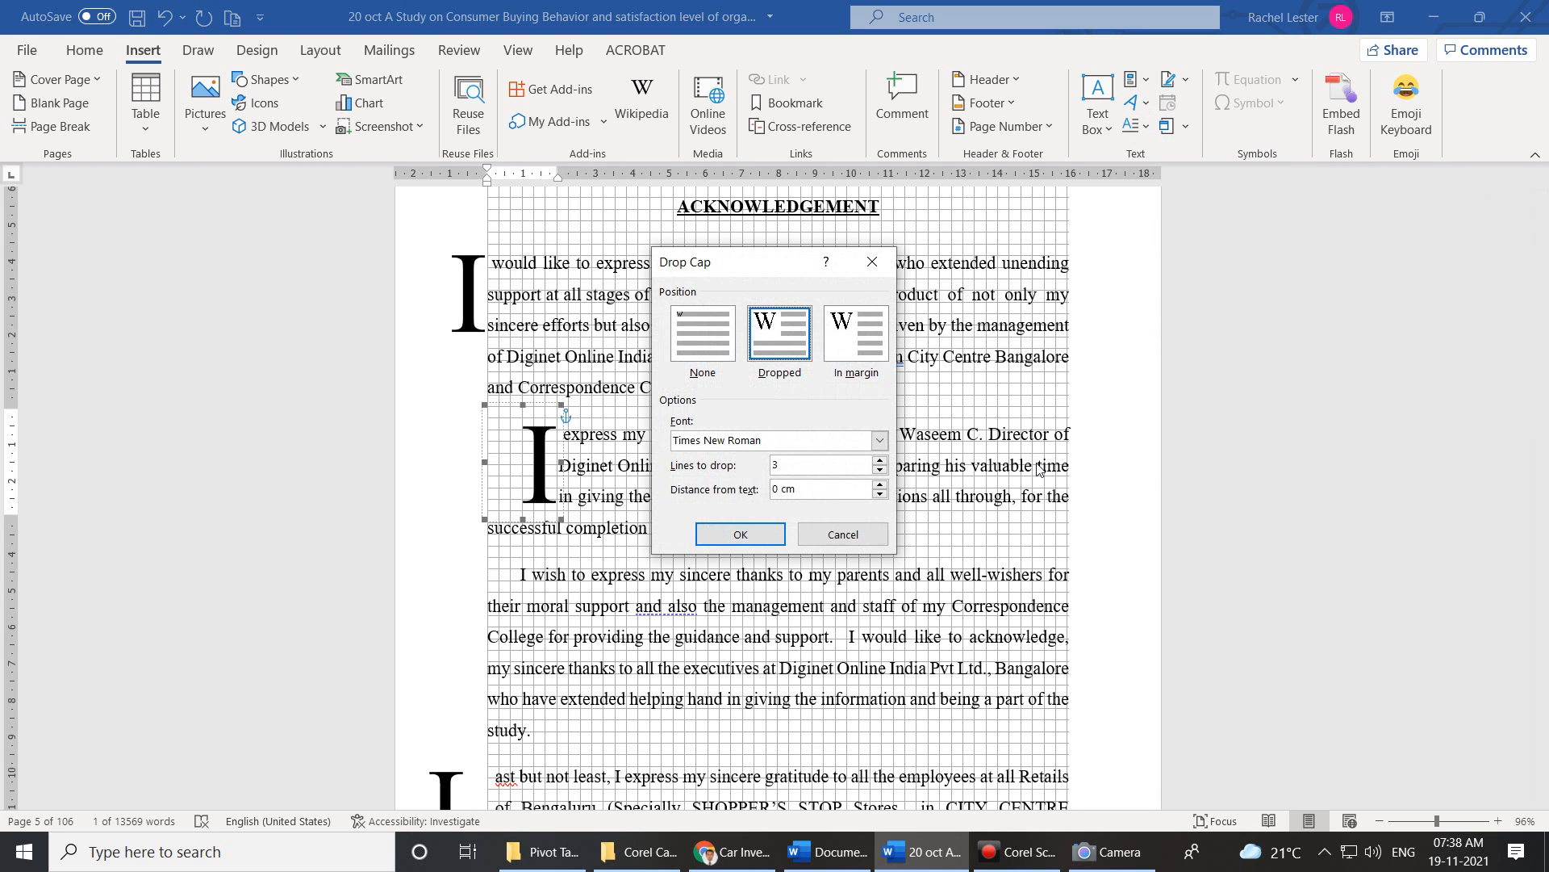
left_click(880, 483)
left_click(880, 484)
left_click(880, 484)
left_click(879, 485)
left_click(880, 484)
left_click(880, 485)
left_click(880, 484)
left_click(879, 484)
left_click(880, 484)
left_click(879, 484)
left_click(740, 534)
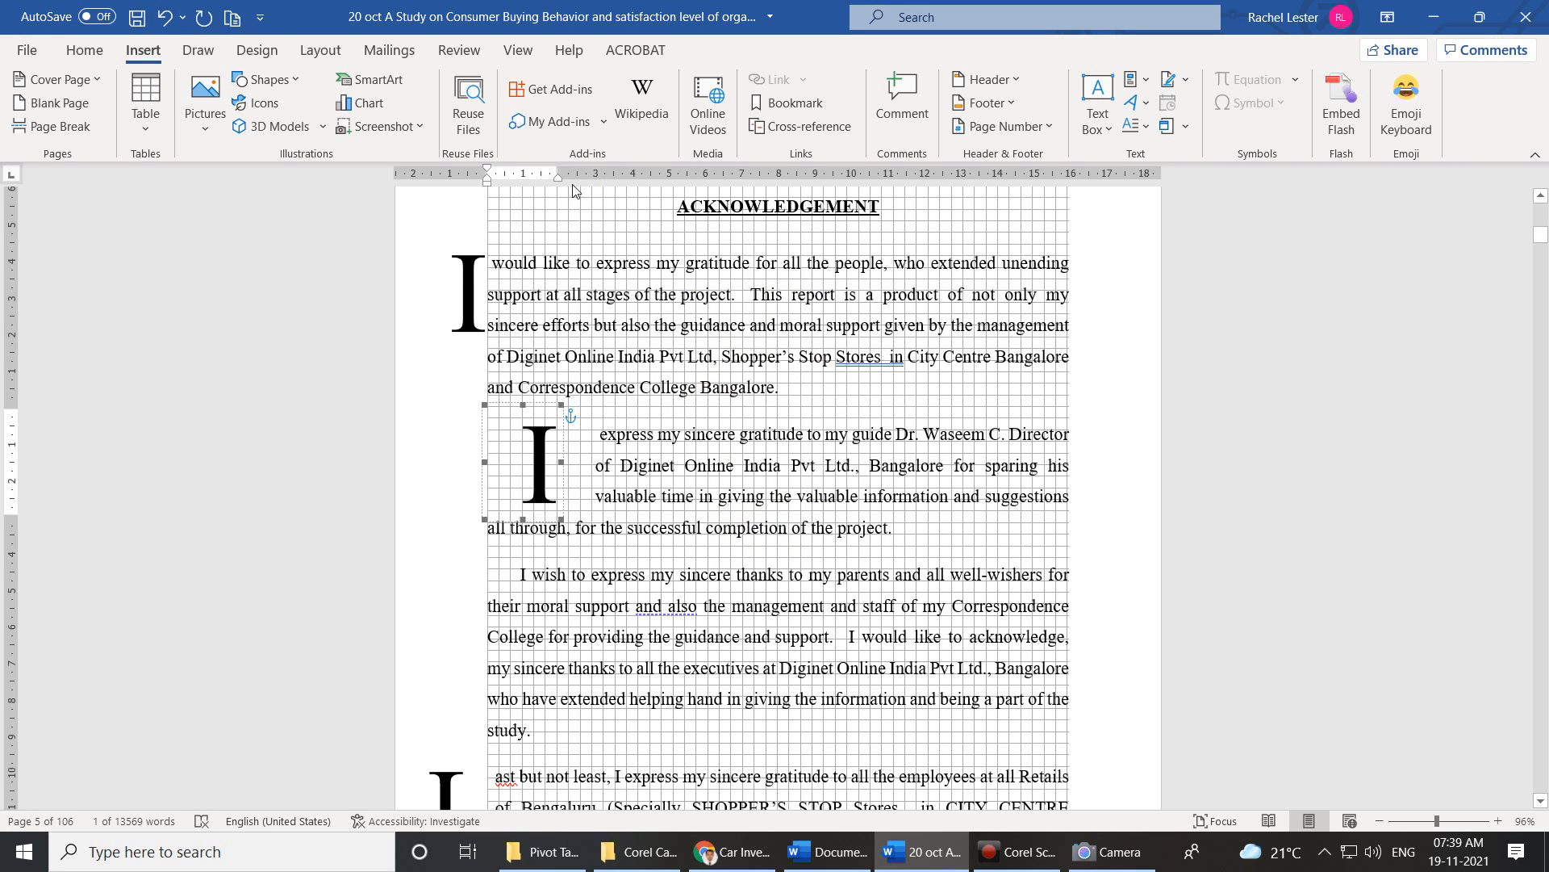
left_click(1149, 129)
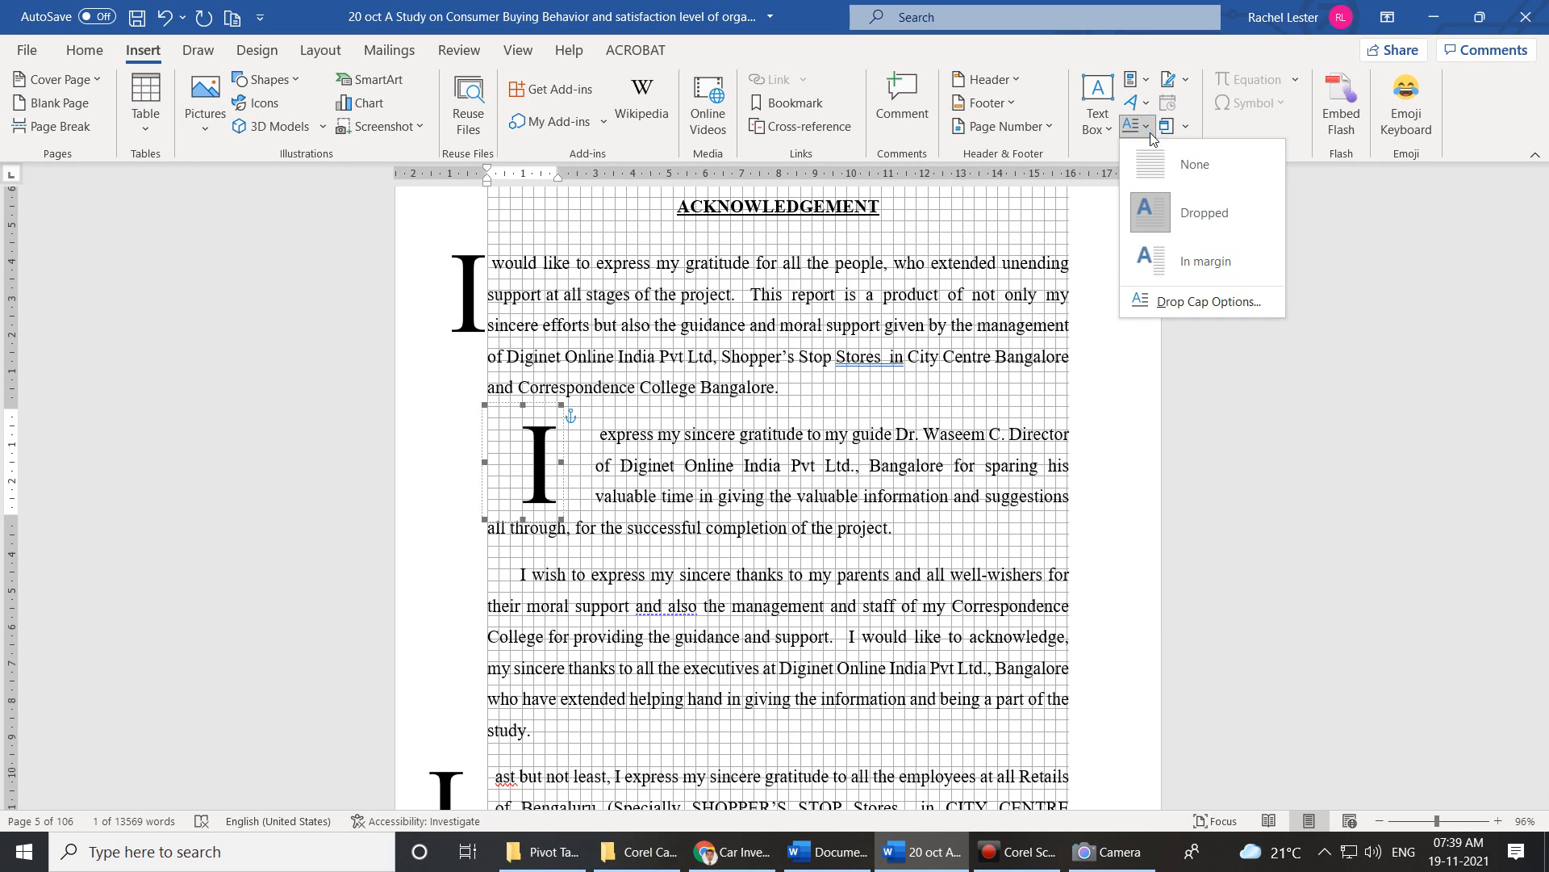
Increase the dropped I's distance from text to 2 cm.
left_click(1150, 302)
double_click(879, 484)
double_click(879, 484)
double_click(879, 484)
left_click(879, 484)
left_click(879, 485)
left_click(878, 484)
left_click(879, 484)
left_click(741, 535)
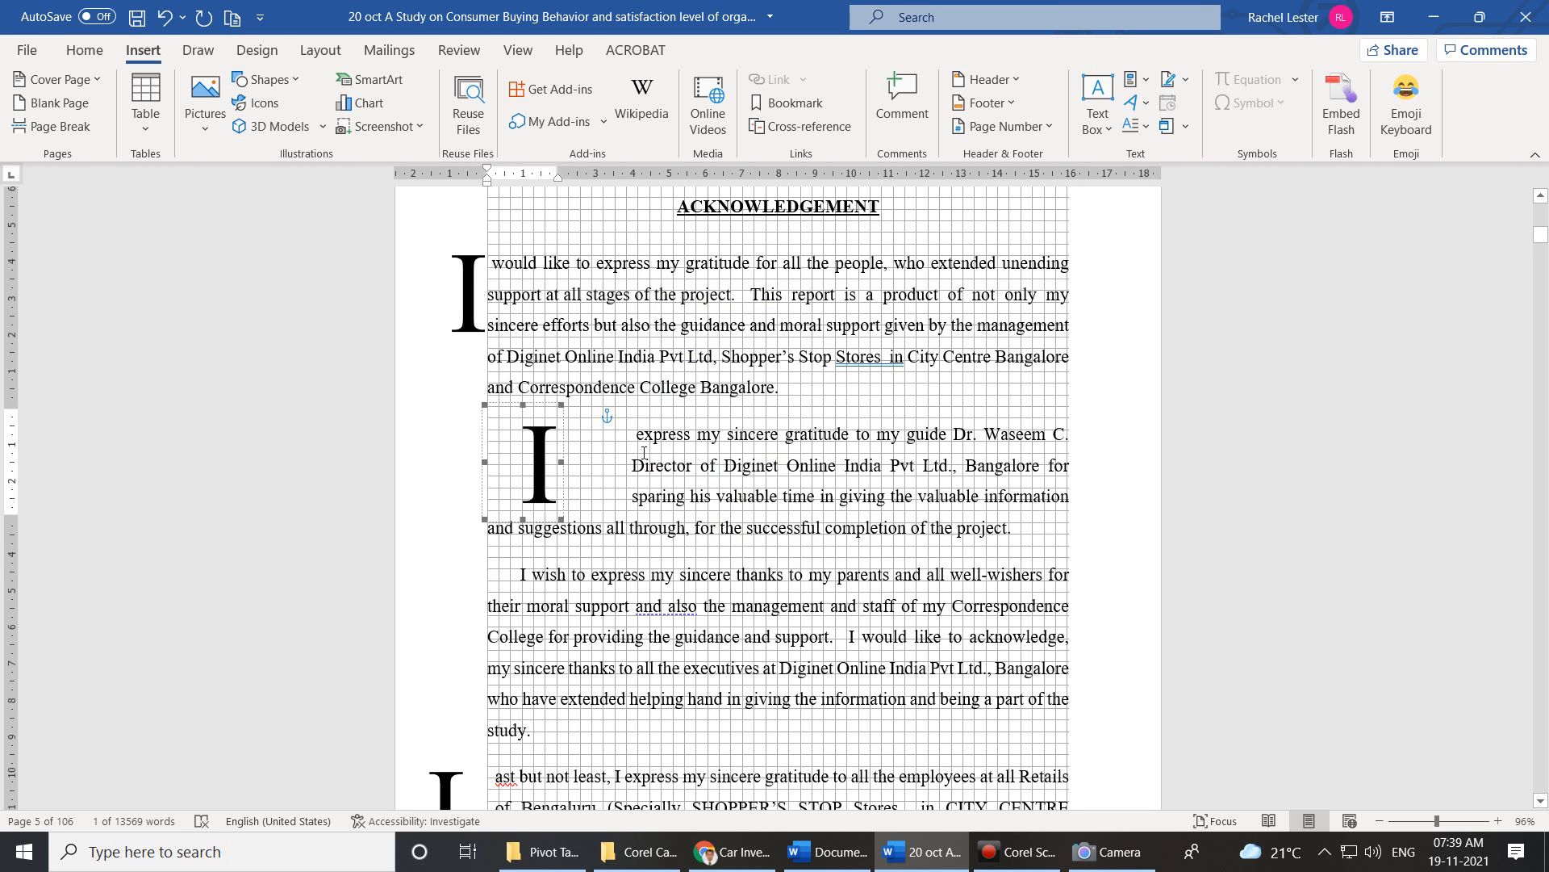
Delete the space before 'express' and set the drop cap to 0 distance and 2 lines.
left_click(635, 438)
key("BackSpace")
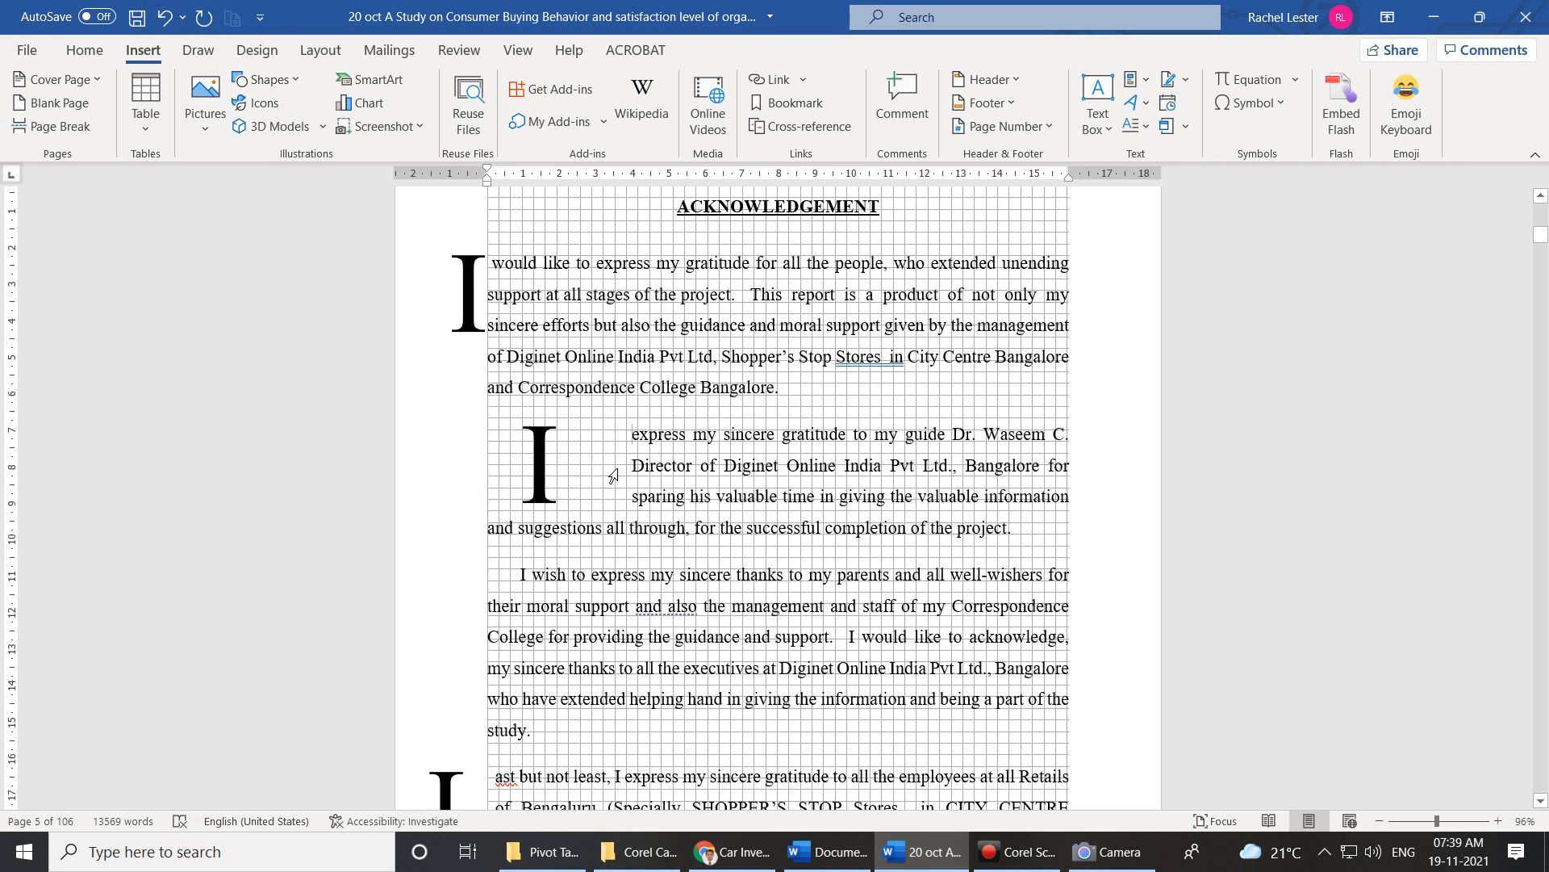
left_click(1149, 126)
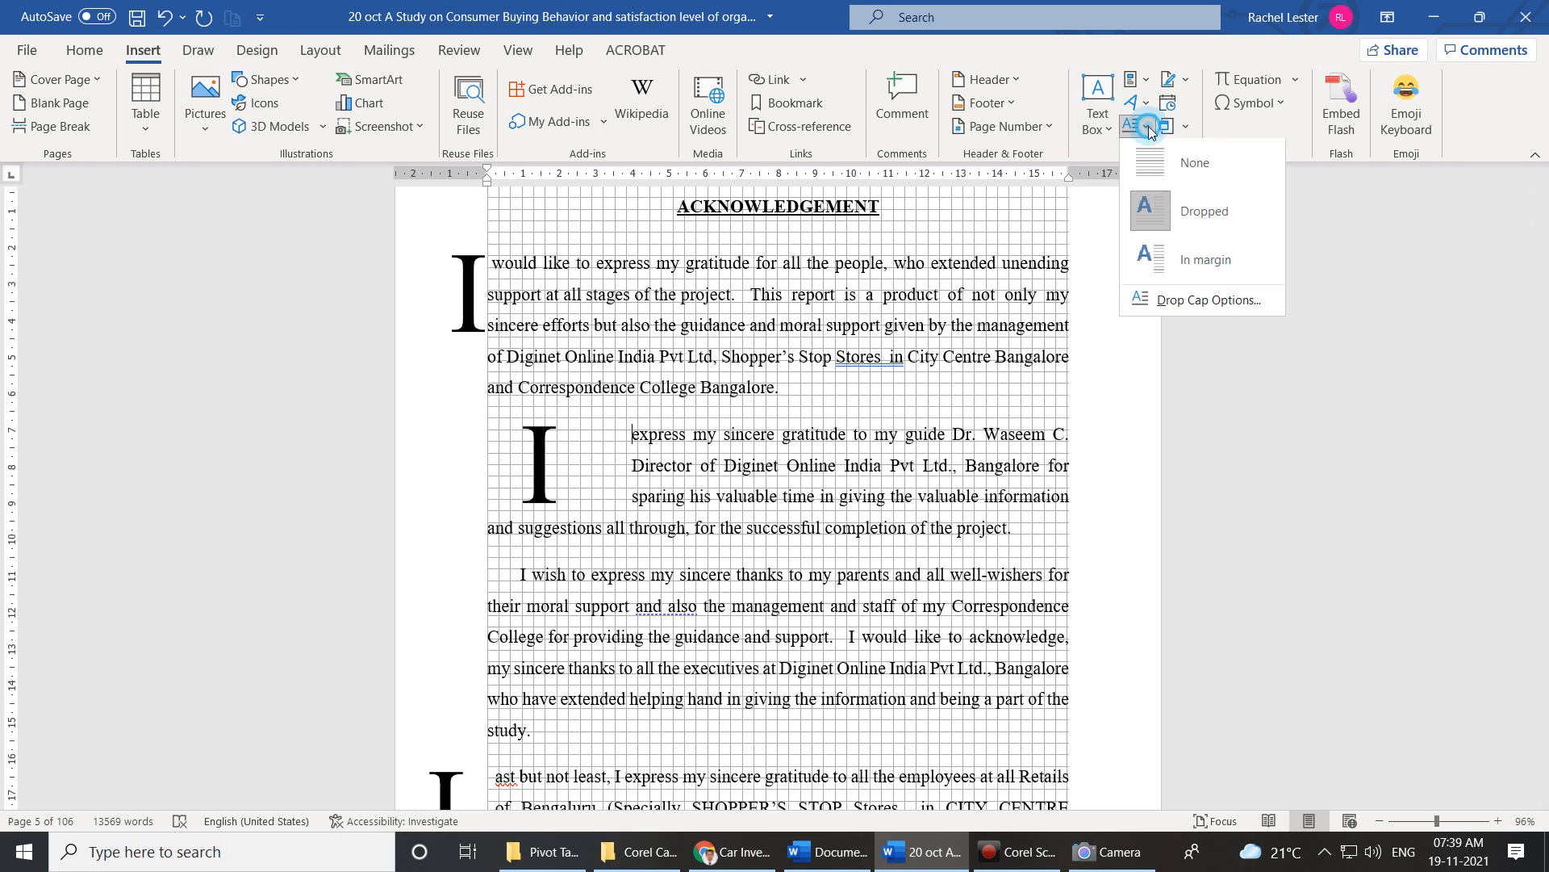
left_click(1187, 307)
left_click(879, 495)
left_click(880, 495)
left_click(879, 495)
left_click(879, 495)
left_click(879, 495)
left_click(880, 495)
left_click(880, 495)
left_click(880, 495)
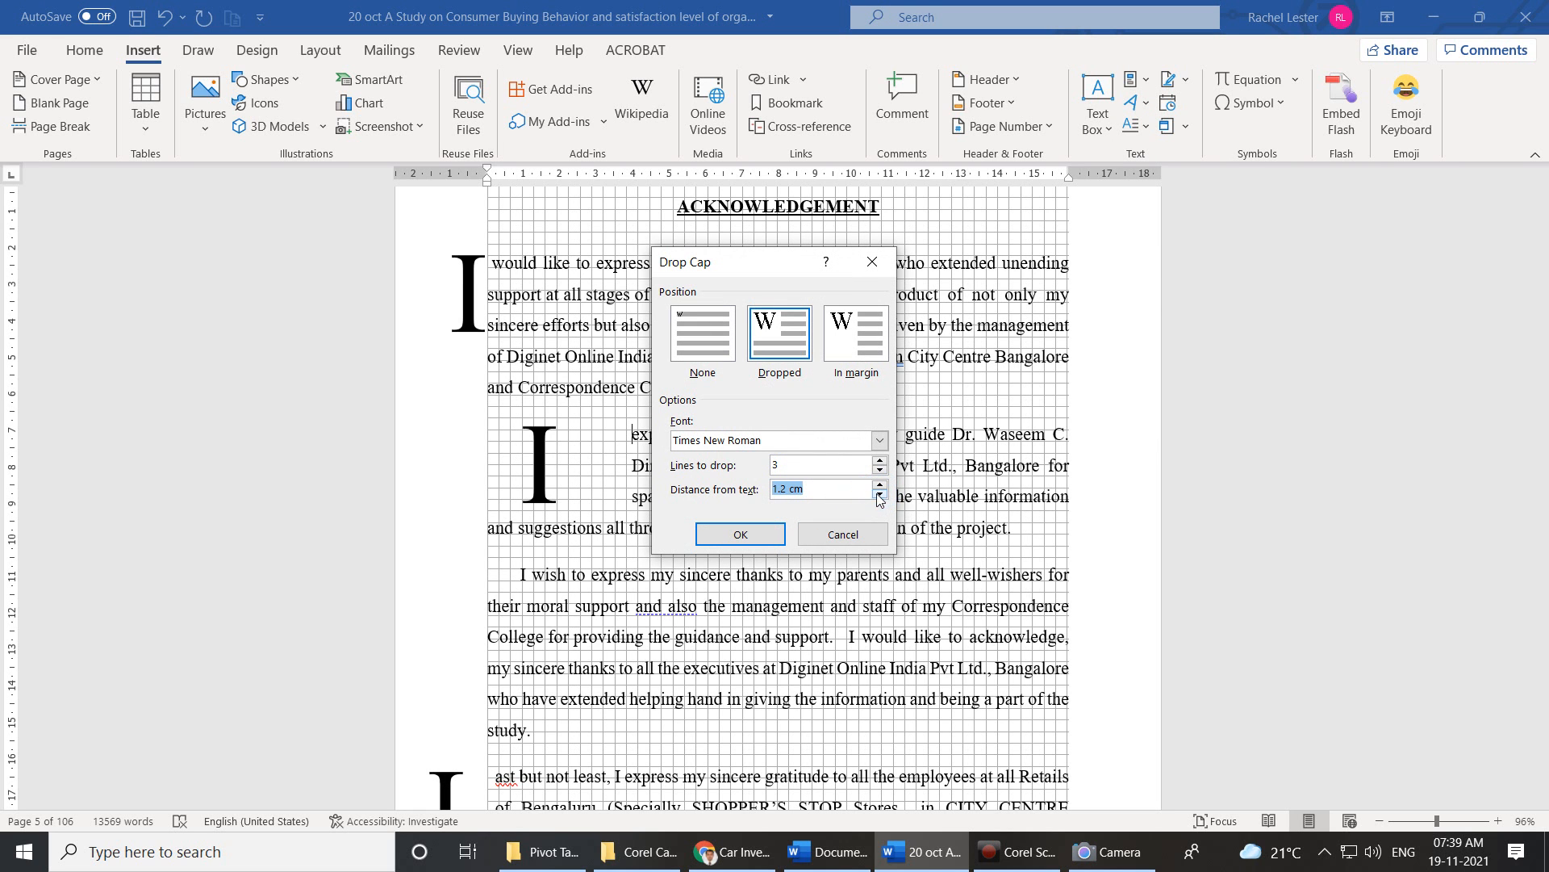
type("0")
left_click(881, 471)
left_click(742, 531)
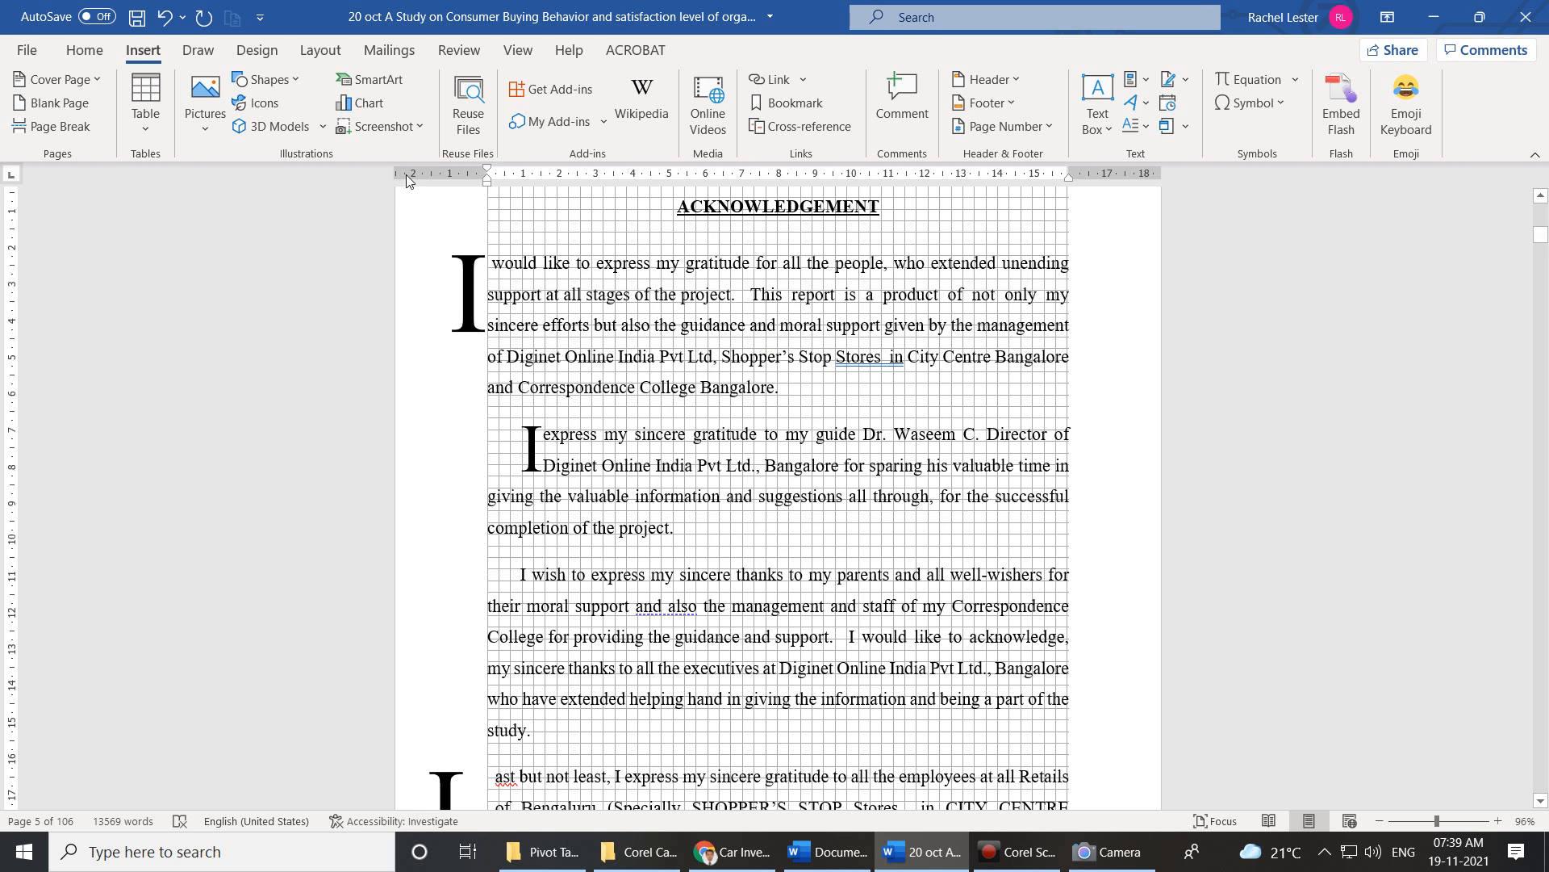
Make the first Acknowledgement paragraph's I a Dropped capital spanning 2 lines.
left_click_drag(803, 395, 497, 250)
left_click(1150, 127)
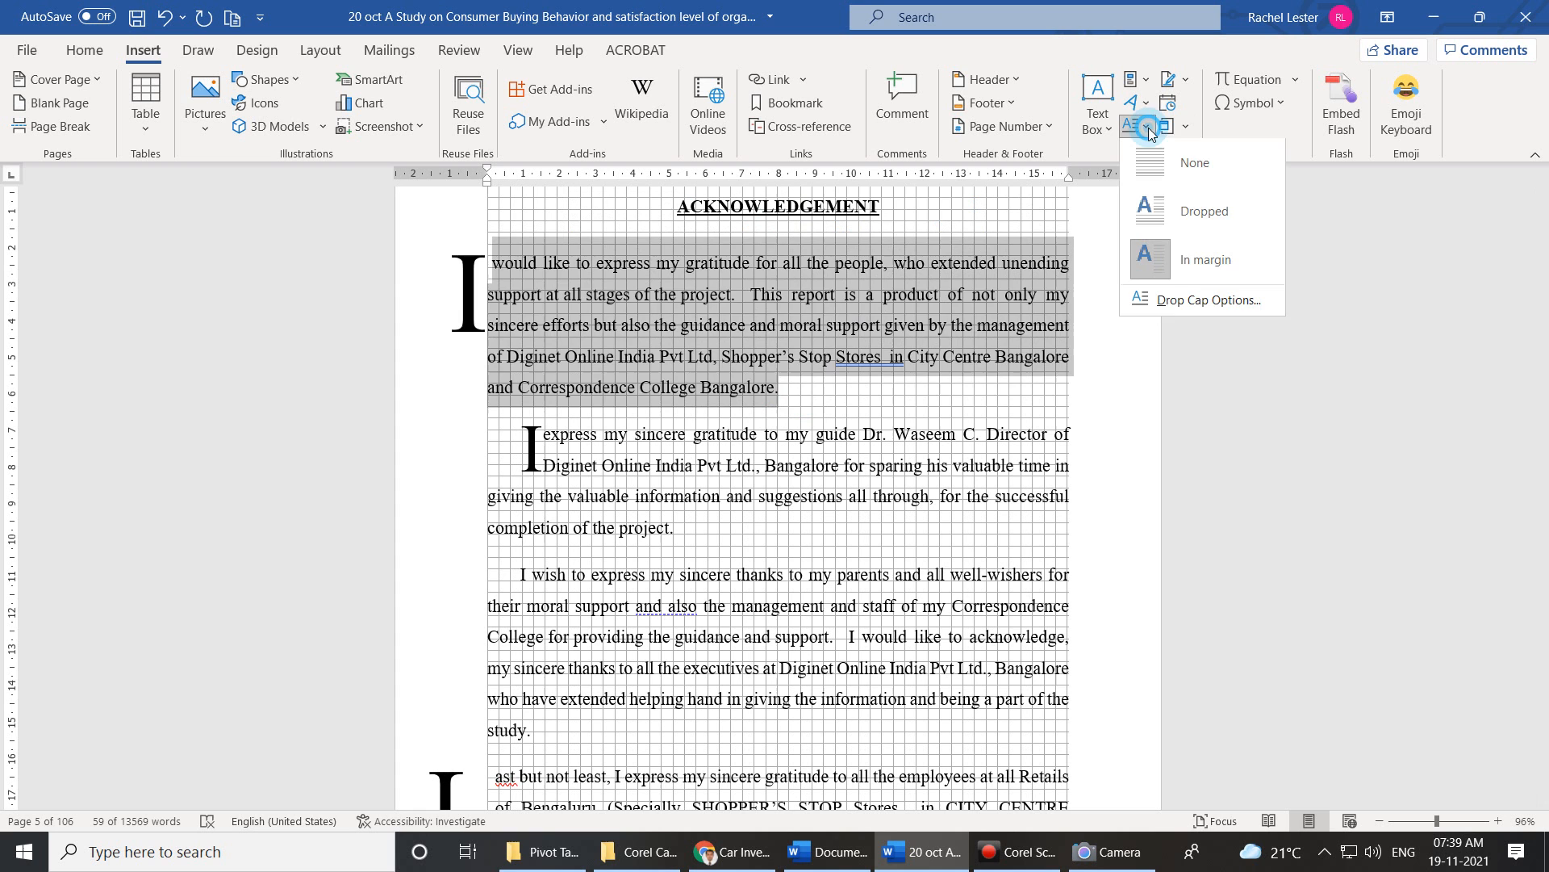
left_click(1159, 203)
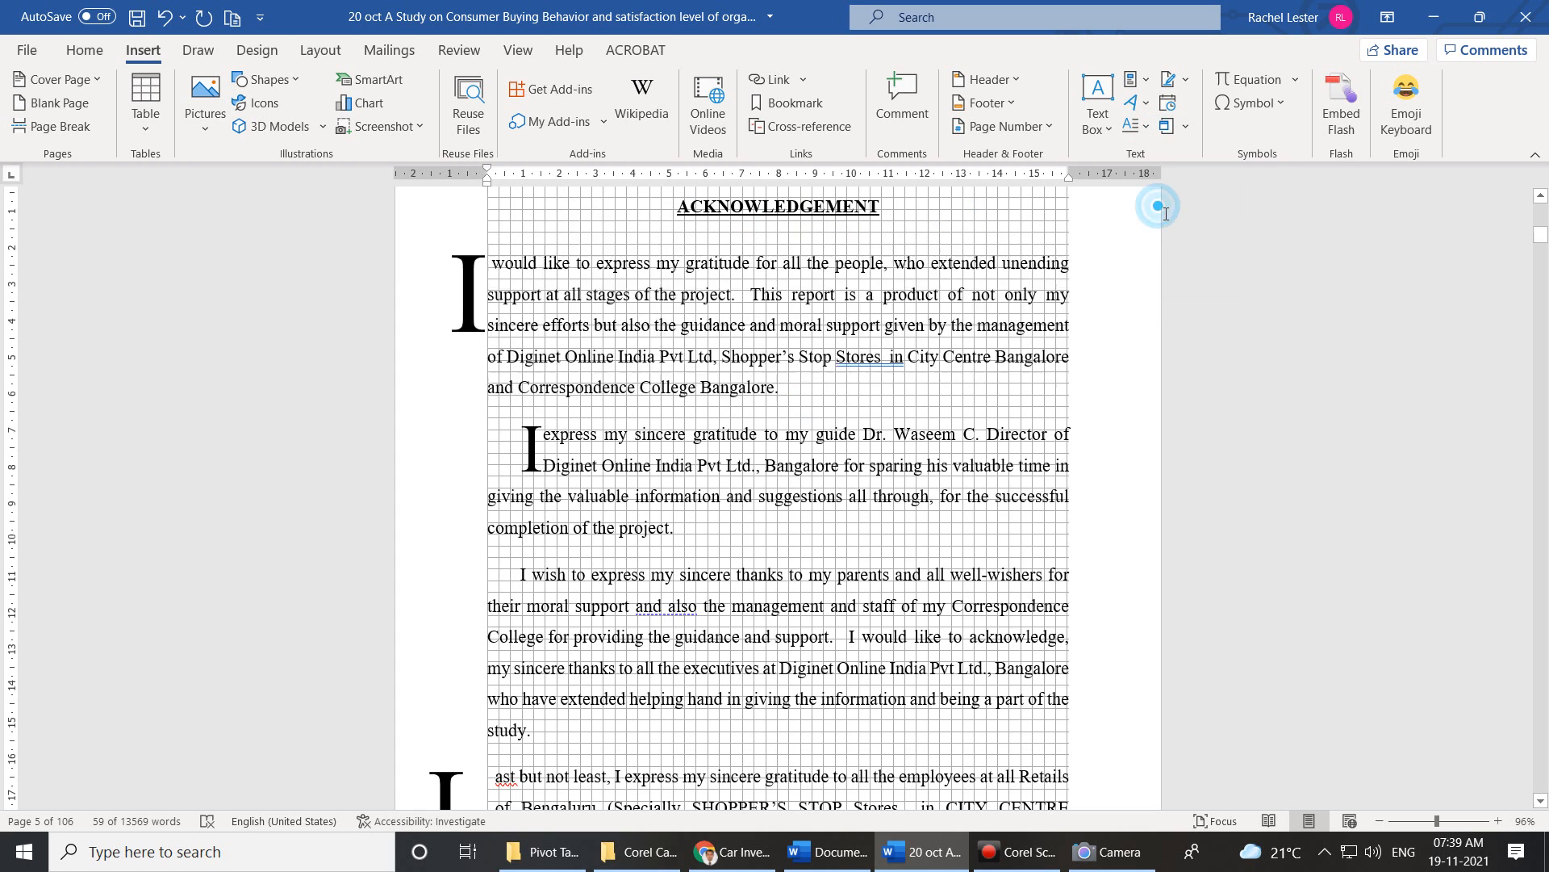
left_click(1145, 128)
left_click(1154, 297)
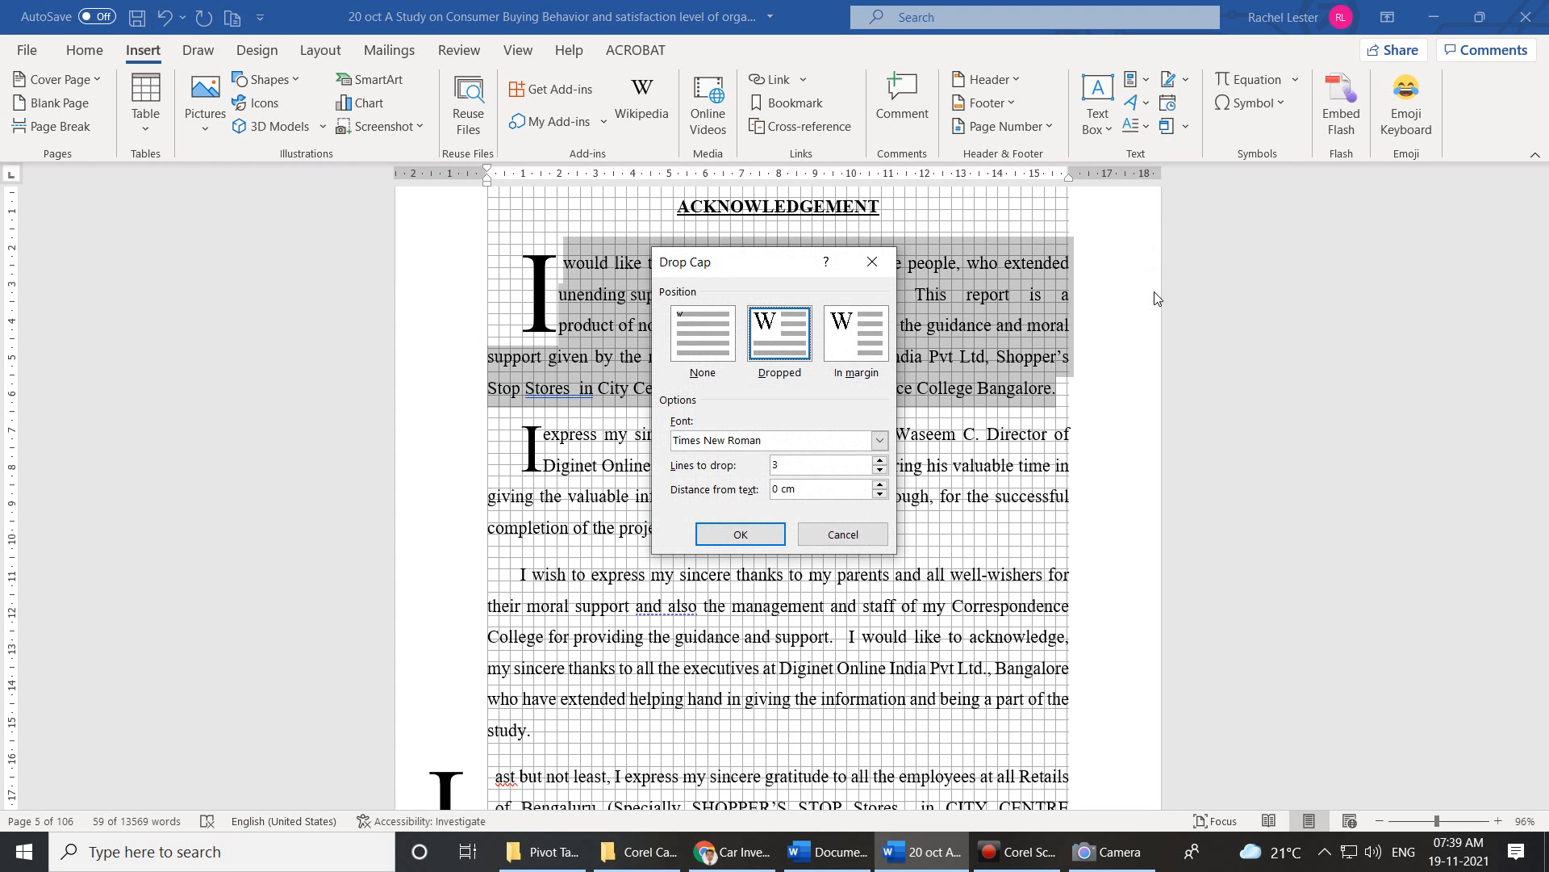
left_click(879, 471)
left_click(755, 540)
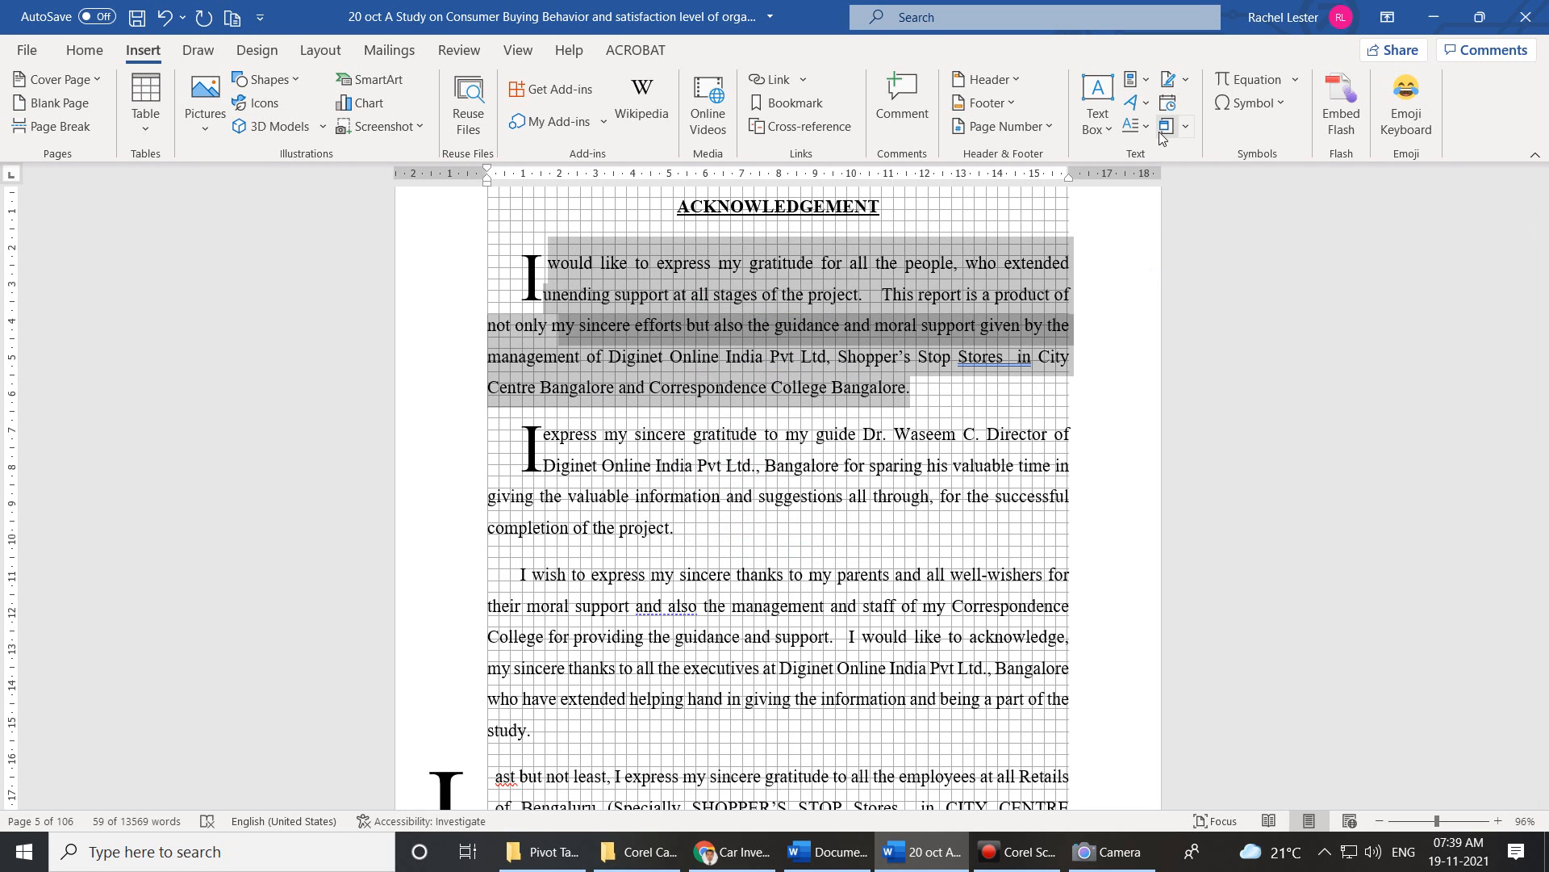
Switch that I drop cap to the In margin position.
left_click(1136, 125)
left_click(1167, 303)
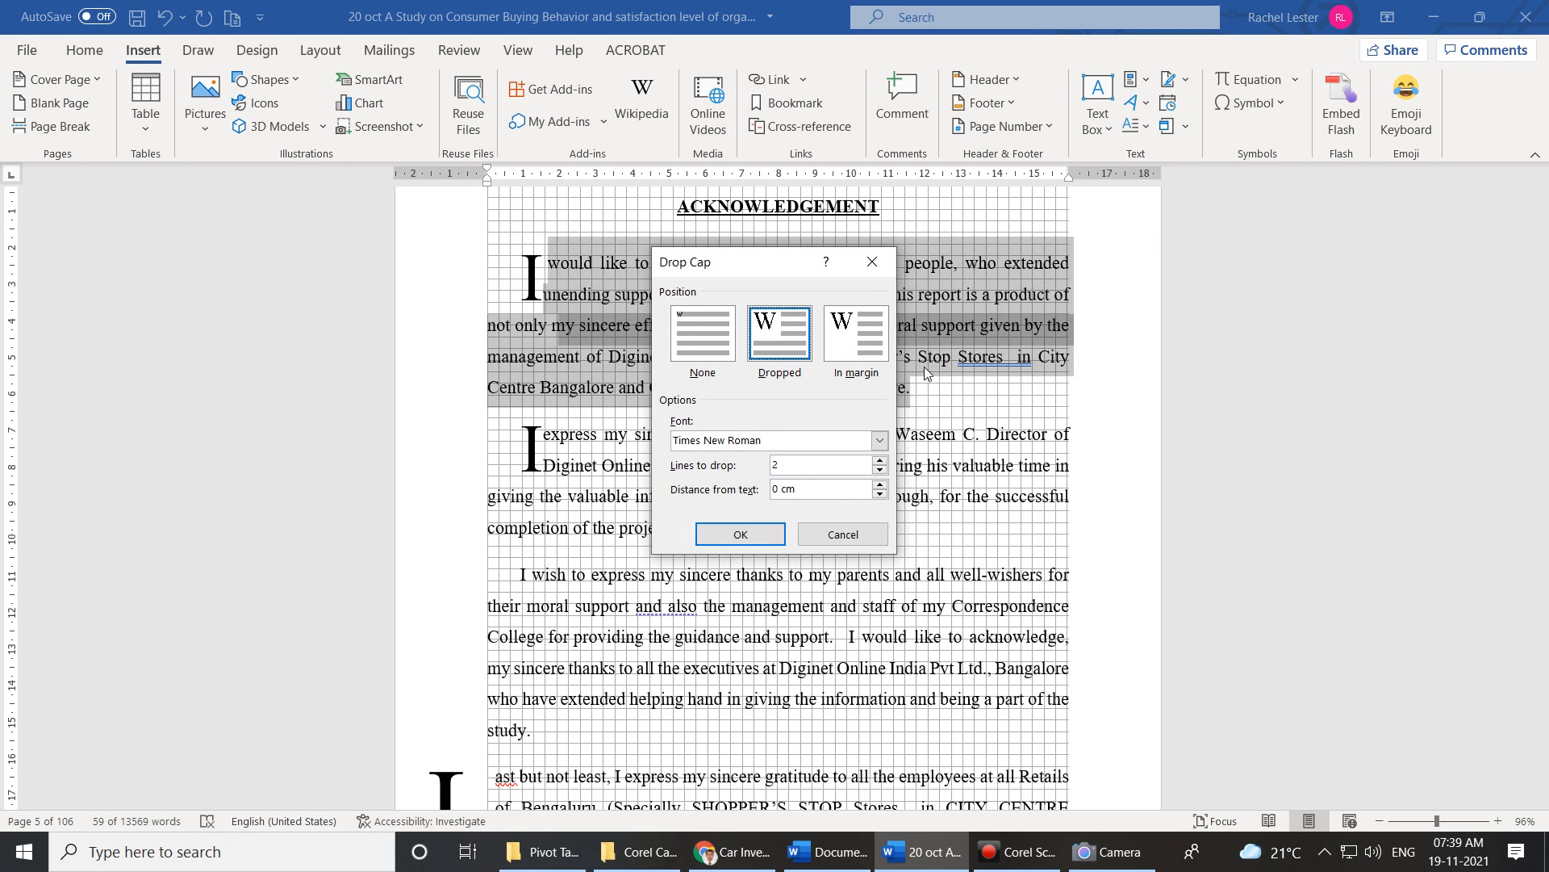
left_click(856, 341)
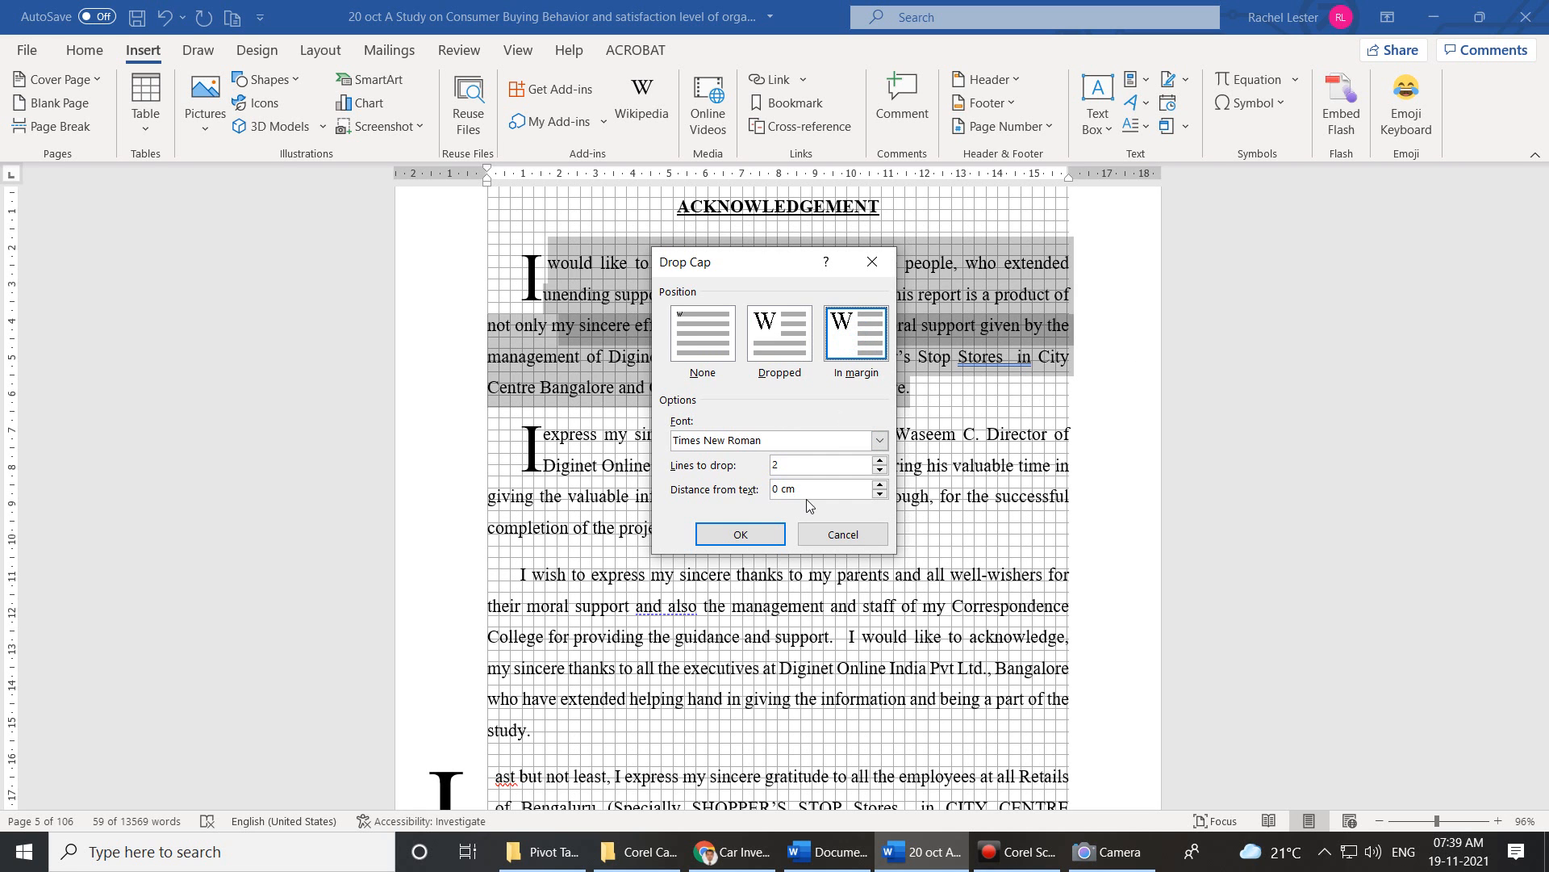
left_click(752, 533)
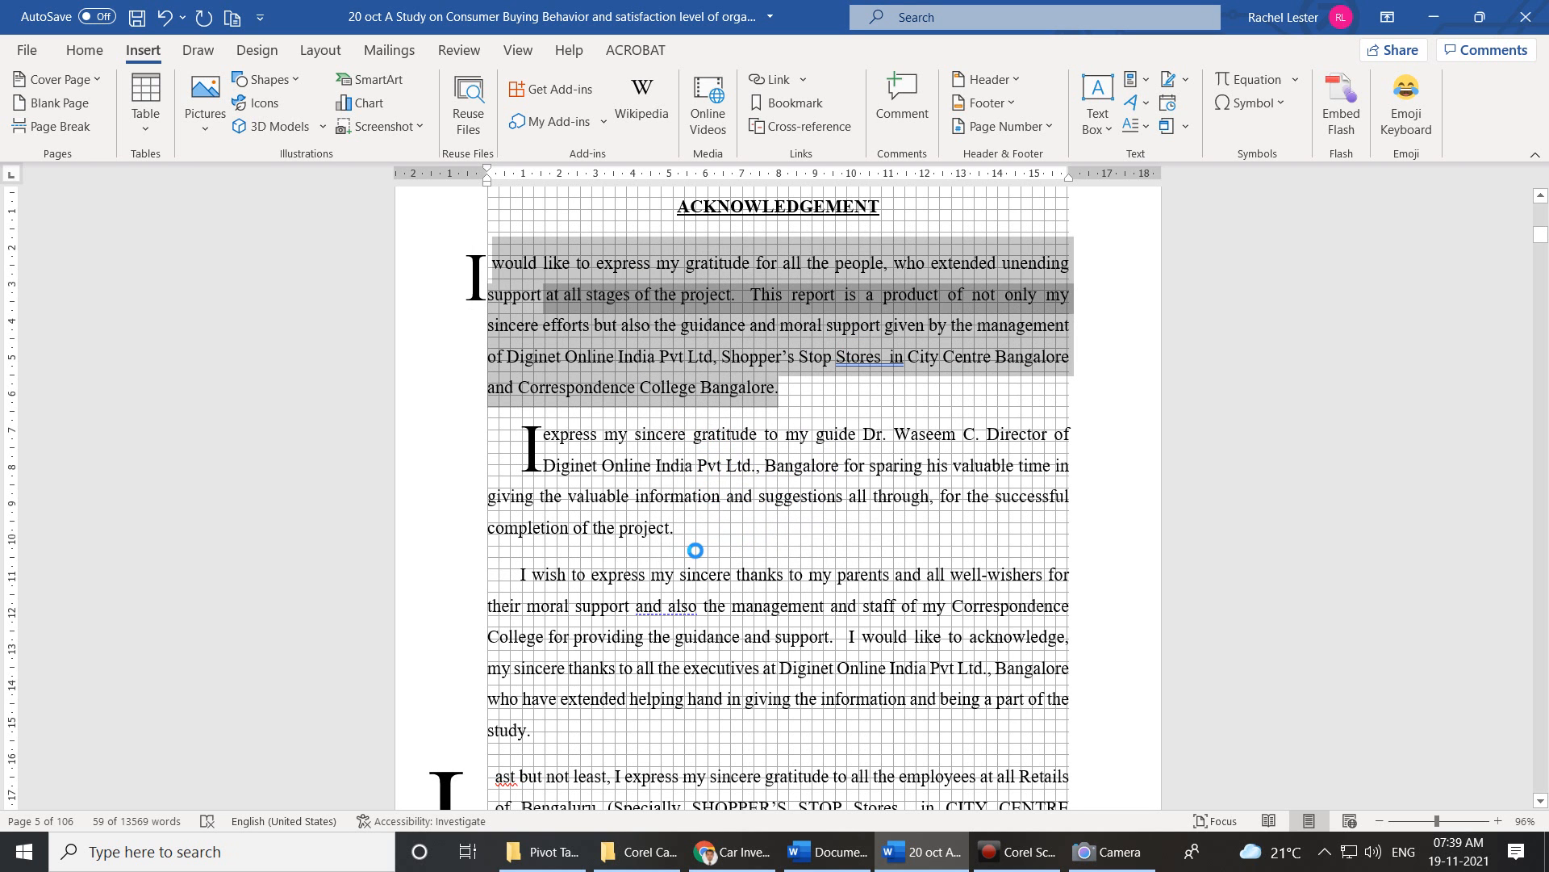
left_click_drag(681, 529, 542, 450)
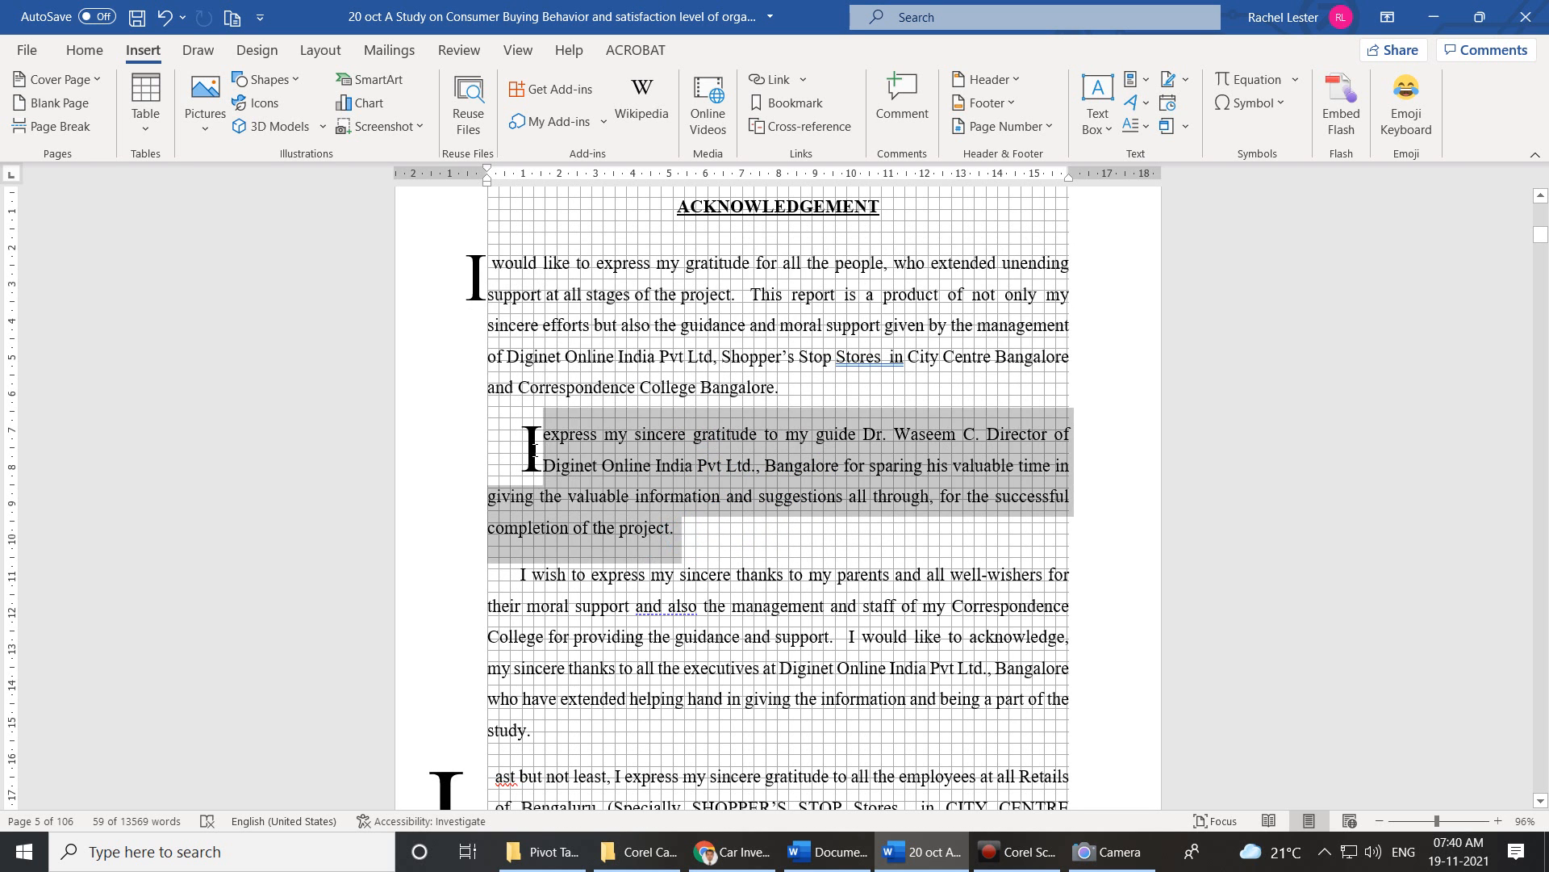
left_click(1138, 126)
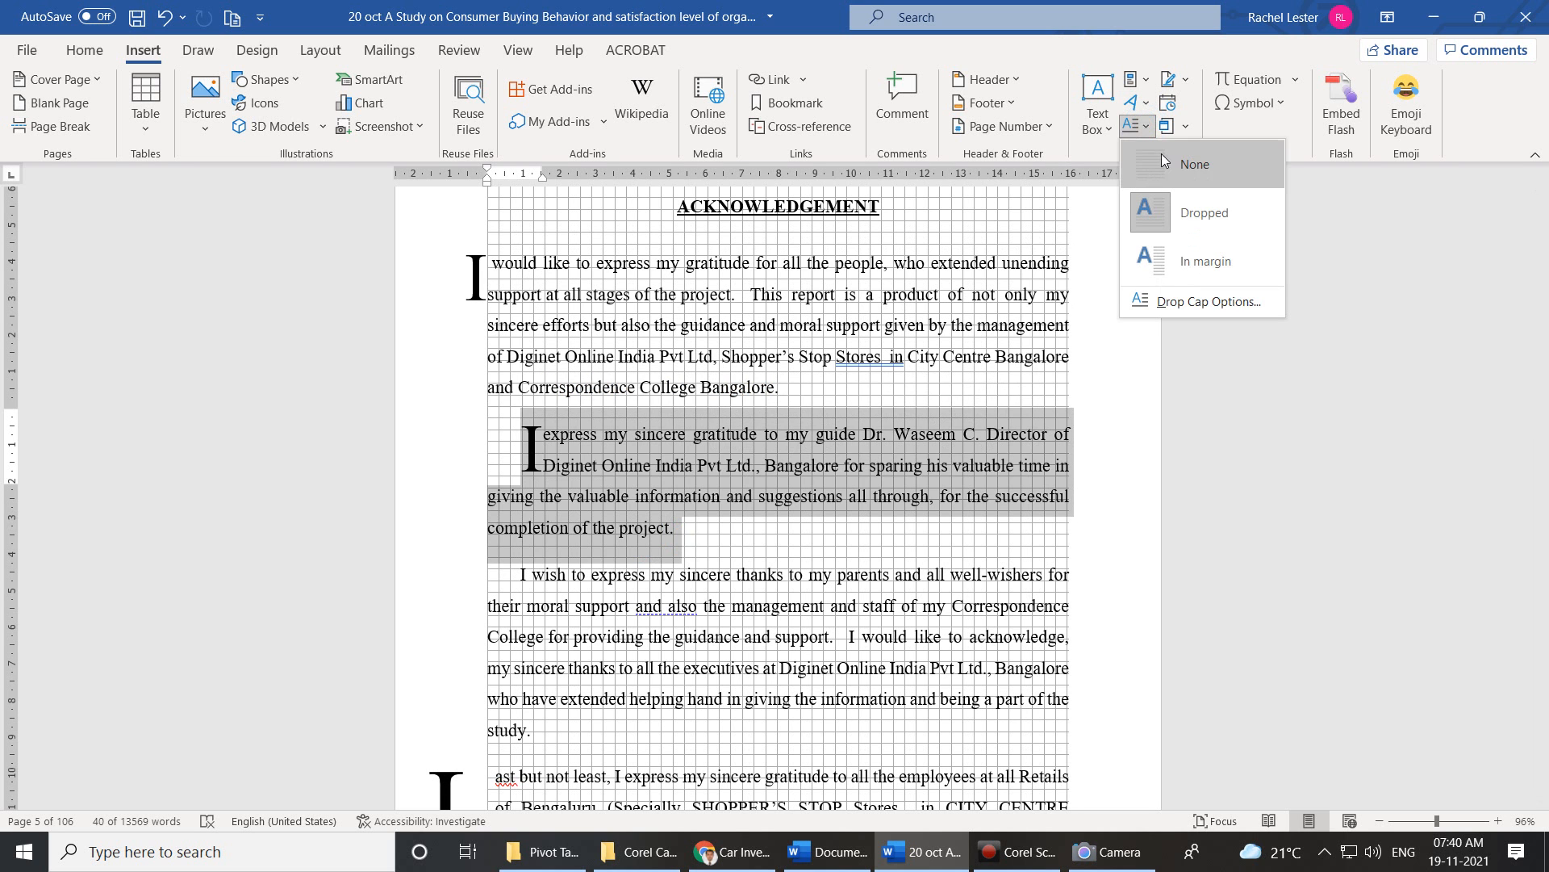
left_click(1176, 301)
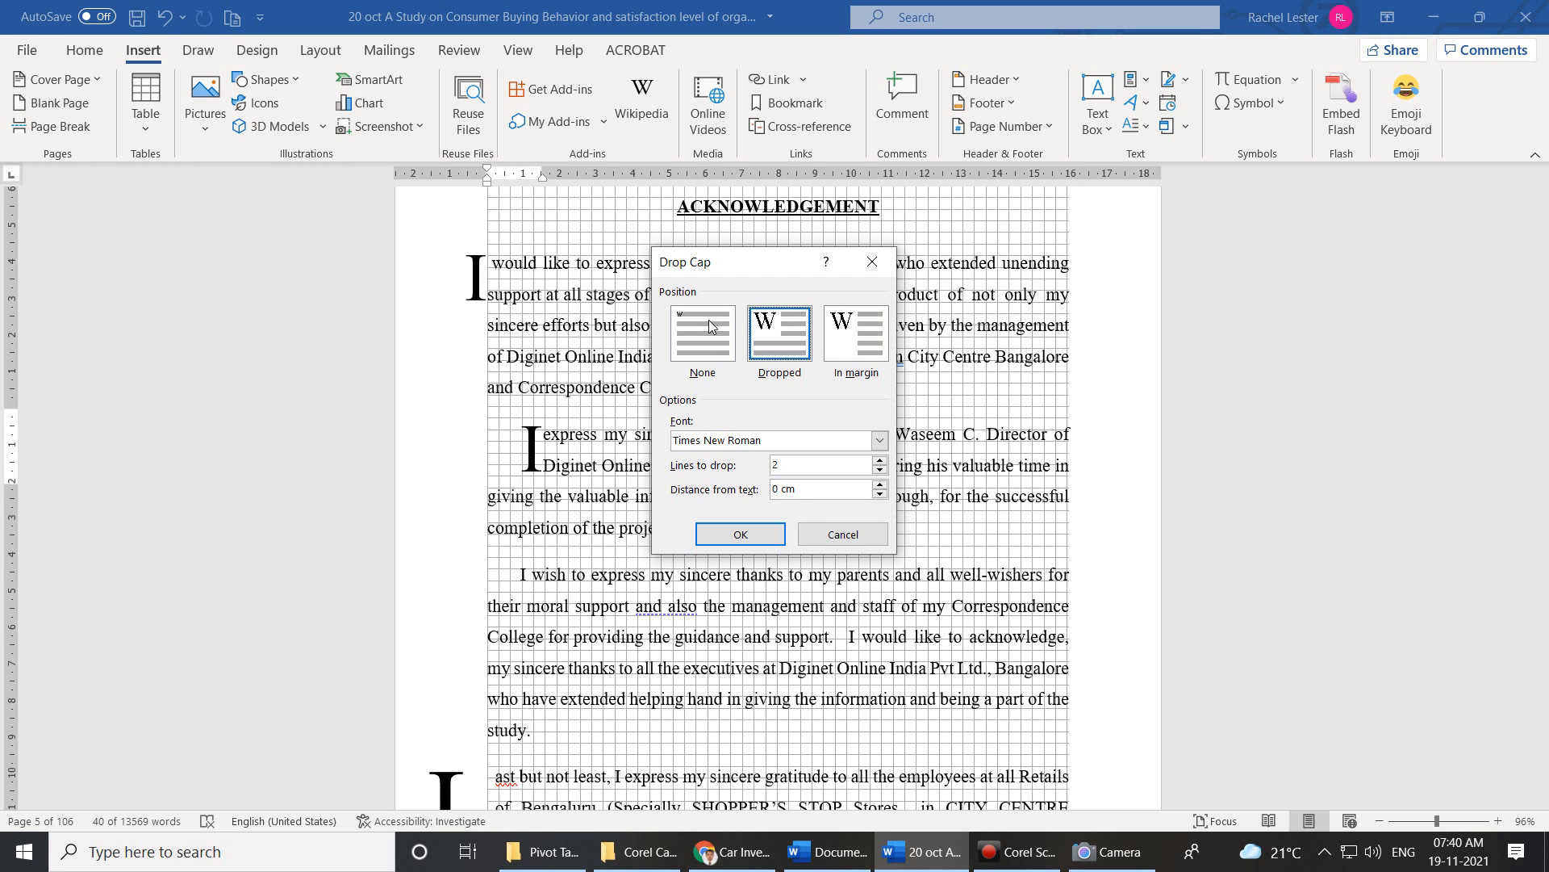
left_click(777, 536)
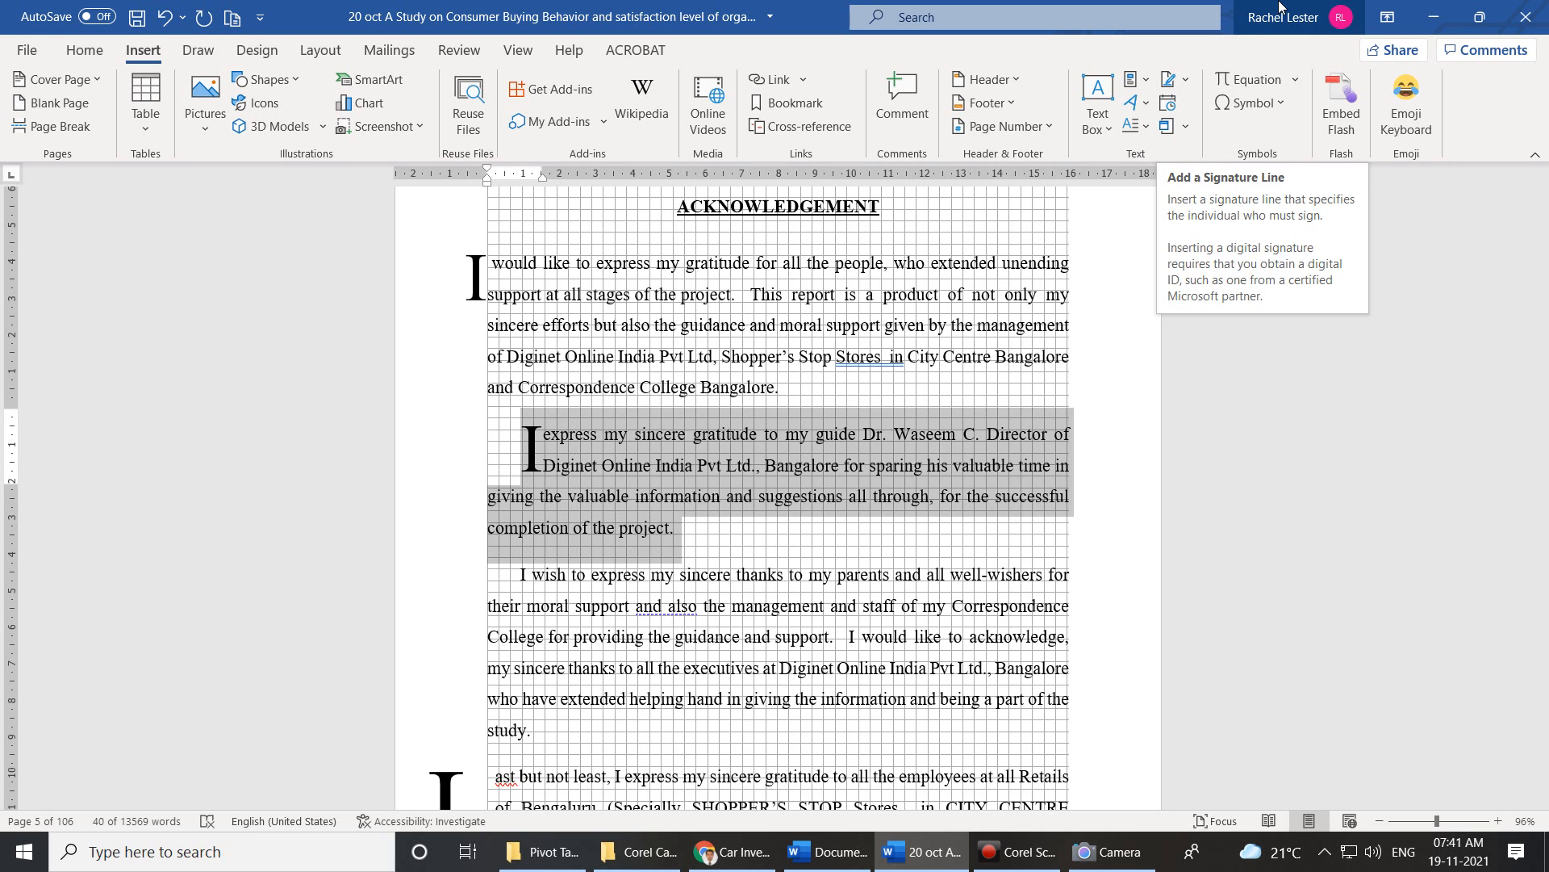
Undo the margin placement so the first paragraph's I is dropped inside the text again.
key("ctrl+z")
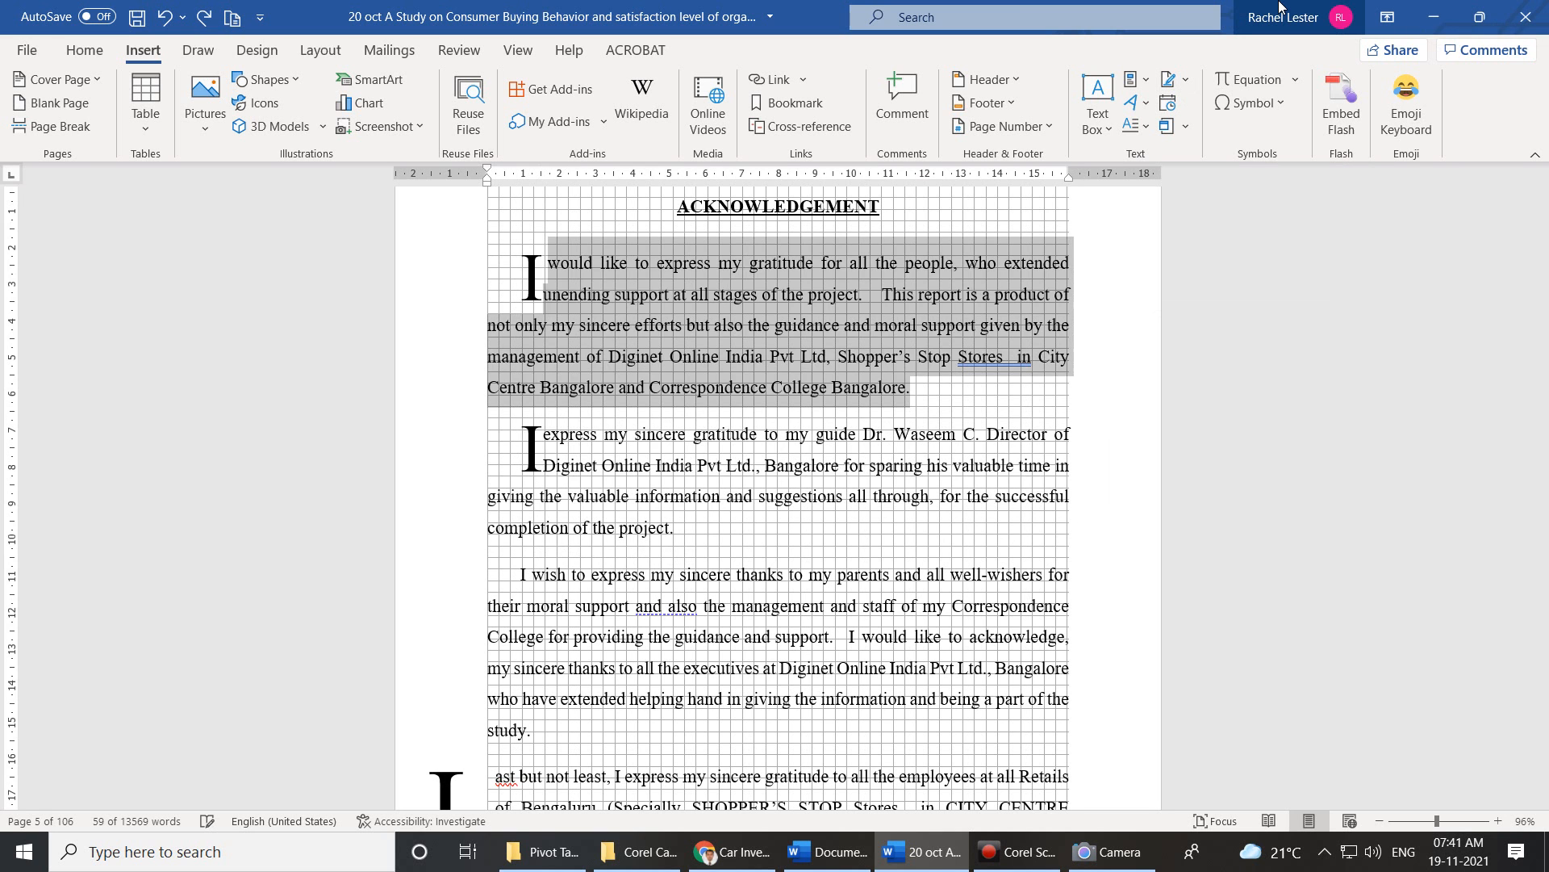
scroll(855, 363, "down", 6)
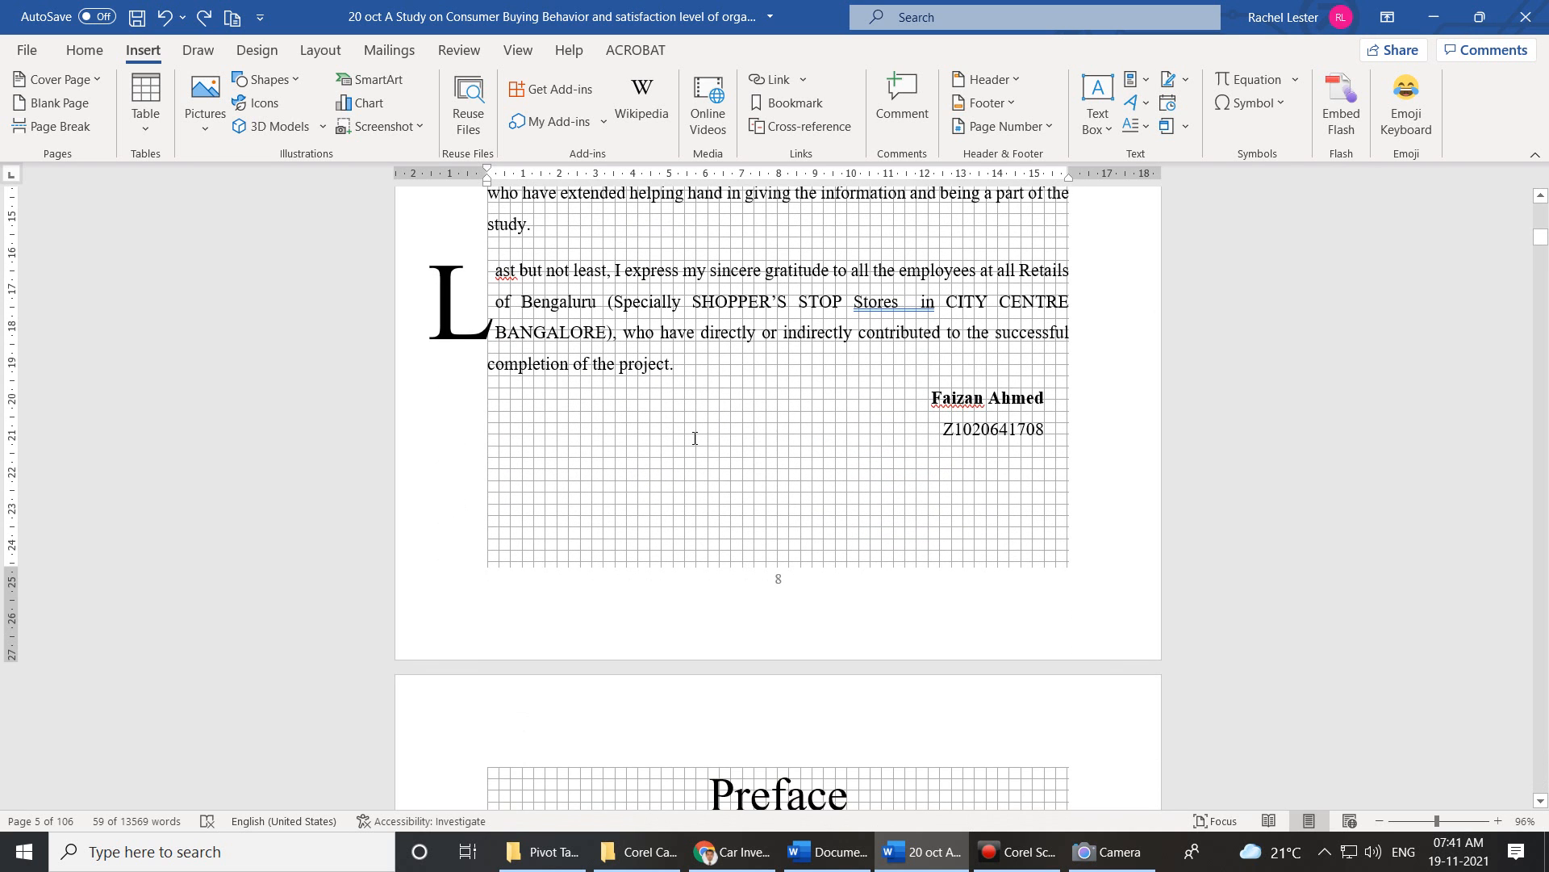
scroll(941, 467, "up", 3)
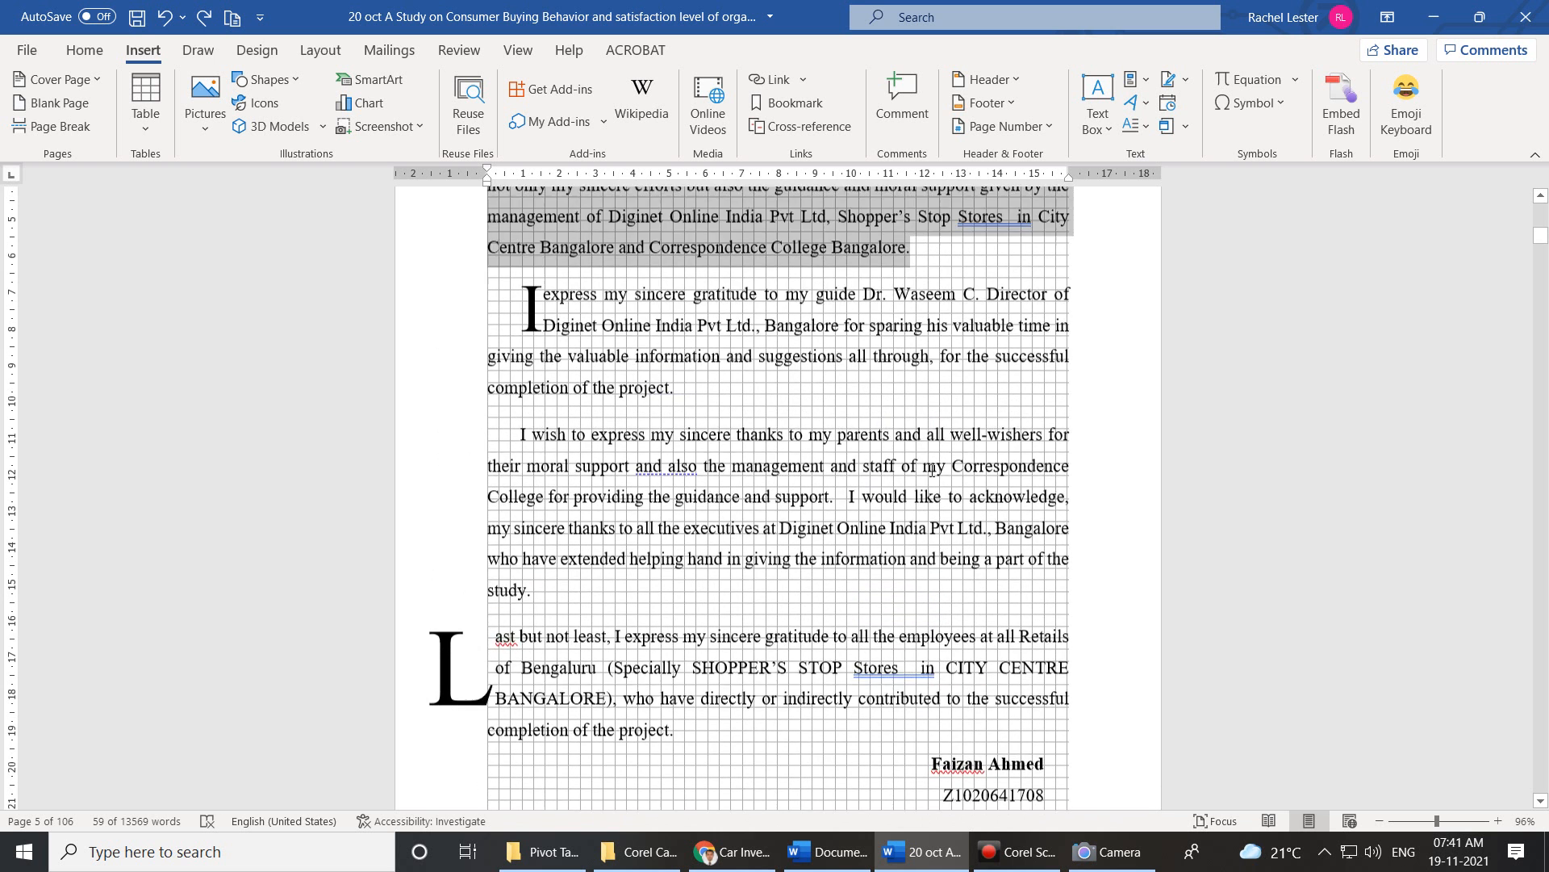
Start a Microsoft Office Signature Line after glancing at the online signature services option.
left_click(1184, 79)
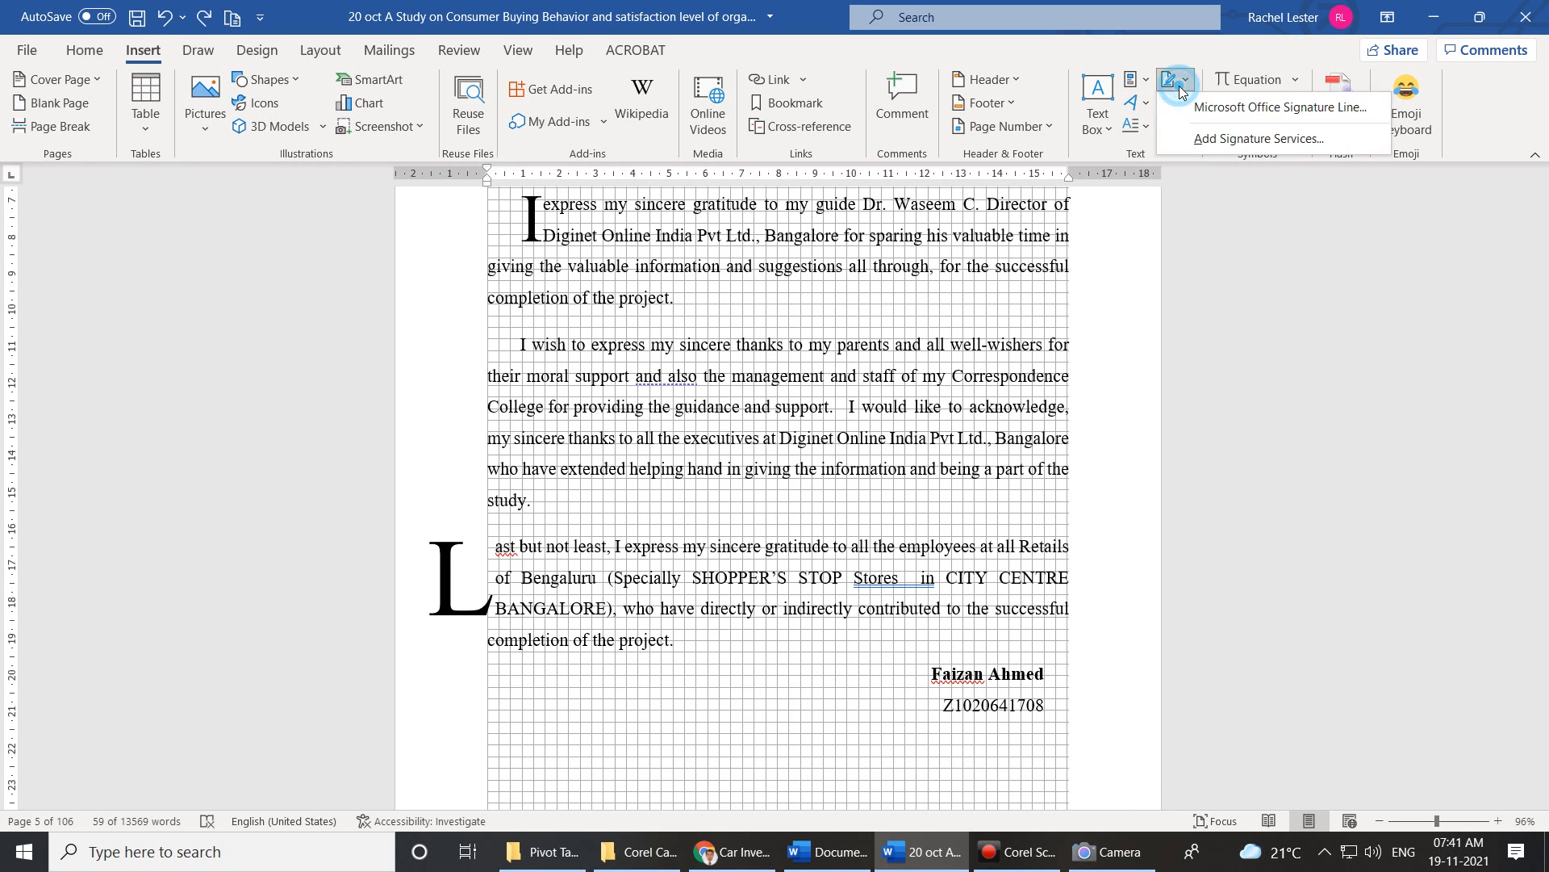
left_click(1227, 137)
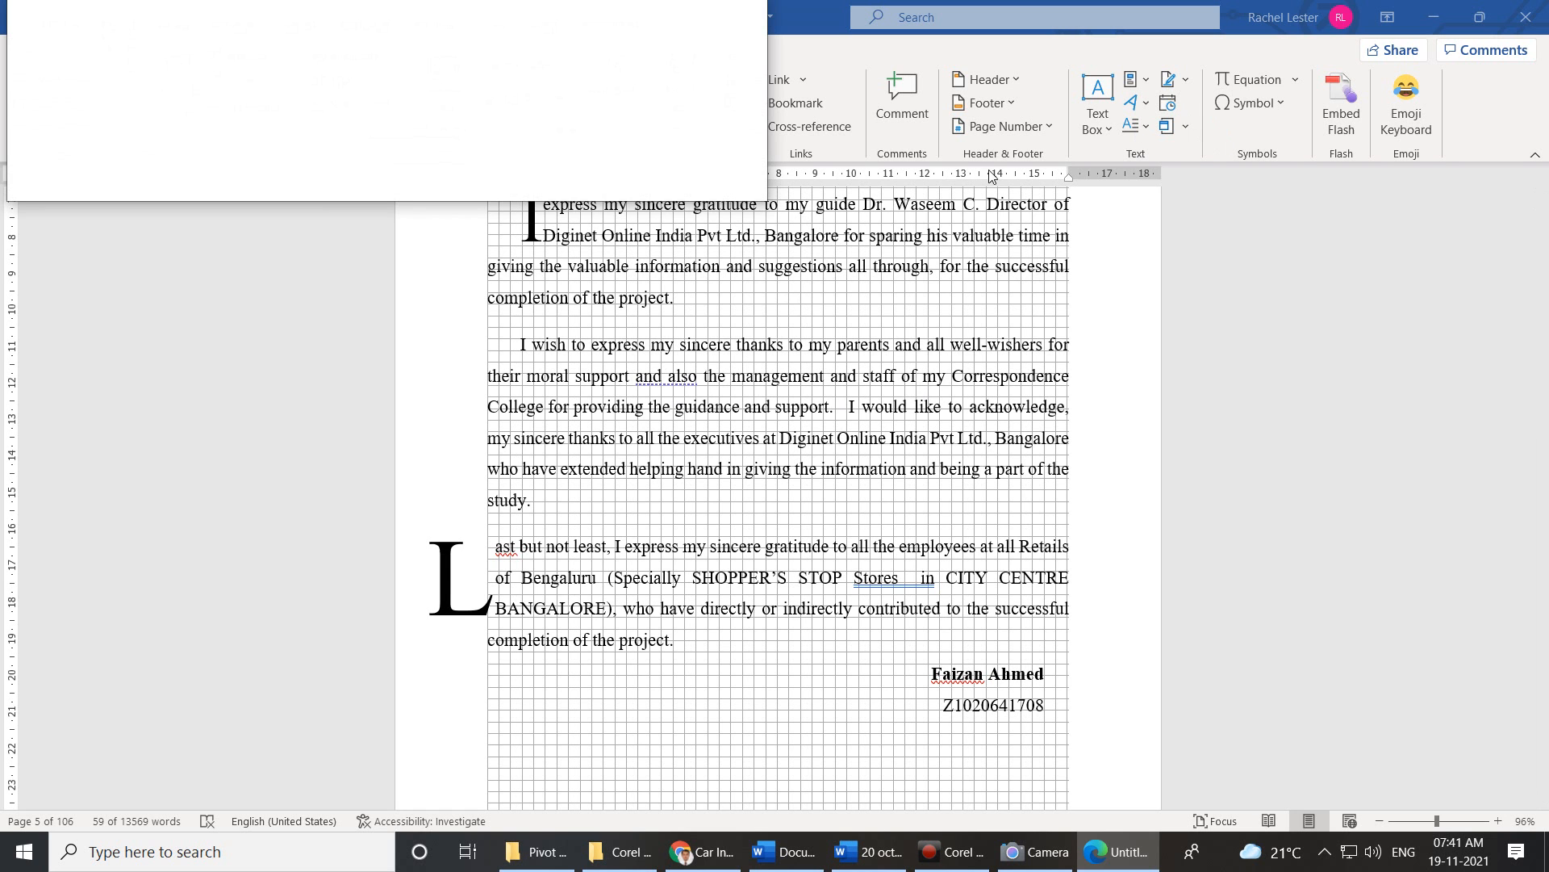
left_click(1186, 84)
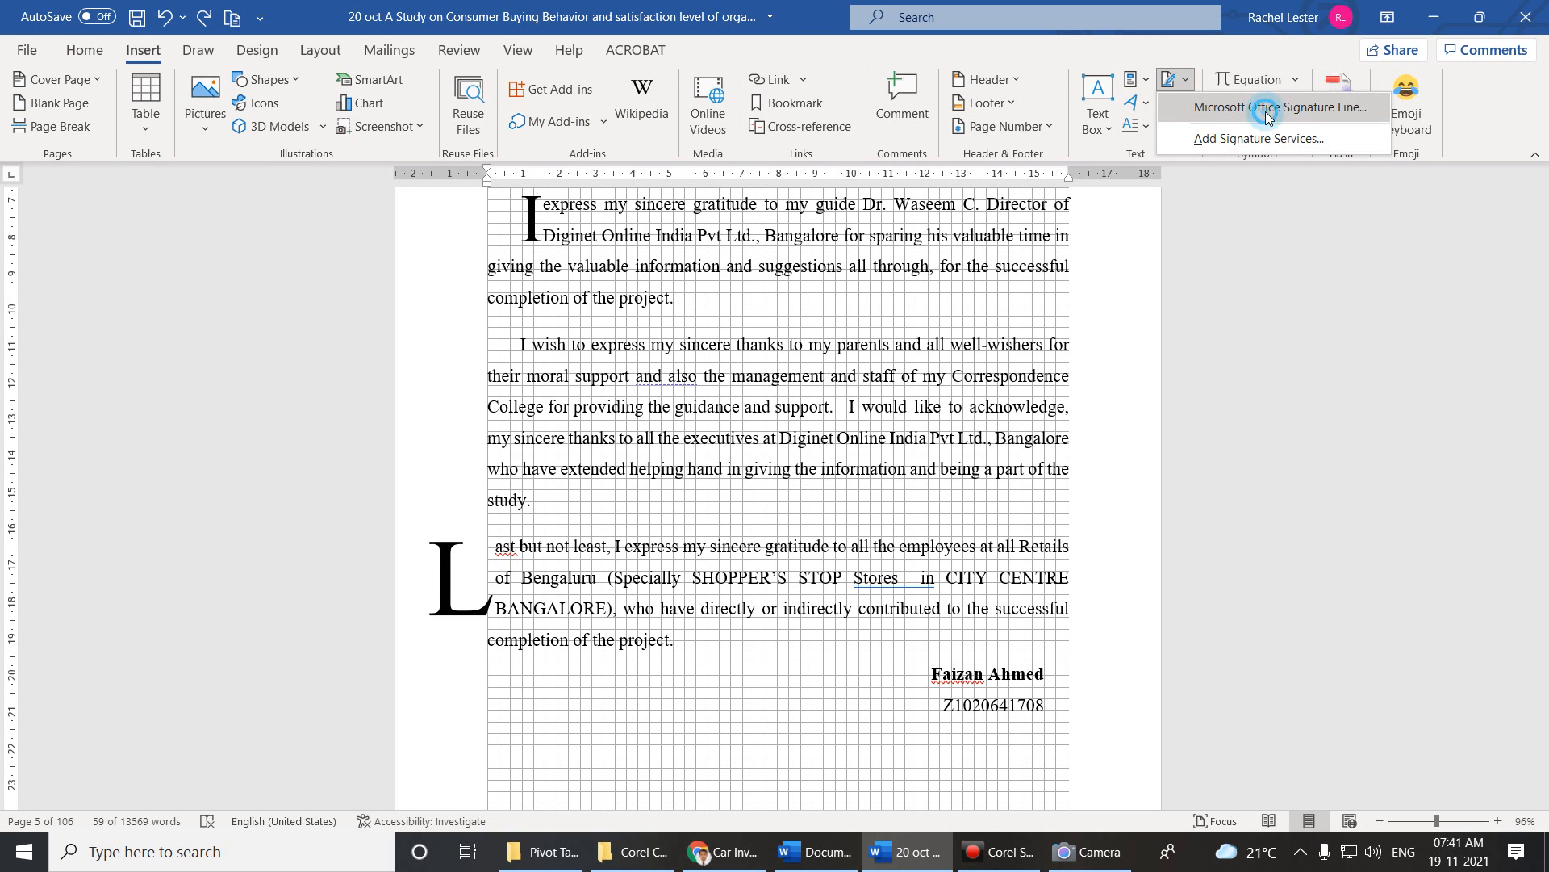
left_click(1258, 115)
In Signature Setup, enter the director's name and the title 'Director Recearch Team'.
left_click_drag(779, 279, 330, 272)
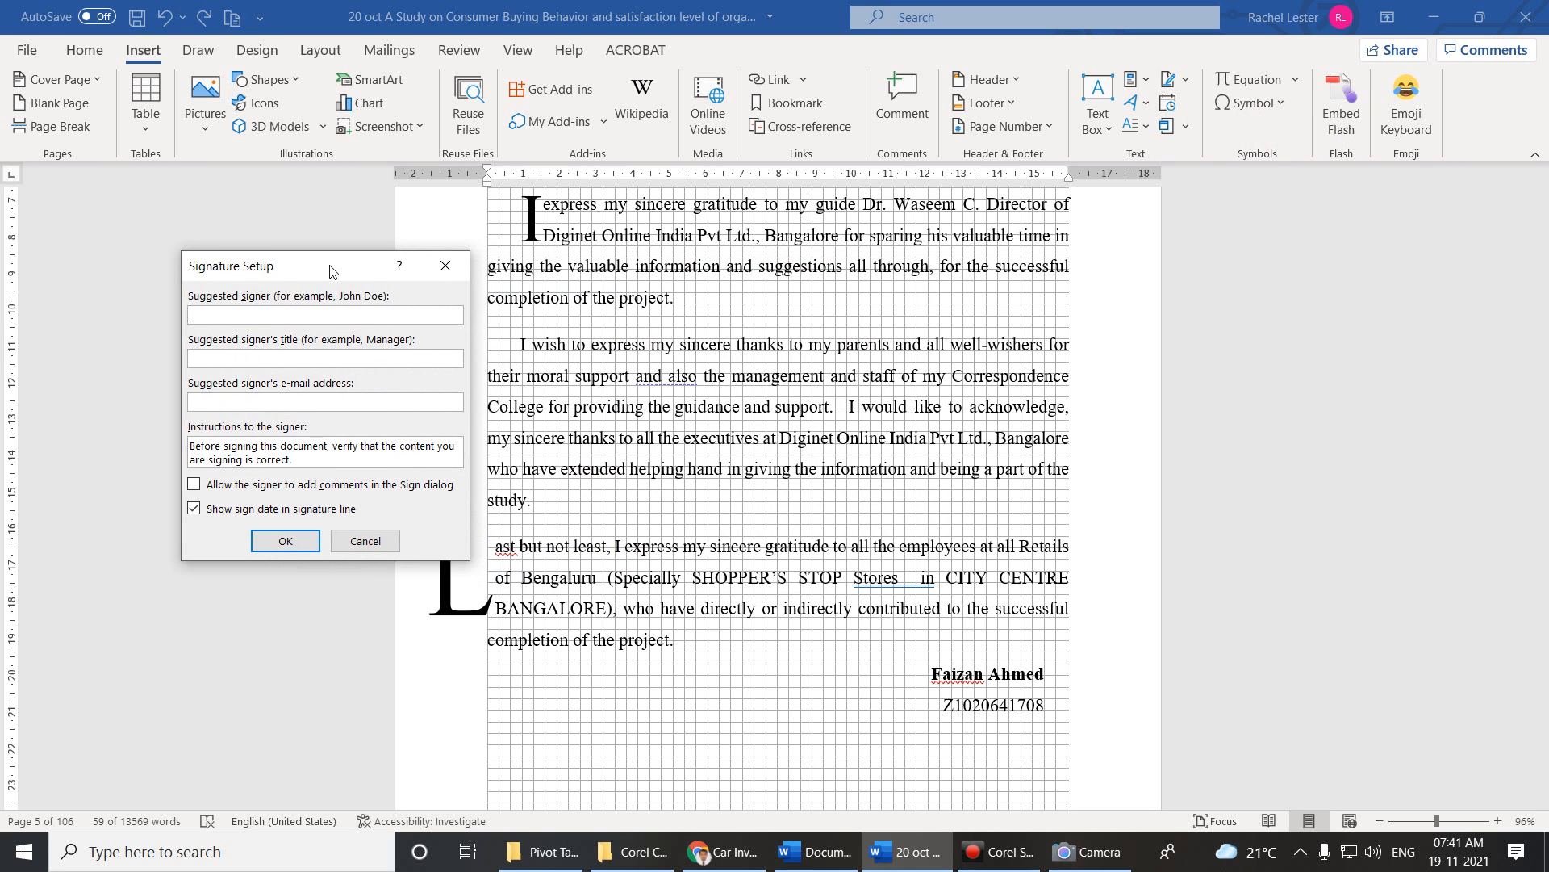
left_click(309, 359)
type("Directo")
type("r ")
type("Re")
type("c")
type("earc")
type("h Team")
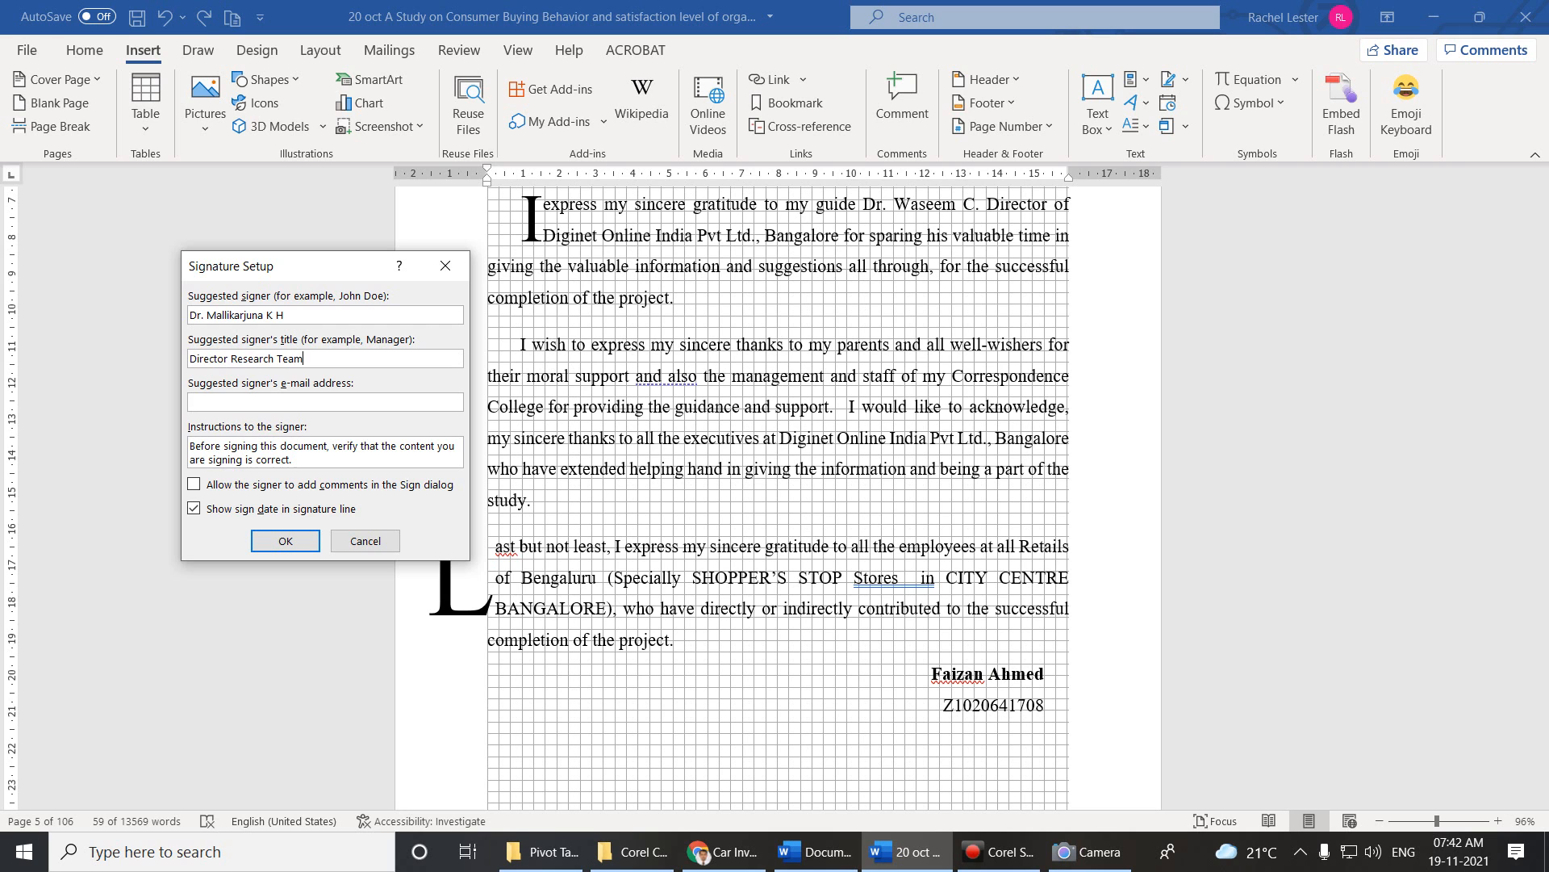
Add the signer's e-mail address, allow signer comments, and insert the signature line.
left_click(316, 409)
type("M")
key("BackSpace")
key("BackSpace")
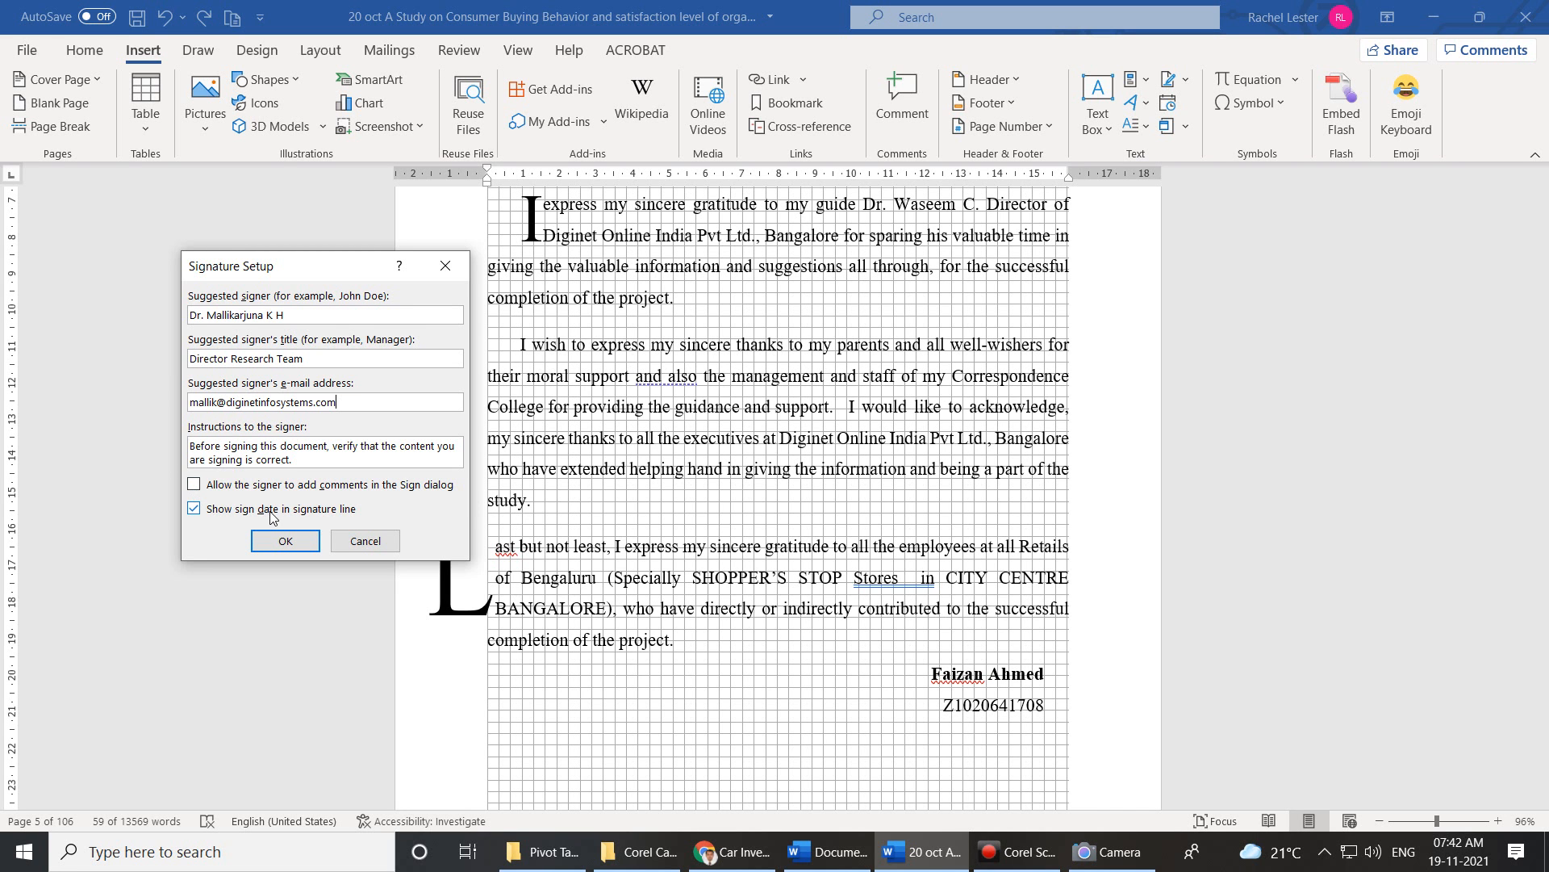
left_click(194, 485)
left_click(266, 544)
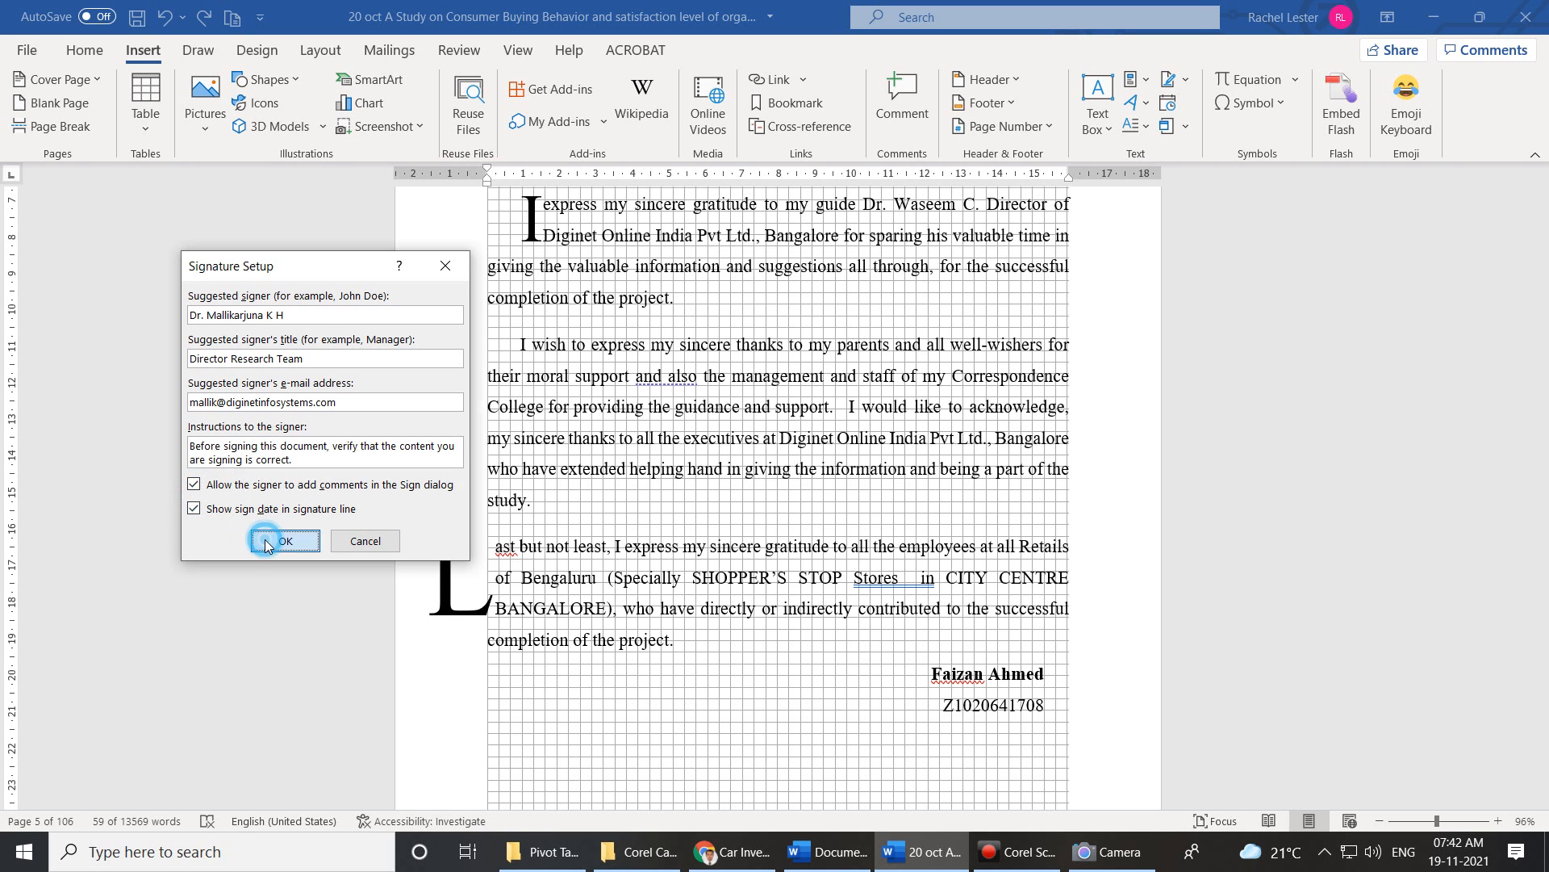
scroll(828, 603, "down", 3)
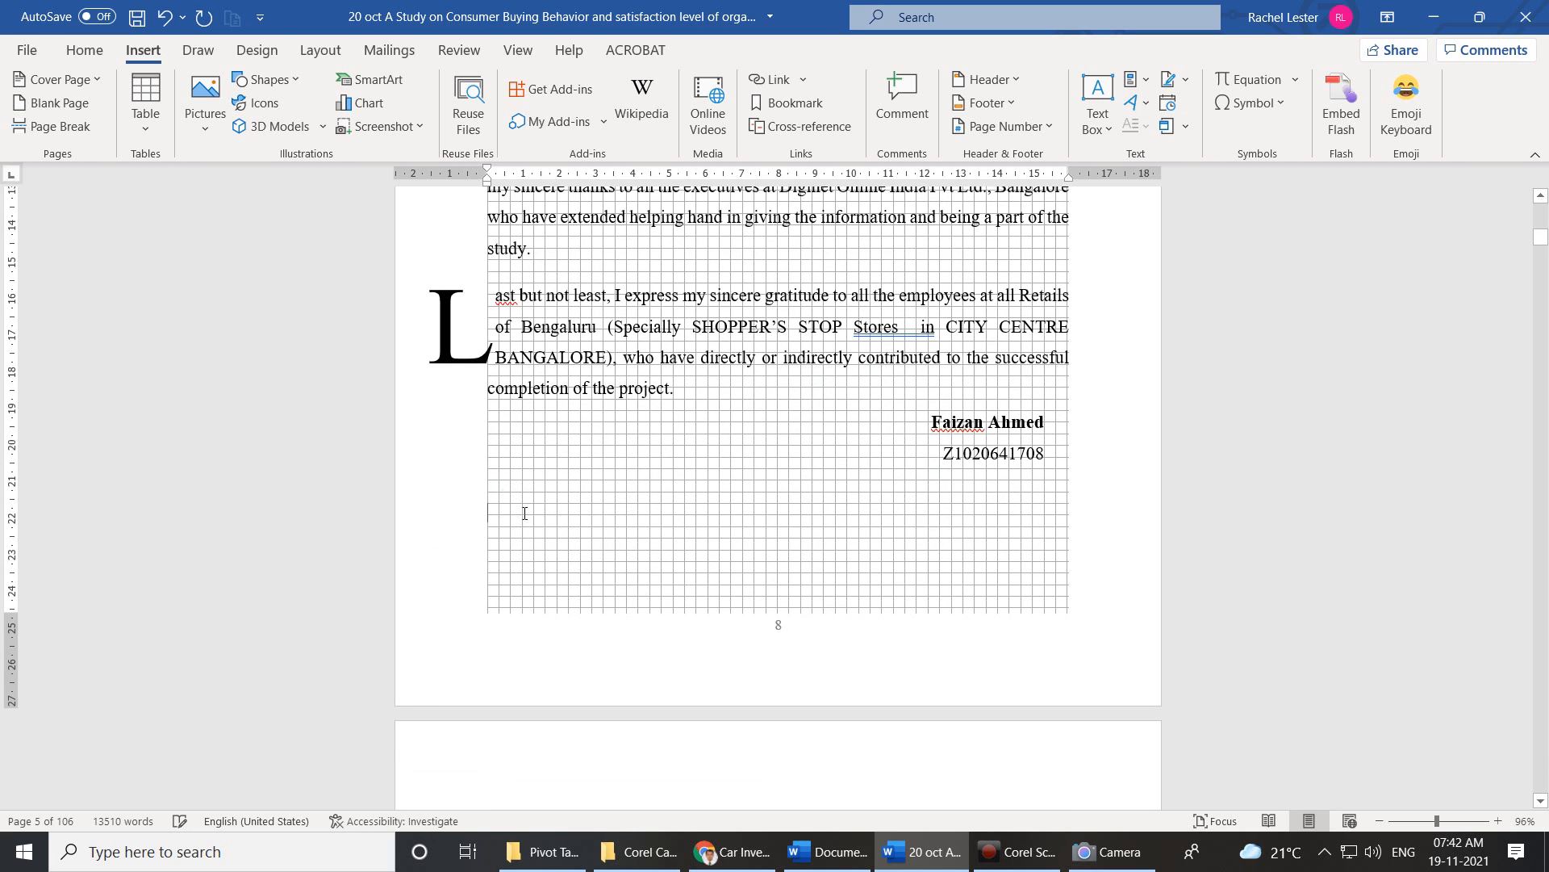
Cut the director's signature line from under the acknowledgement heading.
scroll(524, 513, "up", 5)
scroll(525, 514, "up", 4)
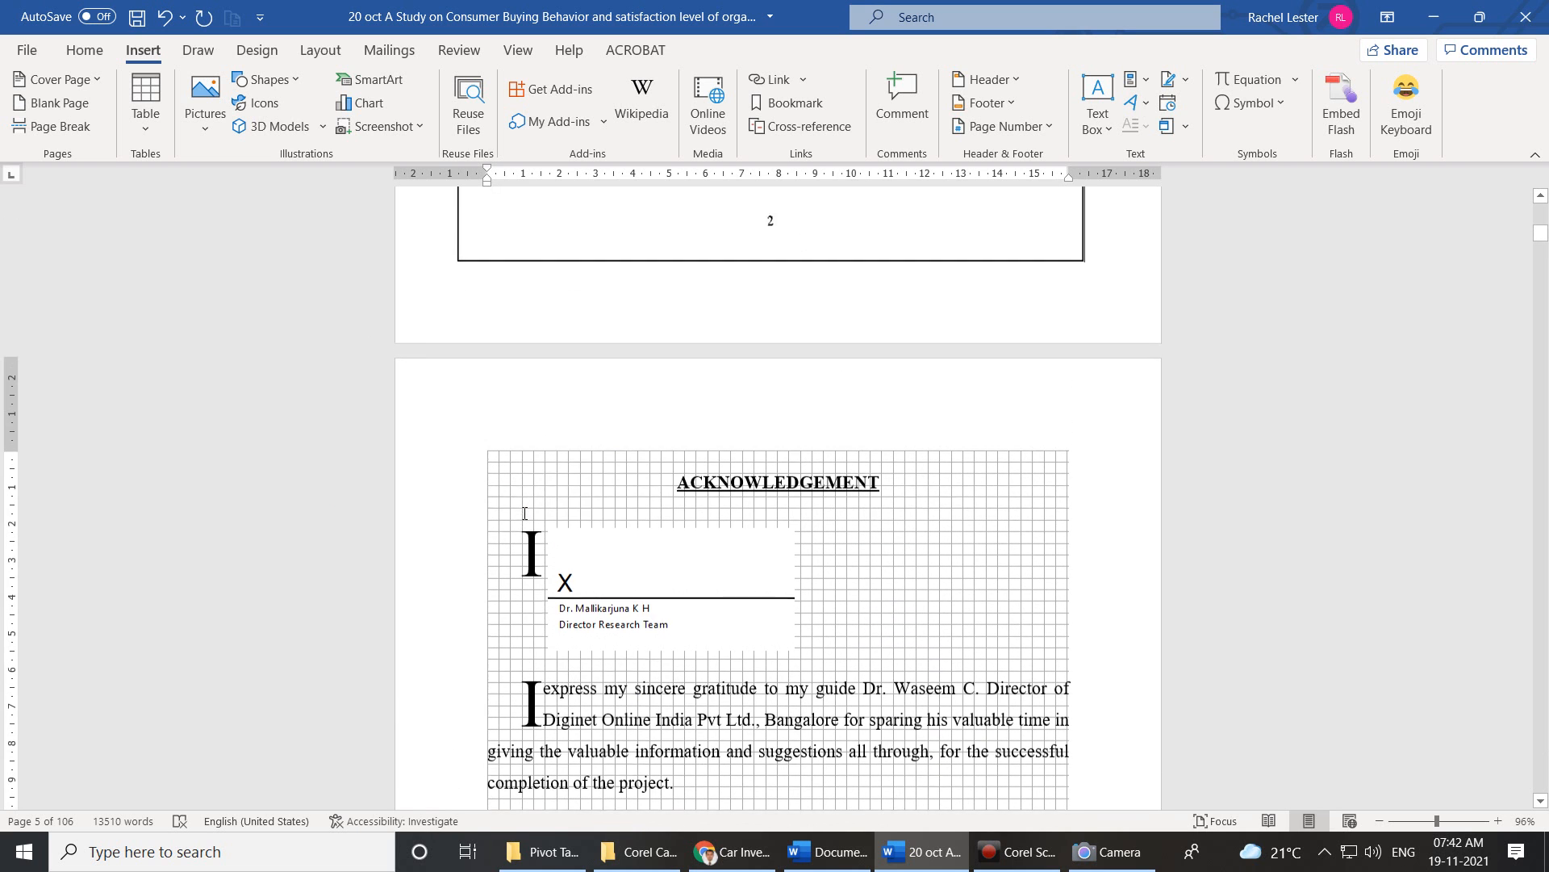
left_click(707, 535)
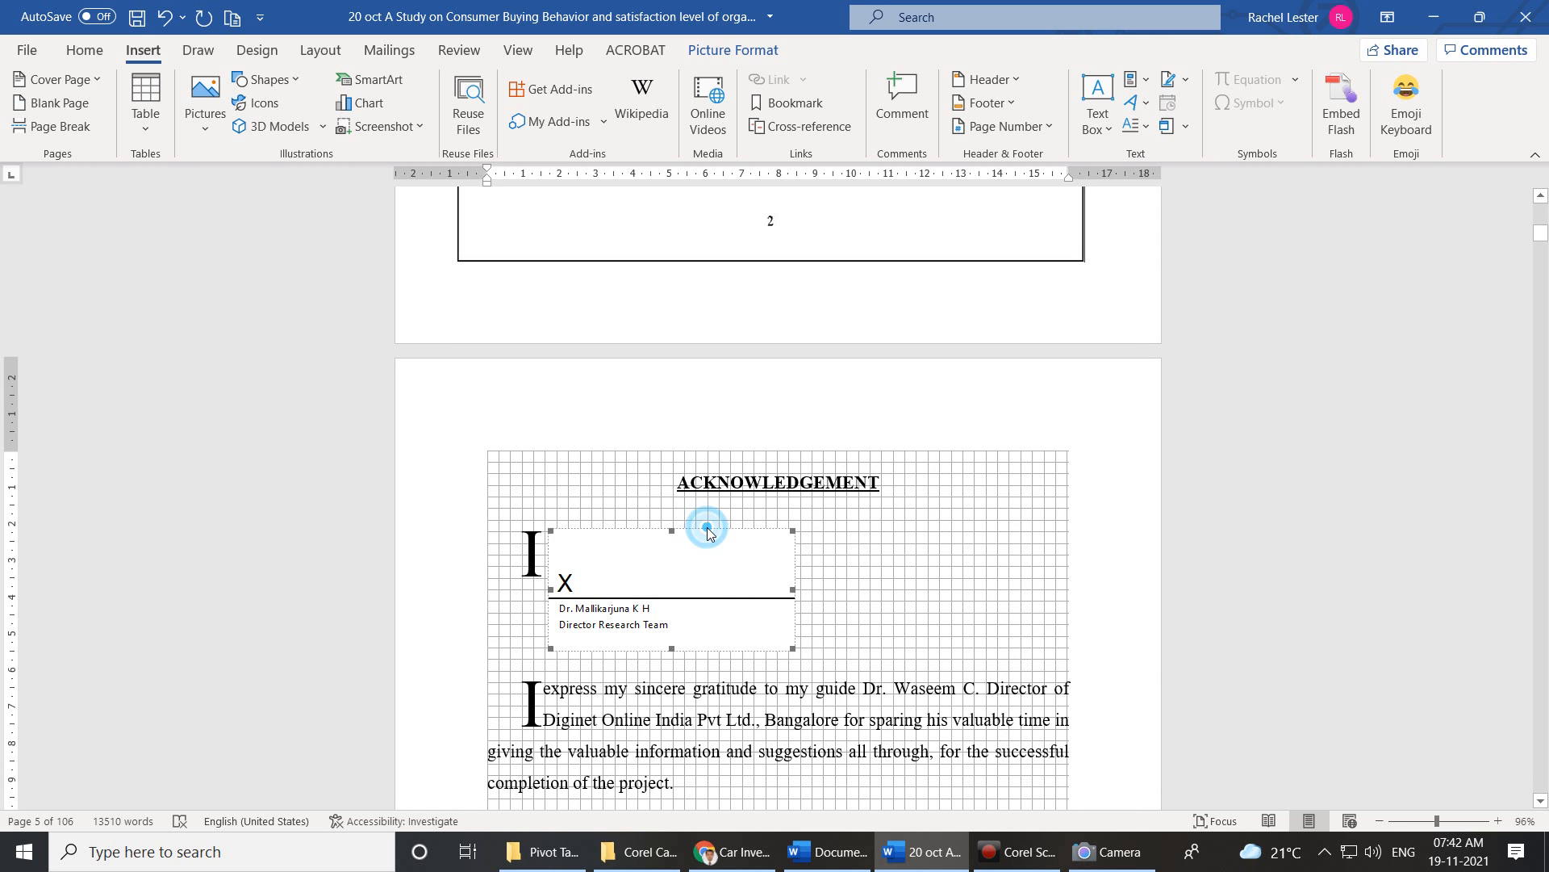
left_click(739, 662)
scroll(739, 662, "down", 5)
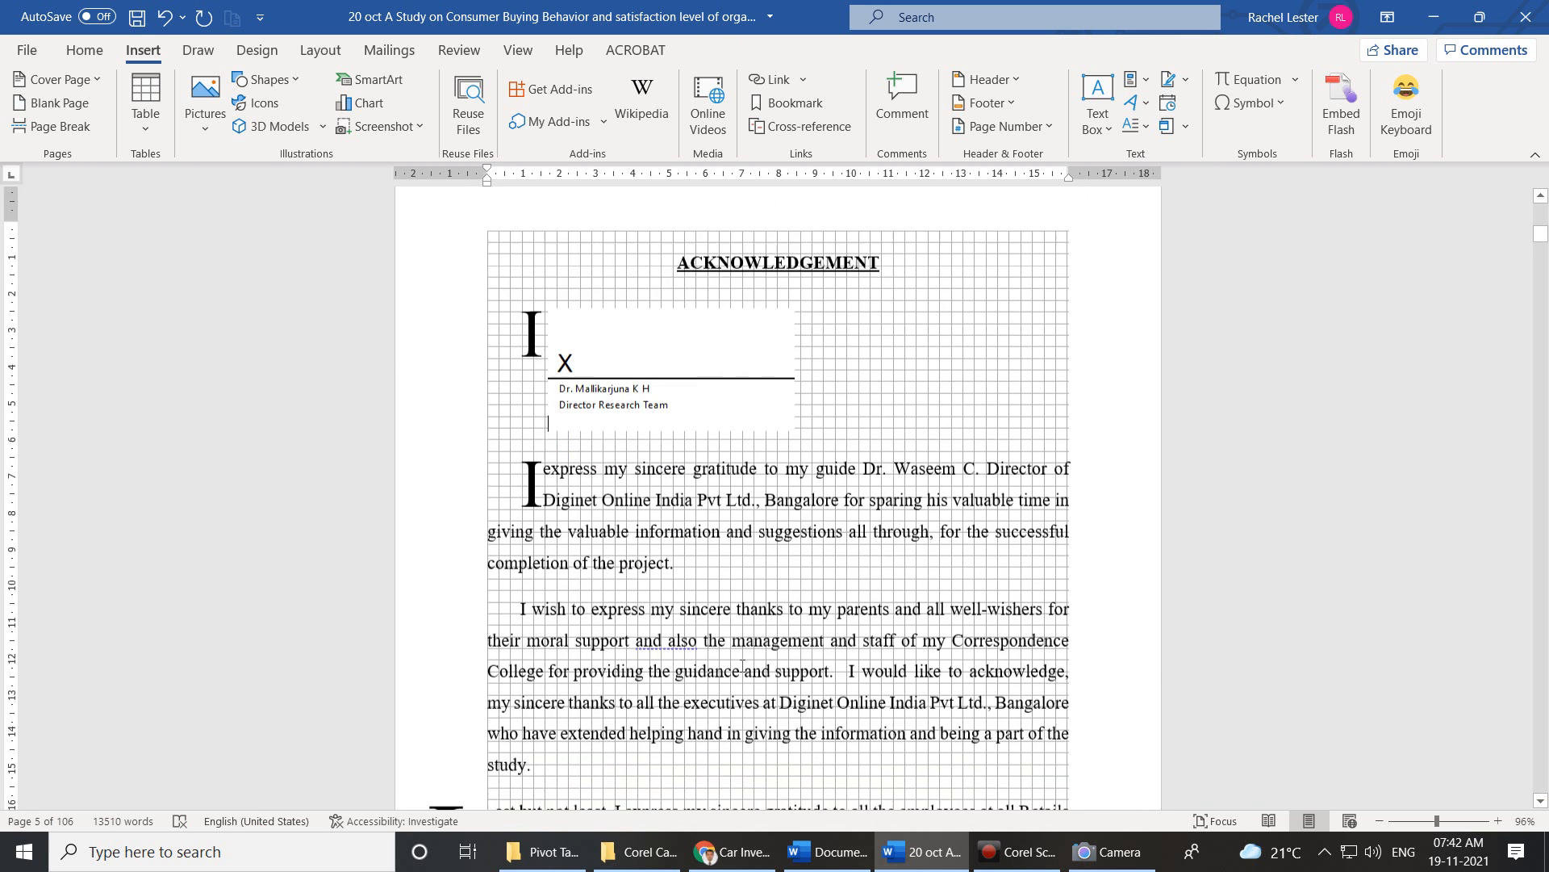
scroll(746, 644, "down", 4)
scroll(745, 643, "up", 6)
left_click(663, 339)
right_click(678, 320)
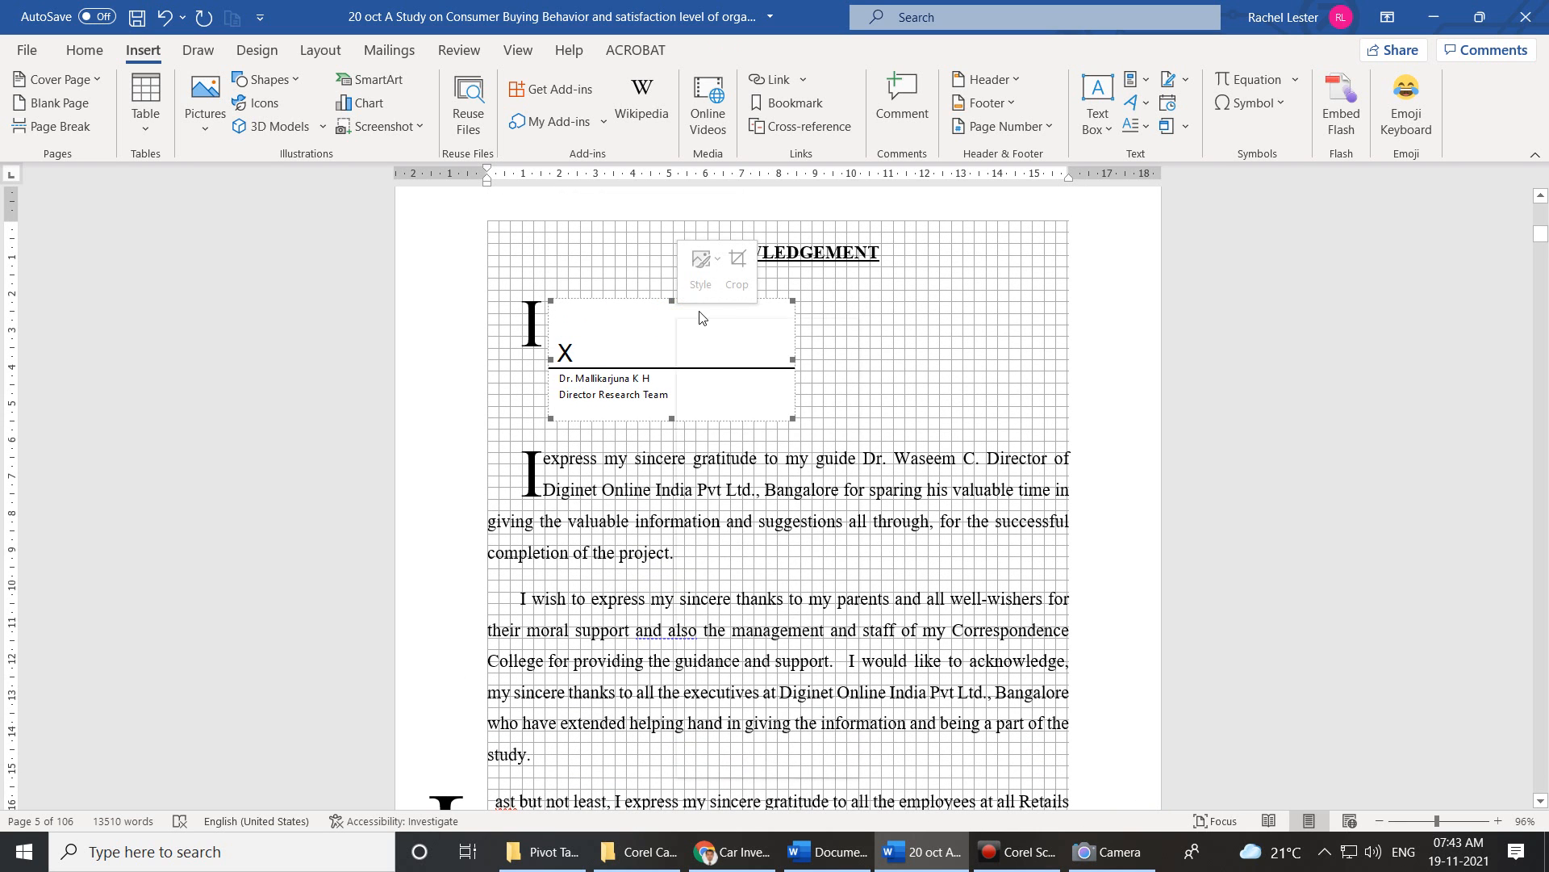
left_click(723, 335)
Paste the signature line below the student's name and ID at the page bottom.
scroll(517, 598, "down", 5)
left_click(517, 598)
right_click(516, 598)
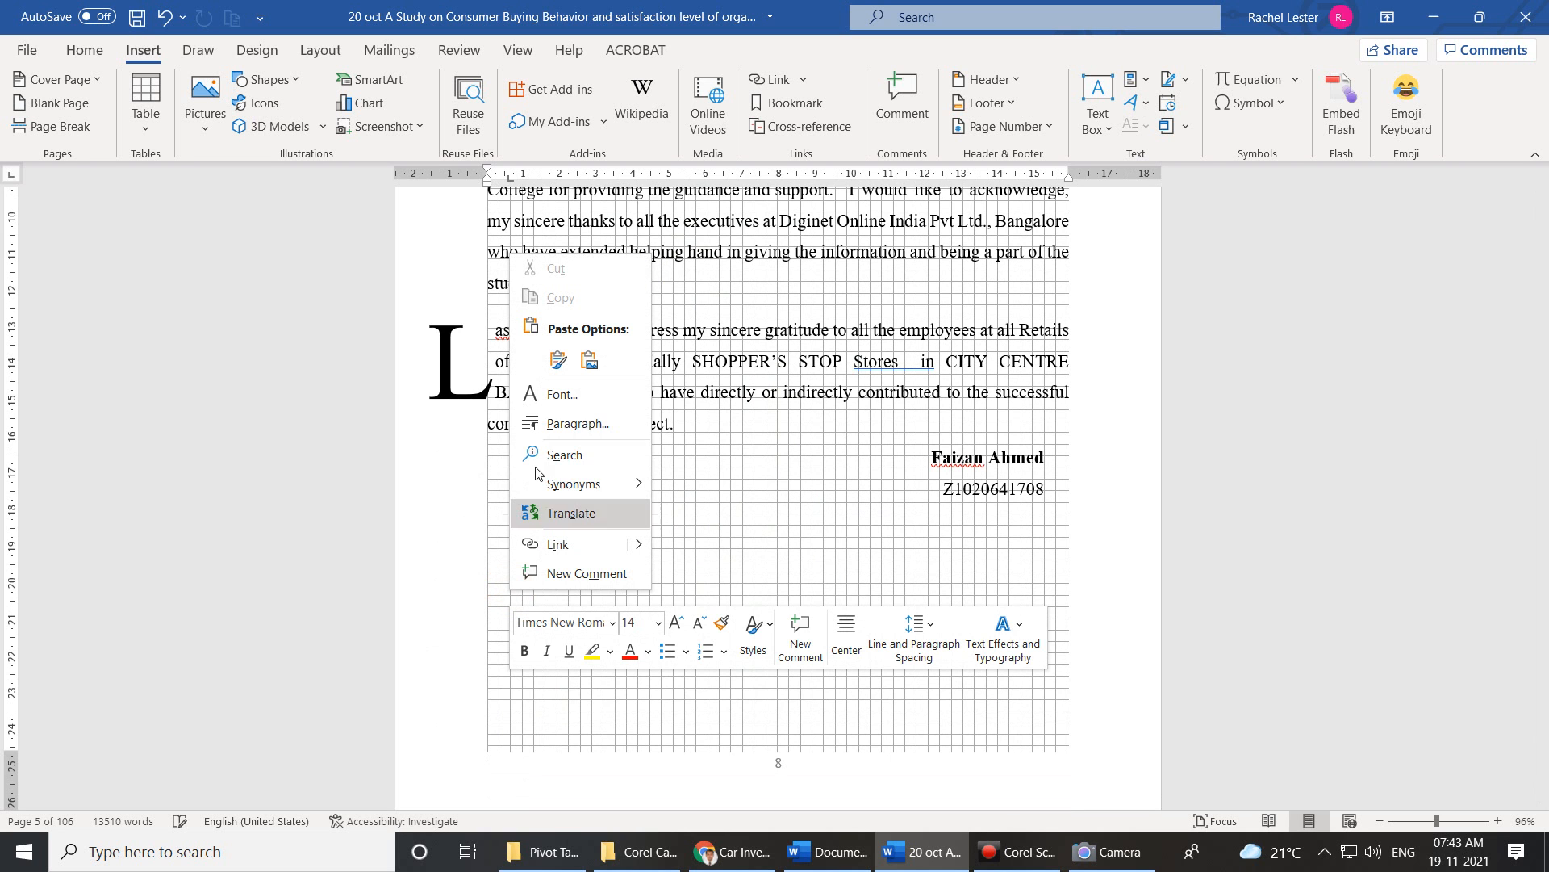
left_click(558, 362)
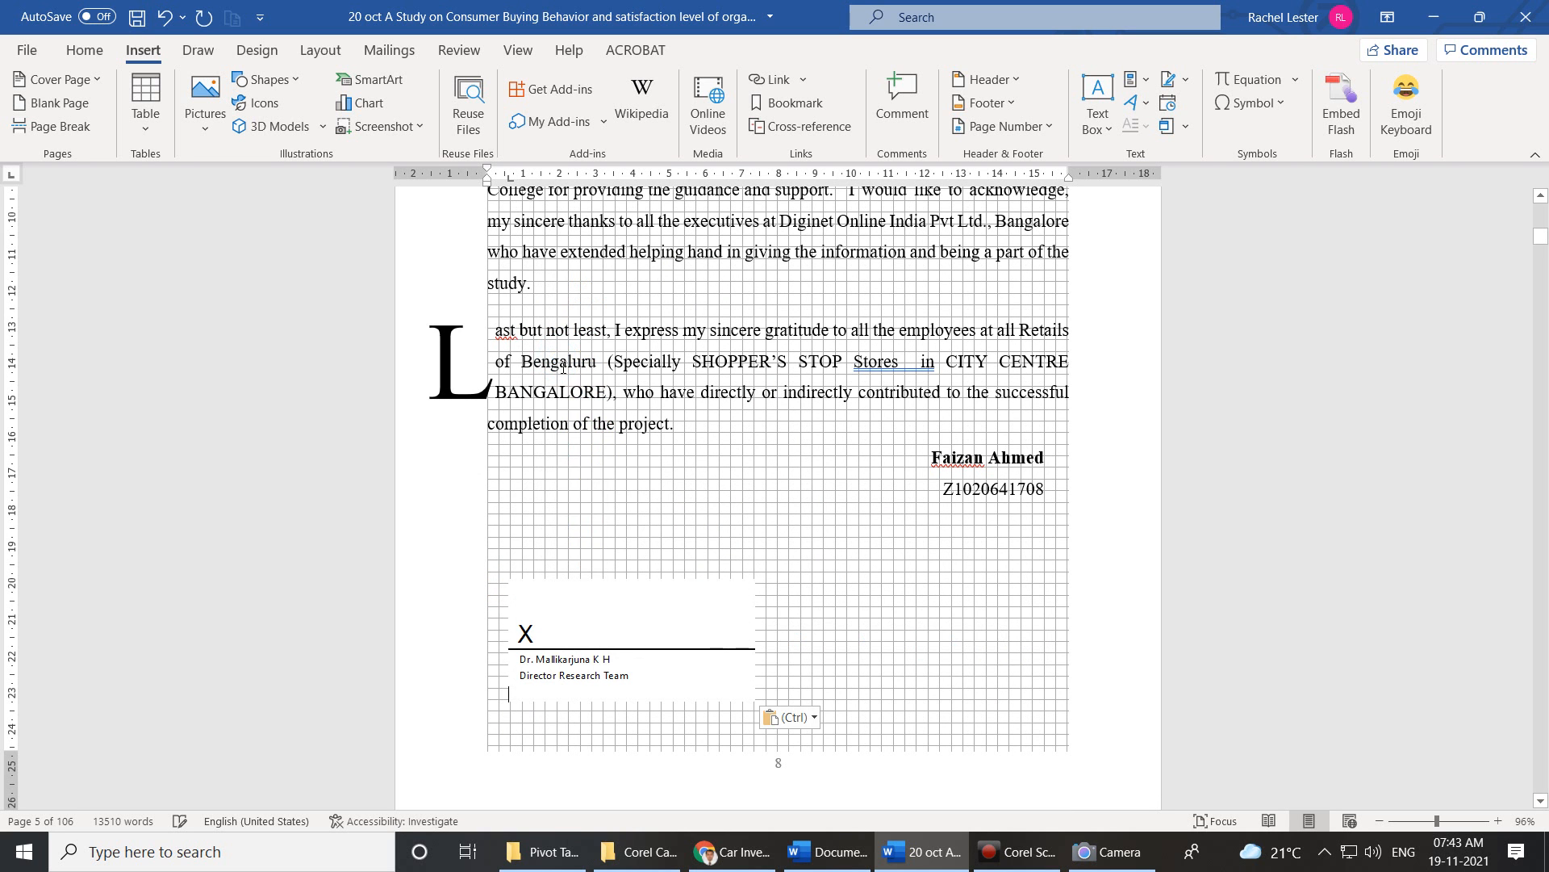
left_click(538, 638)
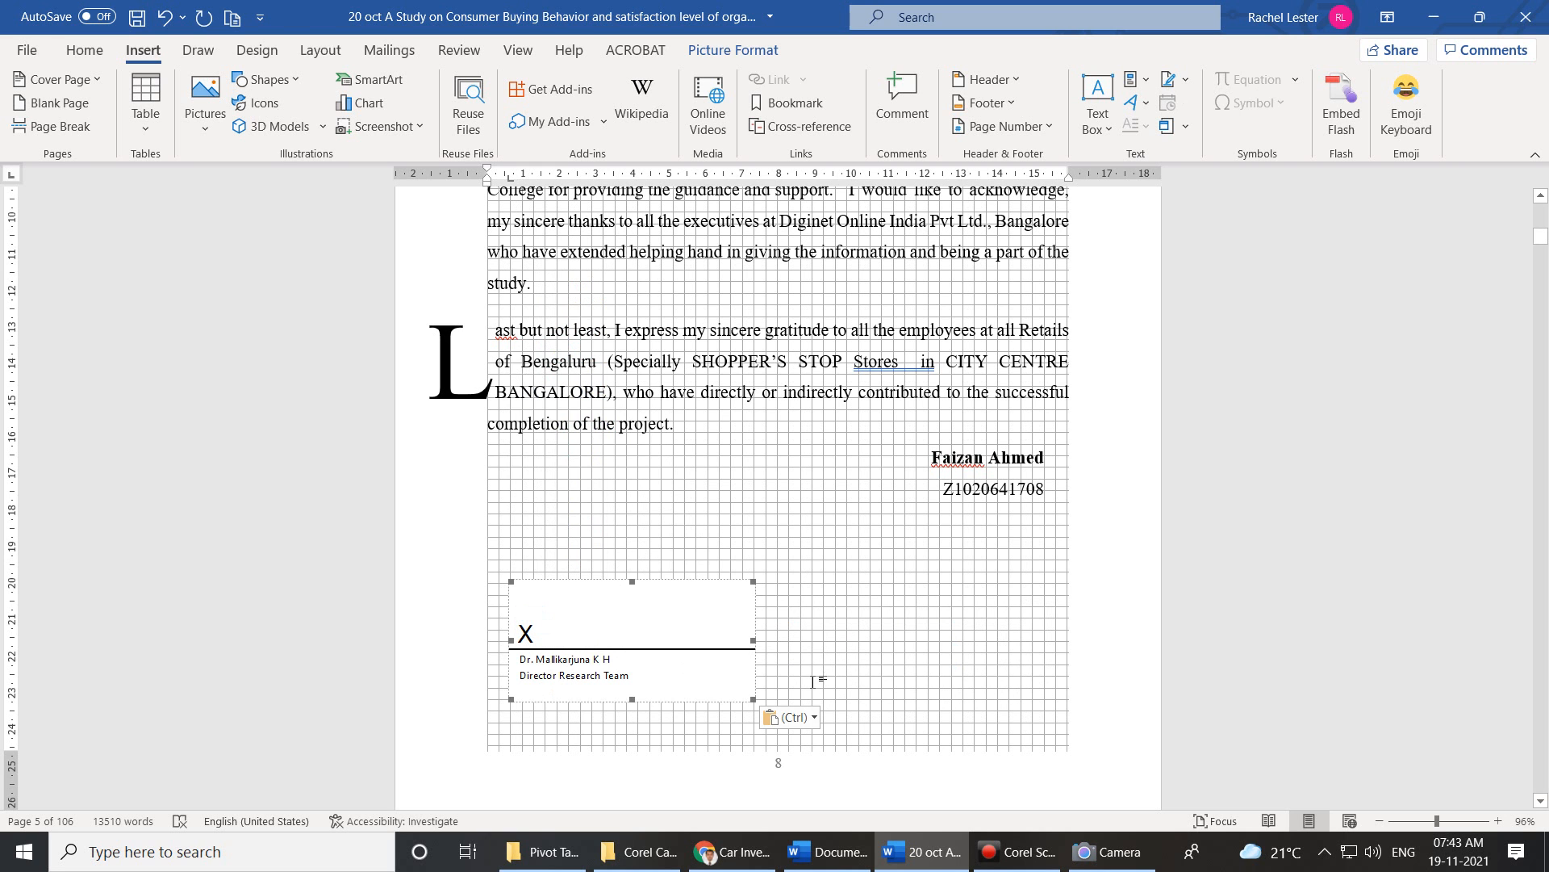
Start signing the director's signature line and open the picture chooser for a signature image.
right_click(678, 619)
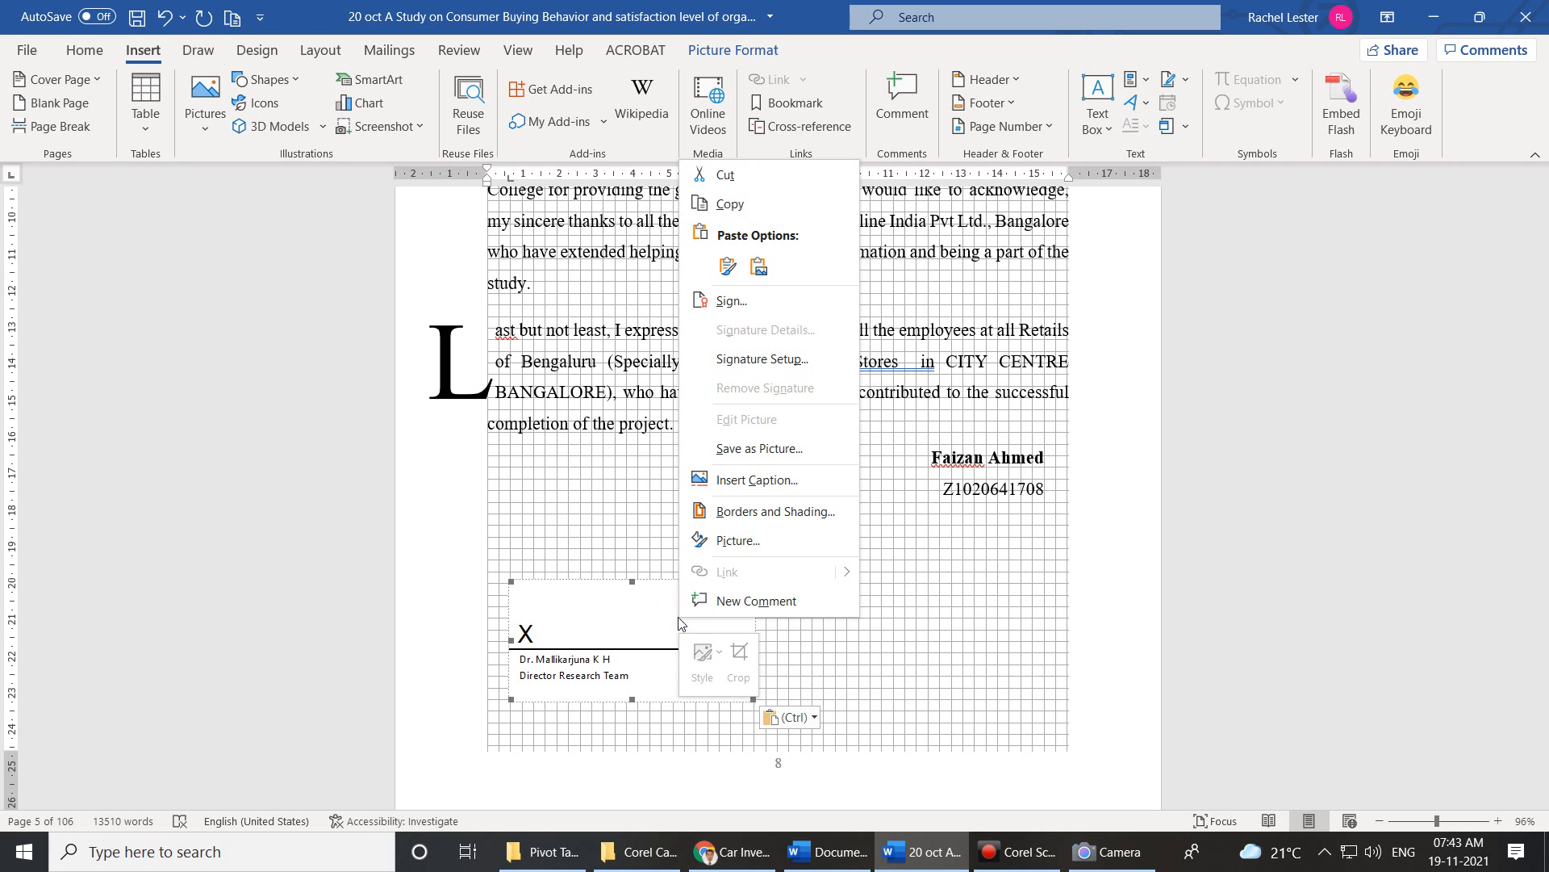
left_click(720, 306)
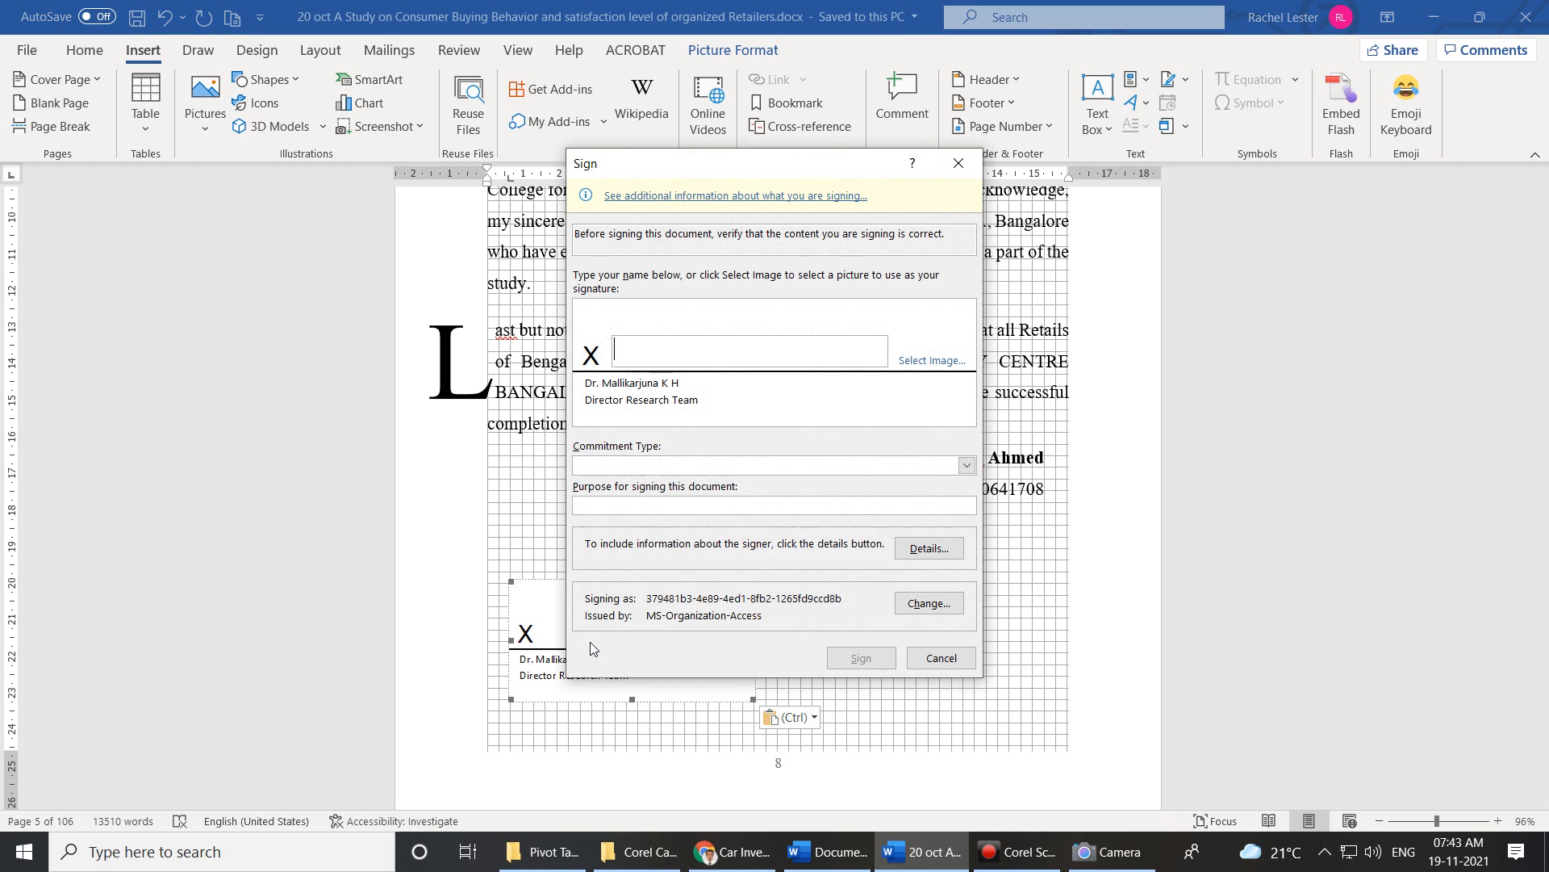
left_click(937, 363)
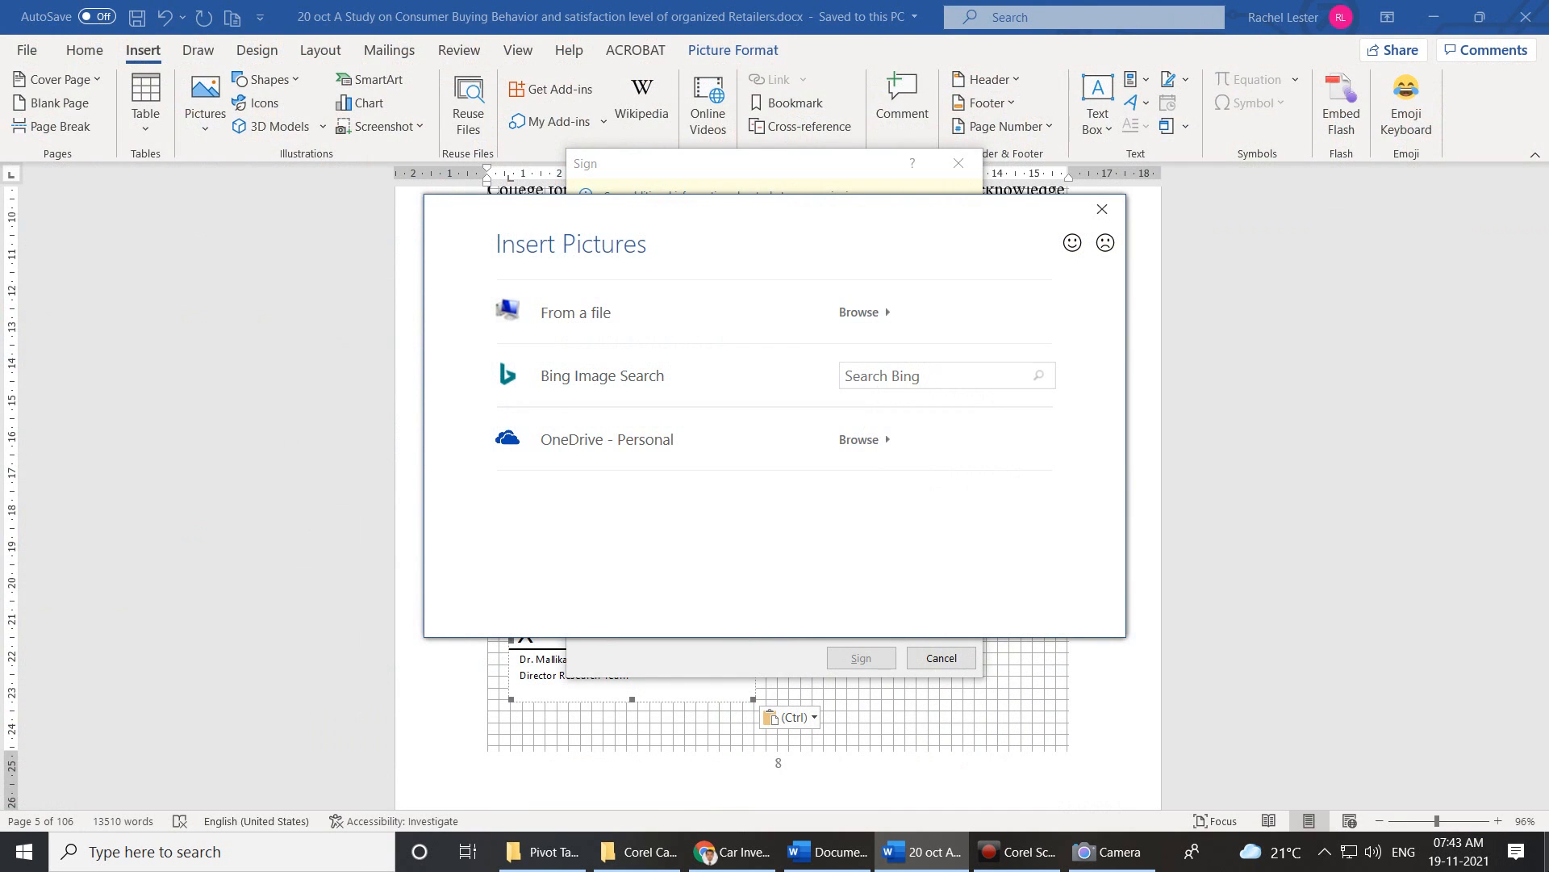
Search Windows for 'adobe', then dismiss the search and switch to Chrome.
left_click(1547, 862)
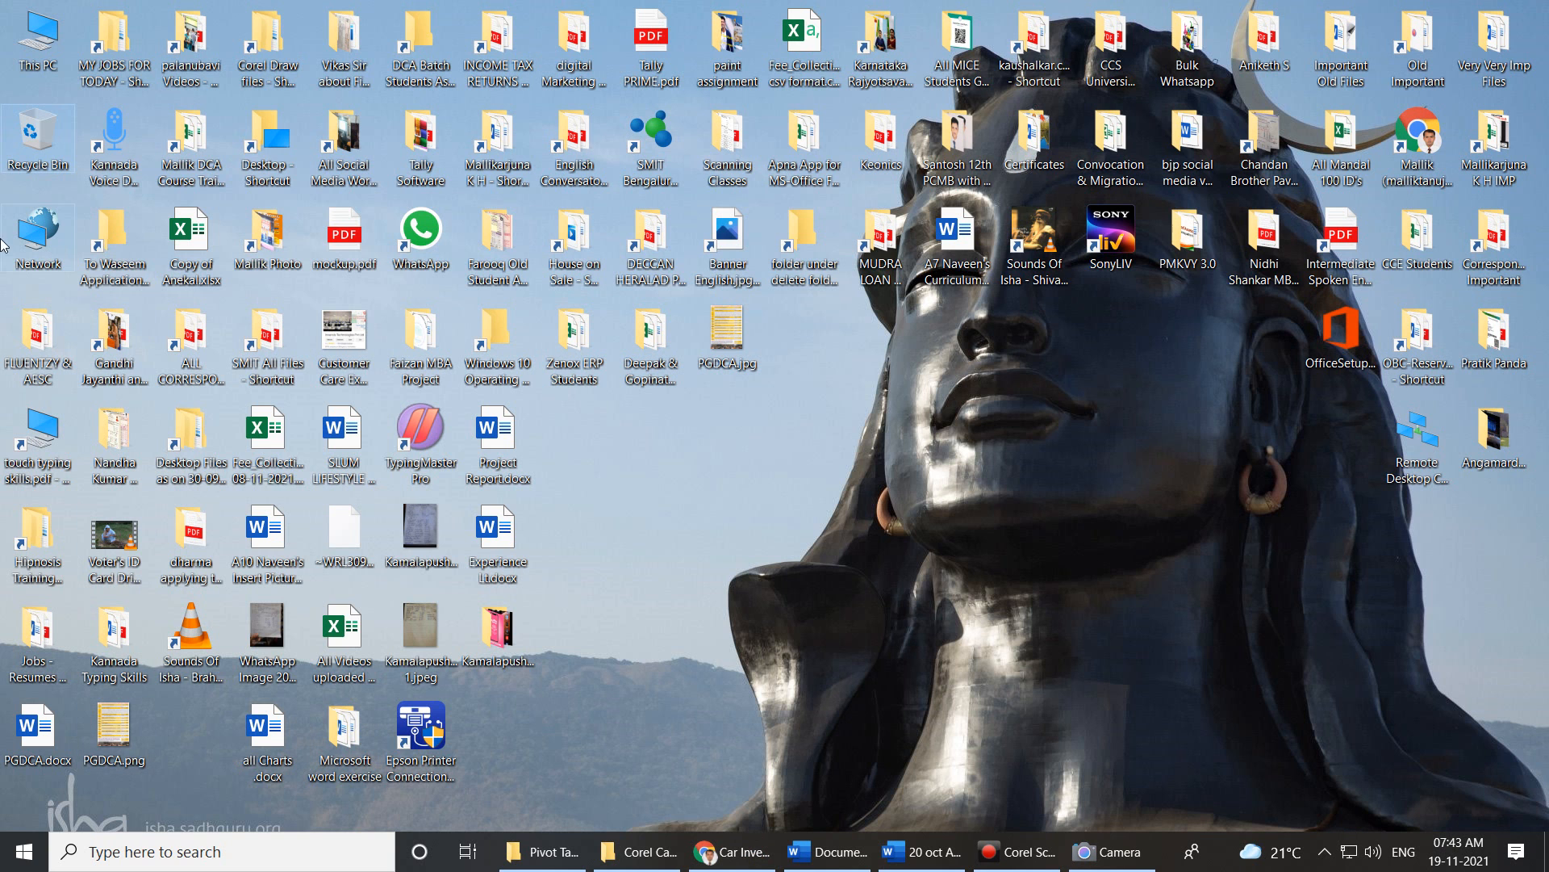
left_click(158, 852)
type("p")
key("BackSpace")
type("adobe")
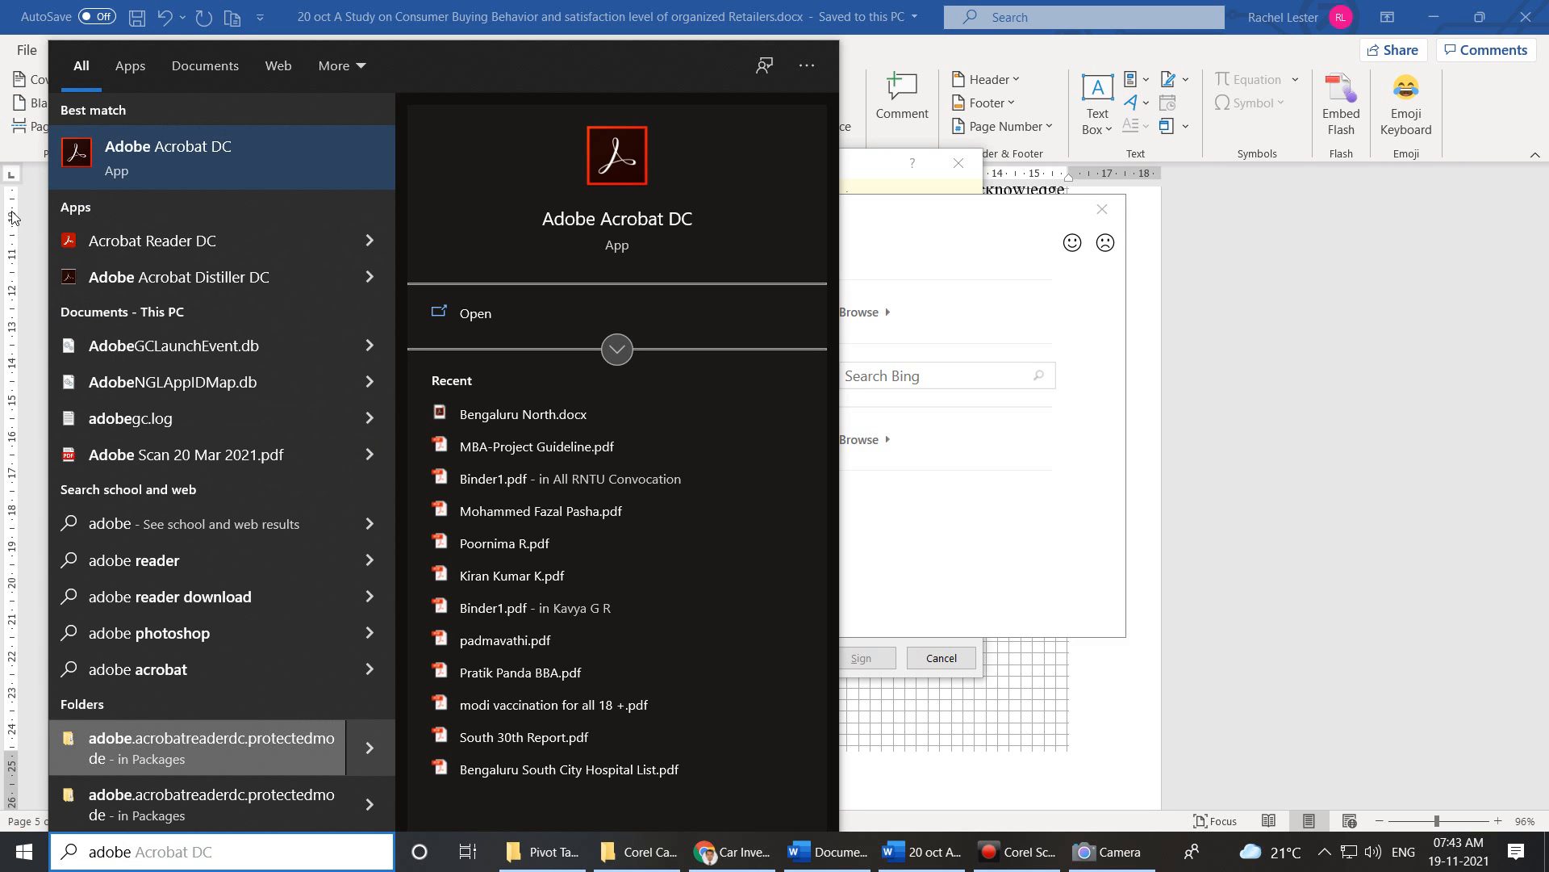
left_click(1363, 372)
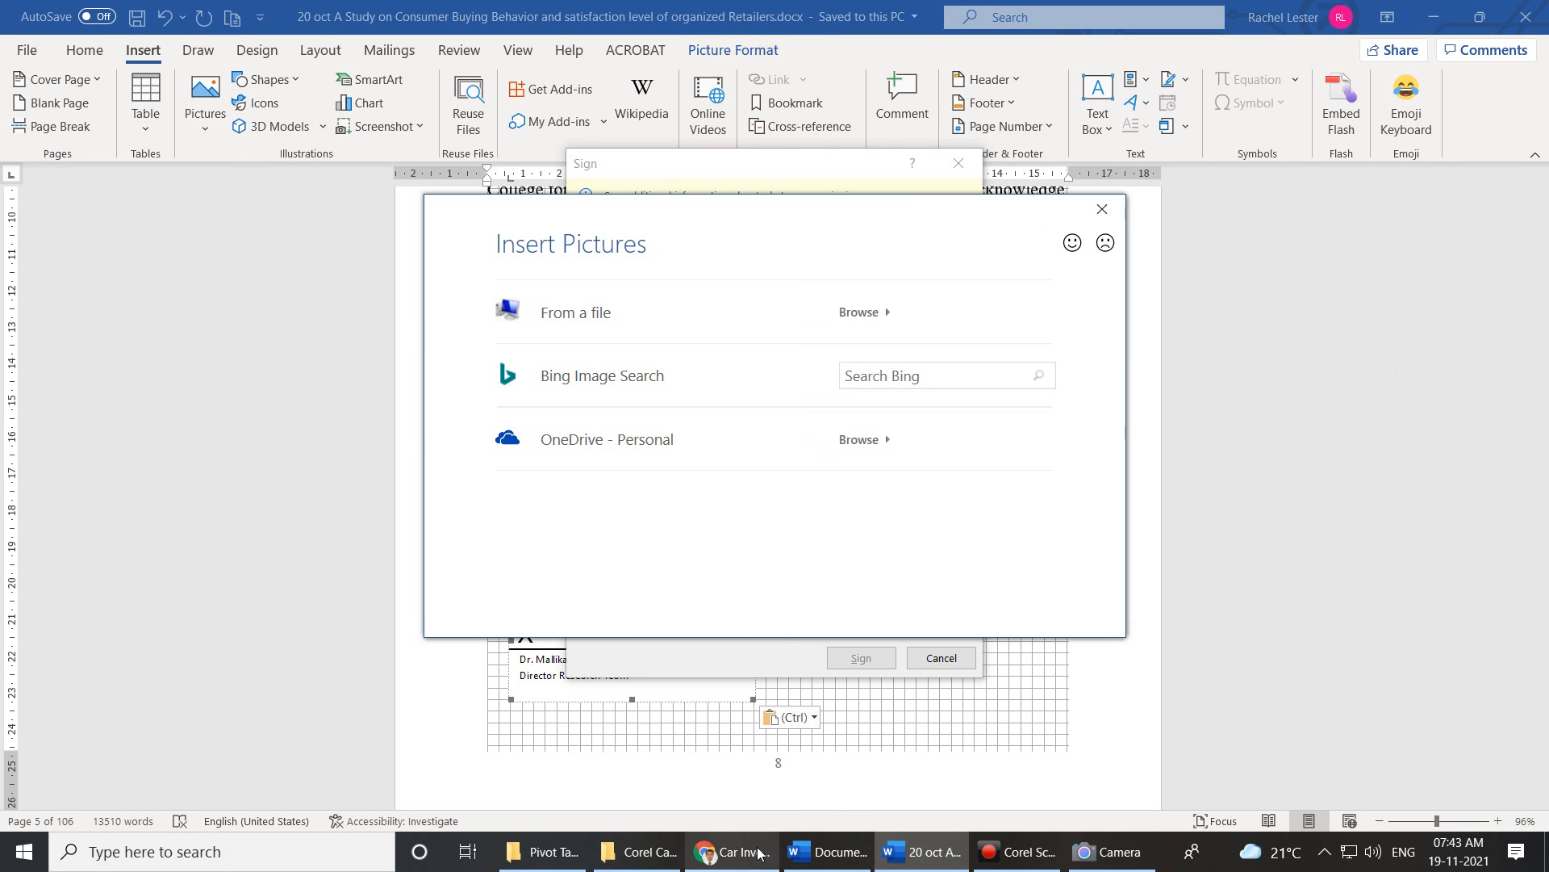
left_click(754, 847)
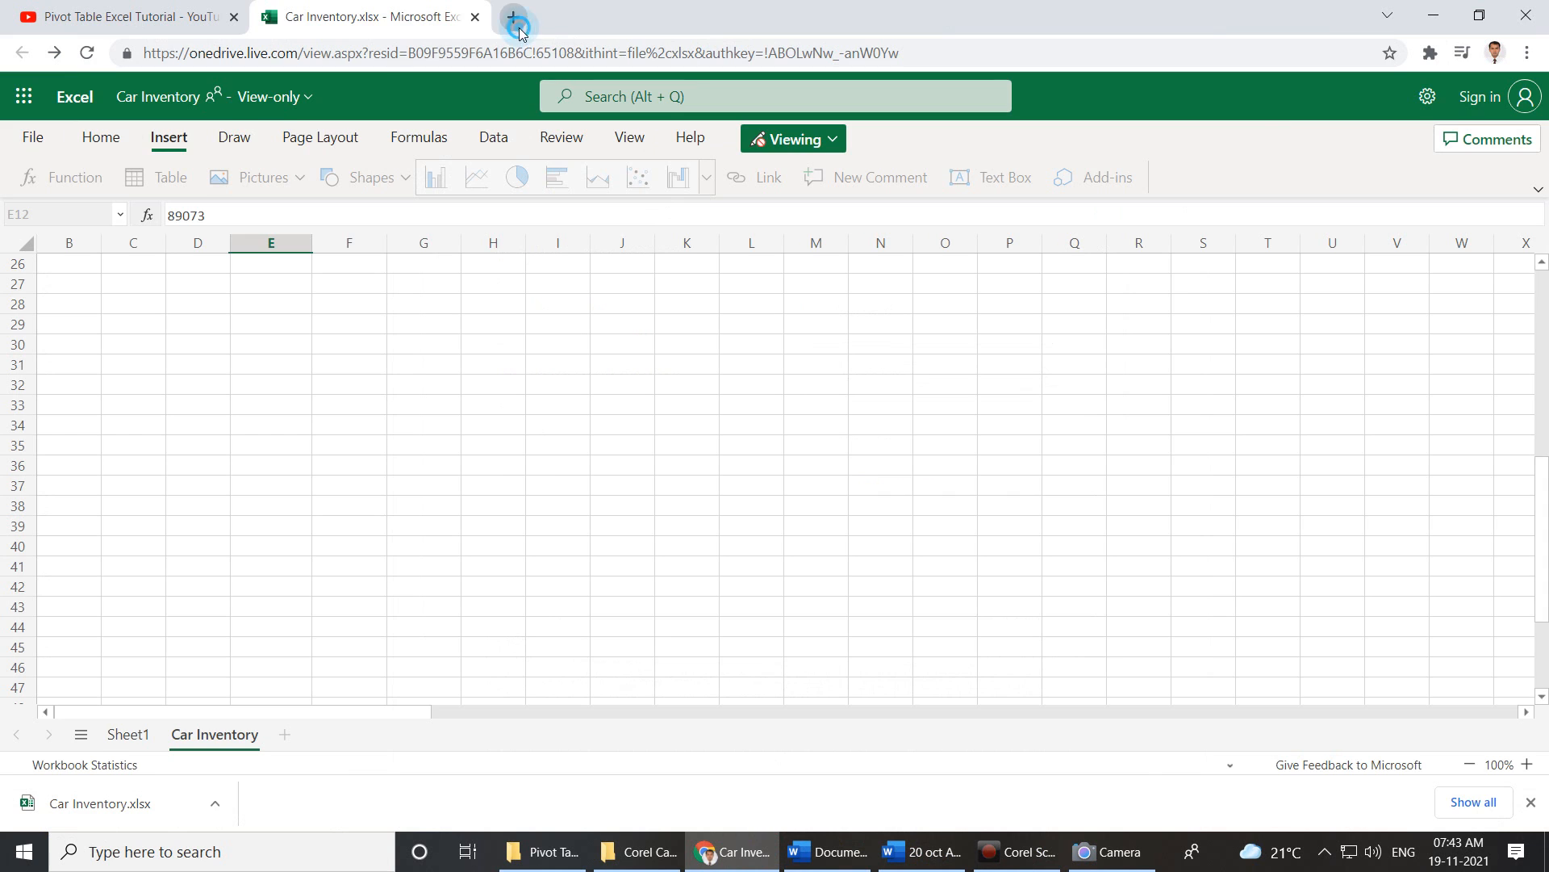
In a new tab, Google 'application to create a signature online'.
left_click(518, 26)
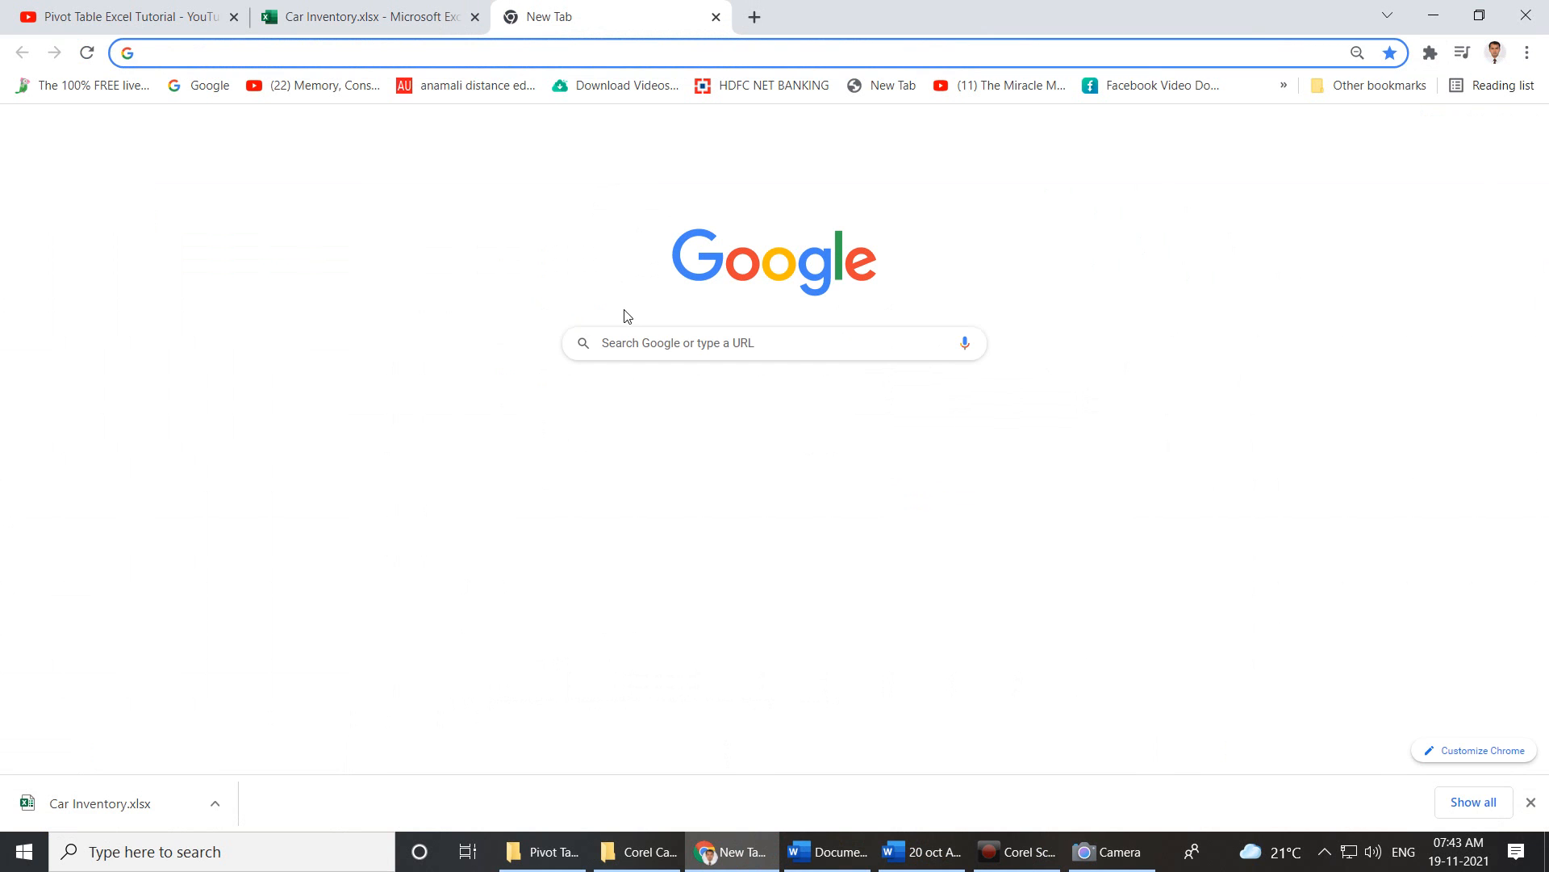
left_click(640, 343)
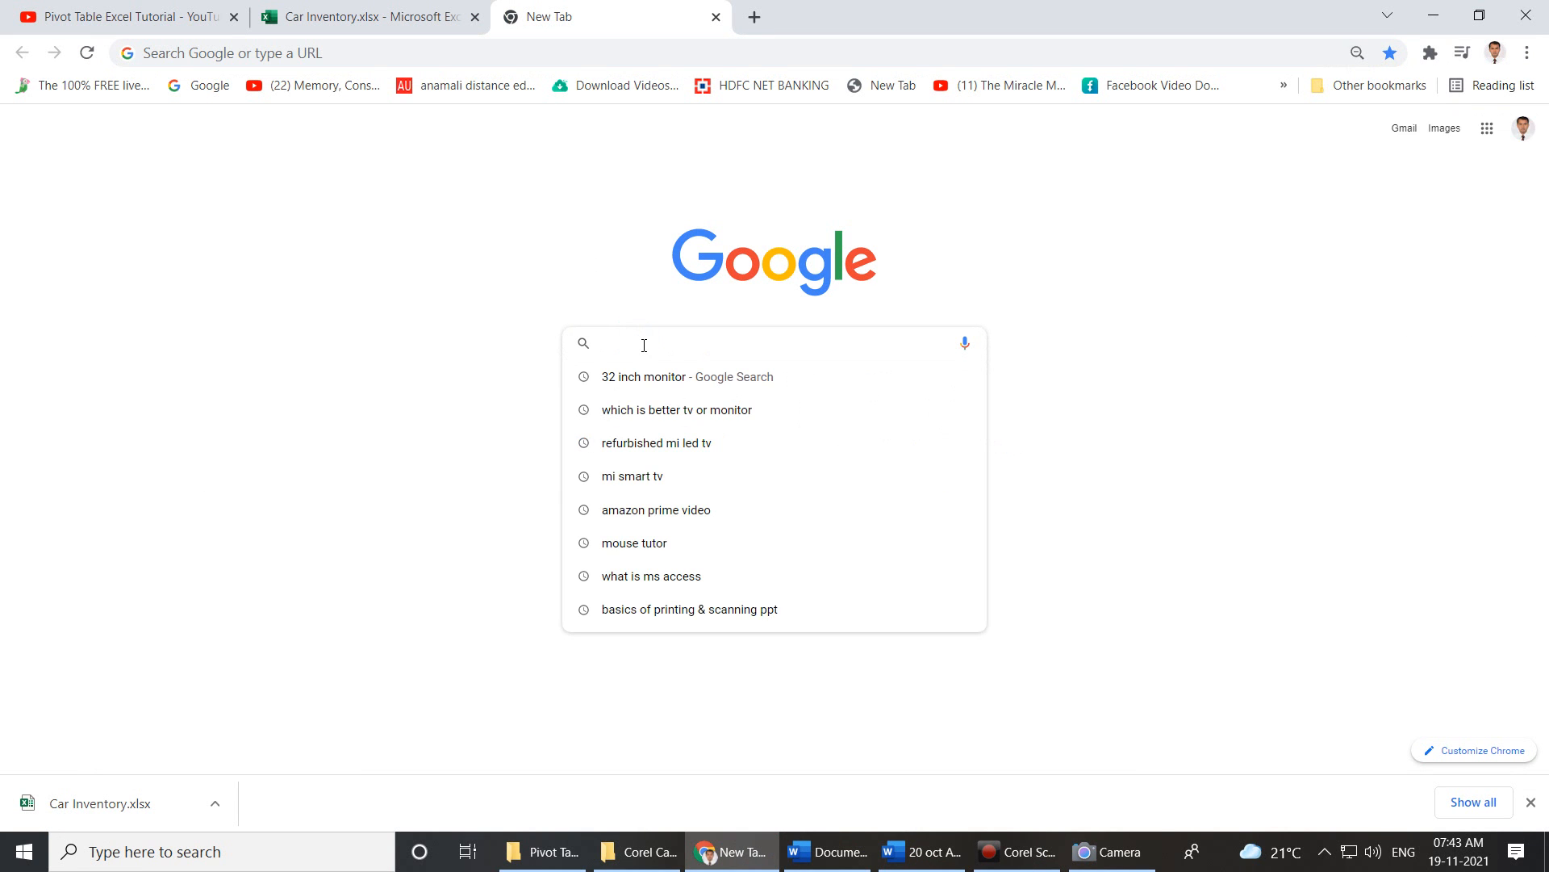
type("appl")
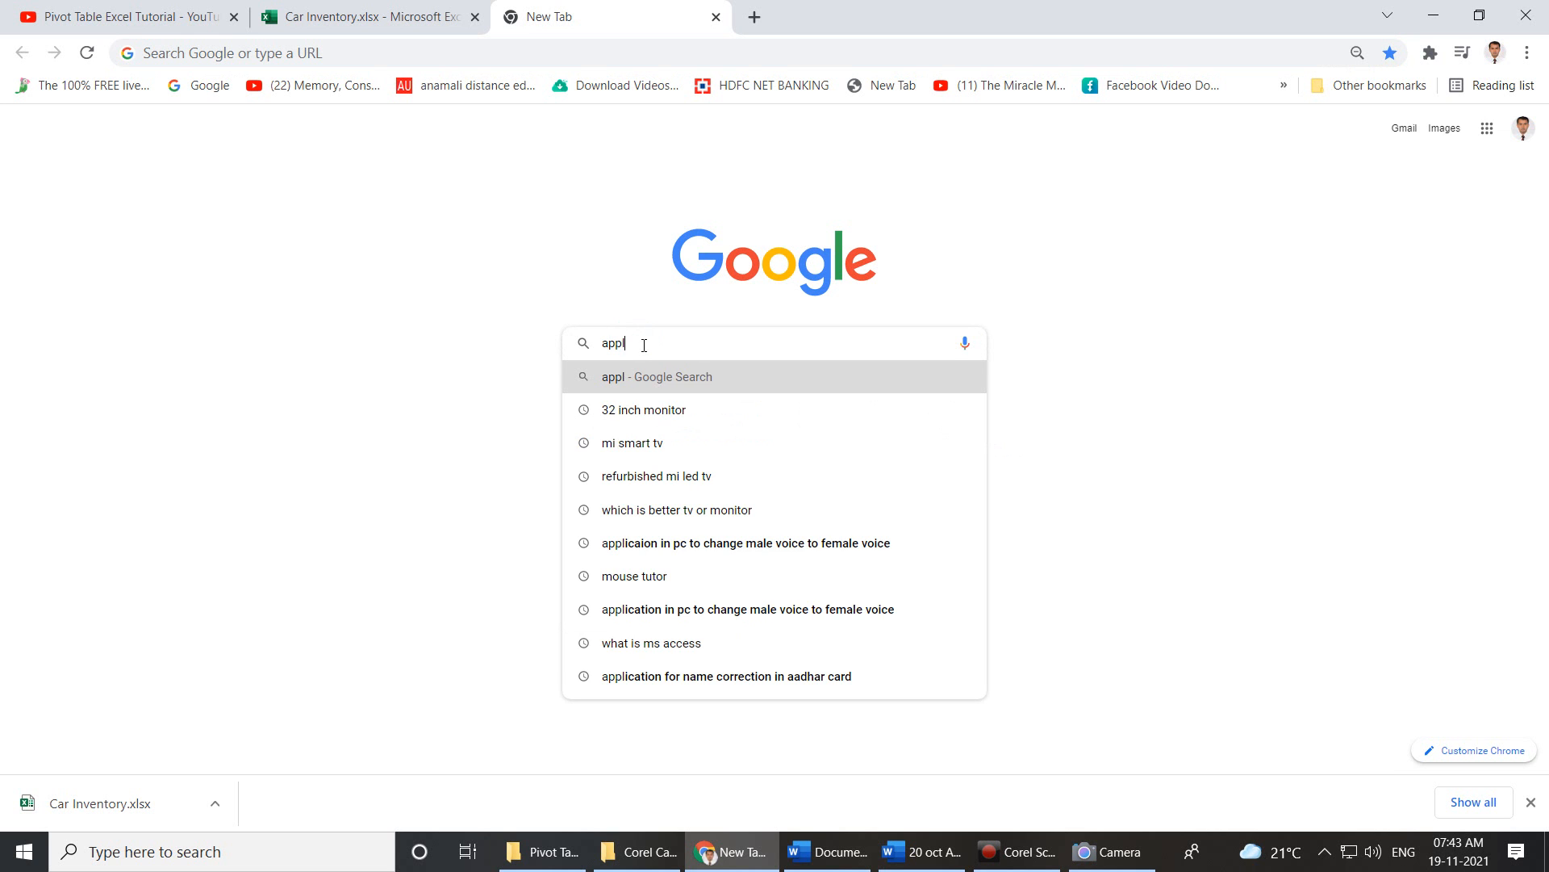
type("ication to crea")
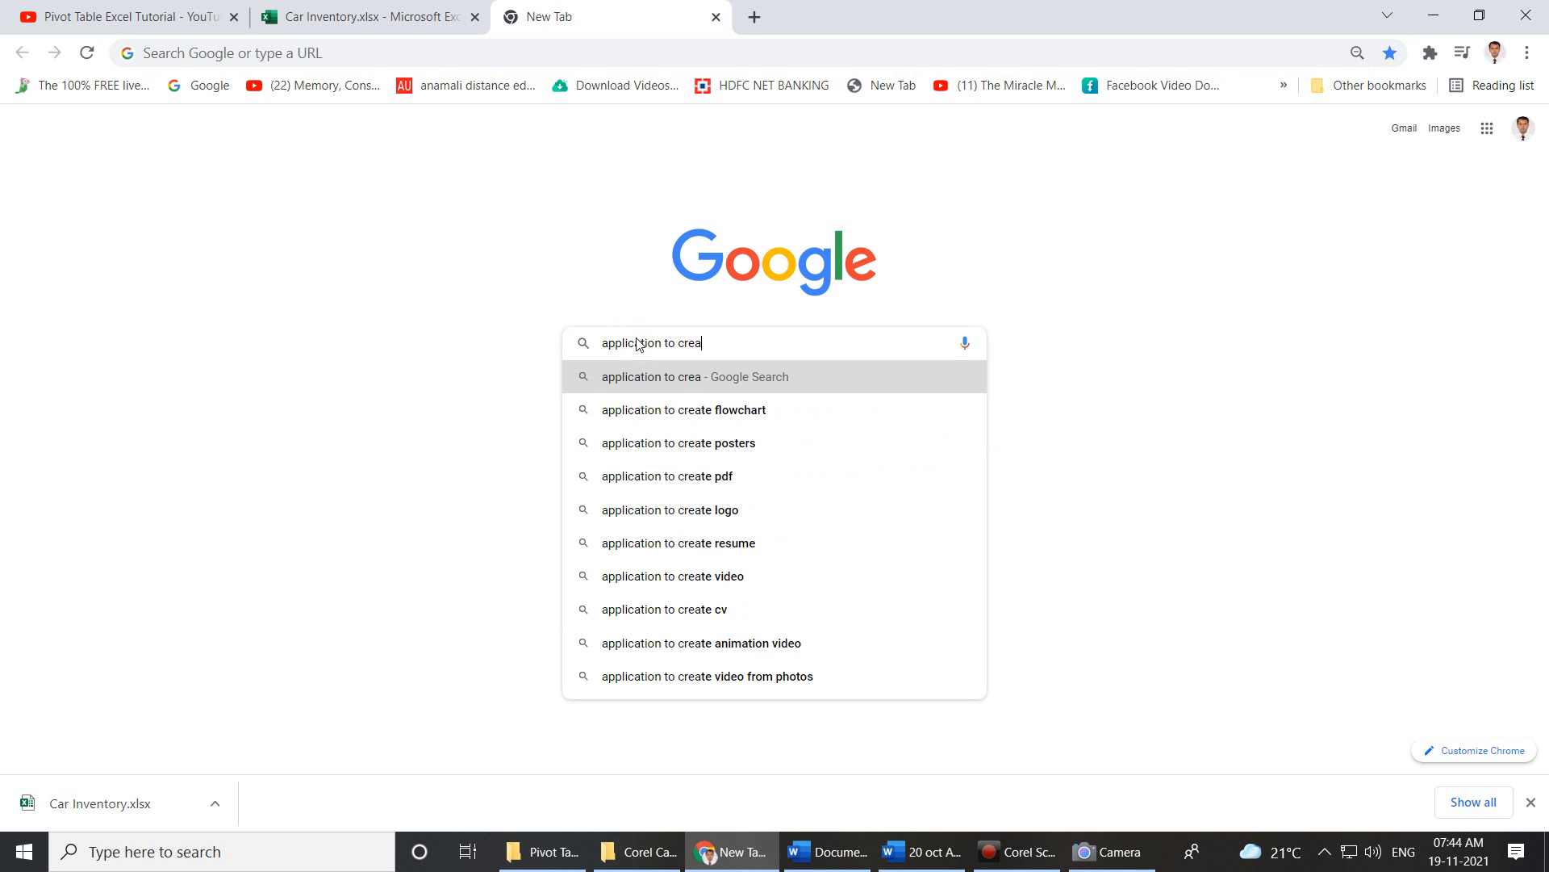
type("te a si")
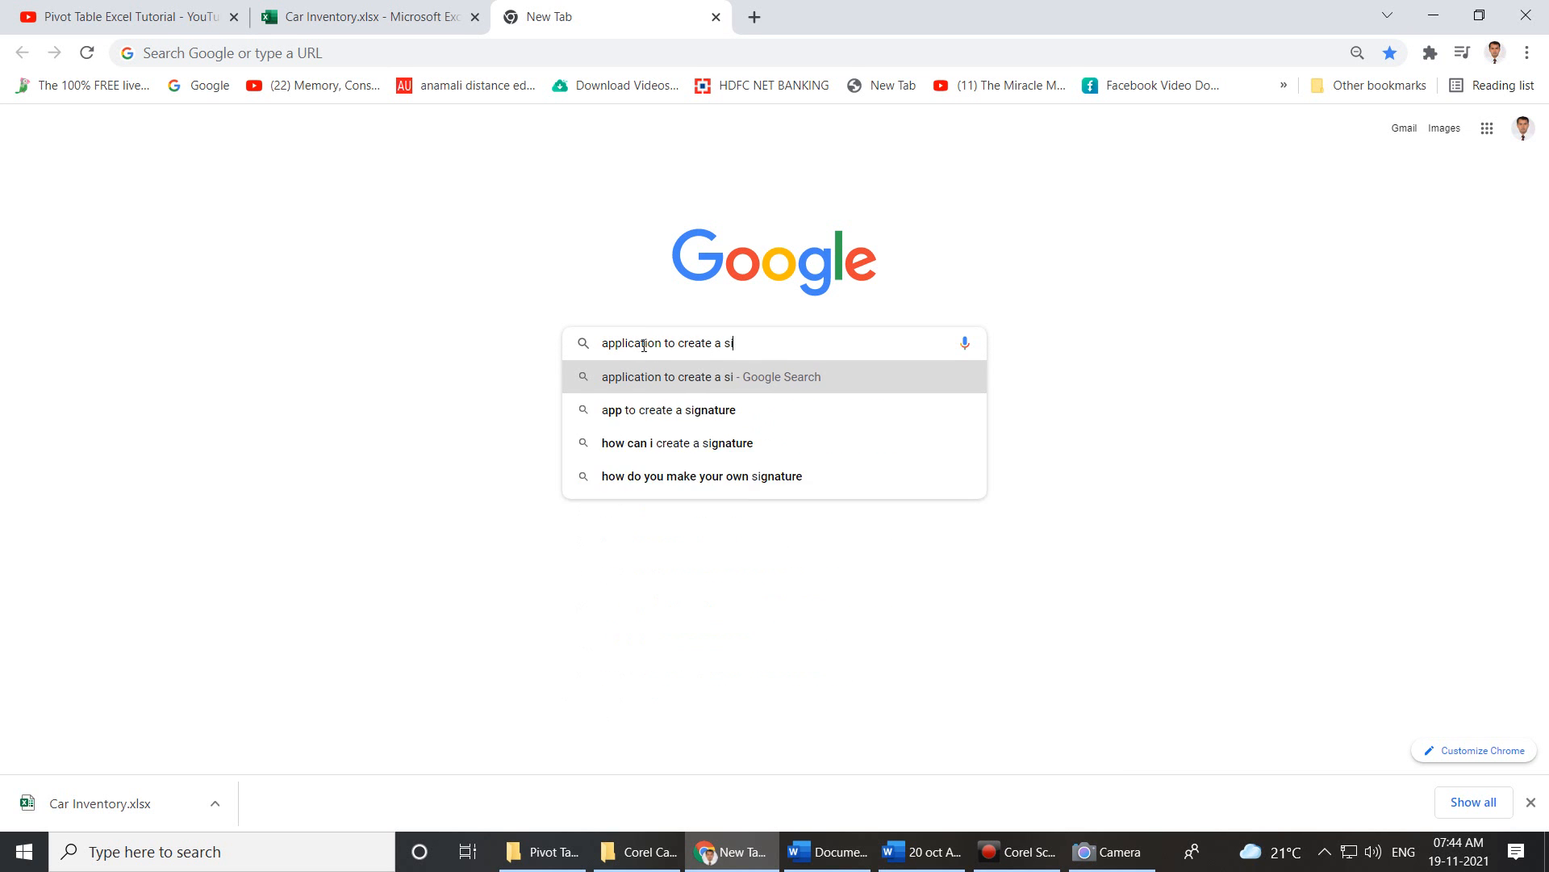
type("gna")
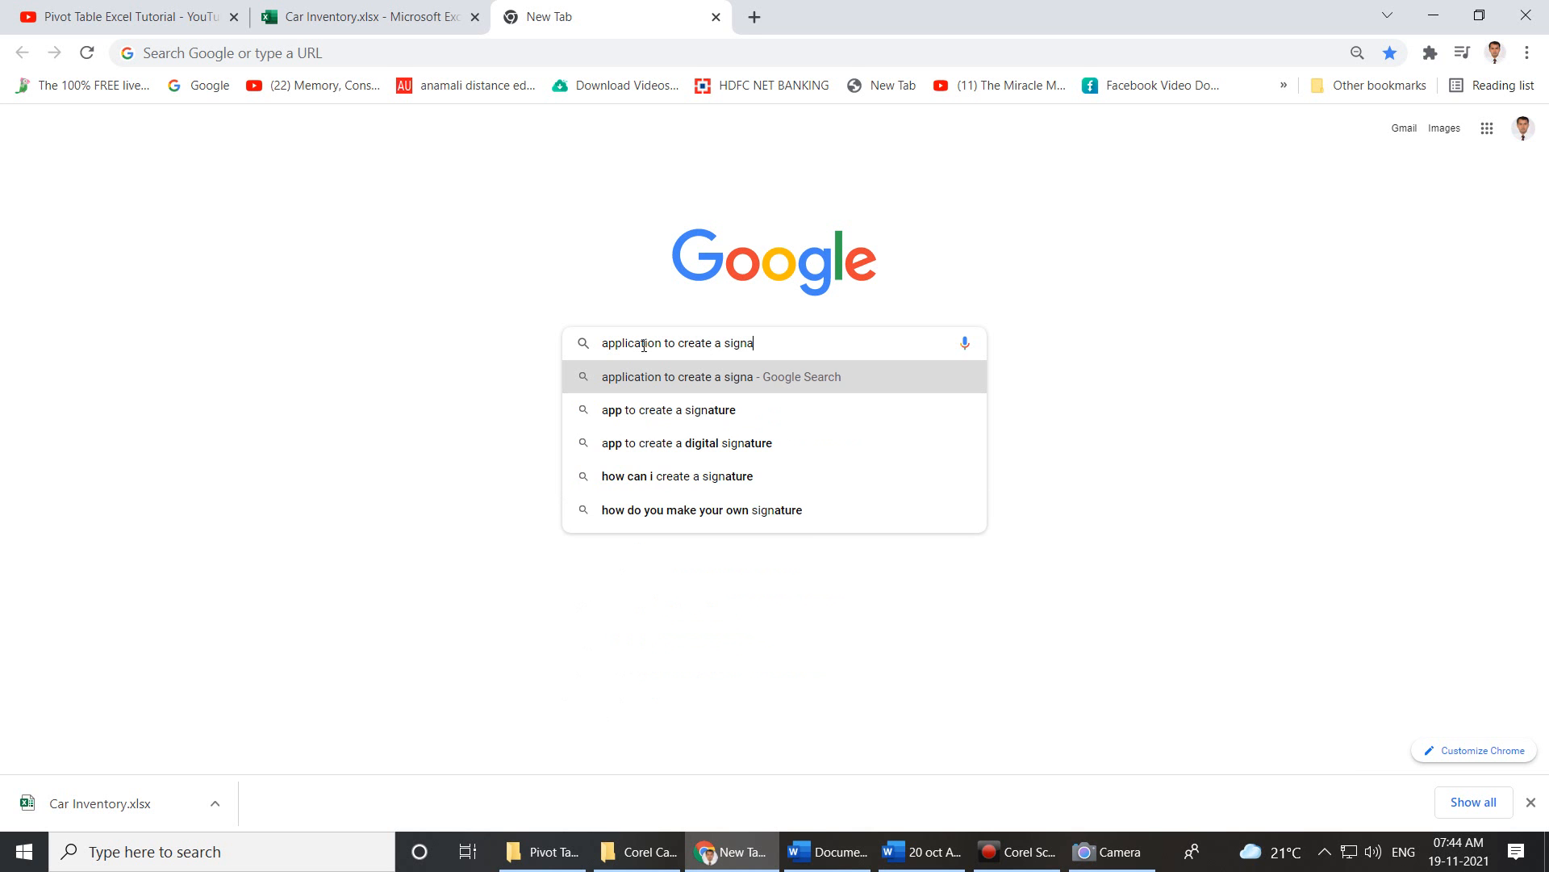
type("ture online")
key("Return")
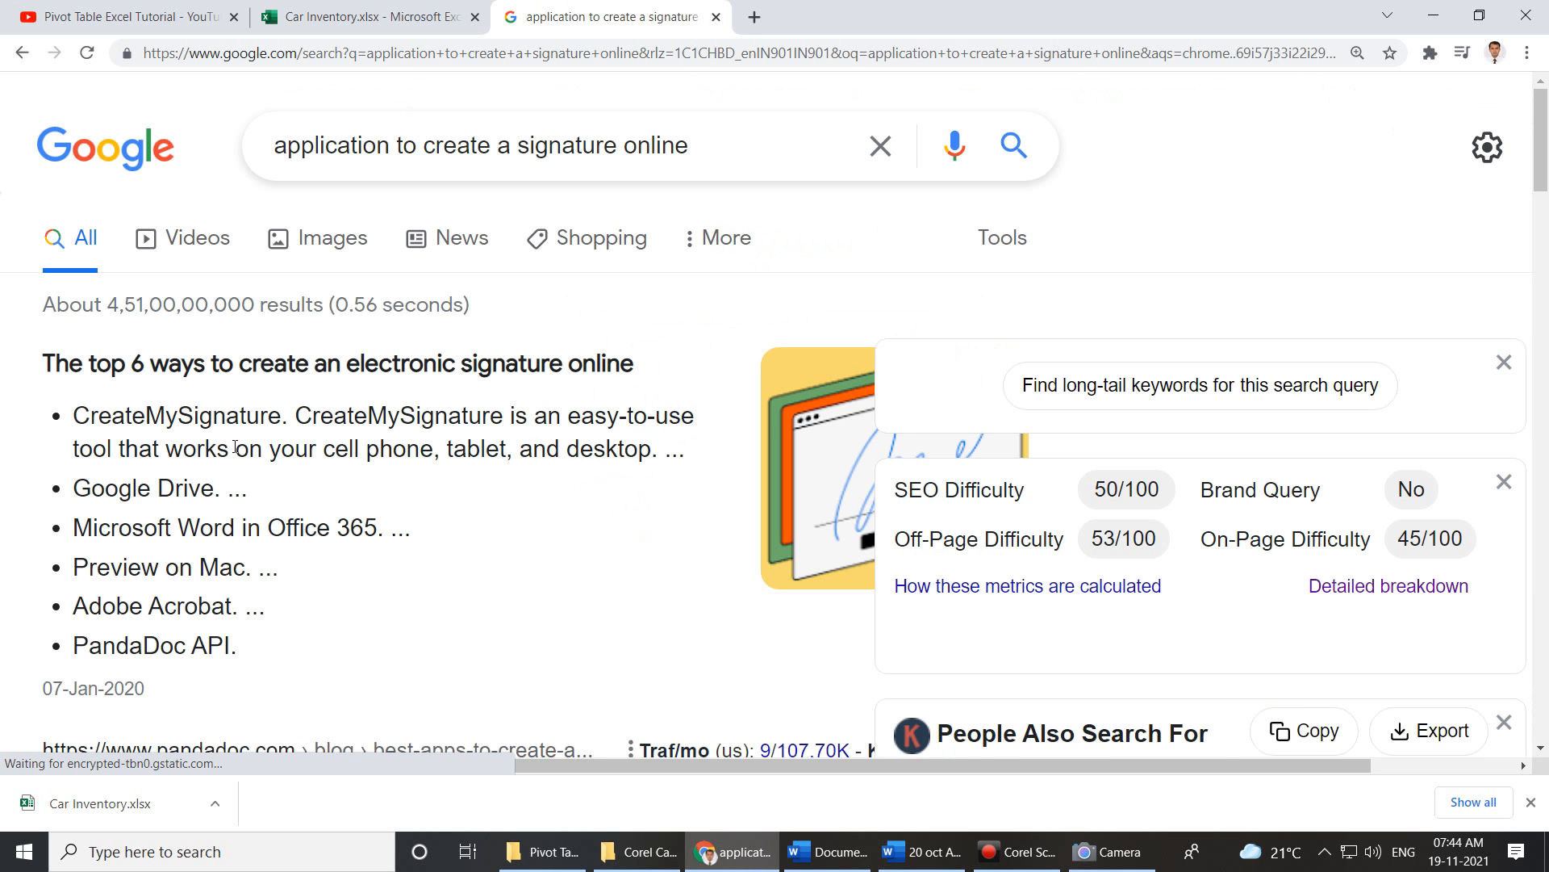
scroll(433, 442, "down", 5)
scroll(432, 347, "up", 5)
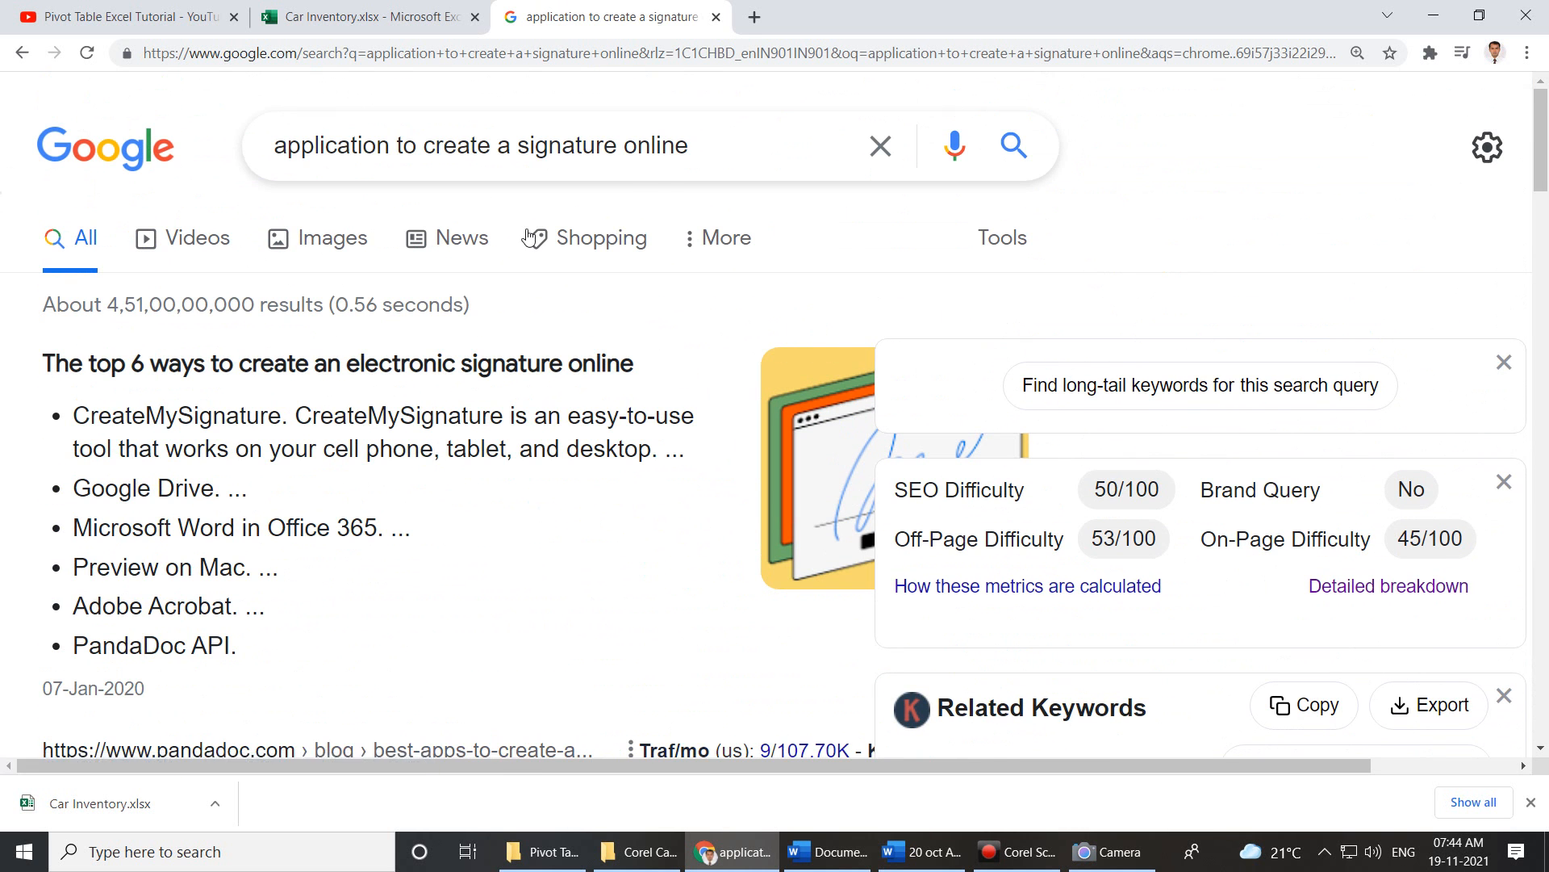
Replace the query with the 'name to signature converter' suggestion and search.
left_click_drag(713, 152, 234, 155)
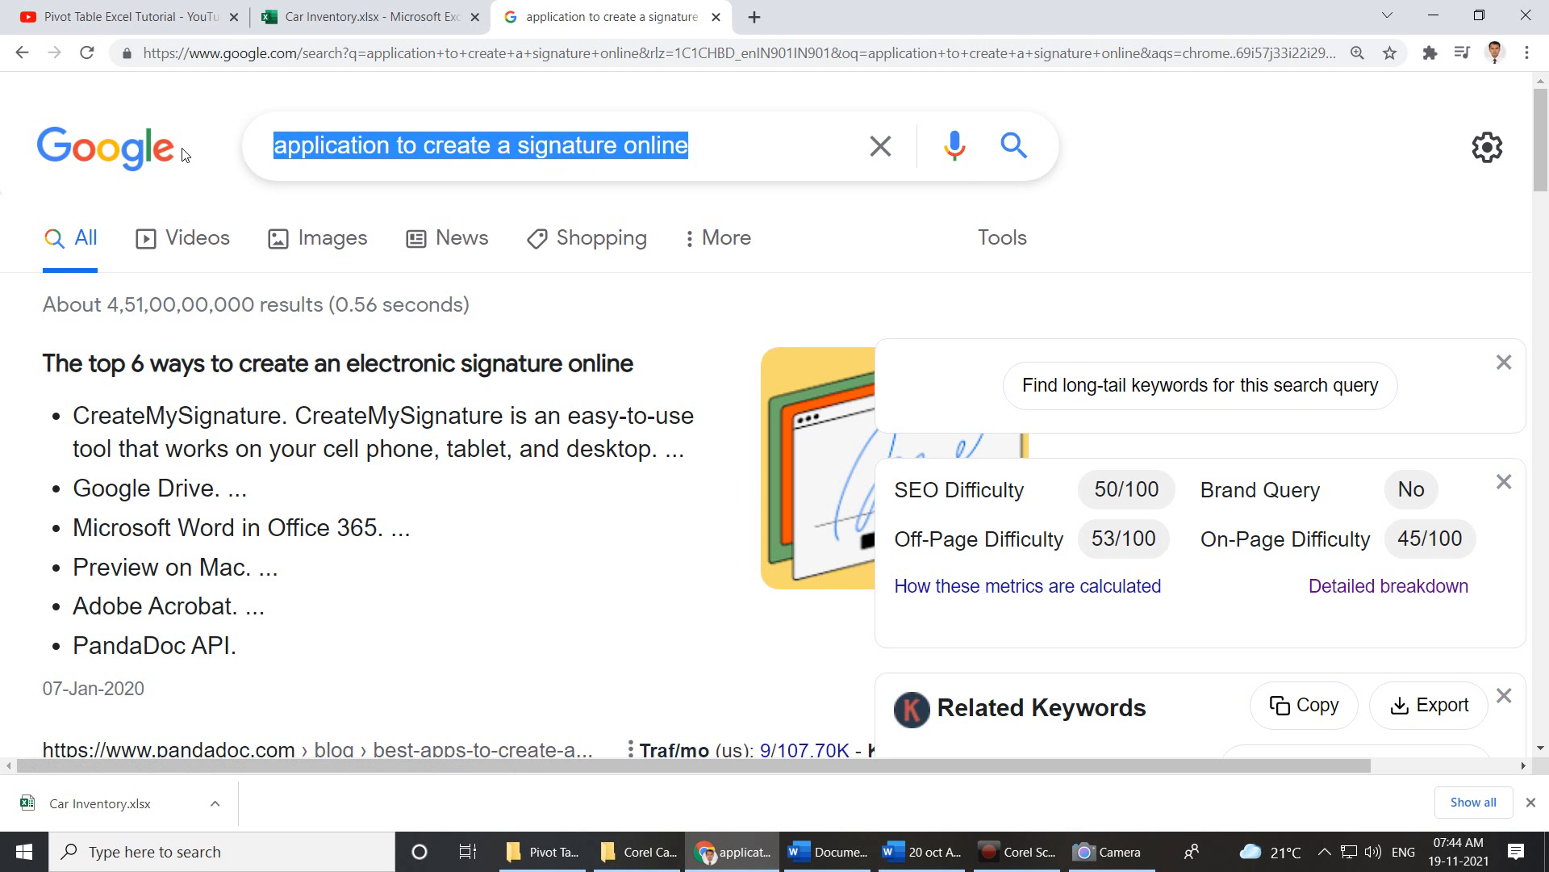
type("name to s")
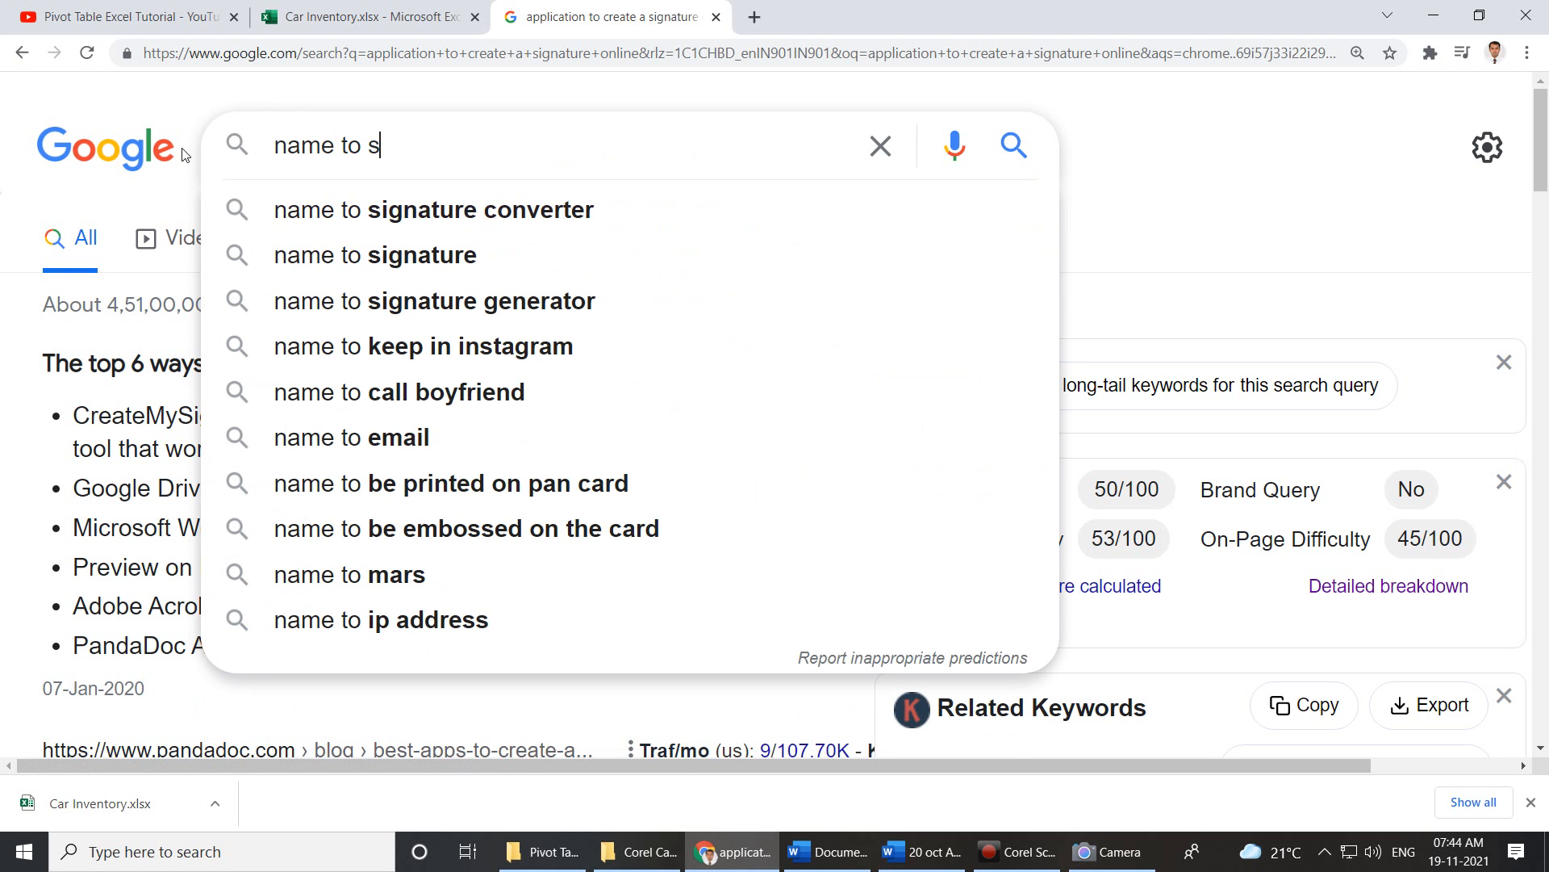
left_click(279, 254)
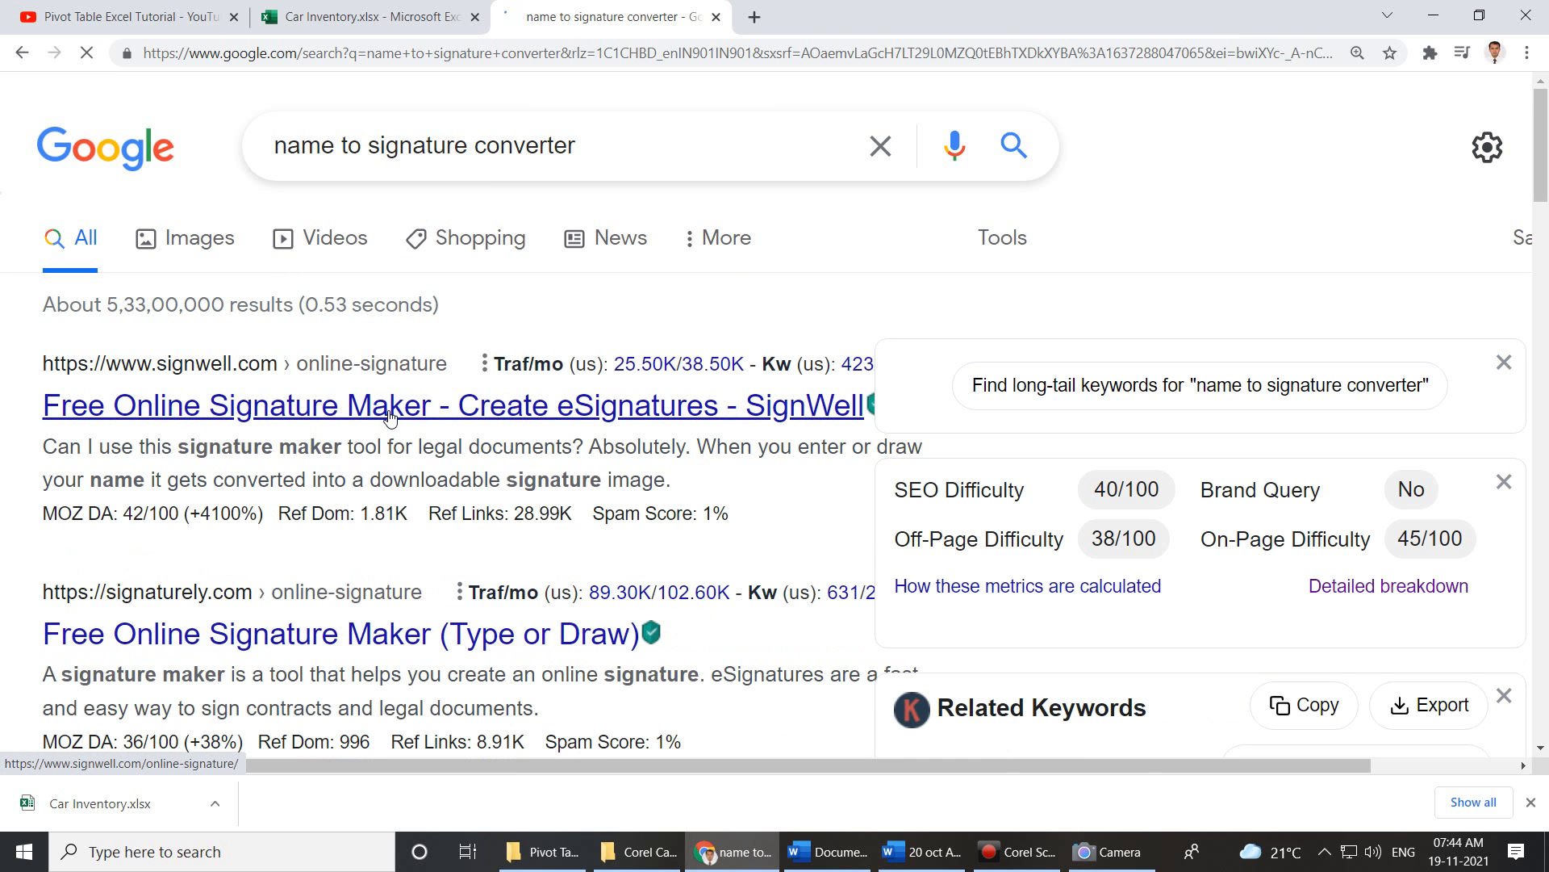
In SignWell's Type Signature option, enter the director's name and generate handwriting previews.
left_click(388, 417)
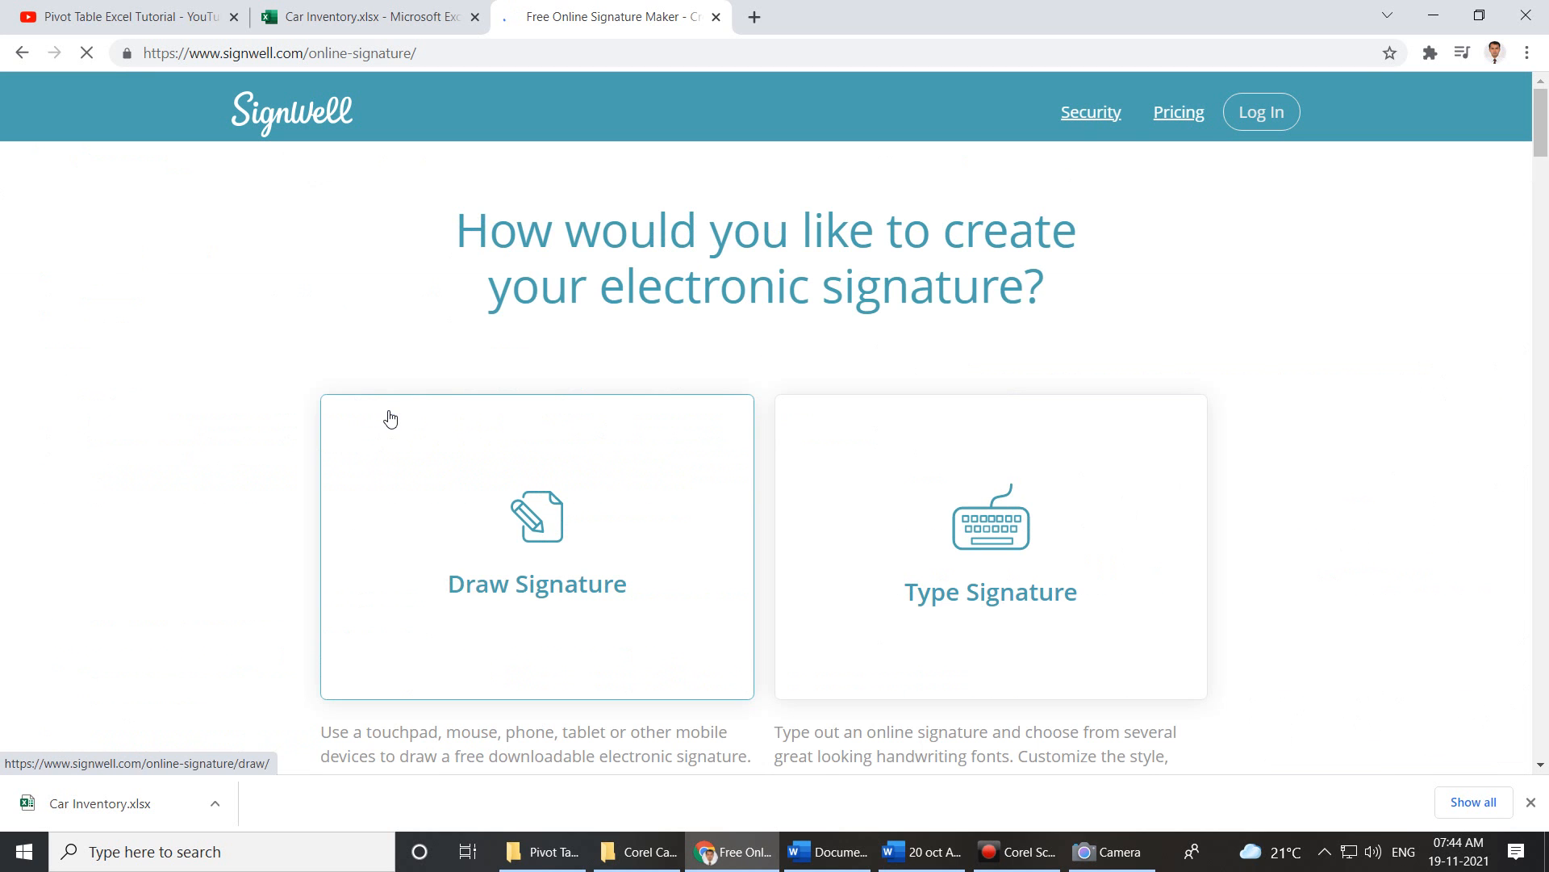
left_click(1006, 556)
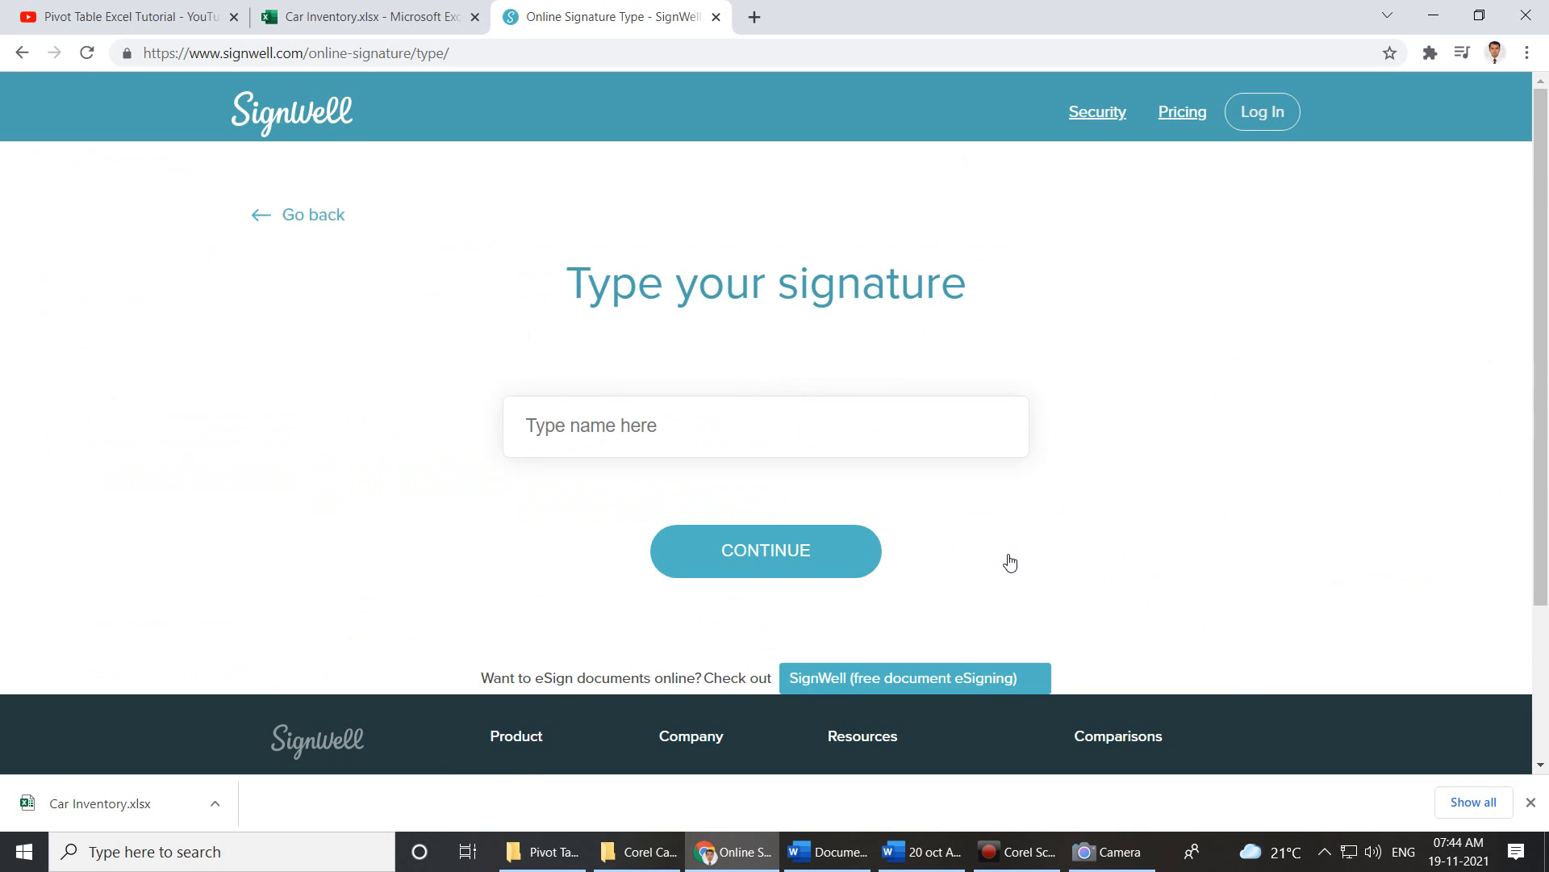
left_click(789, 442)
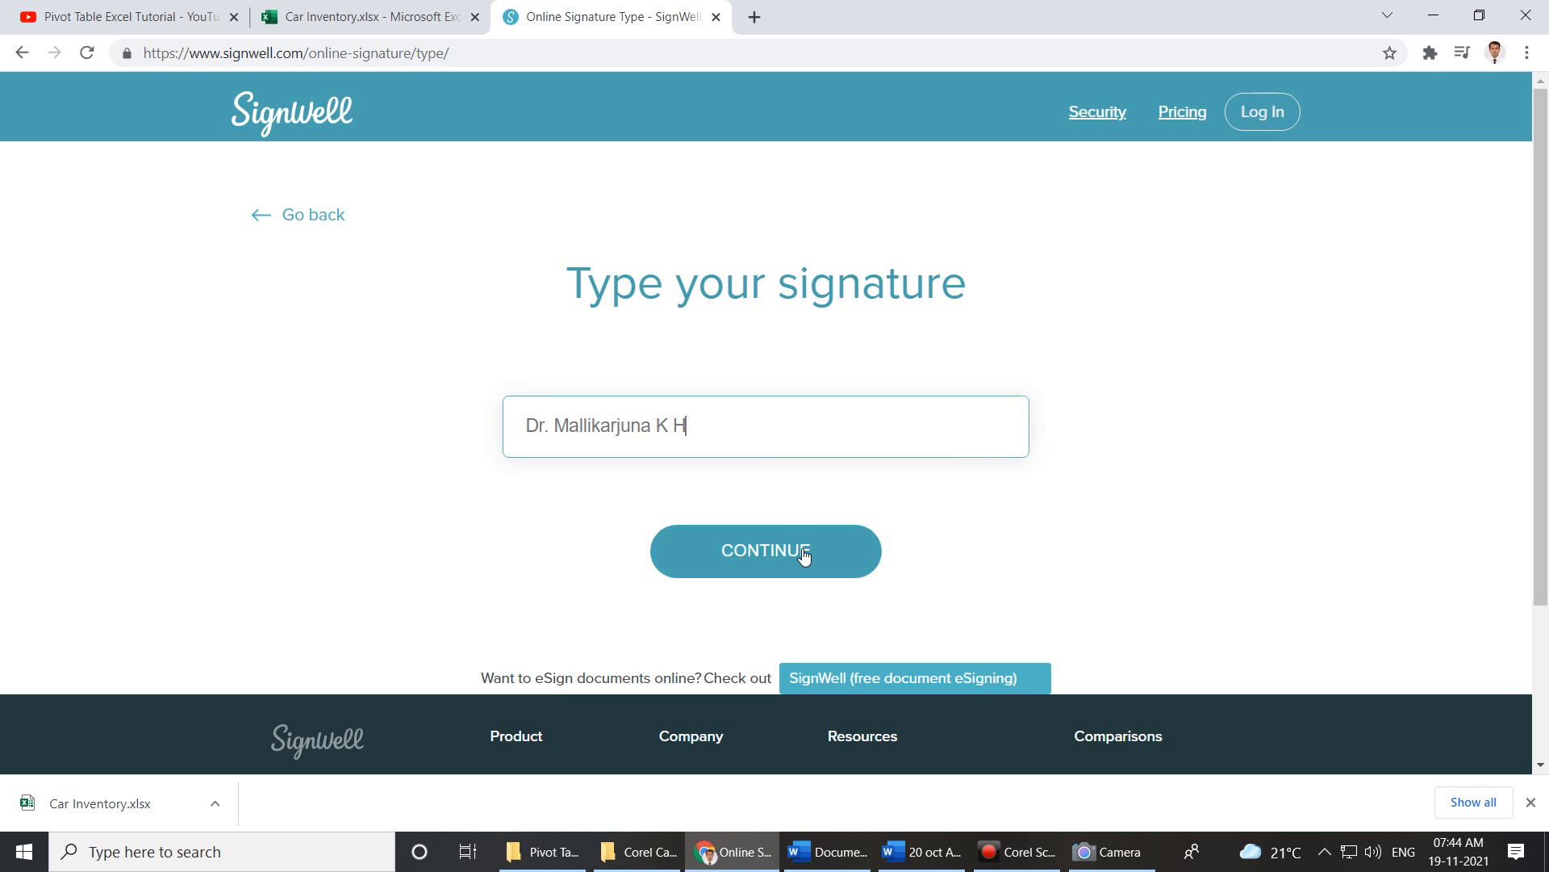
left_click(805, 554)
Load three more batches of signature styles with LOAD MORE and scroll through the previews.
scroll(979, 588, "down", 3)
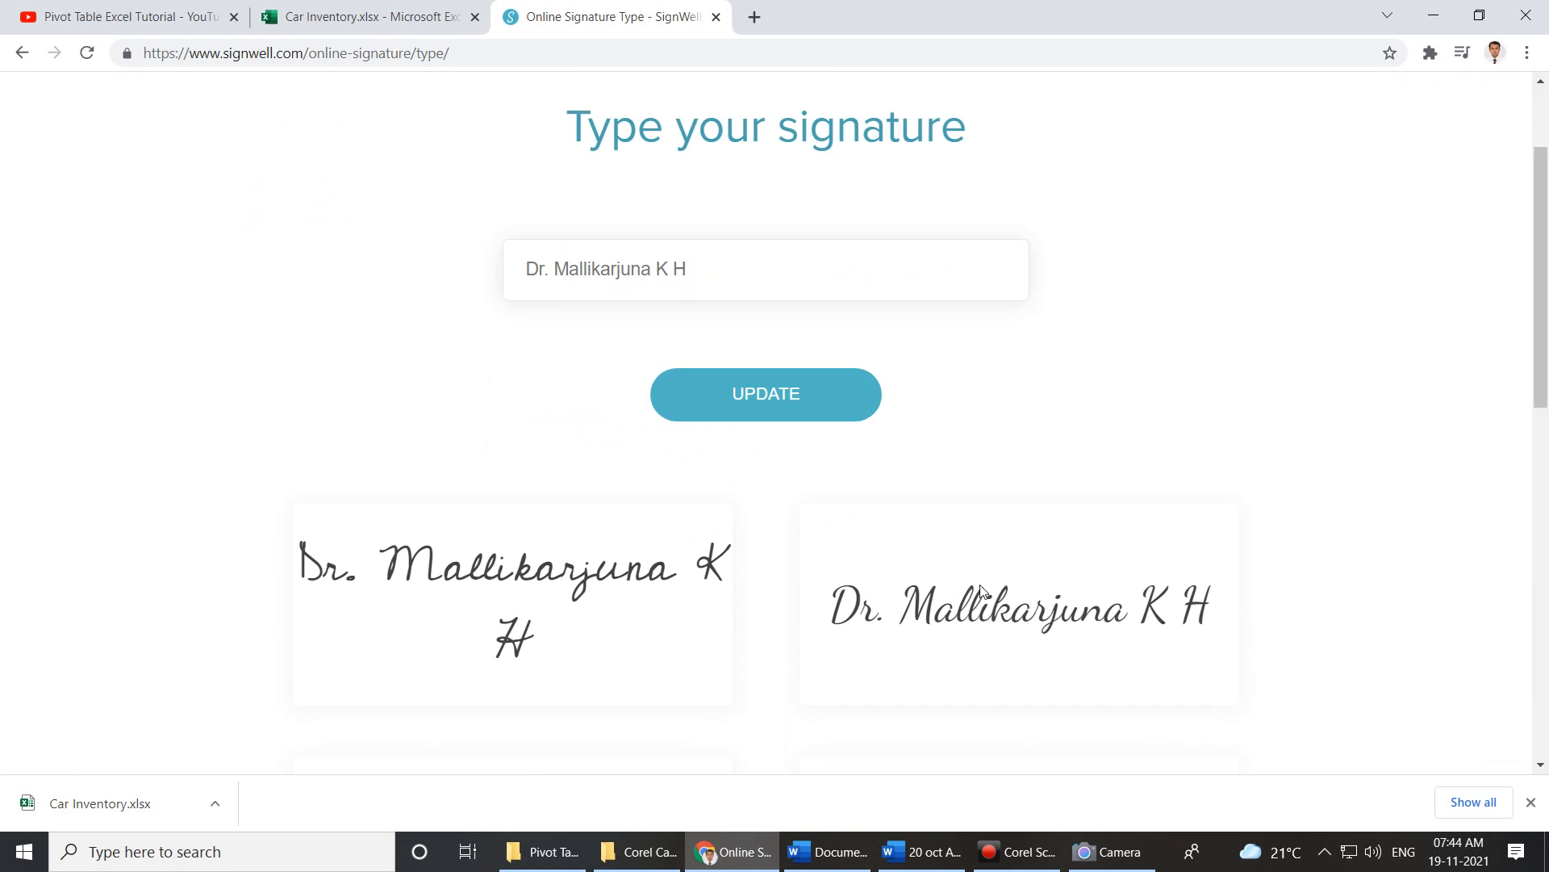
scroll(986, 594, "down", 5)
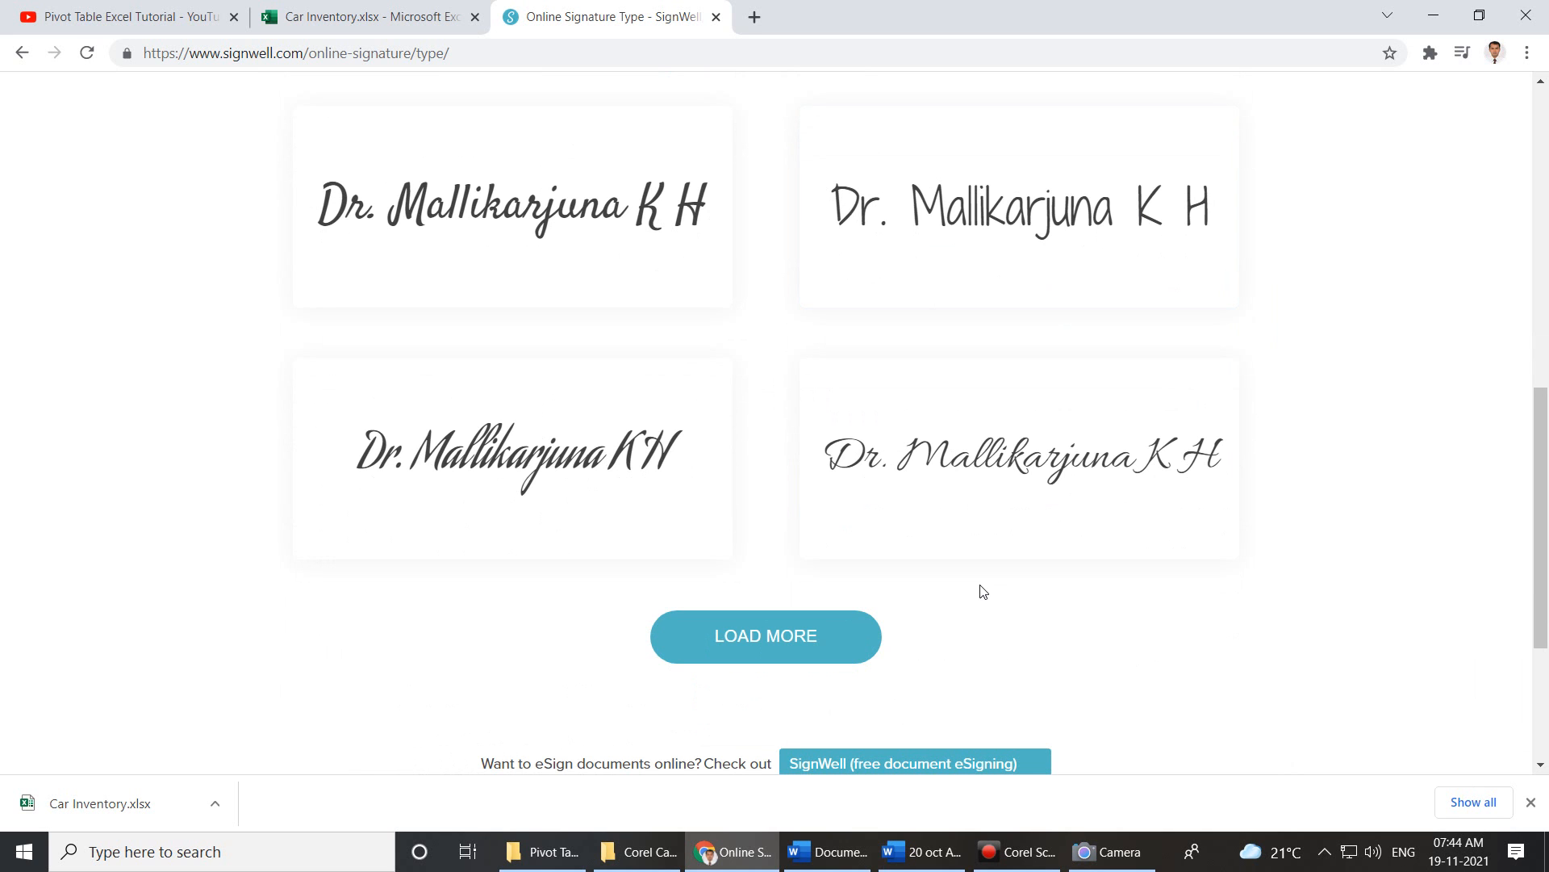
left_click(833, 660)
scroll(836, 645, "down", 4)
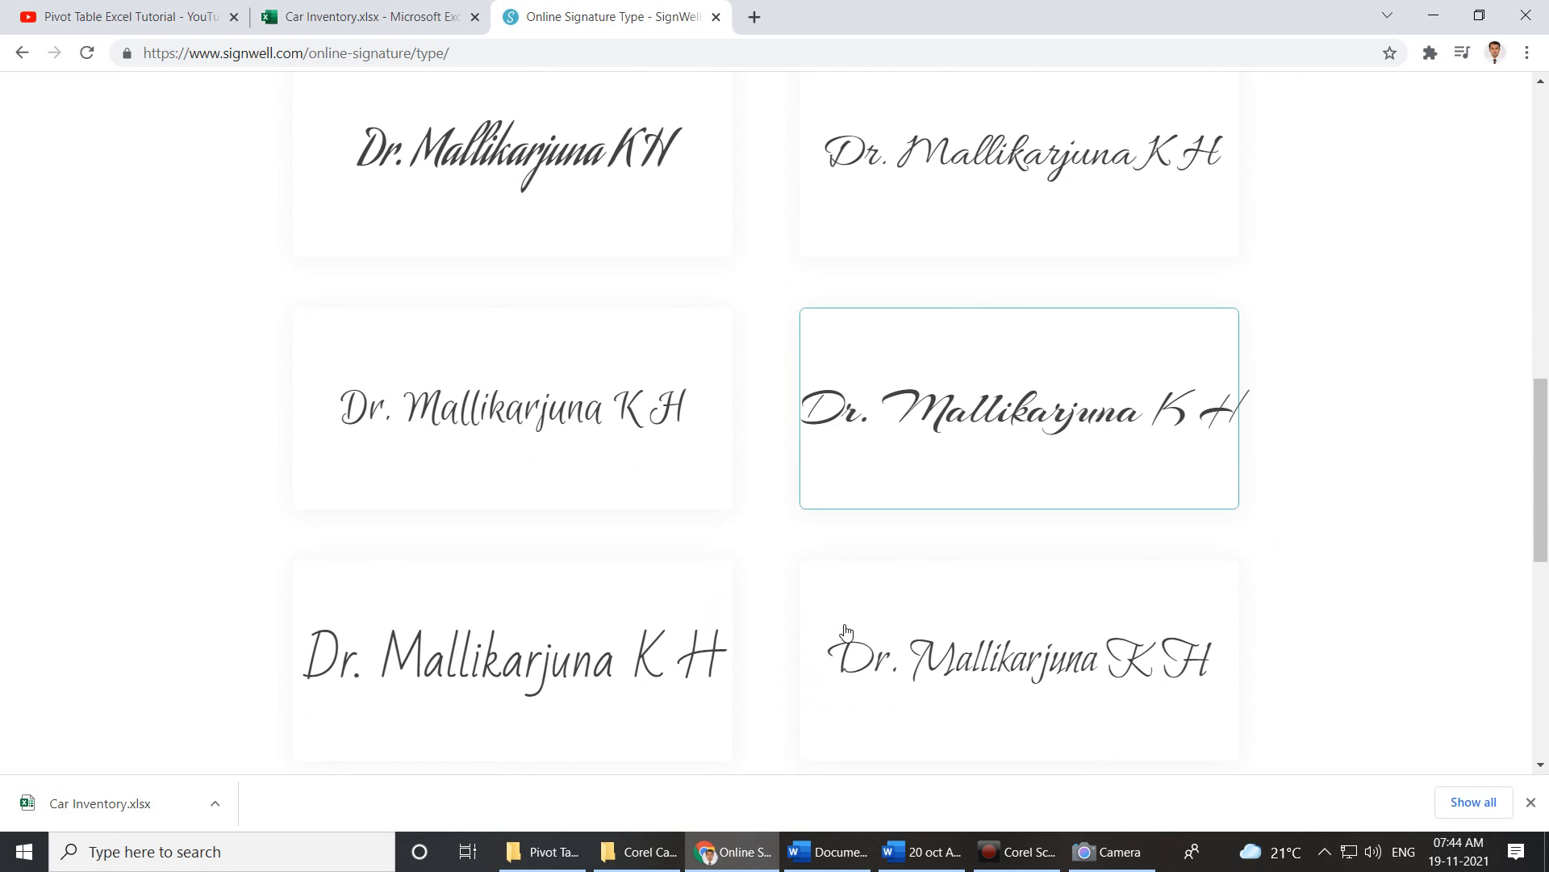
scroll(845, 631, "down", 5)
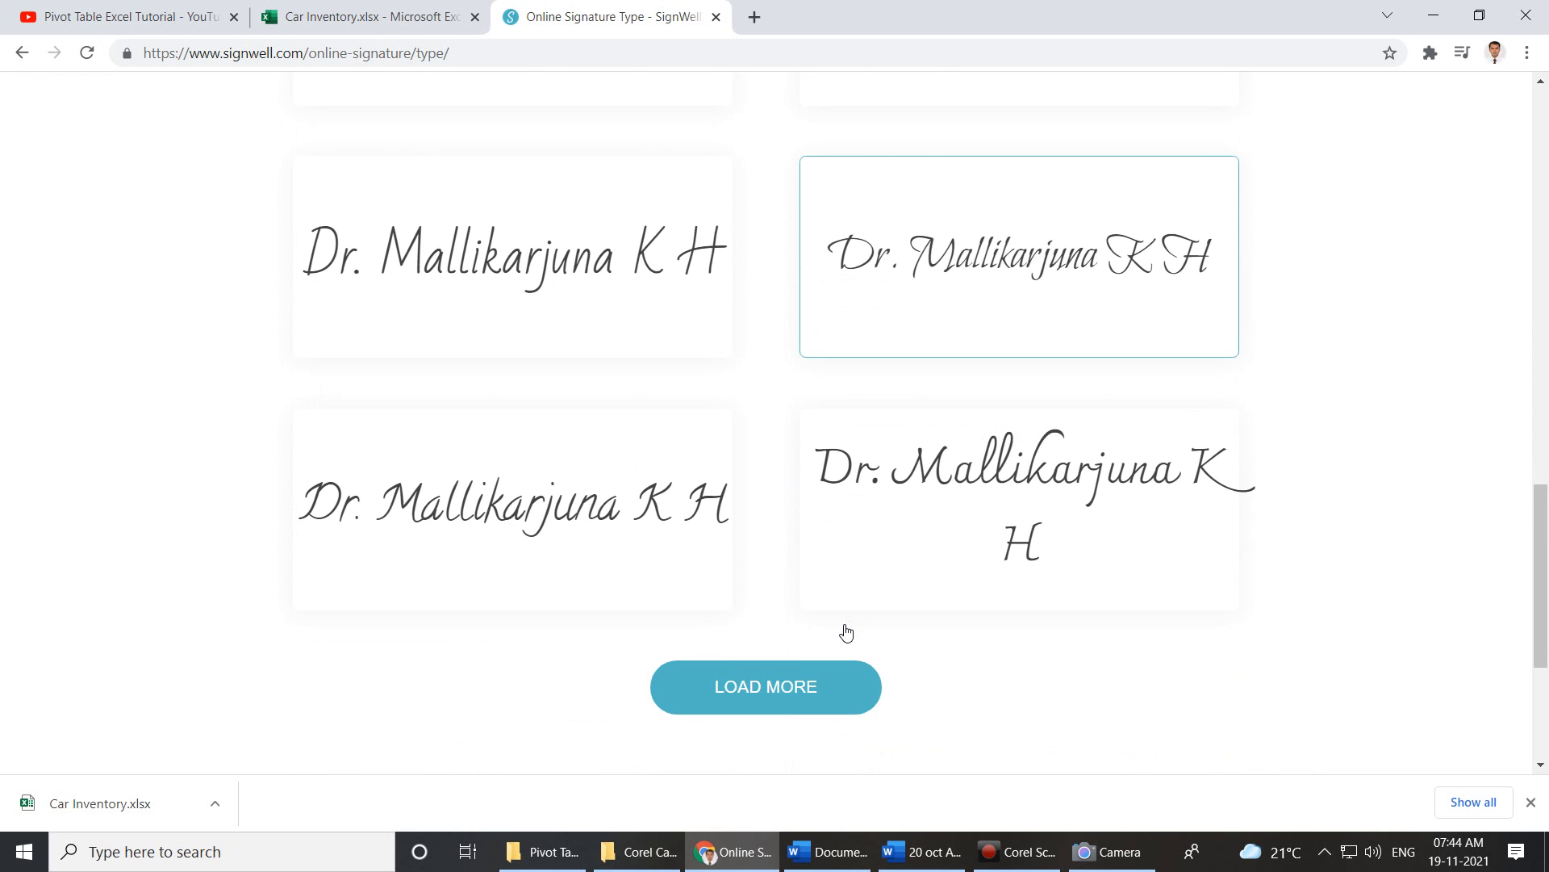
left_click(772, 692)
scroll(769, 692, "down", 4)
scroll(769, 692, "down", 3)
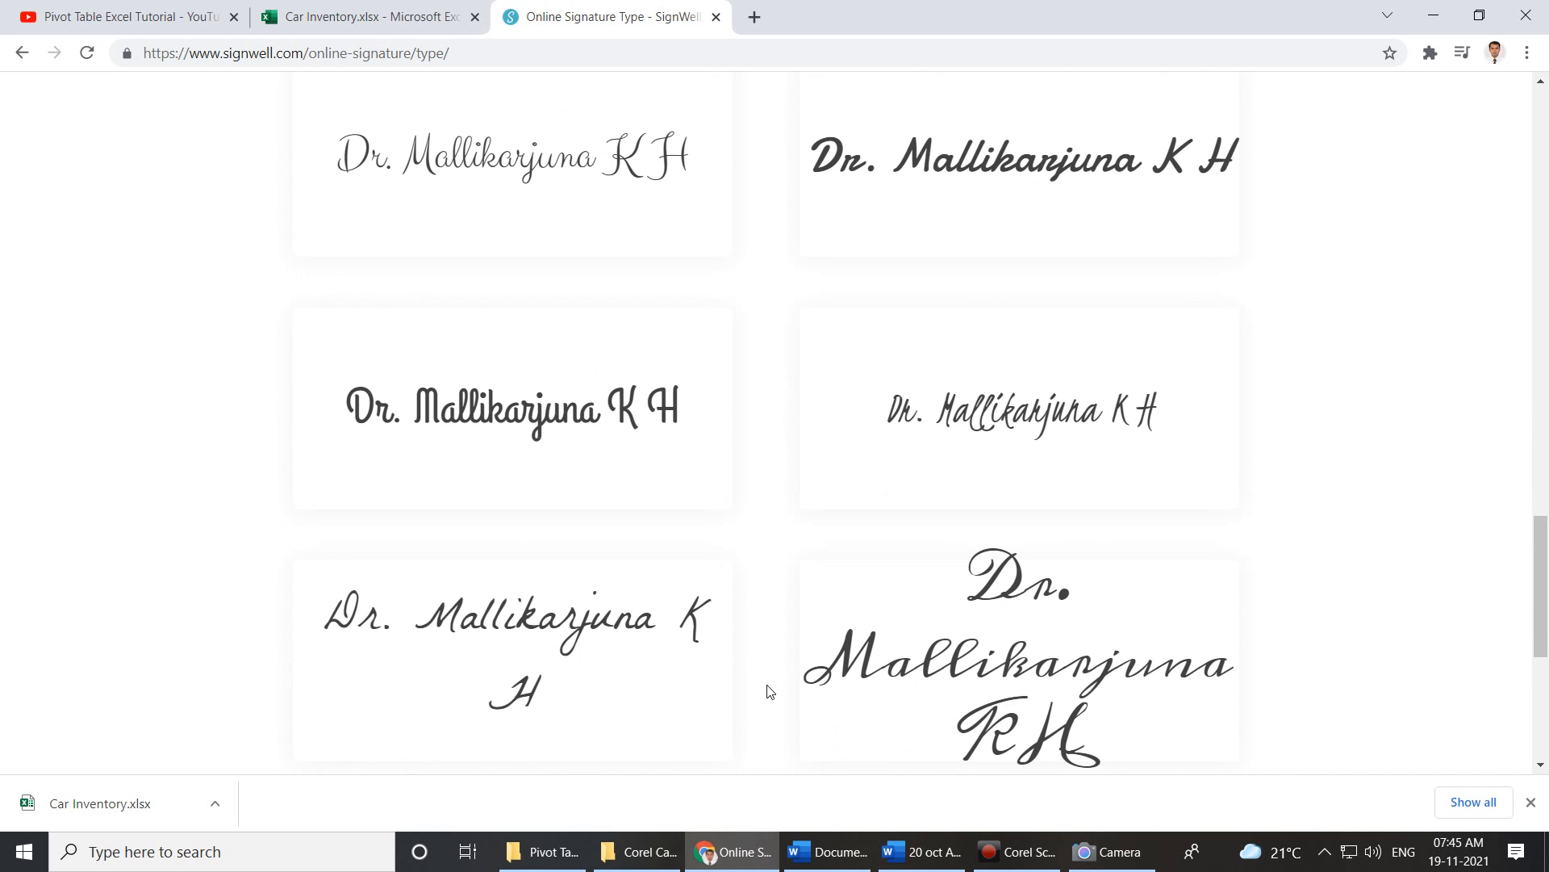
scroll(769, 691, "down", 5)
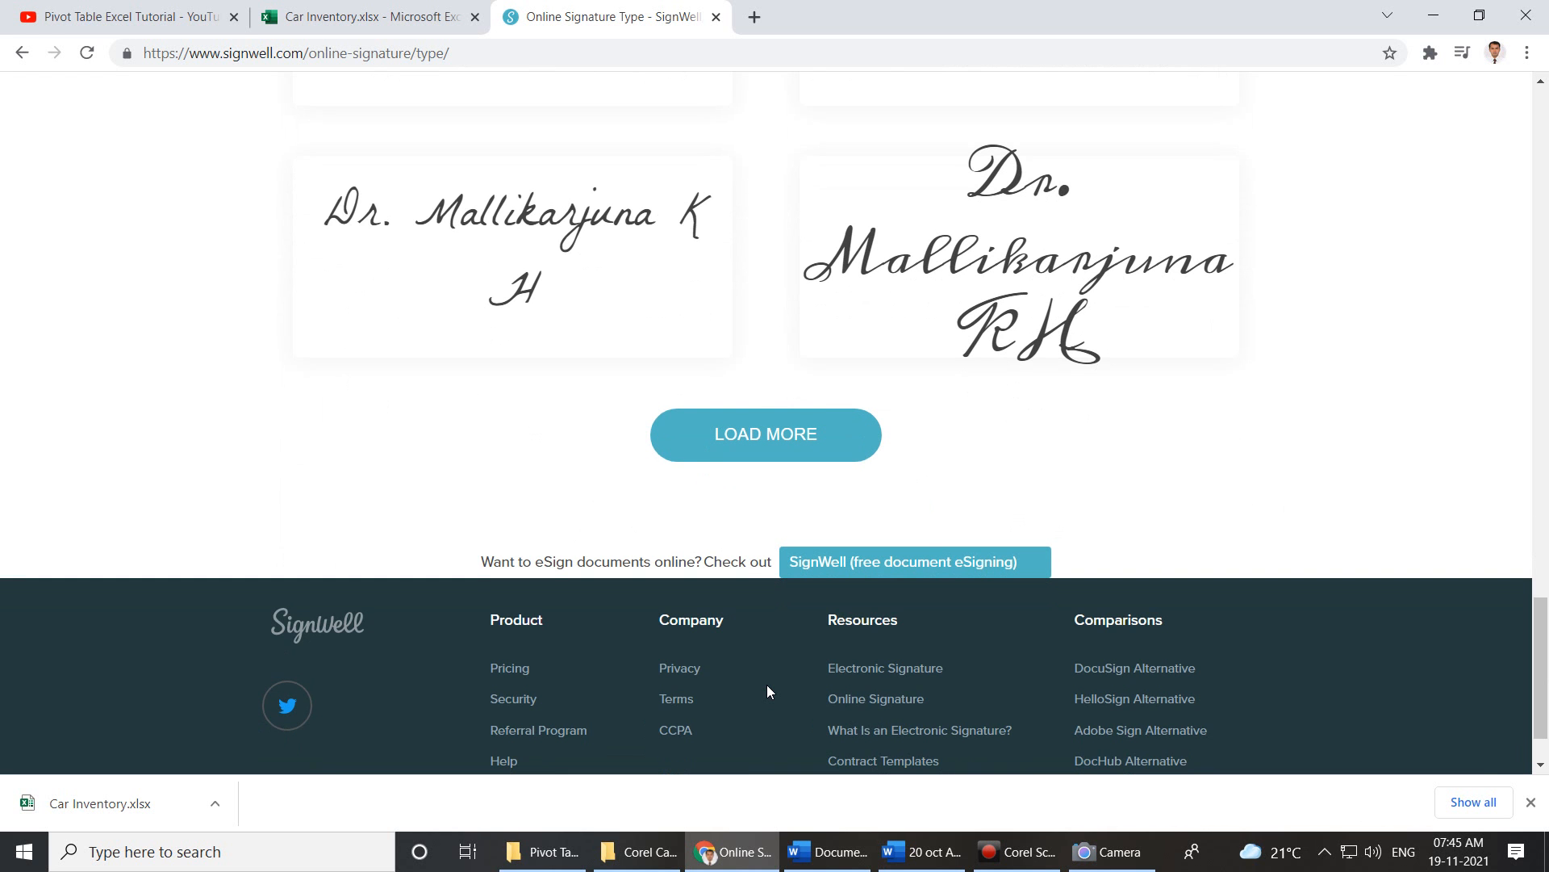
scroll(767, 684, "up", 6)
scroll(773, 681, "up", 18)
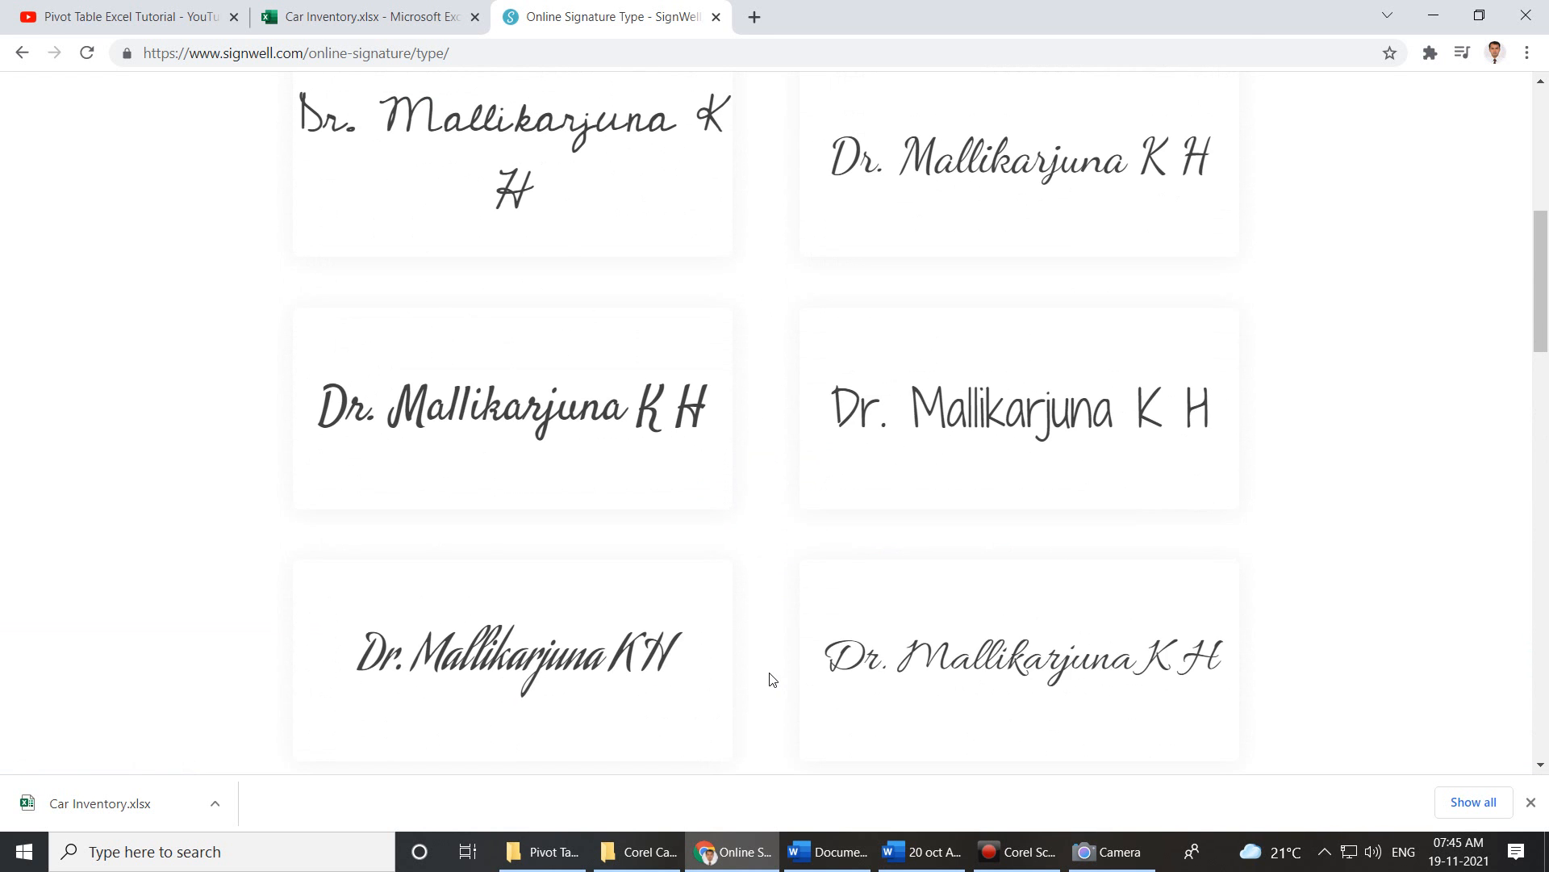
scroll(770, 680, "up", 2)
scroll(772, 679, "down", 9)
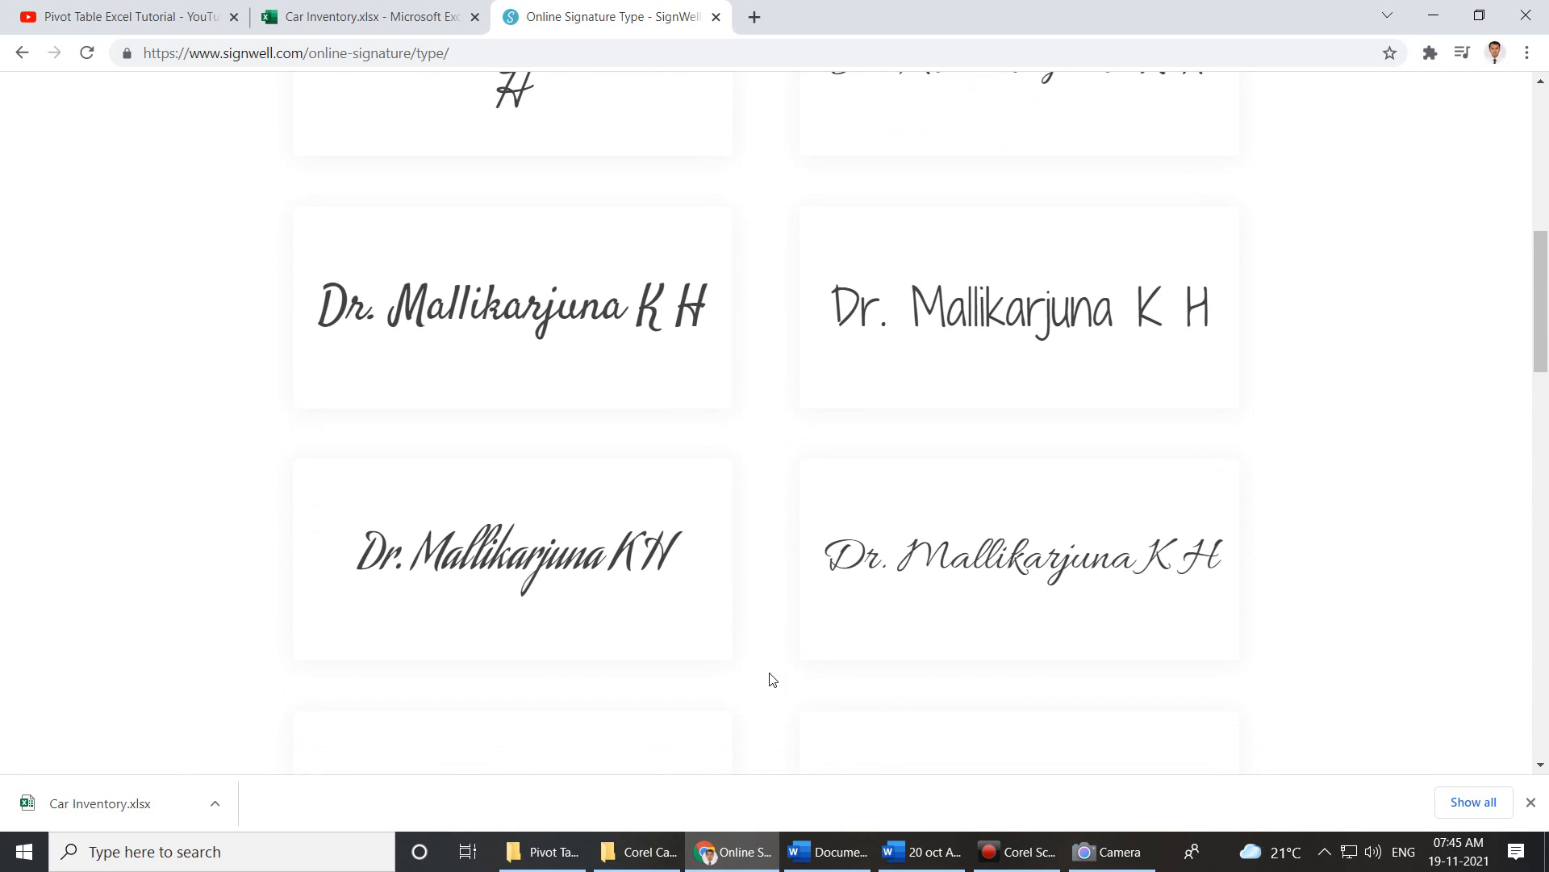
scroll(772, 679, "down", 10)
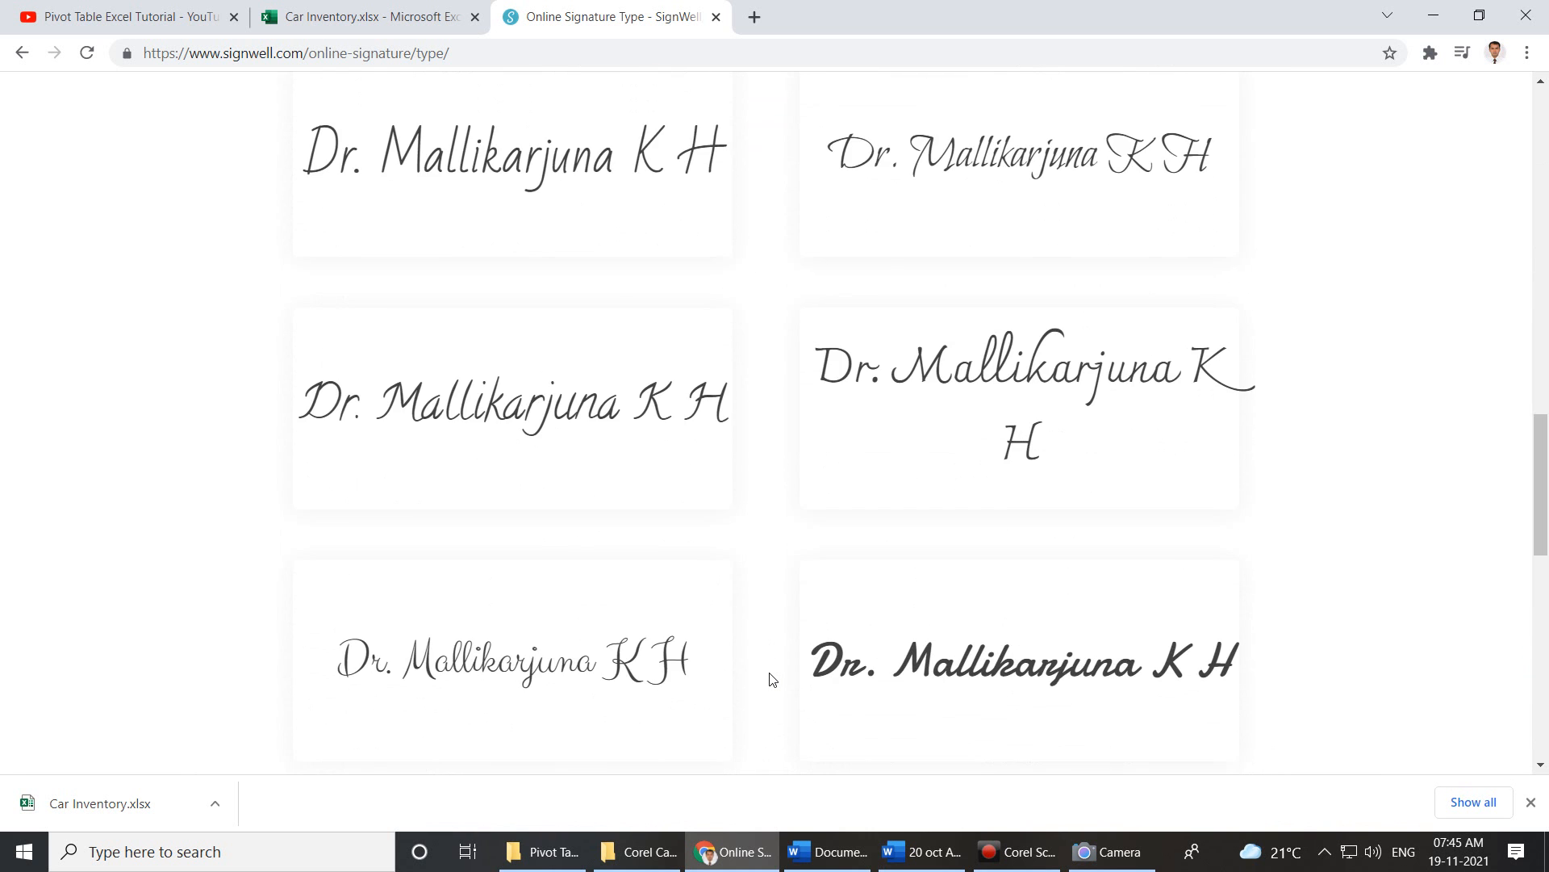
scroll(771, 680, "down", 4)
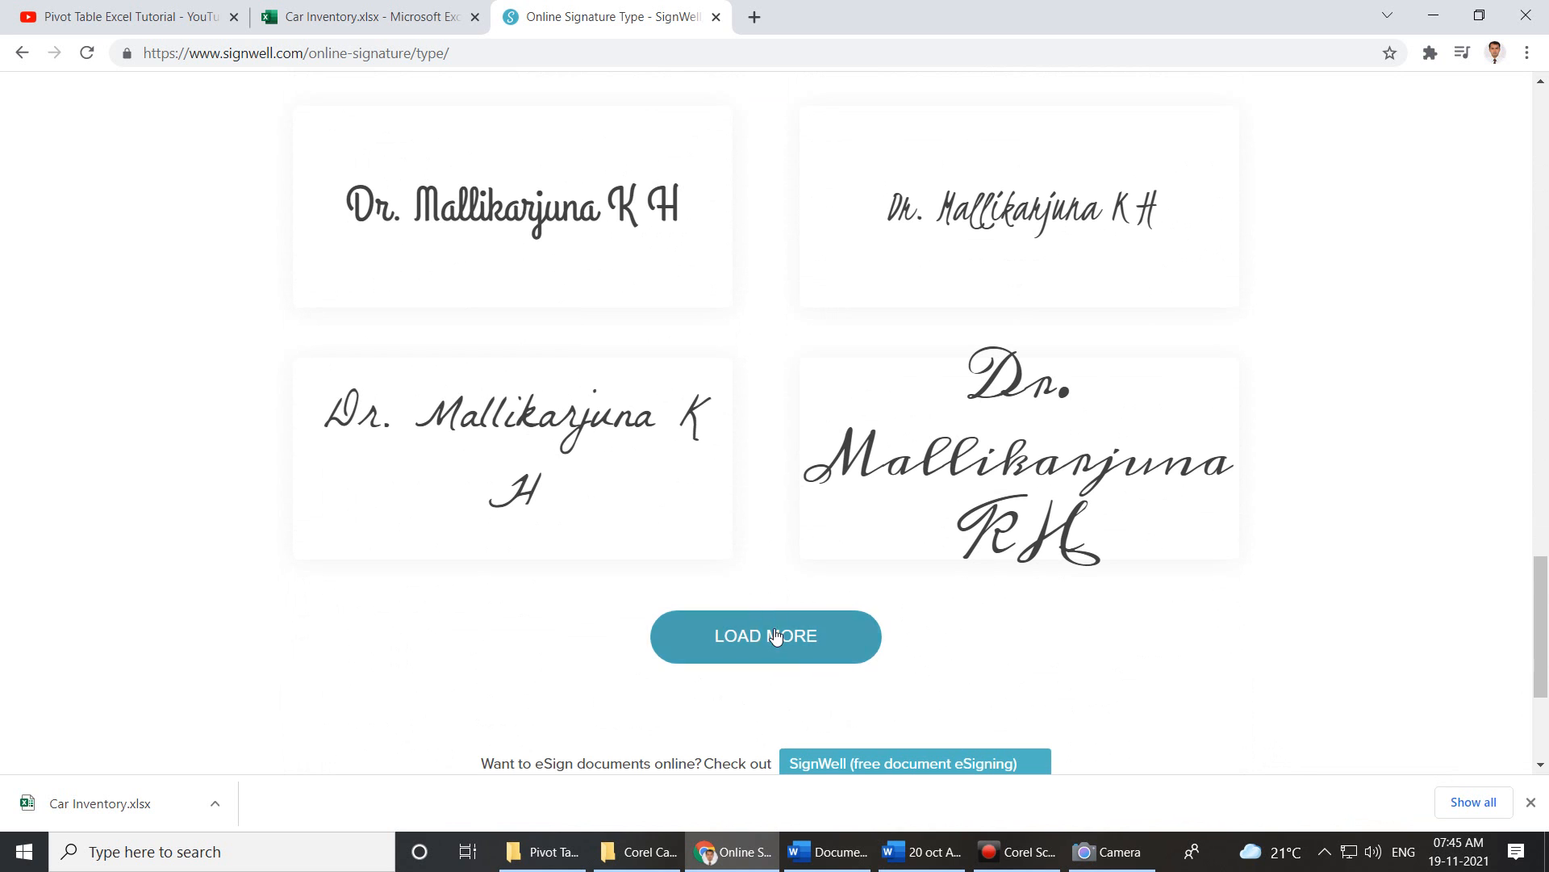
left_click(770, 635)
scroll(771, 635, "down", 3)
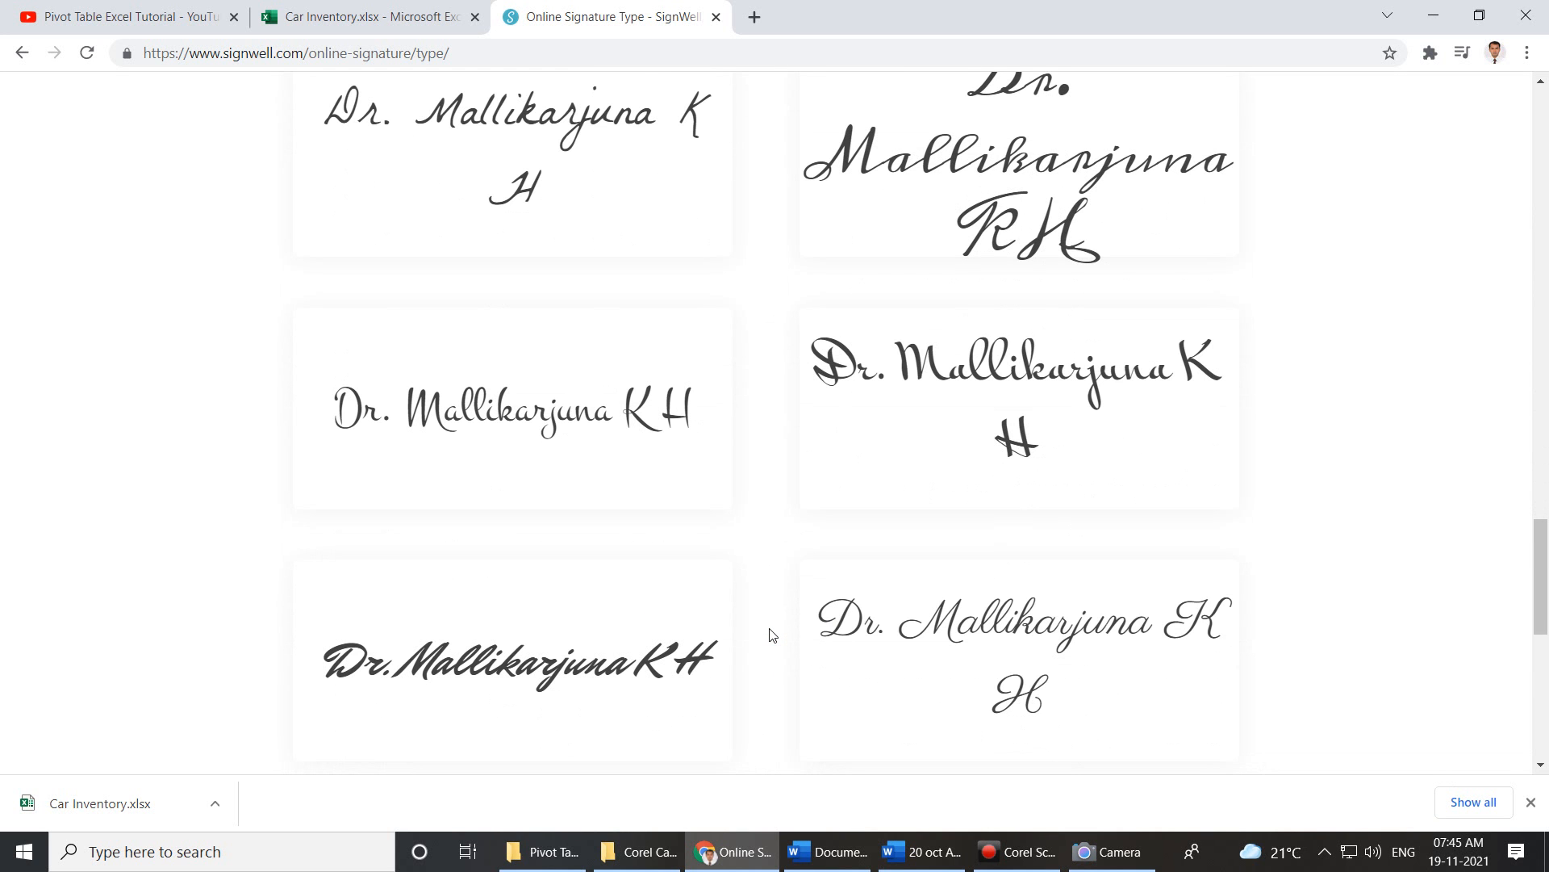
scroll(772, 635, "down", 5)
scroll(771, 631, "up", 3)
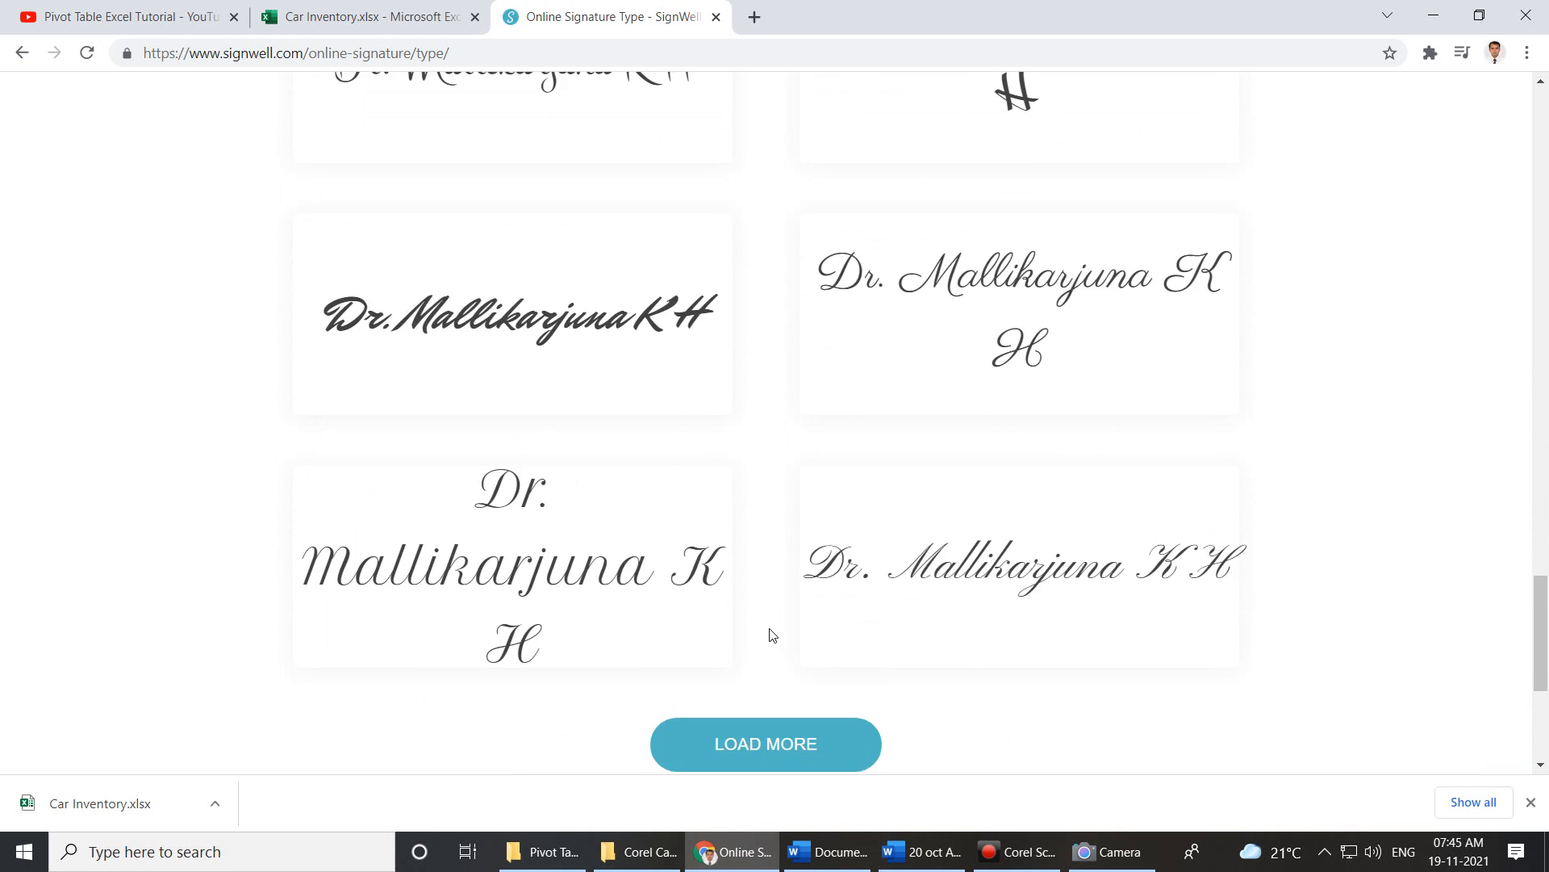
Save the SignWell page as 'Webpage, Complete' into Downloads under a new file name.
right_click(492, 463)
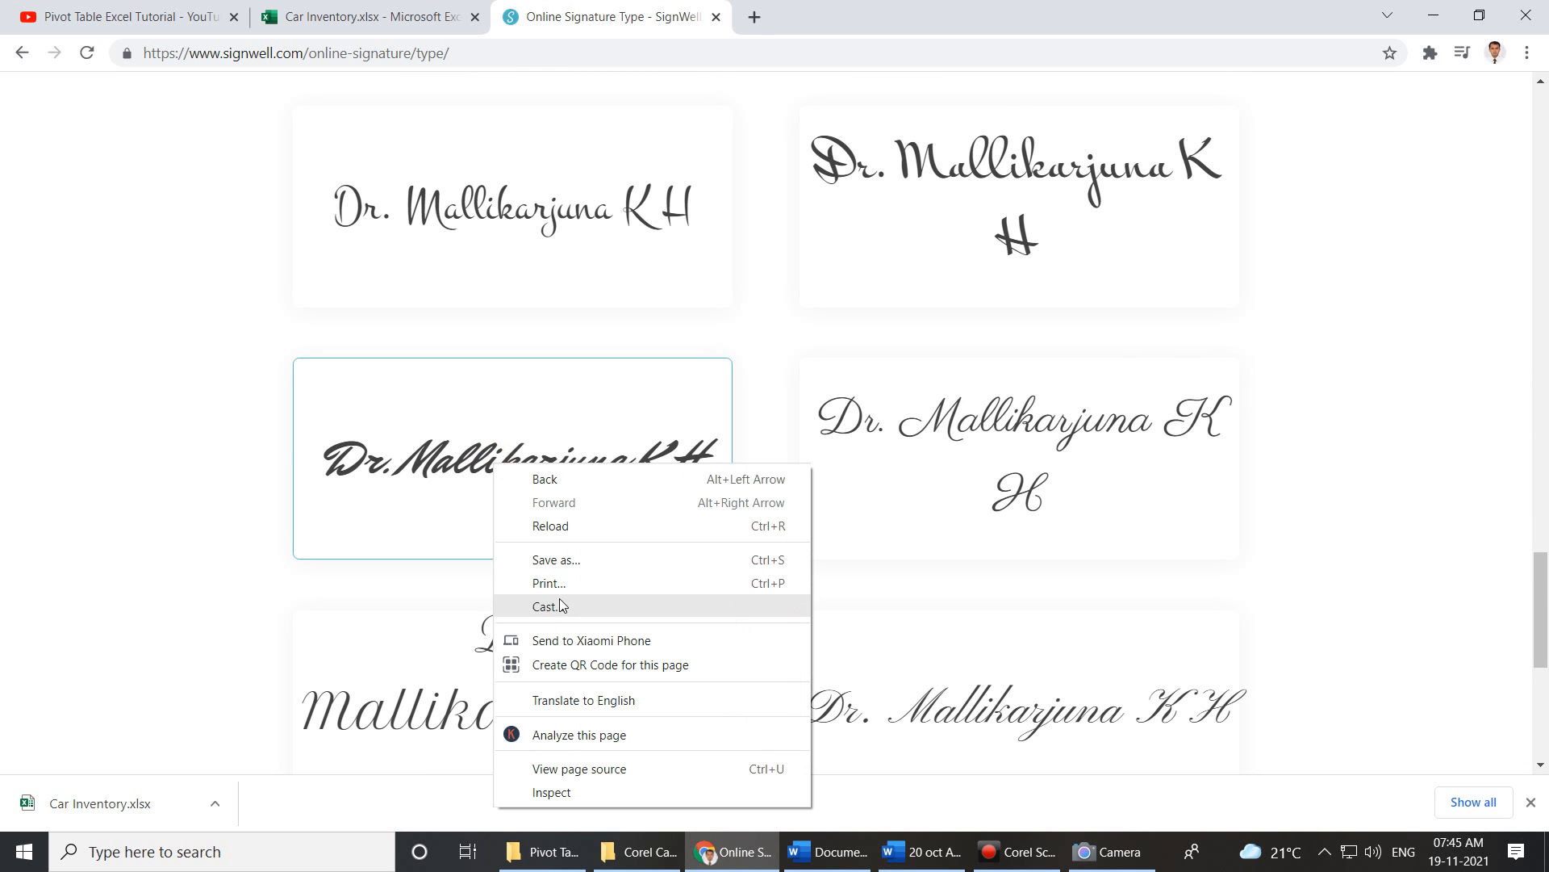
left_click(580, 560)
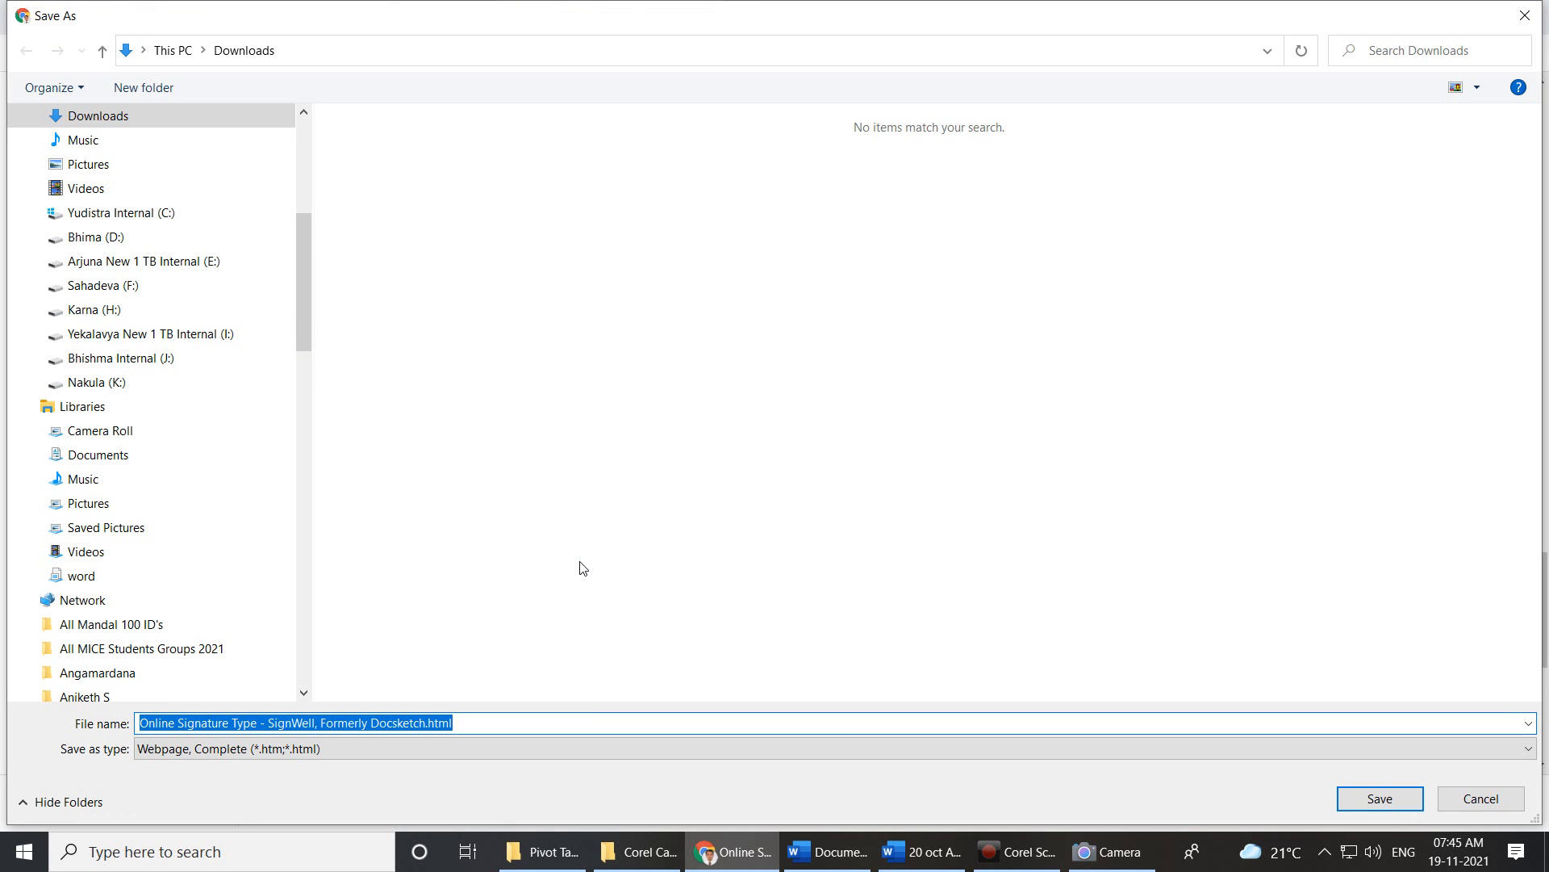
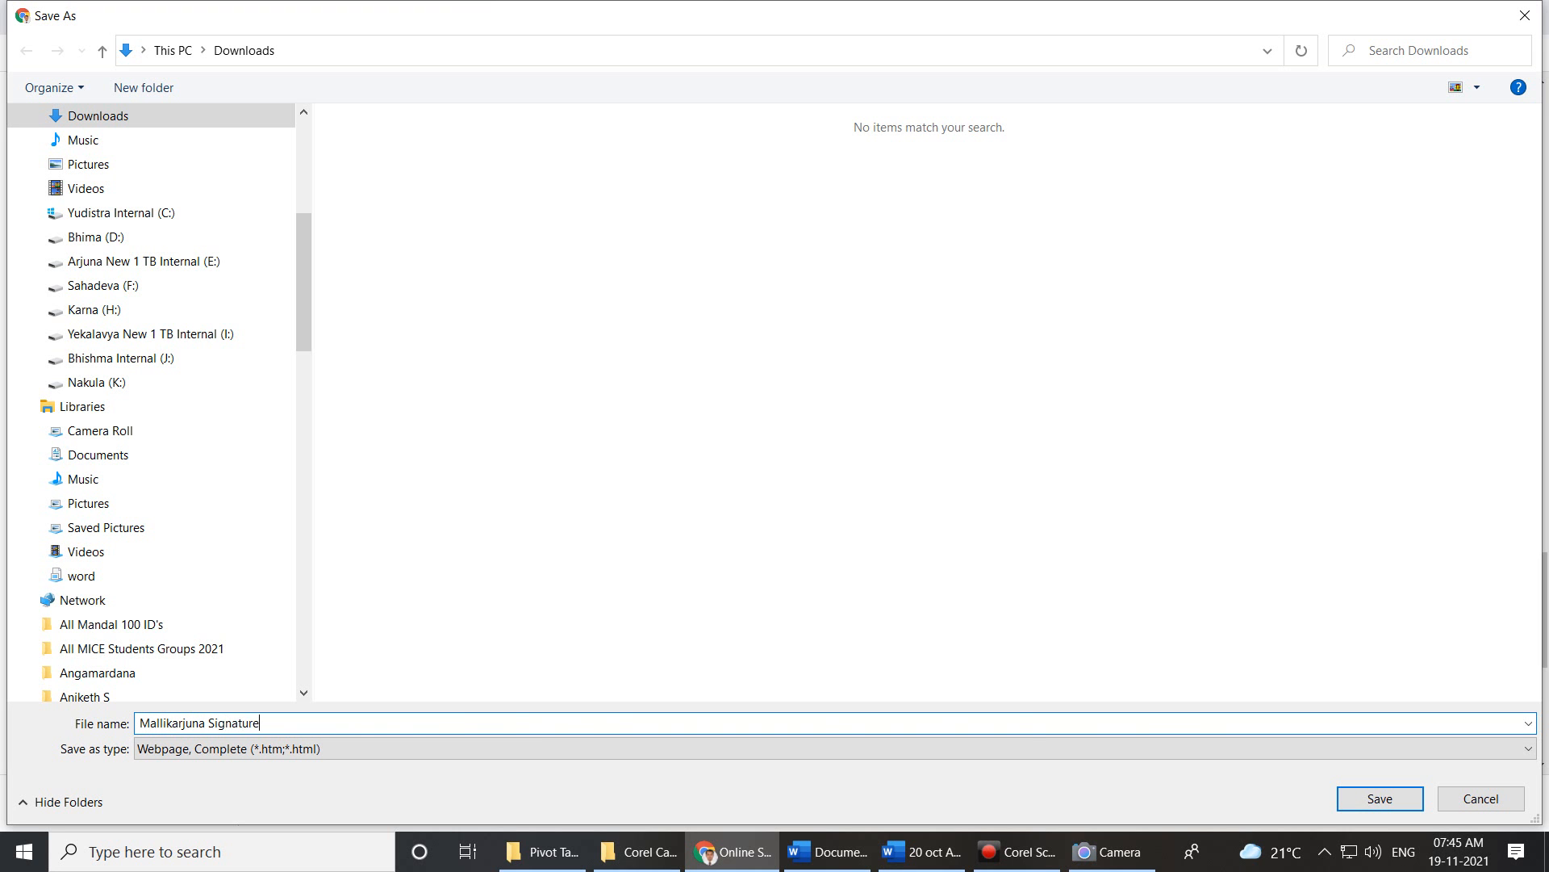
key("Return")
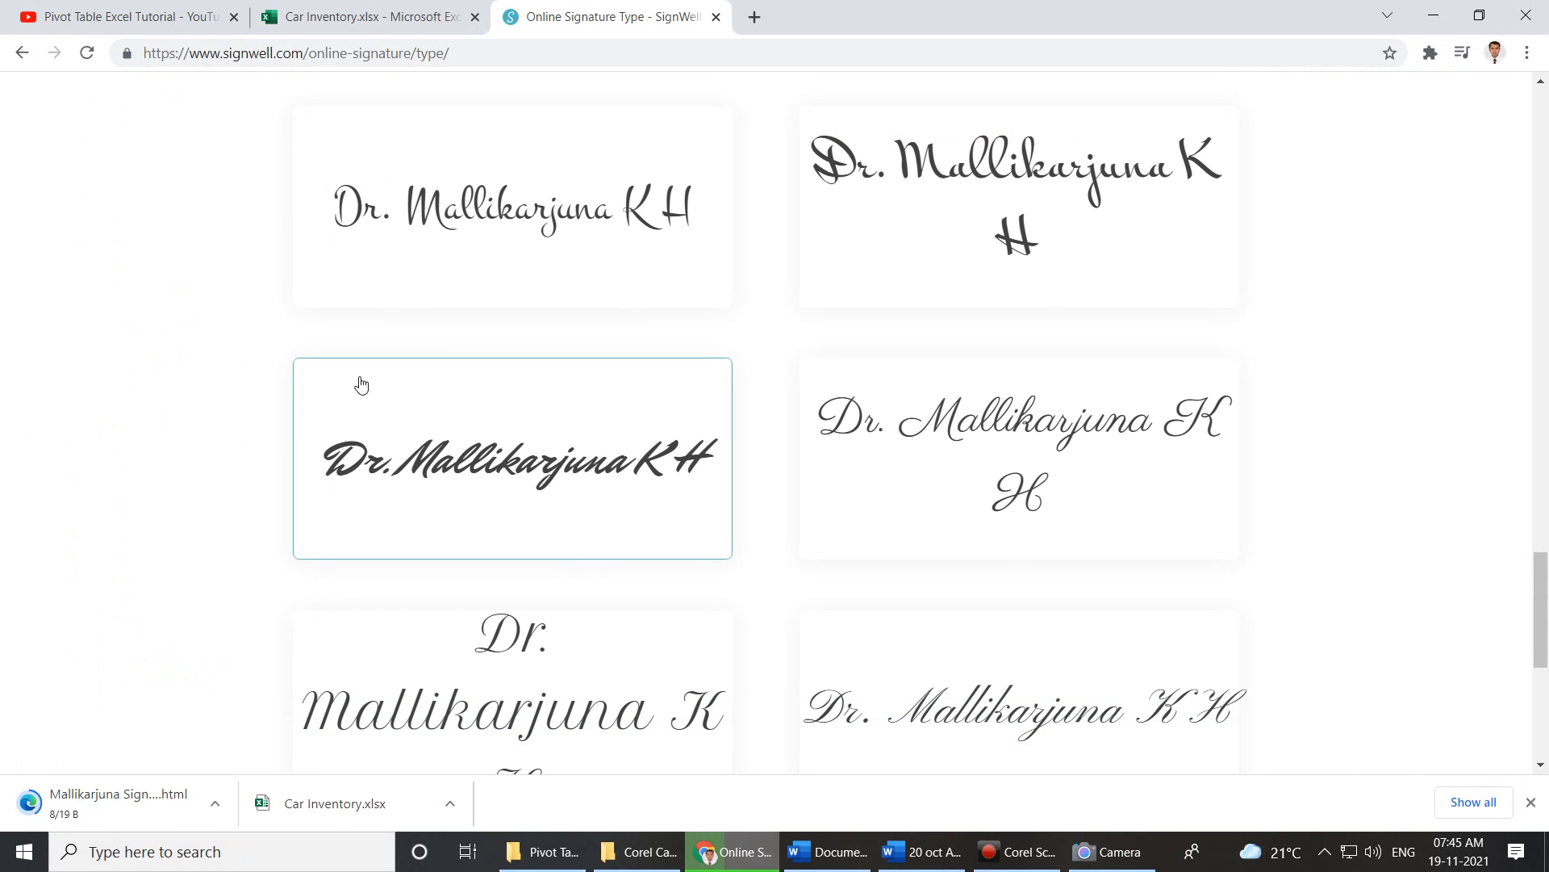
Snip the bold cursive signature to the clipboard, retaking a tighter crop of just the text.
key("super+shift+s")
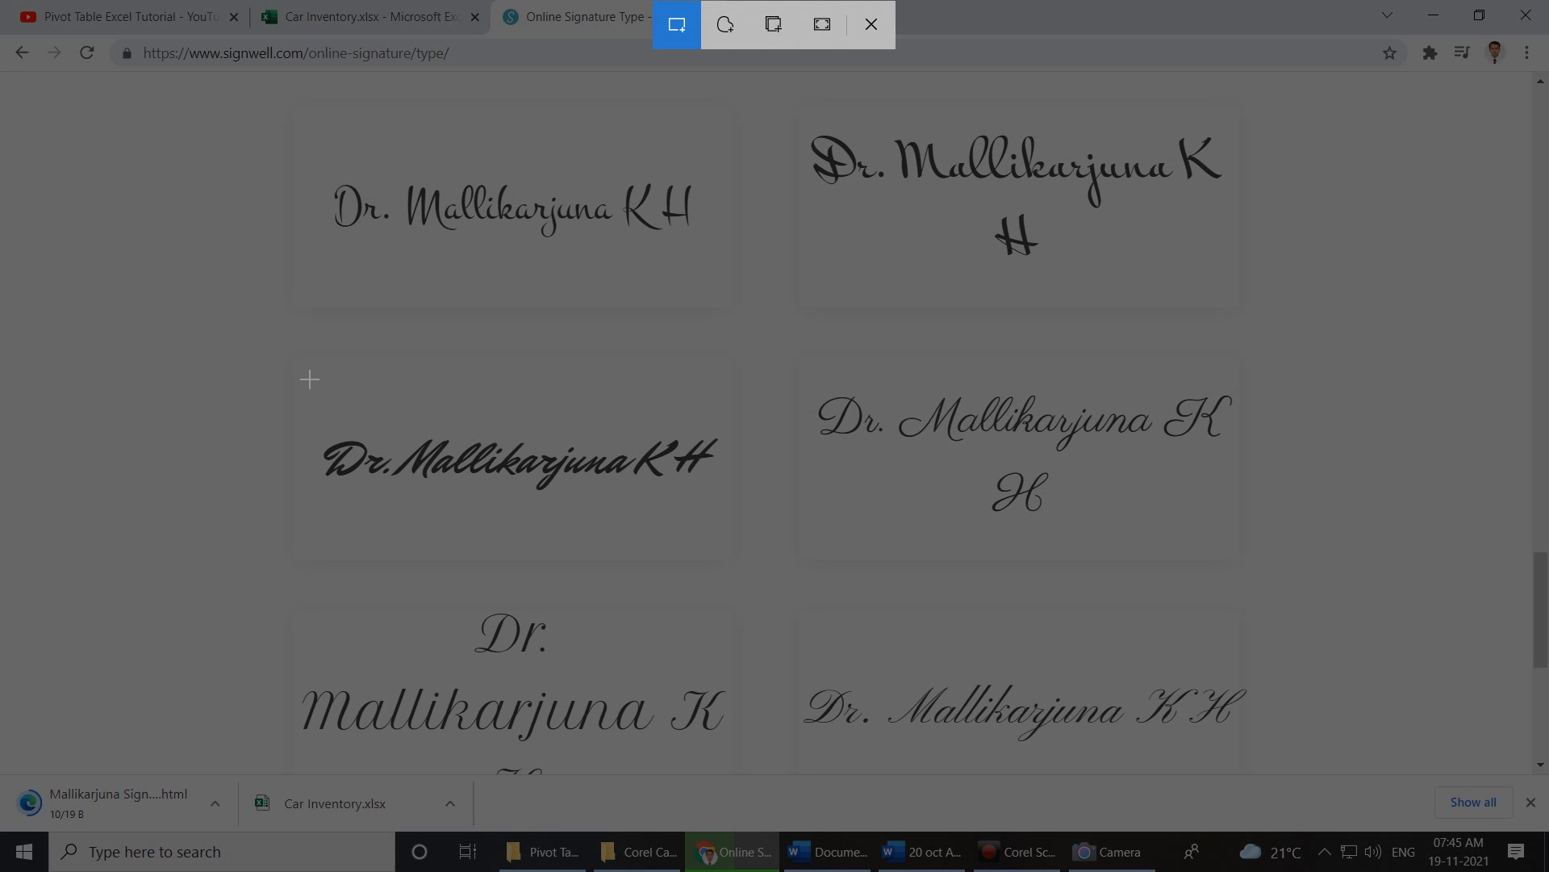
mouse_move(297, 366)
left_mouse_down()
mouse_move(349, 540)
mouse_move(733, 543)
mouse_move(761, 569)
mouse_move(747, 562)
left_mouse_up()
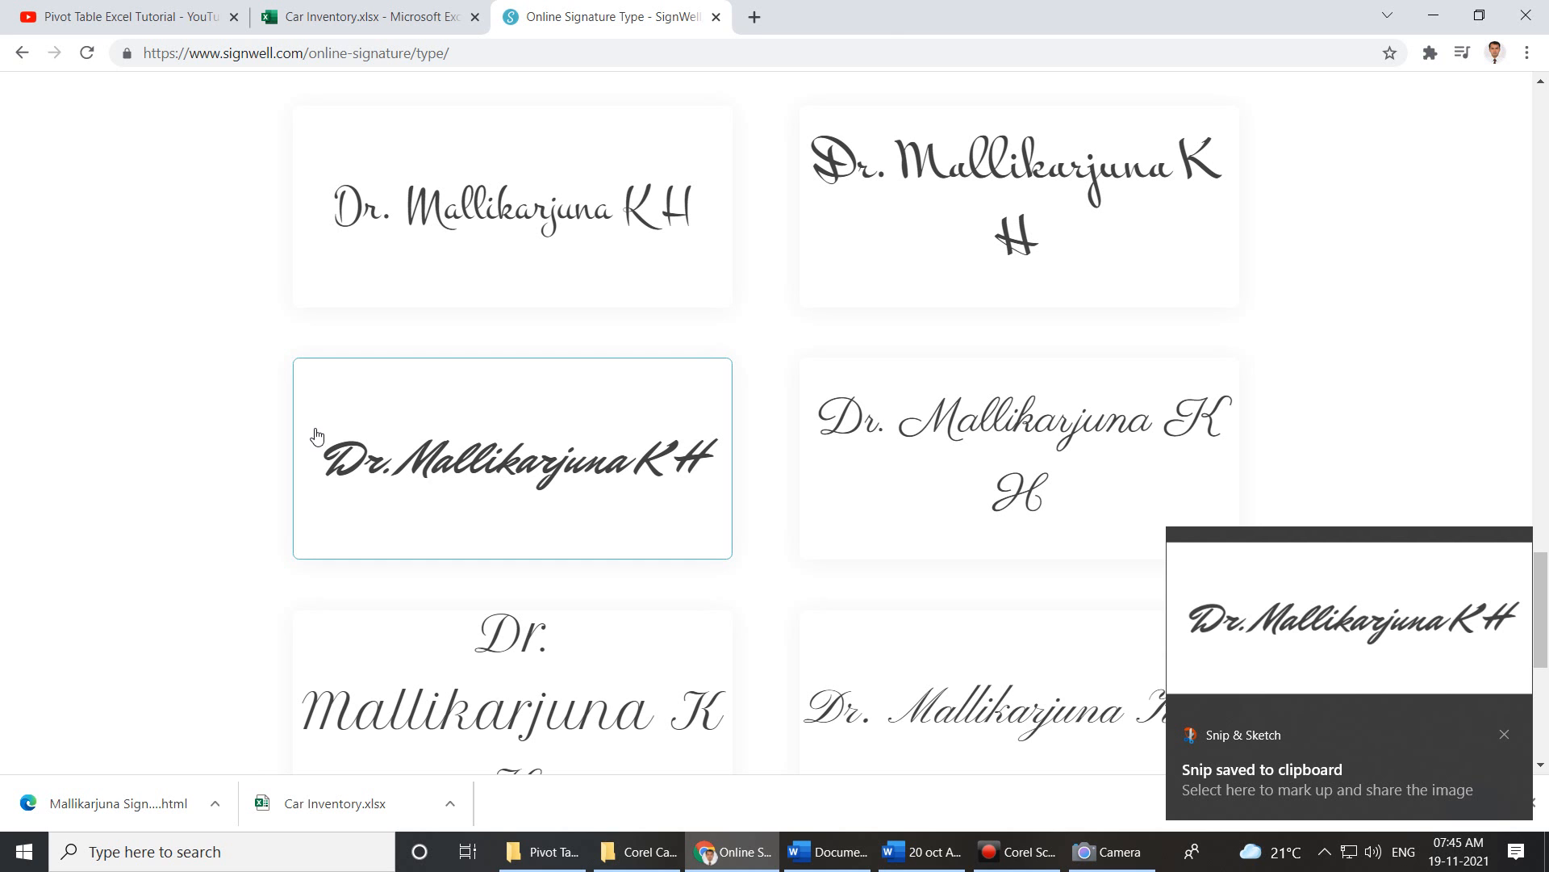
key("super+shift+s")
mouse_move(327, 436)
left_mouse_down()
mouse_move(329, 452)
mouse_move(479, 503)
mouse_move(731, 506)
left_mouse_up()
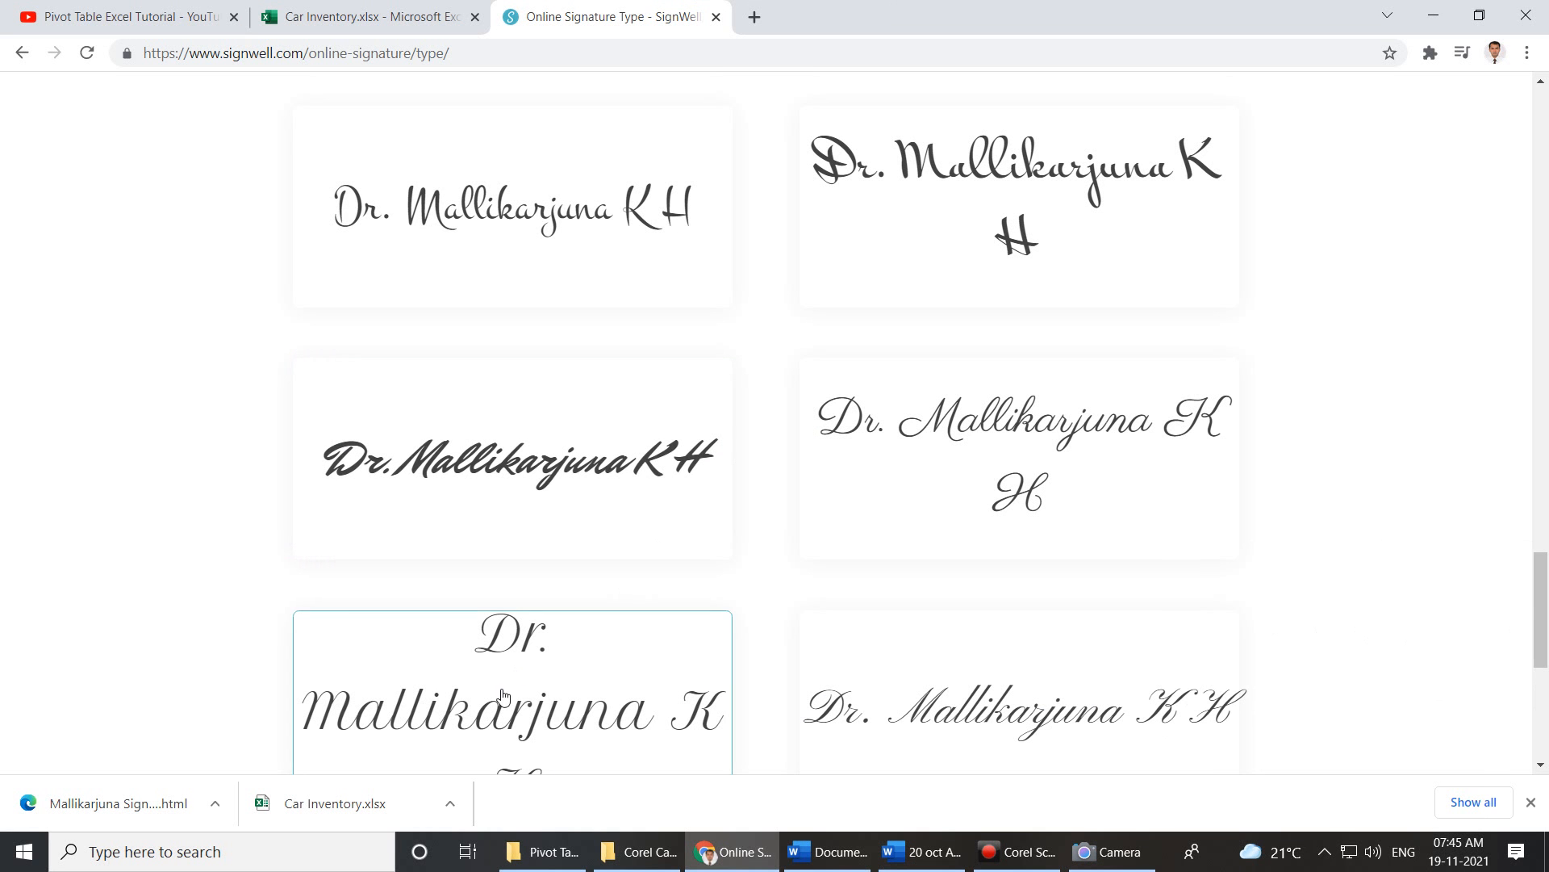
Paste the snipped signature into Paint and shrink the canvas height to fit it.
left_click(358, 853)
type("paint")
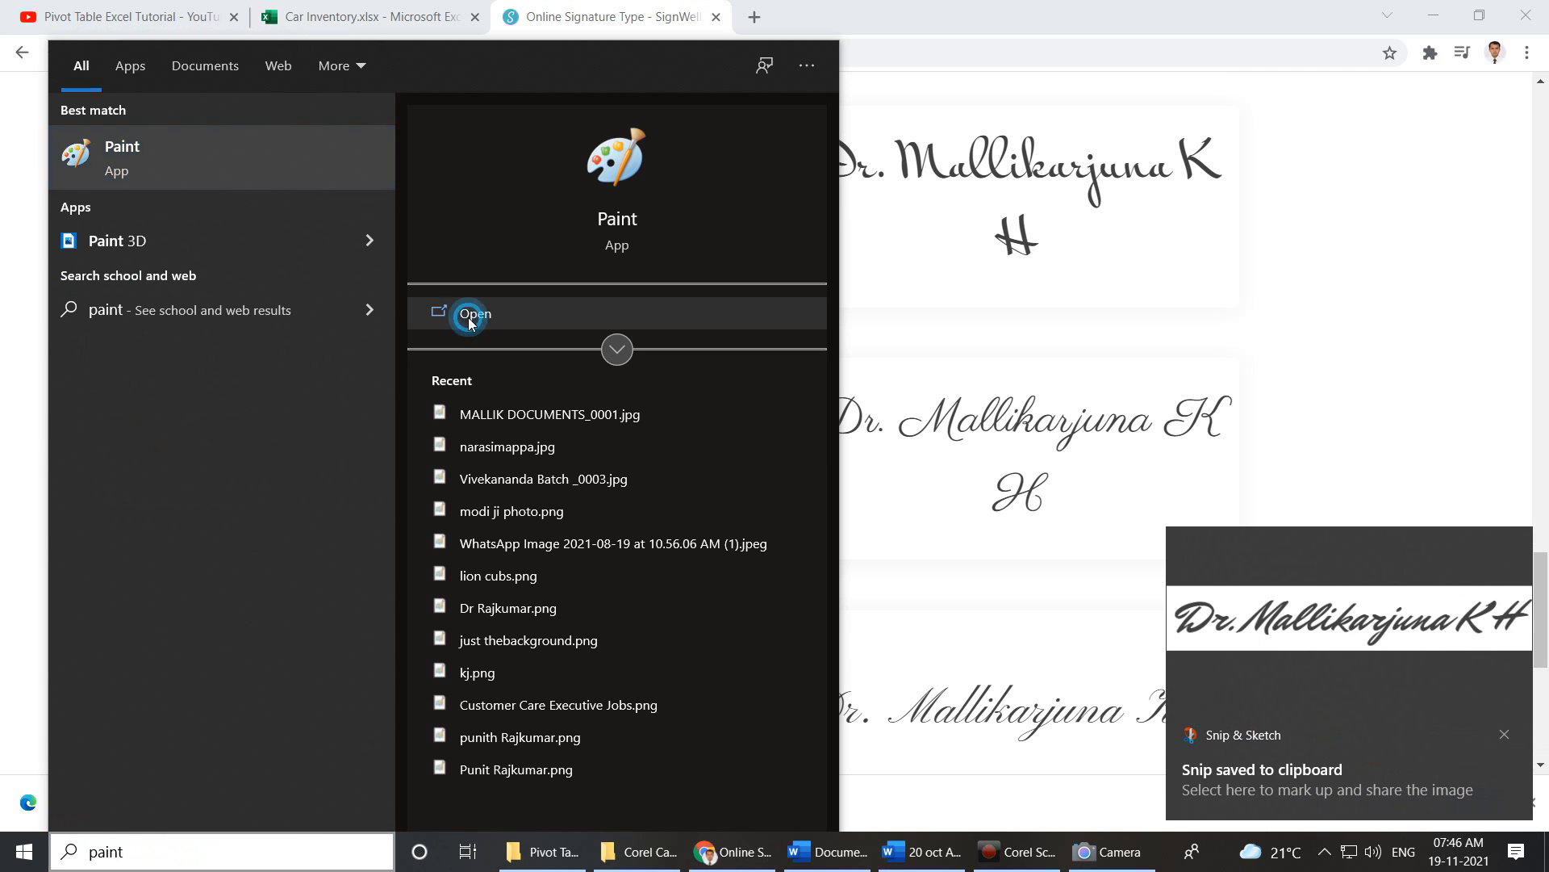
left_click(471, 323)
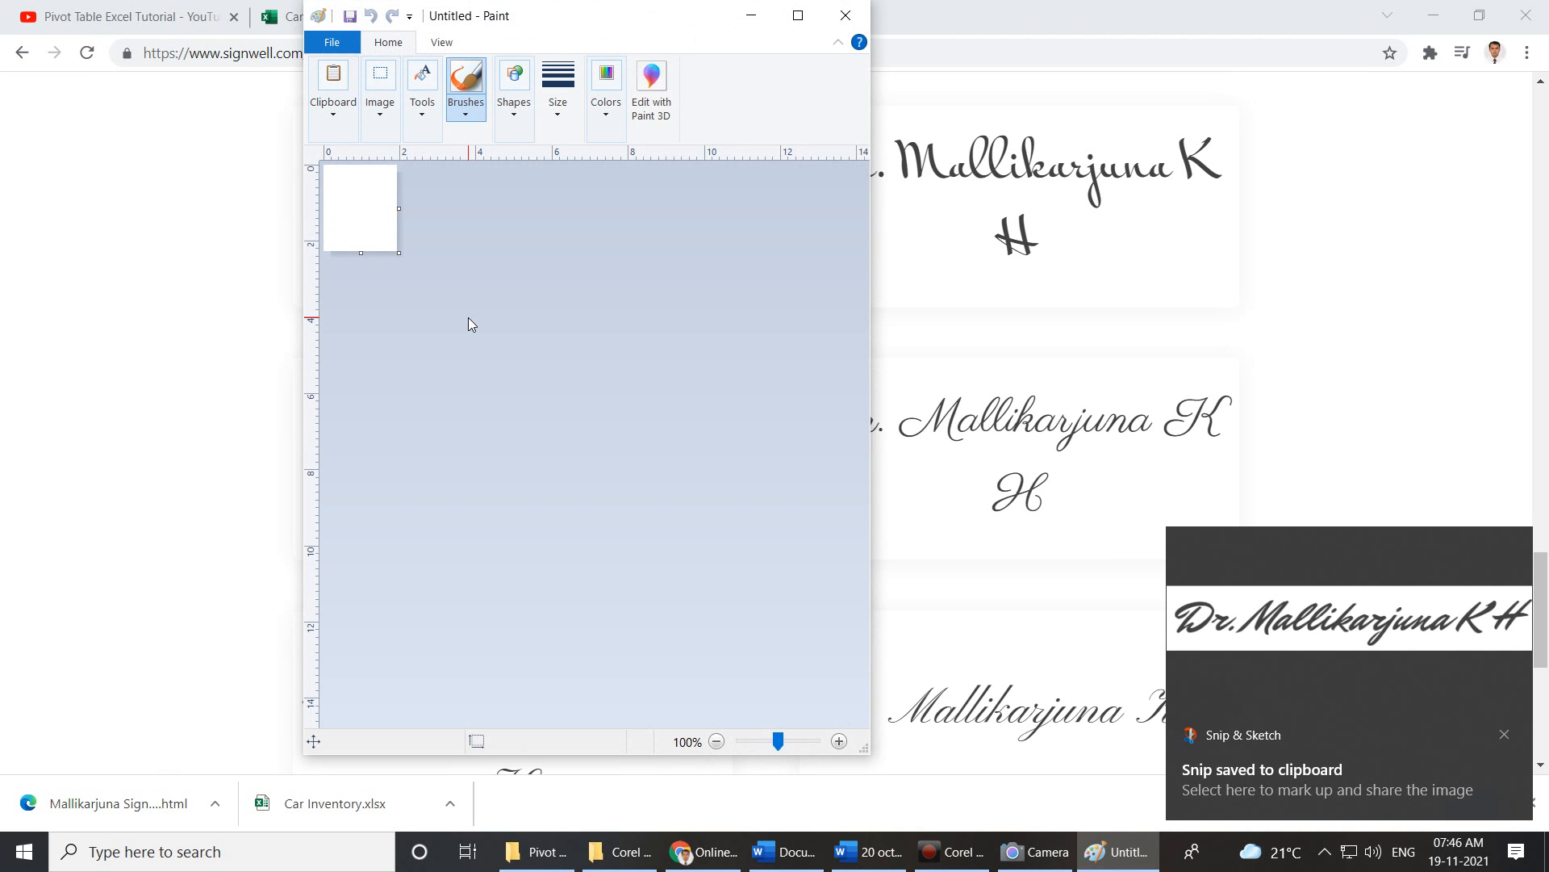
key("ctrl+v")
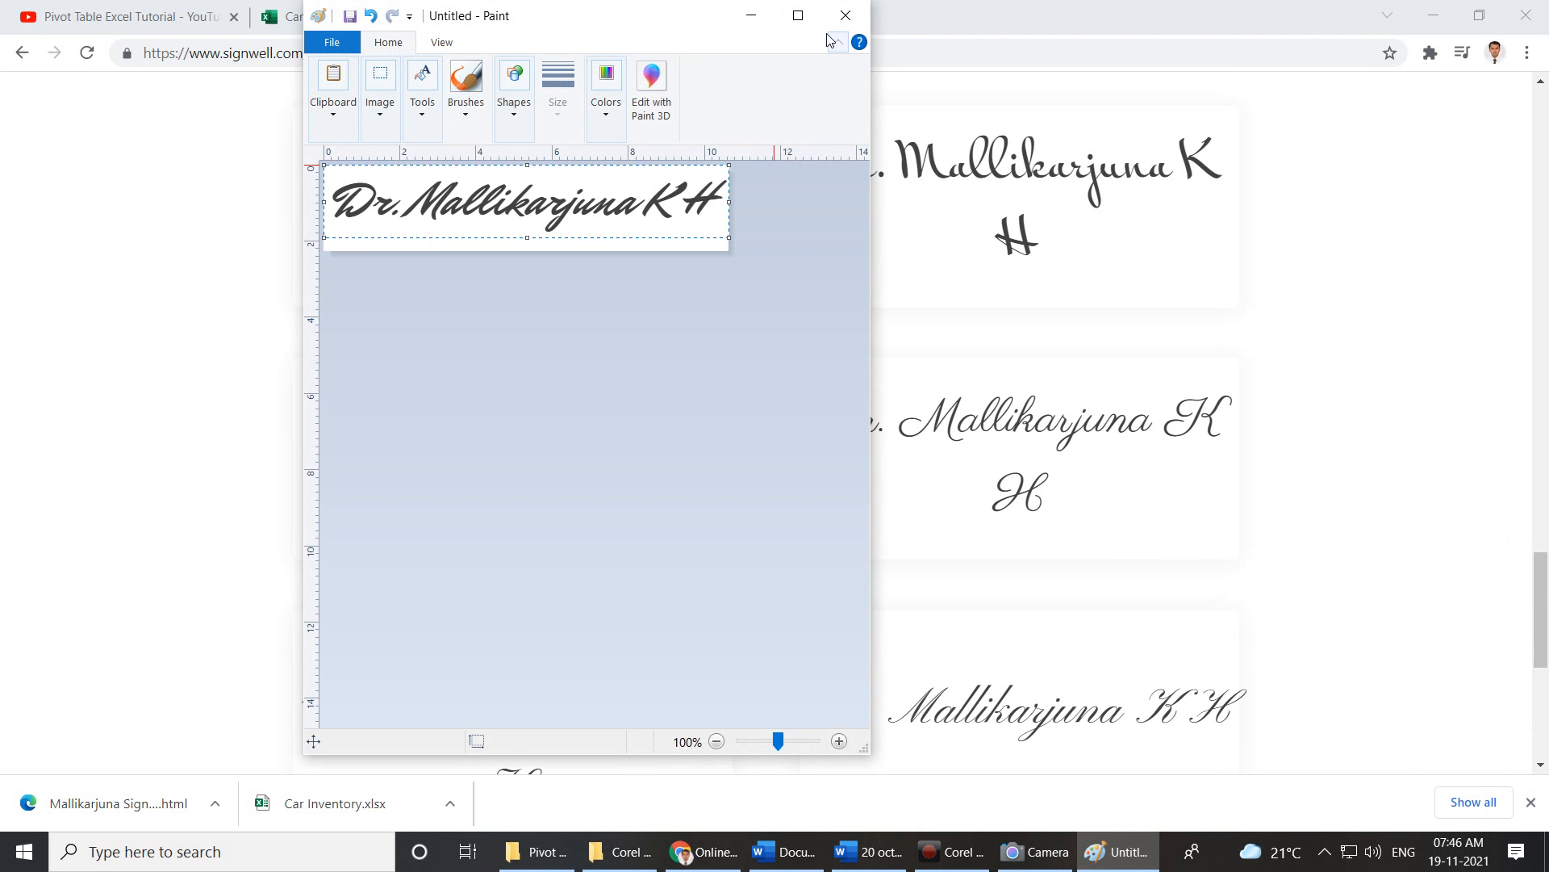
left_click(798, 16)
left_click(757, 404)
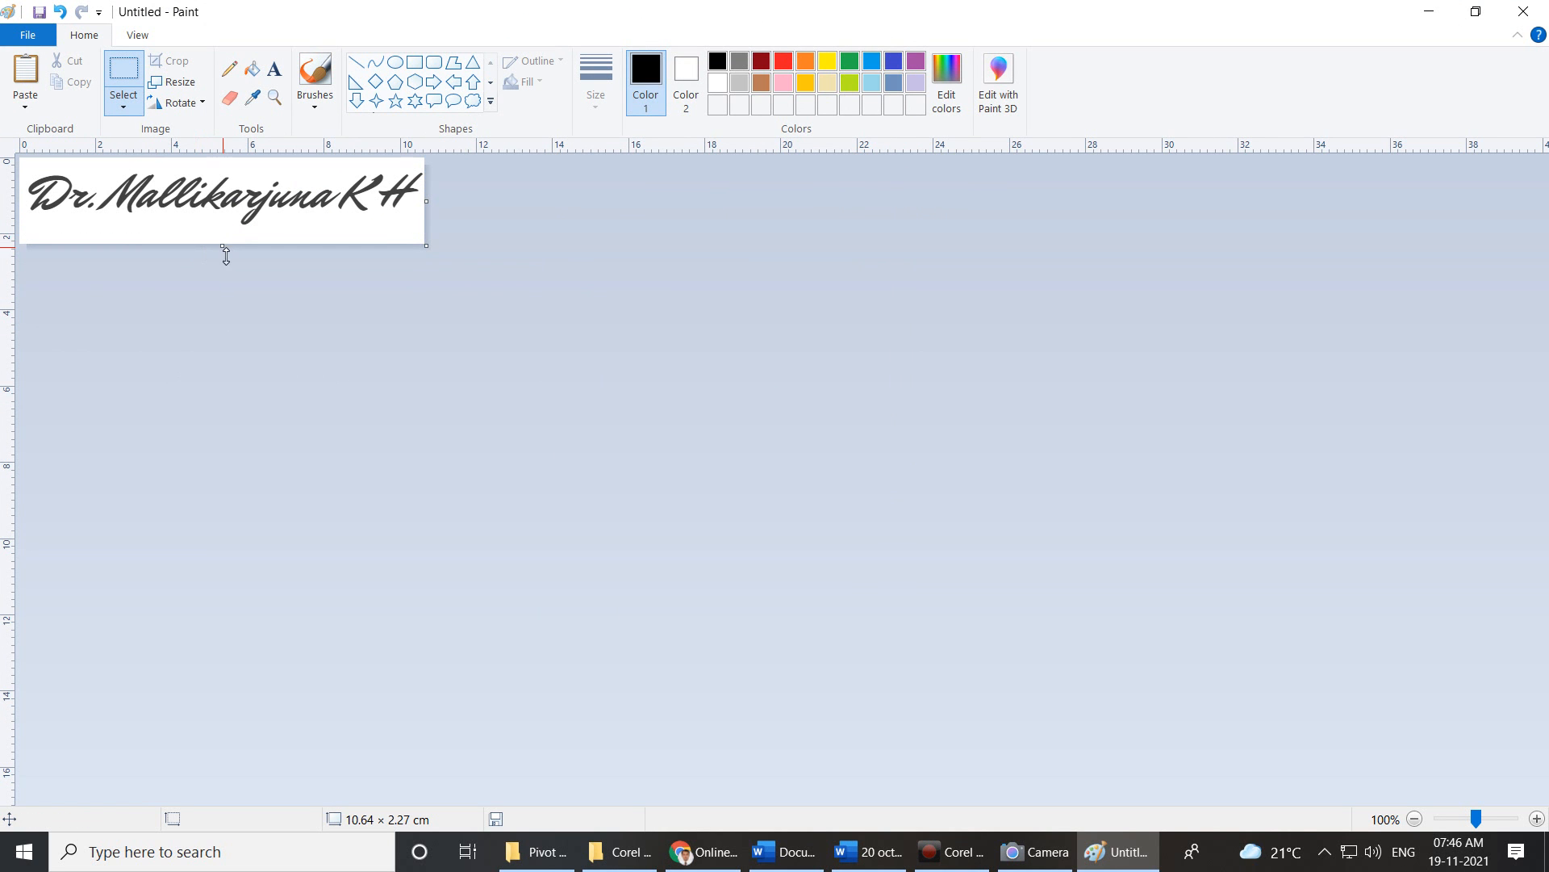
left_click_drag(222, 245, 232, 239)
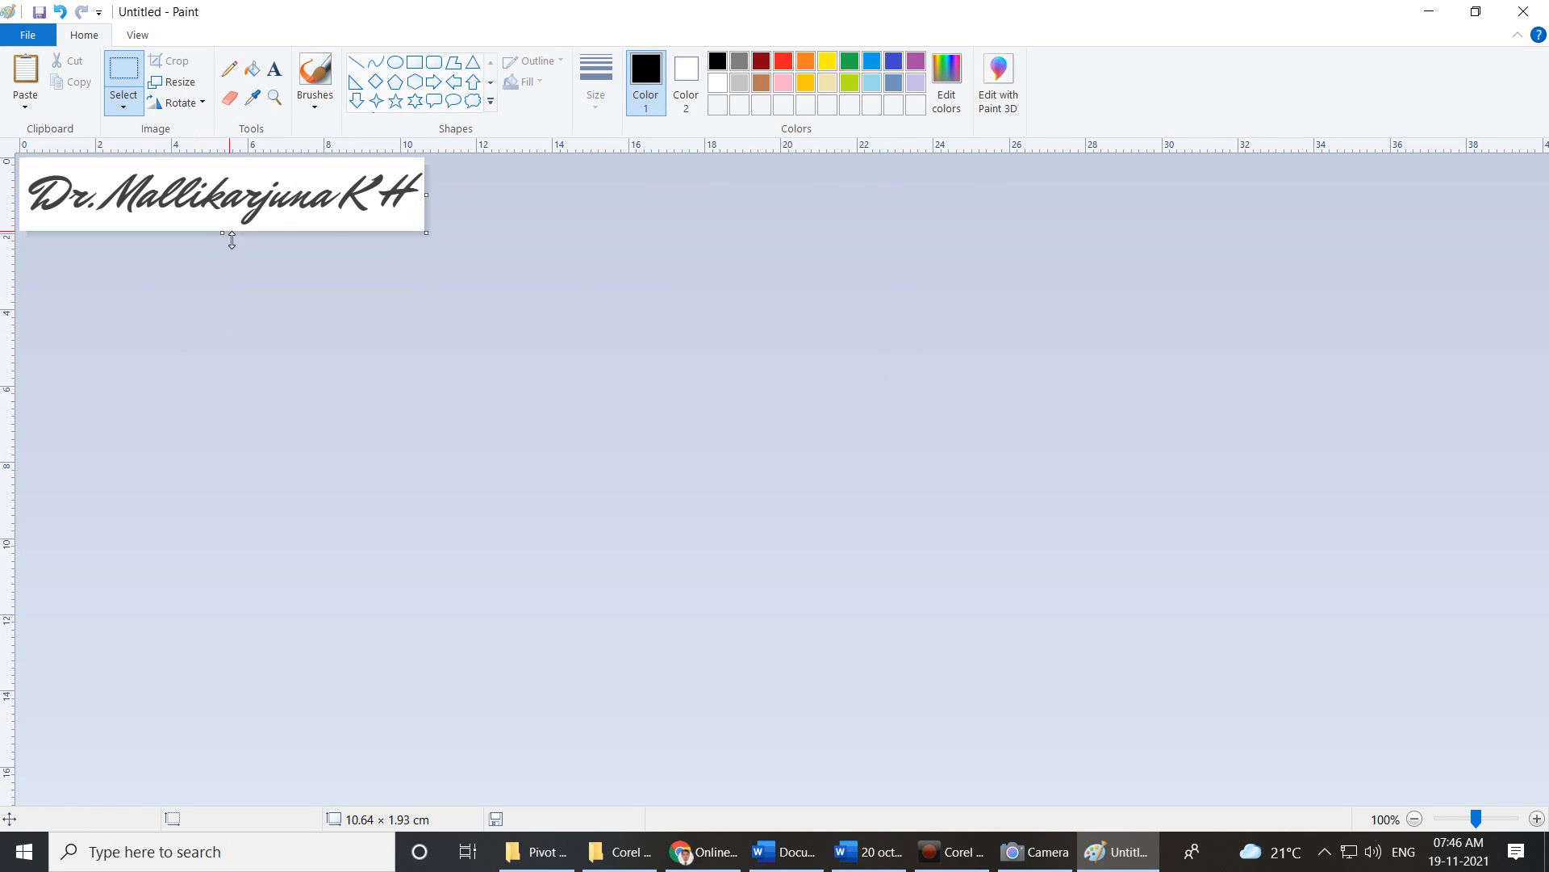
Open Paint's Save As and selection options, then back out without saving.
left_click(40, 36)
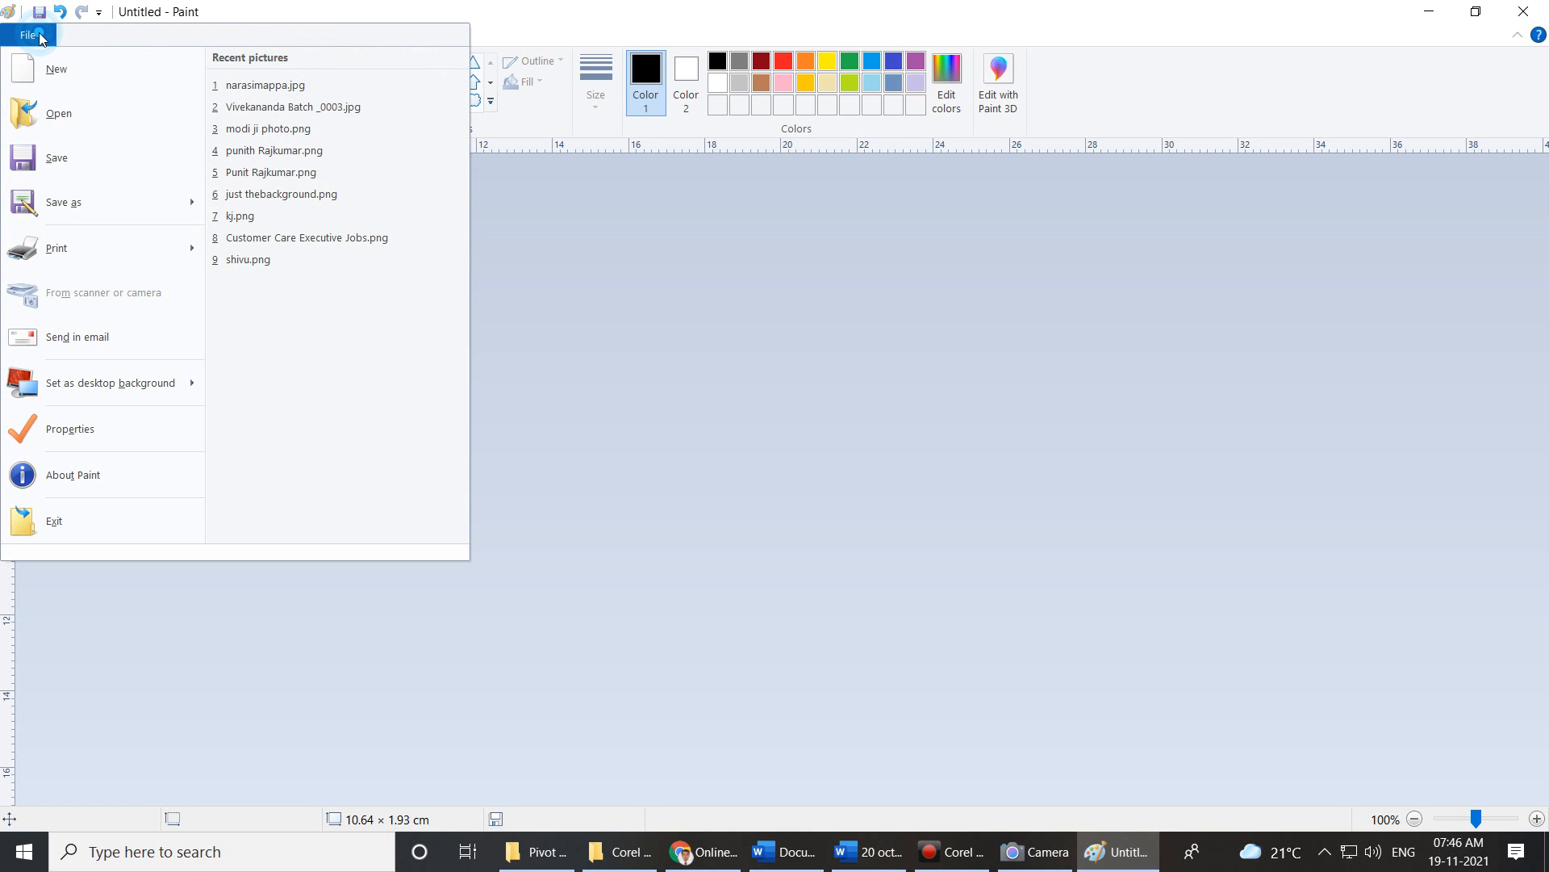
left_click(71, 204)
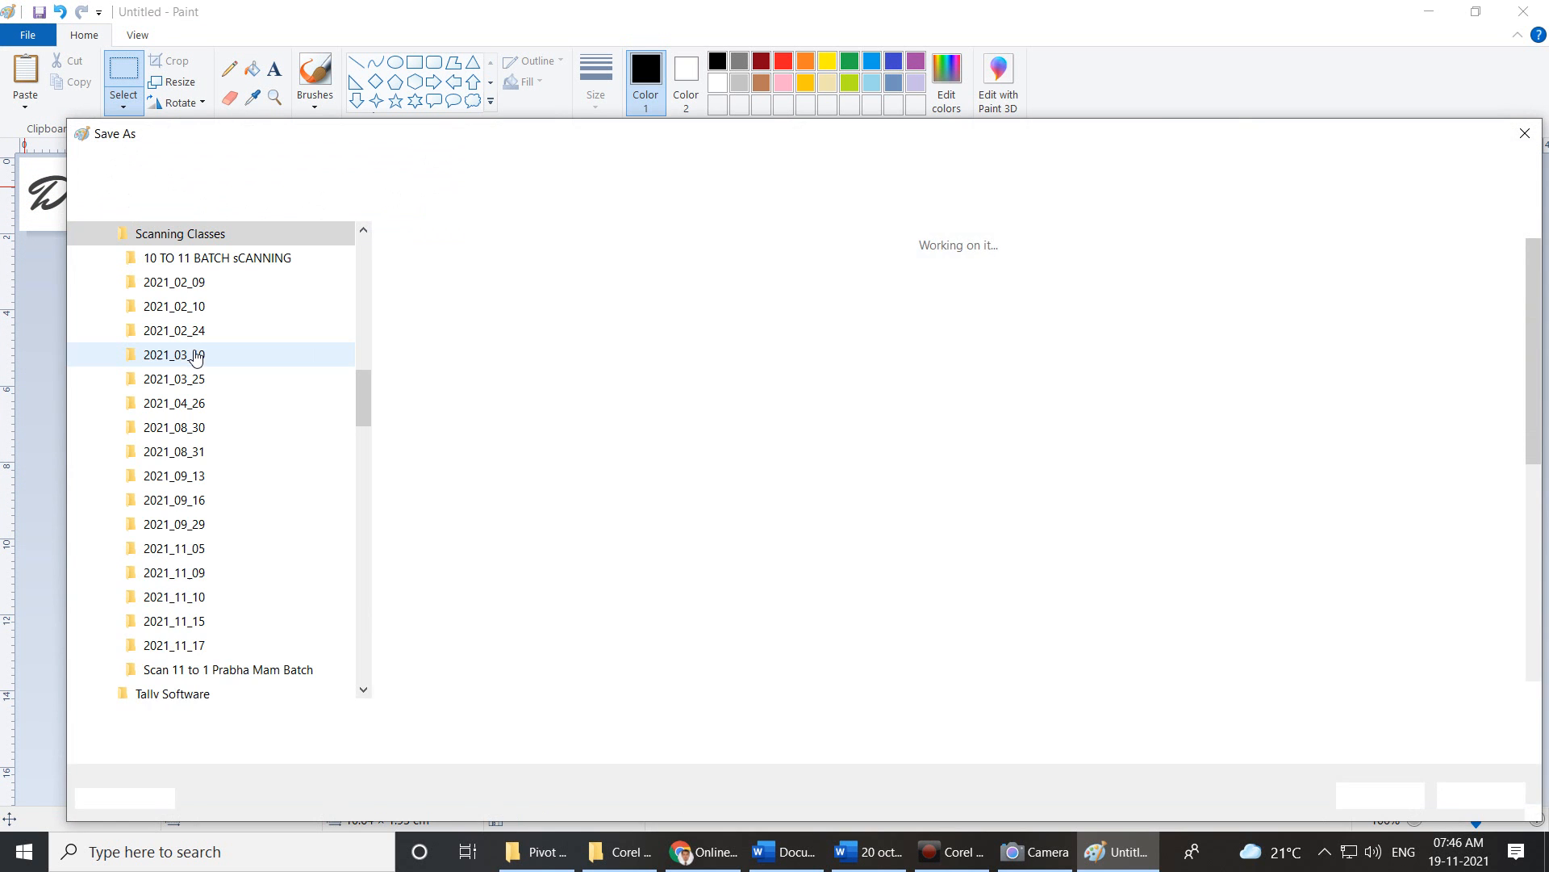
key("Escape")
left_click(130, 120)
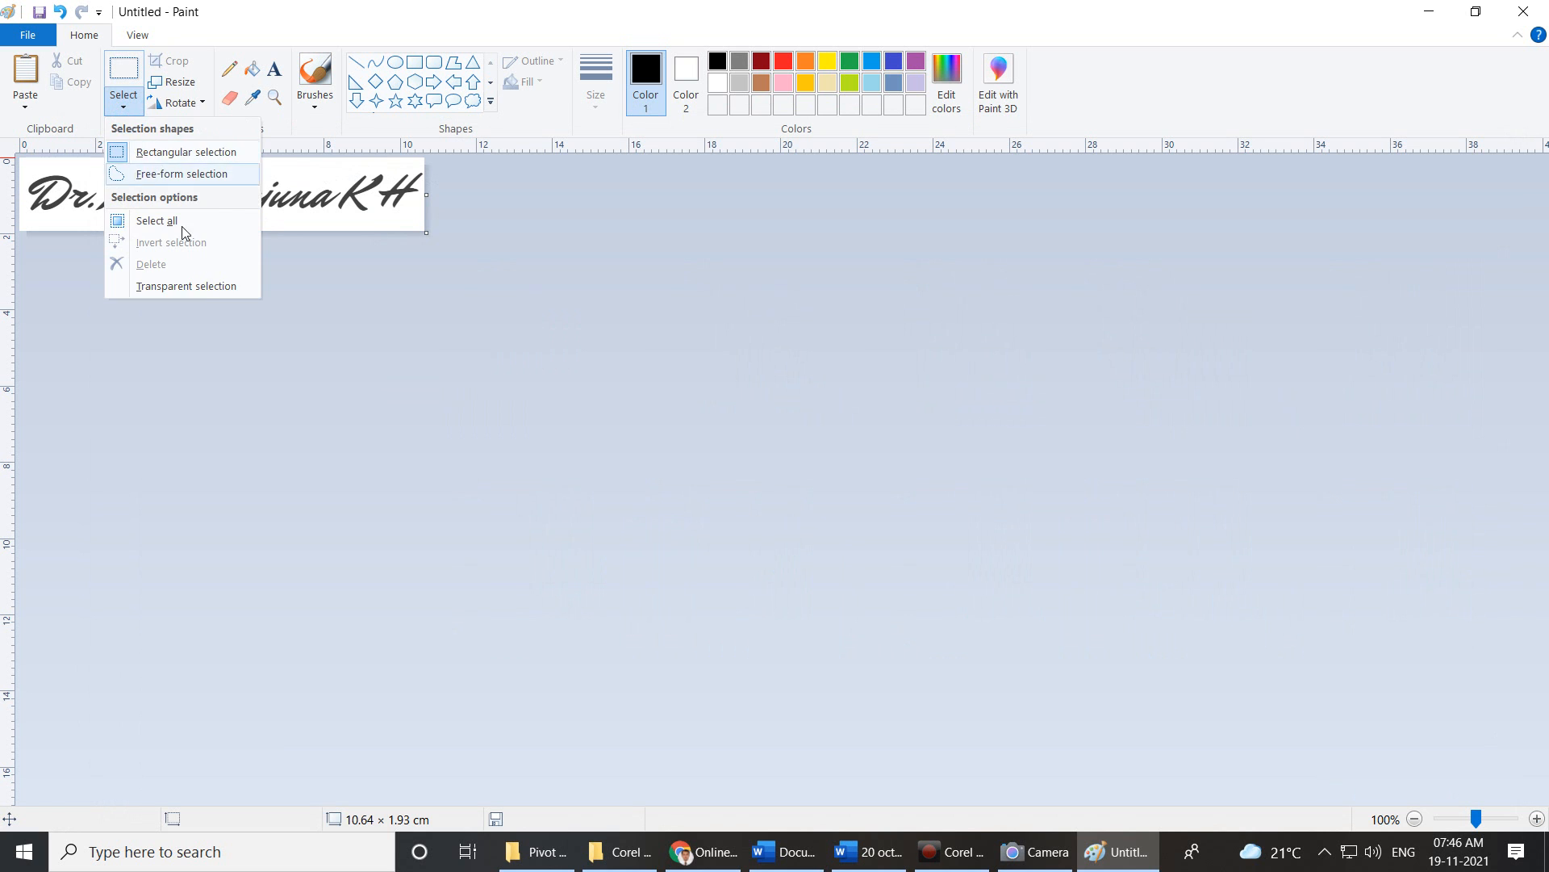
left_click(203, 287)
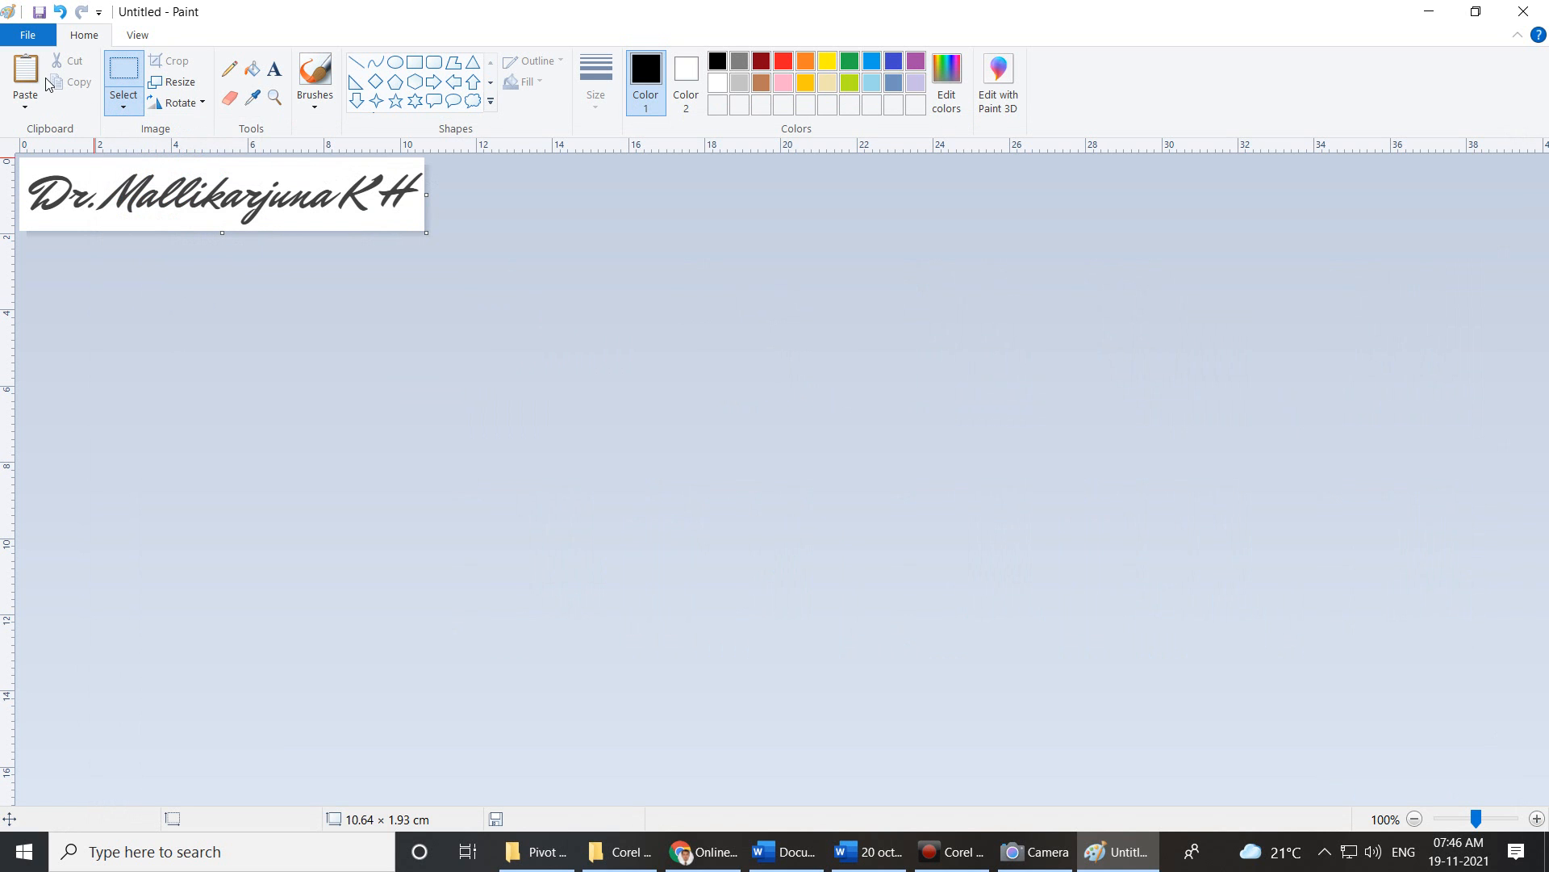
left_click(28, 35)
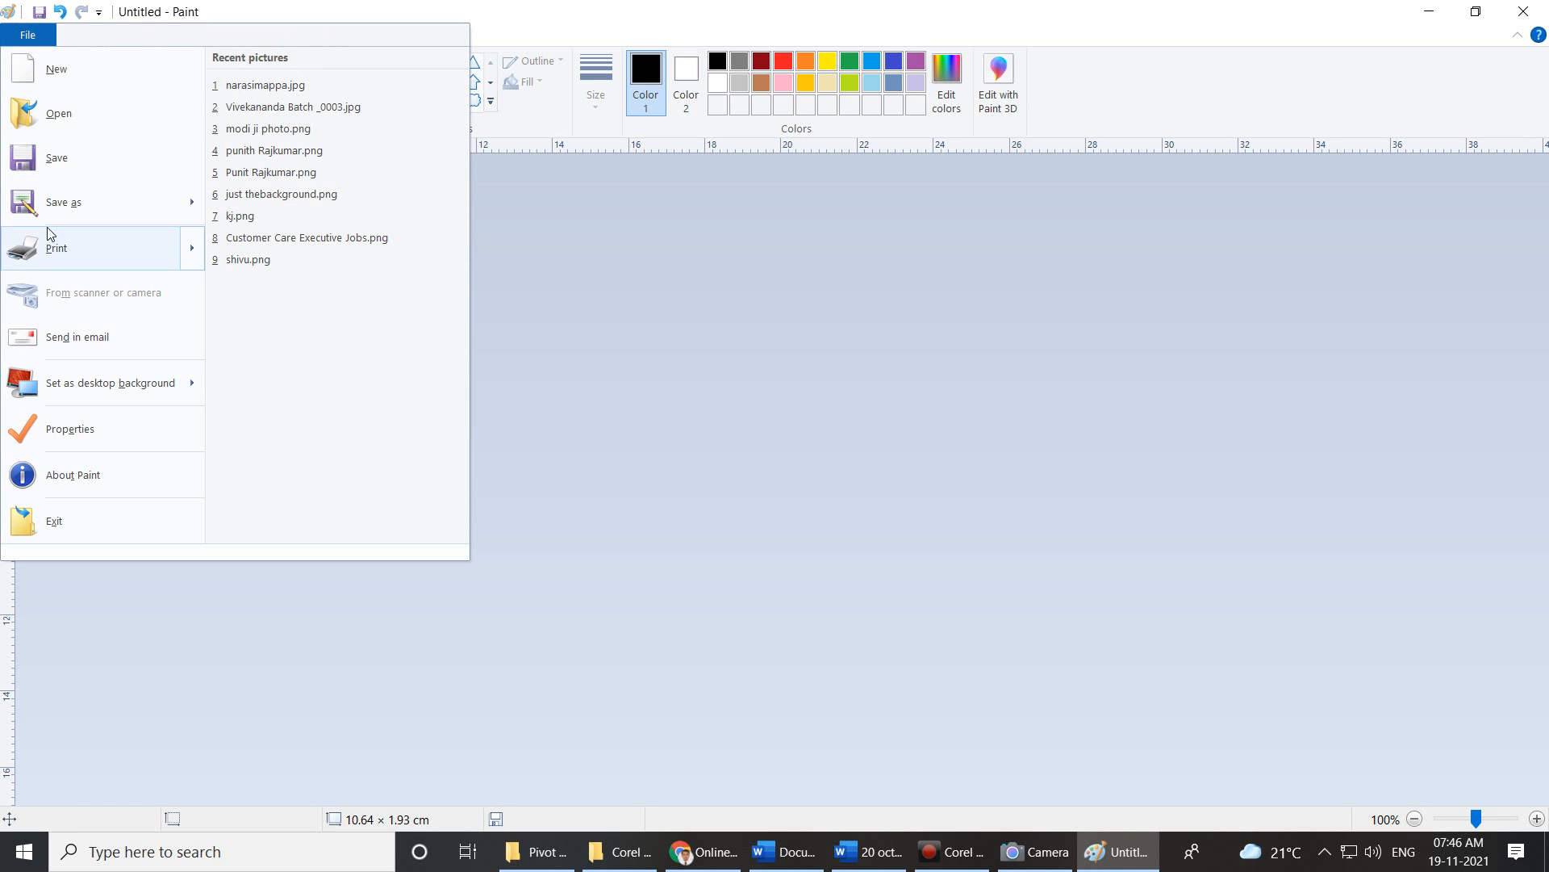
key("Escape")
Save the signature image as a PNG in the Downloads folder under the signer's name.
key("ctrl+s")
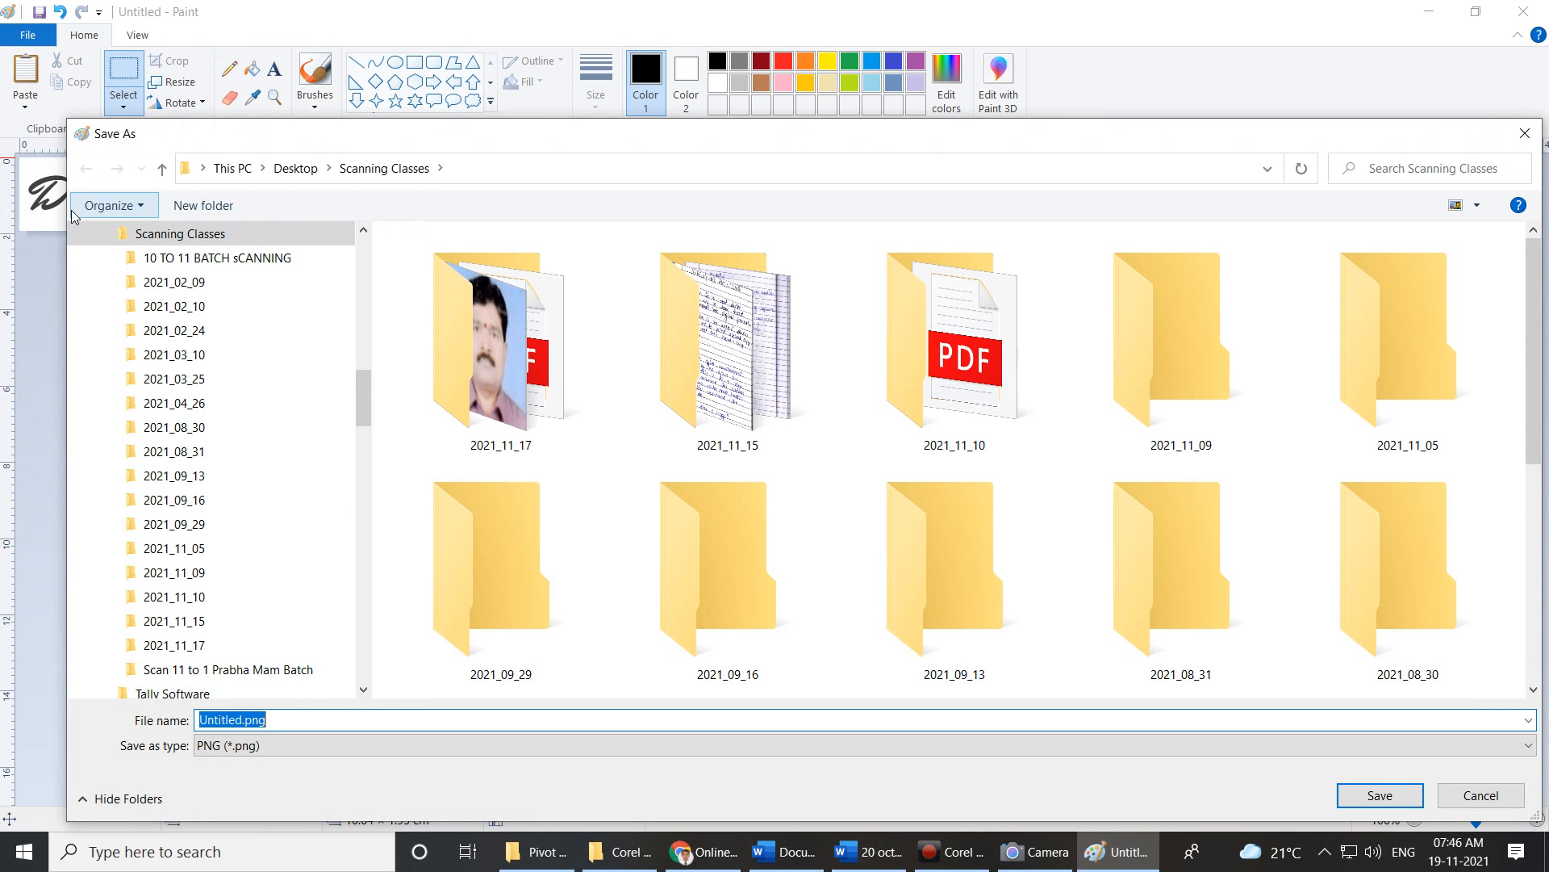
type("Ma")
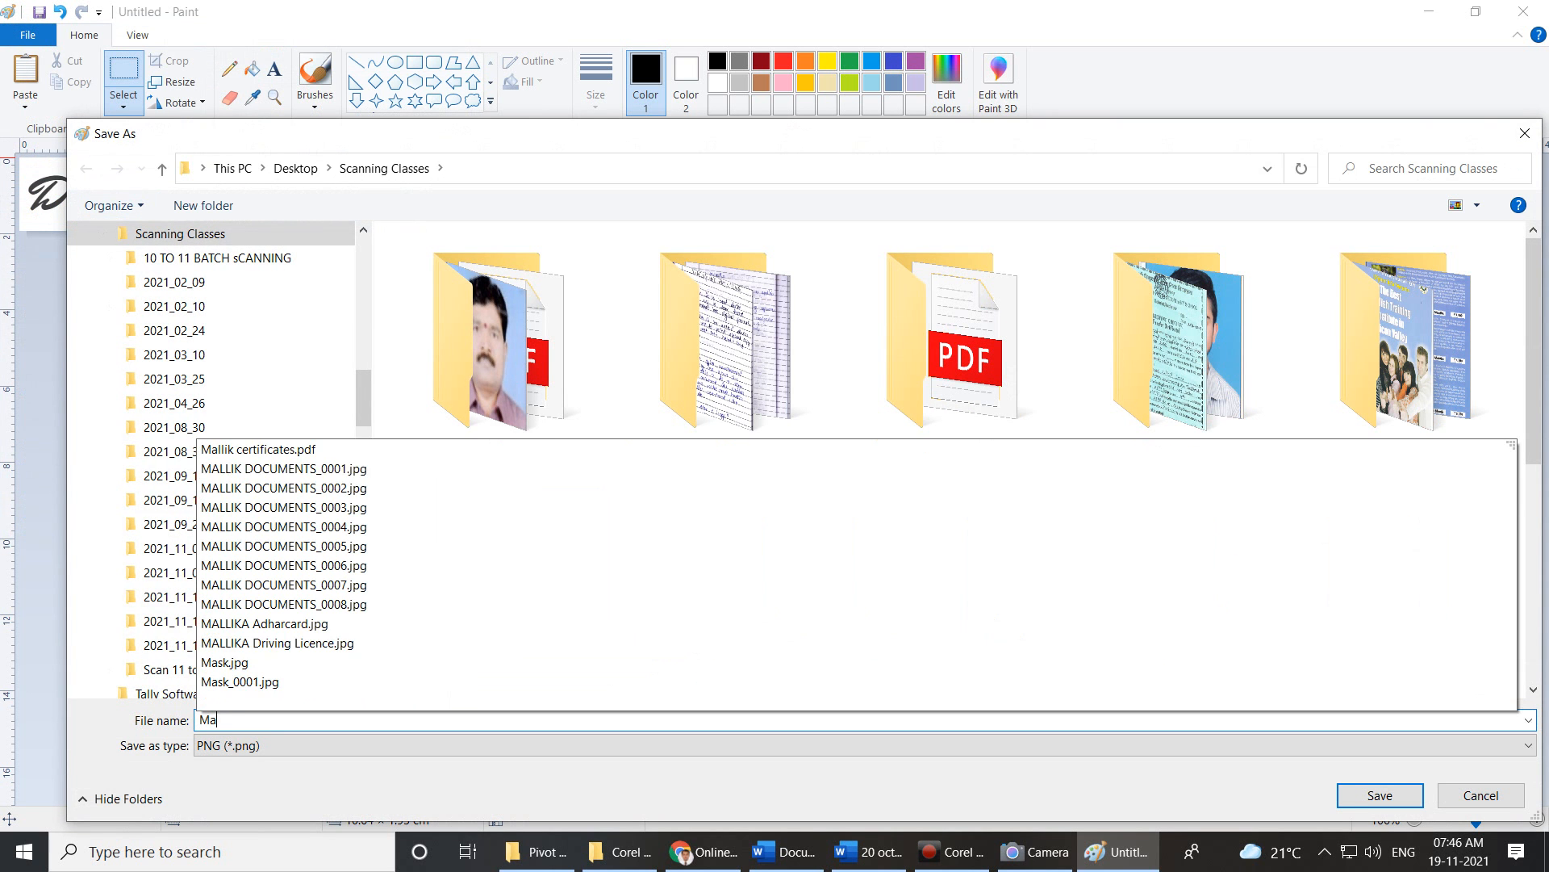
type("llik Sig")
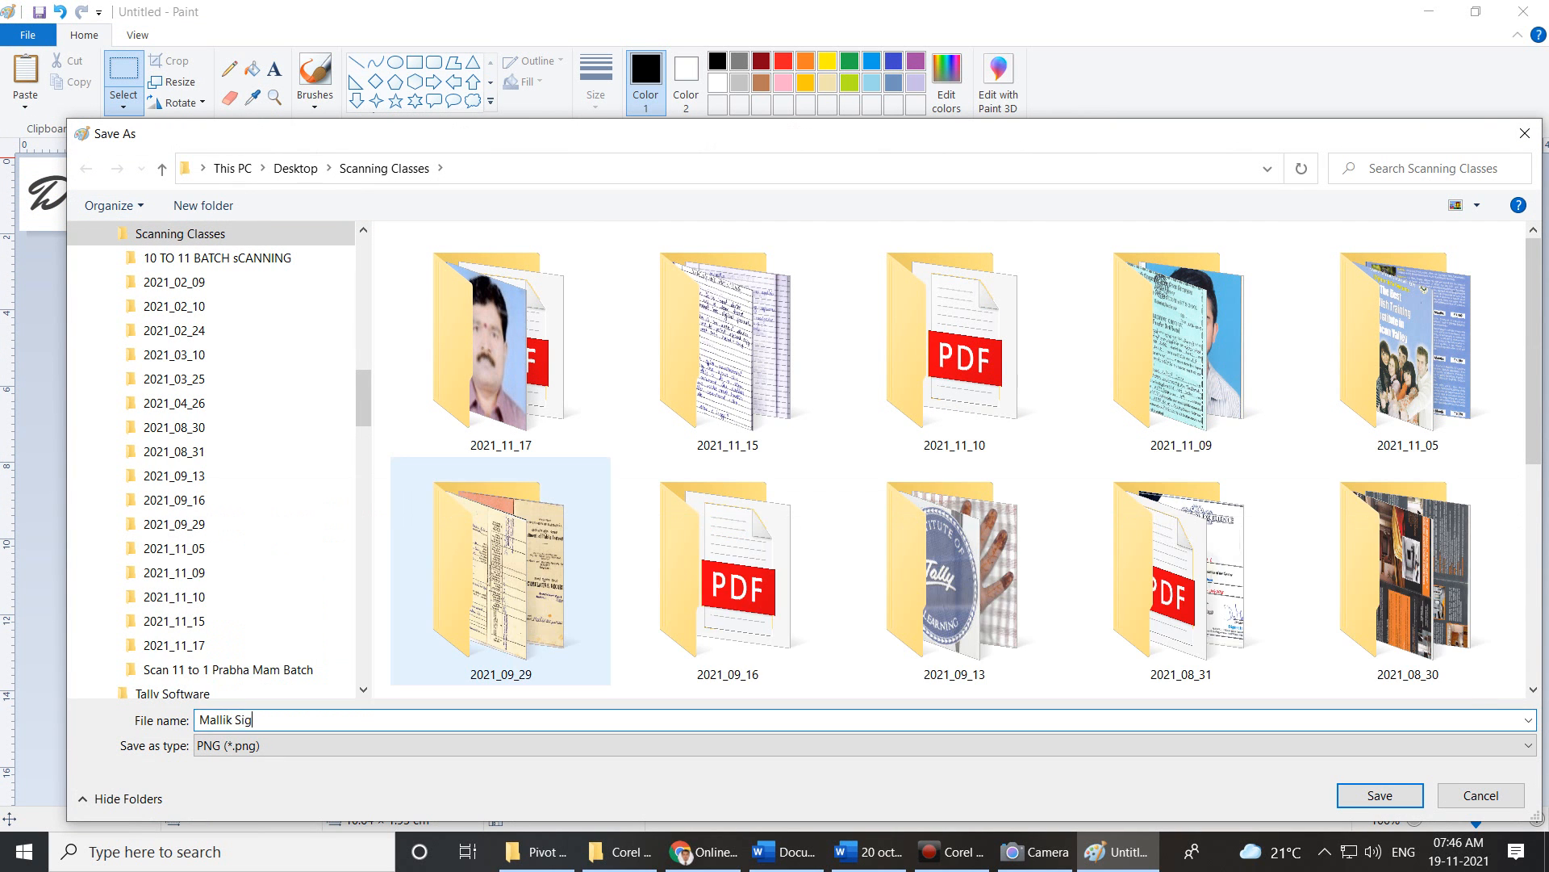
type("nature")
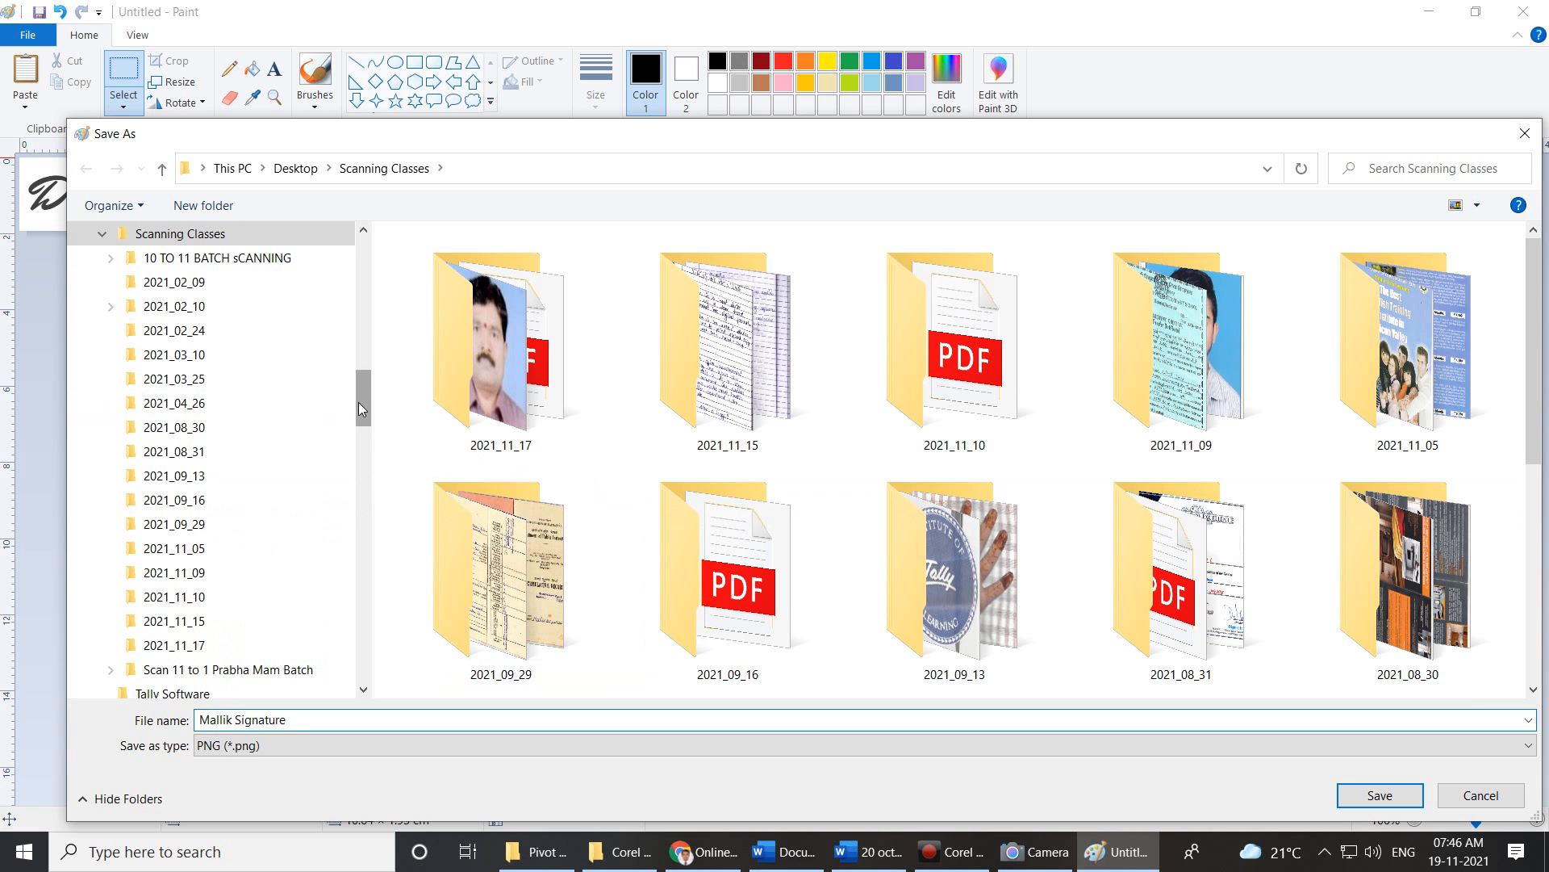
left_click_drag(358, 402, 361, 266)
left_click(143, 470)
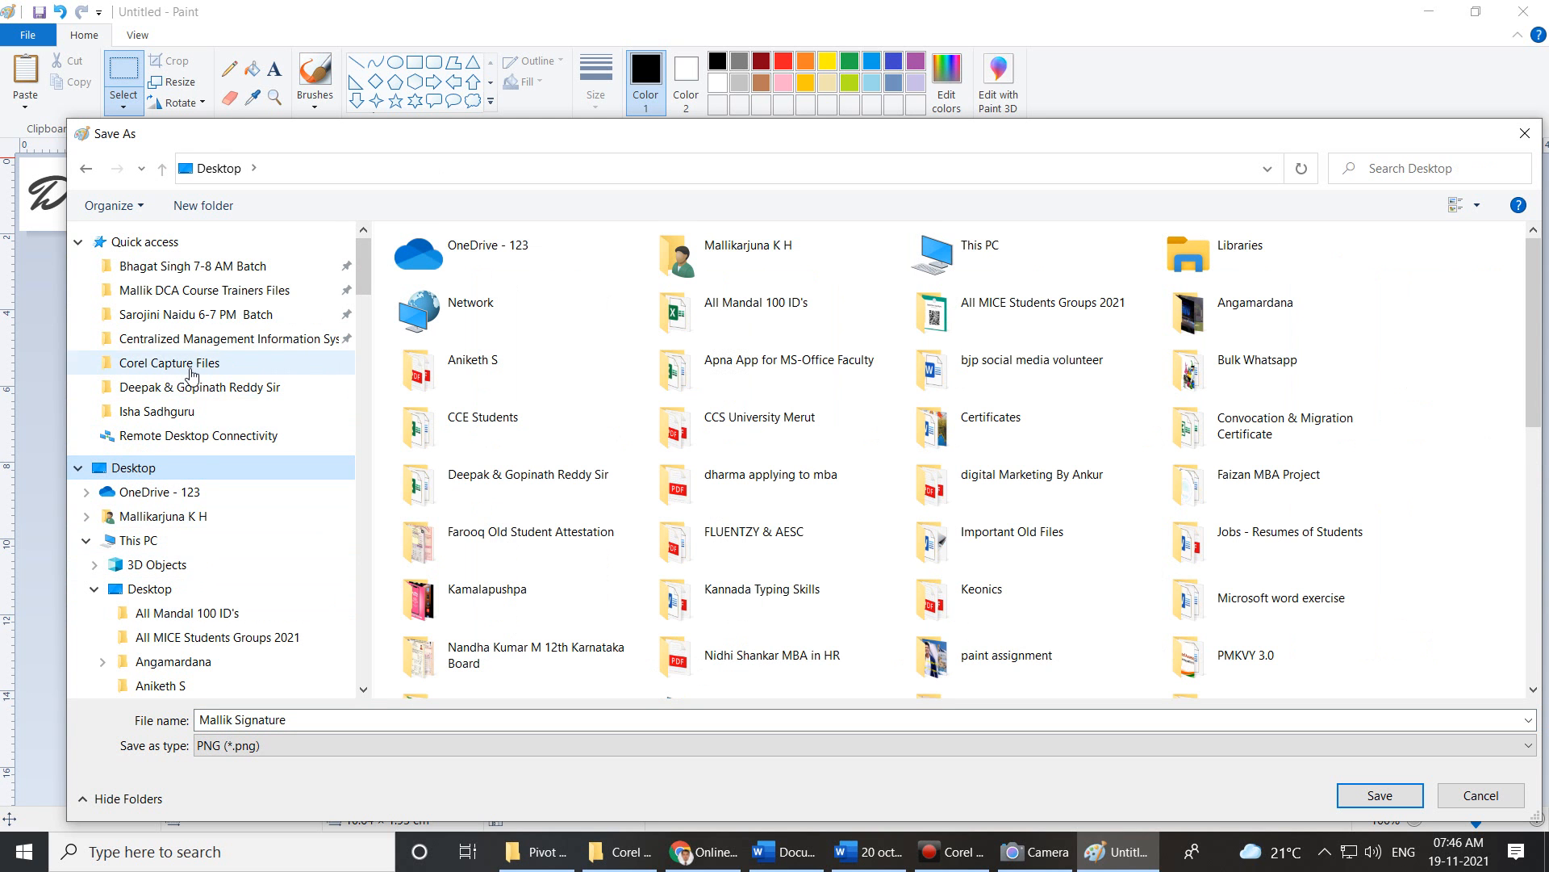
scroll(202, 516, "down", 1)
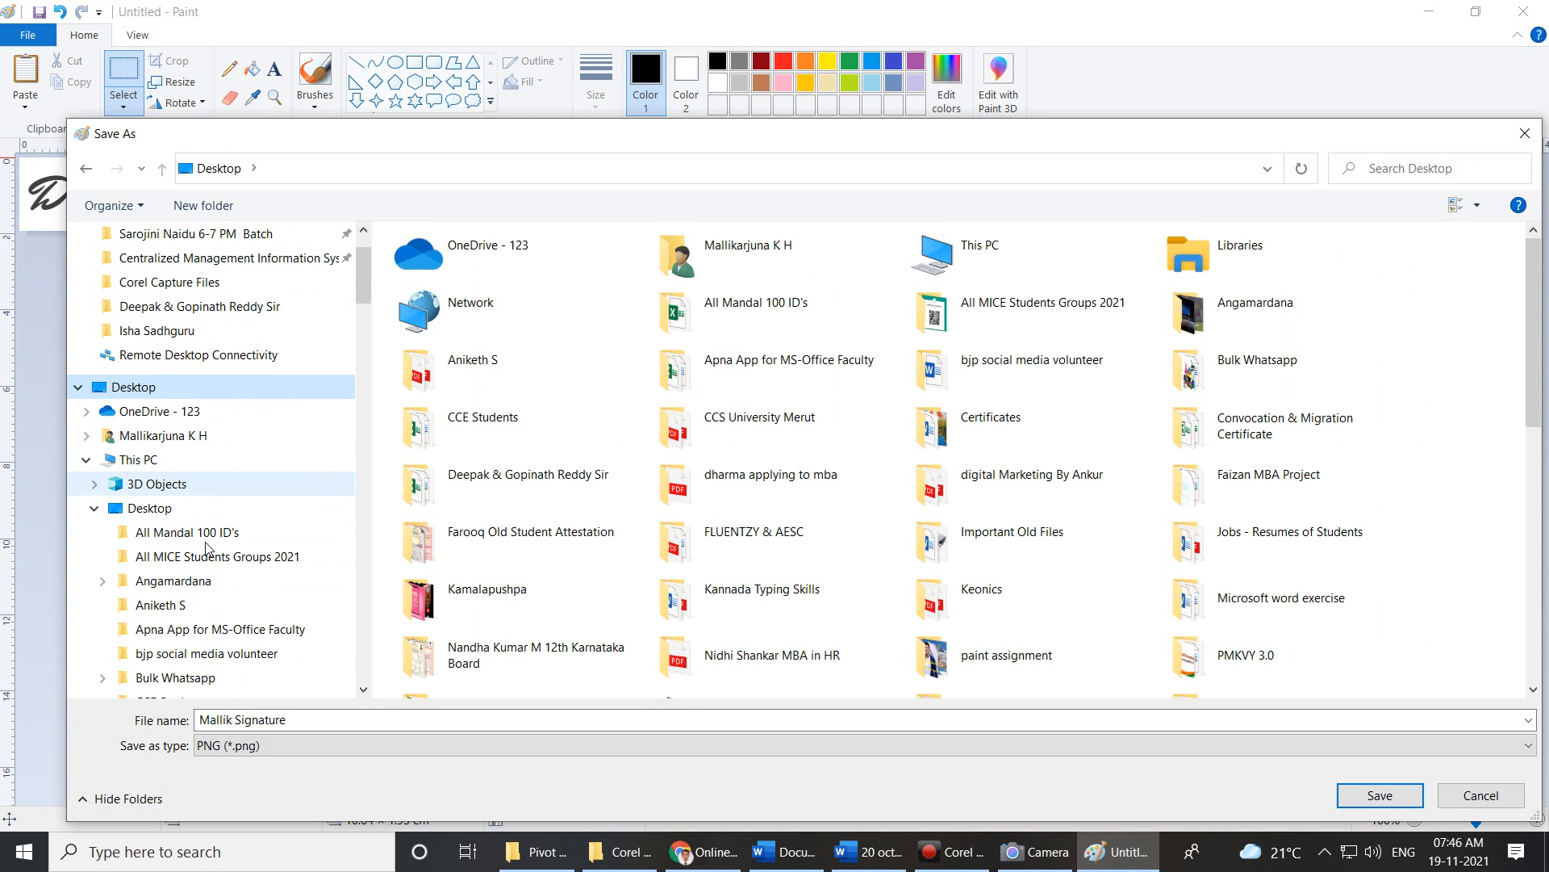
left_click(151, 465)
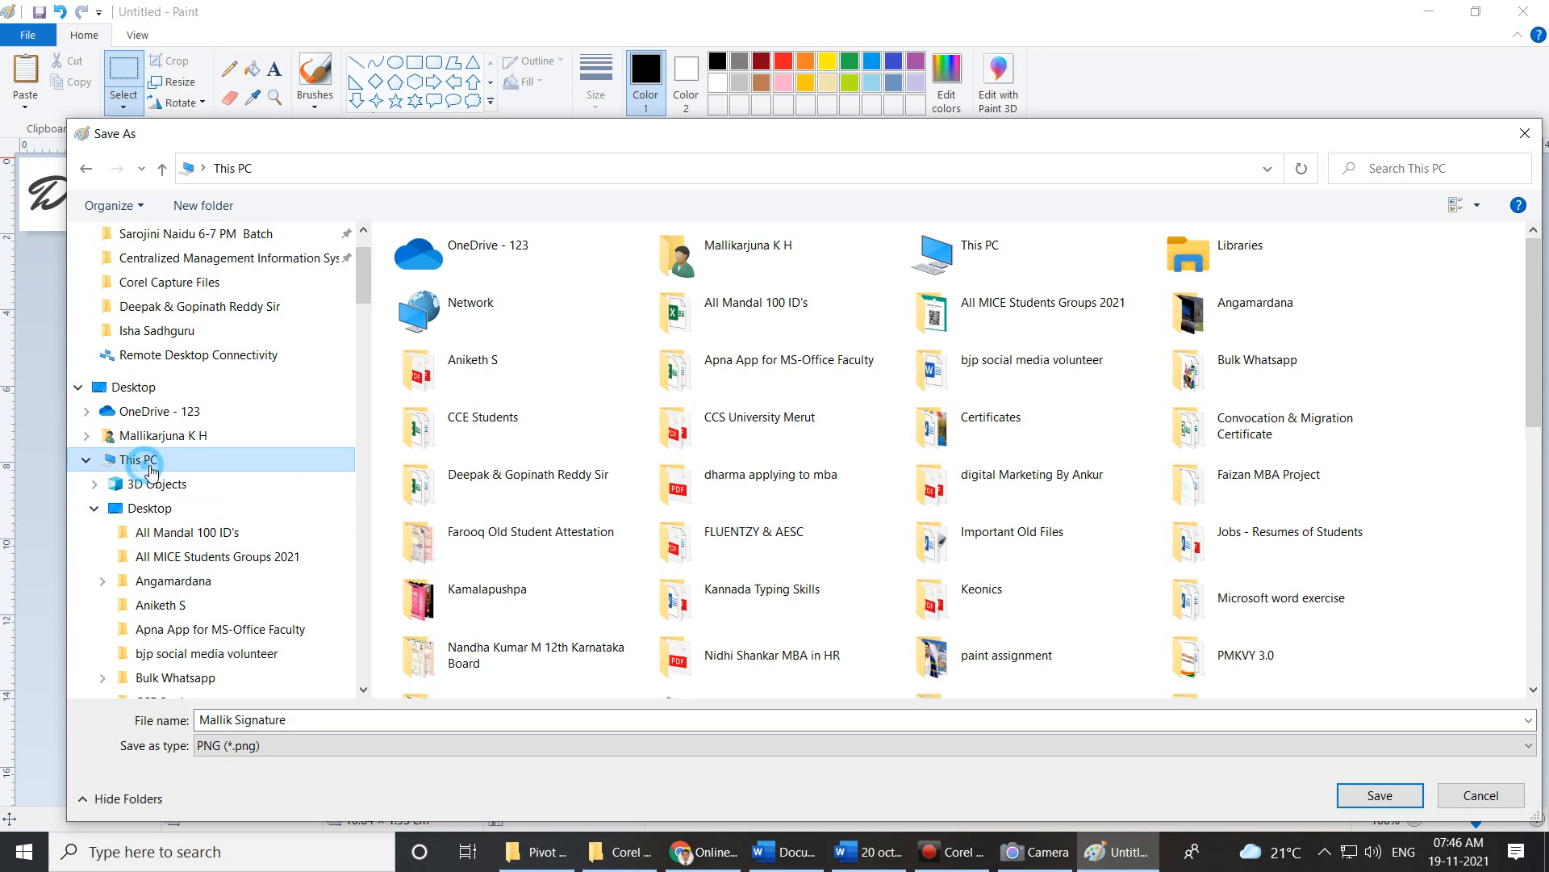
left_click(1212, 293)
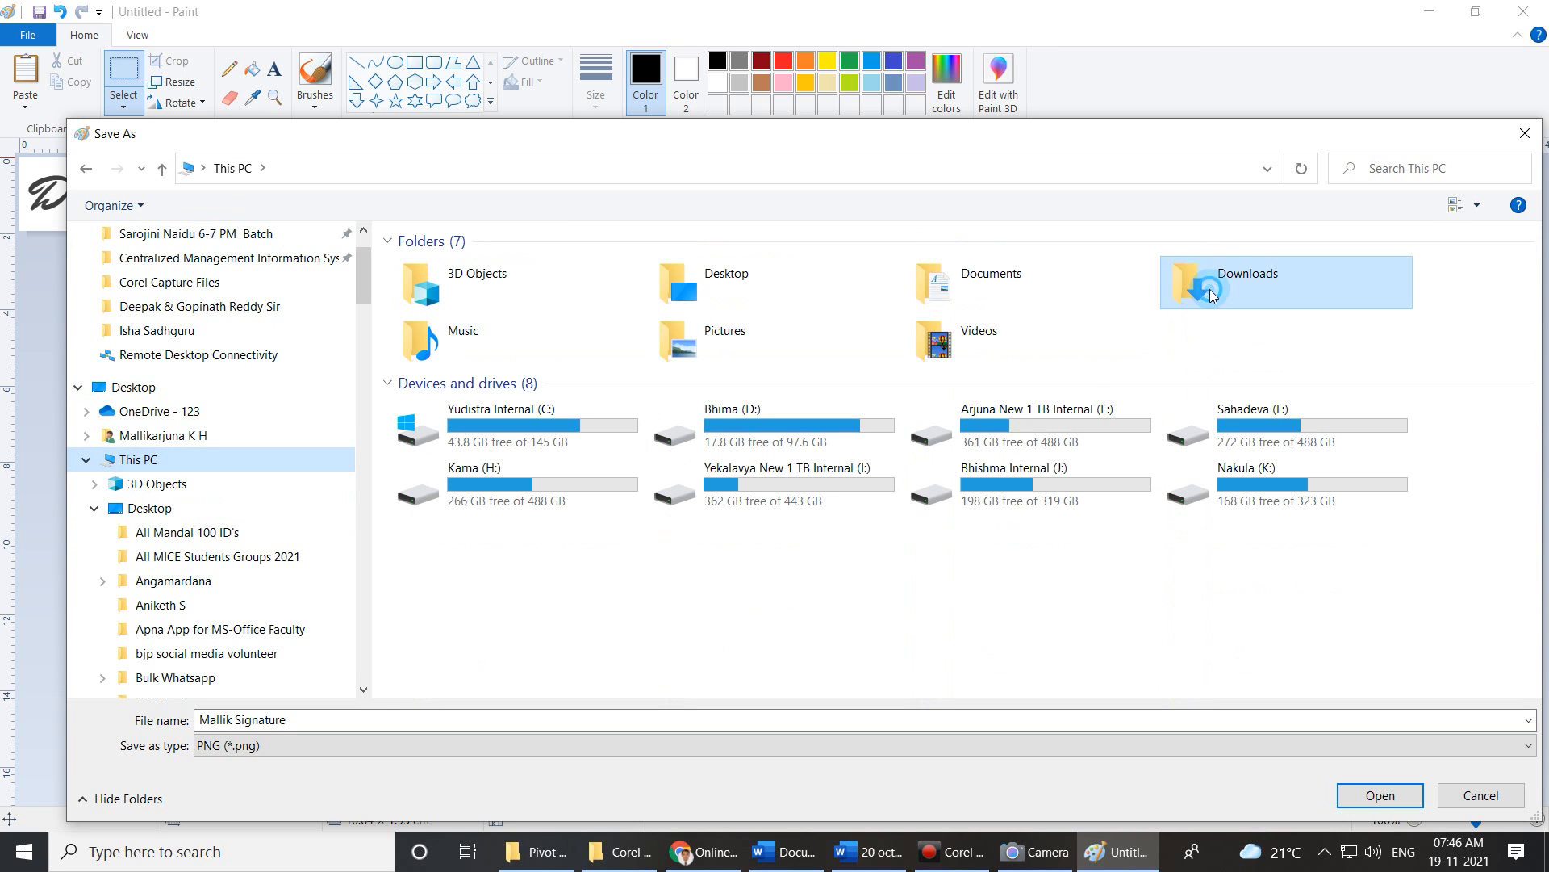
double_click(1211, 293)
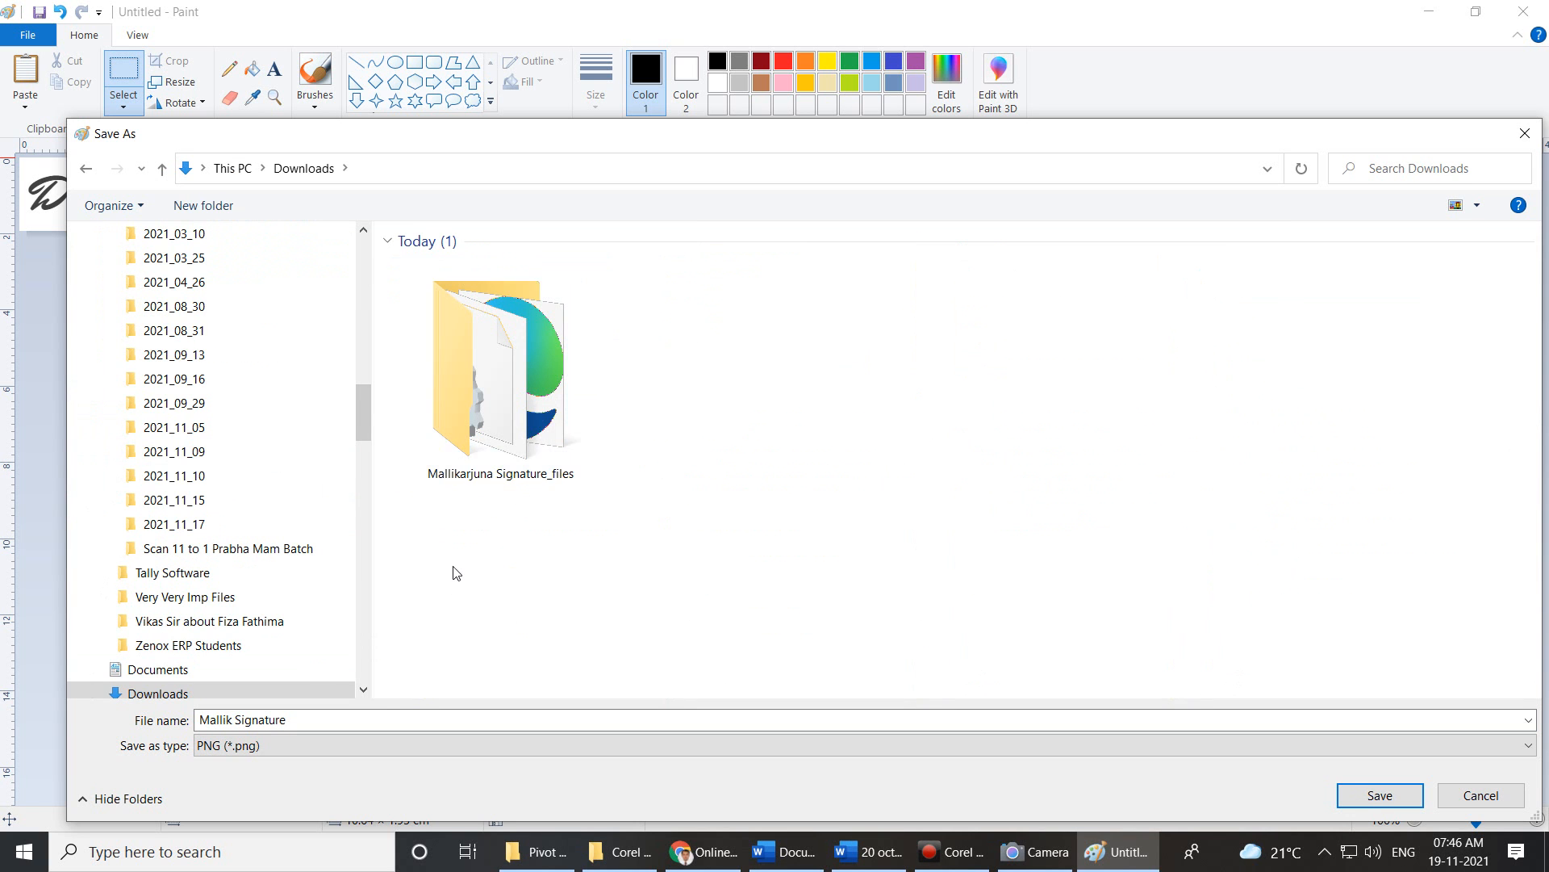
left_click(1380, 798)
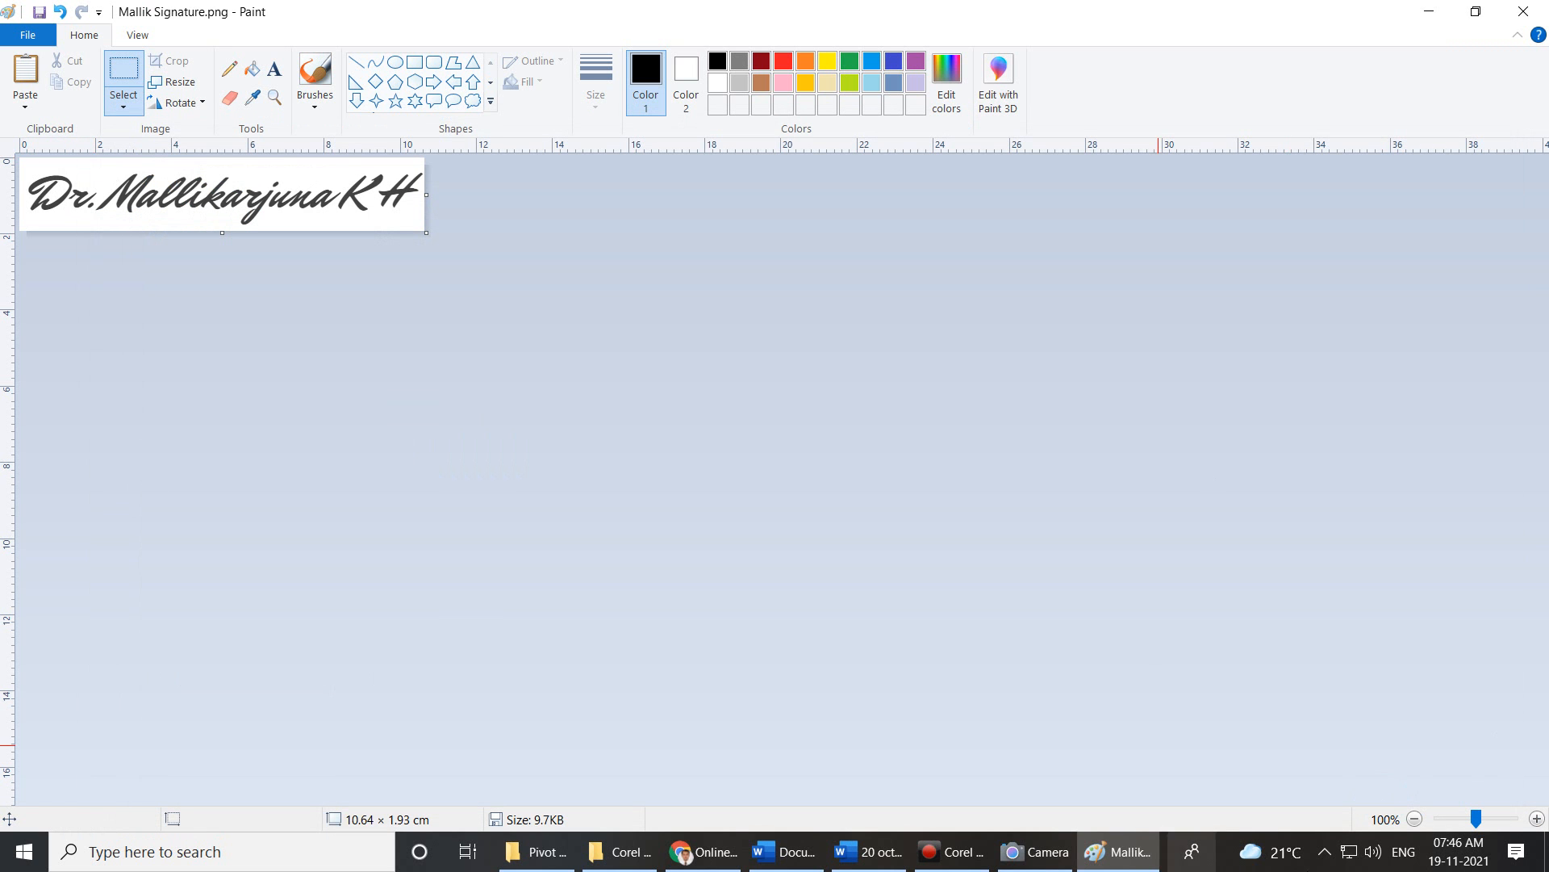
Back in Word, pick the saved signature PNG from Downloads and sign, accepting the certificate warning.
left_click(888, 851)
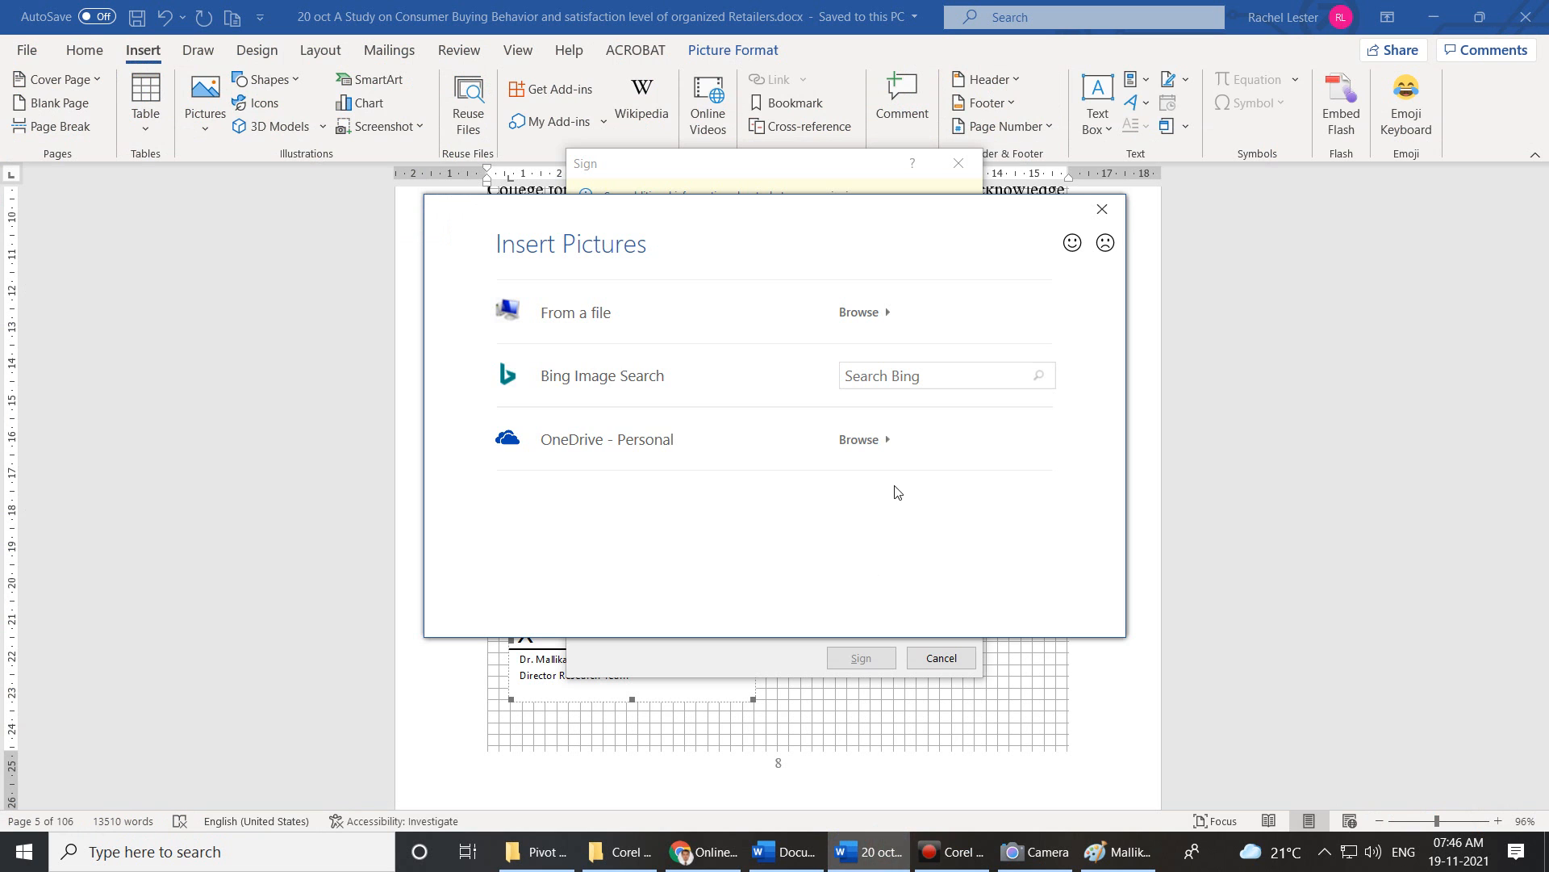
left_click(610, 332)
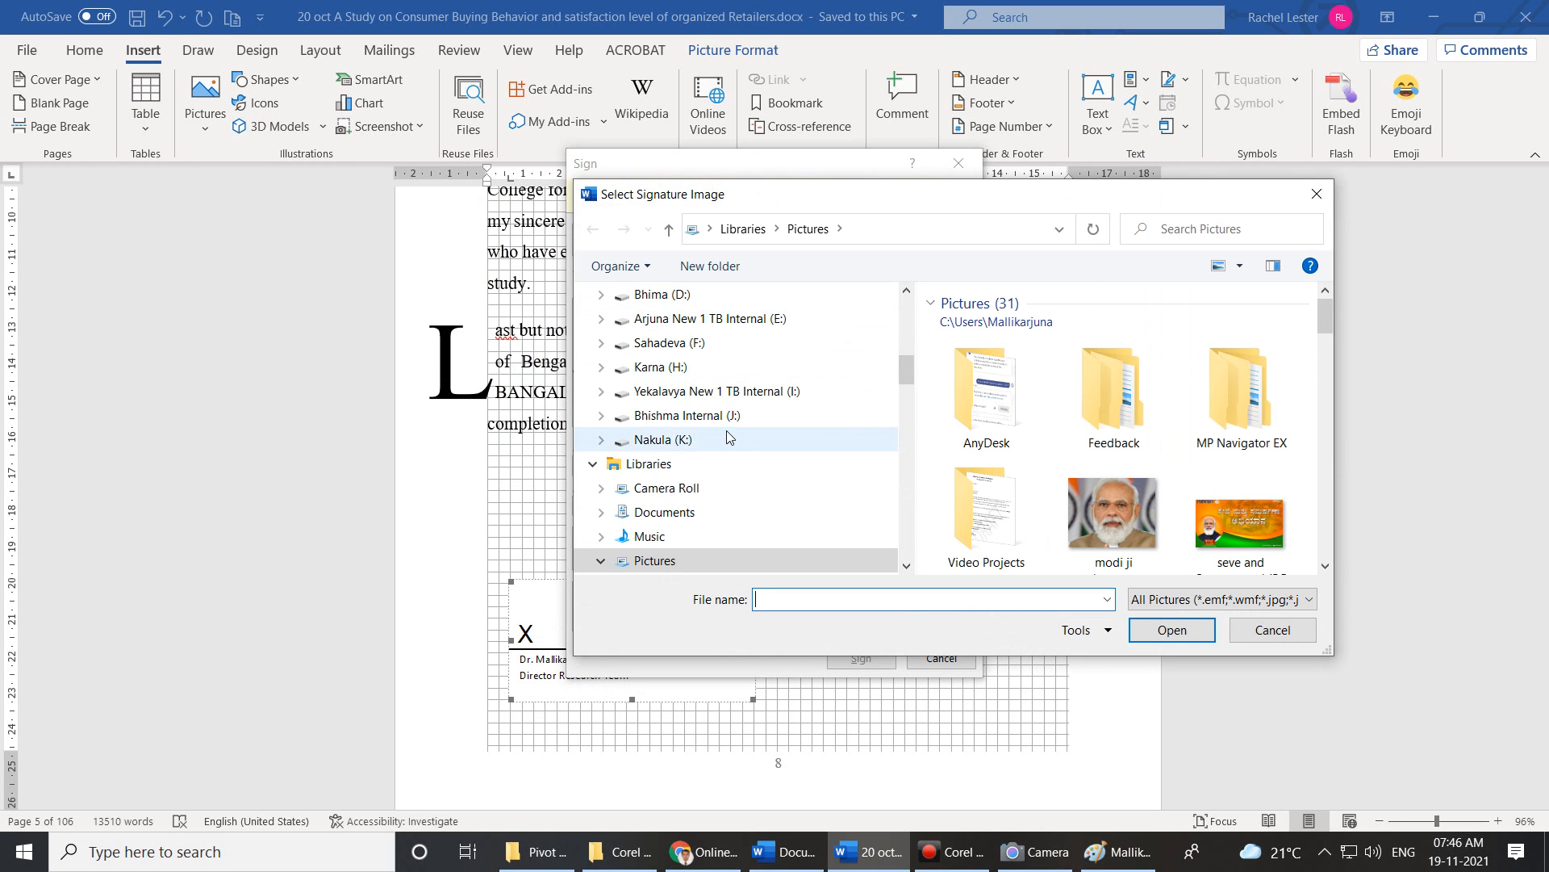
scroll(731, 438, "up", 3)
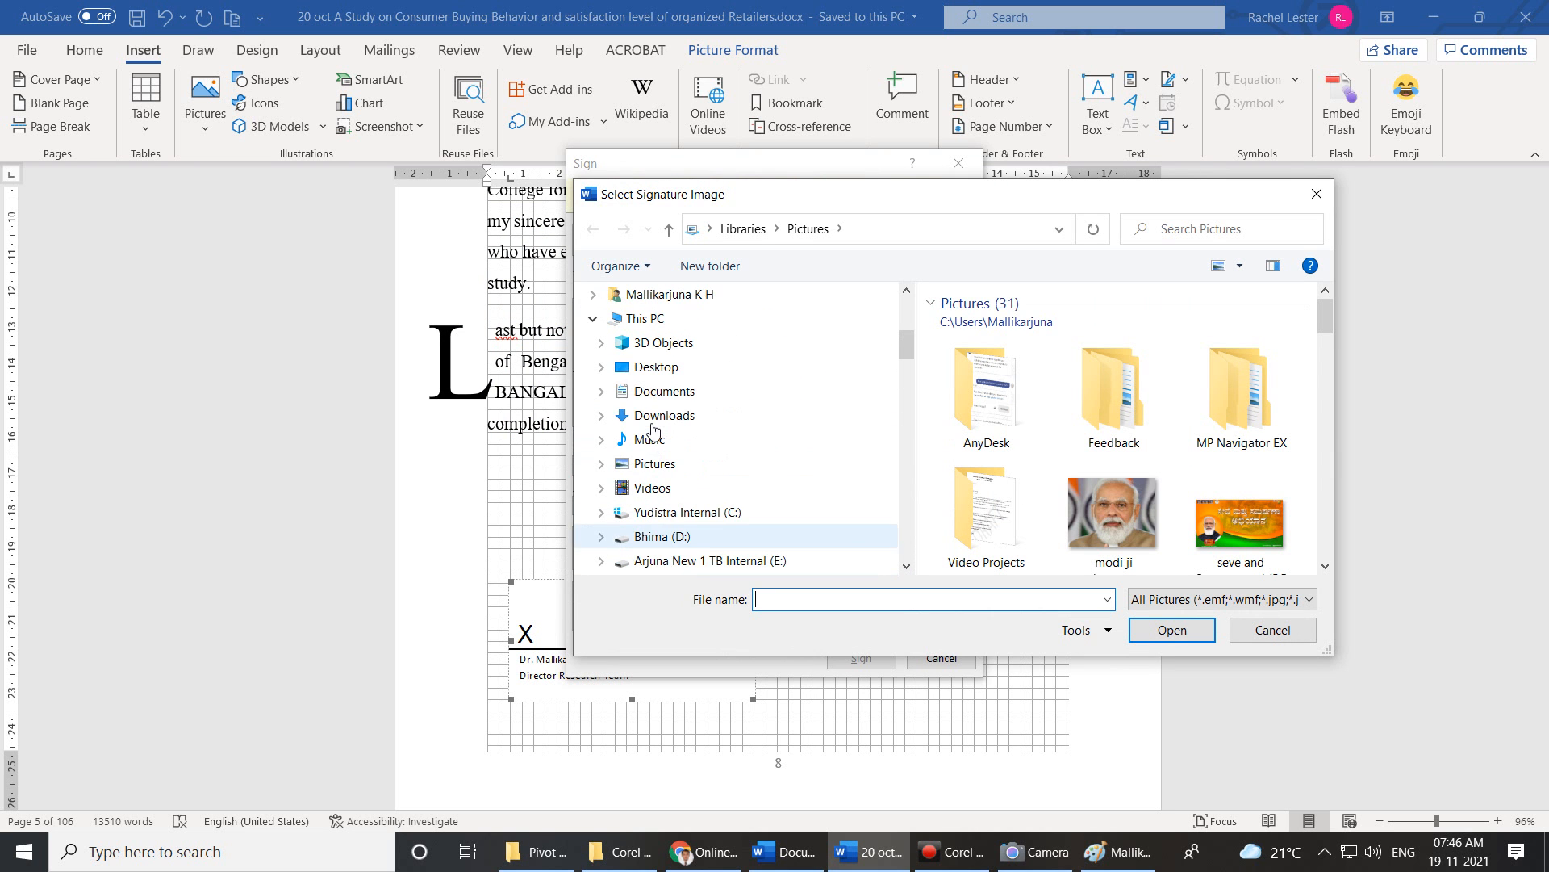
left_click(653, 368)
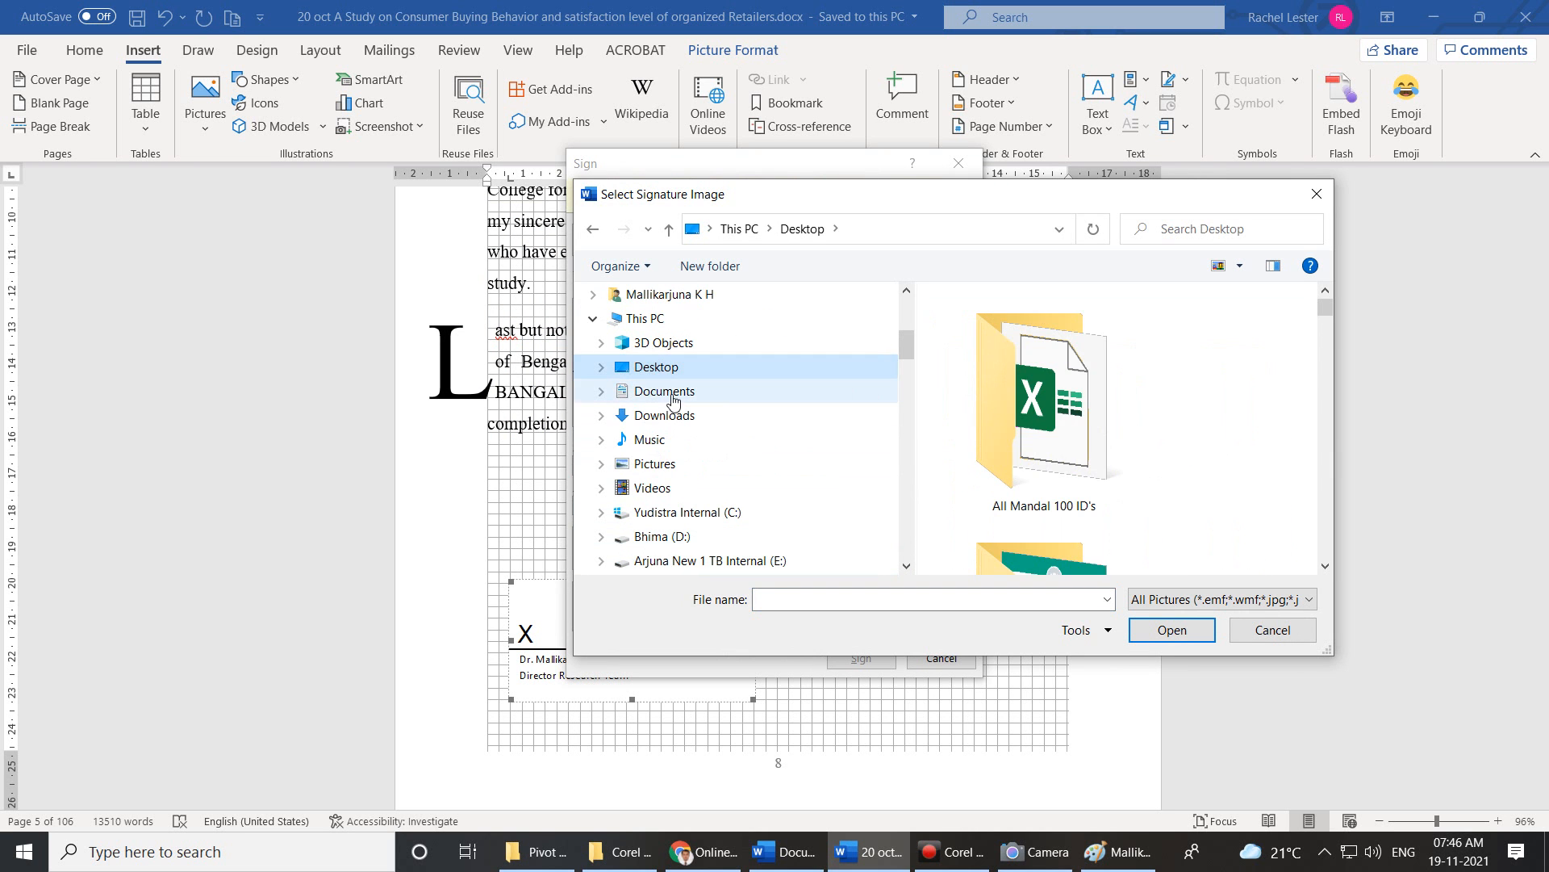
left_click(663, 416)
left_click(1036, 493)
left_click(1145, 631)
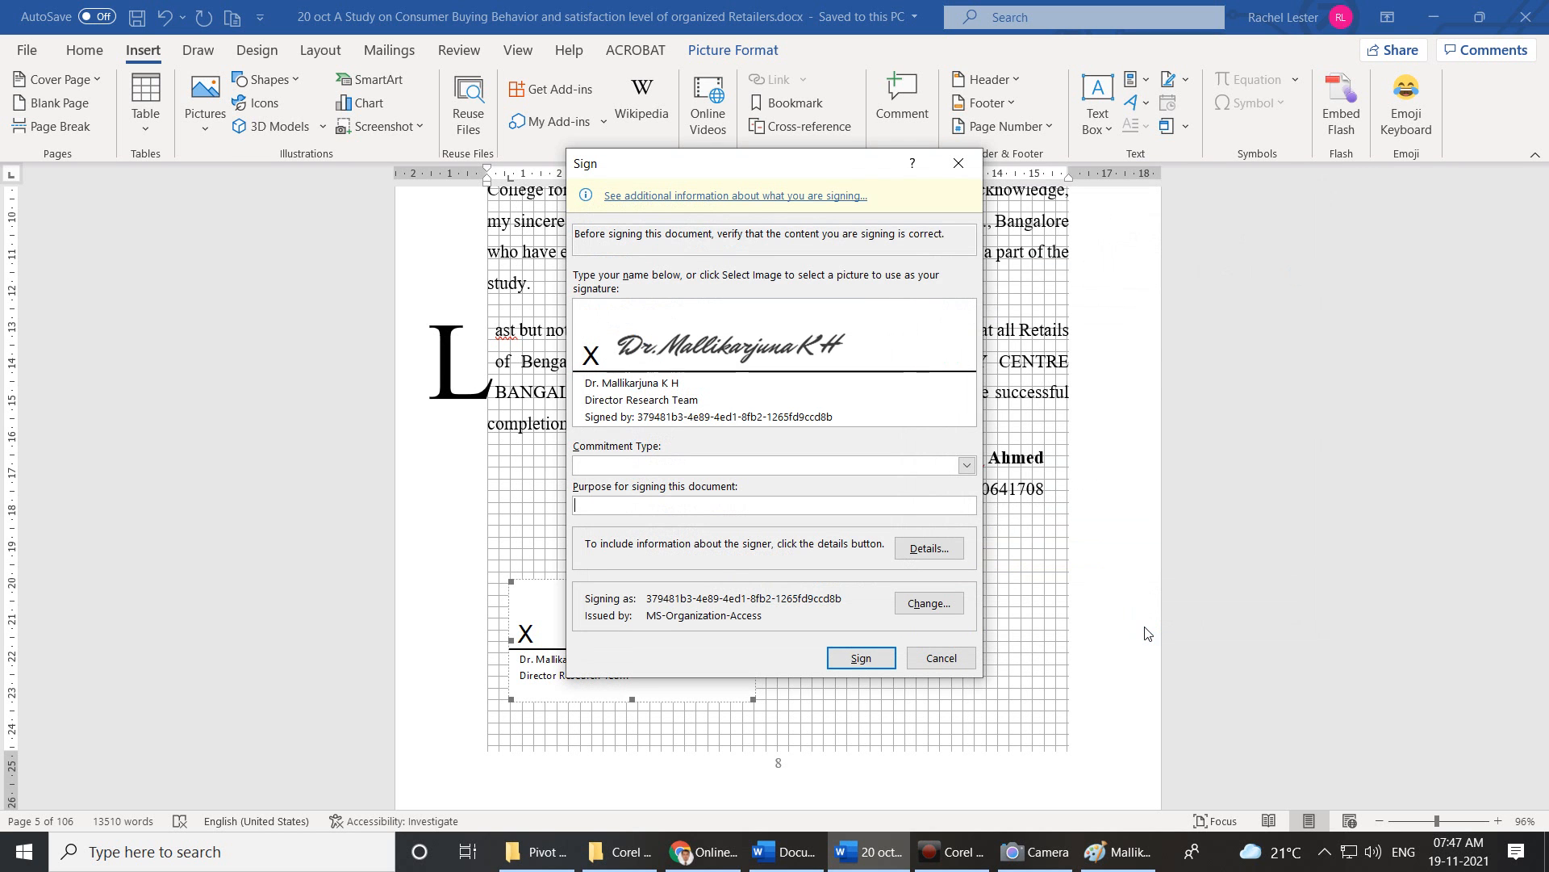
left_click(861, 659)
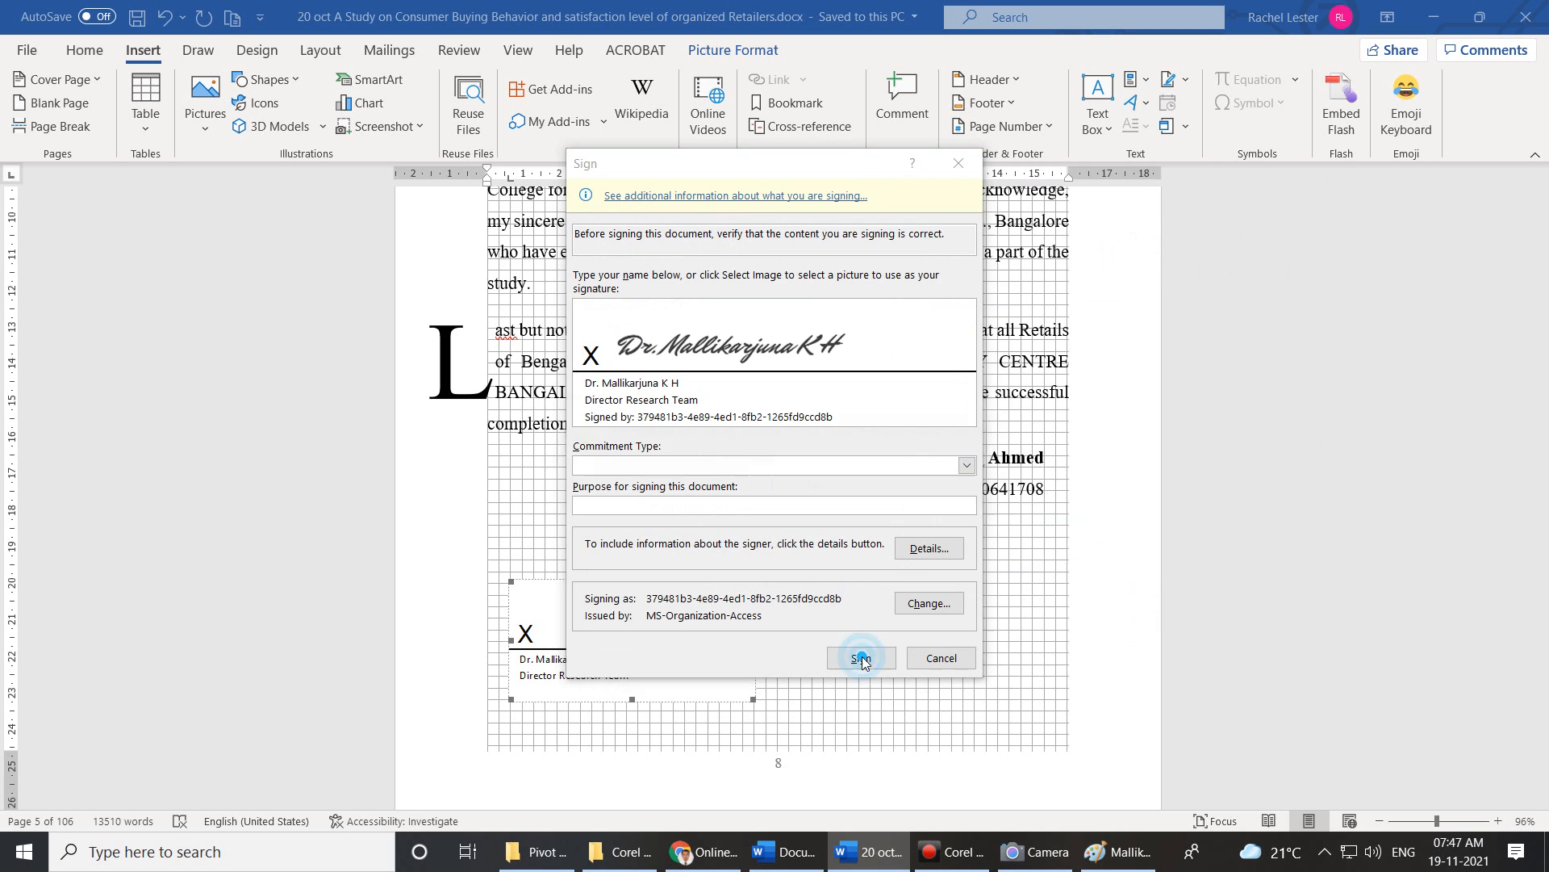
left_click(744, 489)
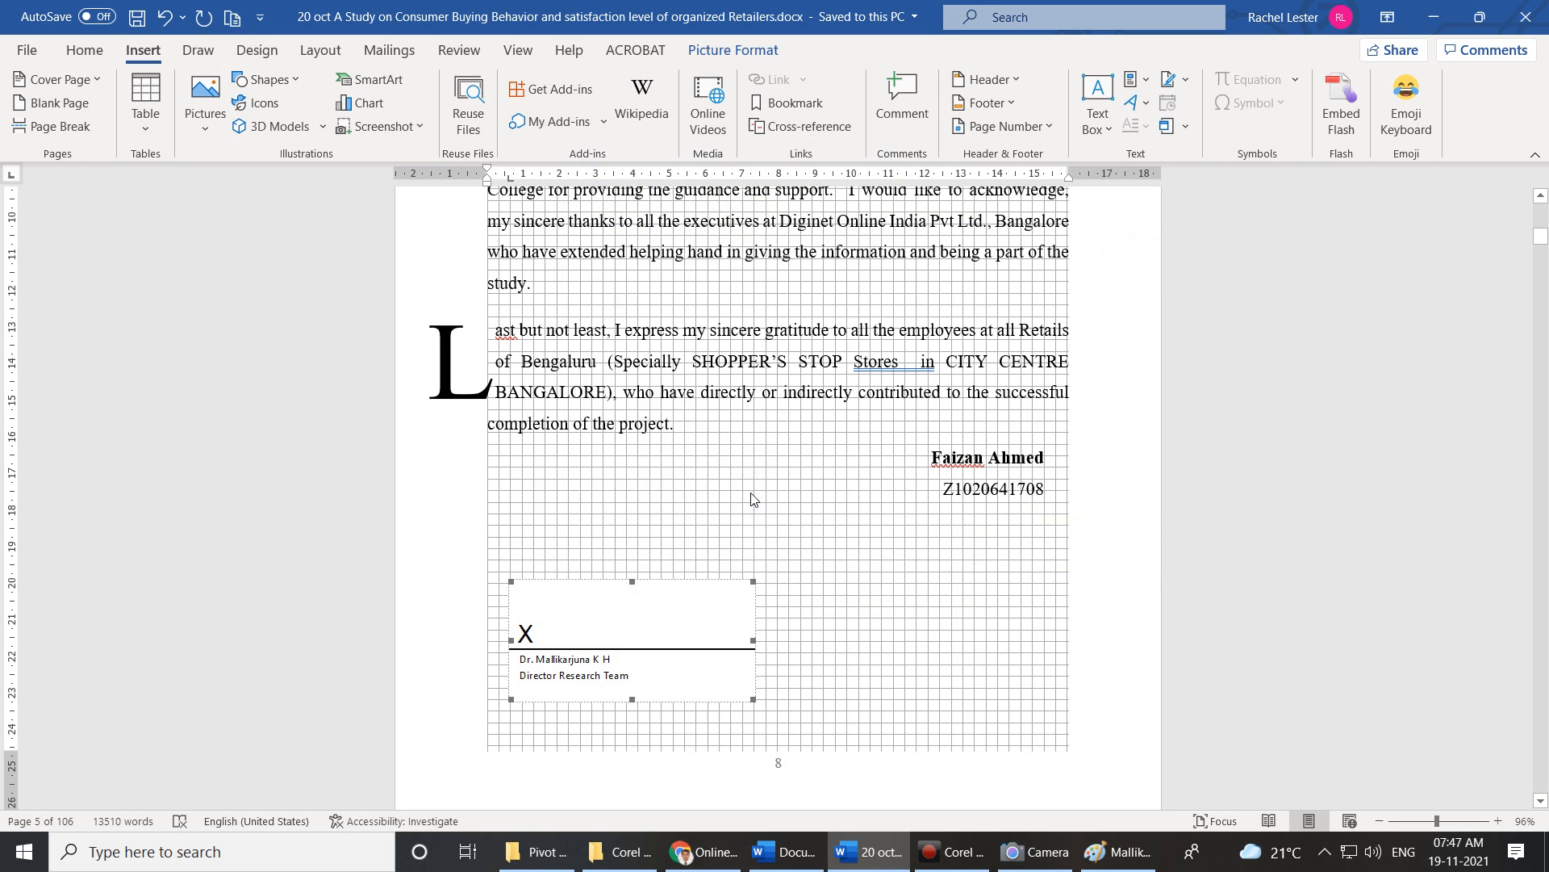
Dismiss the confirmation, choose Edit Anyway and remove the signature, leaving the line blank.
left_click(778, 497)
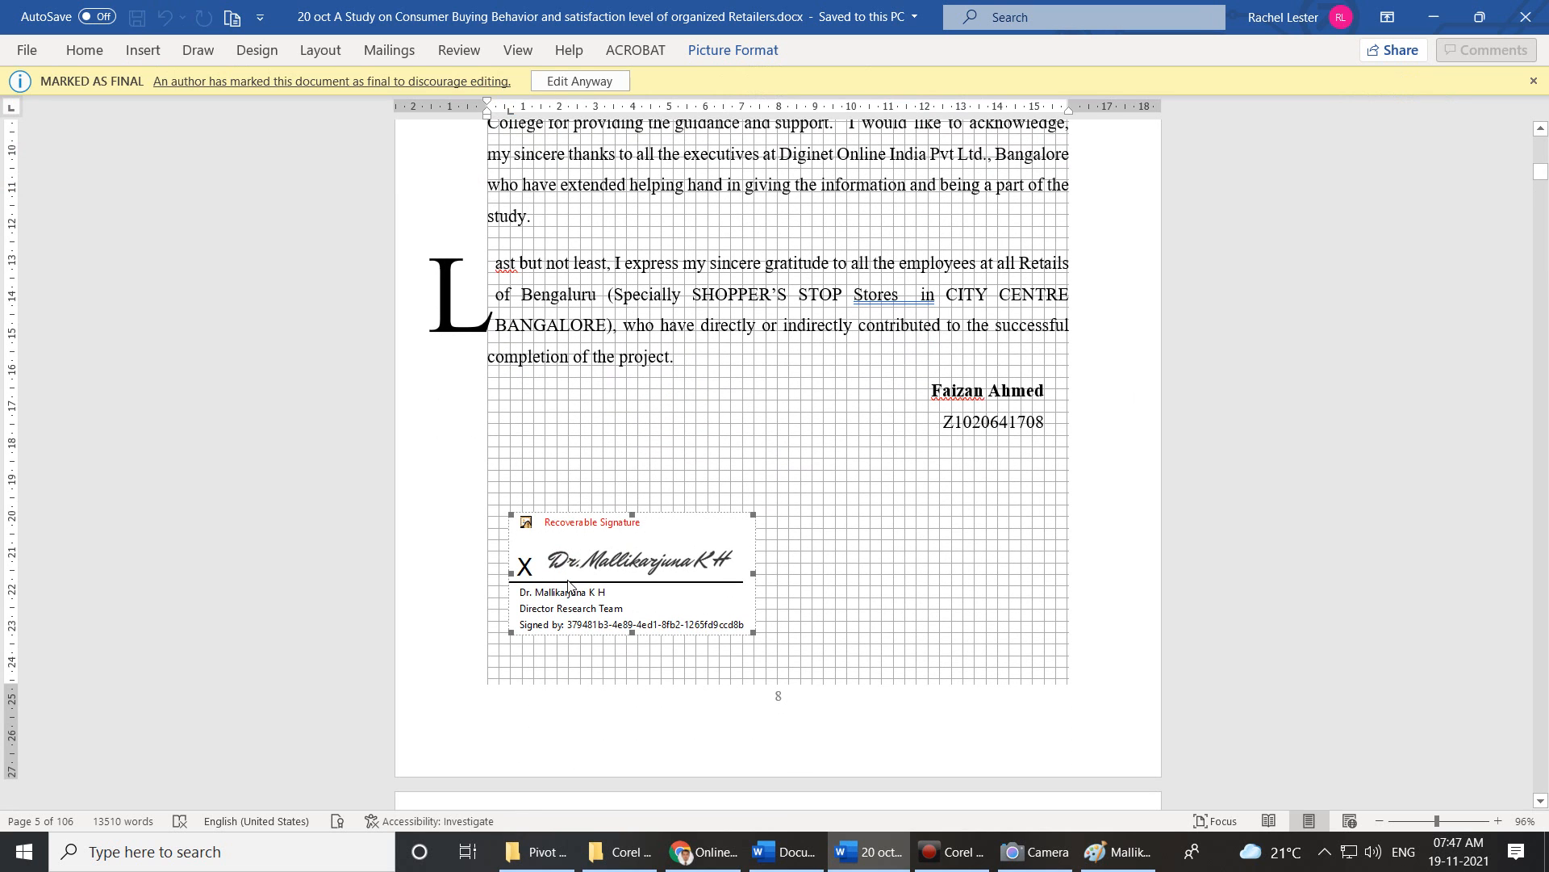
left_click(891, 571)
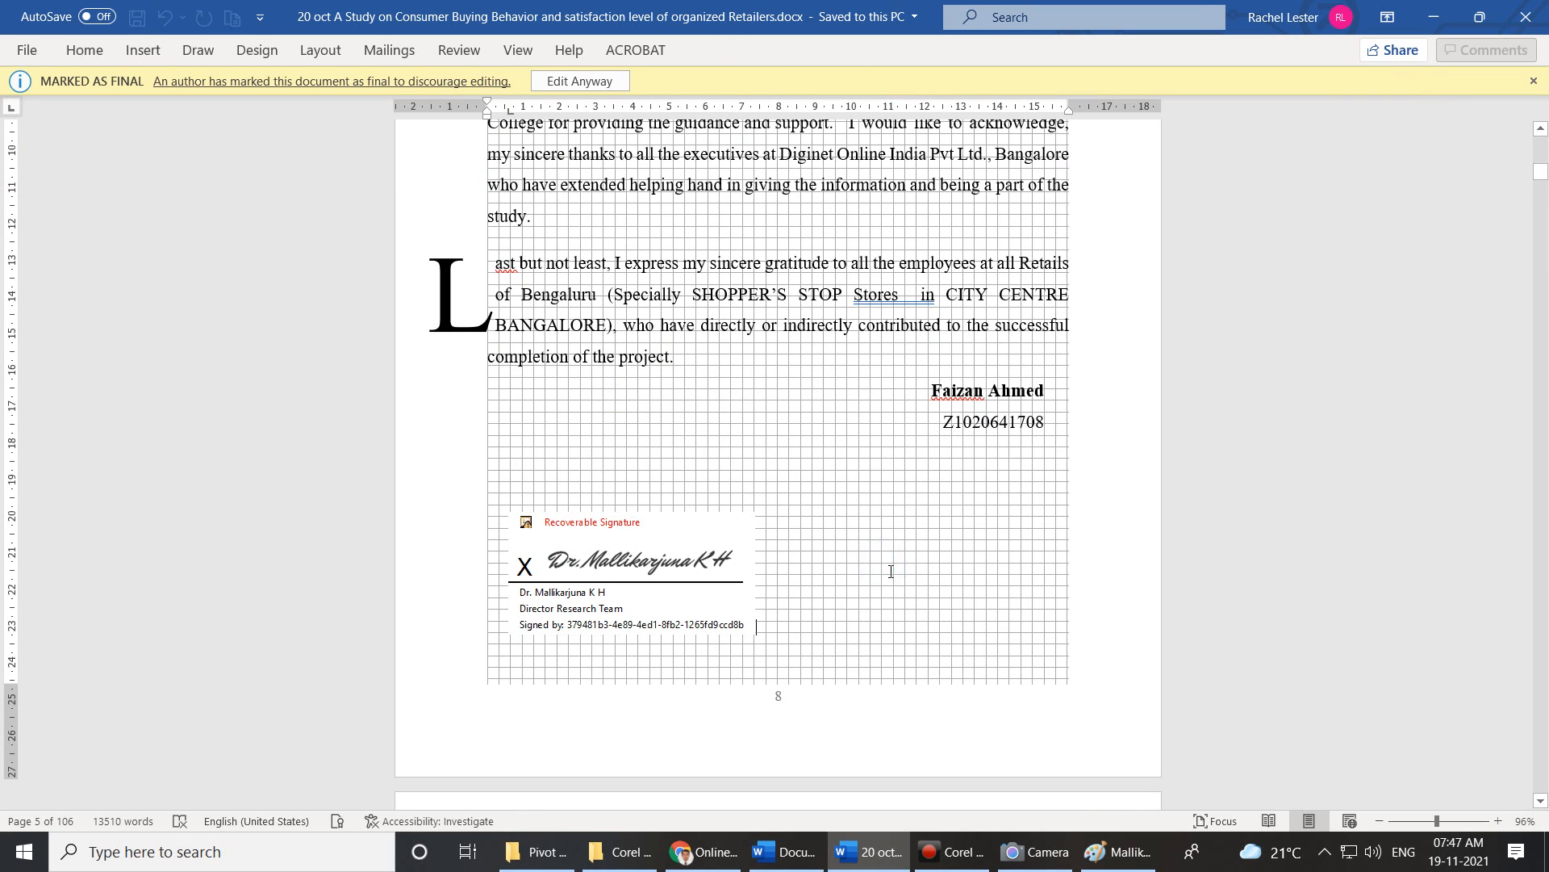
left_click(654, 528)
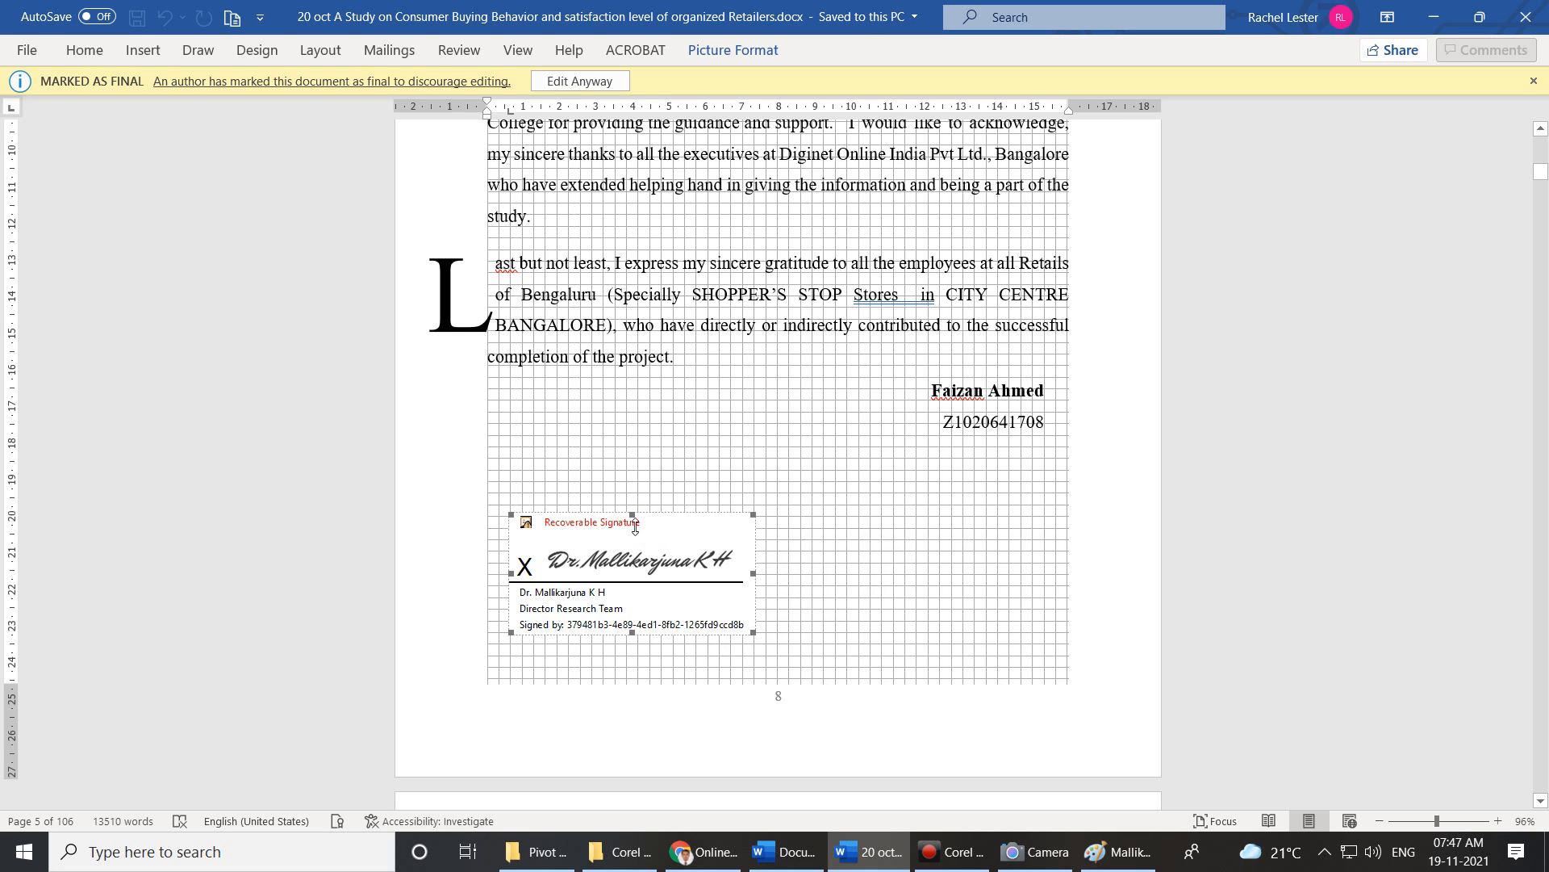
left_click(584, 81)
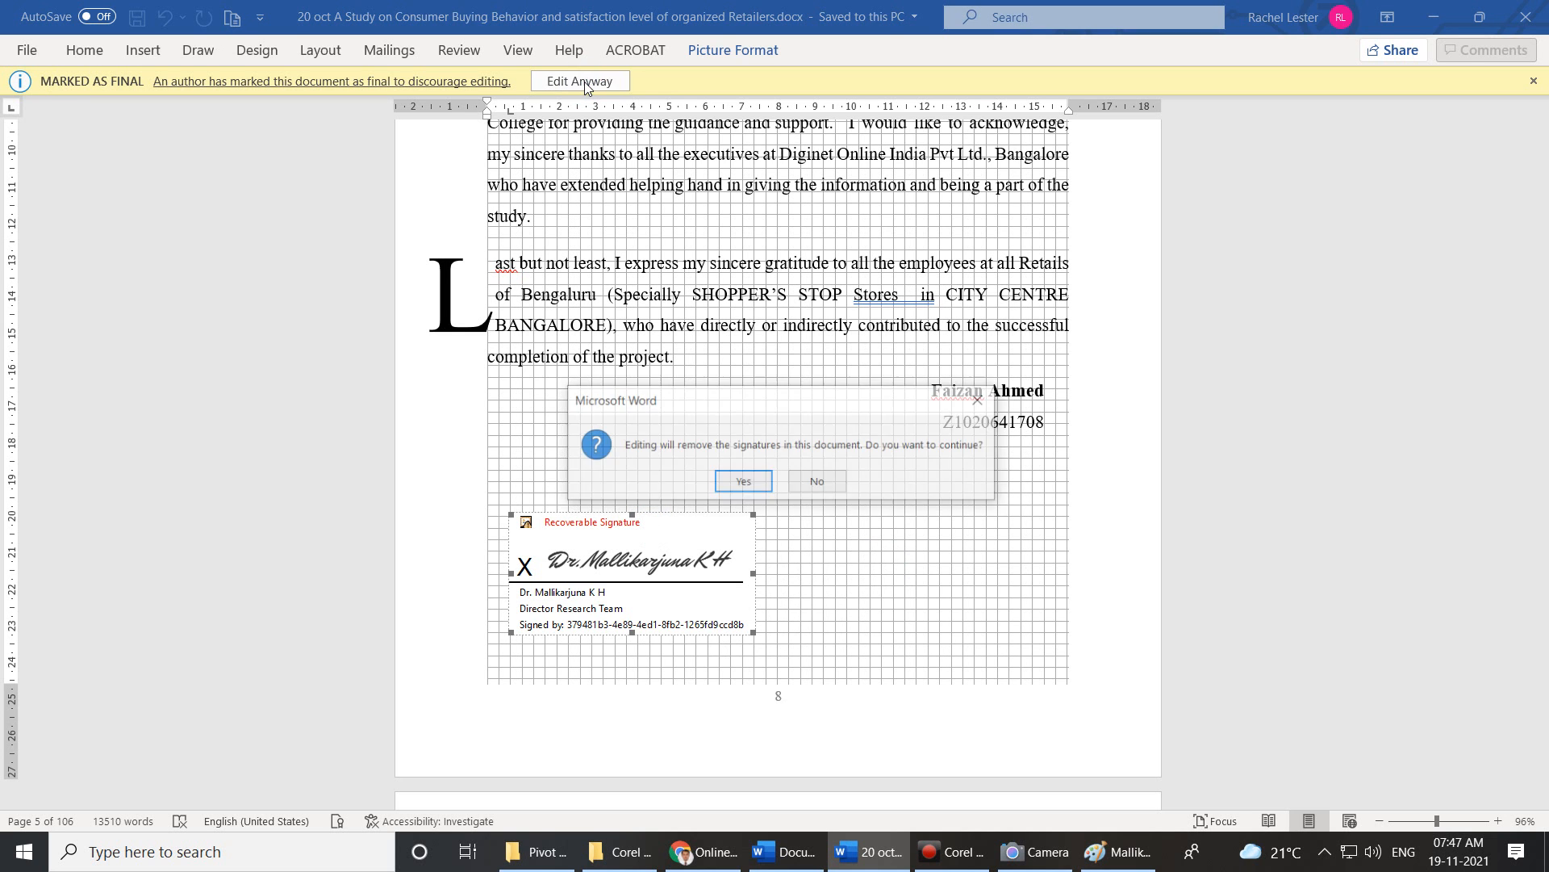
left_click(759, 482)
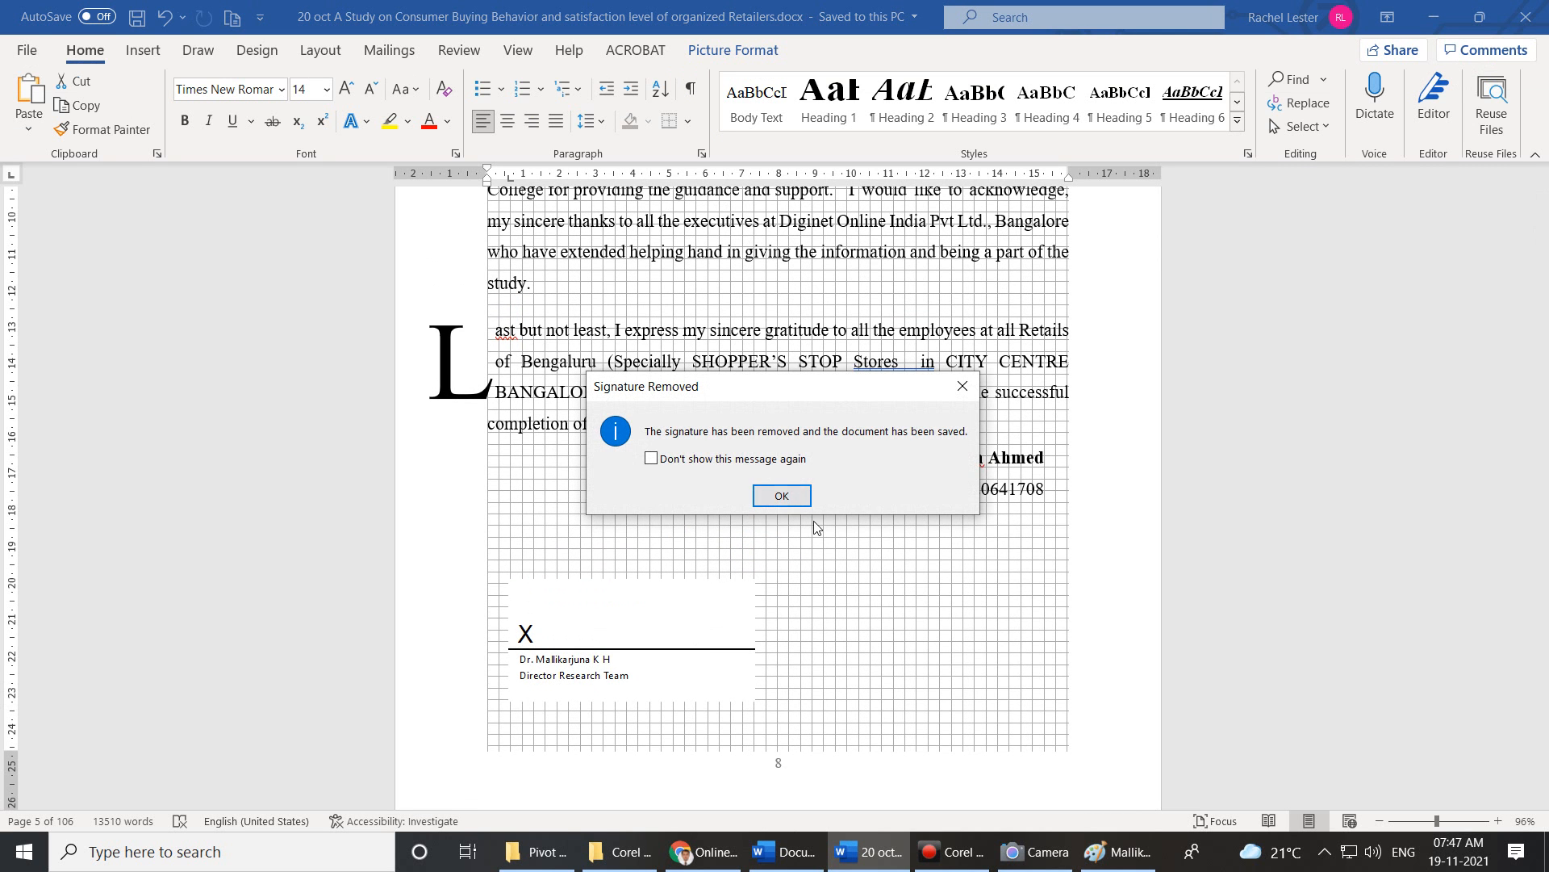
left_click(805, 502)
left_click(849, 608)
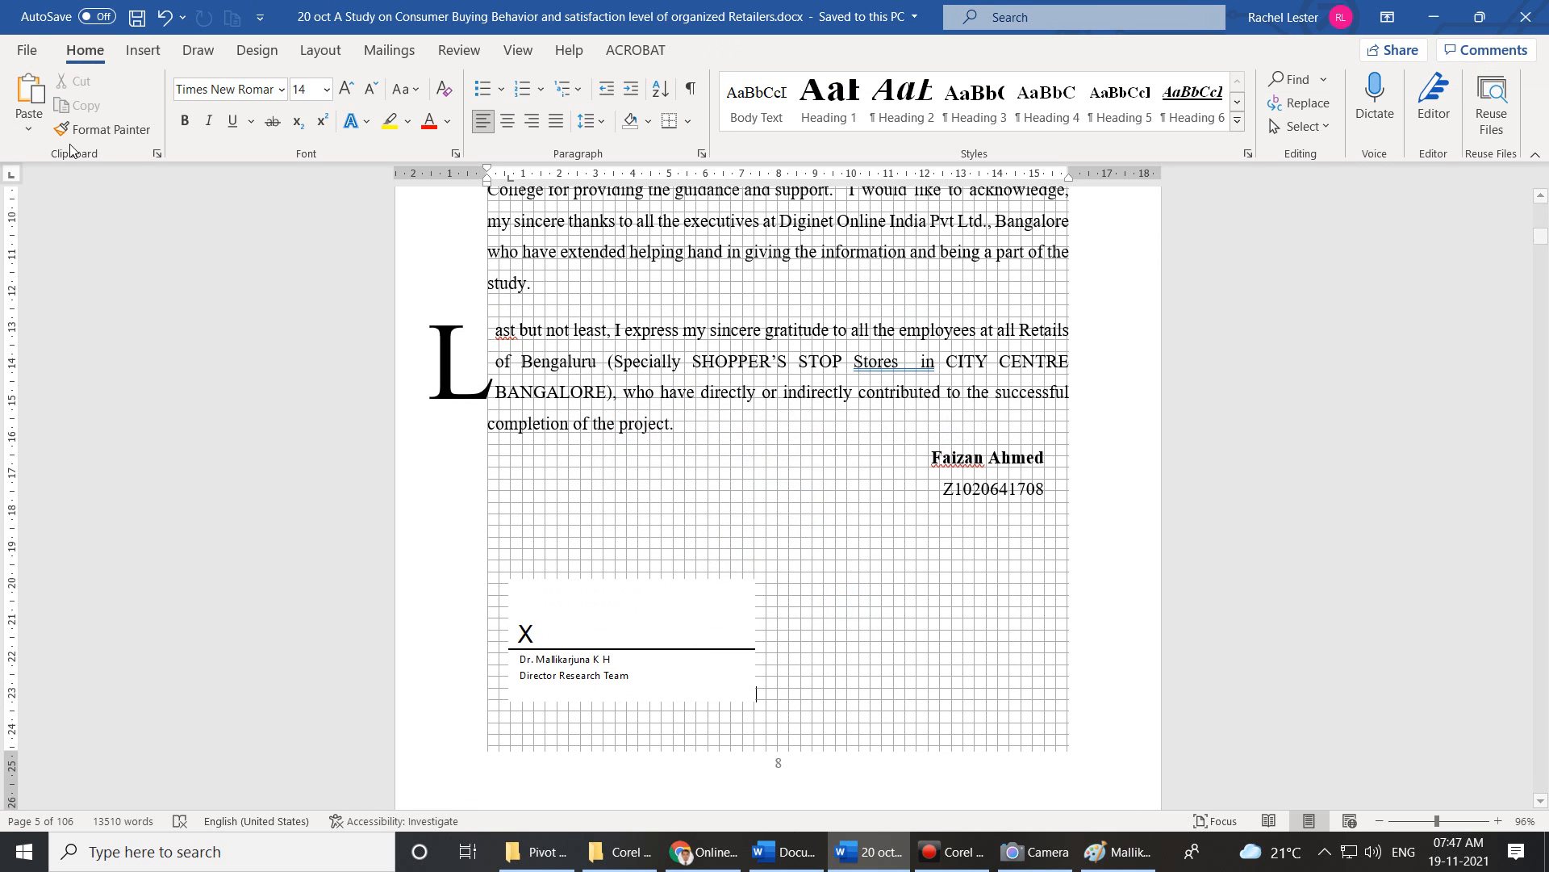
left_click(546, 622)
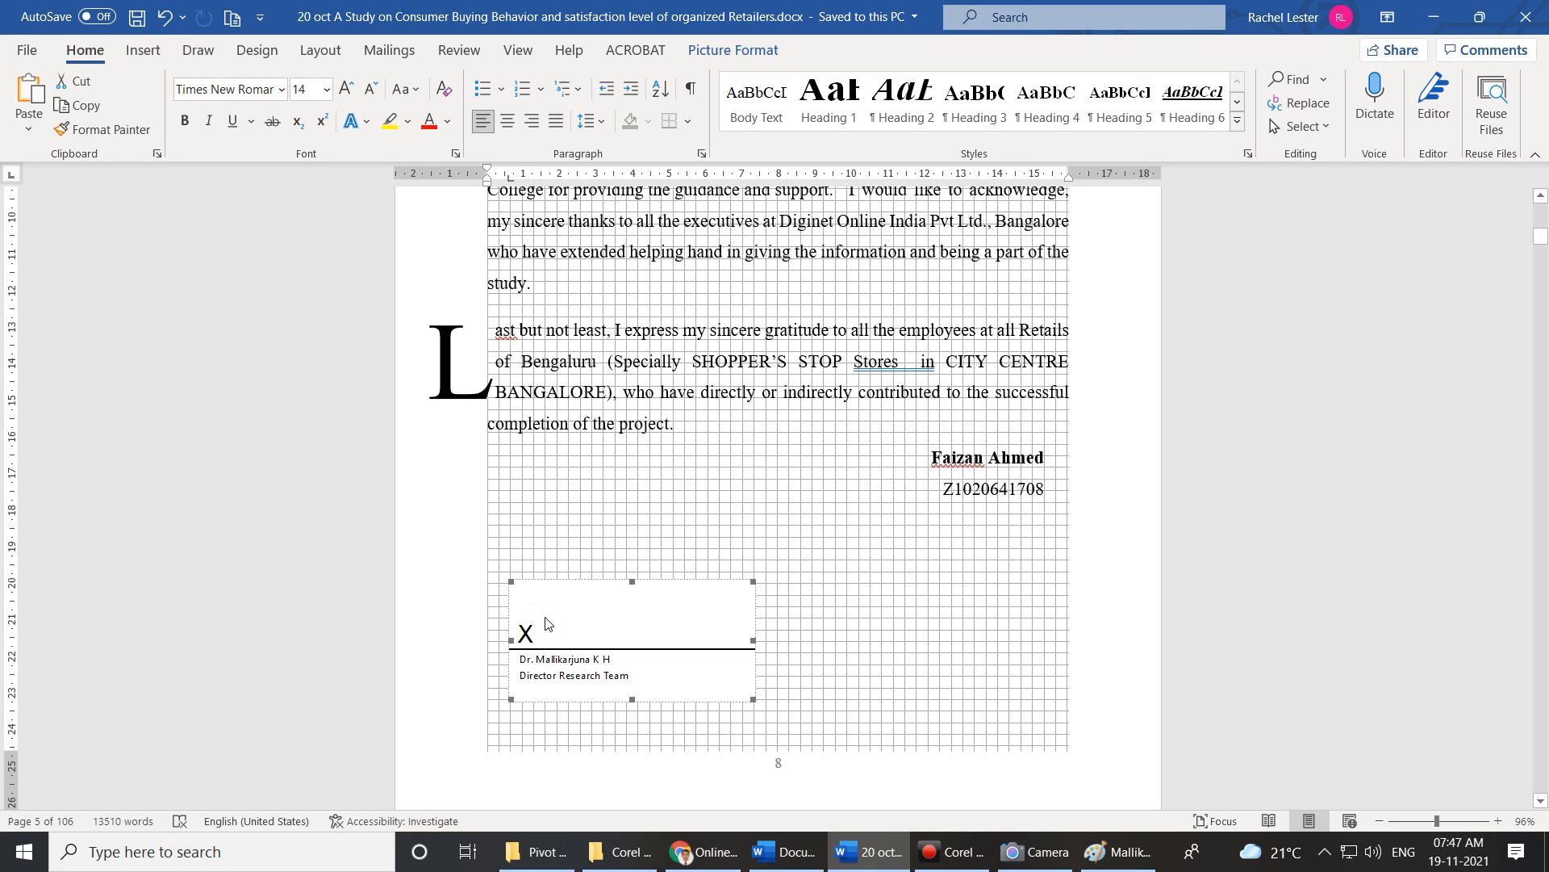
Begin signing the director line with Mallik Signature.png, chosen from a file, as the signature image.
right_click(670, 620)
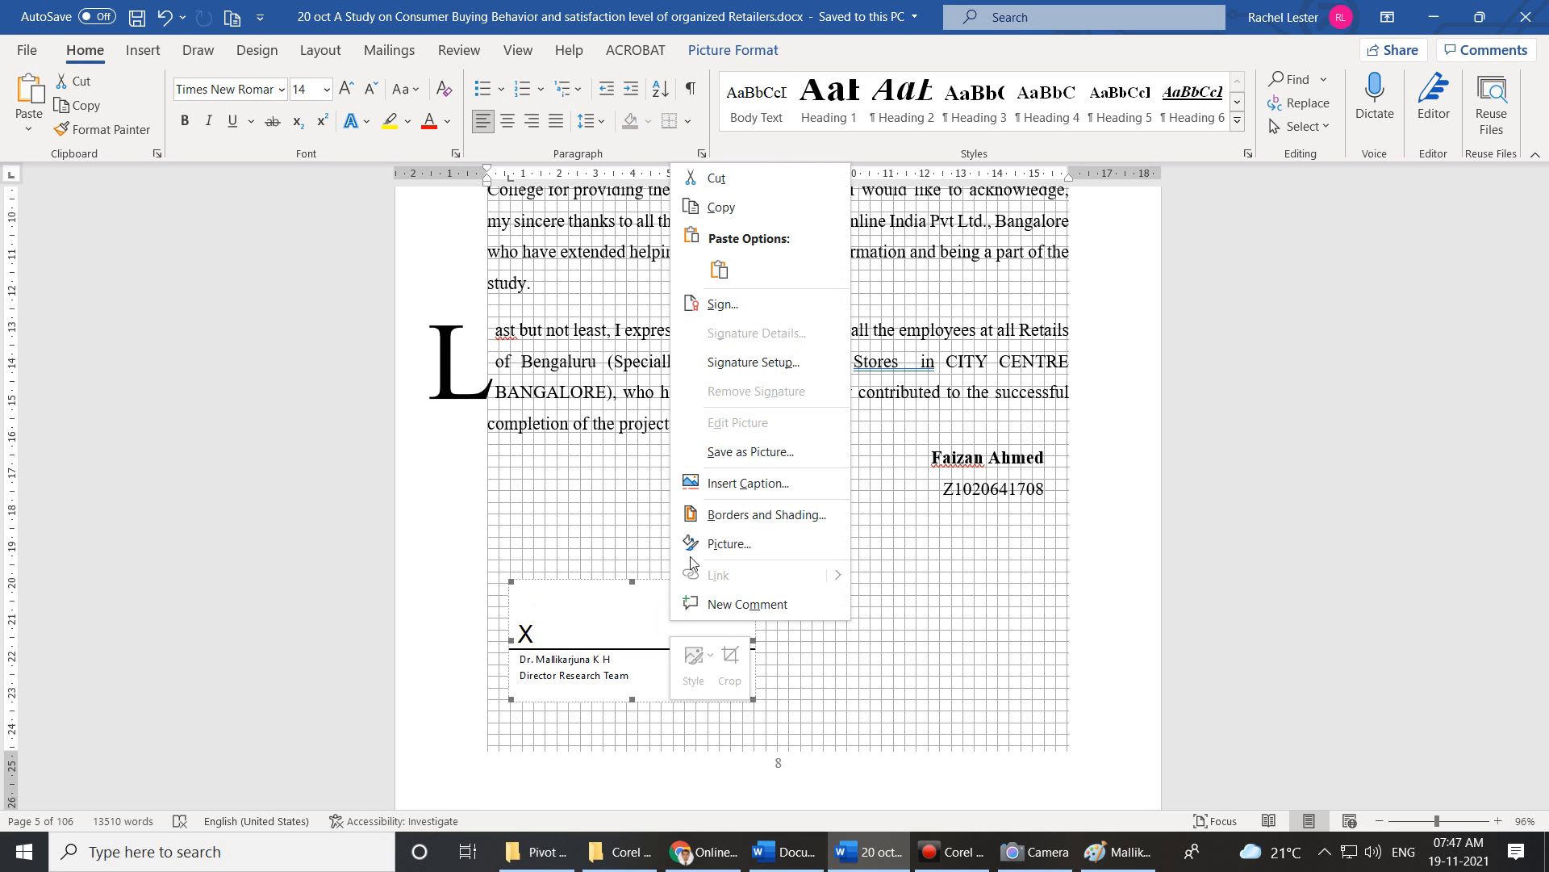
left_click(733, 307)
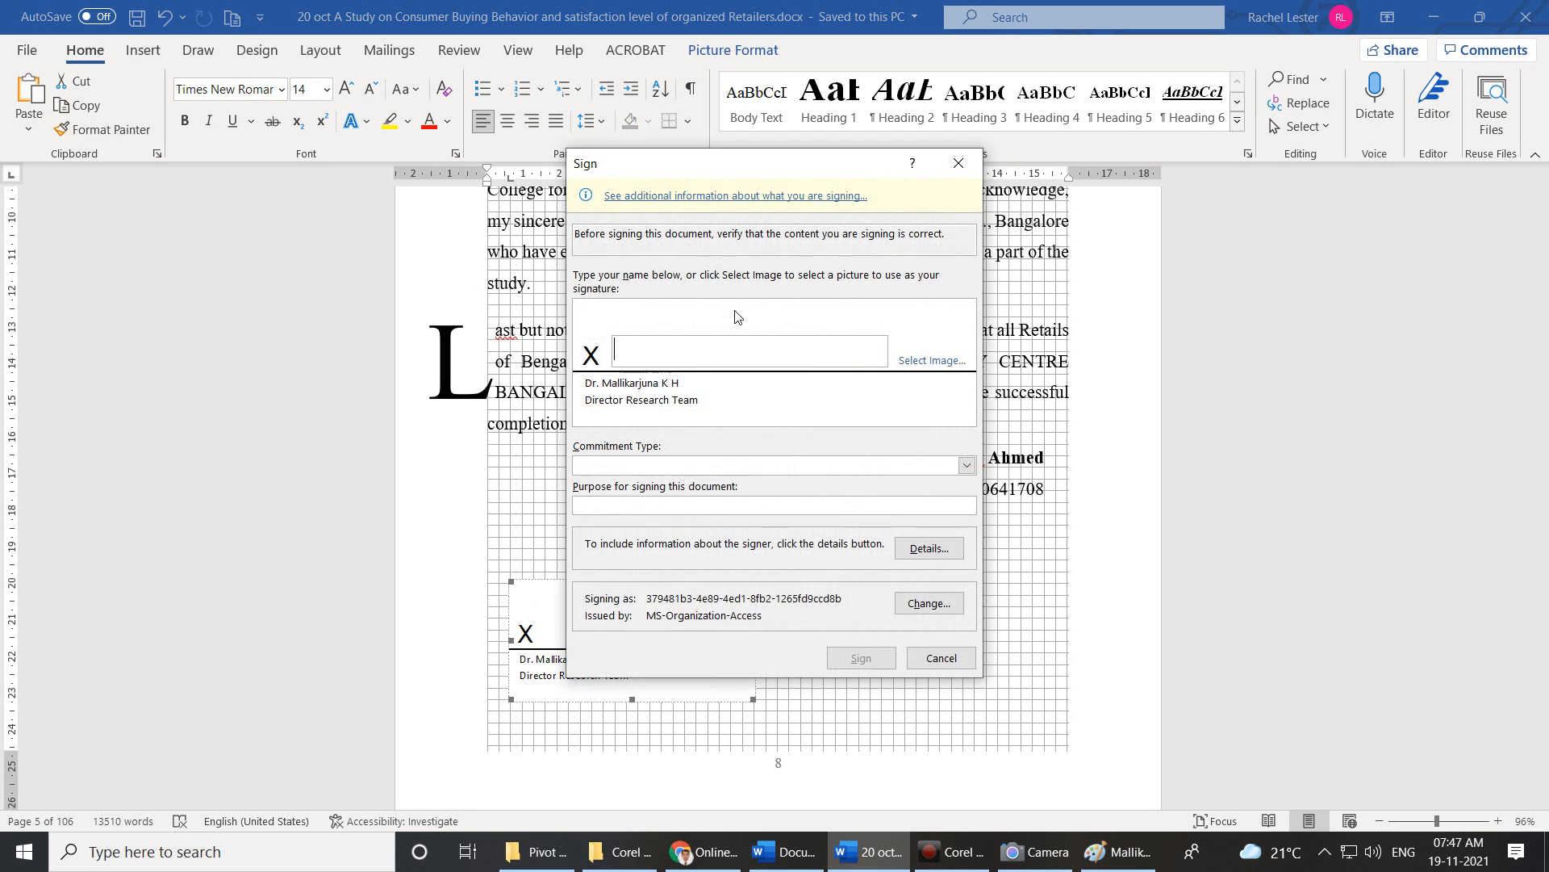
left_click(927, 369)
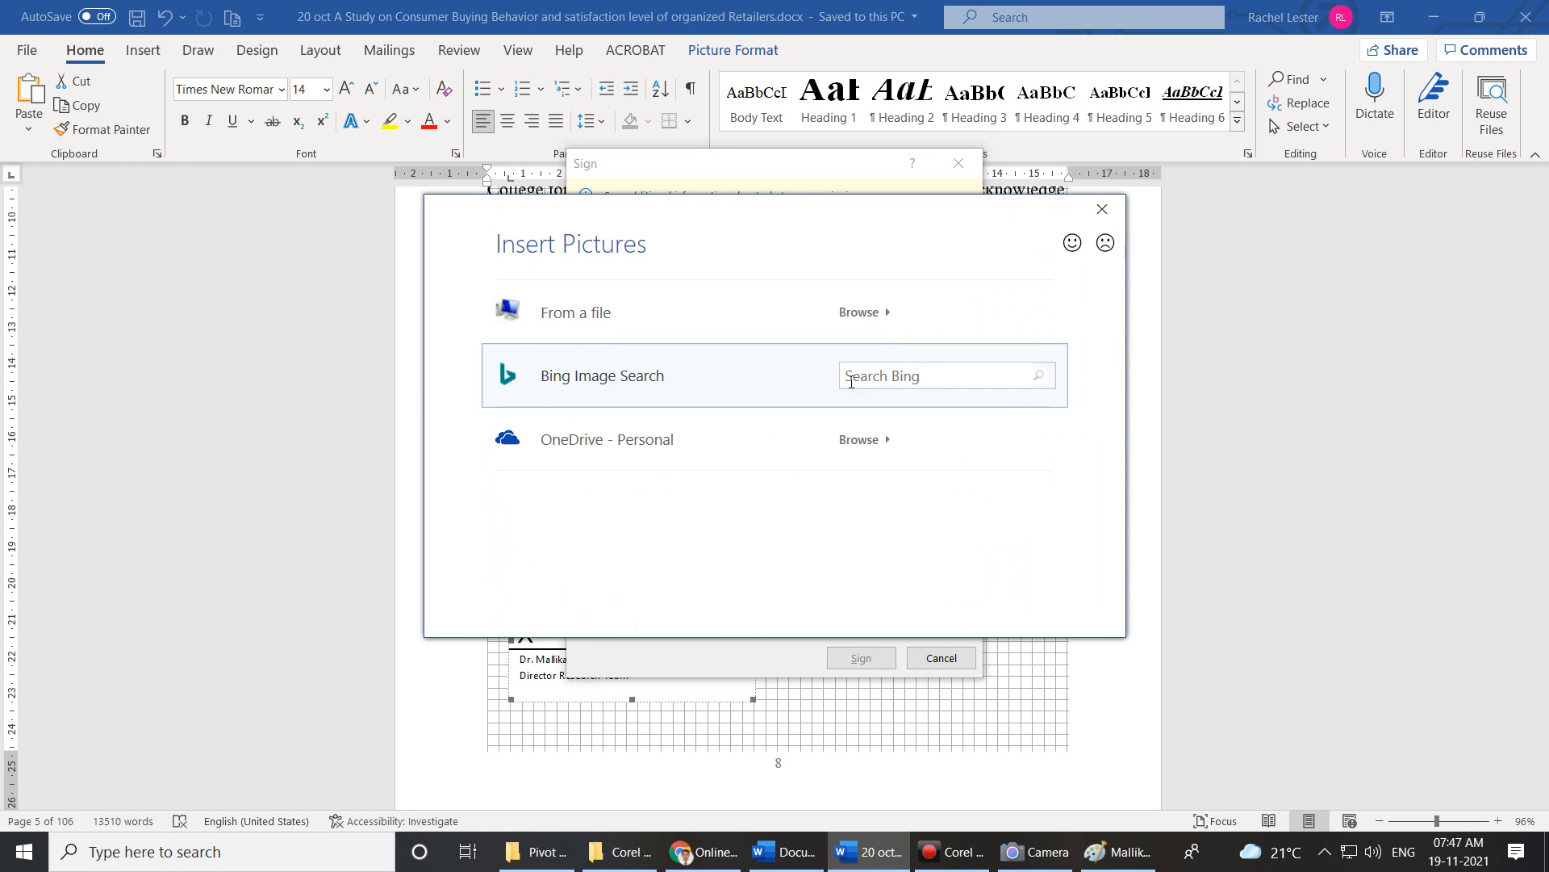
left_click(575, 311)
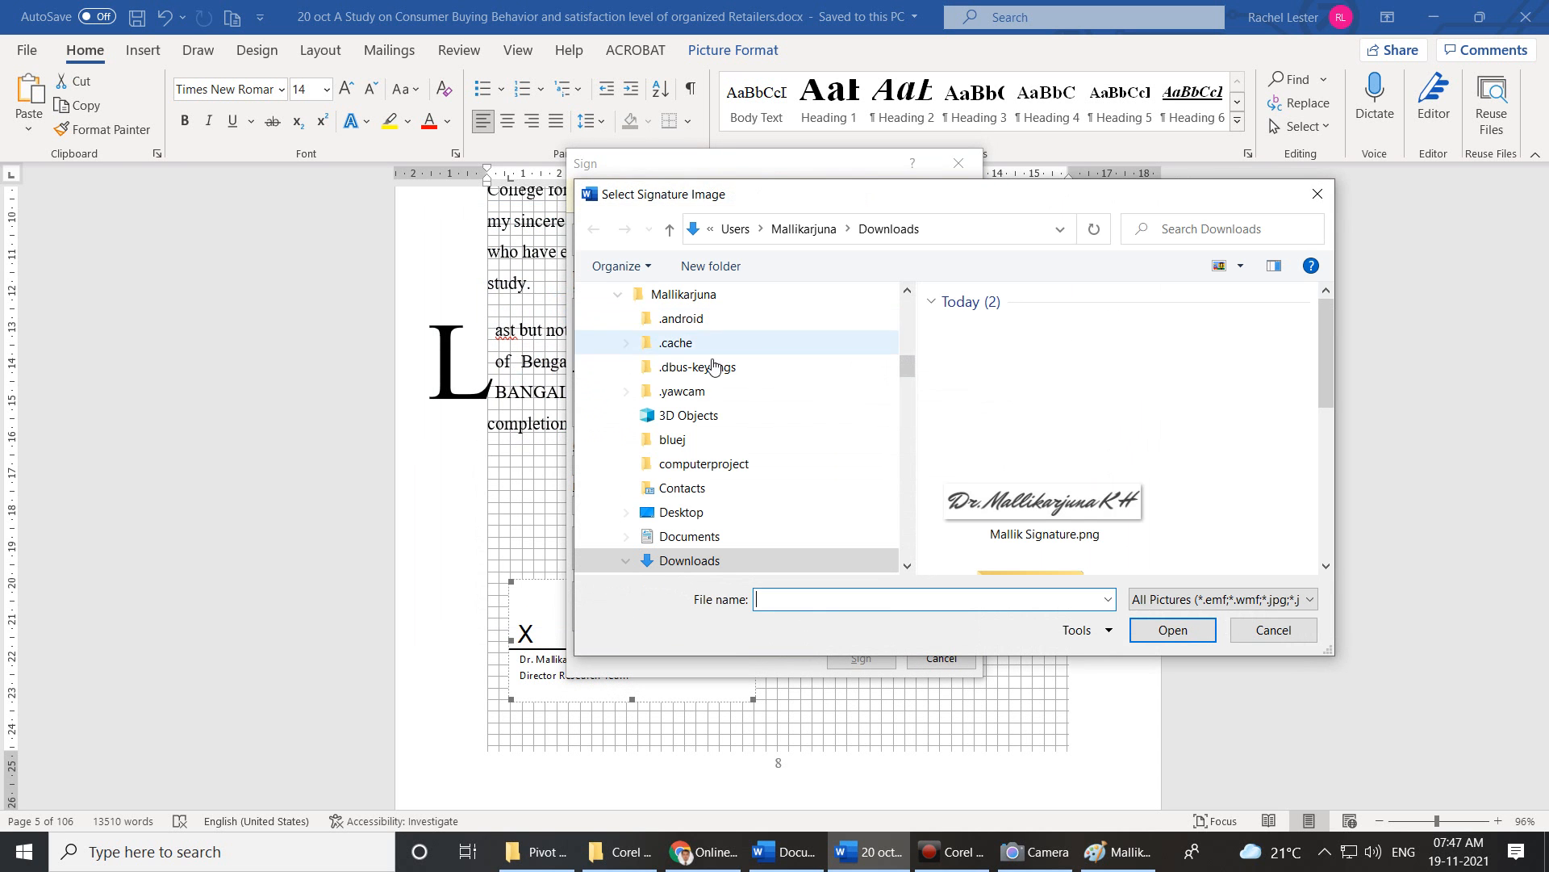
left_click(1099, 481)
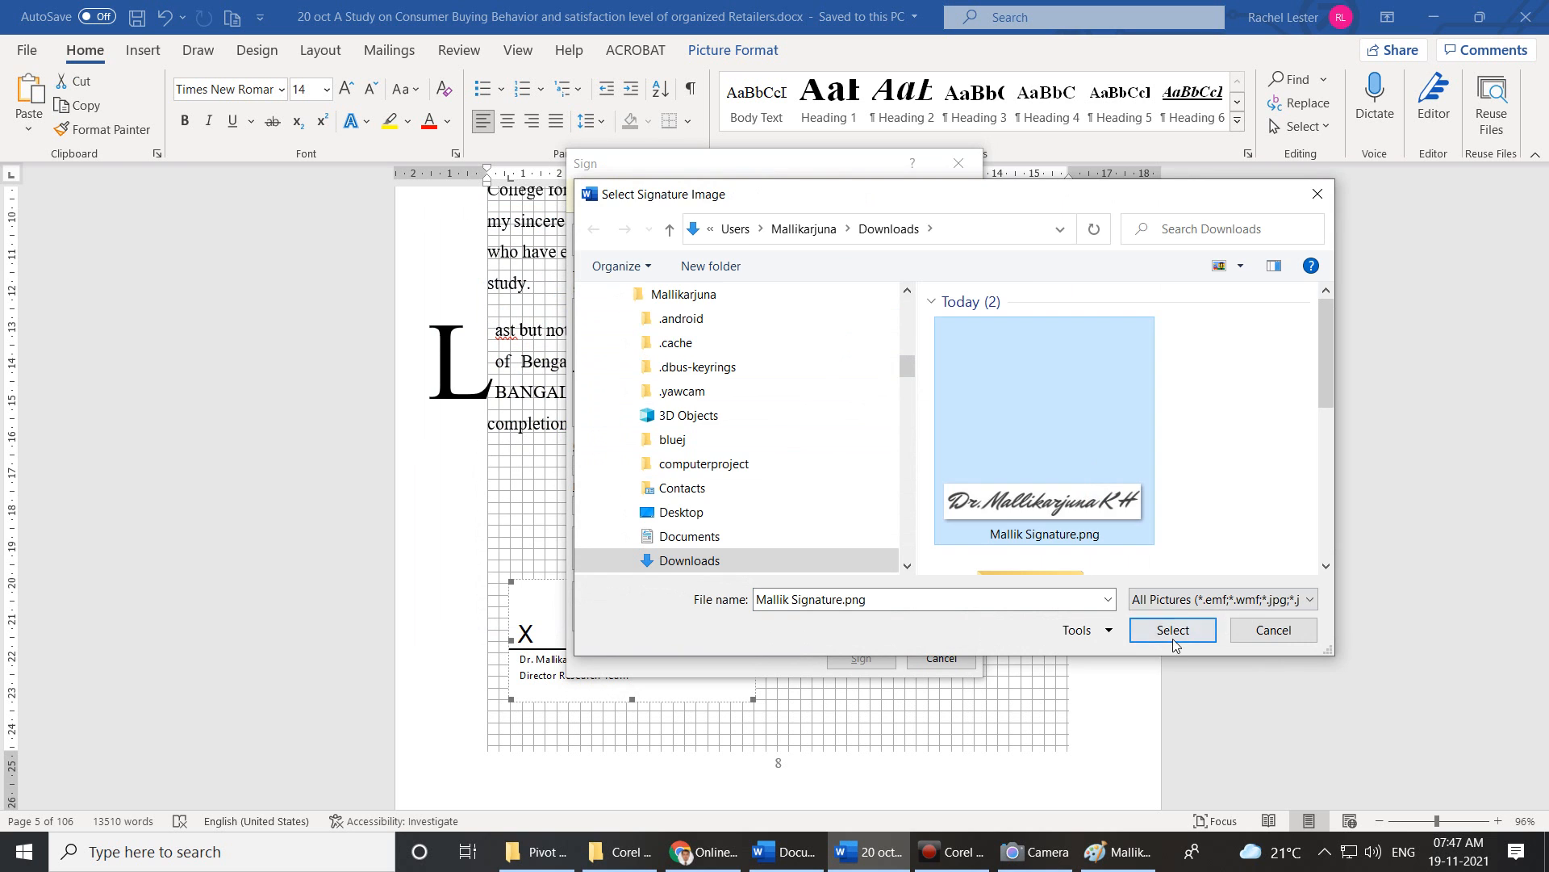
left_click(1173, 631)
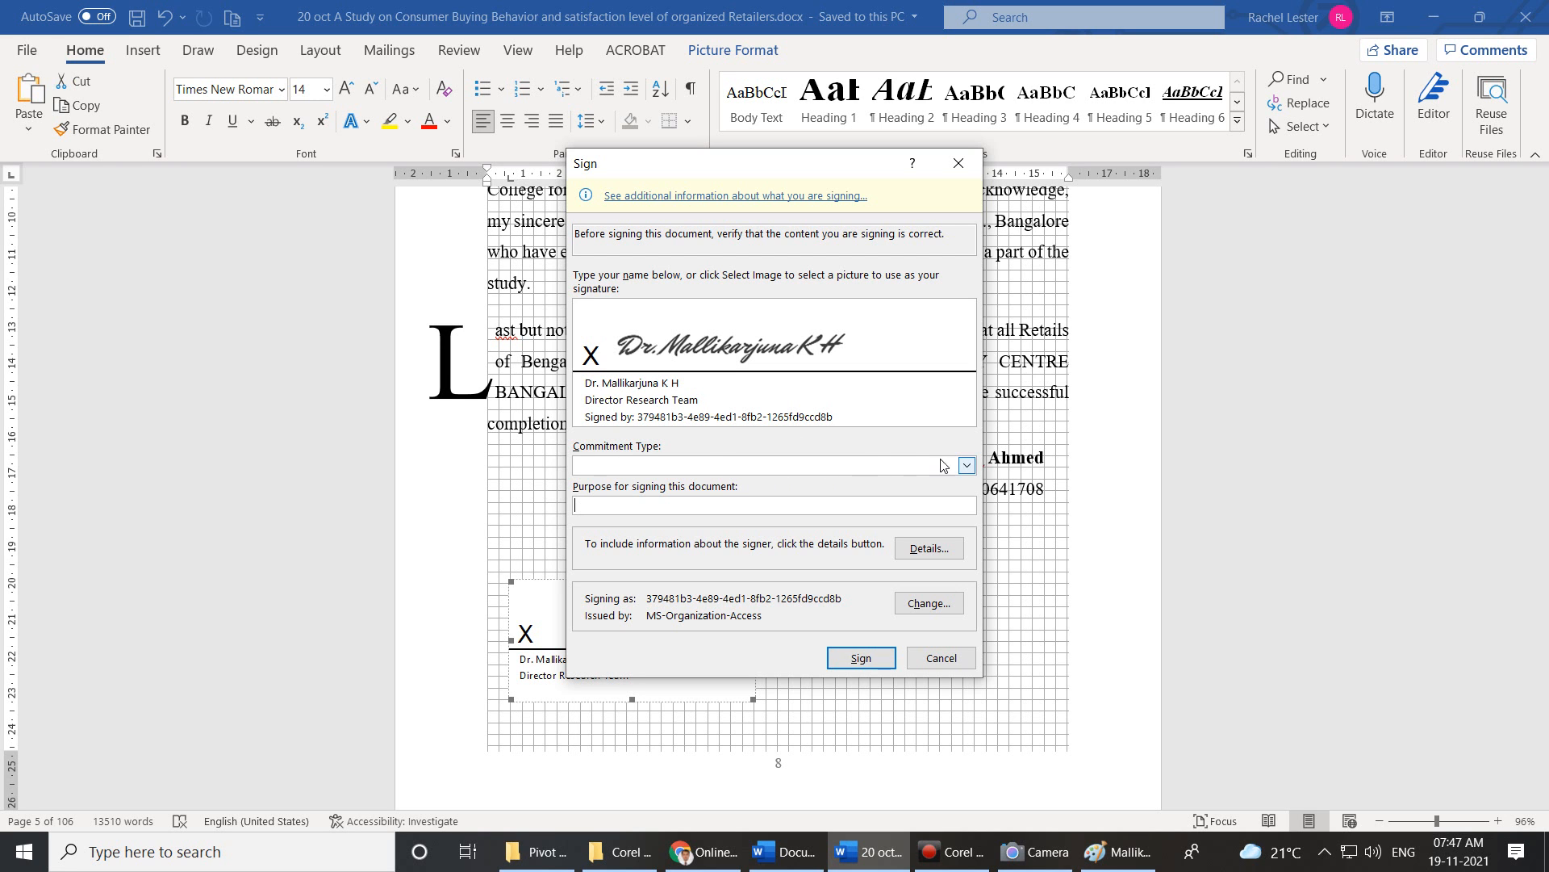
Set commitment type 'Created and approved this document' and purpose 'To acknowledge the Truthfullness of the document'.
left_click(965, 467)
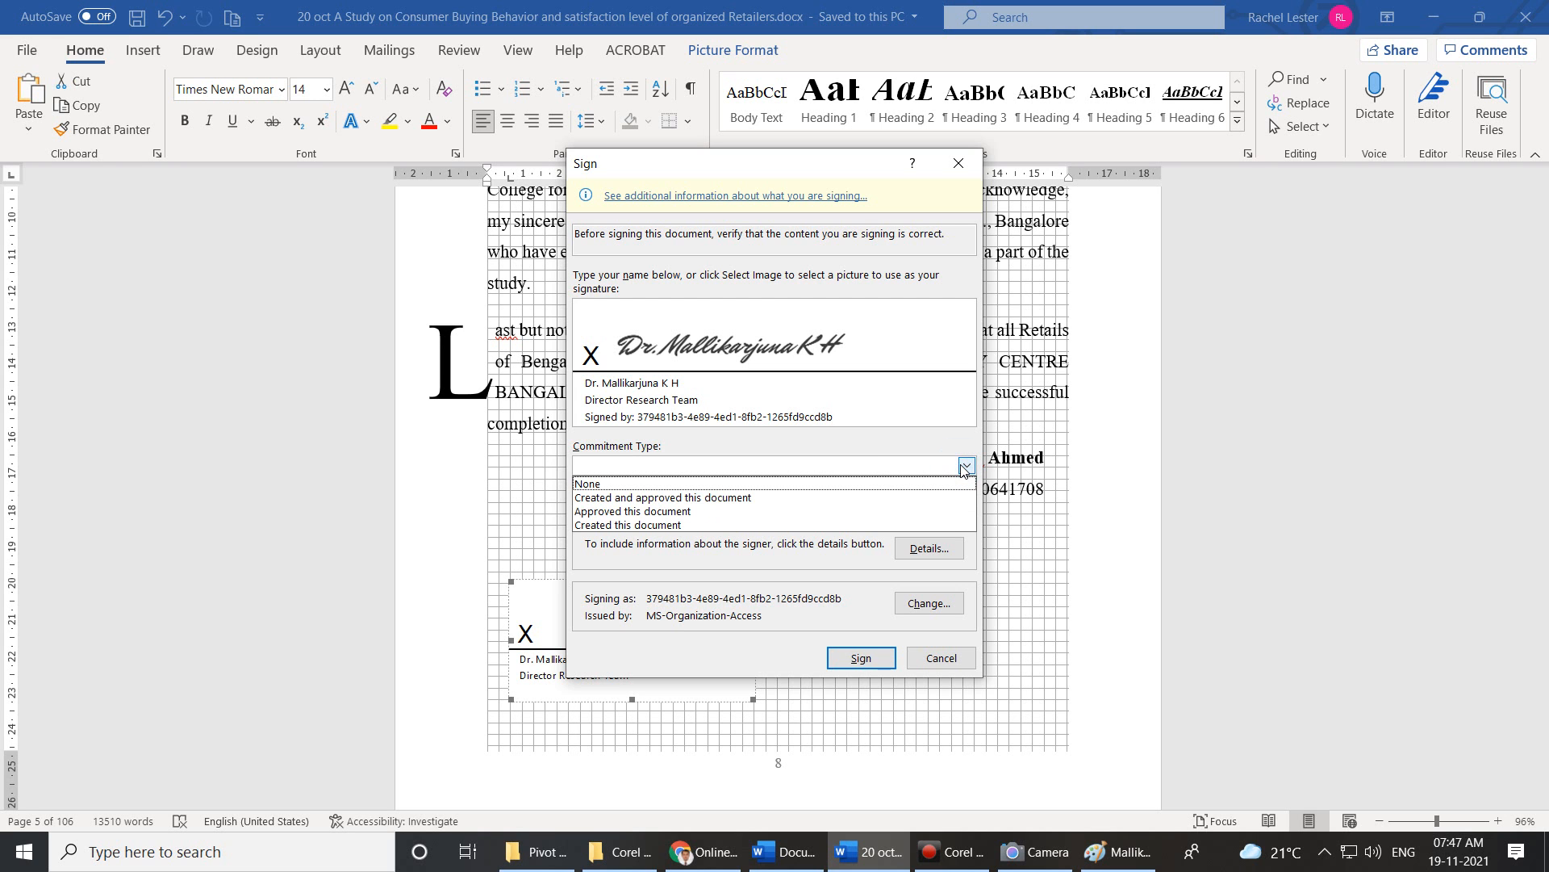
left_click(888, 499)
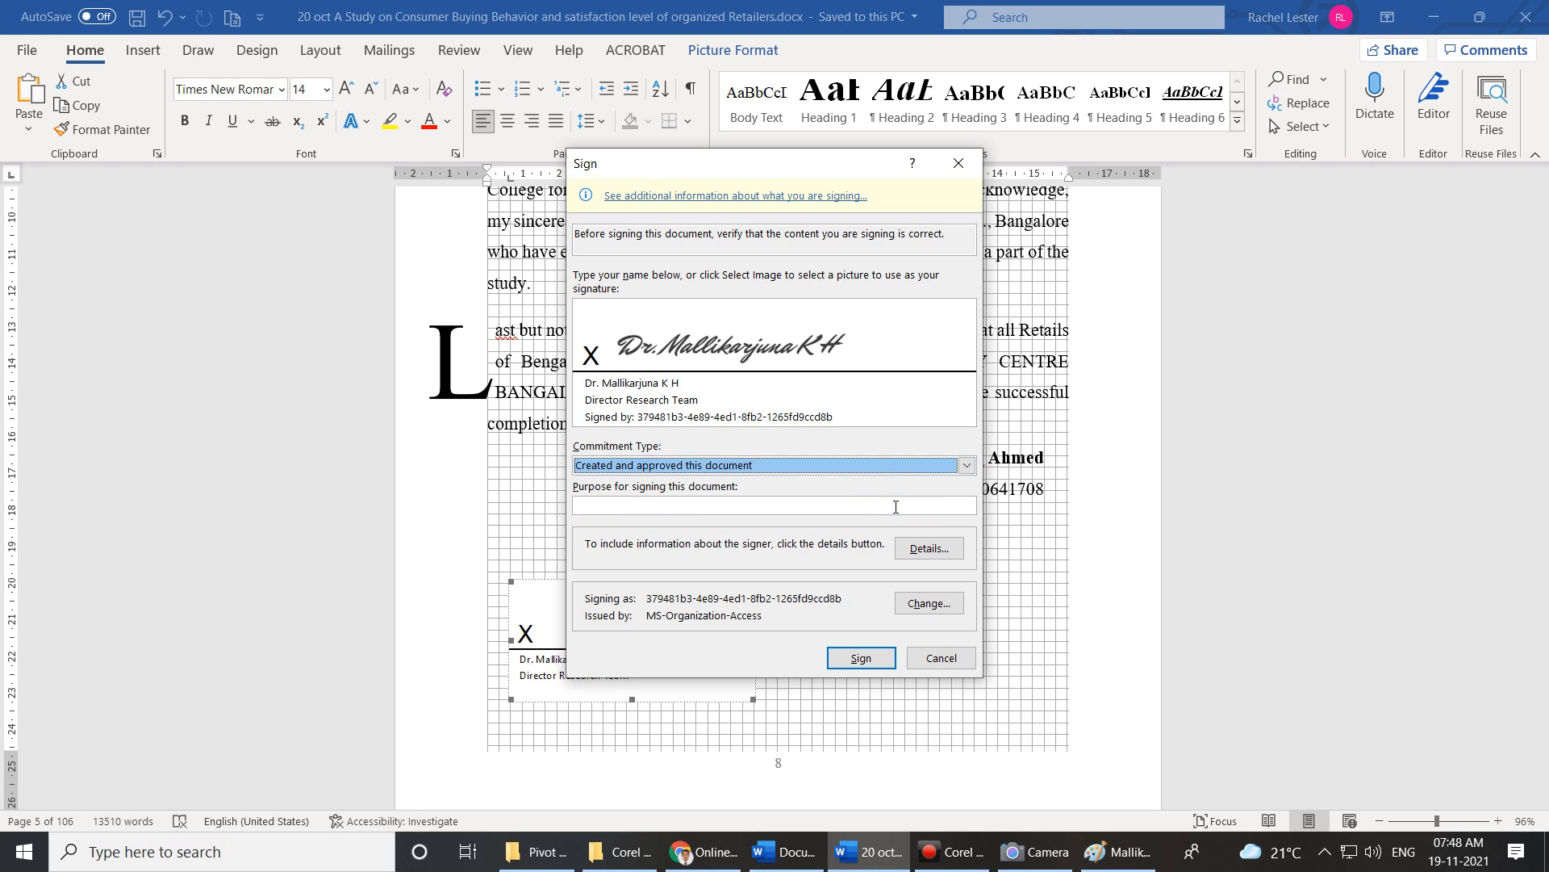
left_click(874, 513)
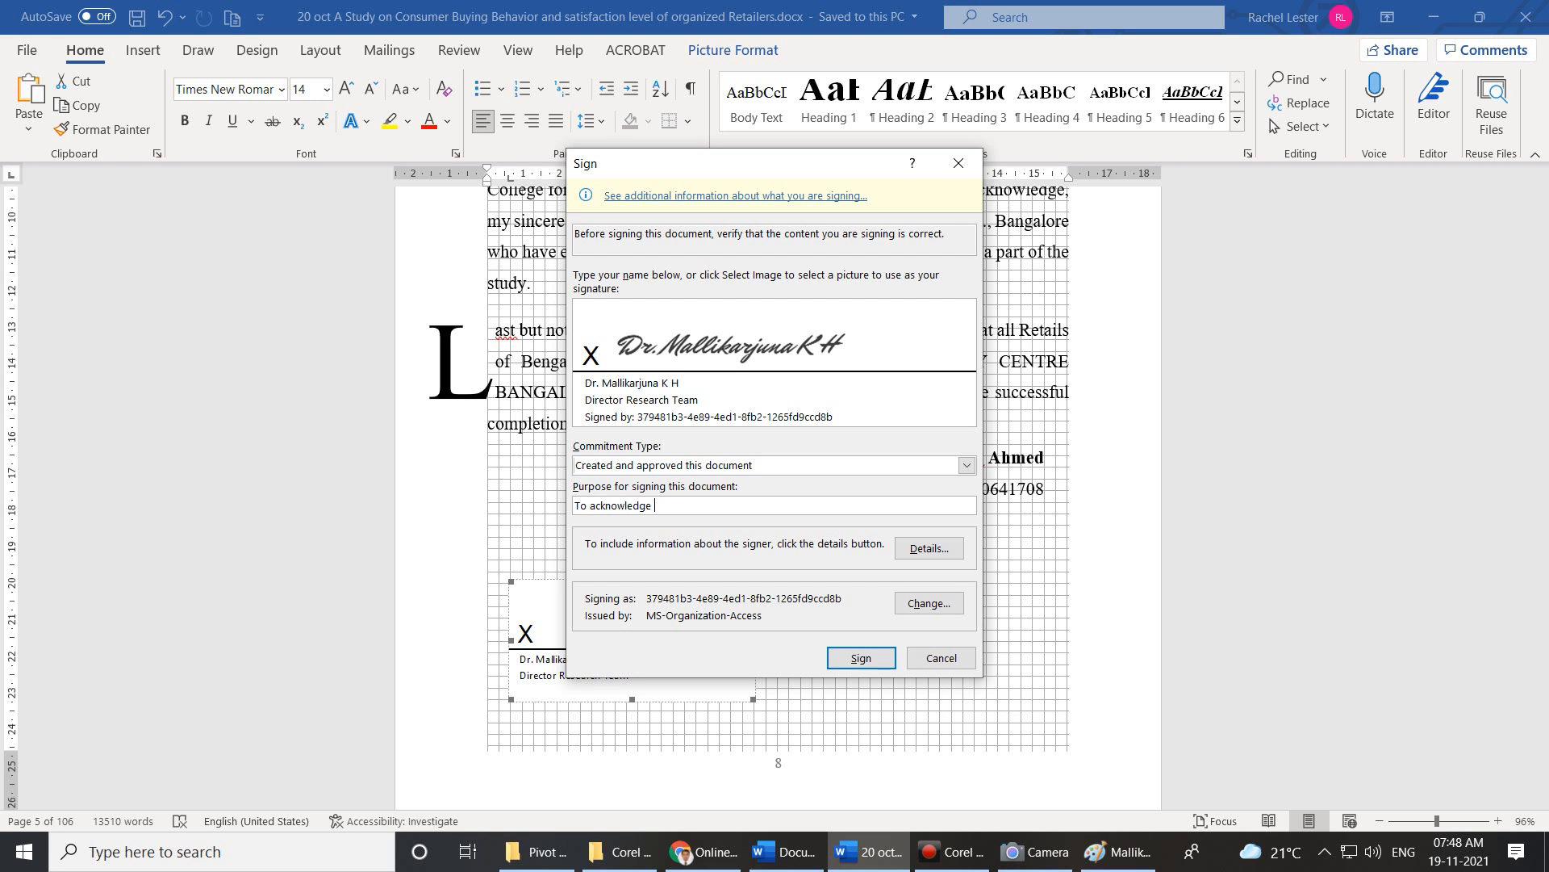
type("Truthfullness of the document")
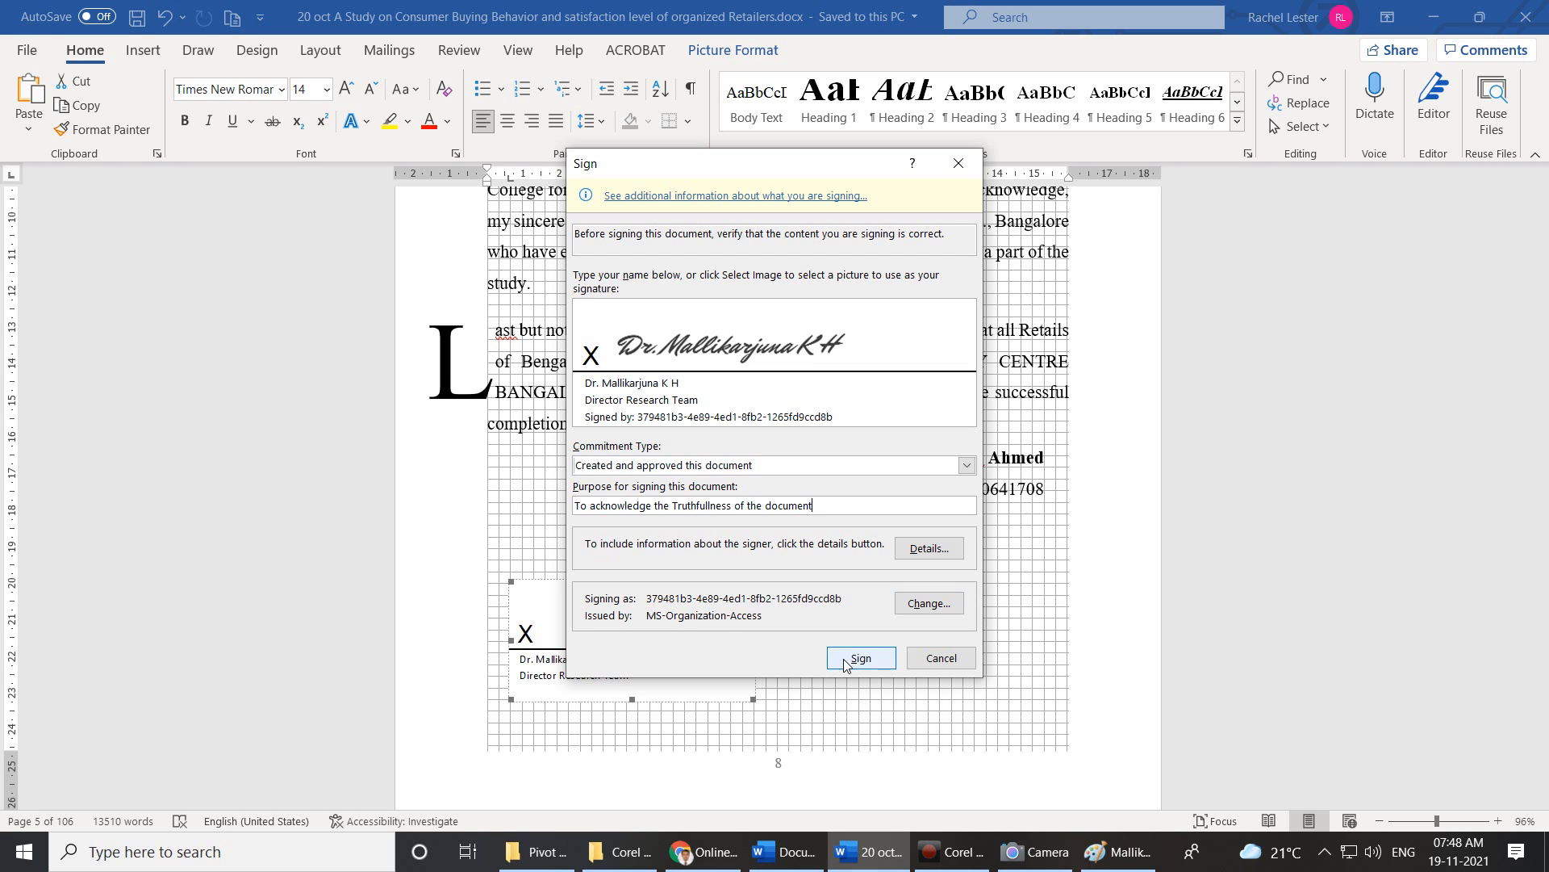
left_click(940, 607)
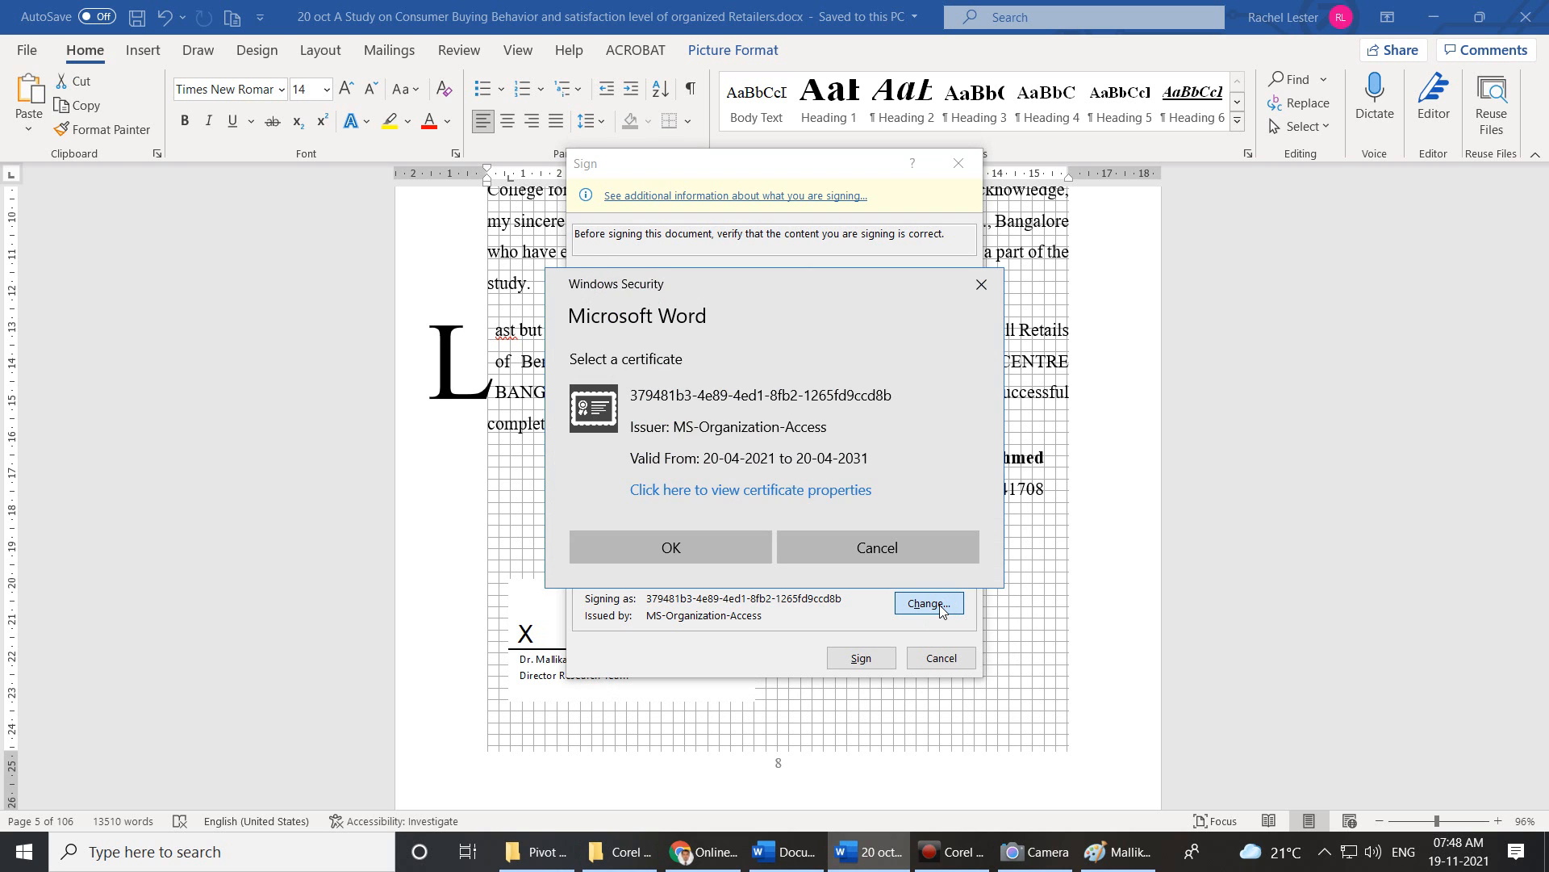
Accept the unverified certificate, sign the director line, and dismiss the Signature Confirmation.
left_click(694, 548)
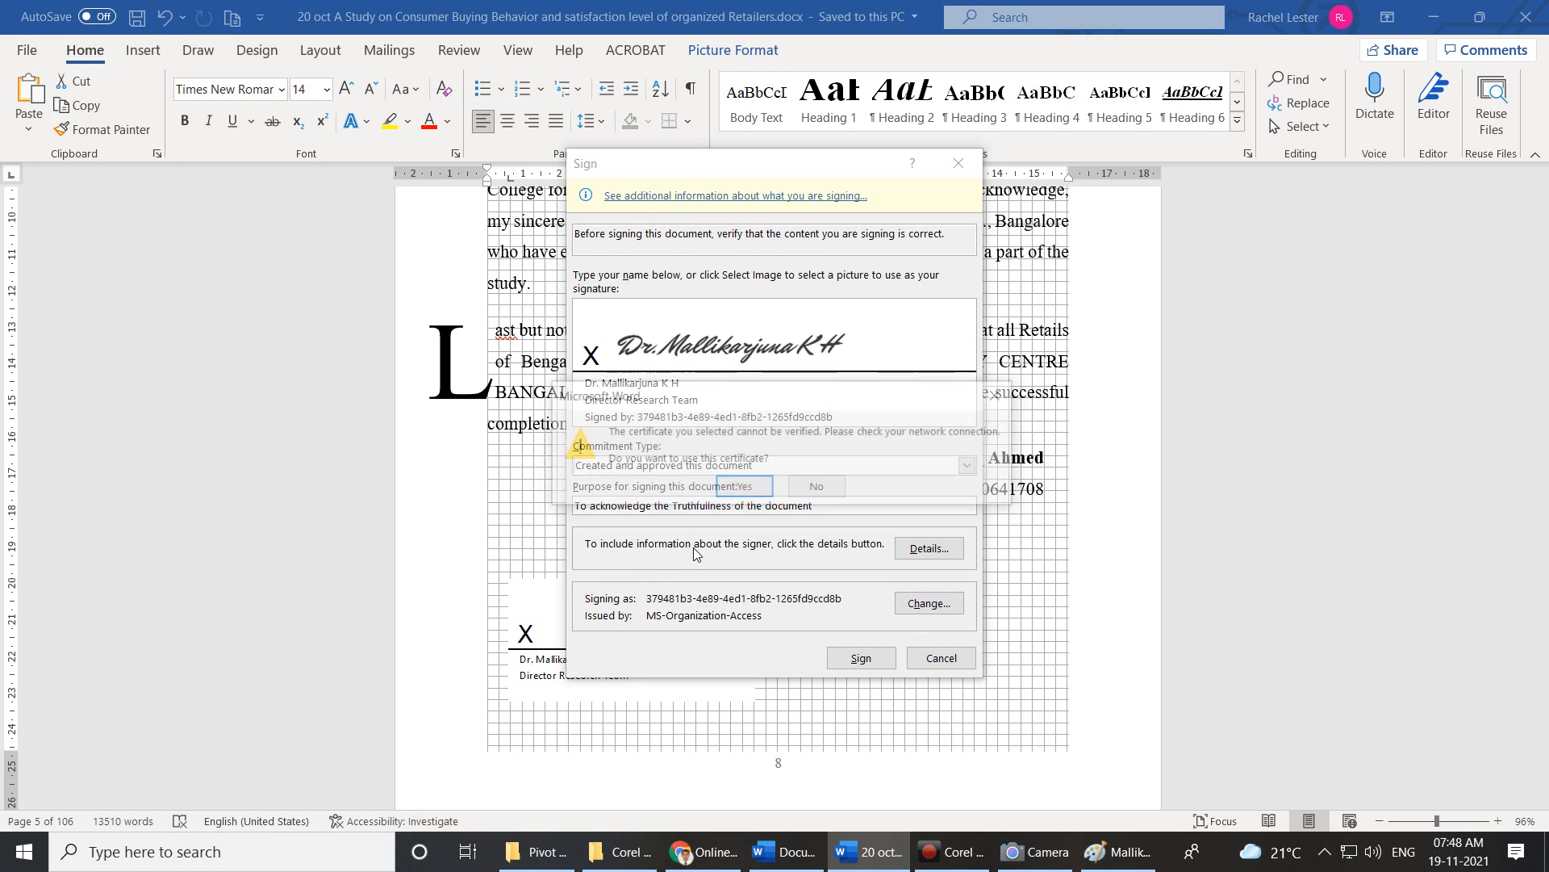
left_click(760, 490)
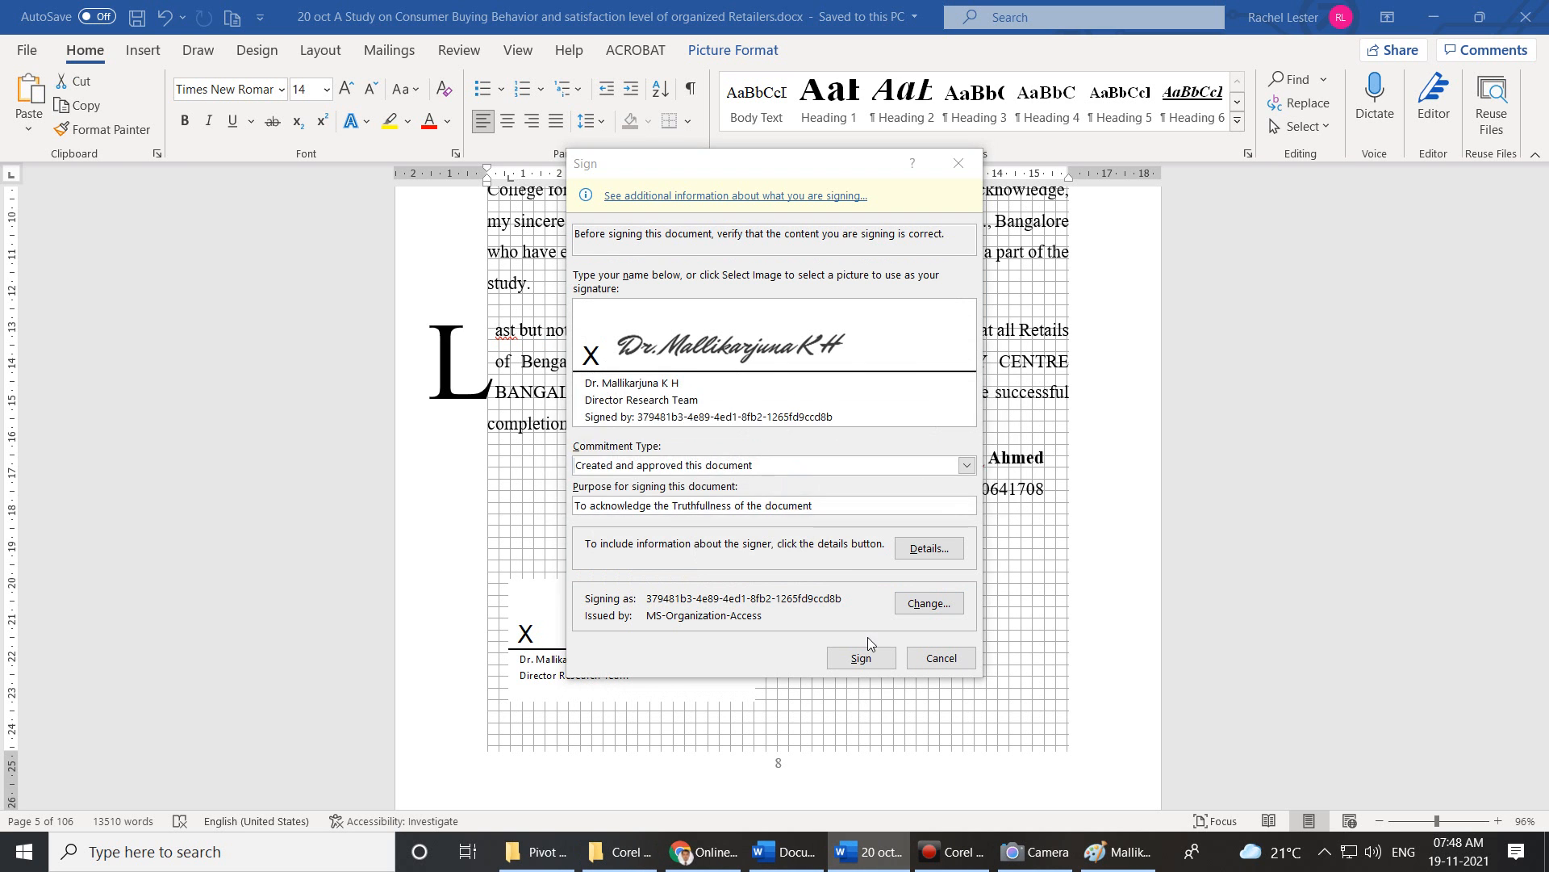
left_click(821, 604)
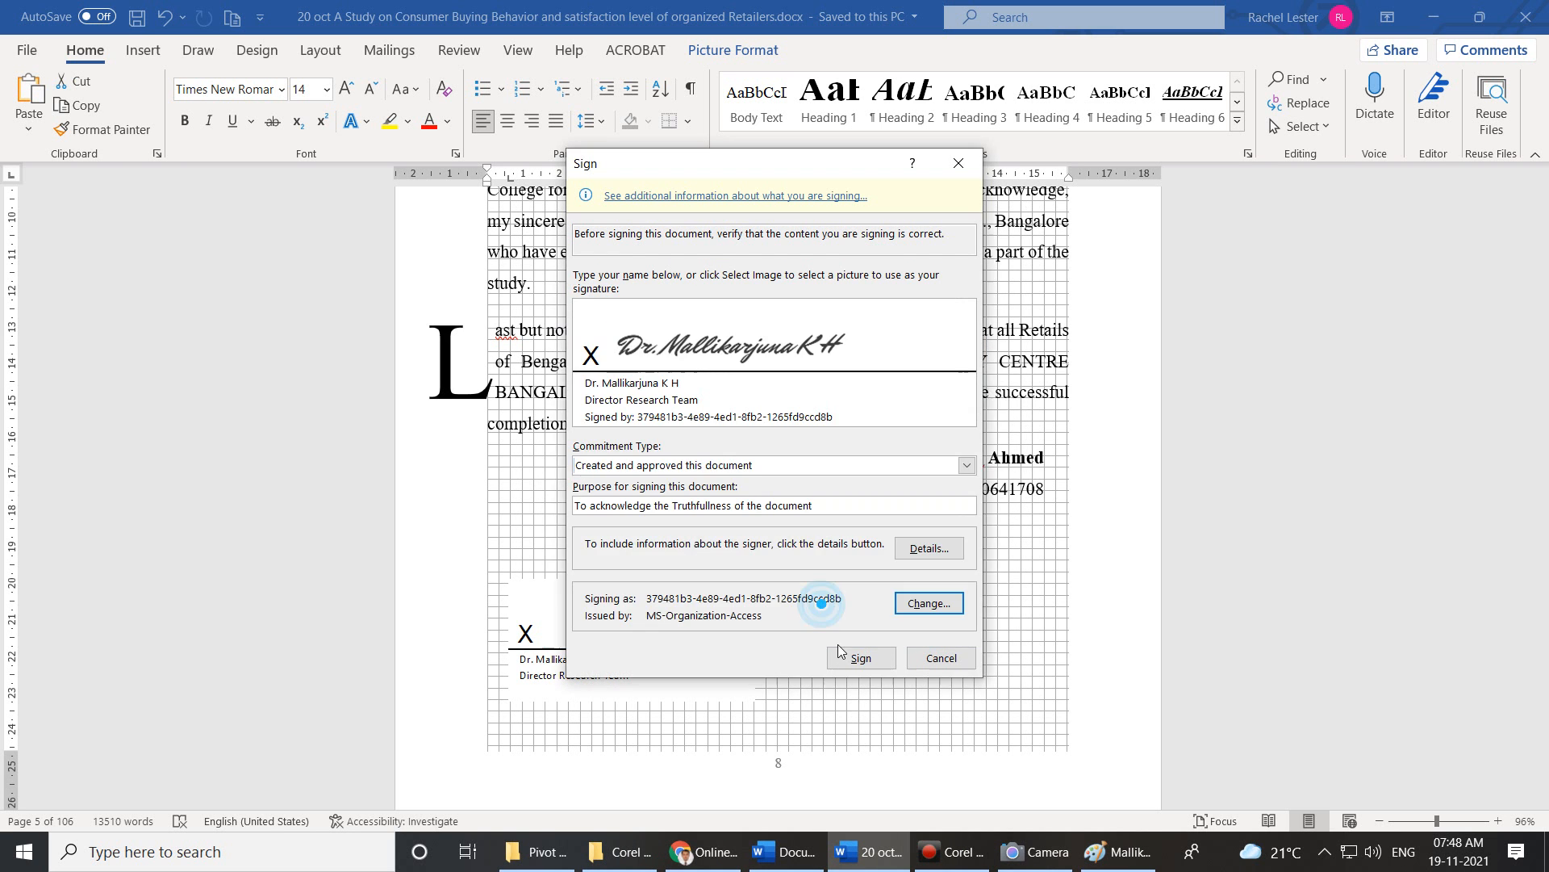
left_click(845, 657)
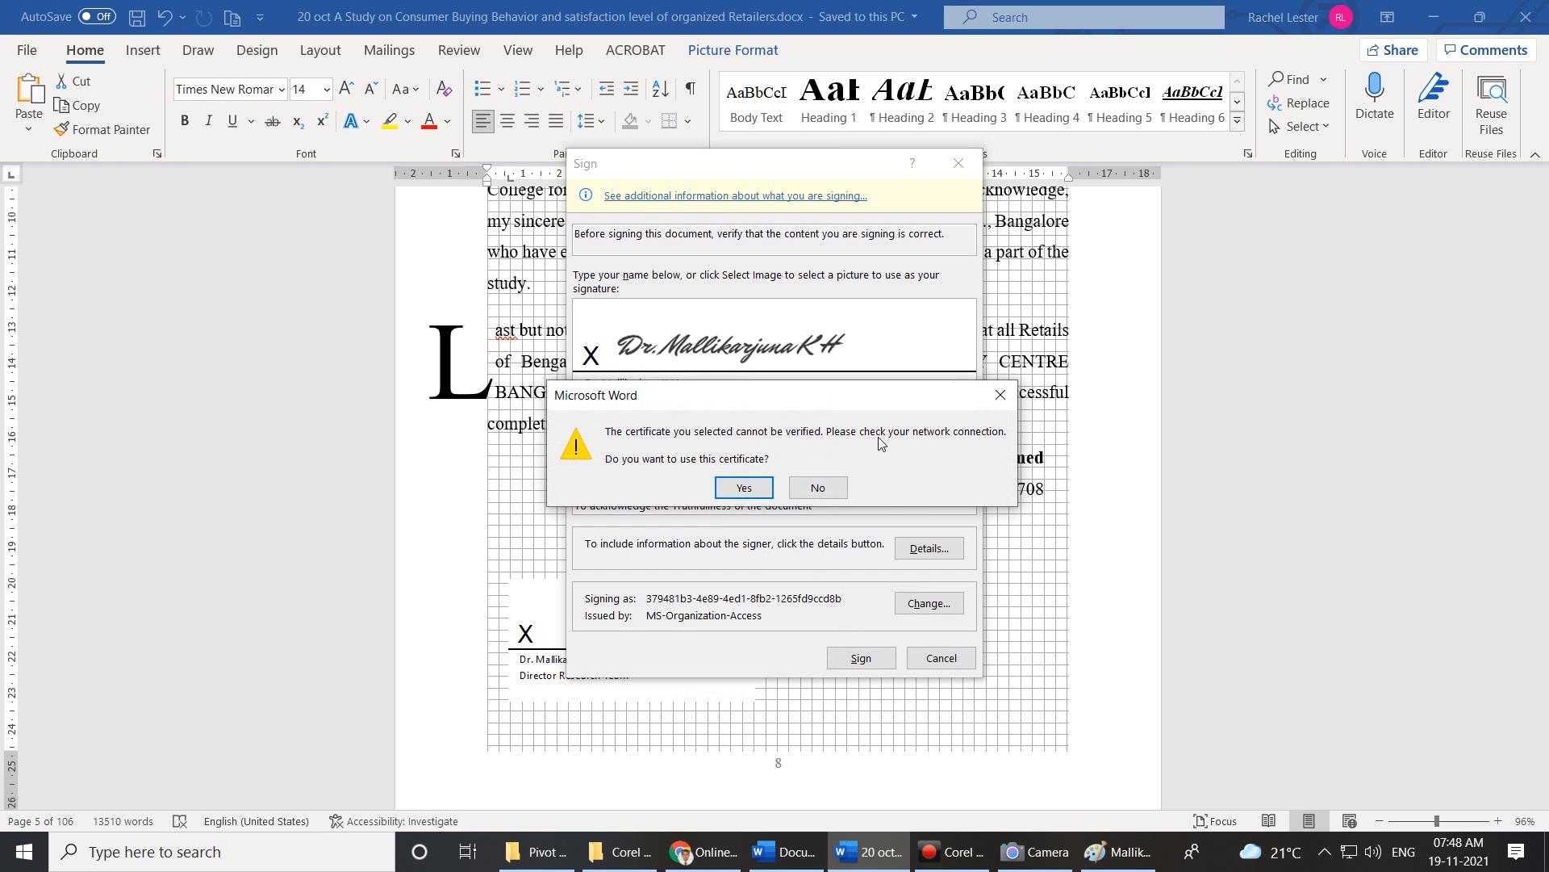
left_click(765, 490)
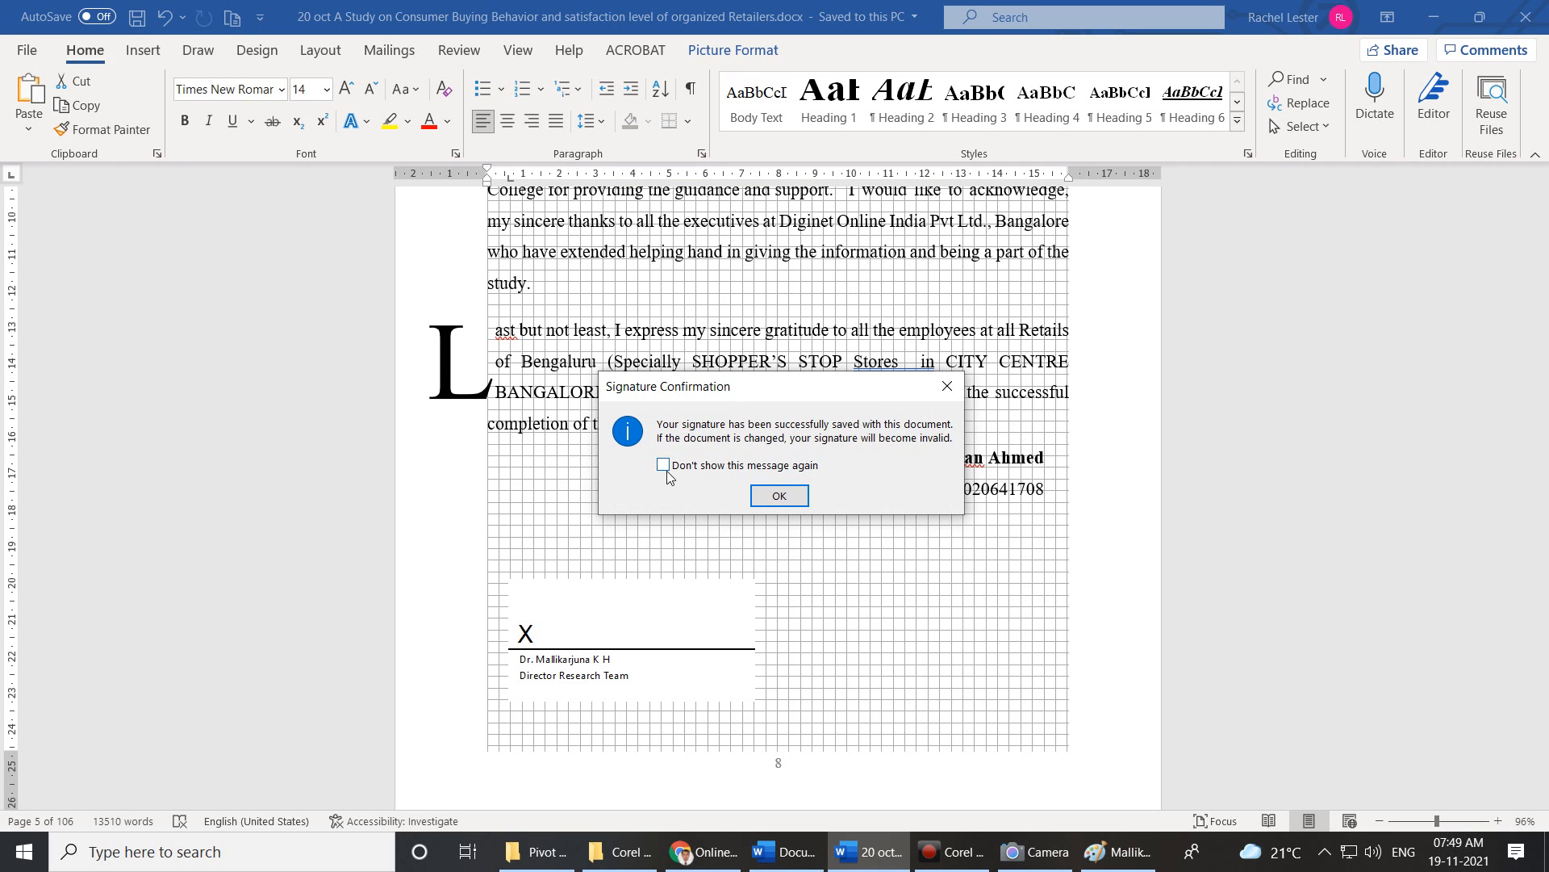
left_click(778, 495)
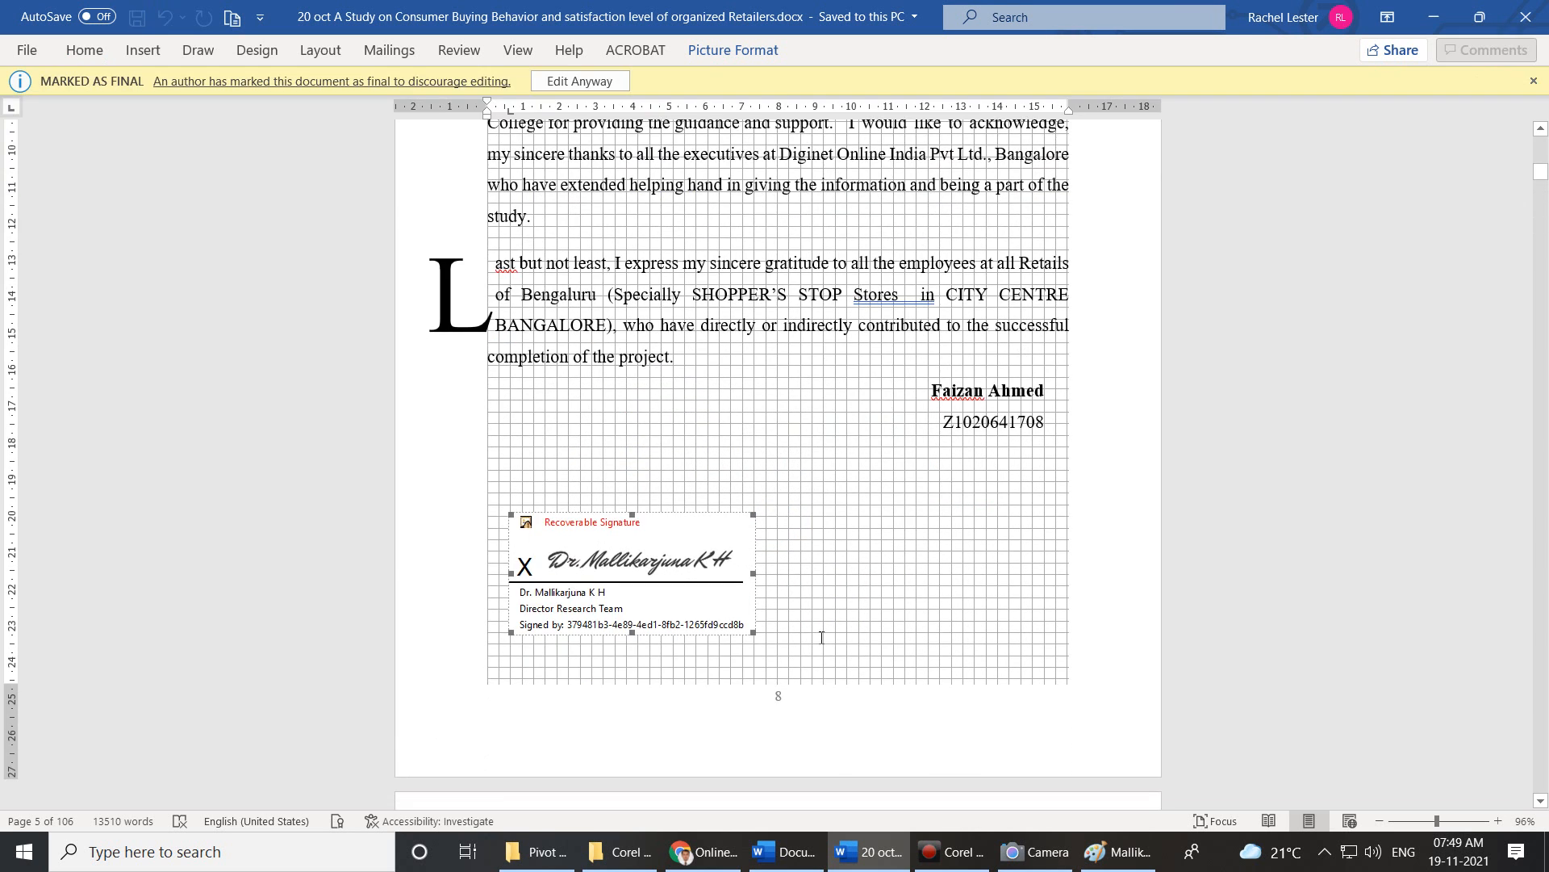
scroll(828, 649, "down", 5)
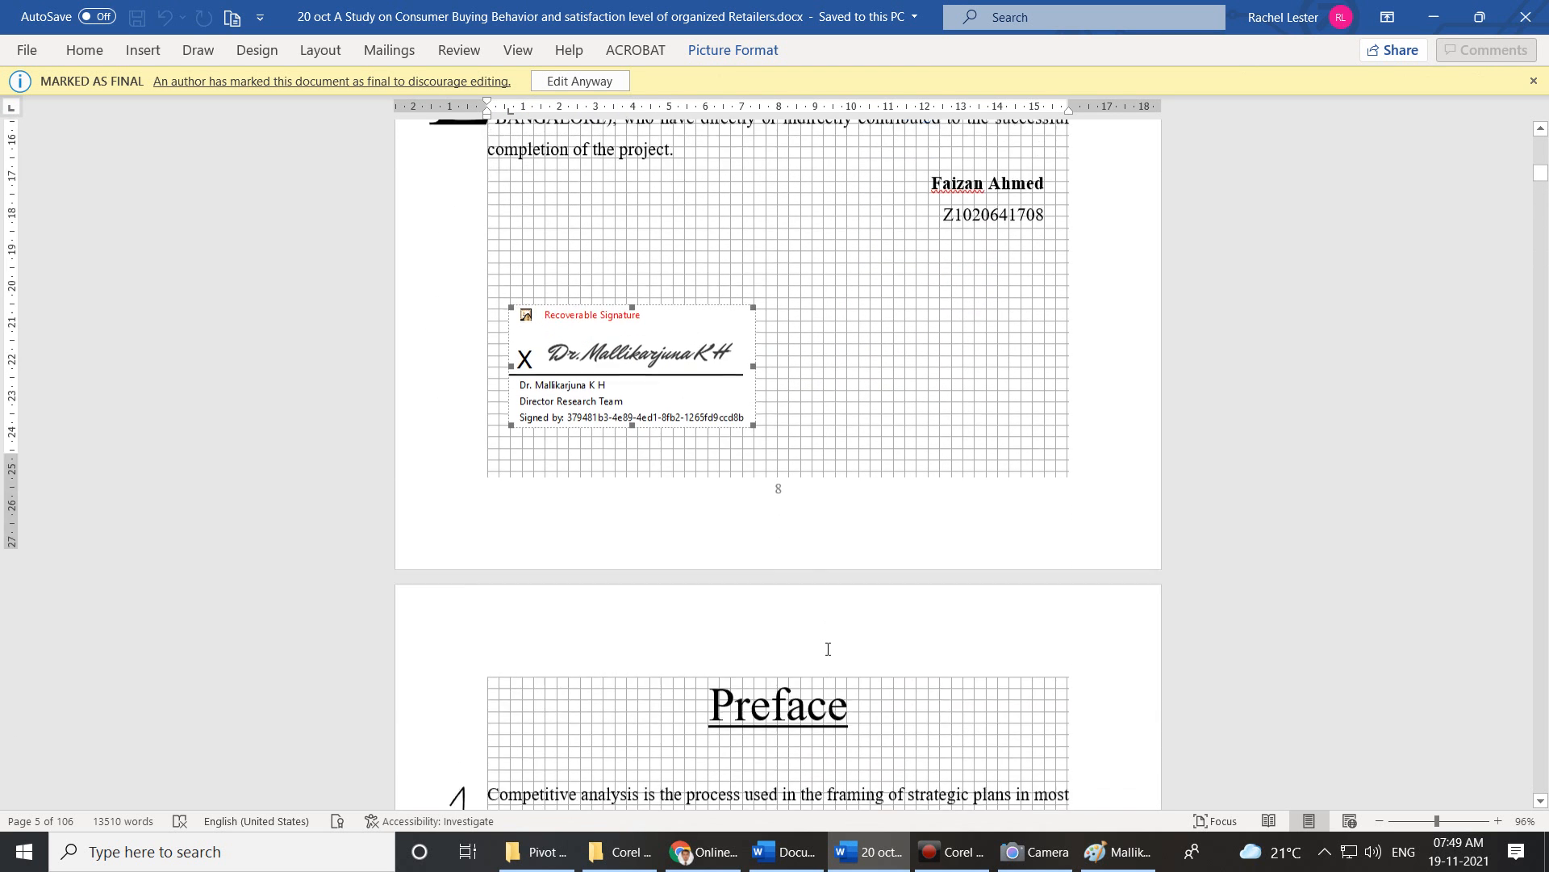
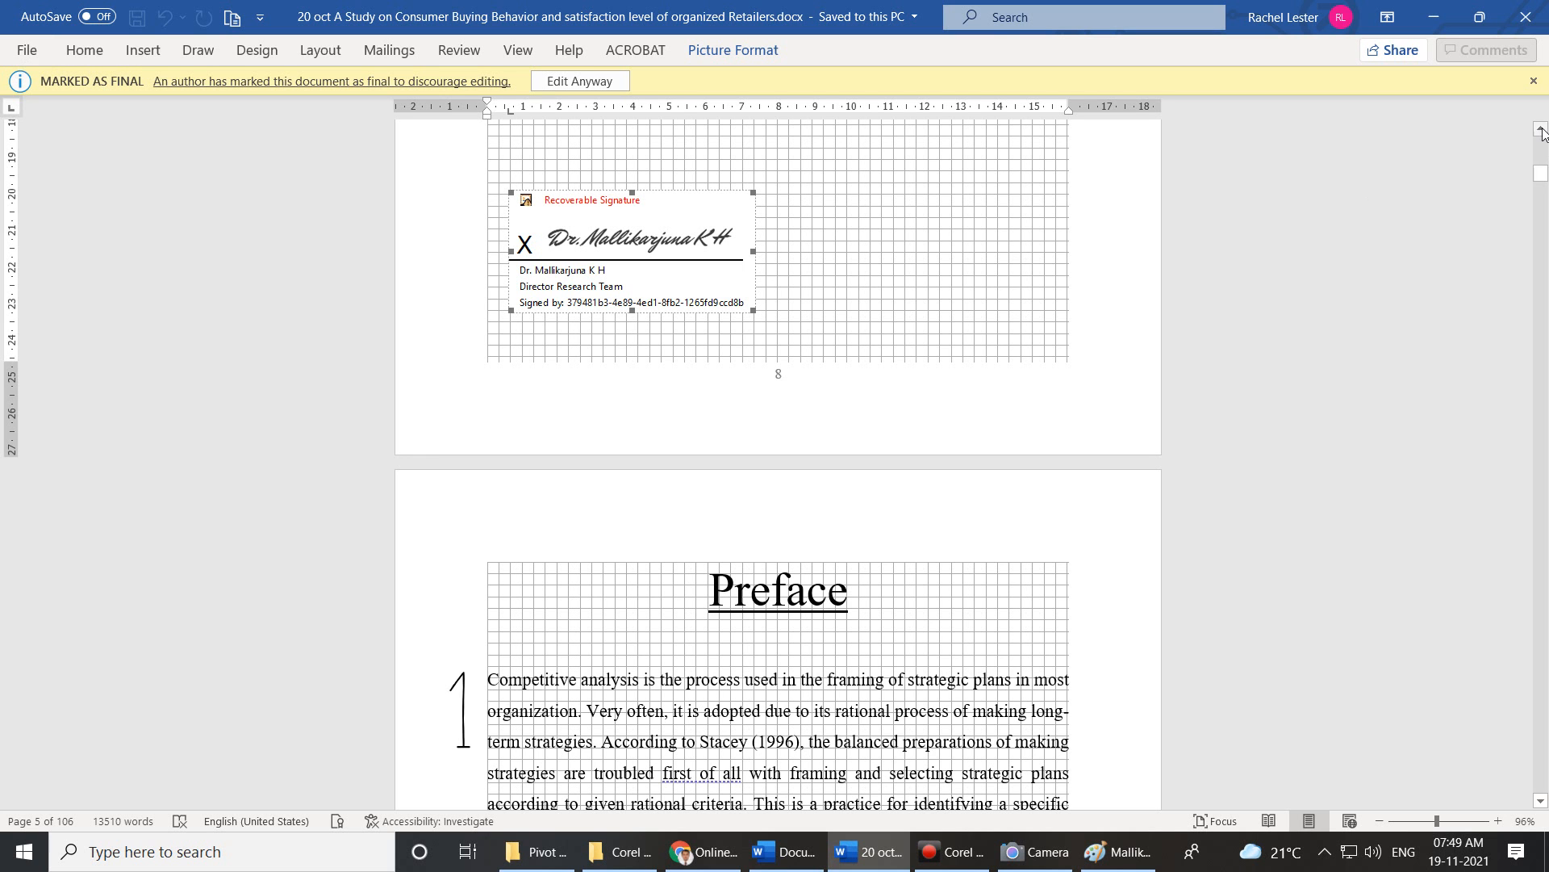
Close the Marked as Final notice and view the thesis in print preview.
left_click(1534, 80)
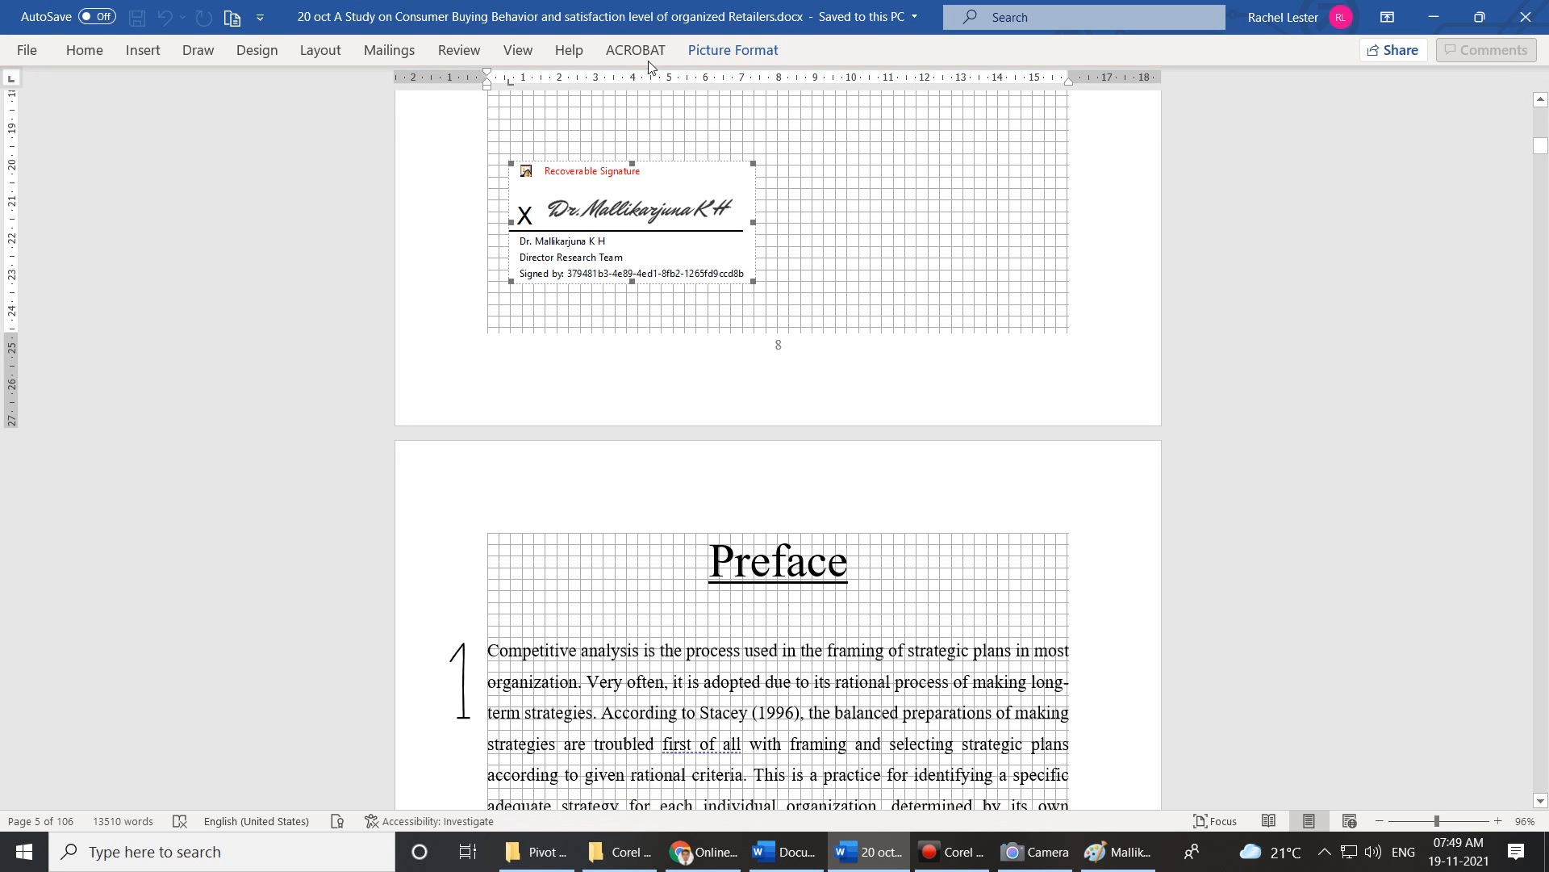
left_click(26, 49)
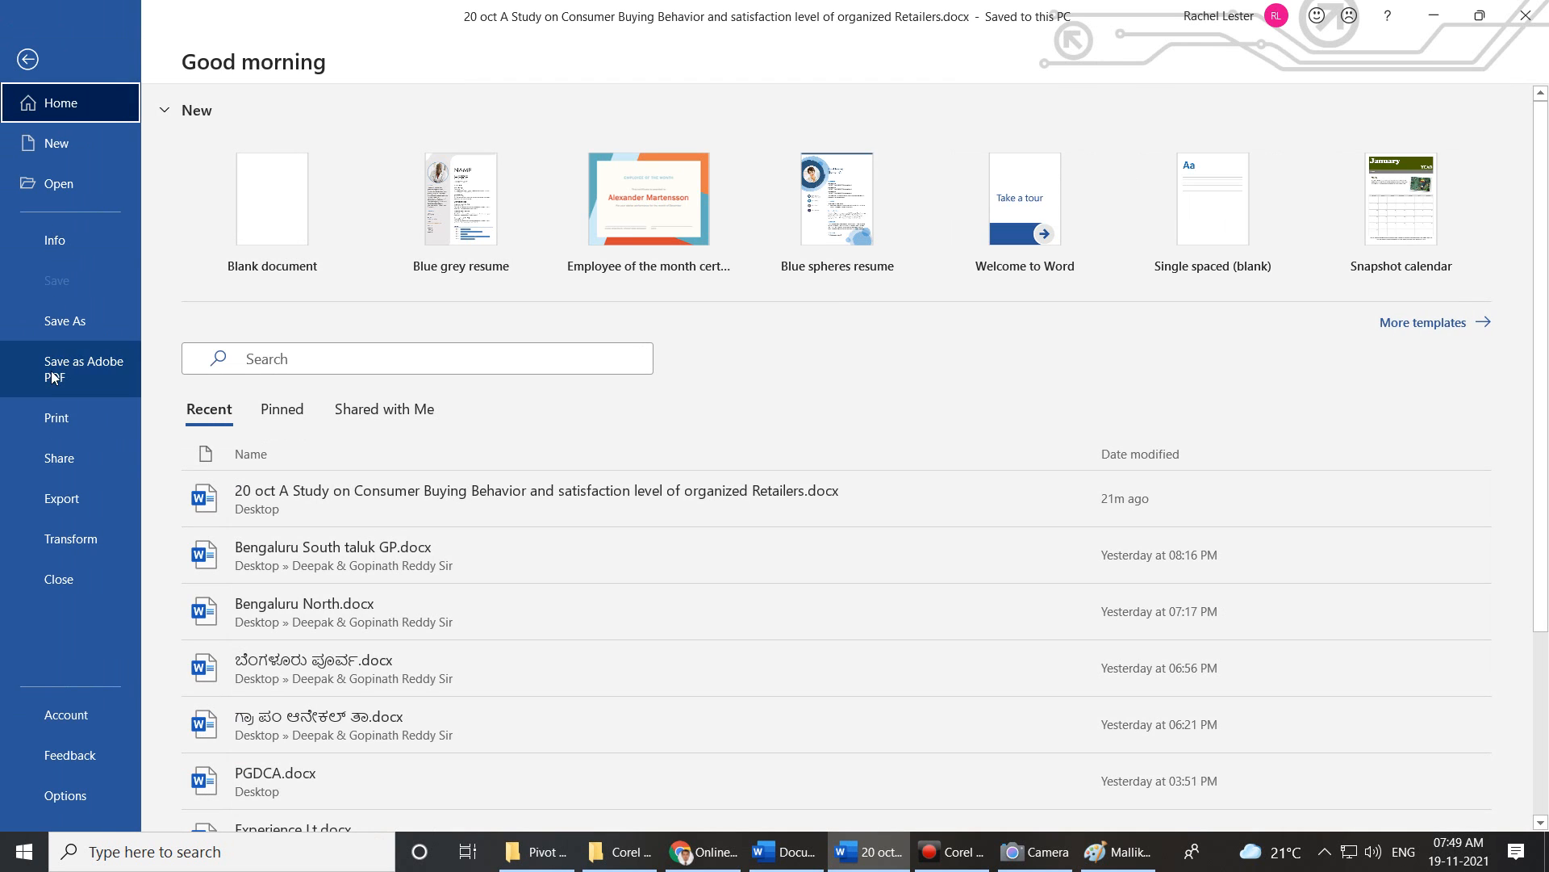
left_click(50, 417)
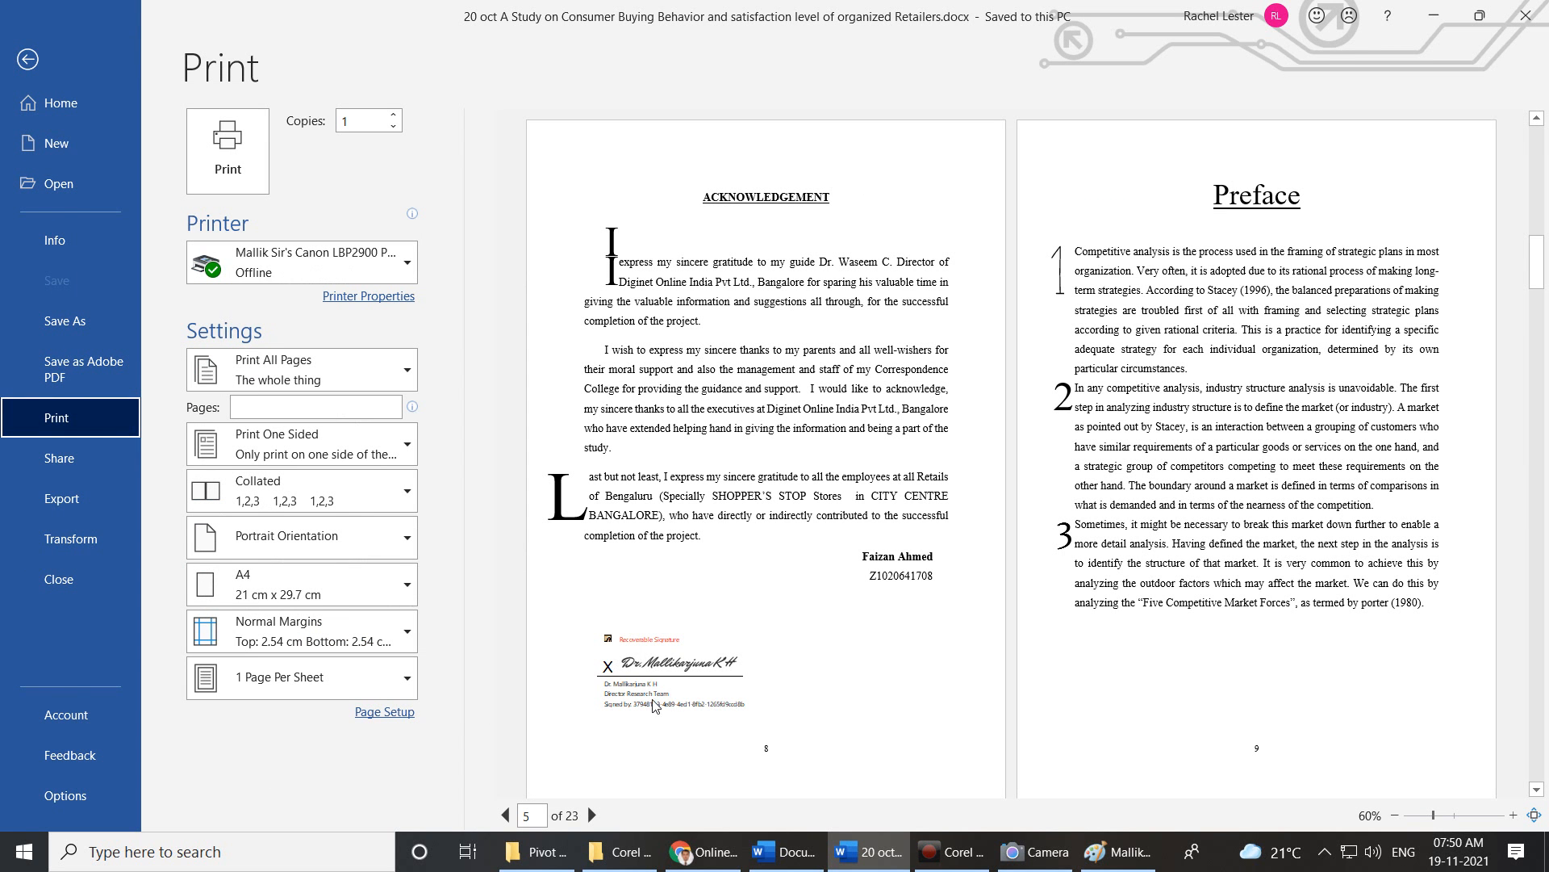
key("Escape")
scroll(726, 284, "up", 5)
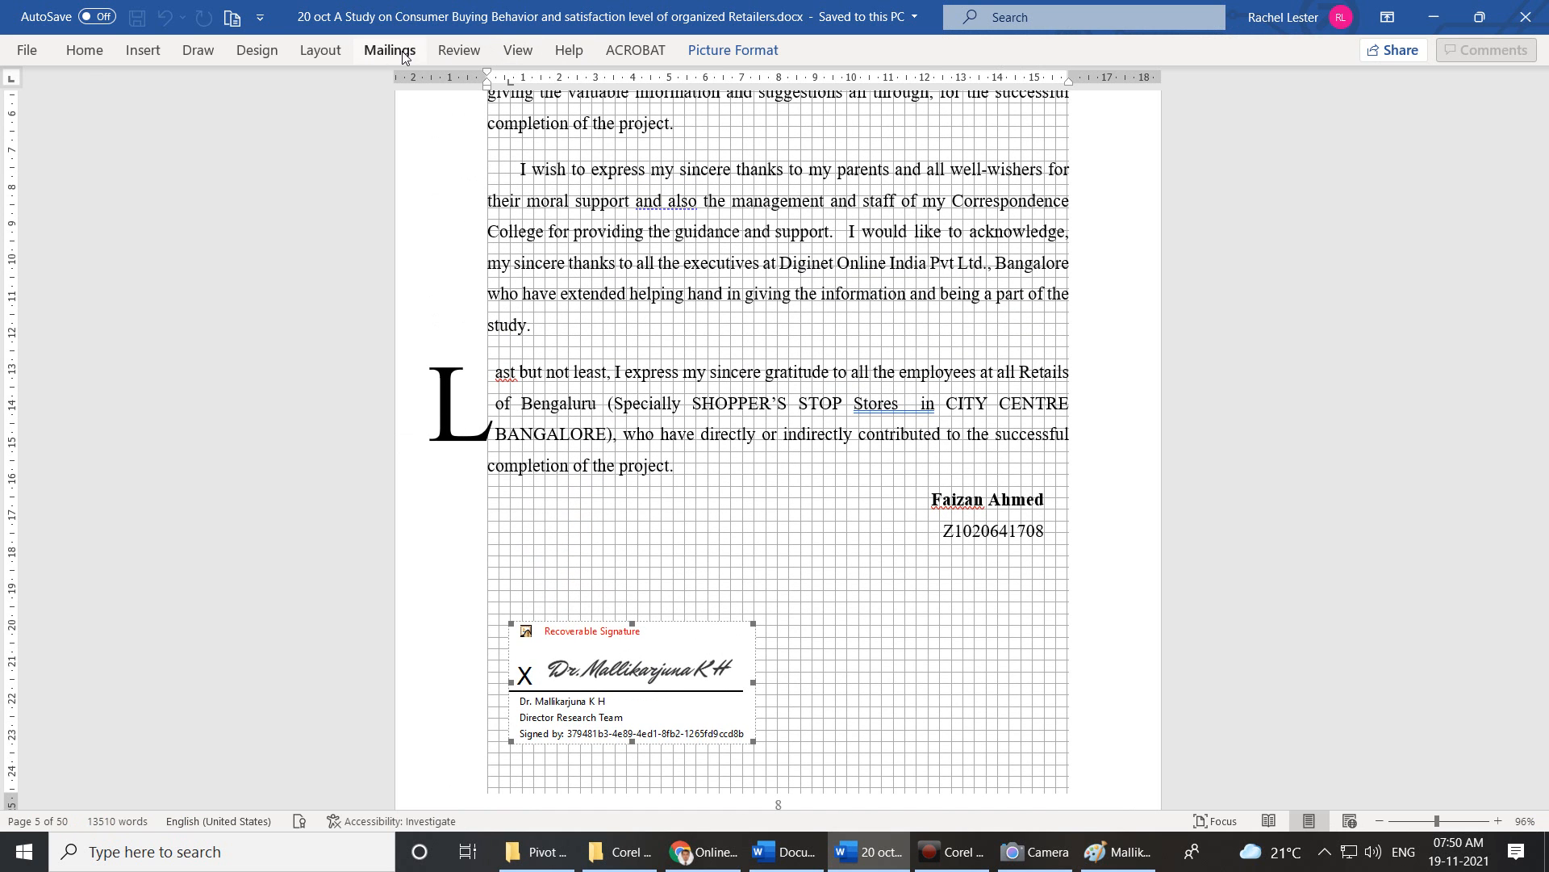
Pin the Insert ribbon open and select the text from 'sincere' to 'helping'.
left_click(107, 50)
left_click(127, 51)
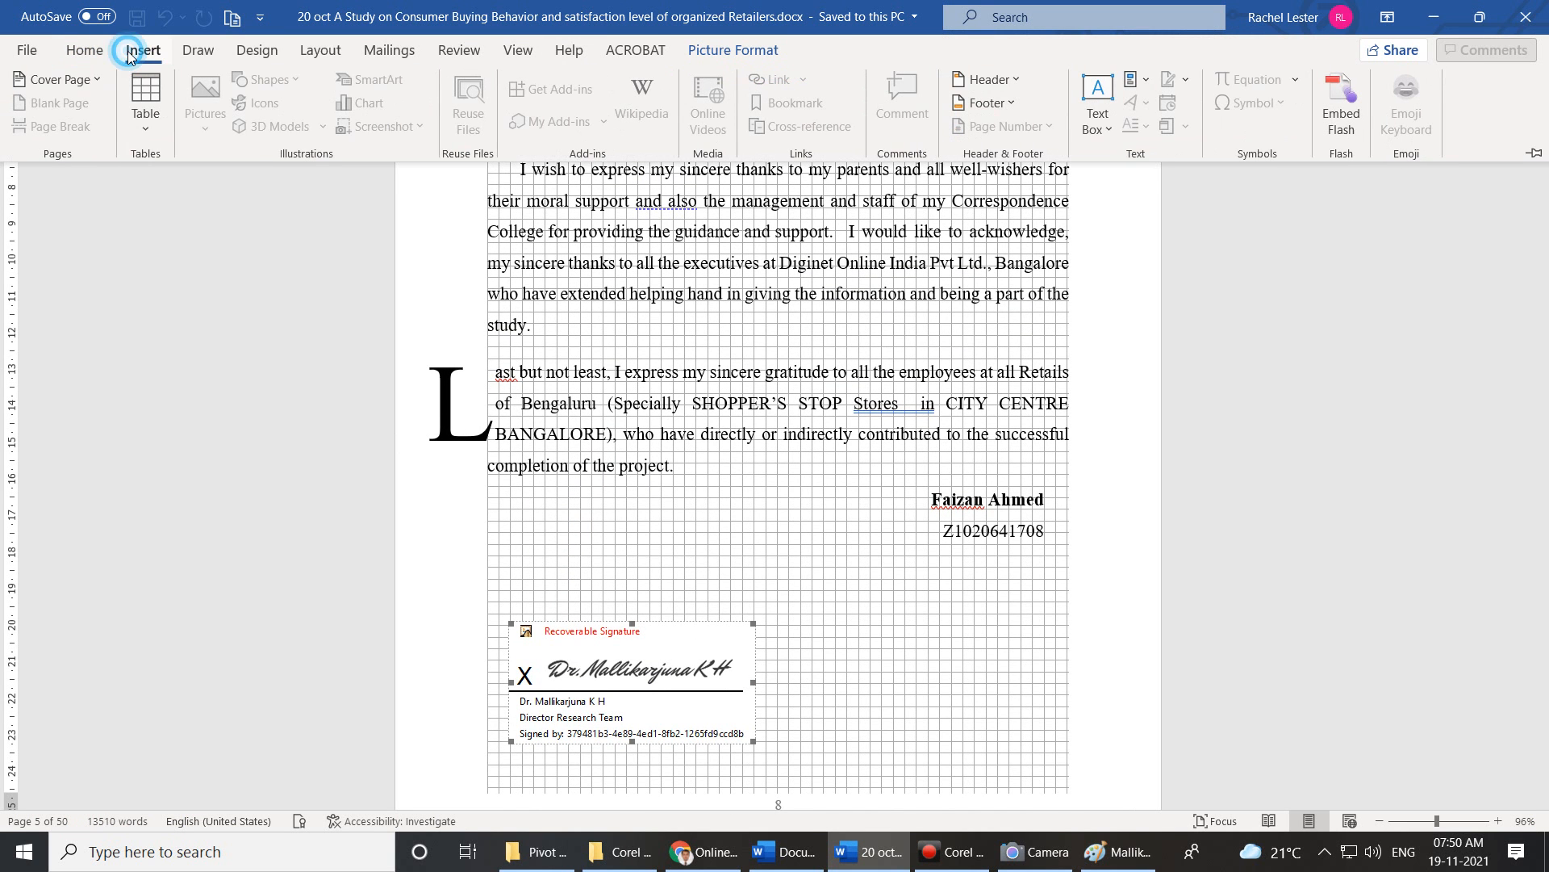
left_click(127, 51)
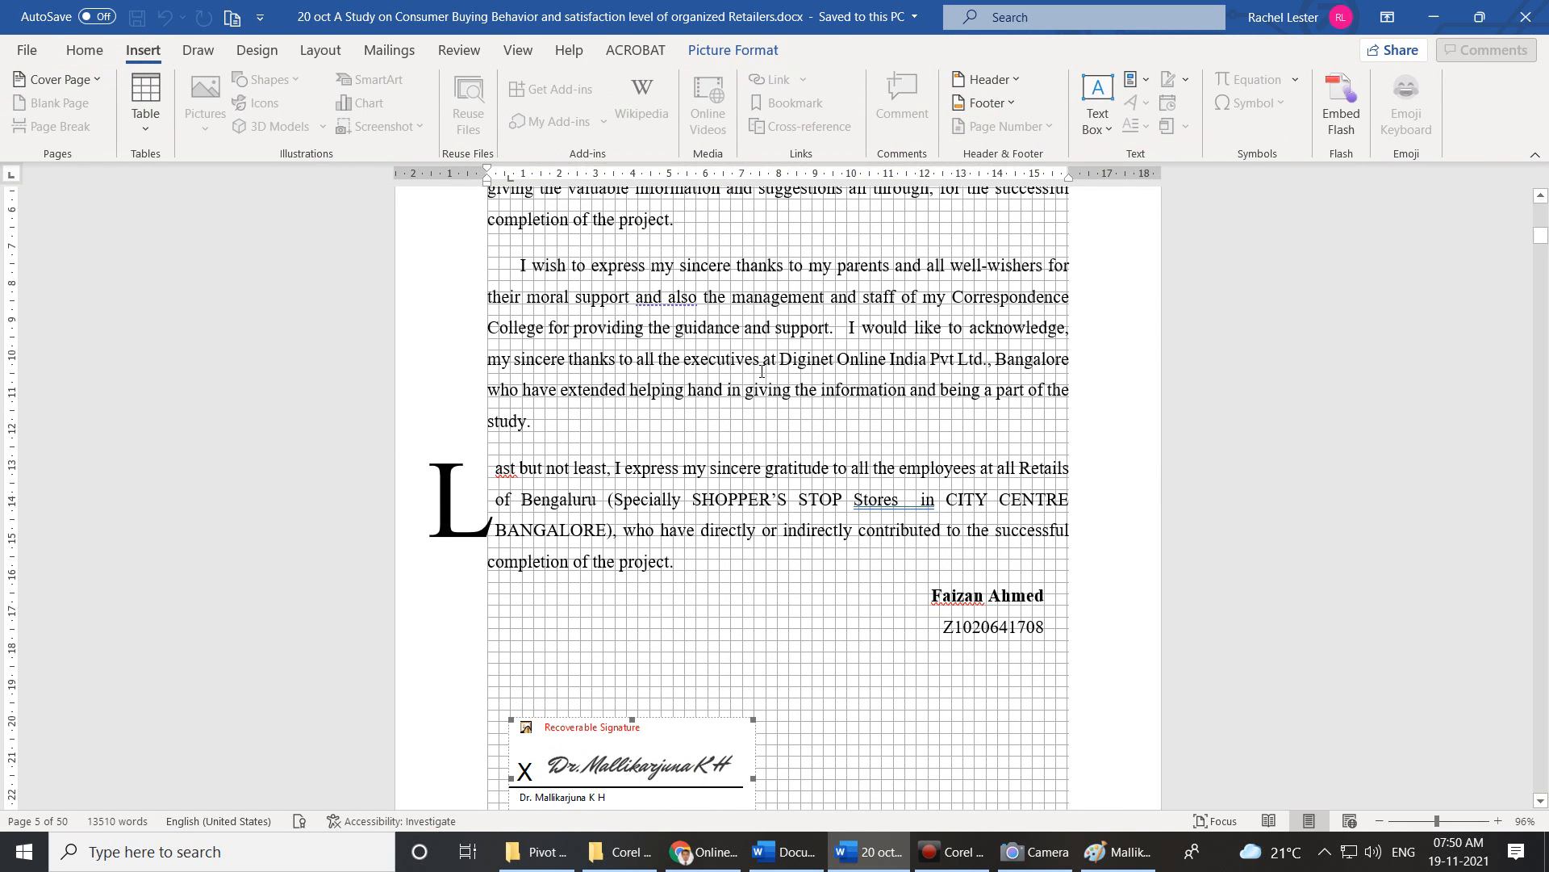
left_click_drag(514, 358, 688, 389)
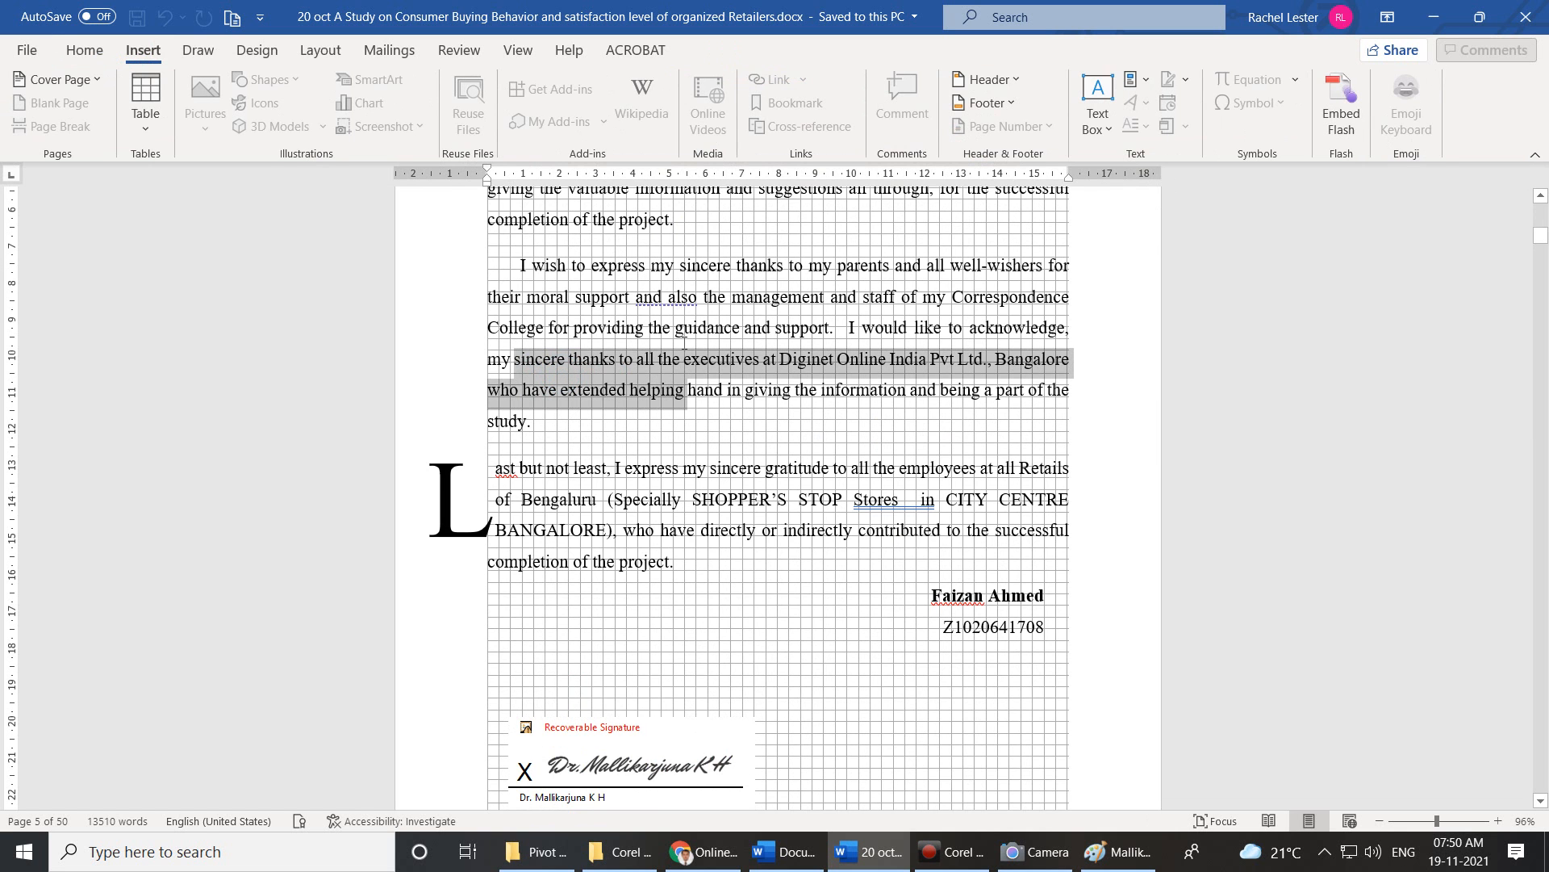
scroll(702, 491, "down", 2)
scroll(703, 491, "down", 2)
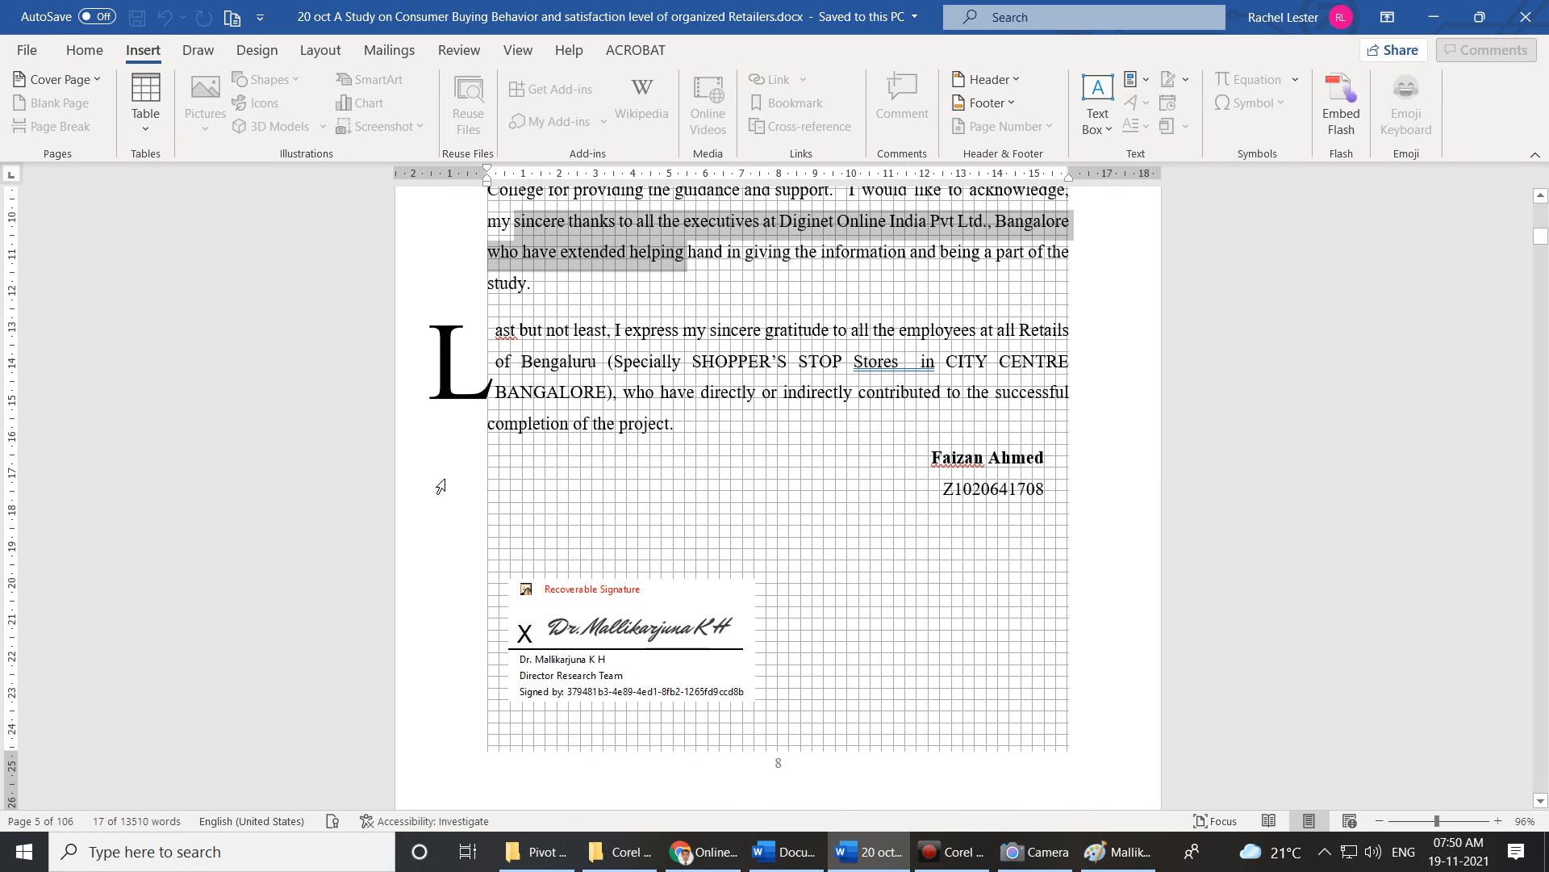
View the signature block's details, then select and deselect the word 'contributed'.
left_click(578, 588)
double_click(577, 589)
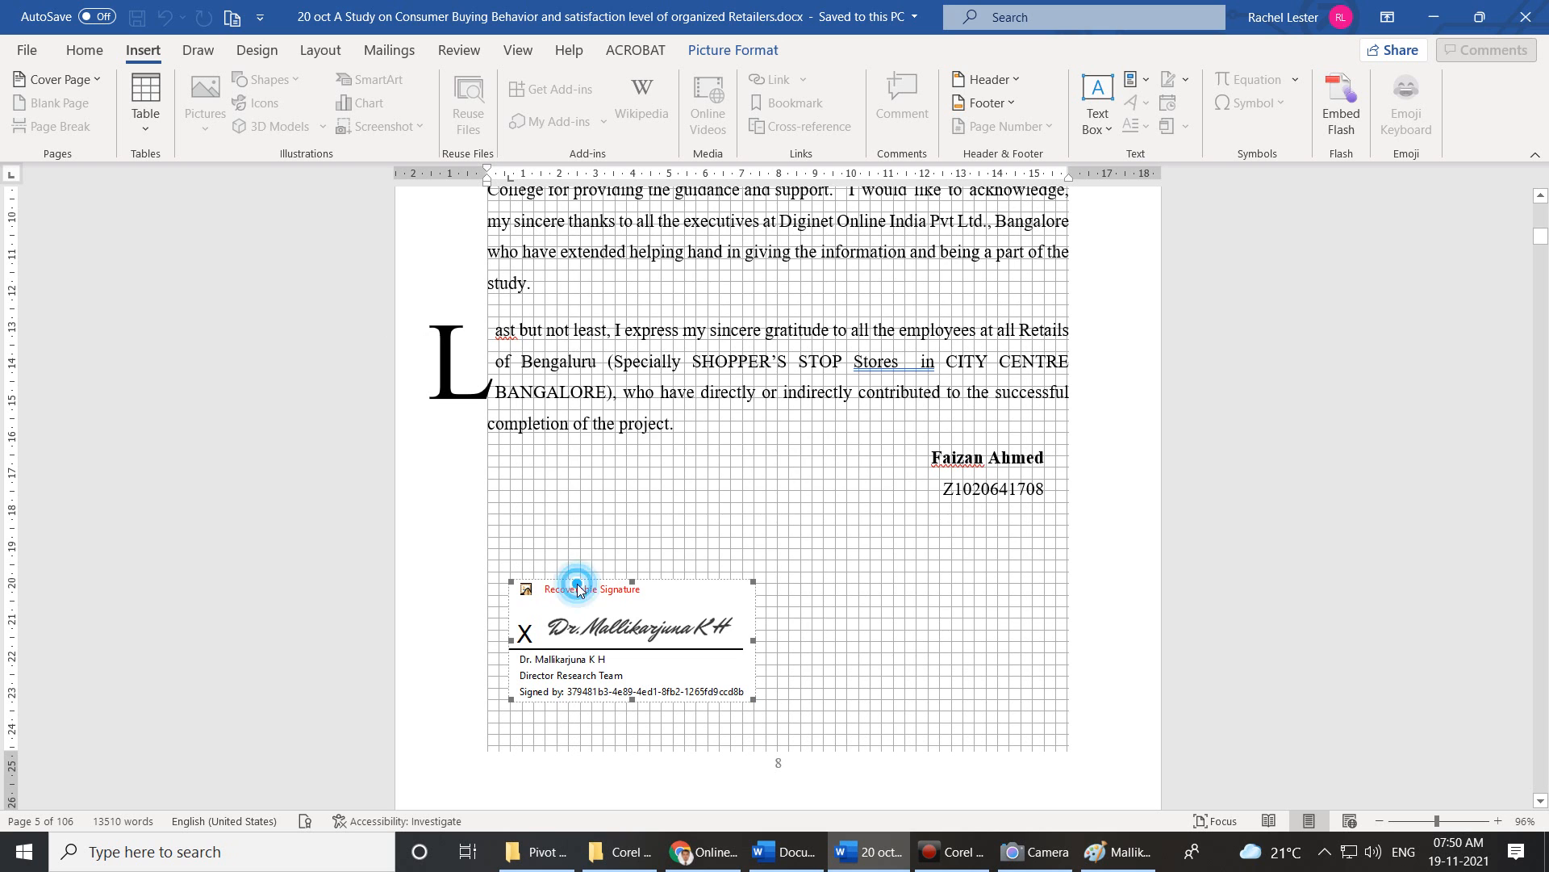
left_click(940, 601)
double_click(882, 394)
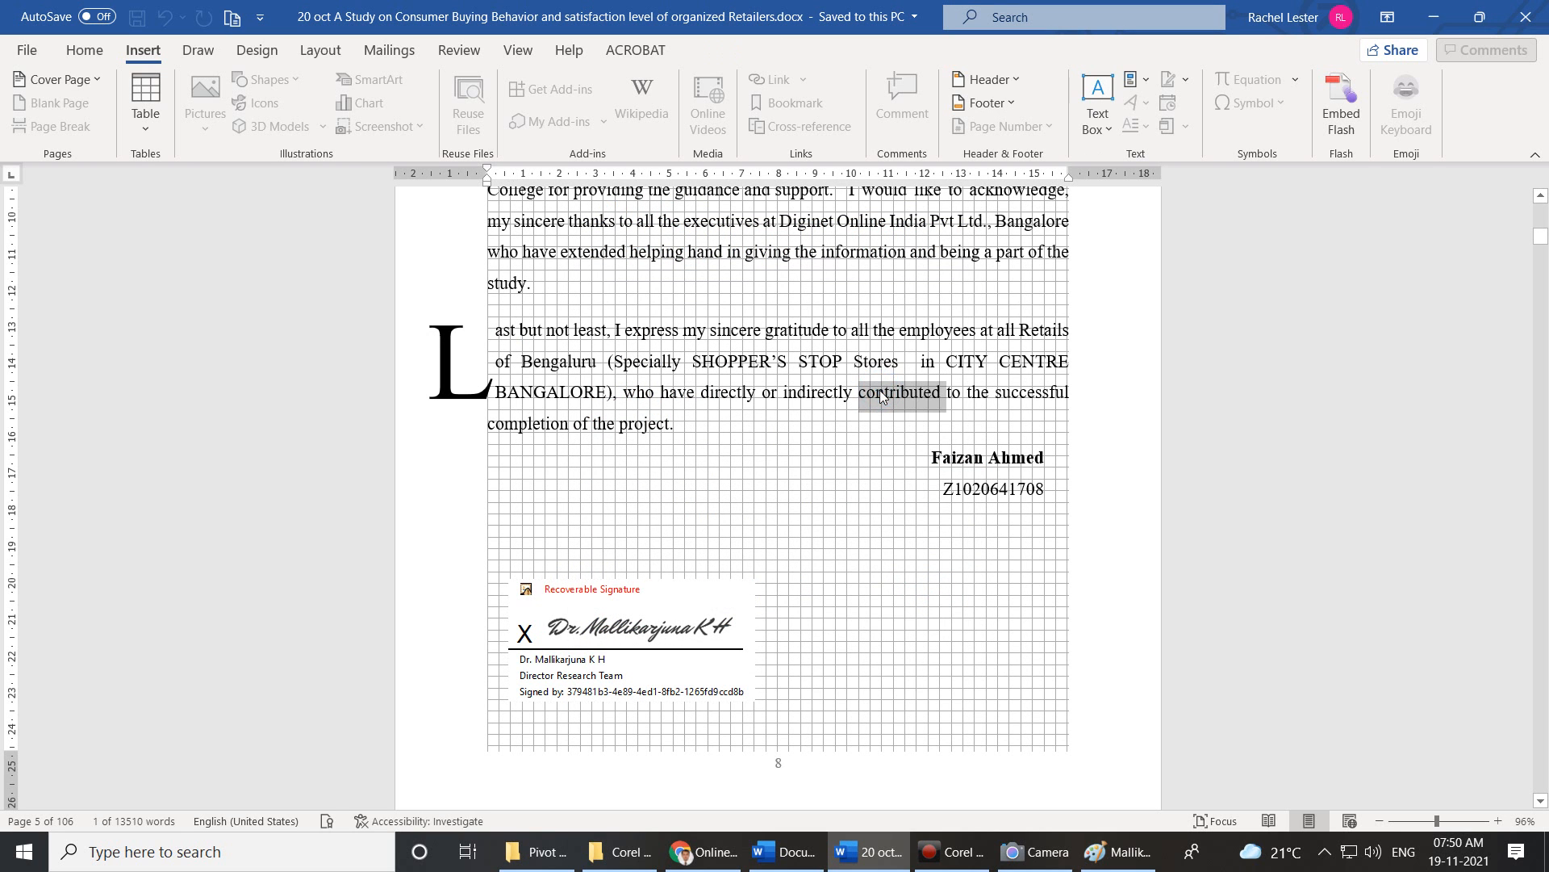
left_click(869, 315)
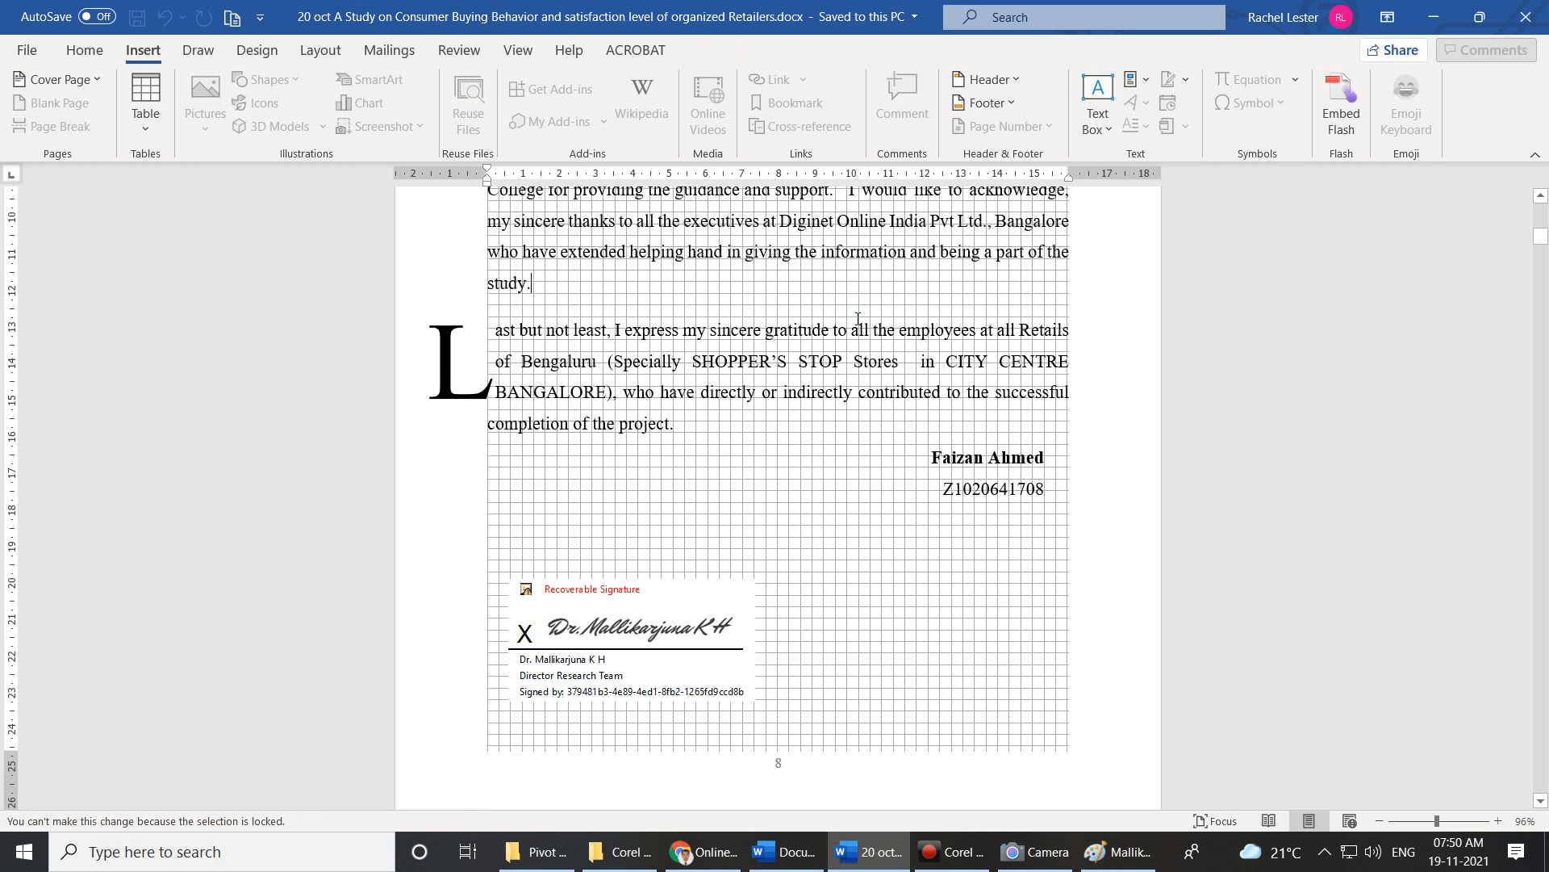
scroll(869, 317, "down", 1)
scroll(870, 317, "down", 13)
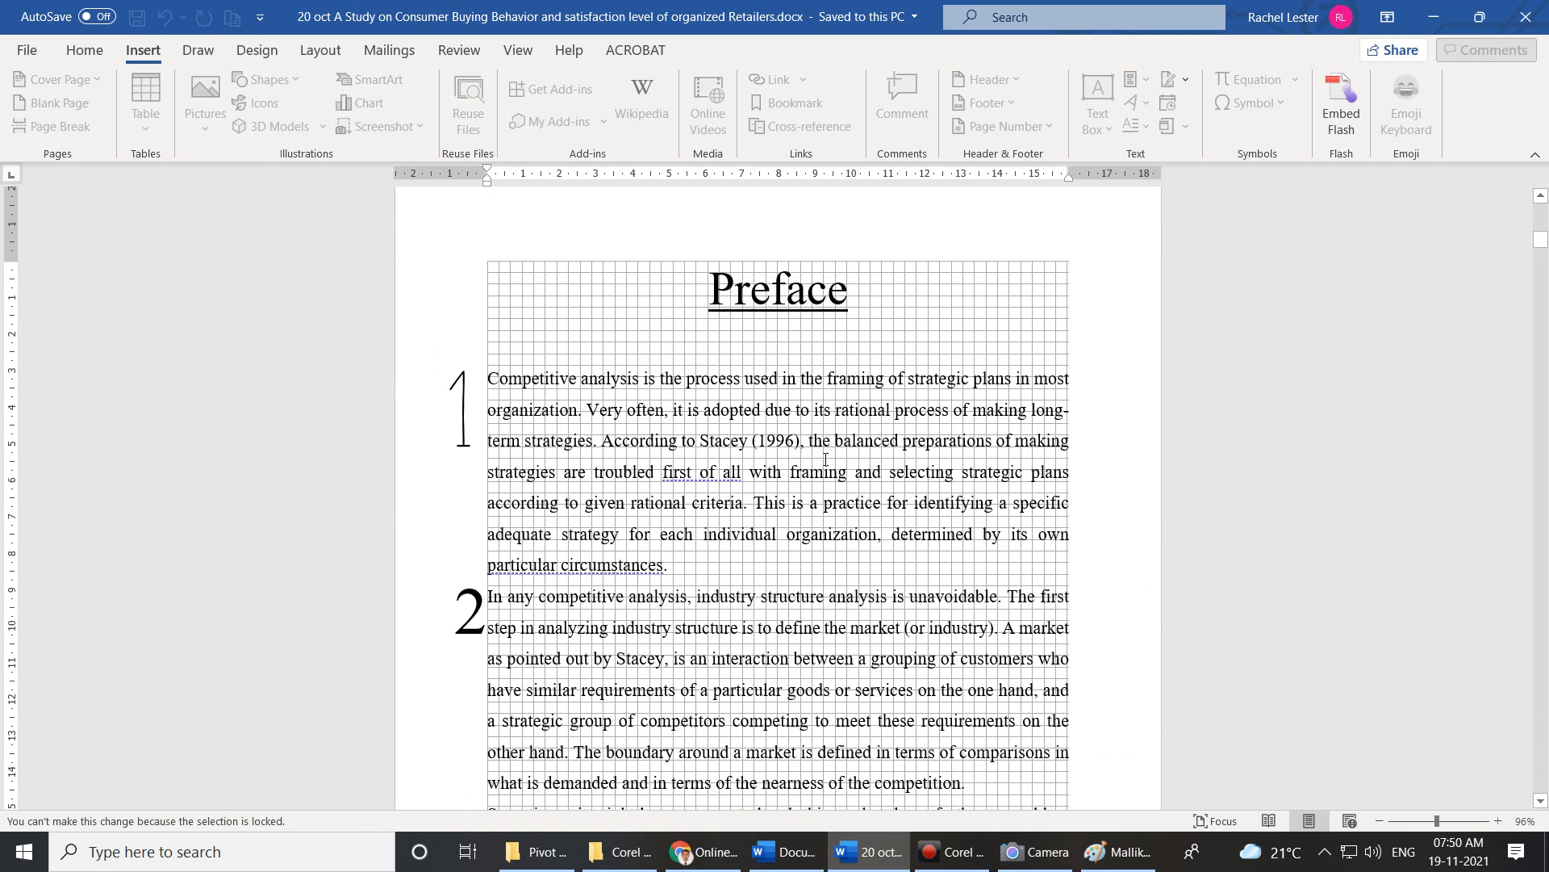
Check the Bengaluru South taluk GP.docx entry on the File screen and return to the thesis.
left_click(31, 53)
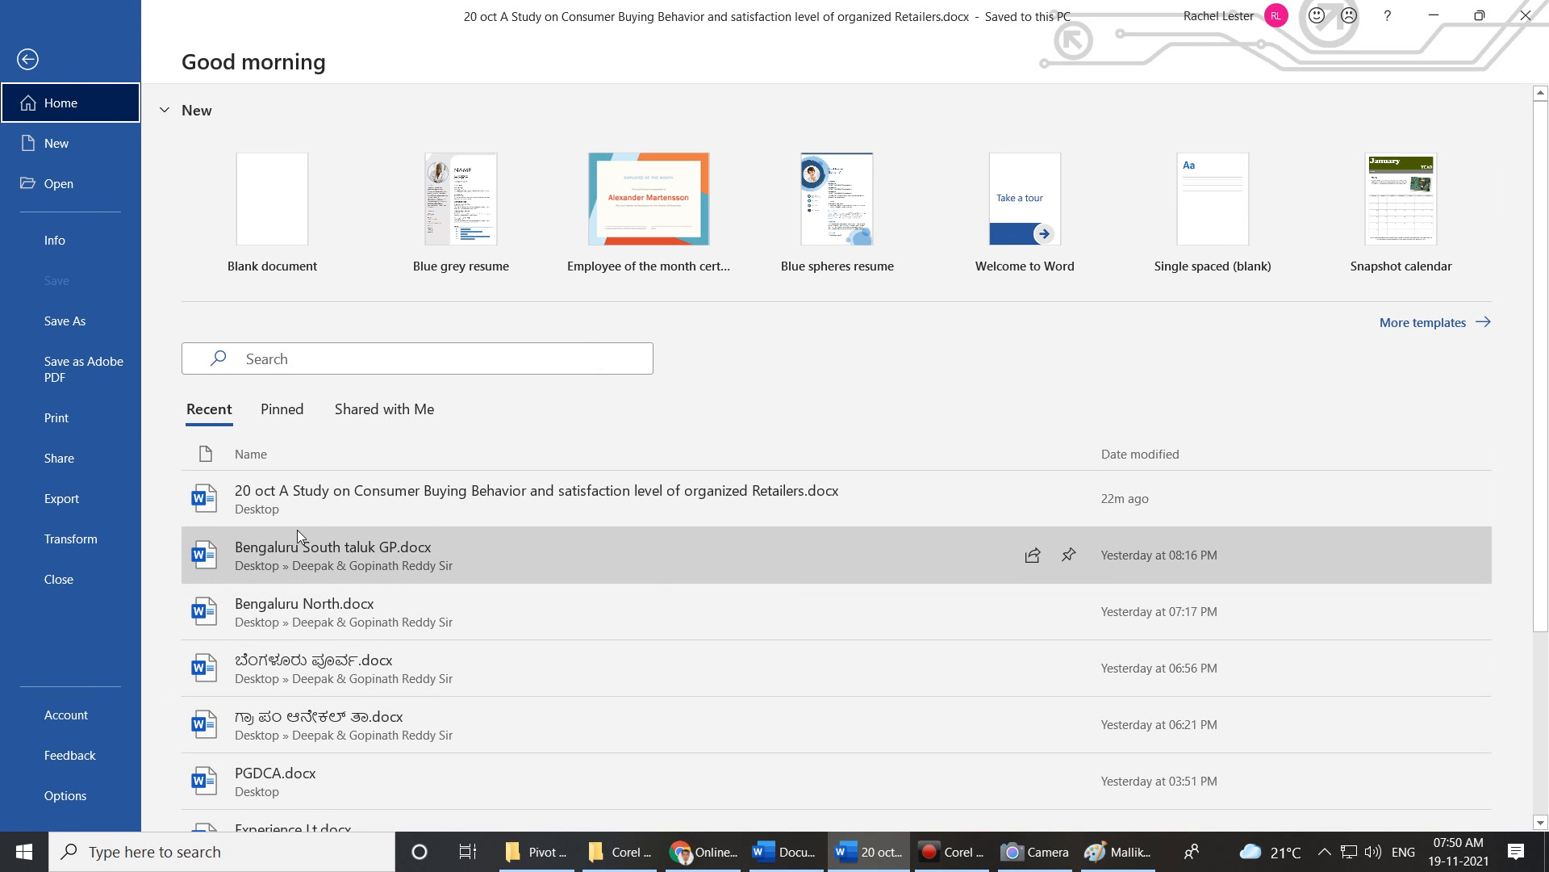
left_click(297, 559)
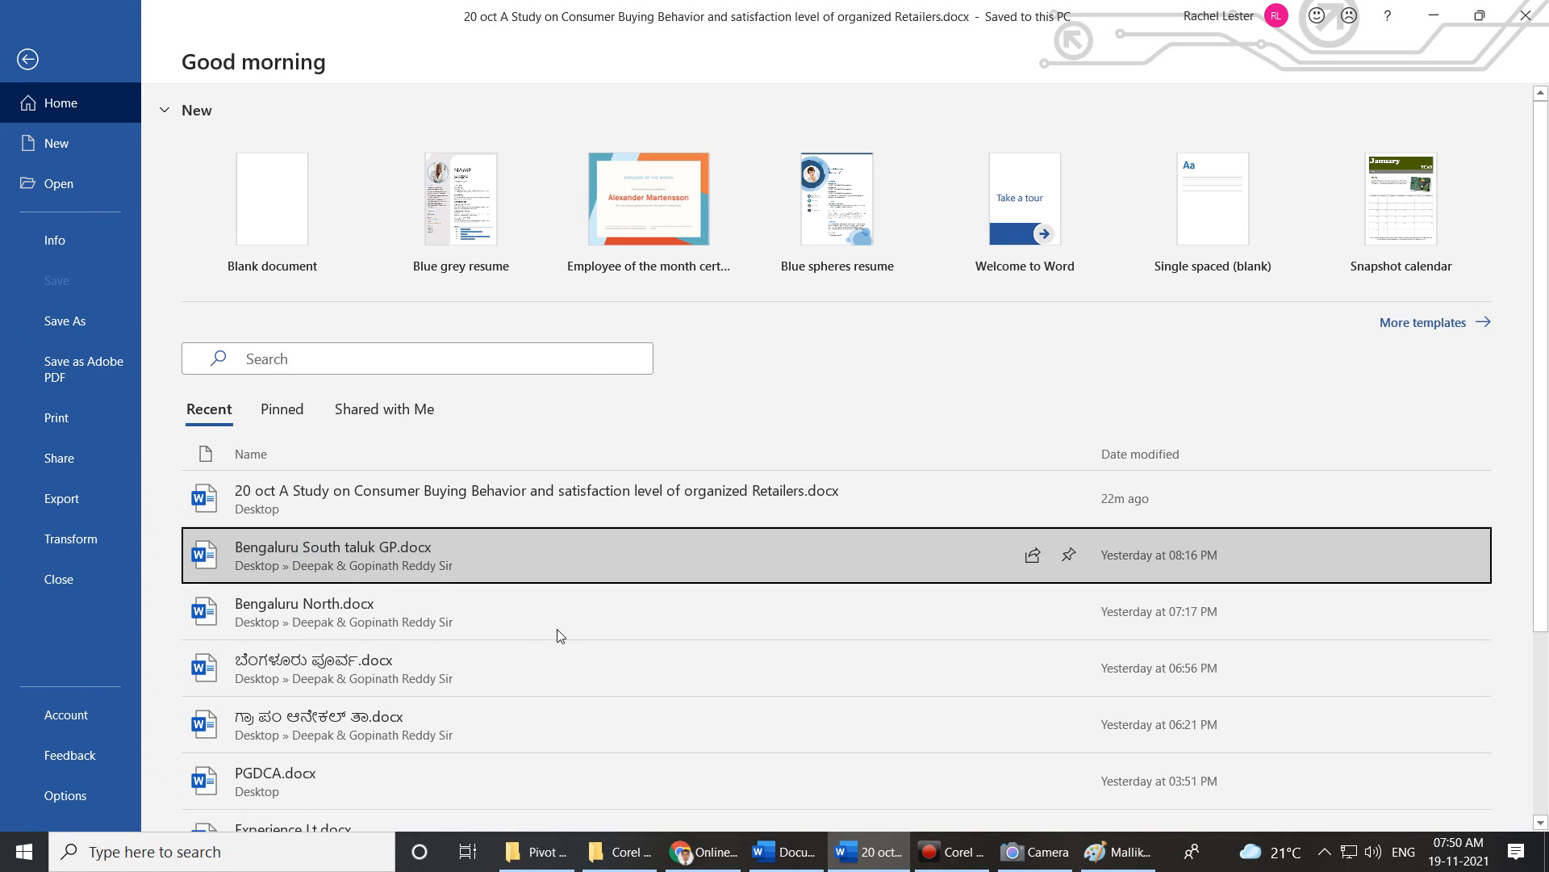
left_click(410, 514)
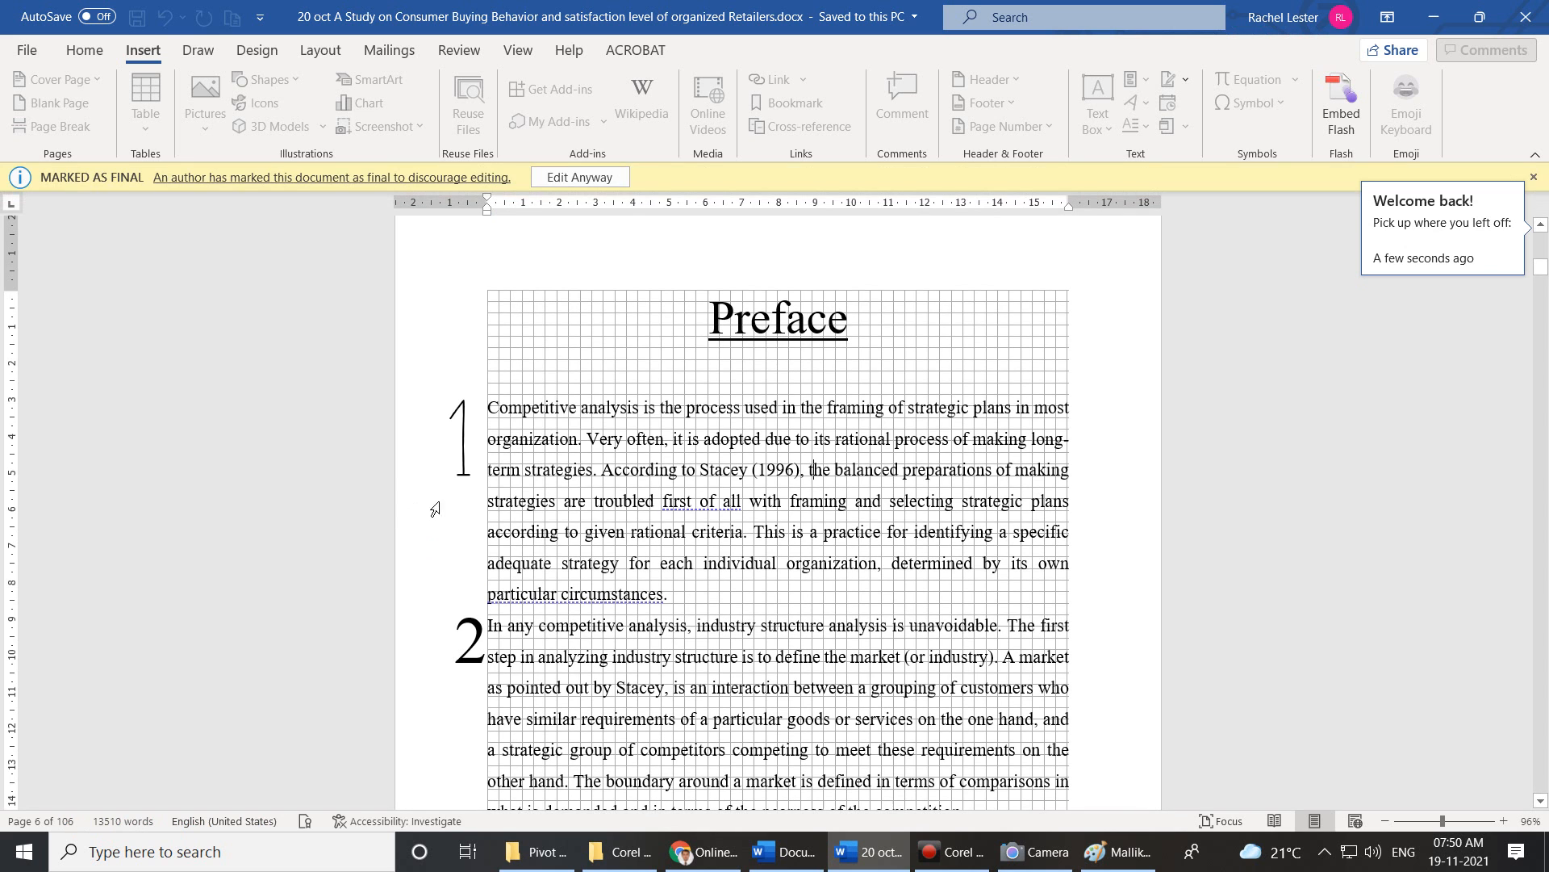
Edit the document anyway, confirming removal of its digital signature.
left_click(600, 178)
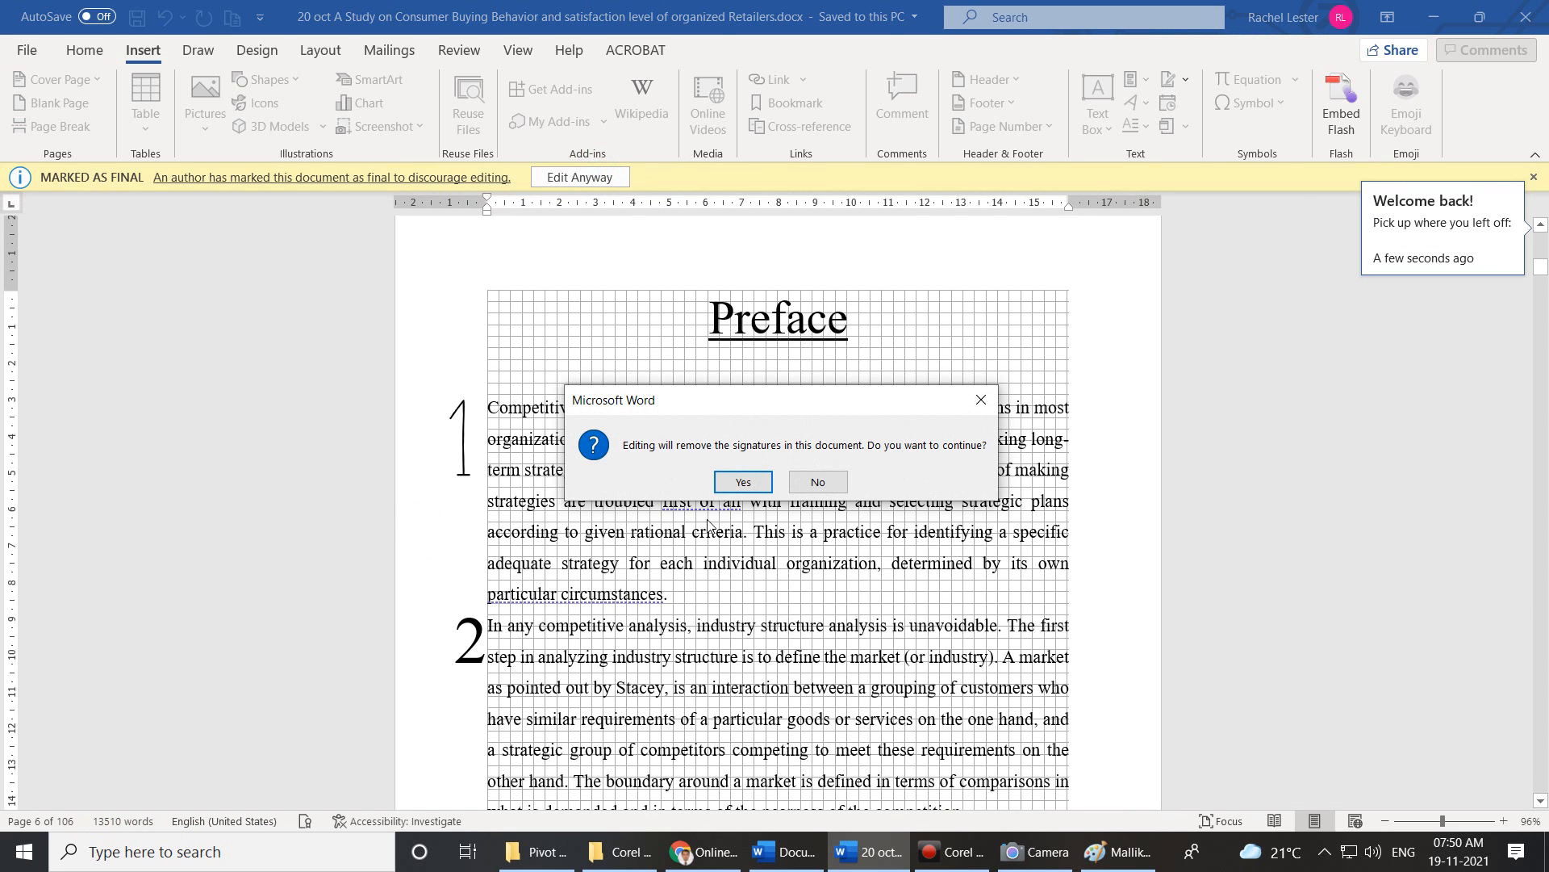
left_click(738, 483)
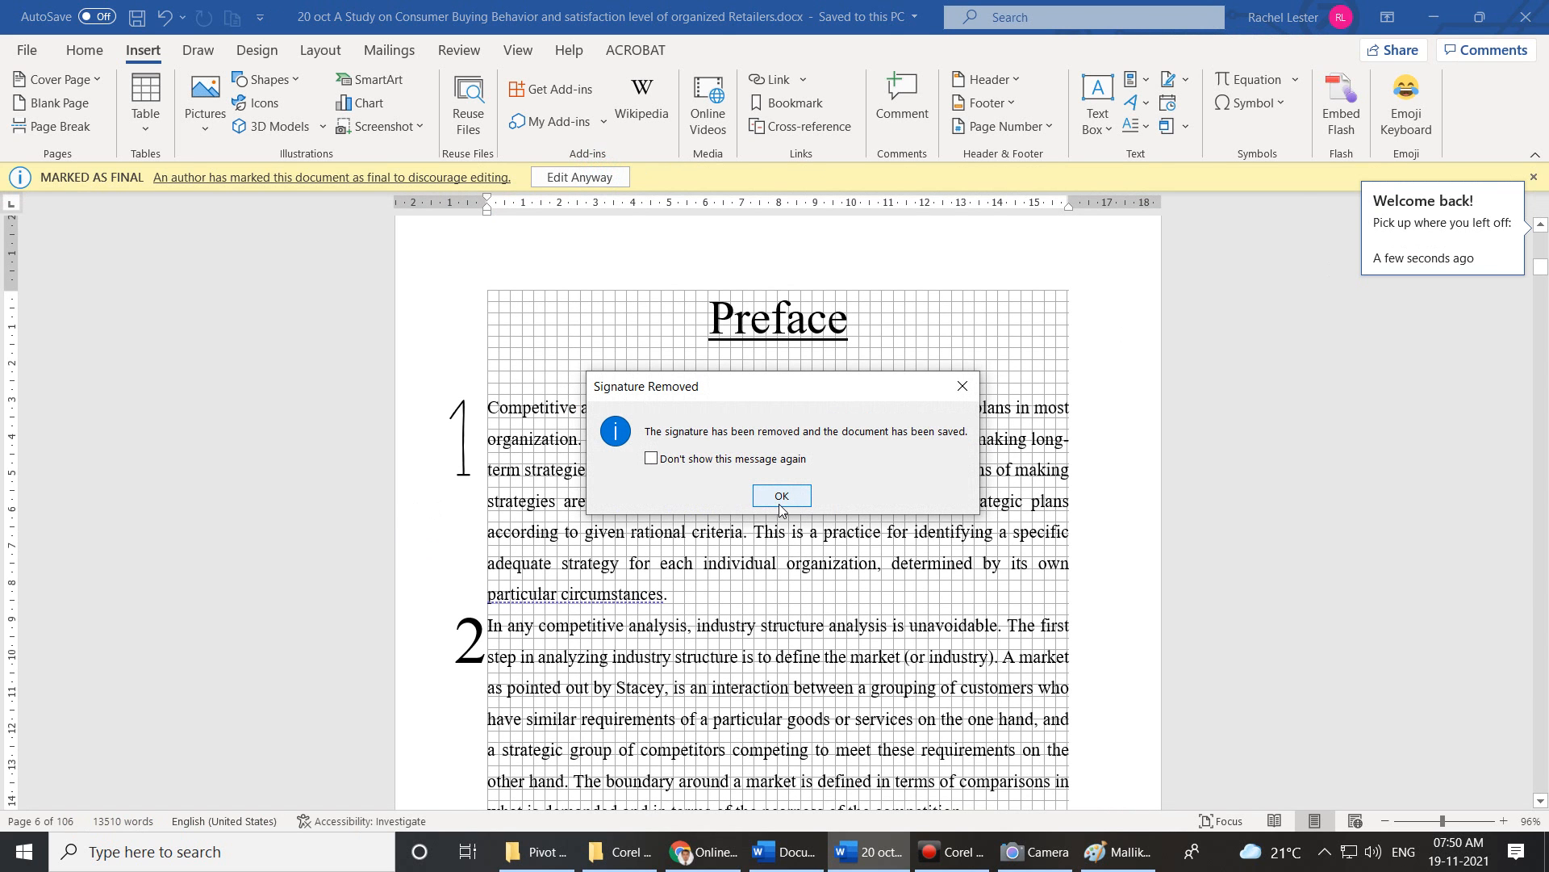
left_click(781, 494)
scroll(788, 504, "down", 4)
scroll(787, 504, "down", 15)
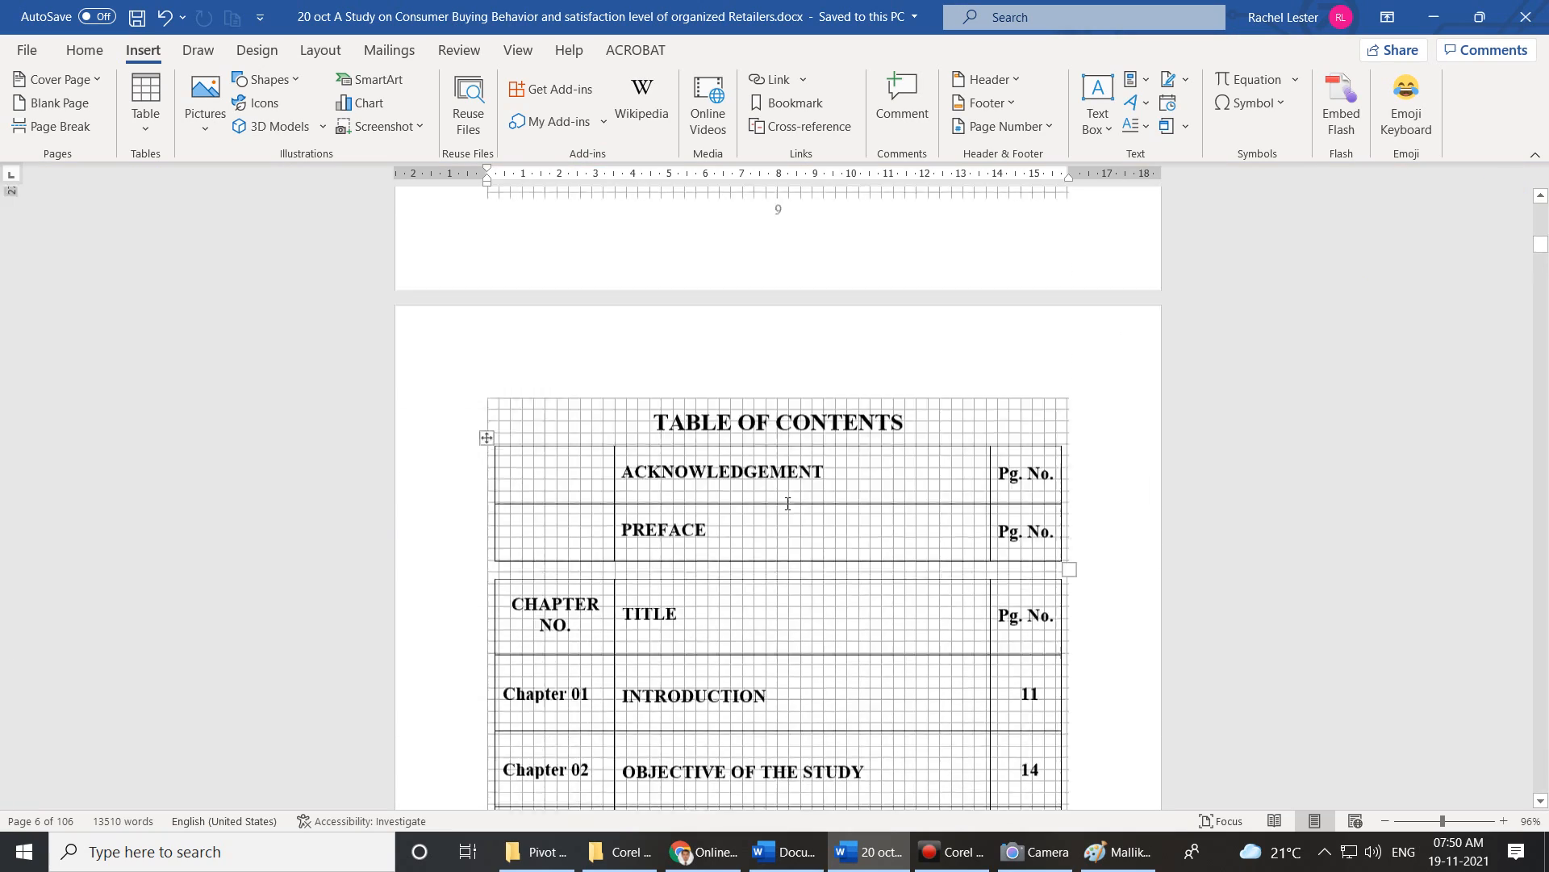
Scroll to the Chapter 01 page and preview the Drop Cap options without applying one.
scroll(781, 503, "down", 9)
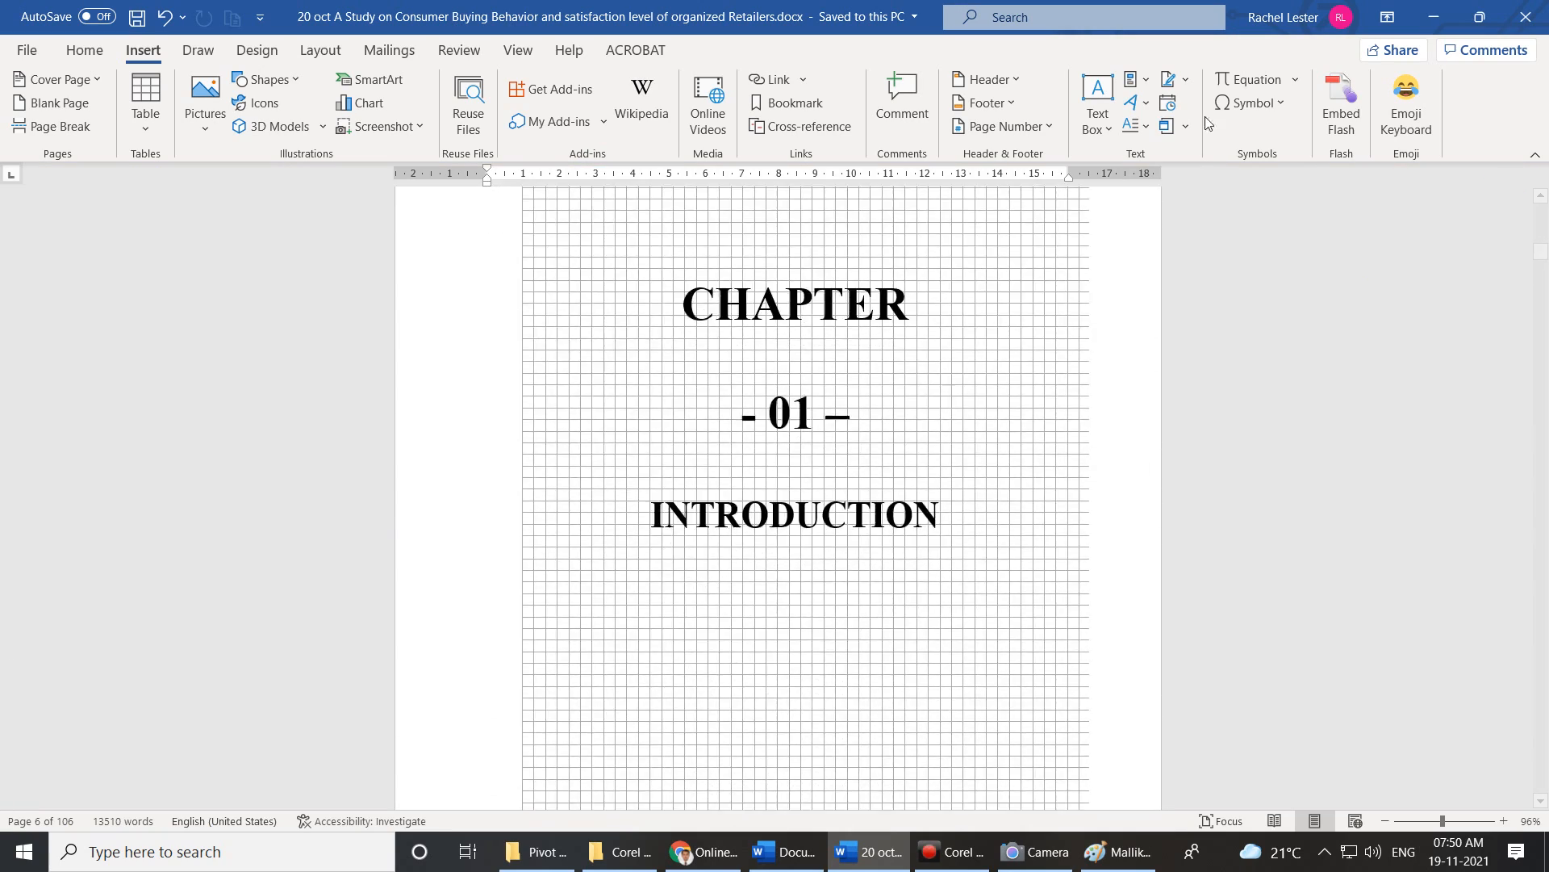
left_click(1143, 132)
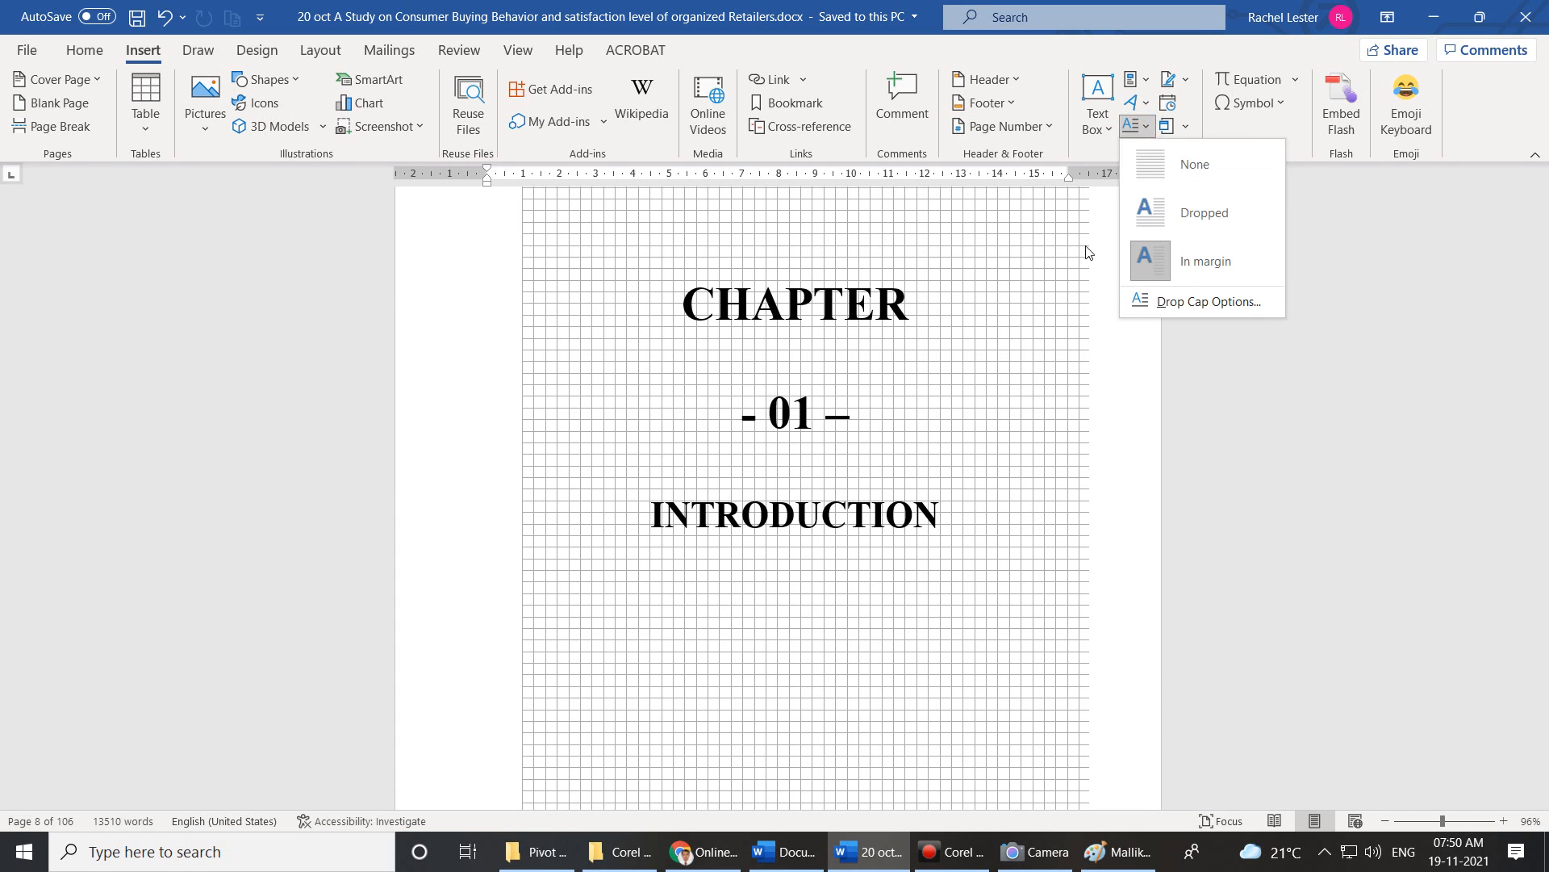
left_click(1041, 274)
Explore the Signature Line menu, cancel the Office signature setup, and reopen the menu.
left_click(1187, 82)
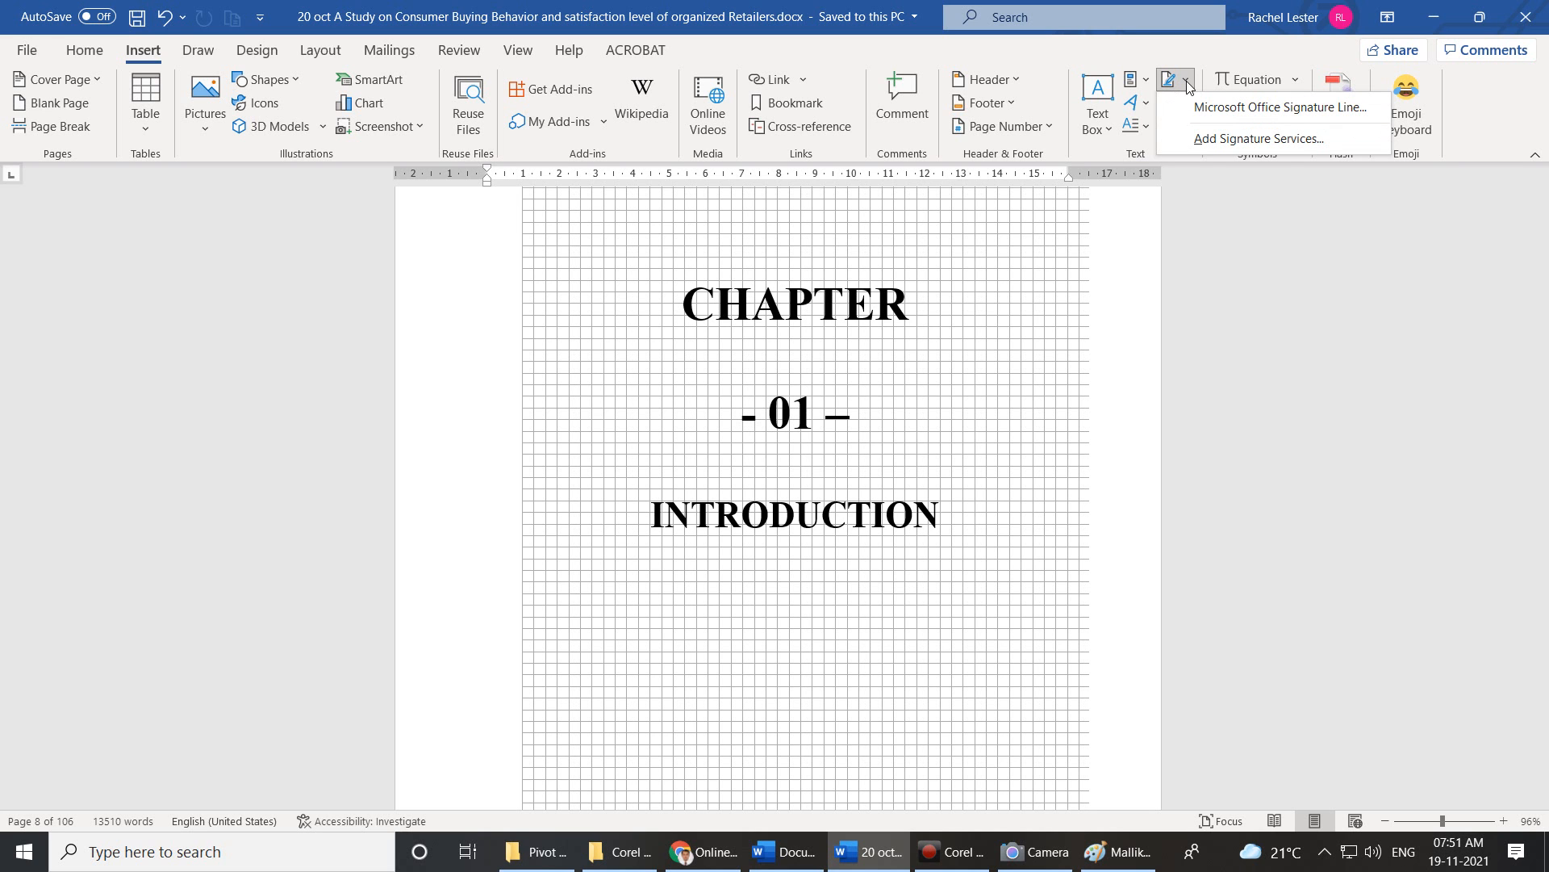
left_click(1255, 295)
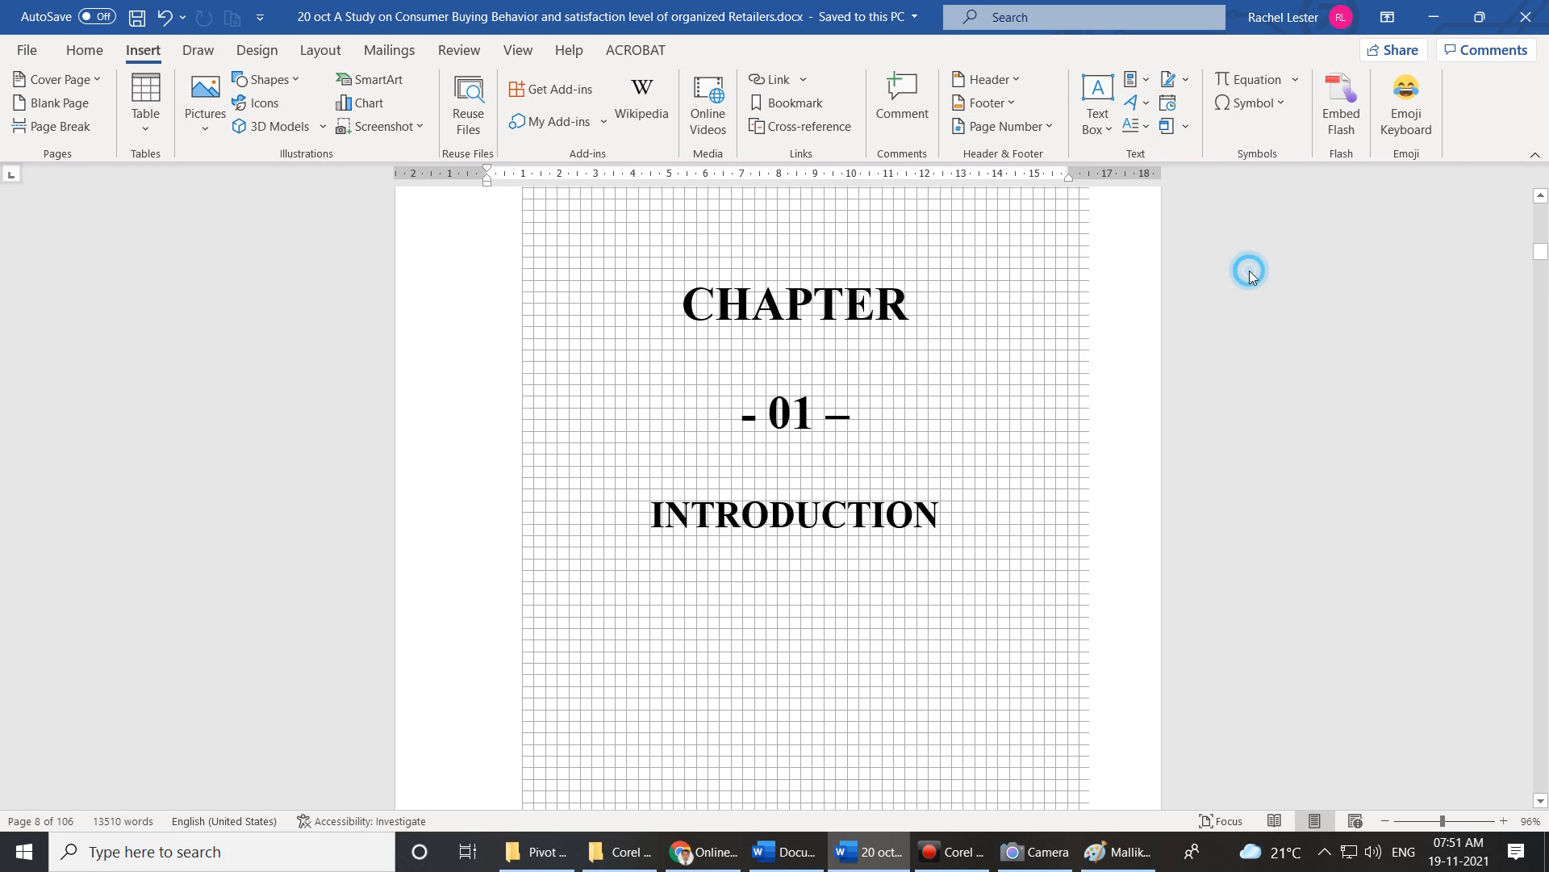
left_click(1183, 80)
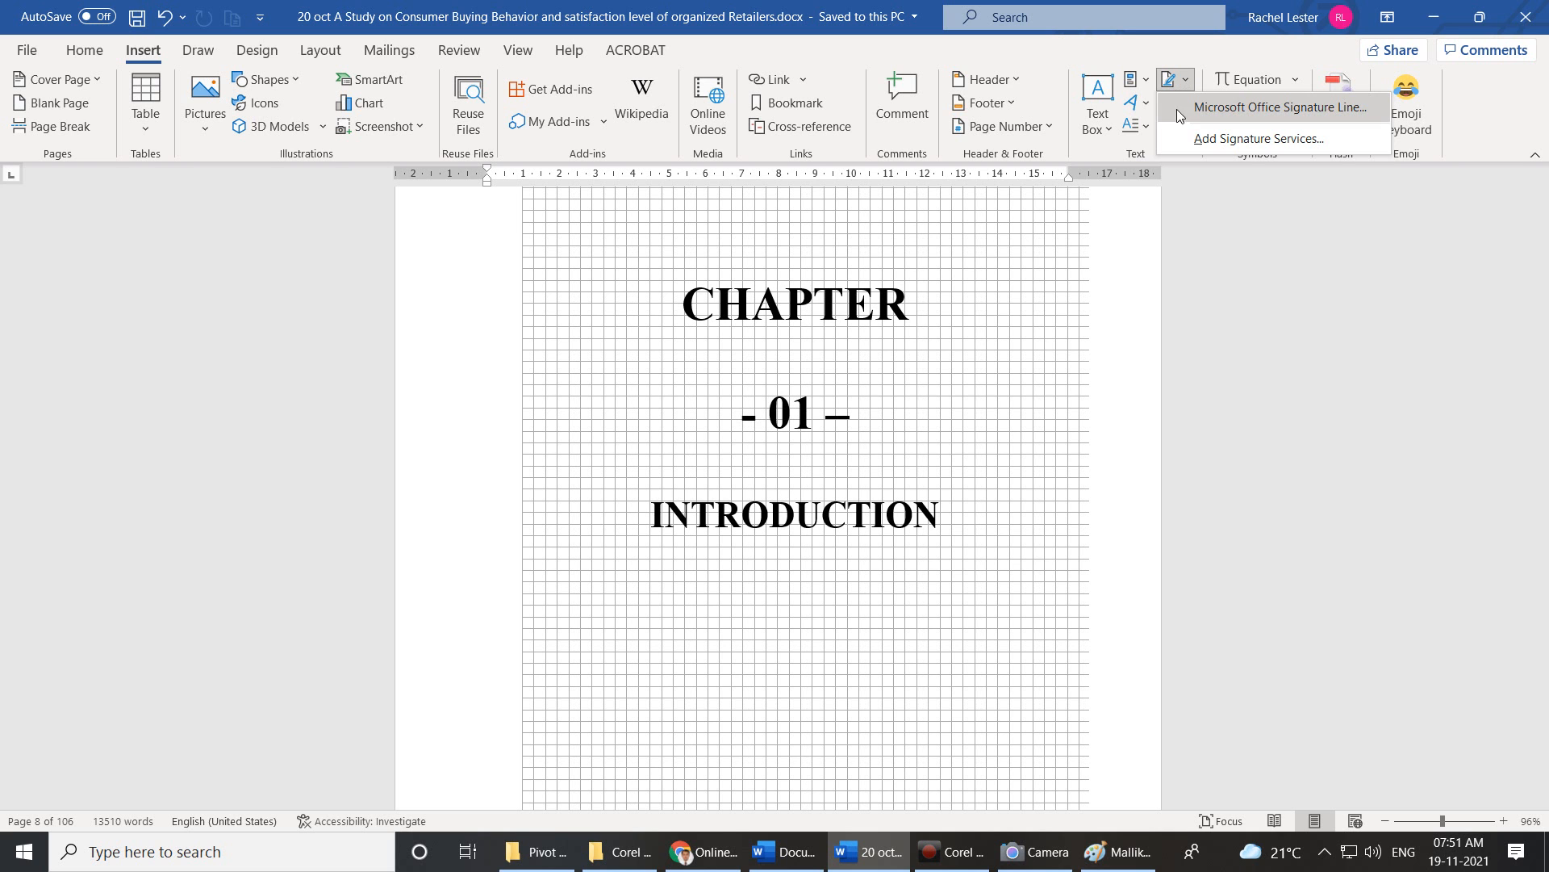
left_click(1270, 112)
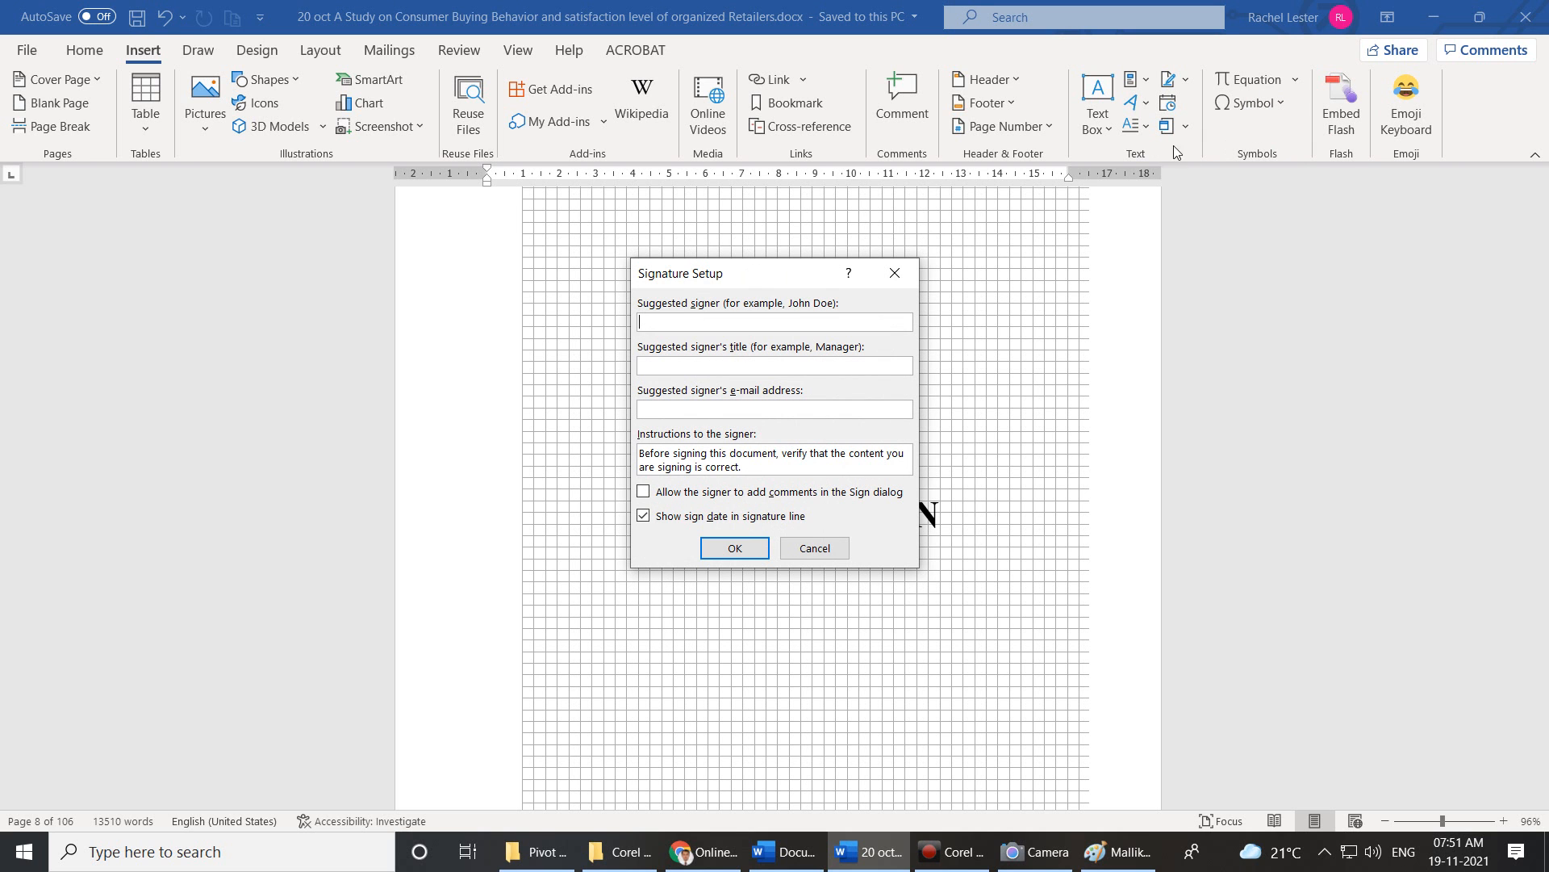
left_click(891, 269)
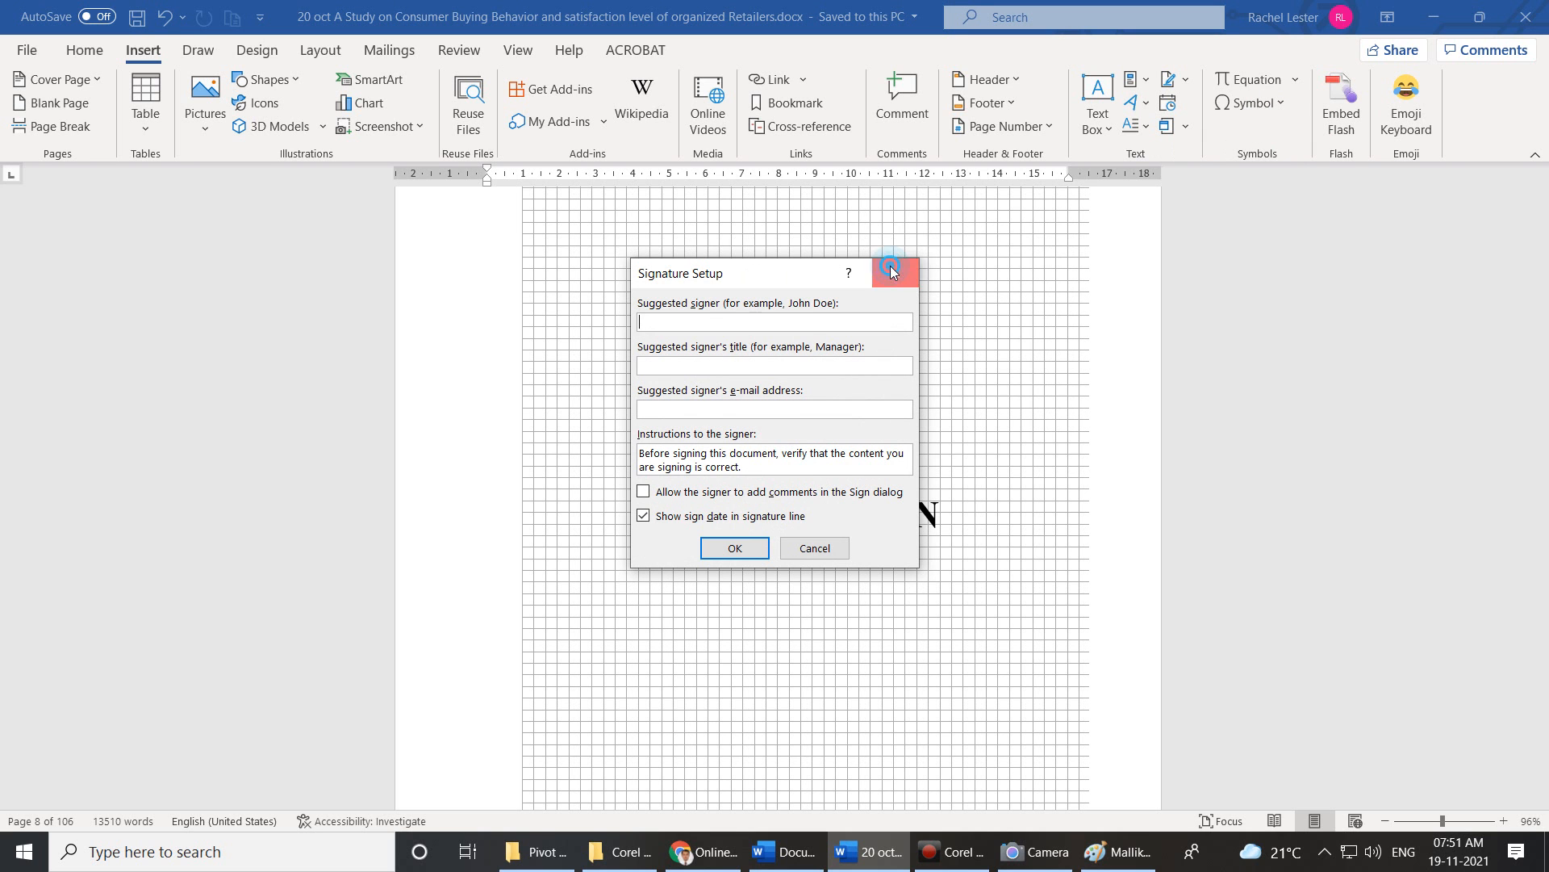
left_click(1188, 81)
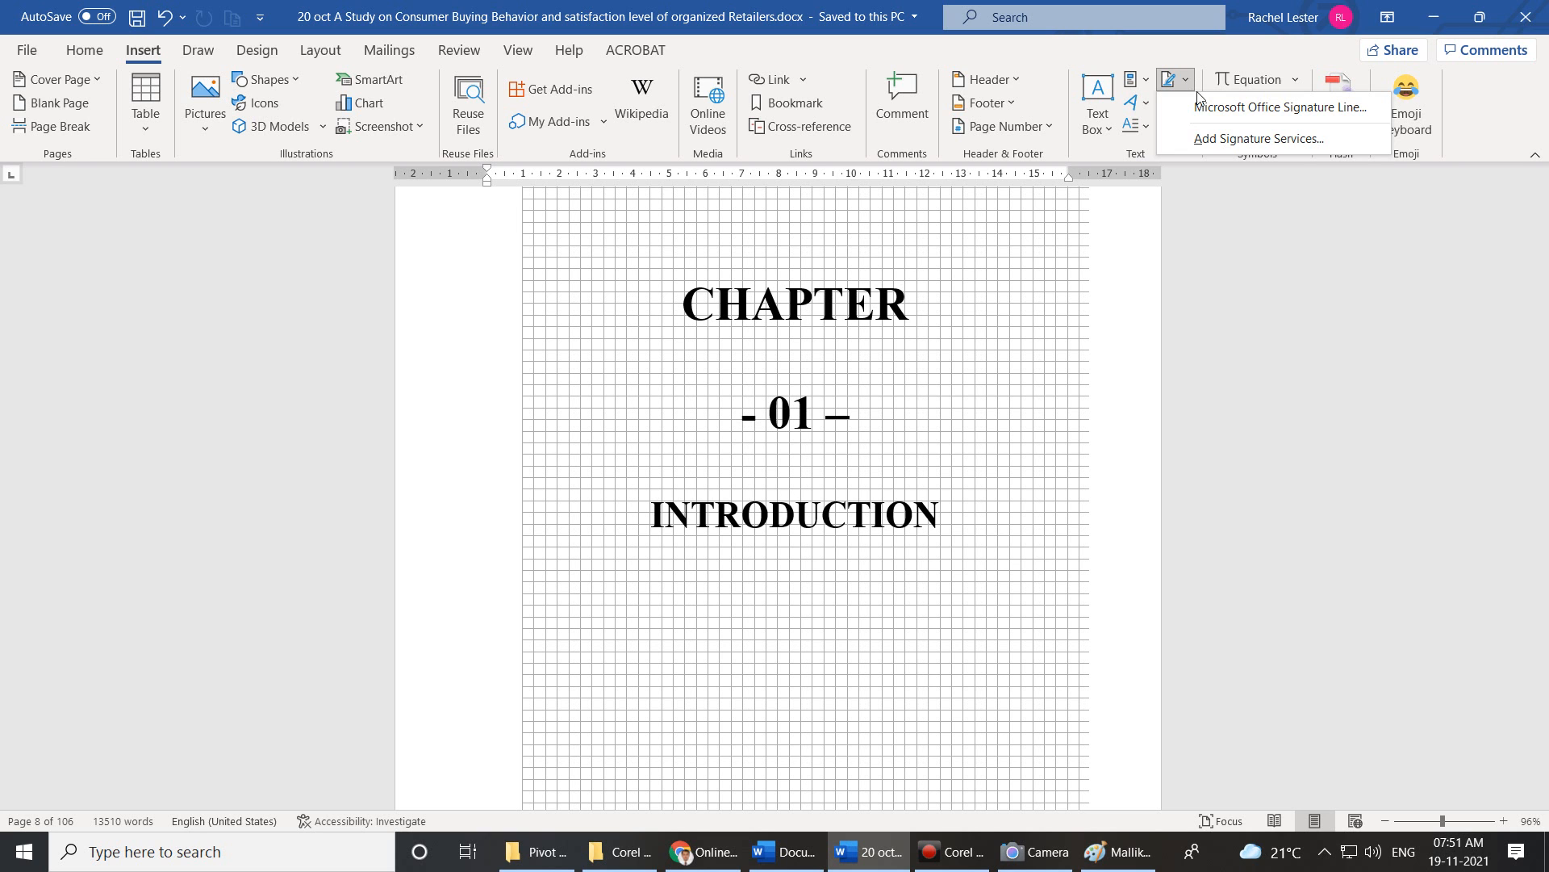
Choose Add Signature Services to open Microsoft's digital ID support page, then return to Word.
left_click(1238, 143)
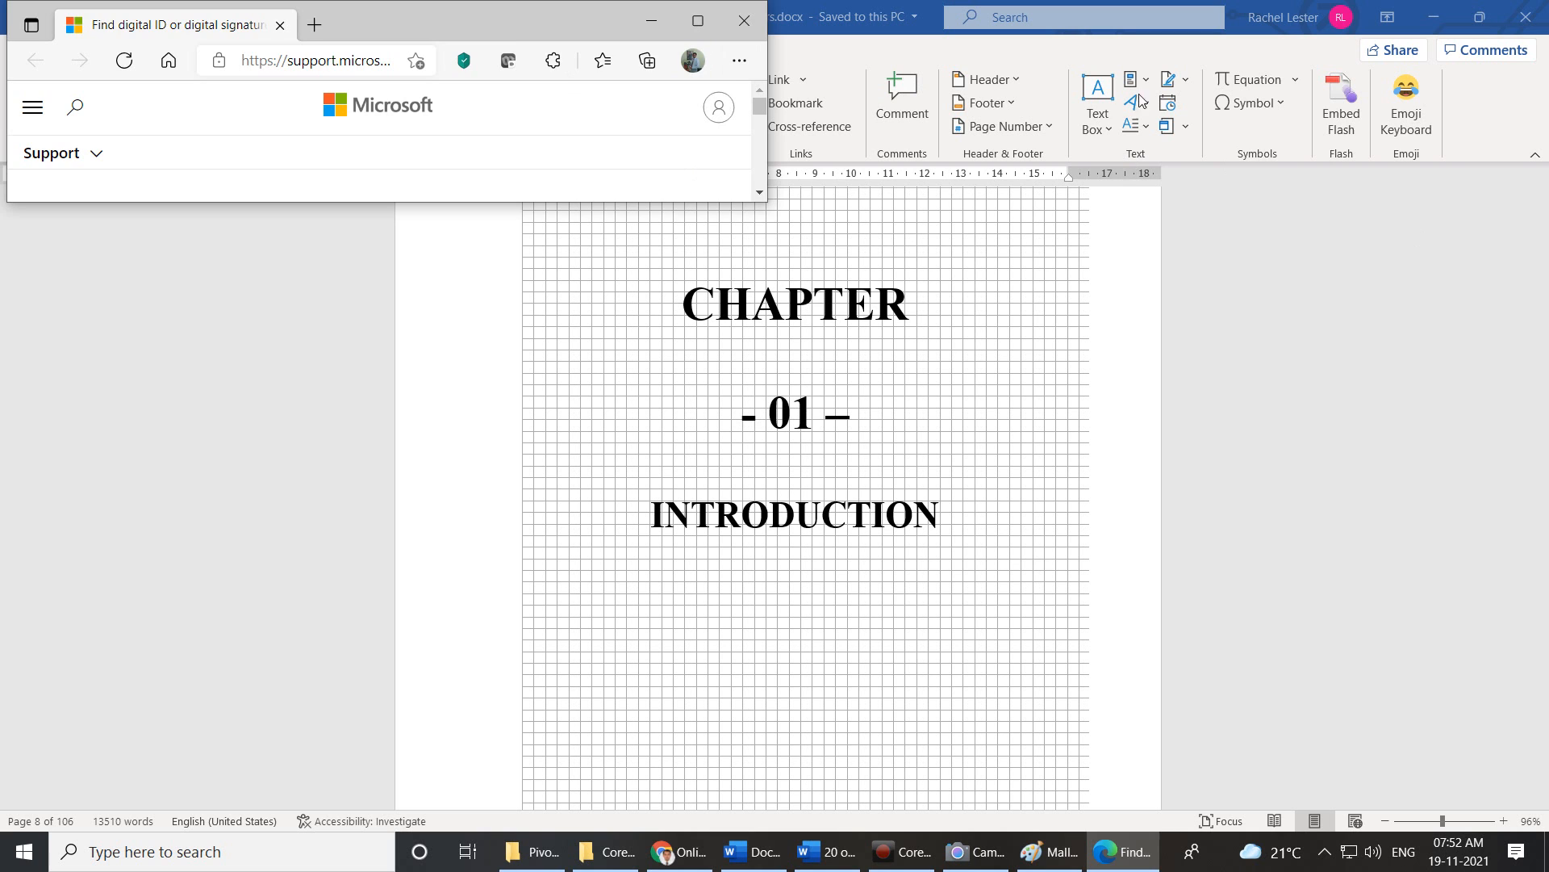
left_click(1185, 84)
Reopen the Signature Line dropdown in the Insert tab's Text group.
left_click(1184, 84)
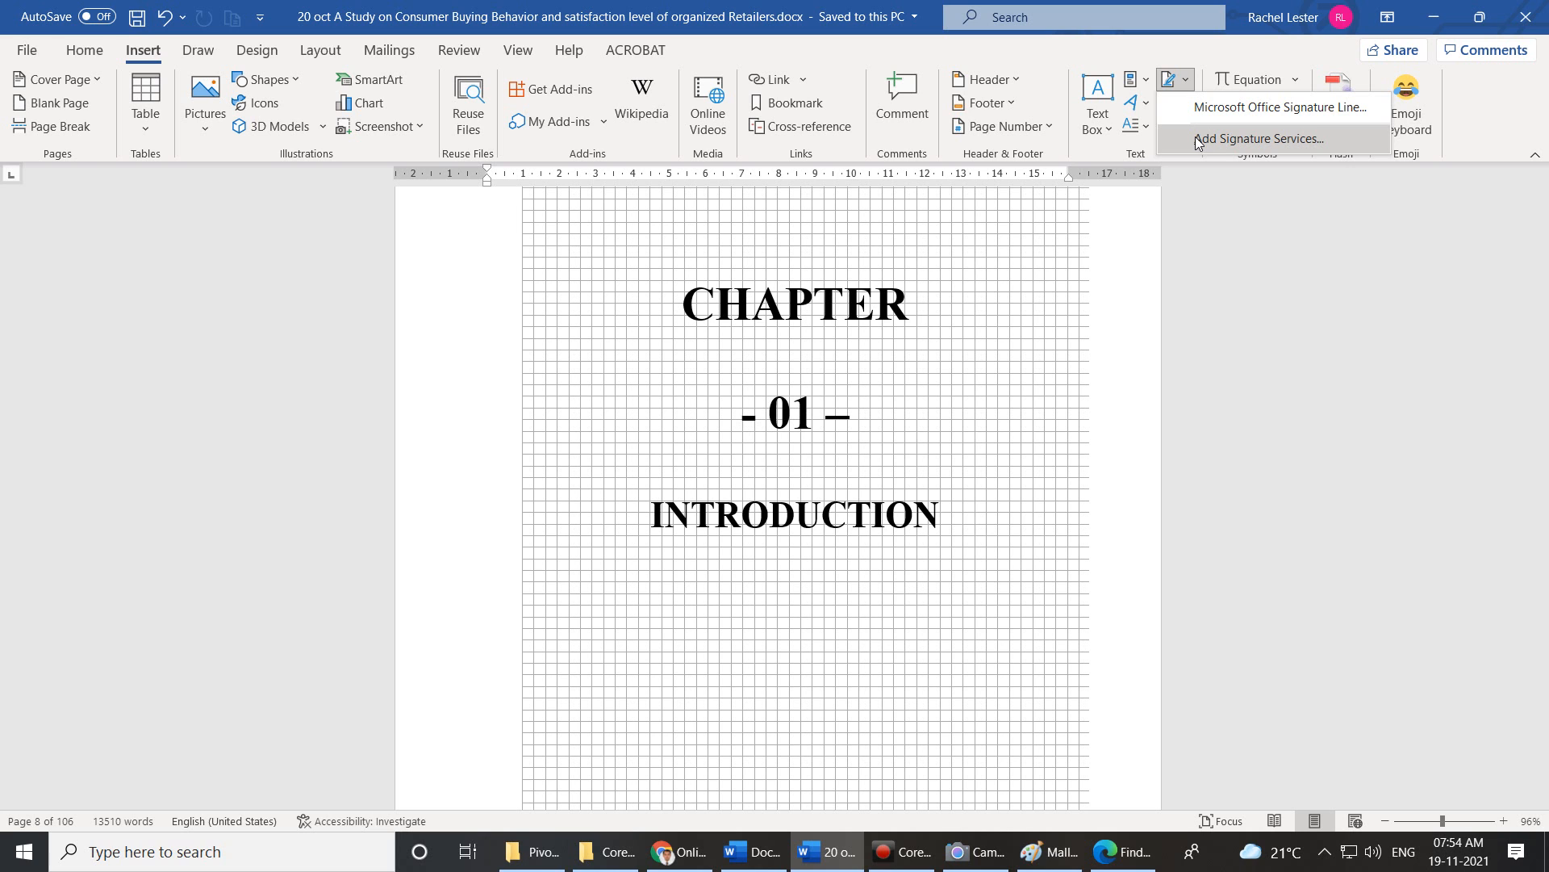
Dismiss the Signature Line menu and scroll down to the profitability paragraph.
left_click(1138, 305)
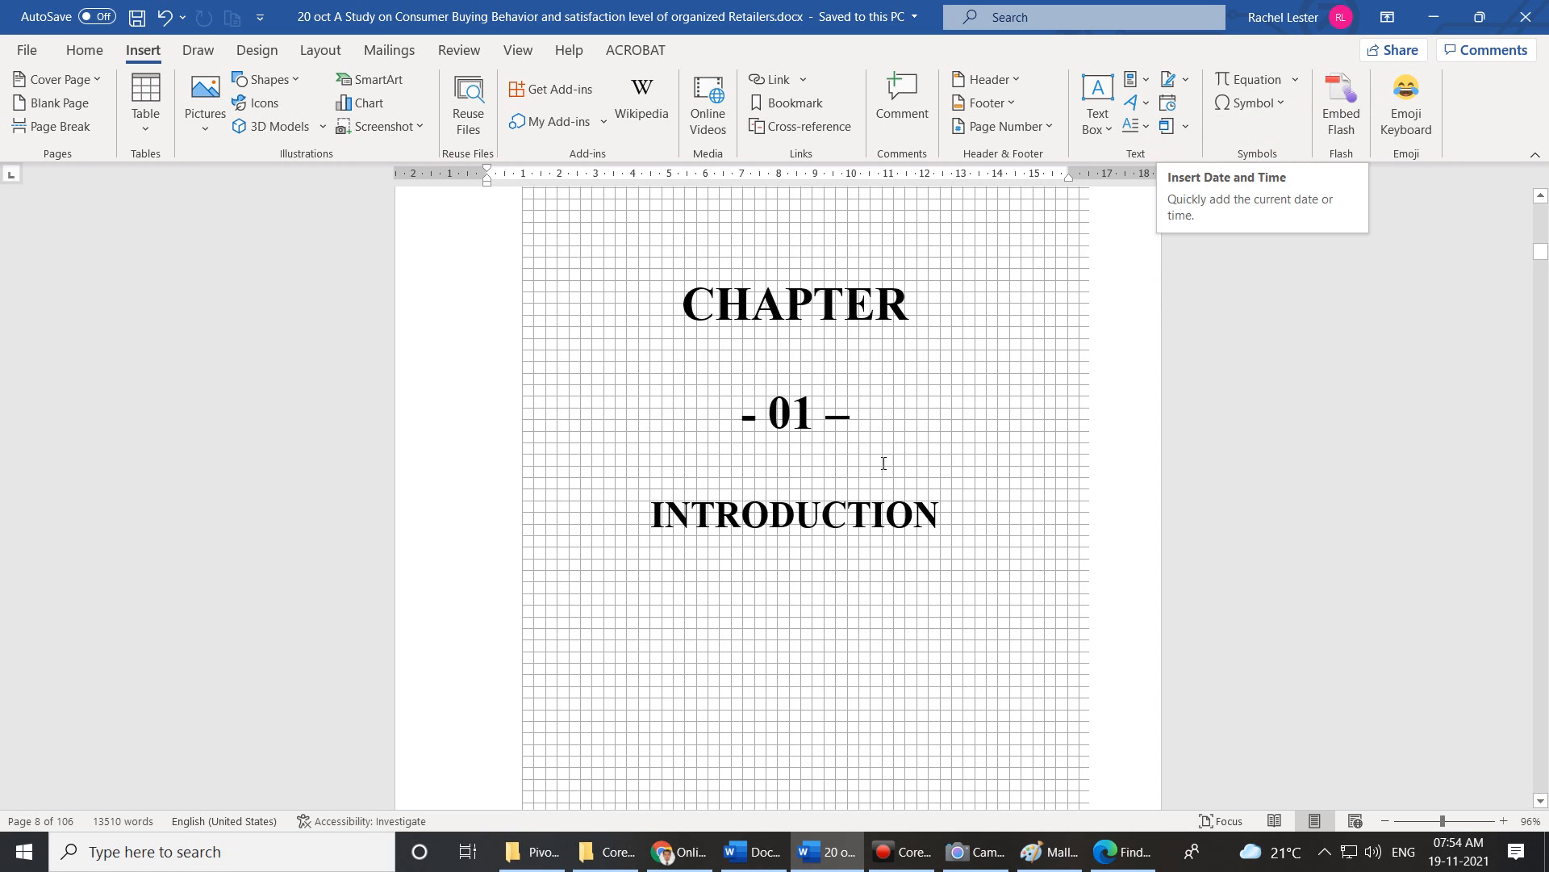
scroll(883, 462, "down", 3)
left_click(948, 352)
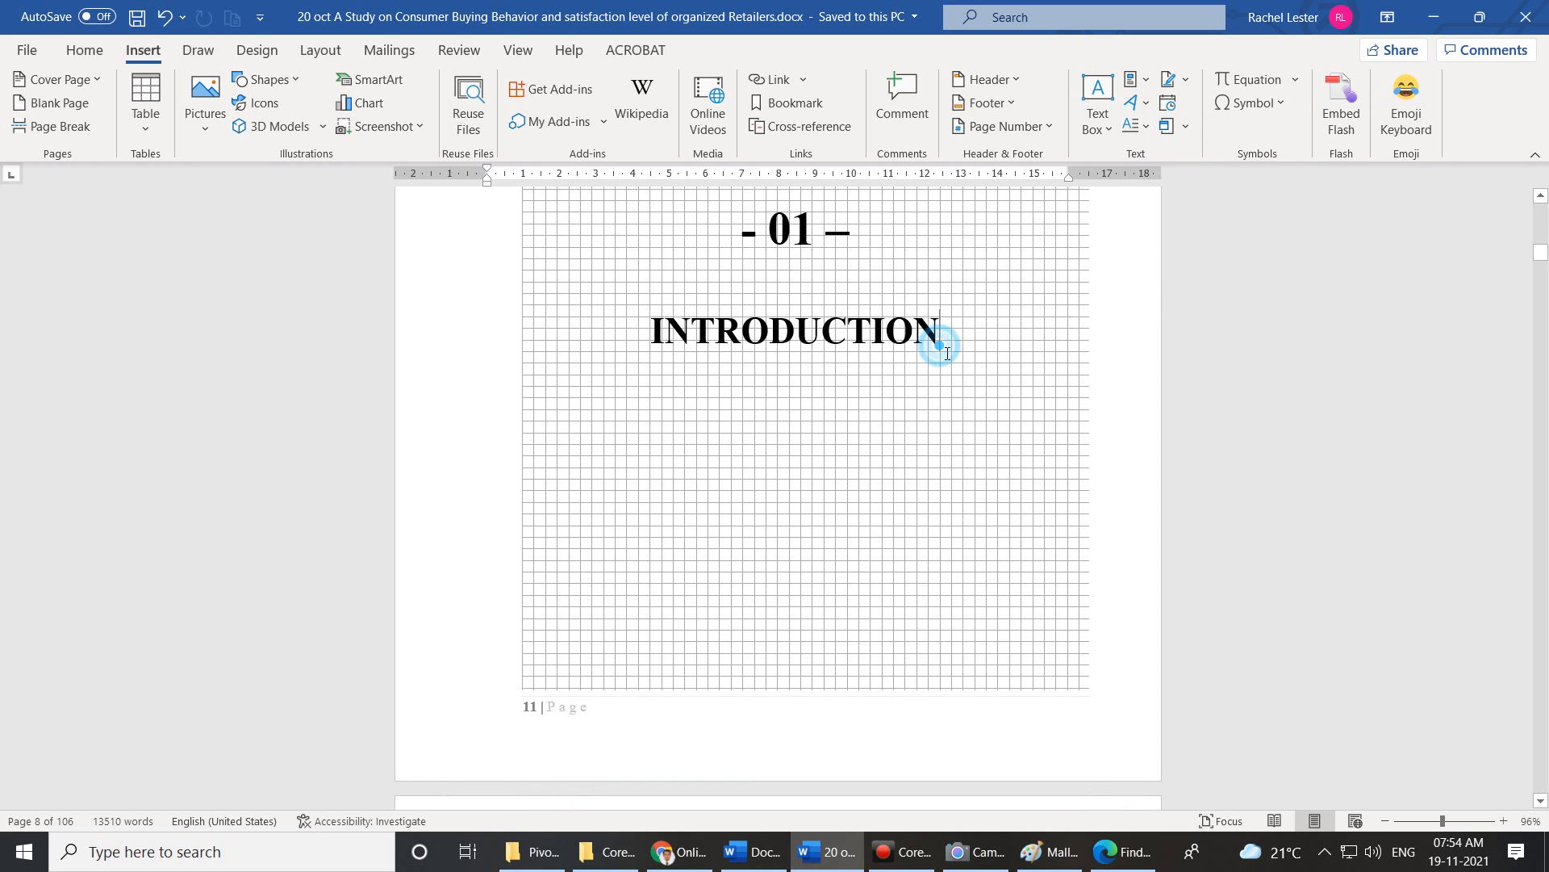
scroll(947, 406, "down", 12)
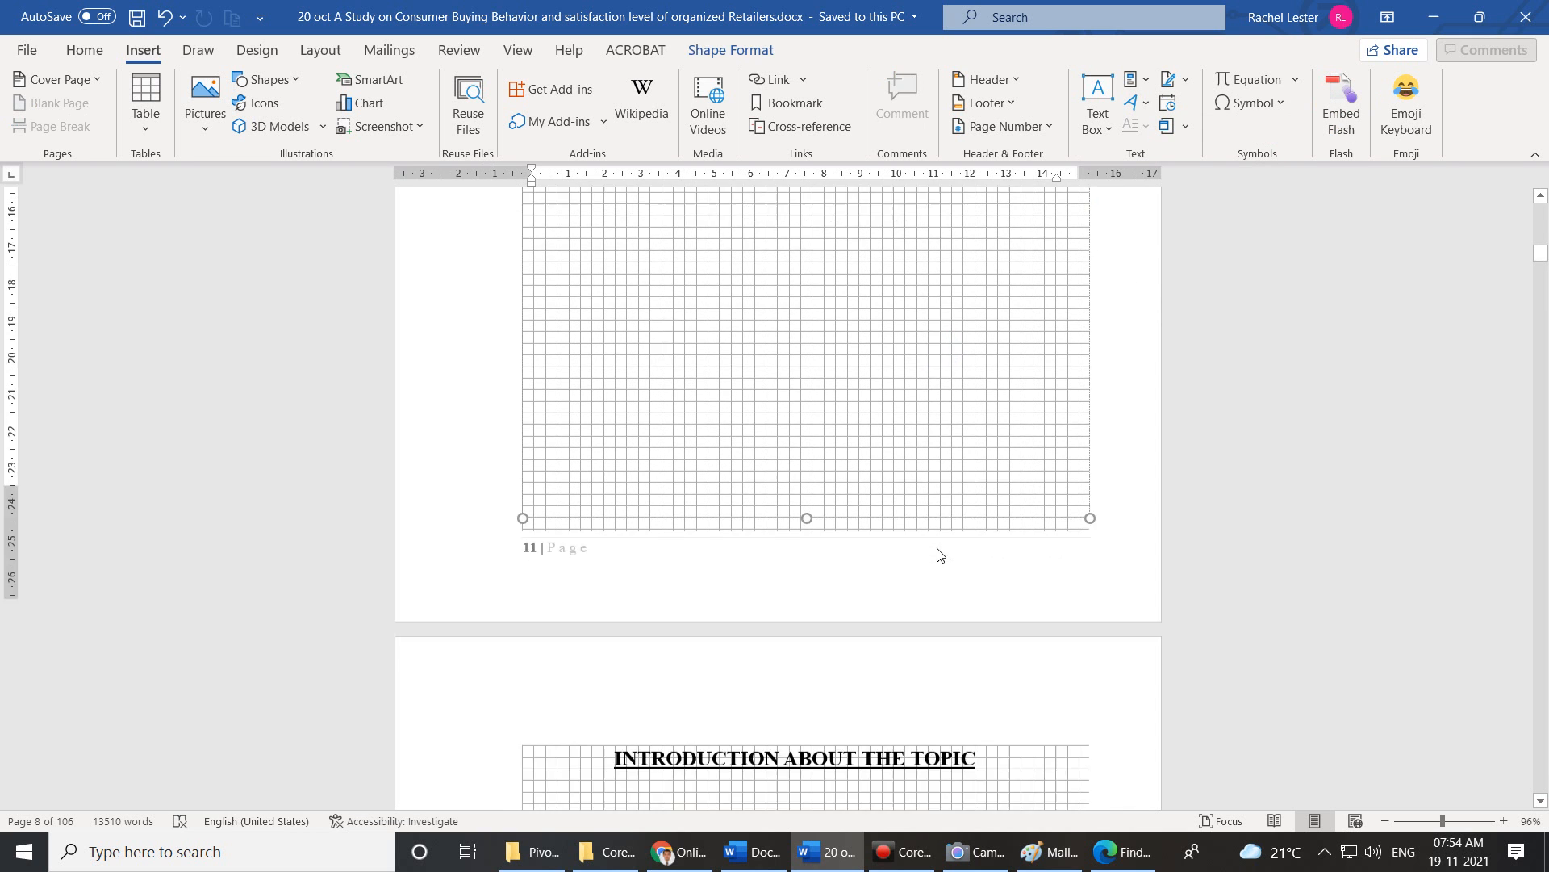
scroll(945, 556, "down", 2)
scroll(830, 450, "up", 2)
Add a blank paragraph after 'profitability.' and undo the indent change on it.
left_click(773, 443)
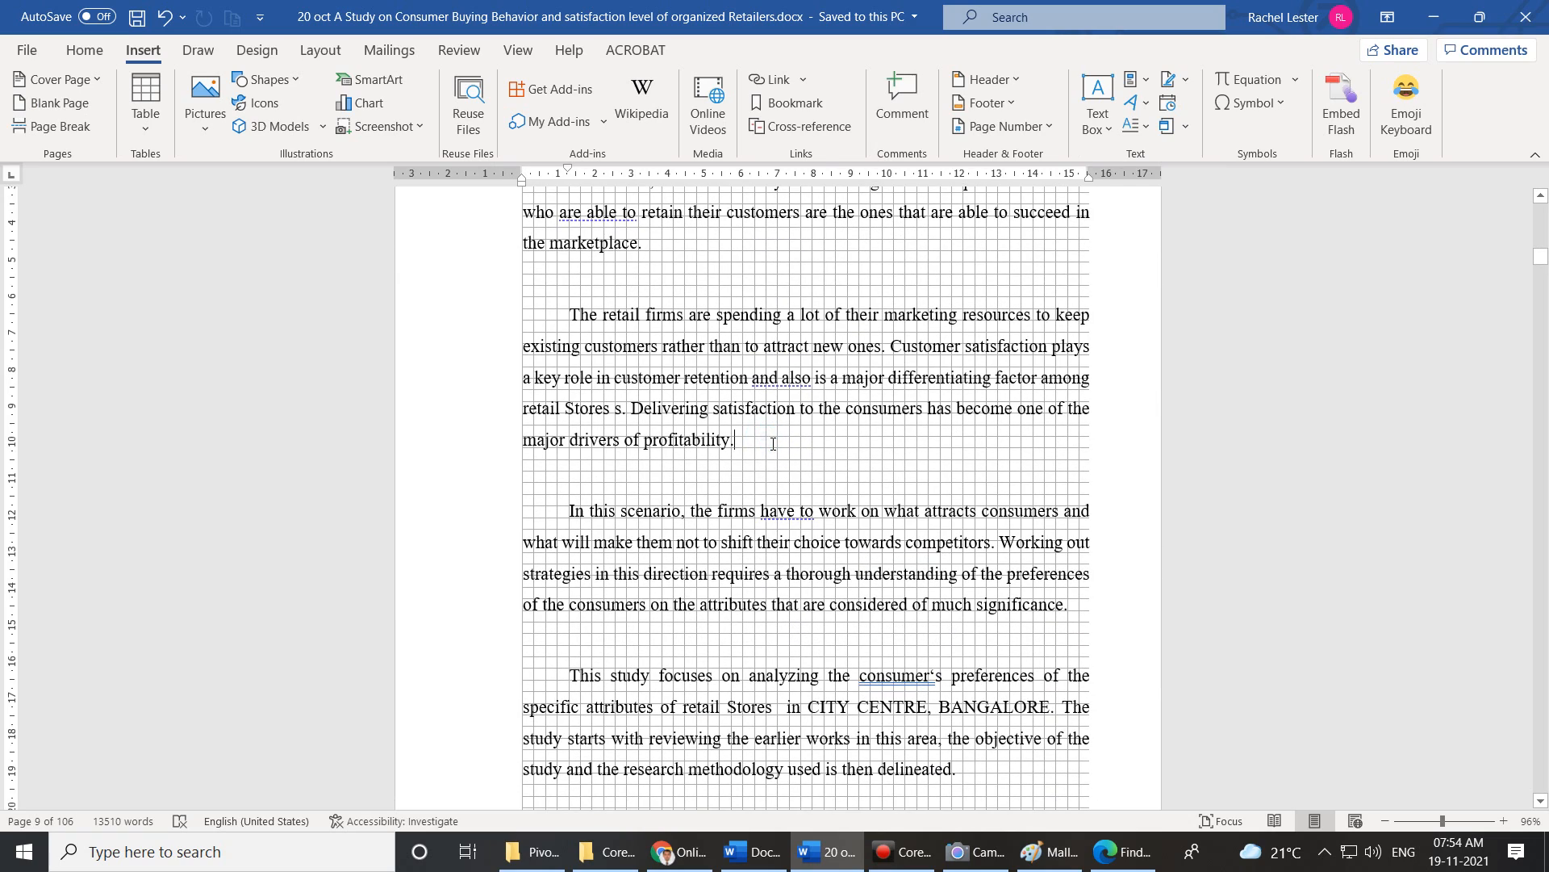
key("Return")
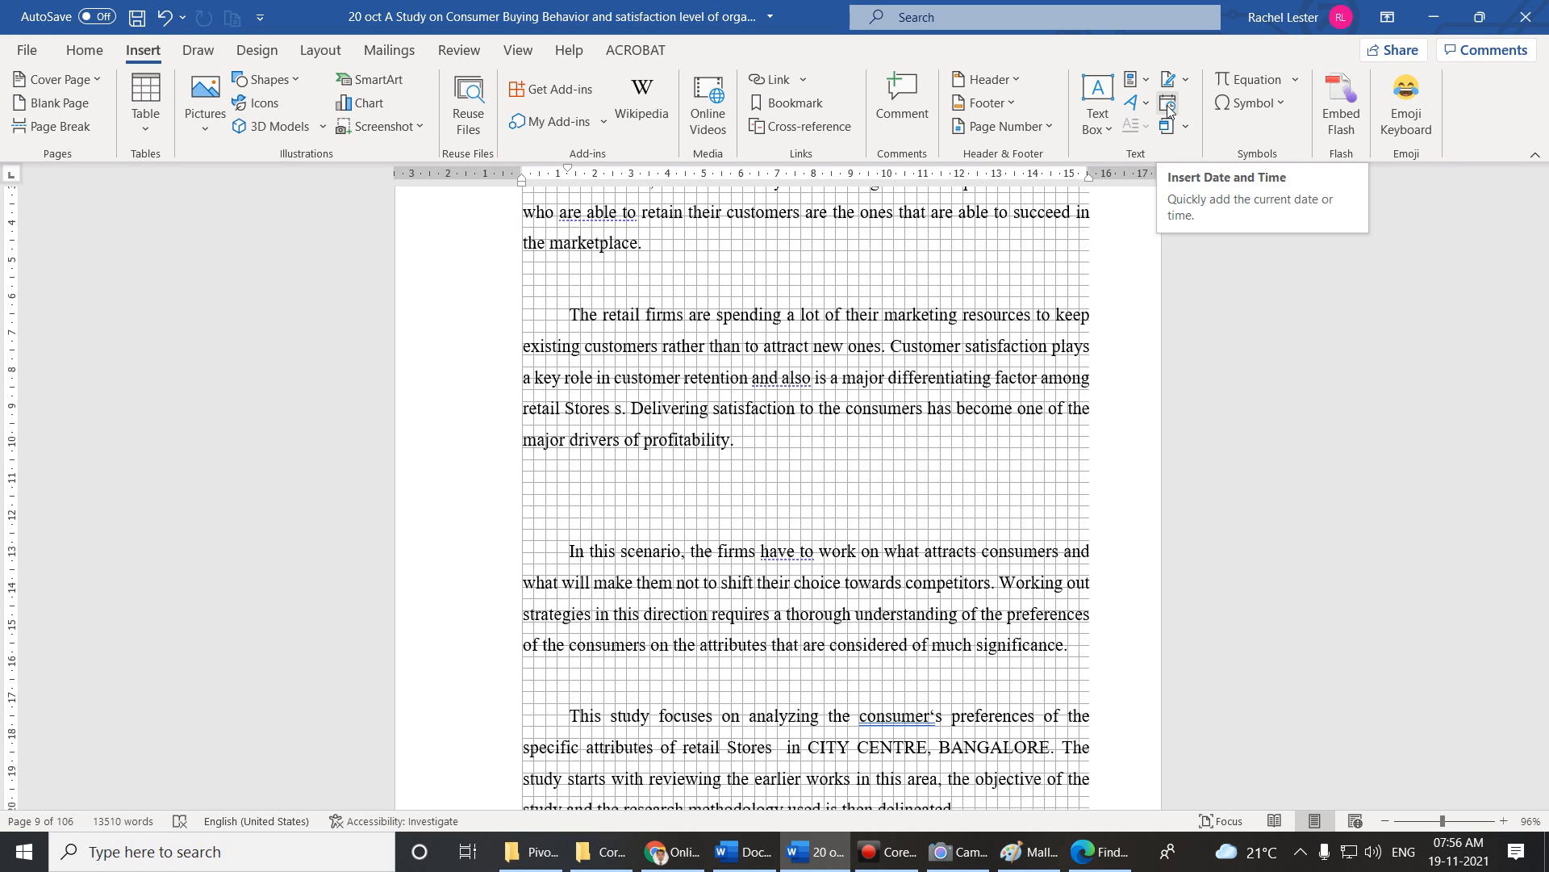
left_click(757, 454)
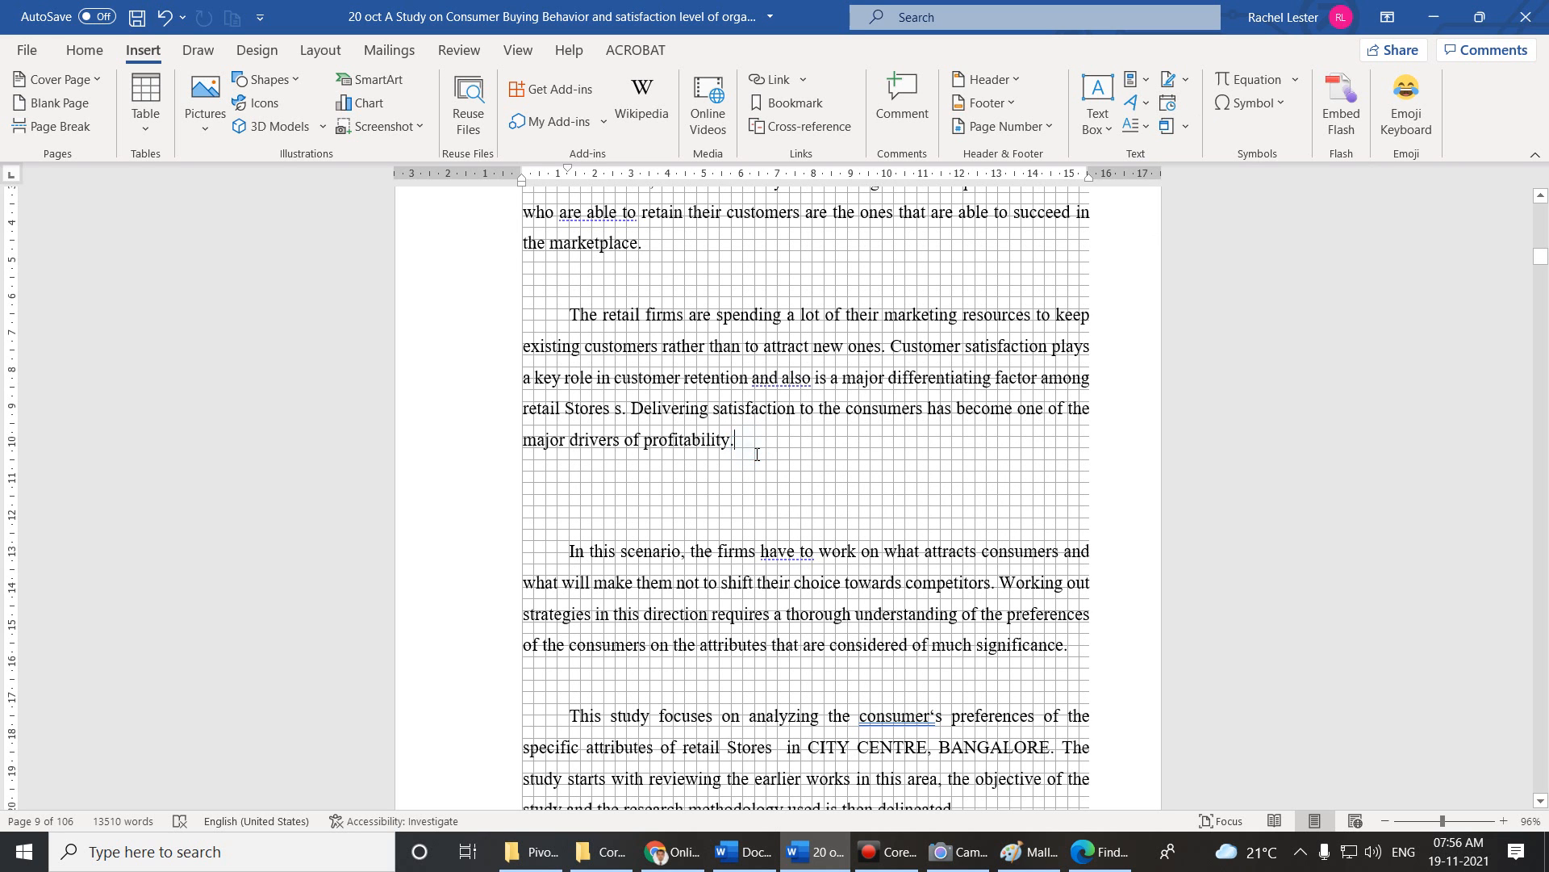
left_click(559, 503)
key("ctrl+z")
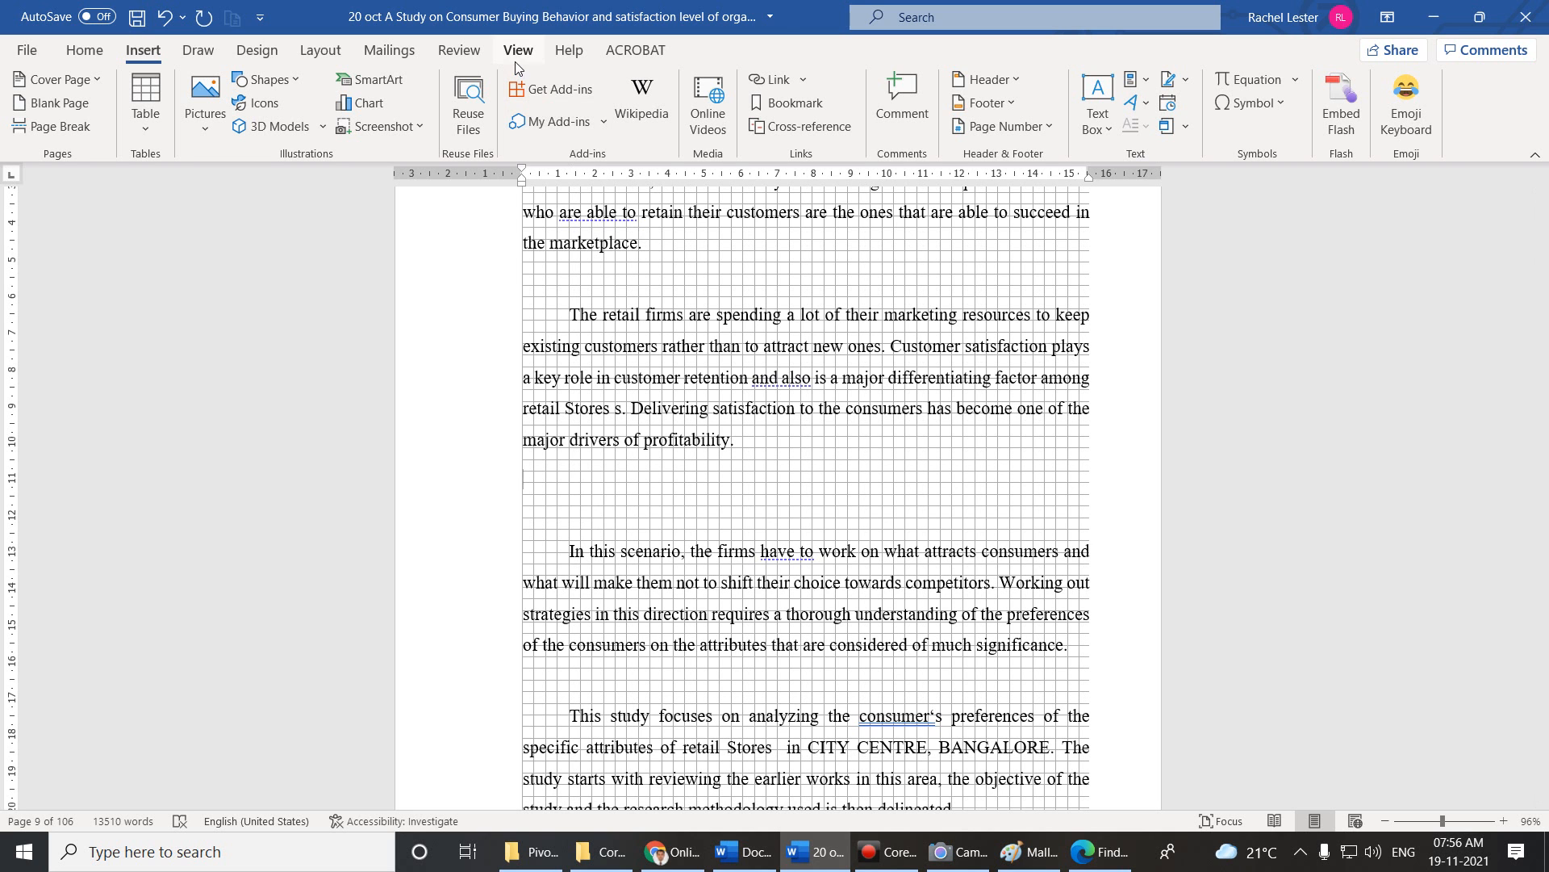
Insert today's date in the long format, Friday, November 19, 2021.
left_click(1170, 104)
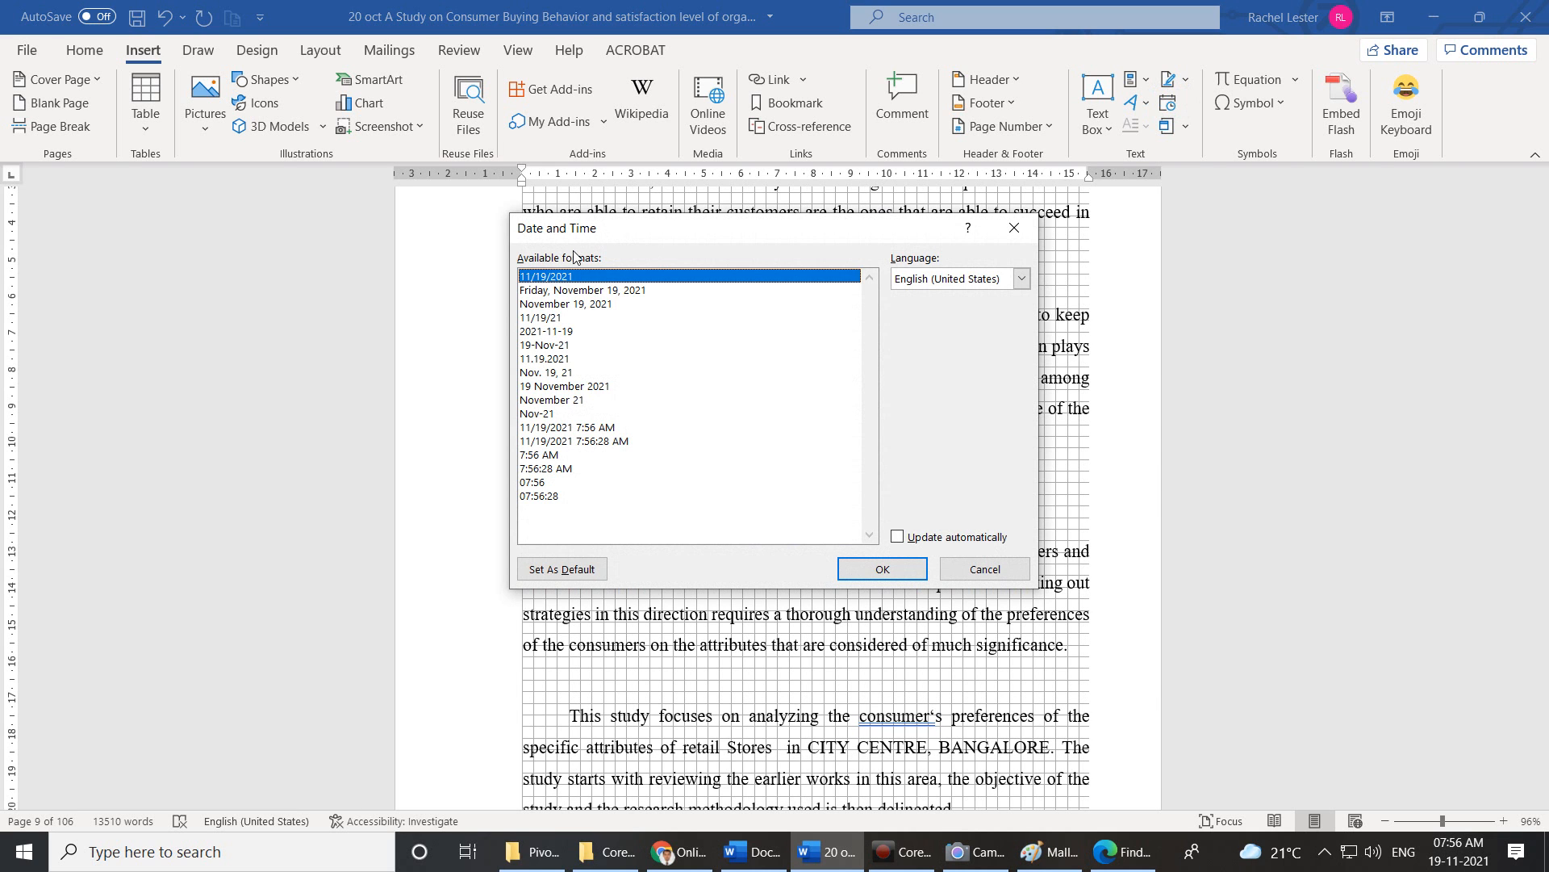
left_click(567, 292)
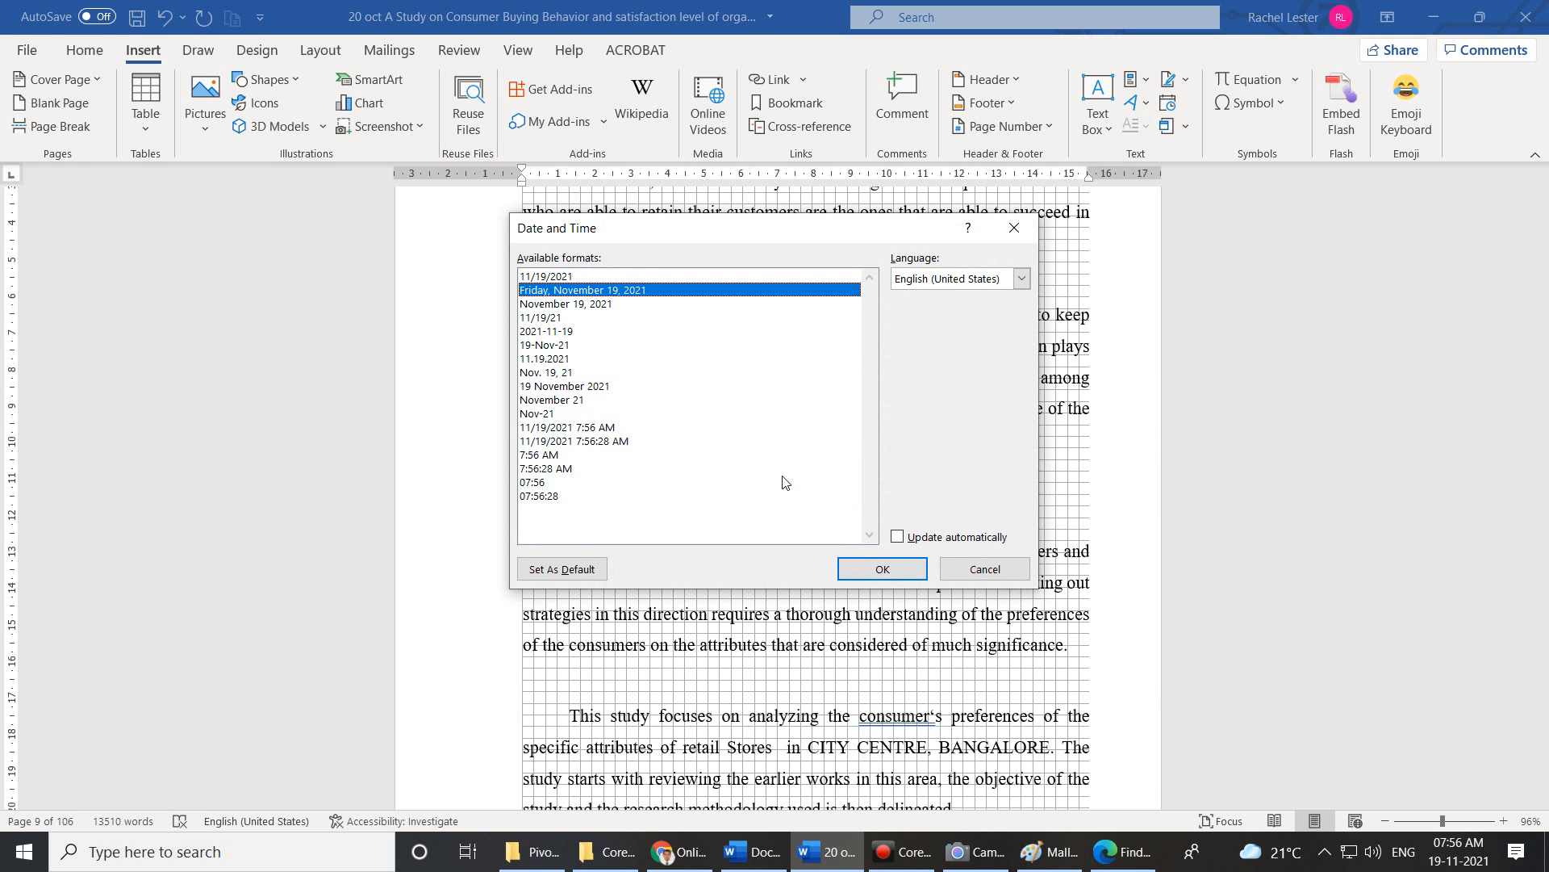
left_click(864, 569)
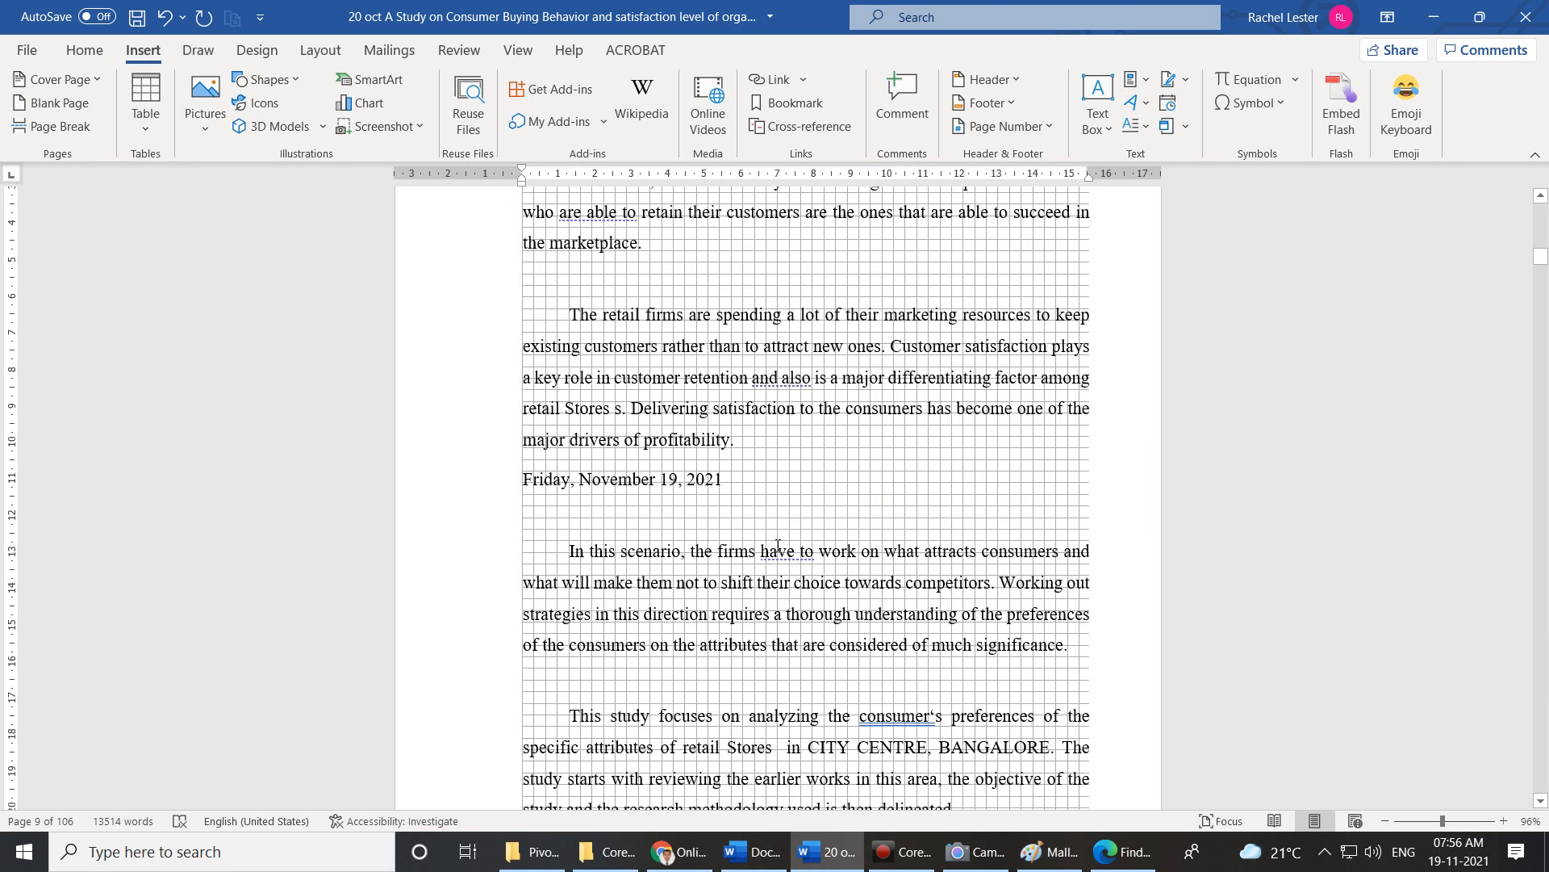
Insert the current time in the 07:56:40 format after the date.
left_click(1171, 108)
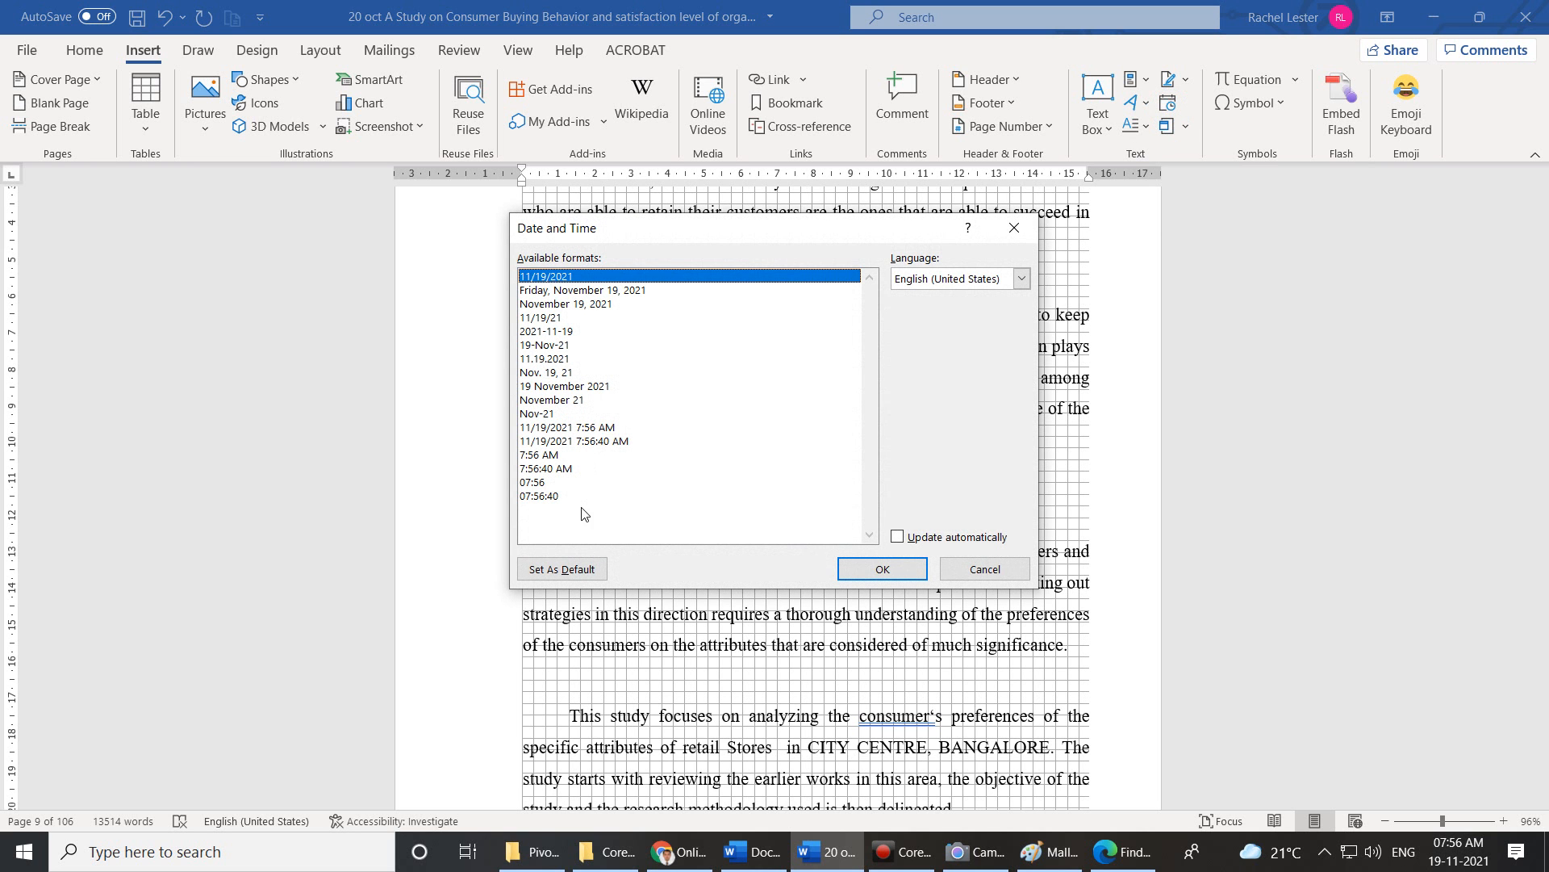
left_click(535, 496)
left_click(855, 568)
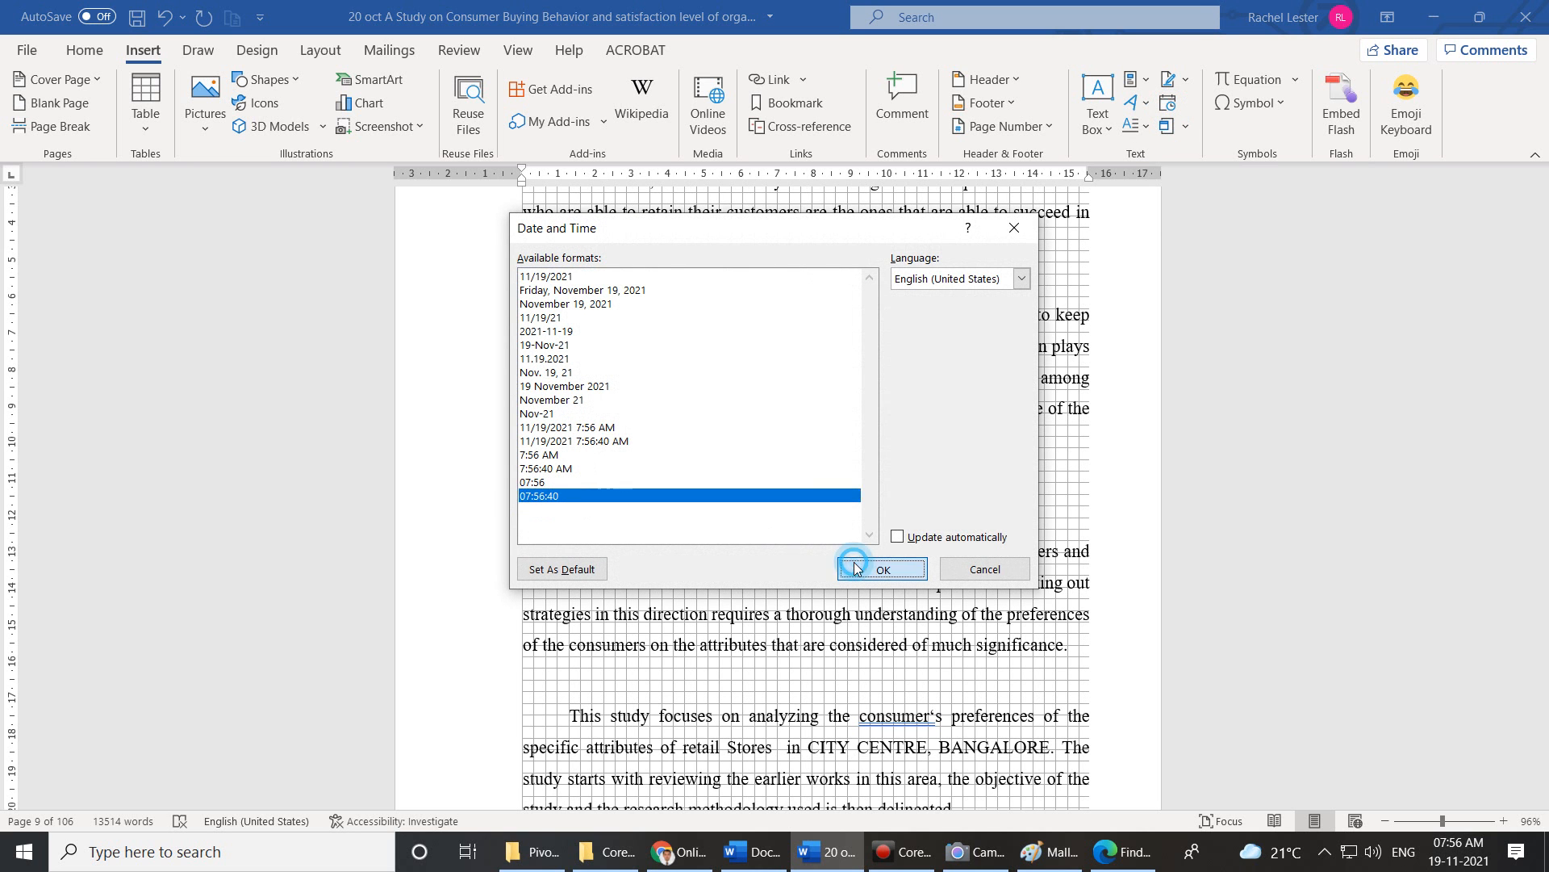
left_click(548, 688)
scroll(556, 695, "up", 2)
scroll(556, 696, "up", 1)
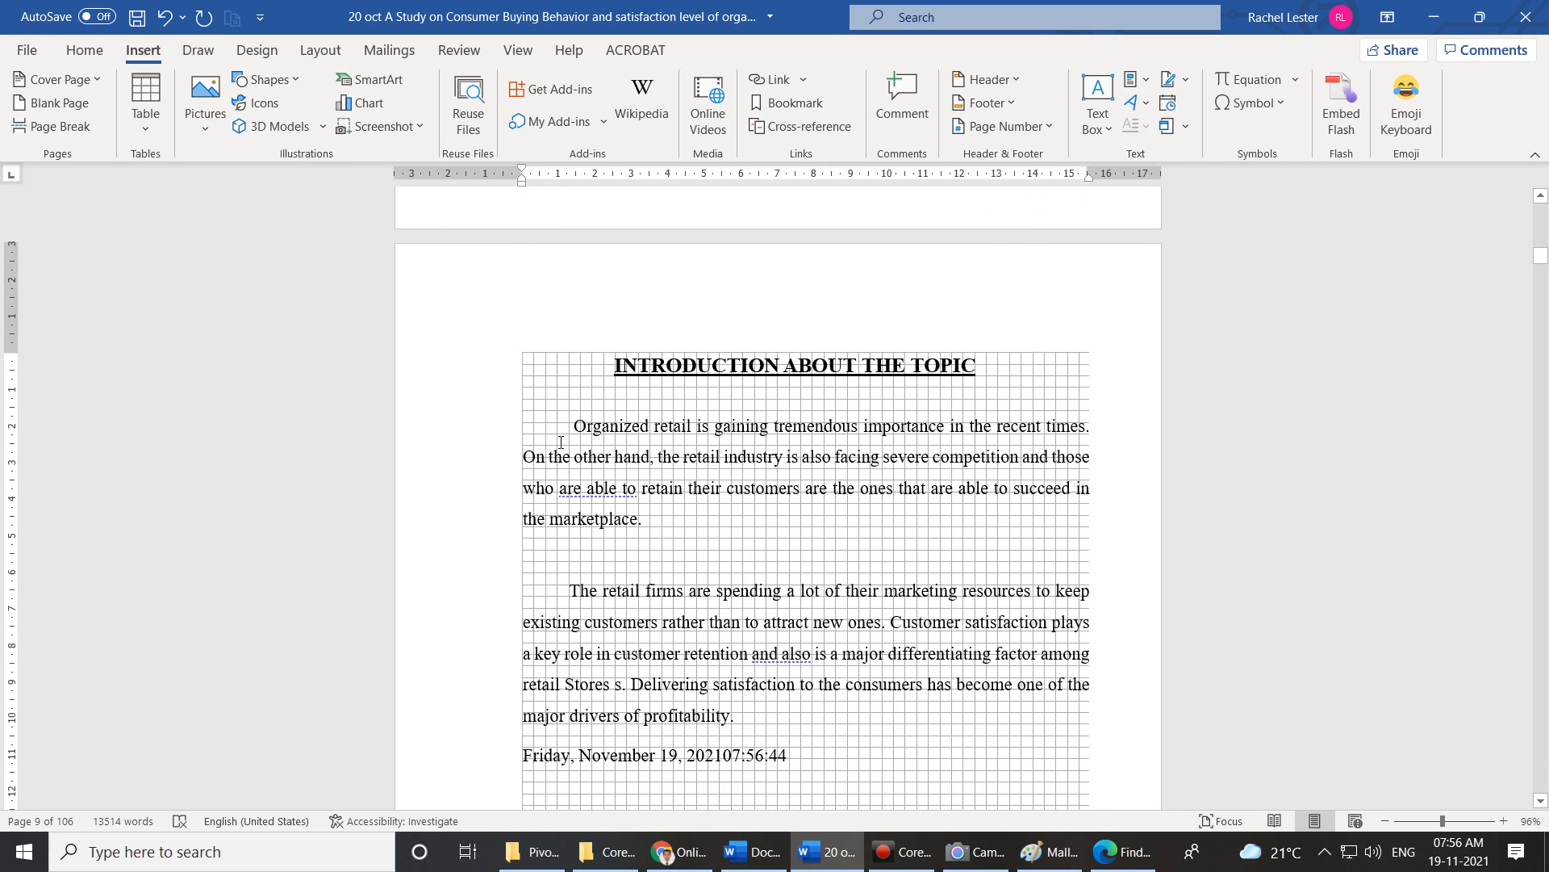
scroll(576, 306, "down", 4)
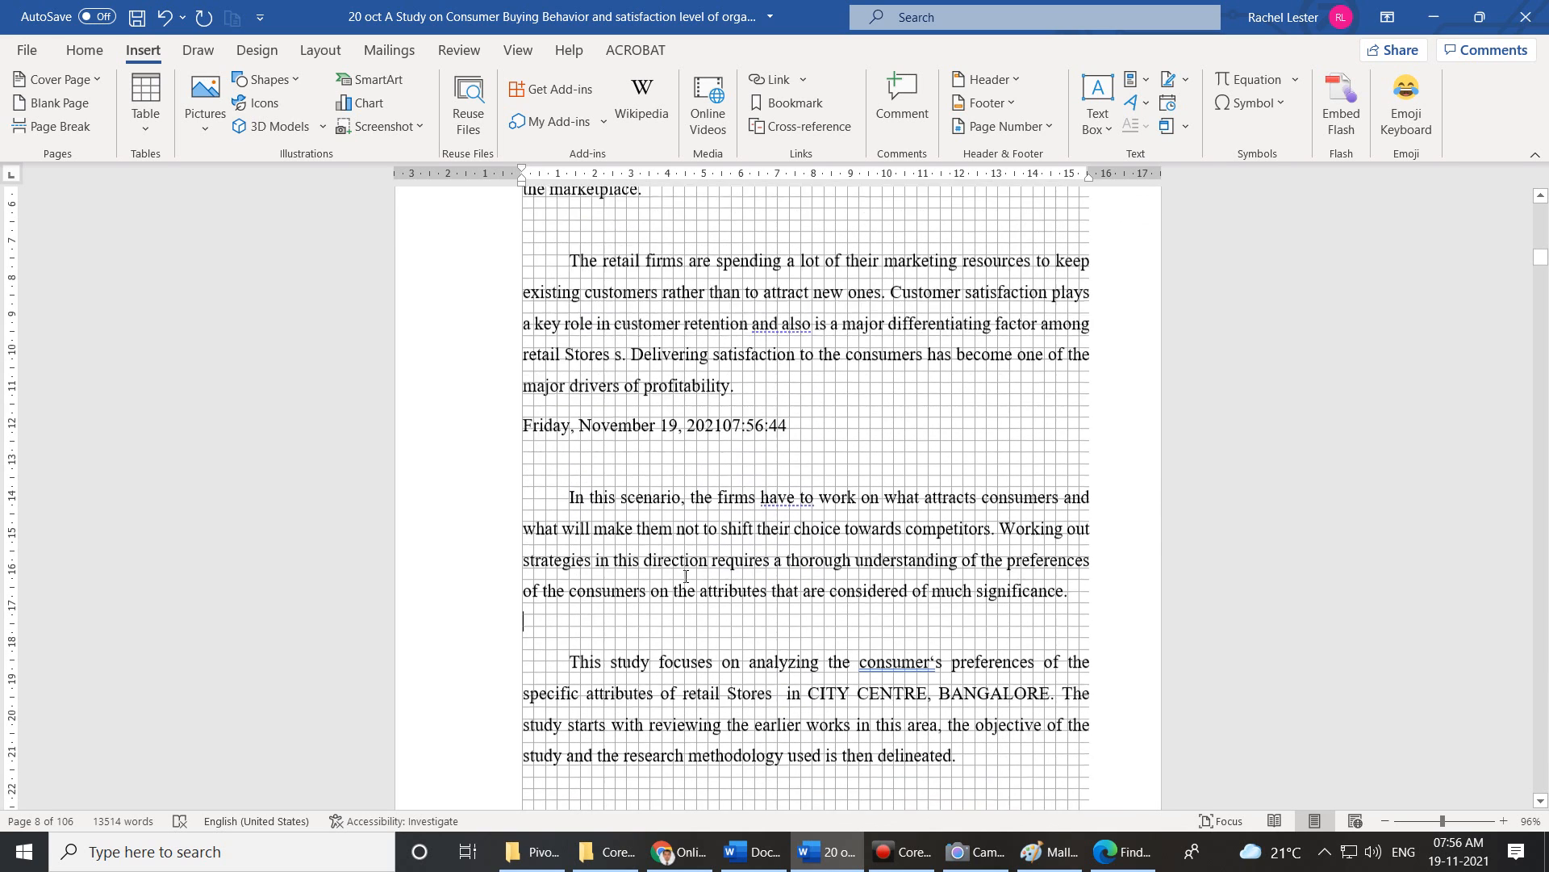
scroll(674, 626, "down", 1)
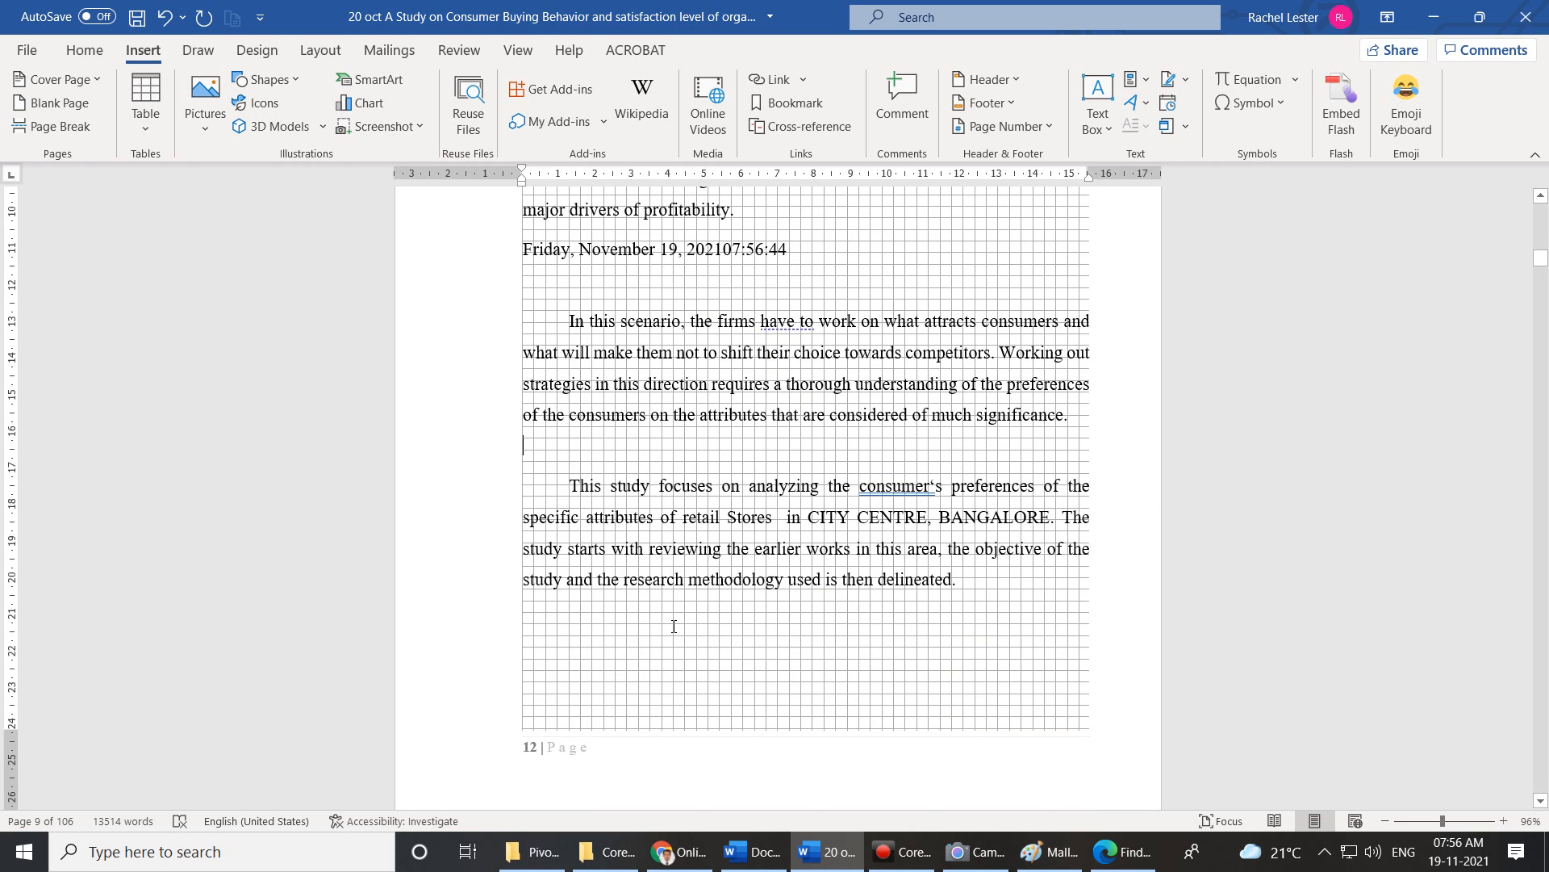
scroll(674, 626, "up", 1)
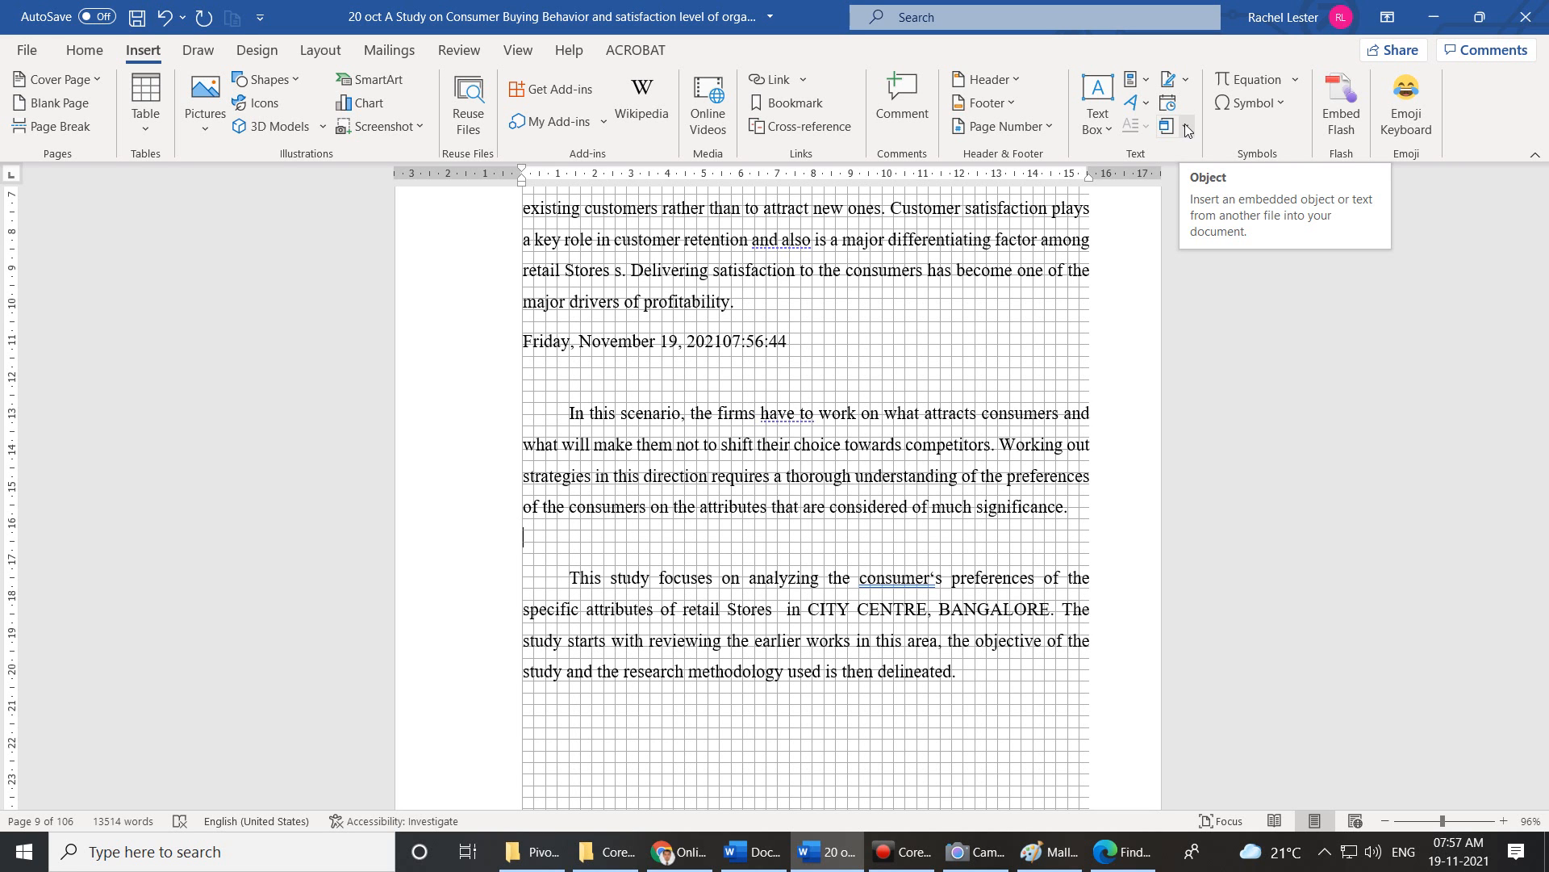
Open the Object dialog via the Insert tab's Object dropdown to create a new object.
left_click(1186, 129)
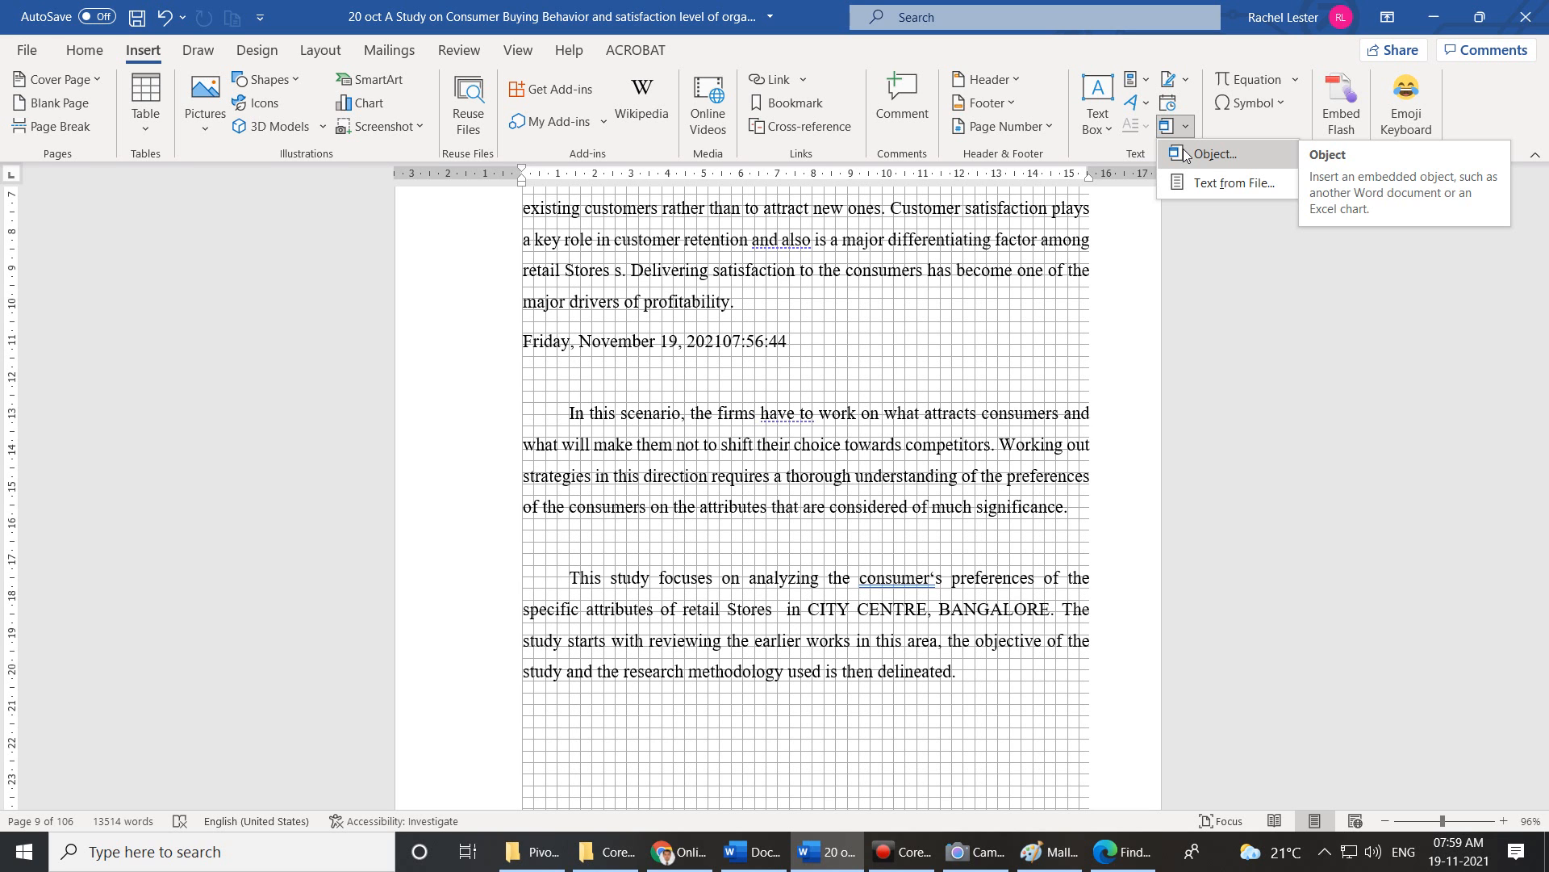
key("Escape")
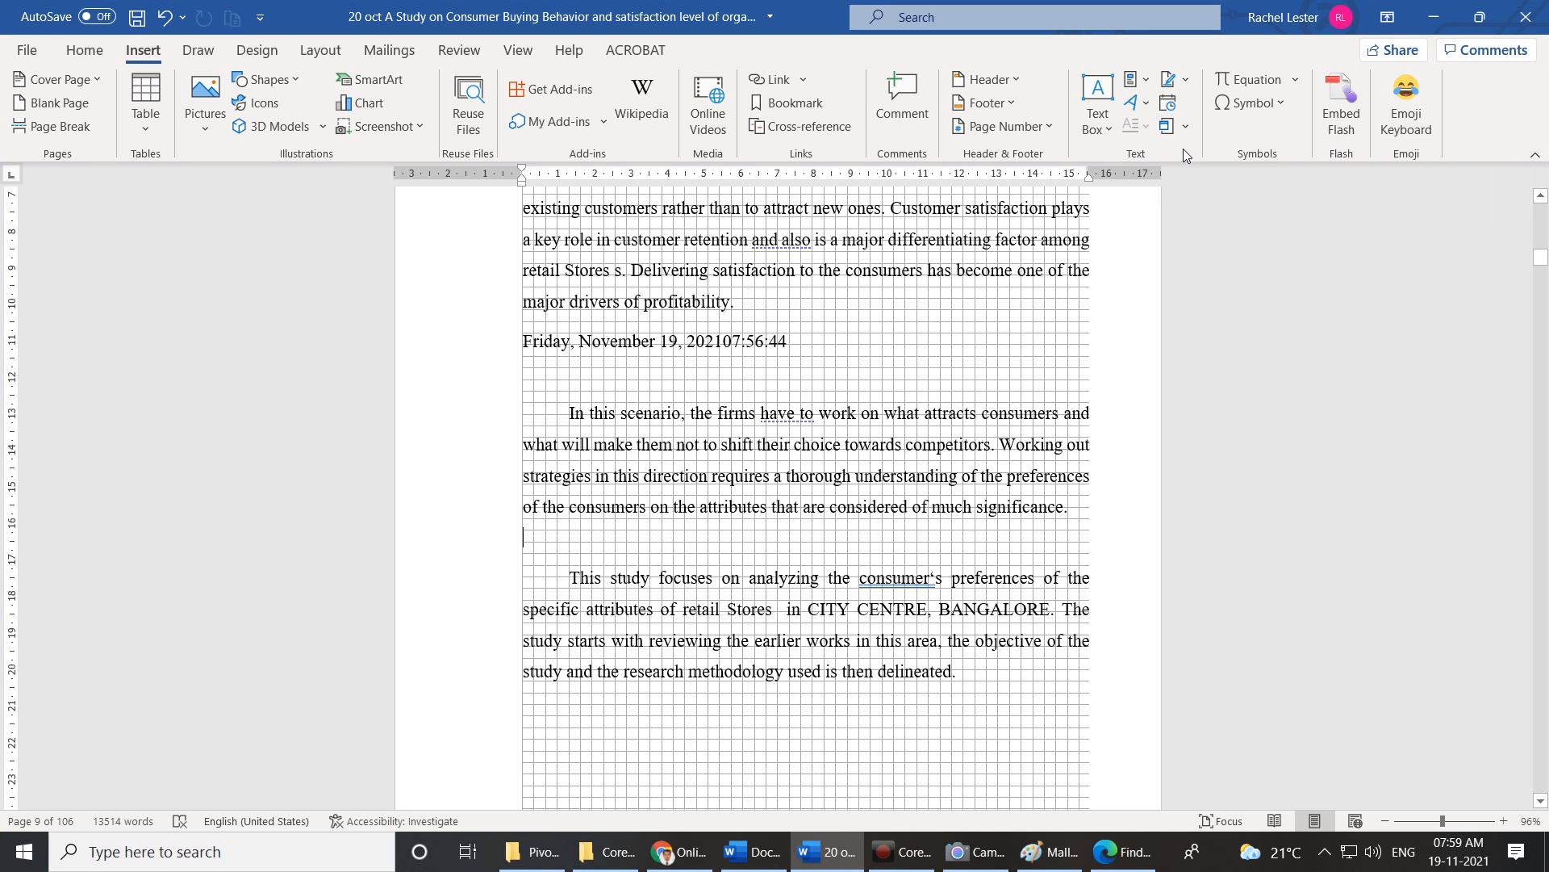
left_click(1186, 126)
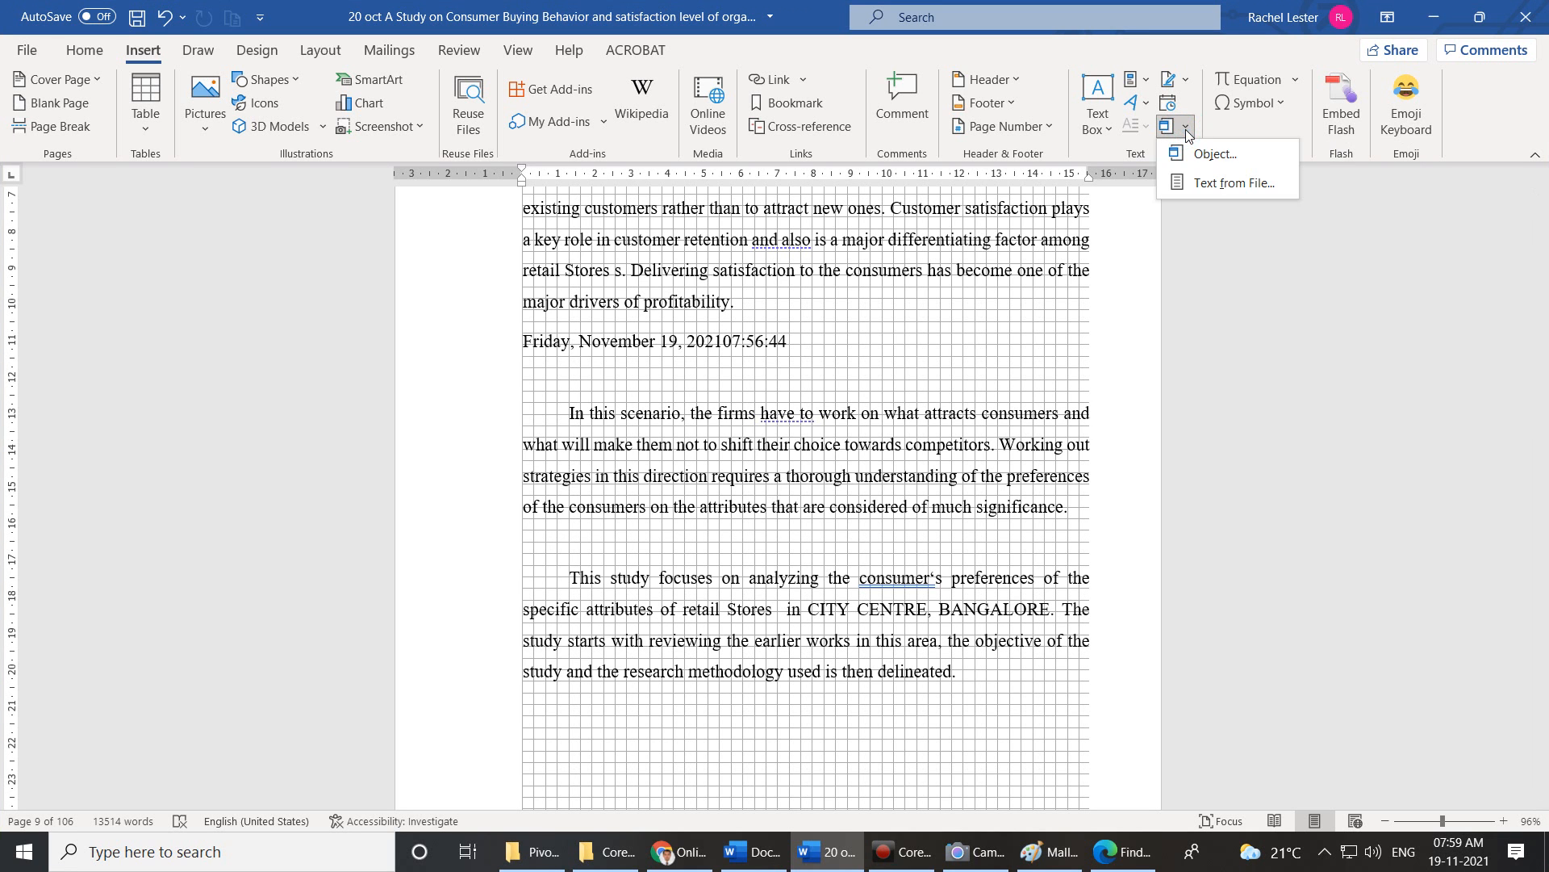
left_click(1201, 153)
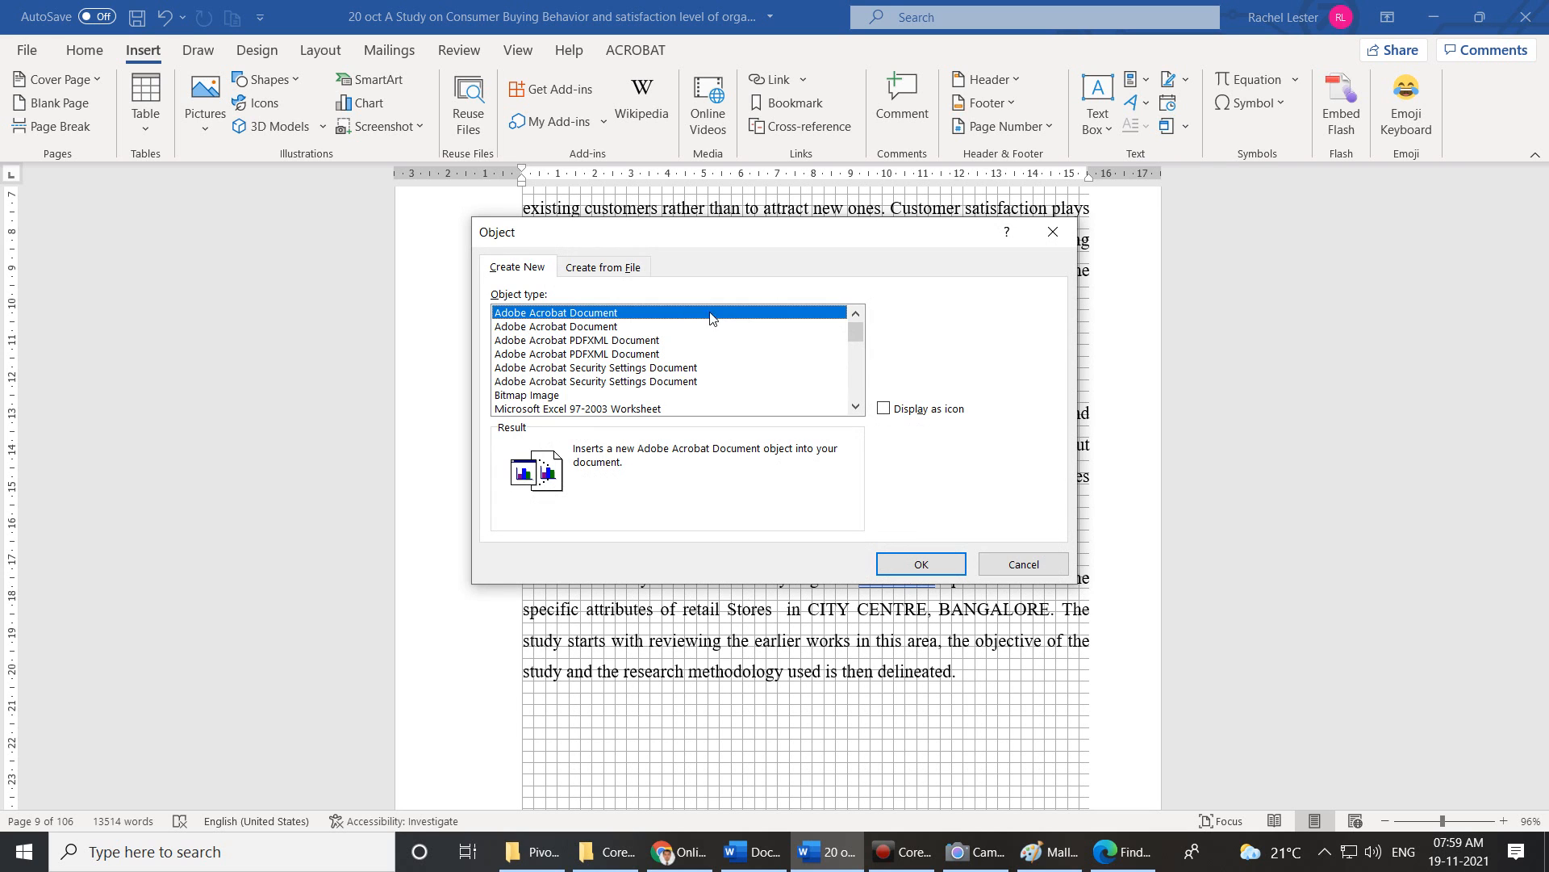
Browse the object types, then create a new Adobe Acrobat Document object.
scroll(582, 357, "down", 1)
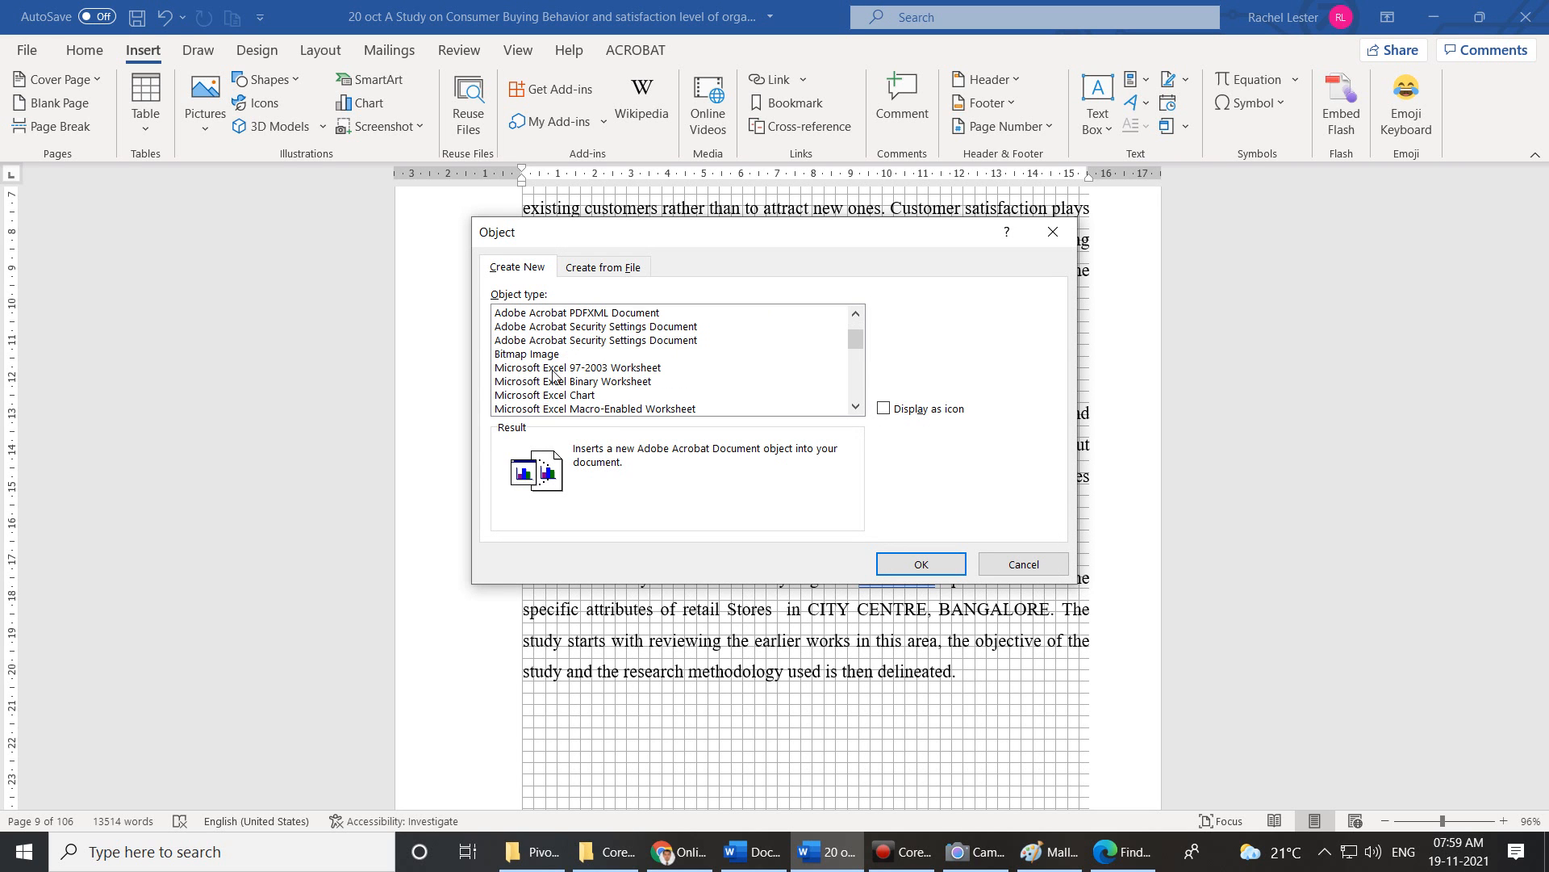
left_click(539, 356)
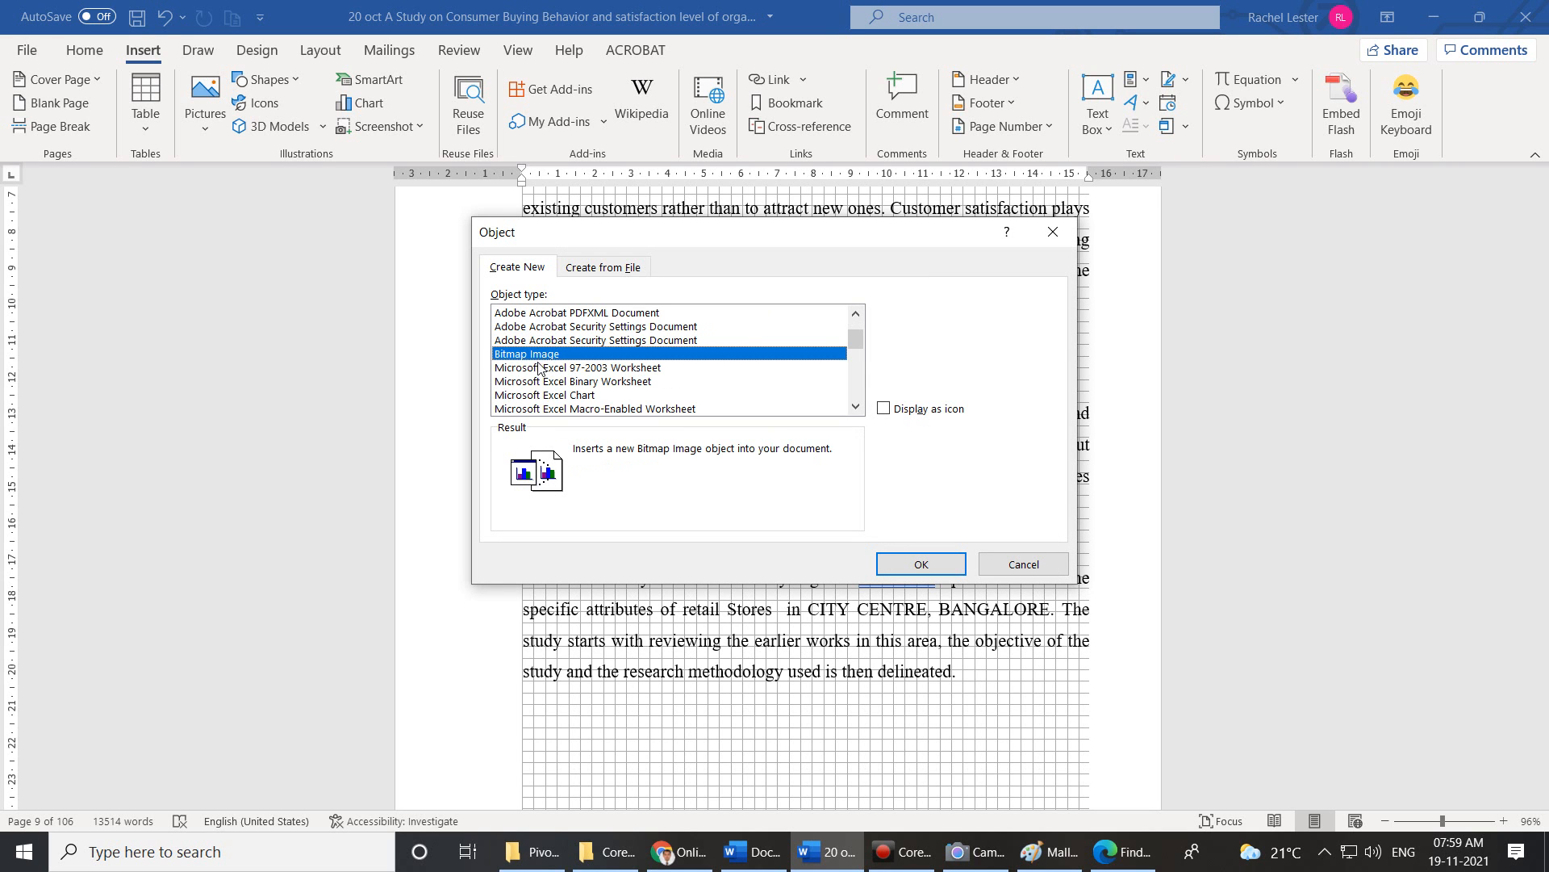
left_click(547, 371)
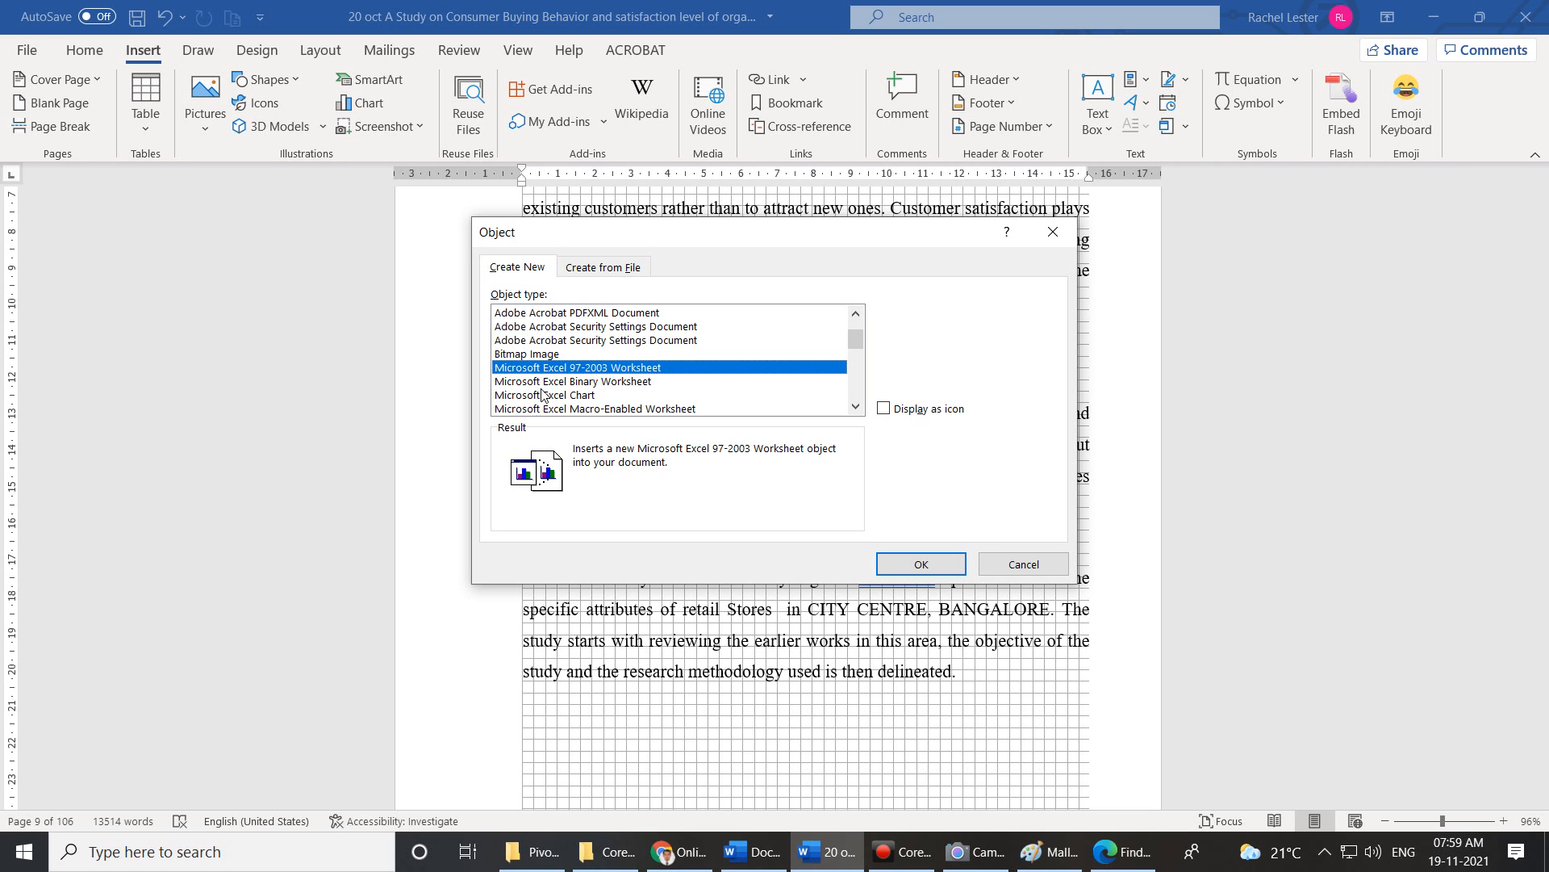
left_click(549, 383)
scroll(556, 384, "up", 1)
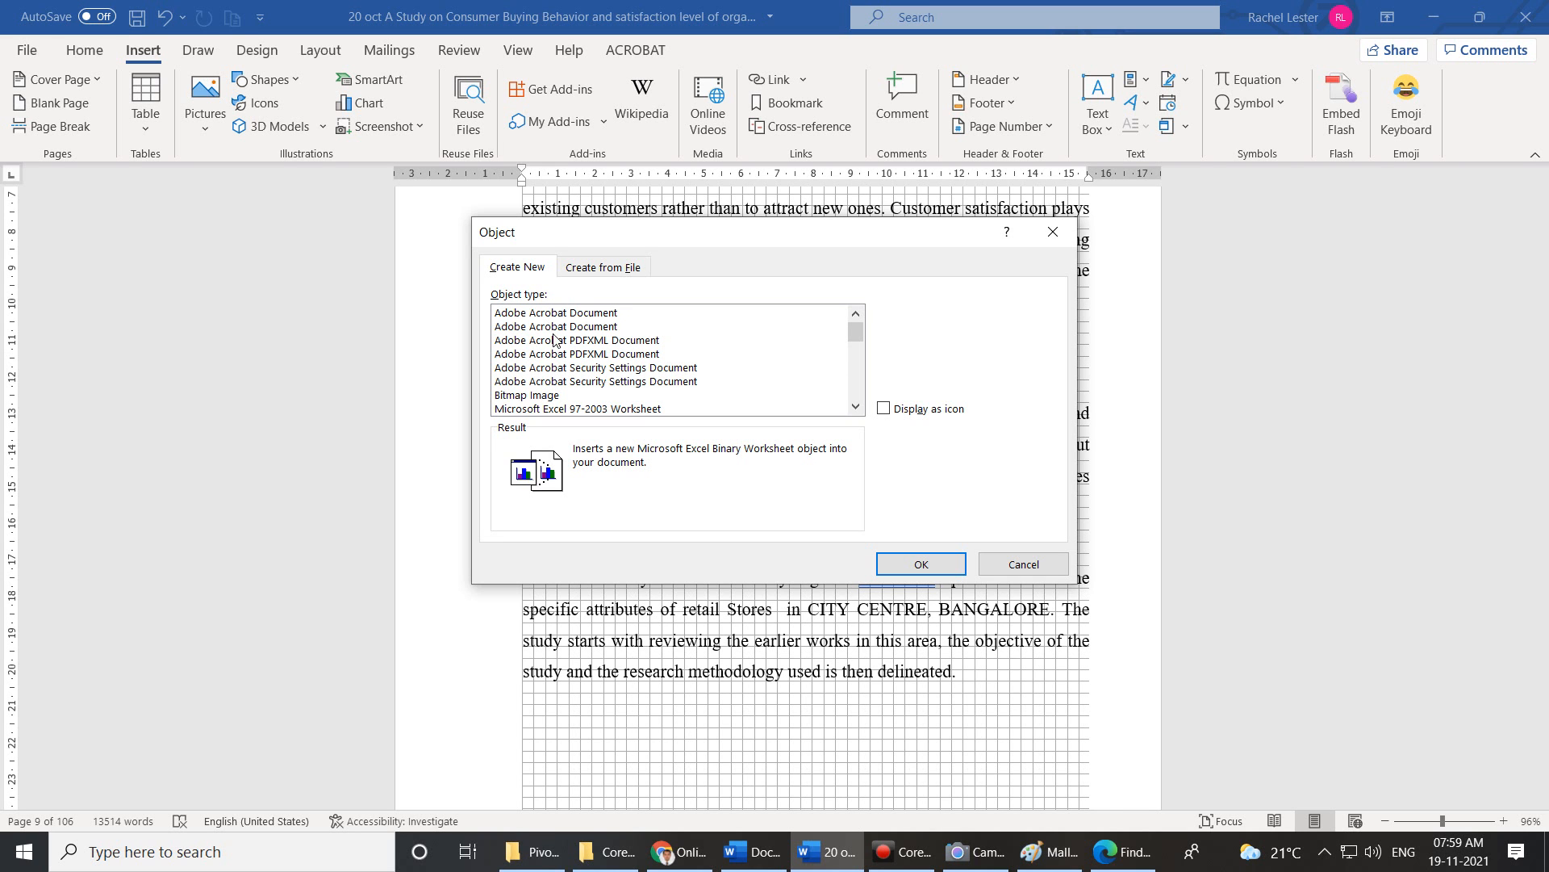
left_click(511, 315)
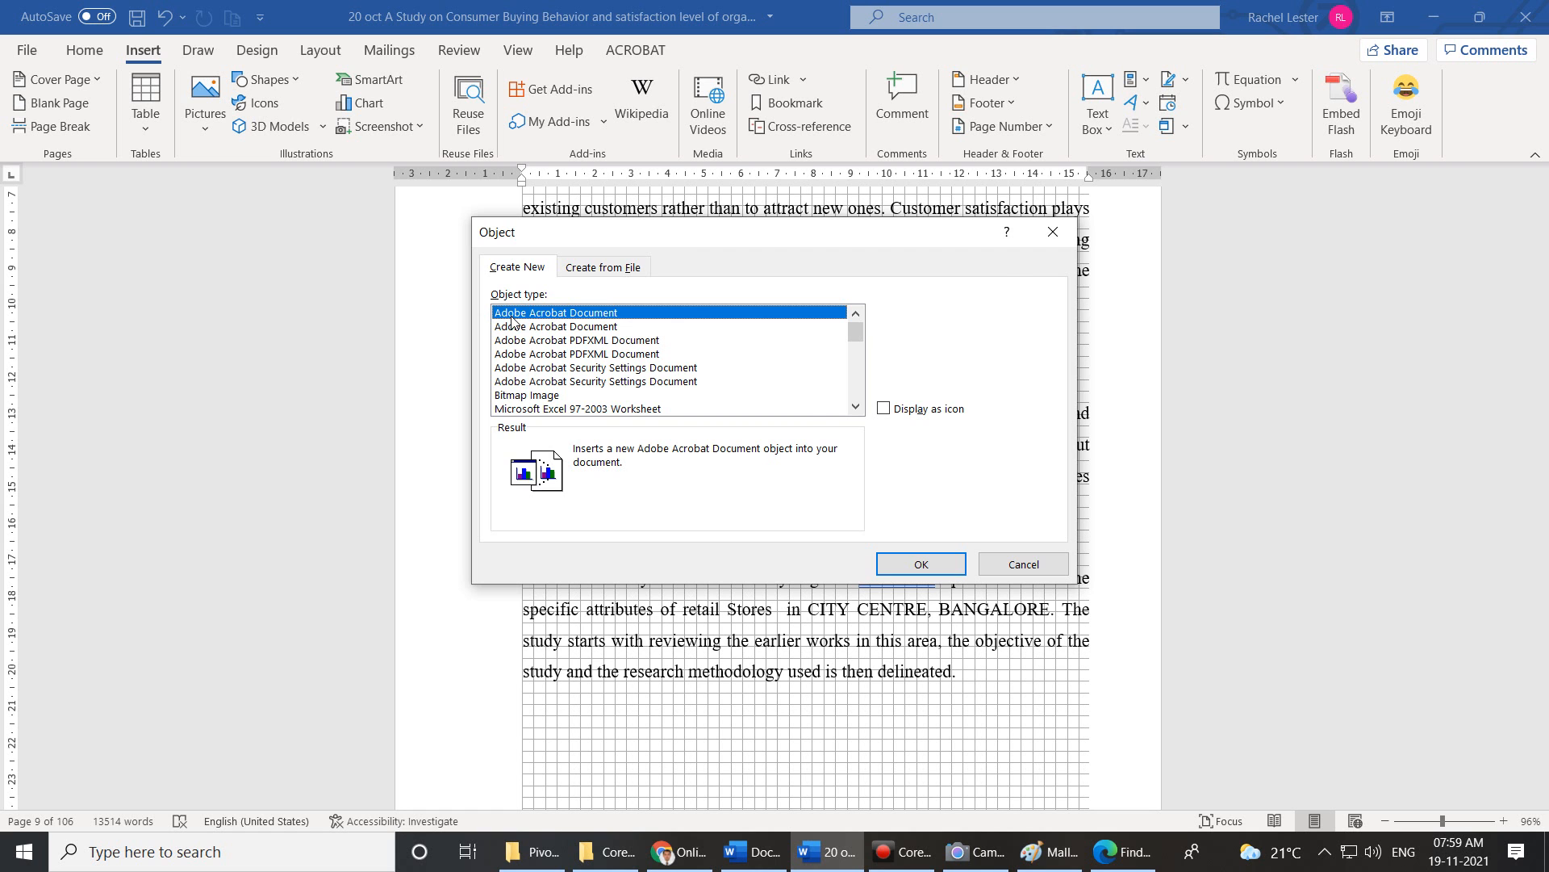
left_click(936, 566)
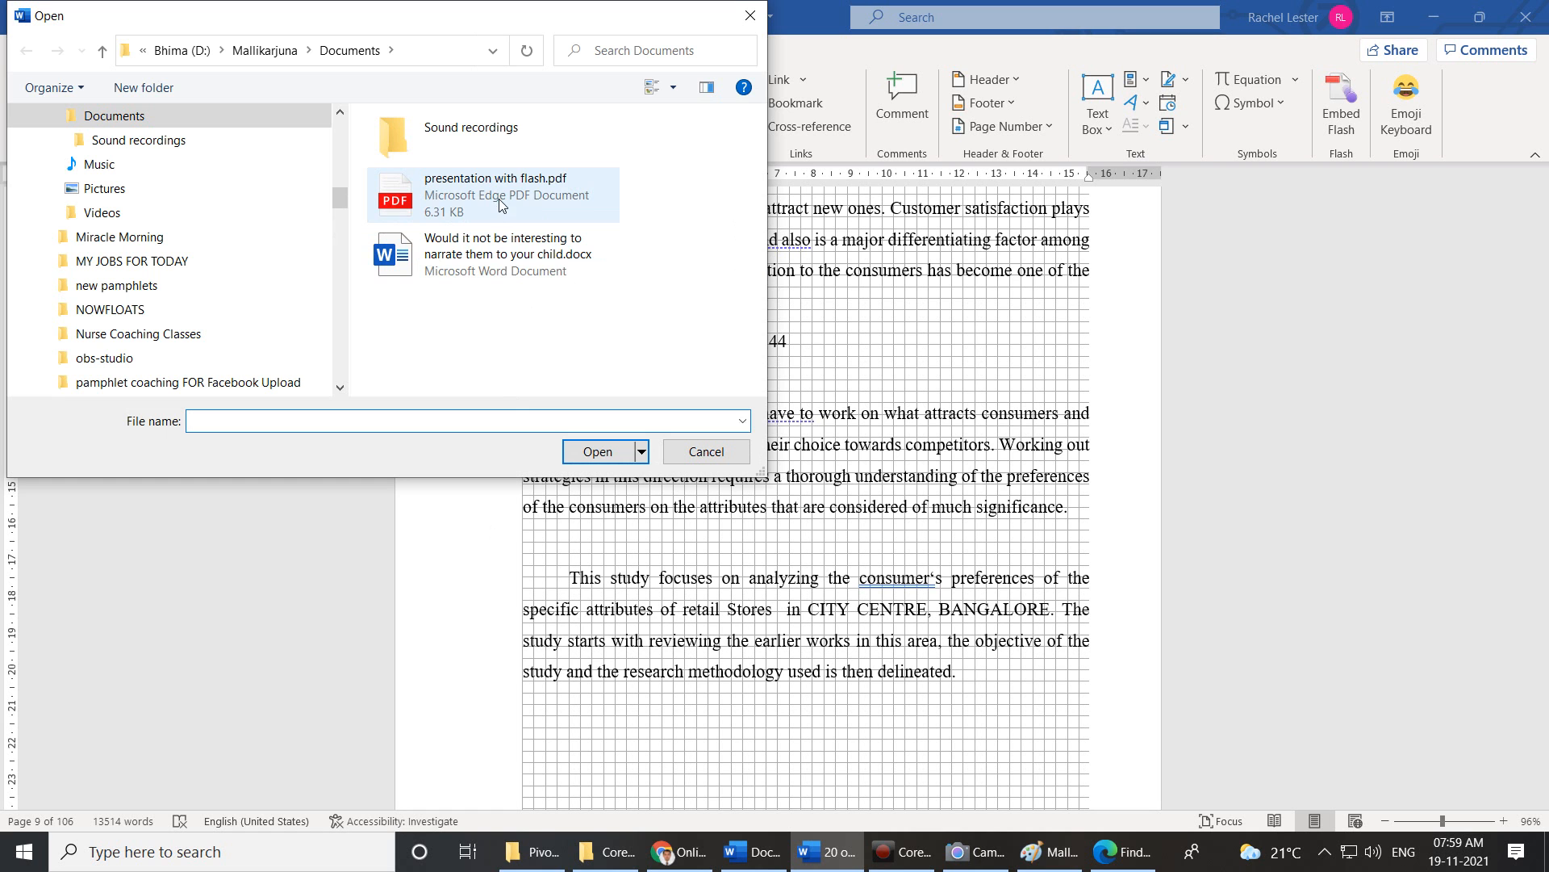
Open presentation with flash.pdf from the Documents folder as the embedded object.
left_click(499, 199)
left_click(597, 452)
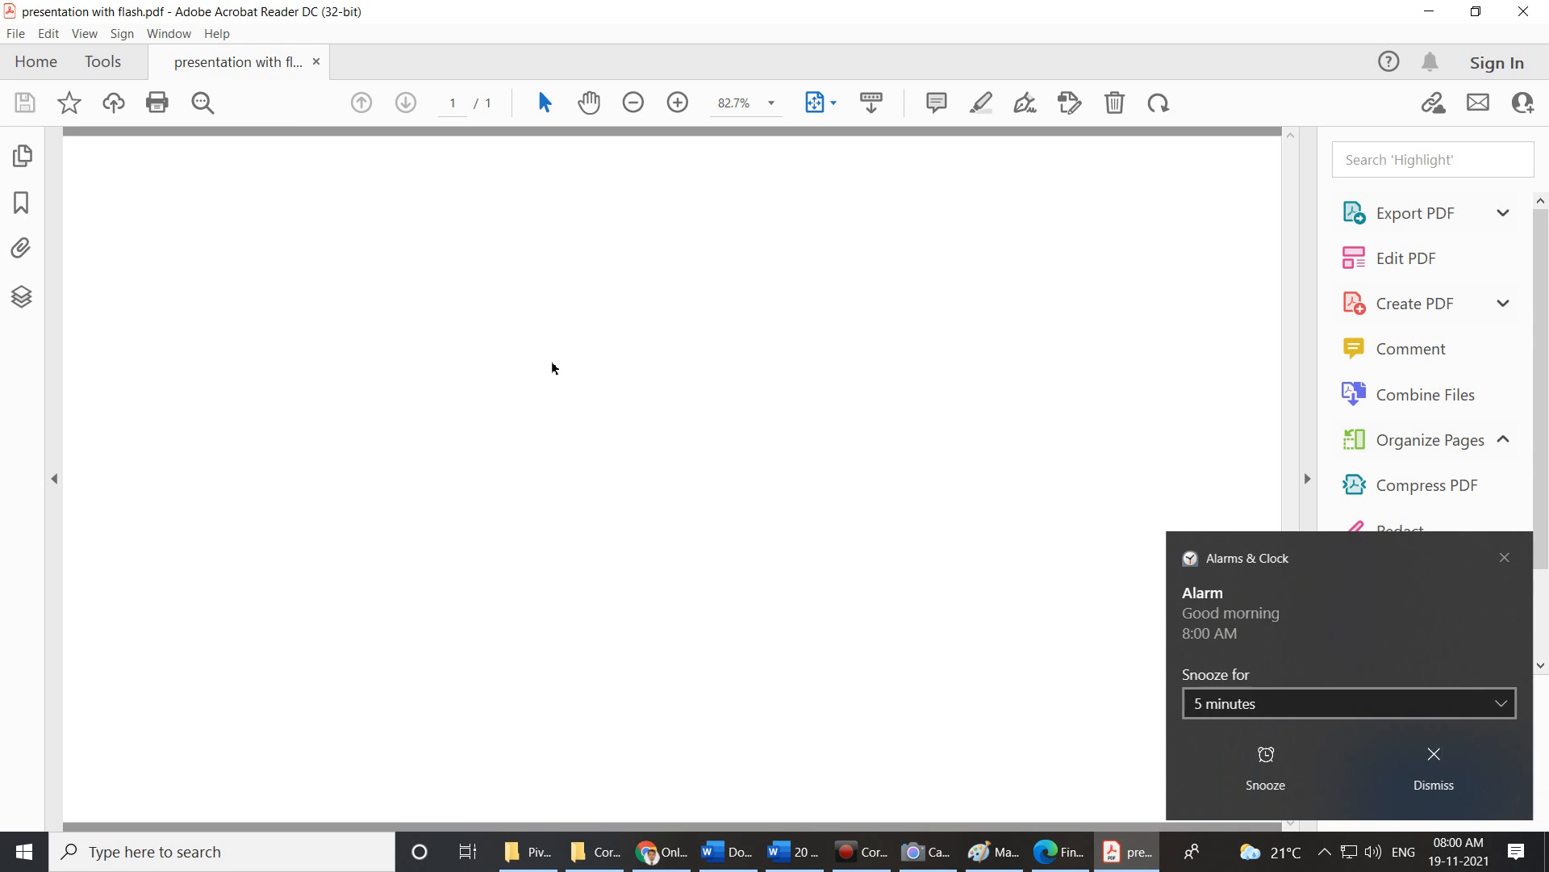
Dismiss the Alarms & Clock notification and close the blank Acrobat PDF window.
left_click(1422, 753)
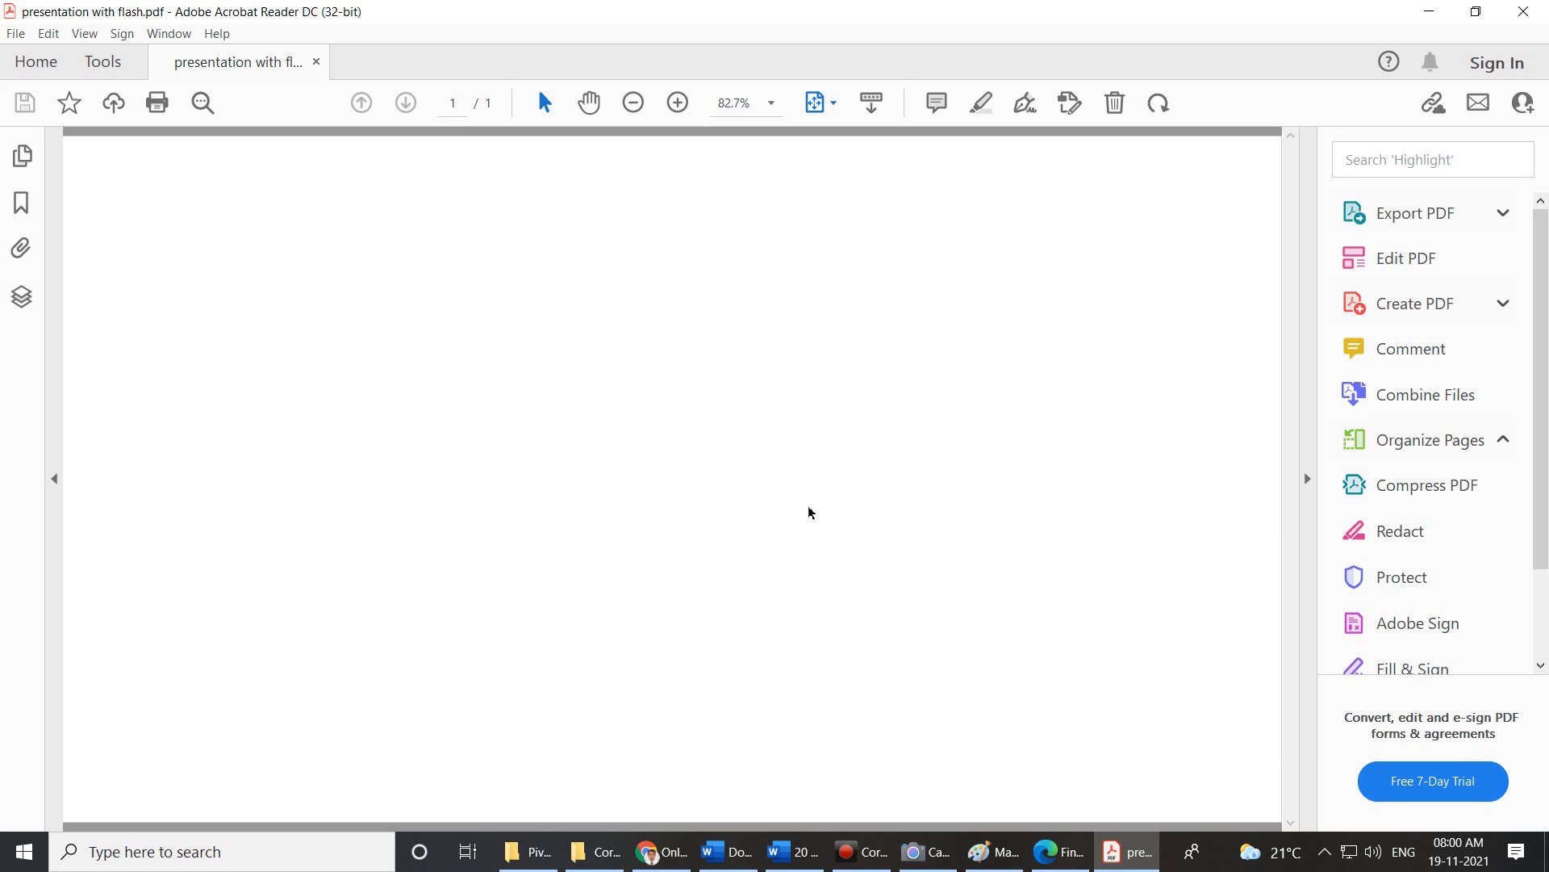
left_click(1533, 16)
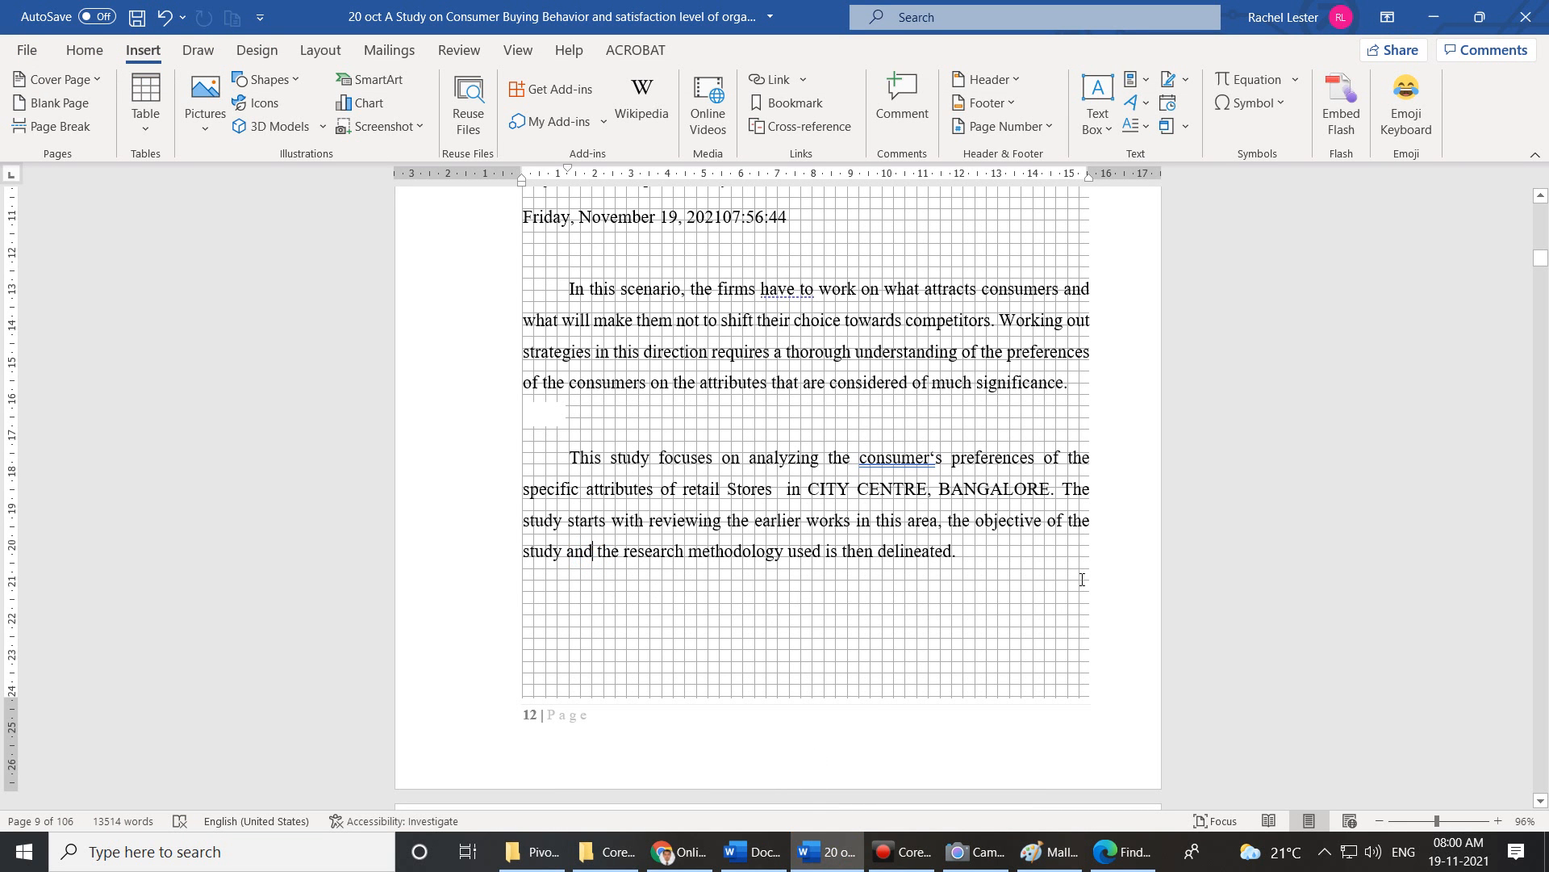
Embed a new blank Bitmap Image object right after 'delineated.'.
left_click(1002, 556)
left_click(1169, 127)
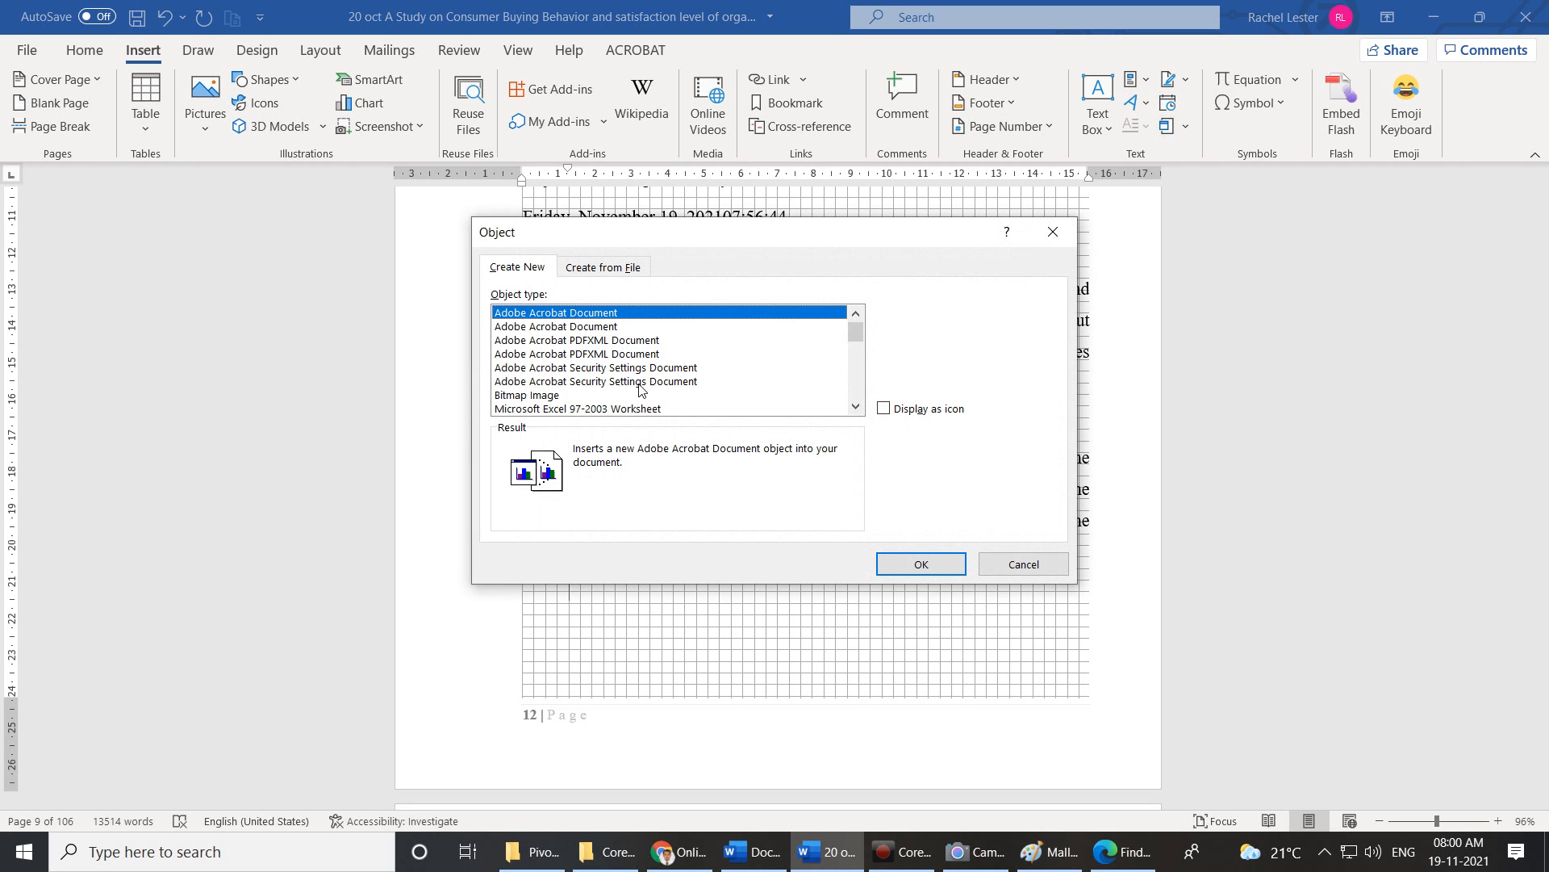
scroll(675, 395, "down", 1)
left_click(546, 356)
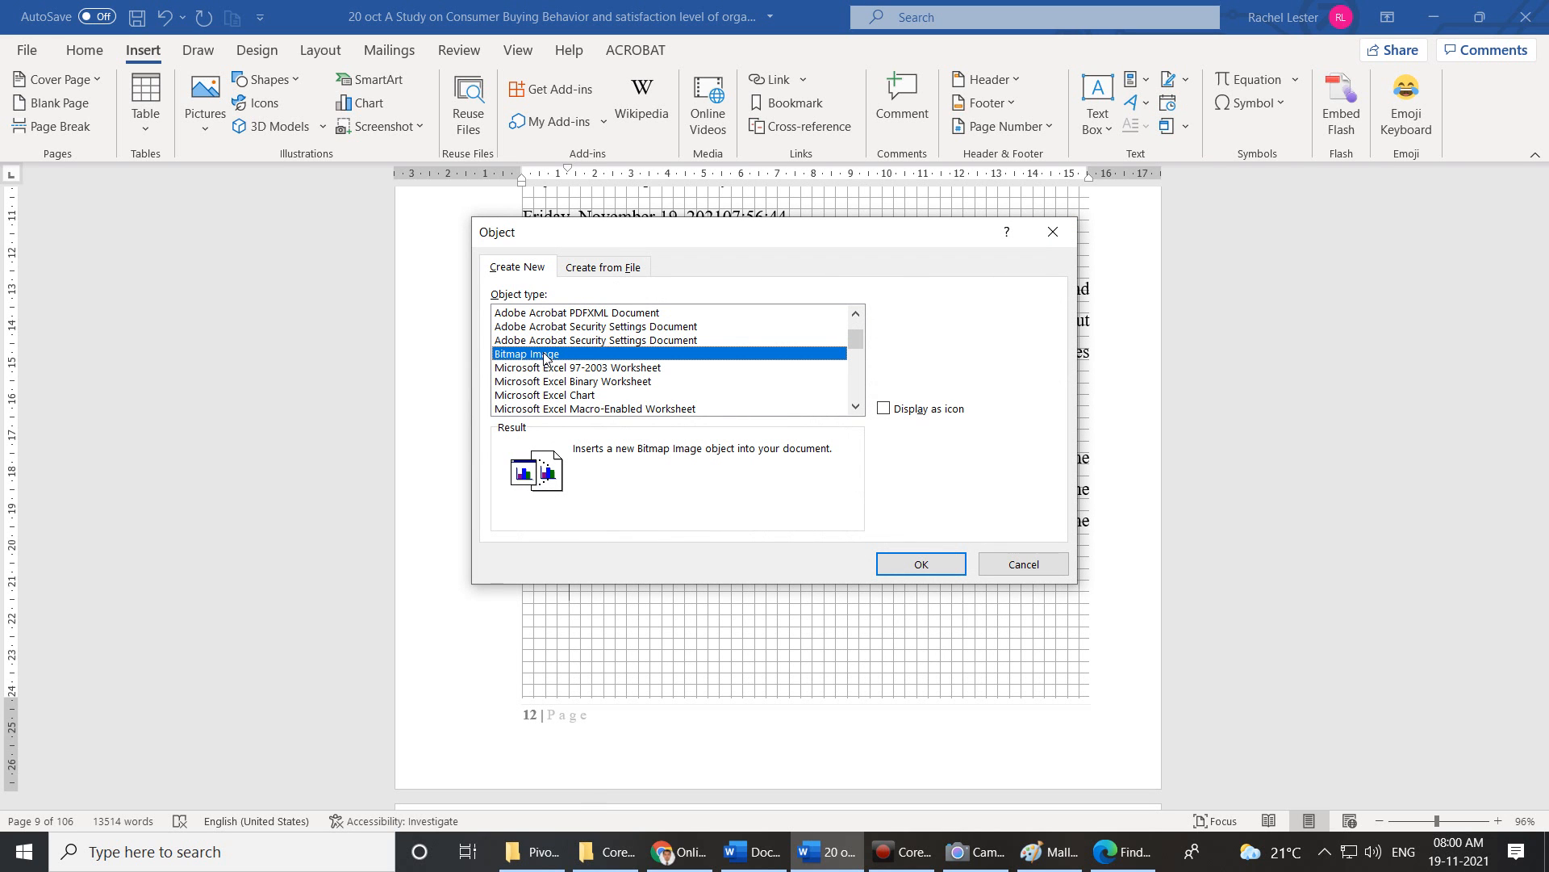
left_click(925, 573)
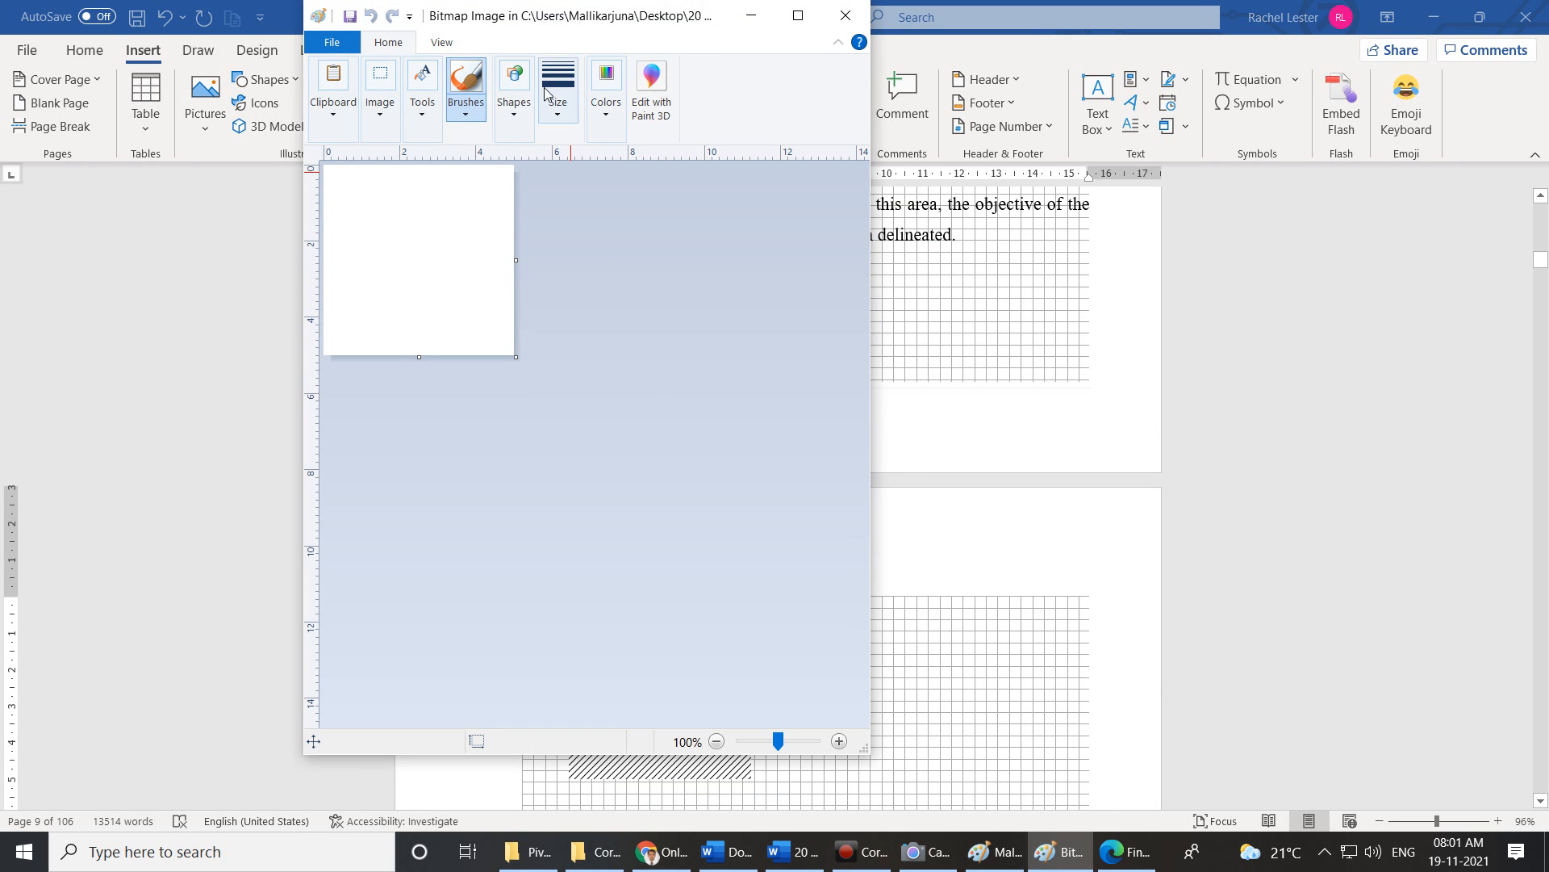
Maximize the Paint editing window for the bitmap object.
left_click(803, 15)
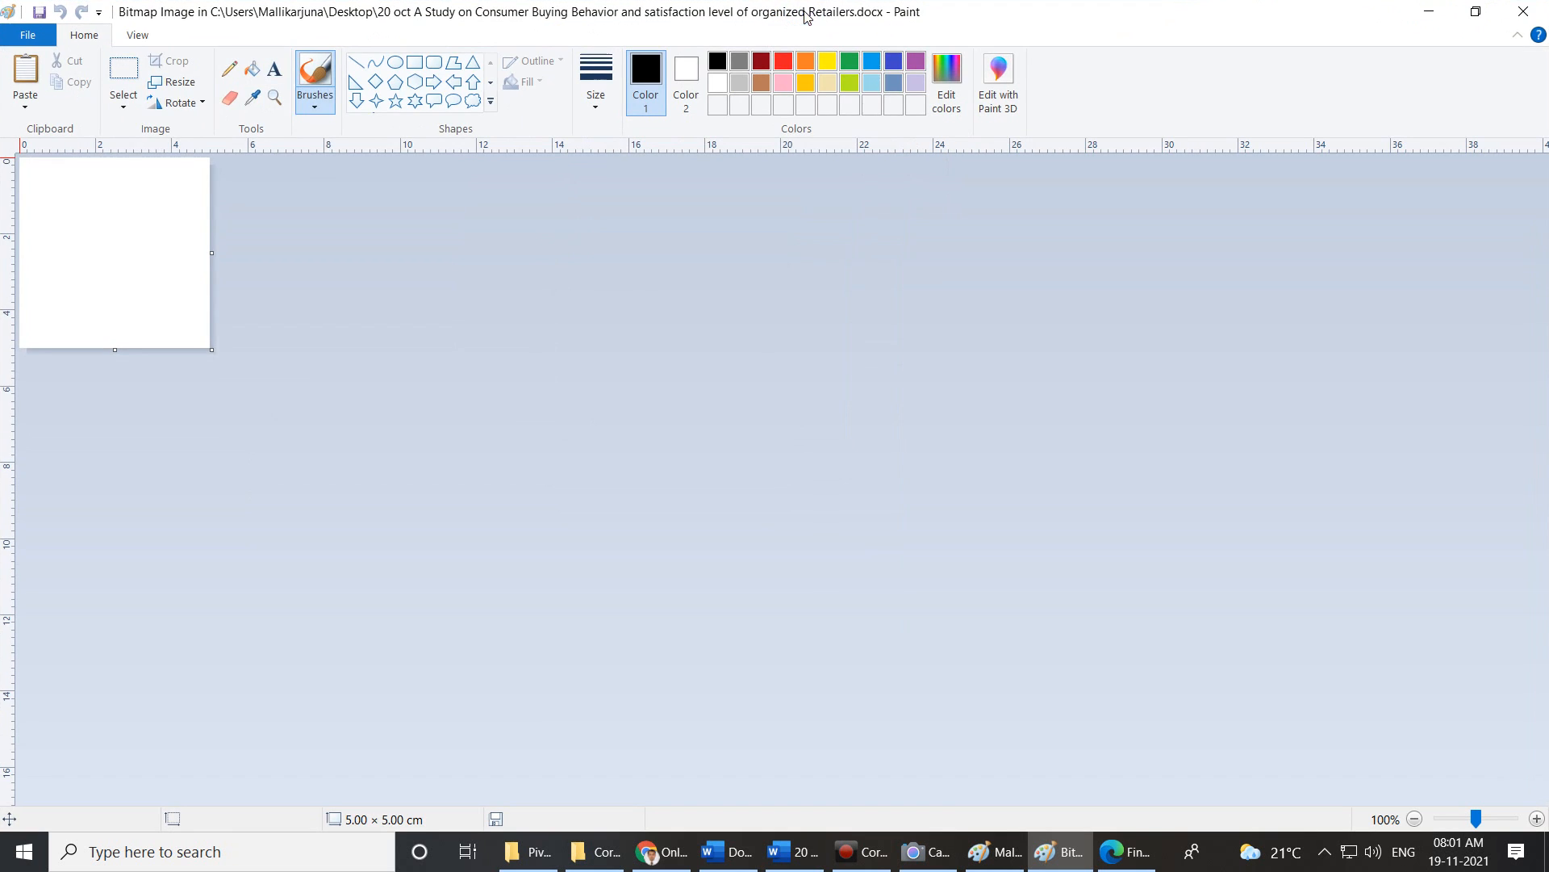
left_click(27, 35)
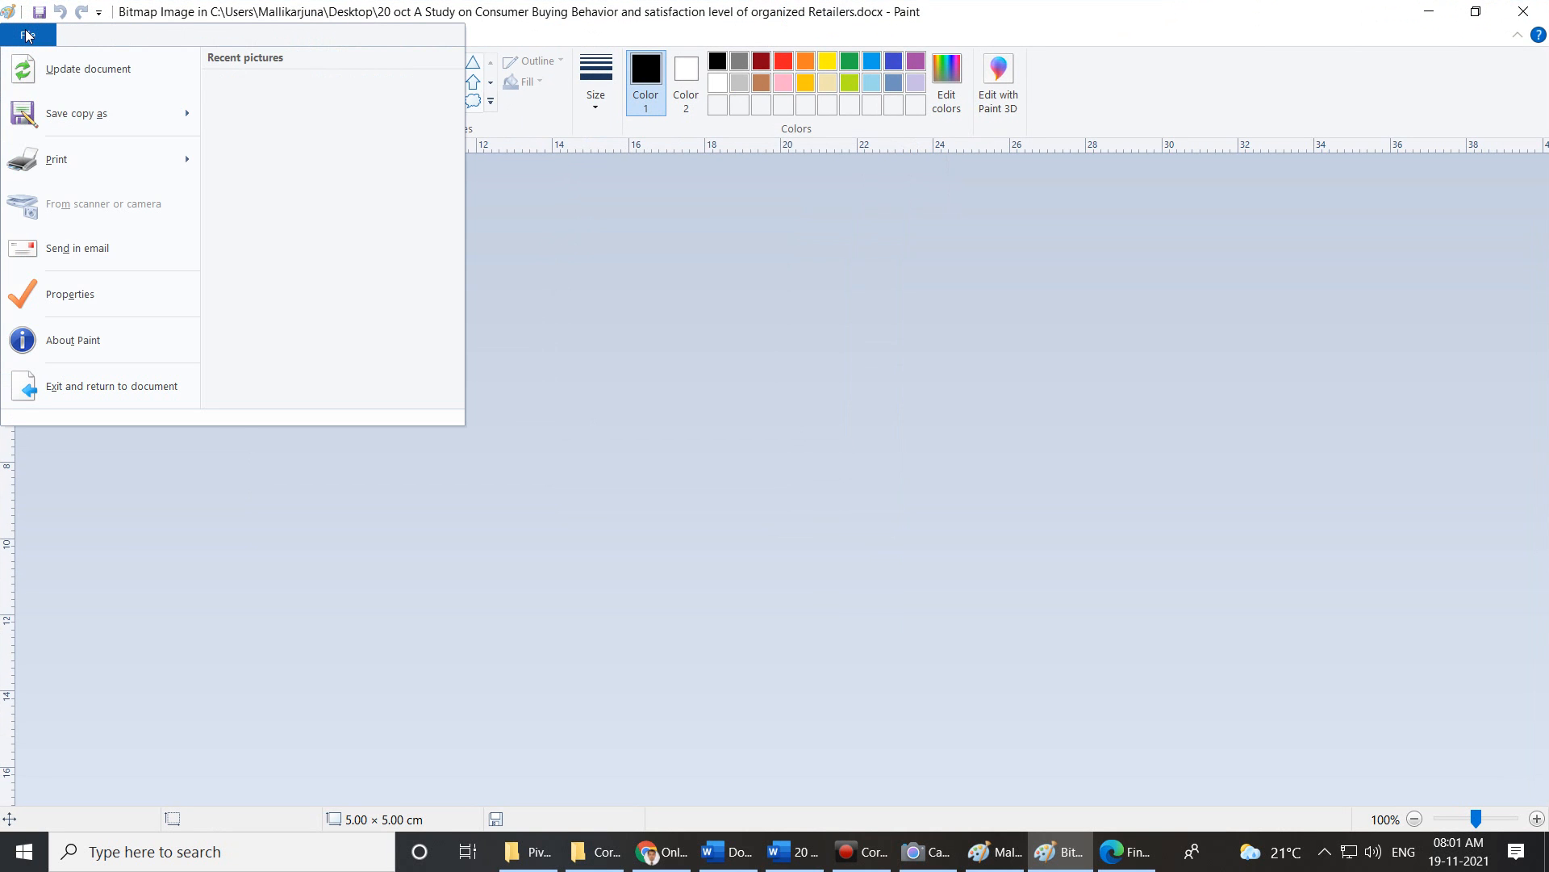
left_click(764, 352)
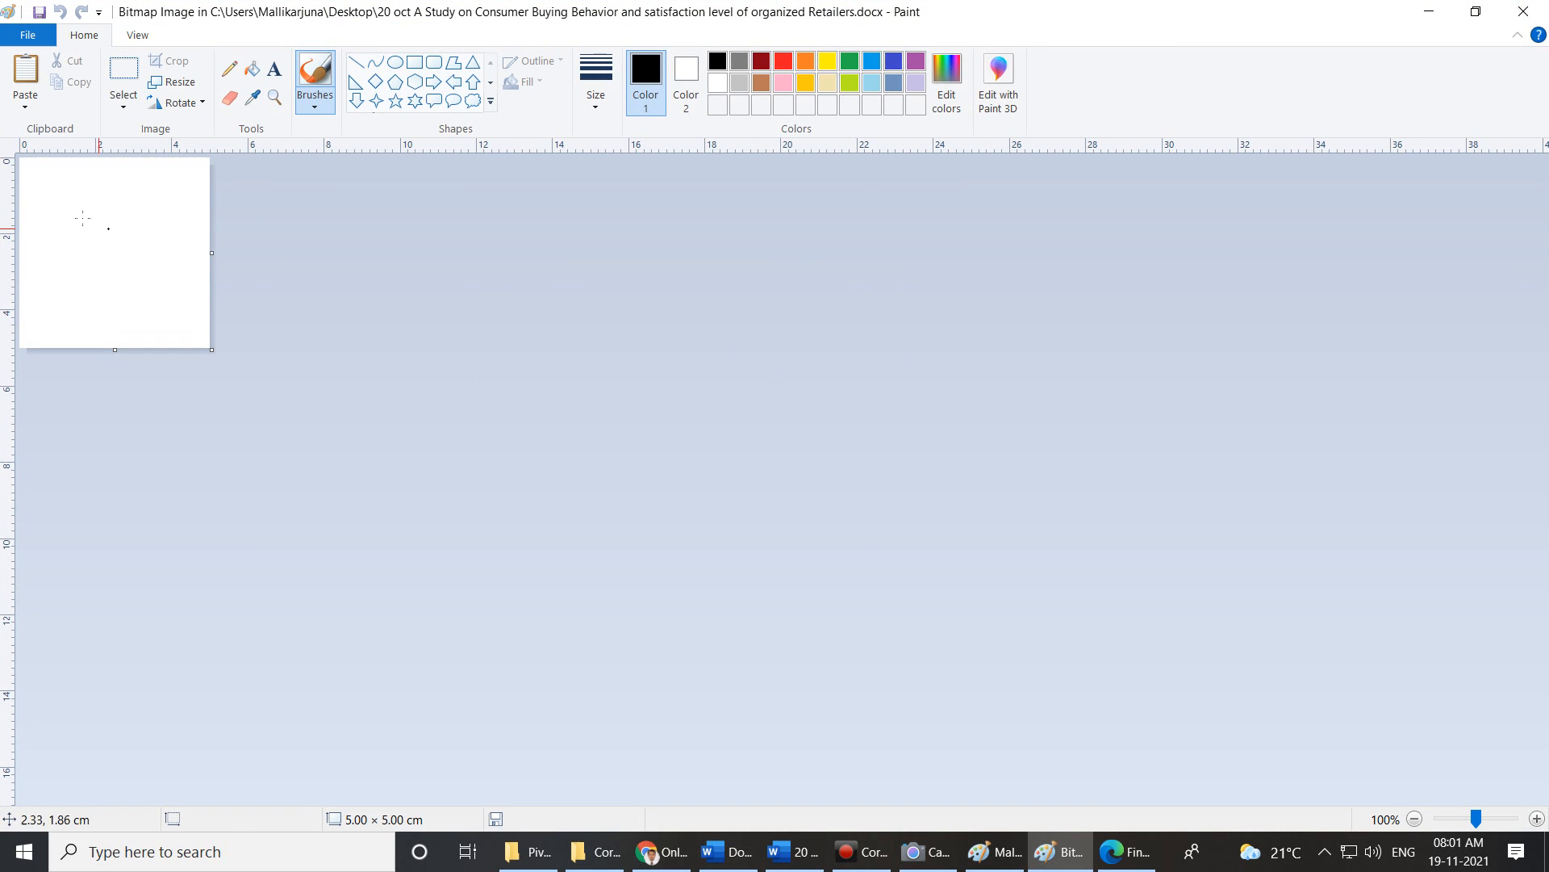
Paste the signature PNG from Downloads onto the Paint canvas.
left_click(30, 110)
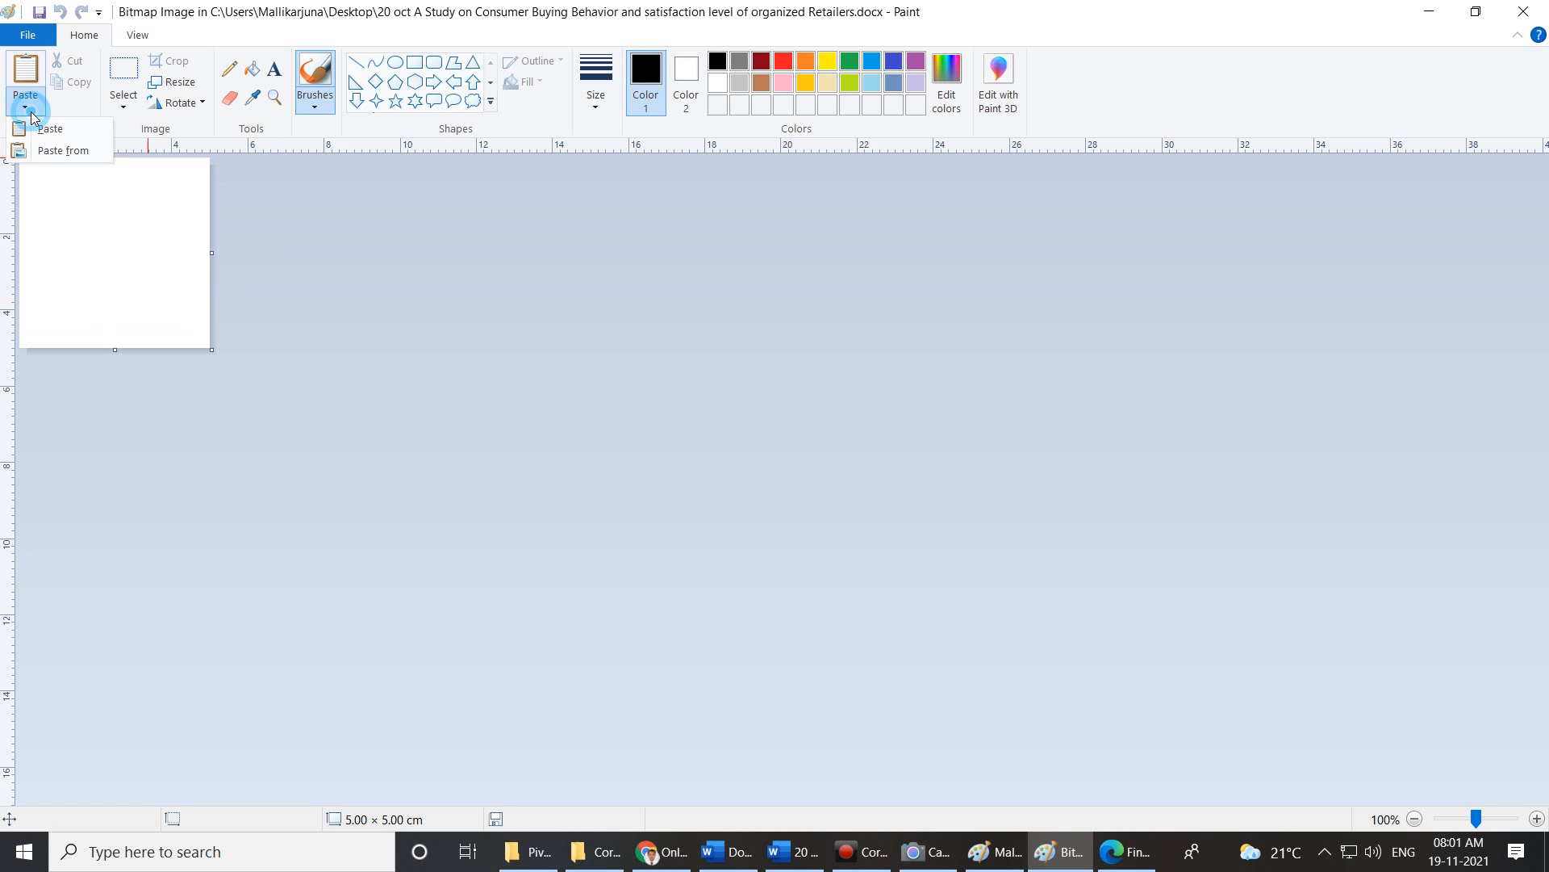
left_click(49, 150)
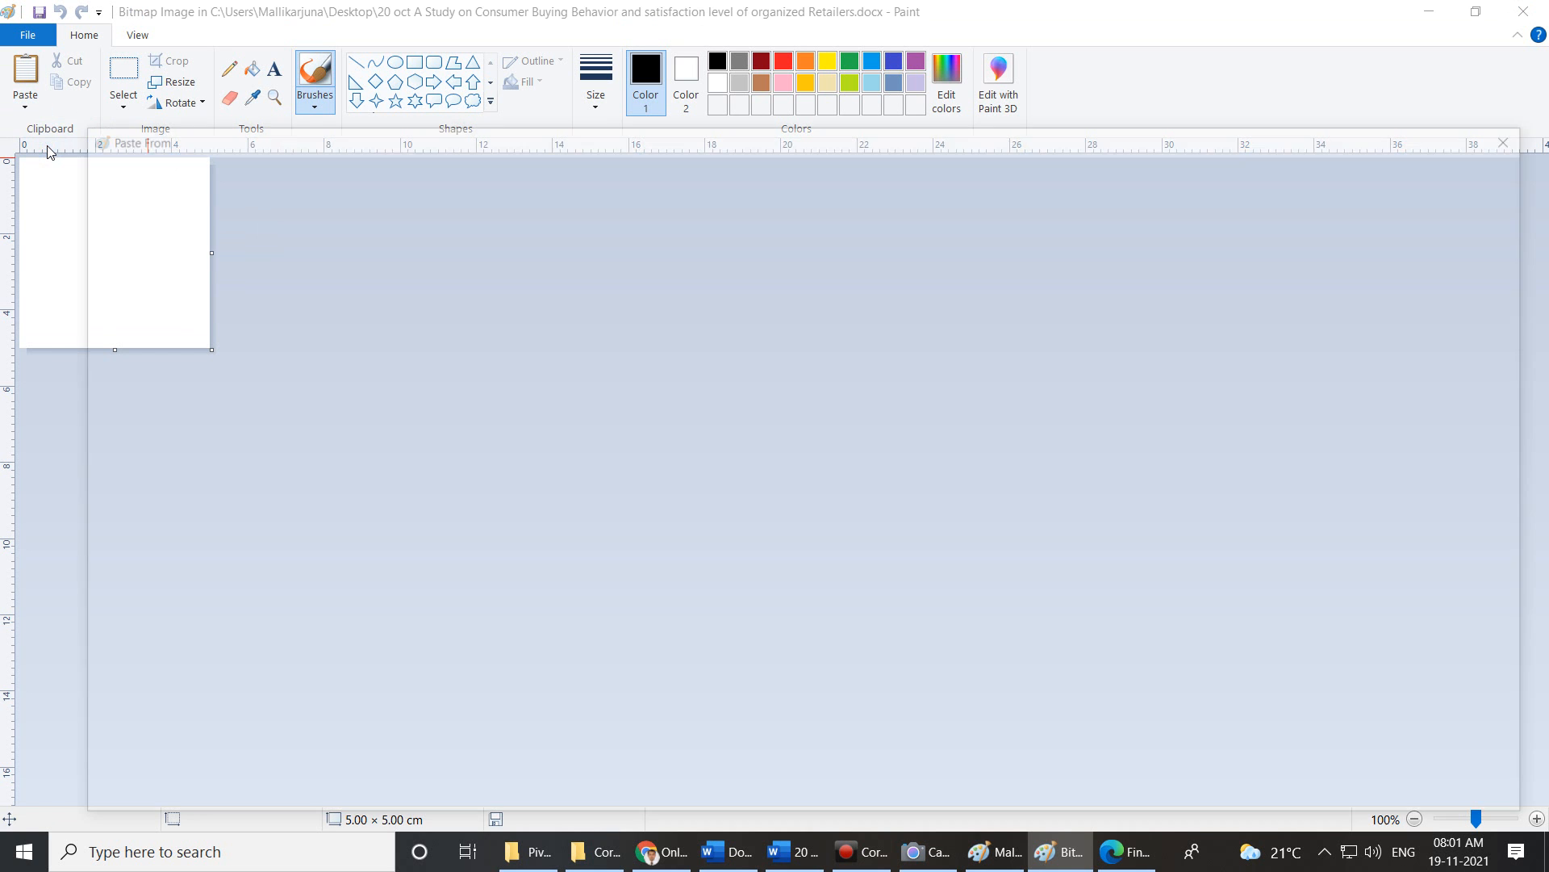
left_click(602, 452)
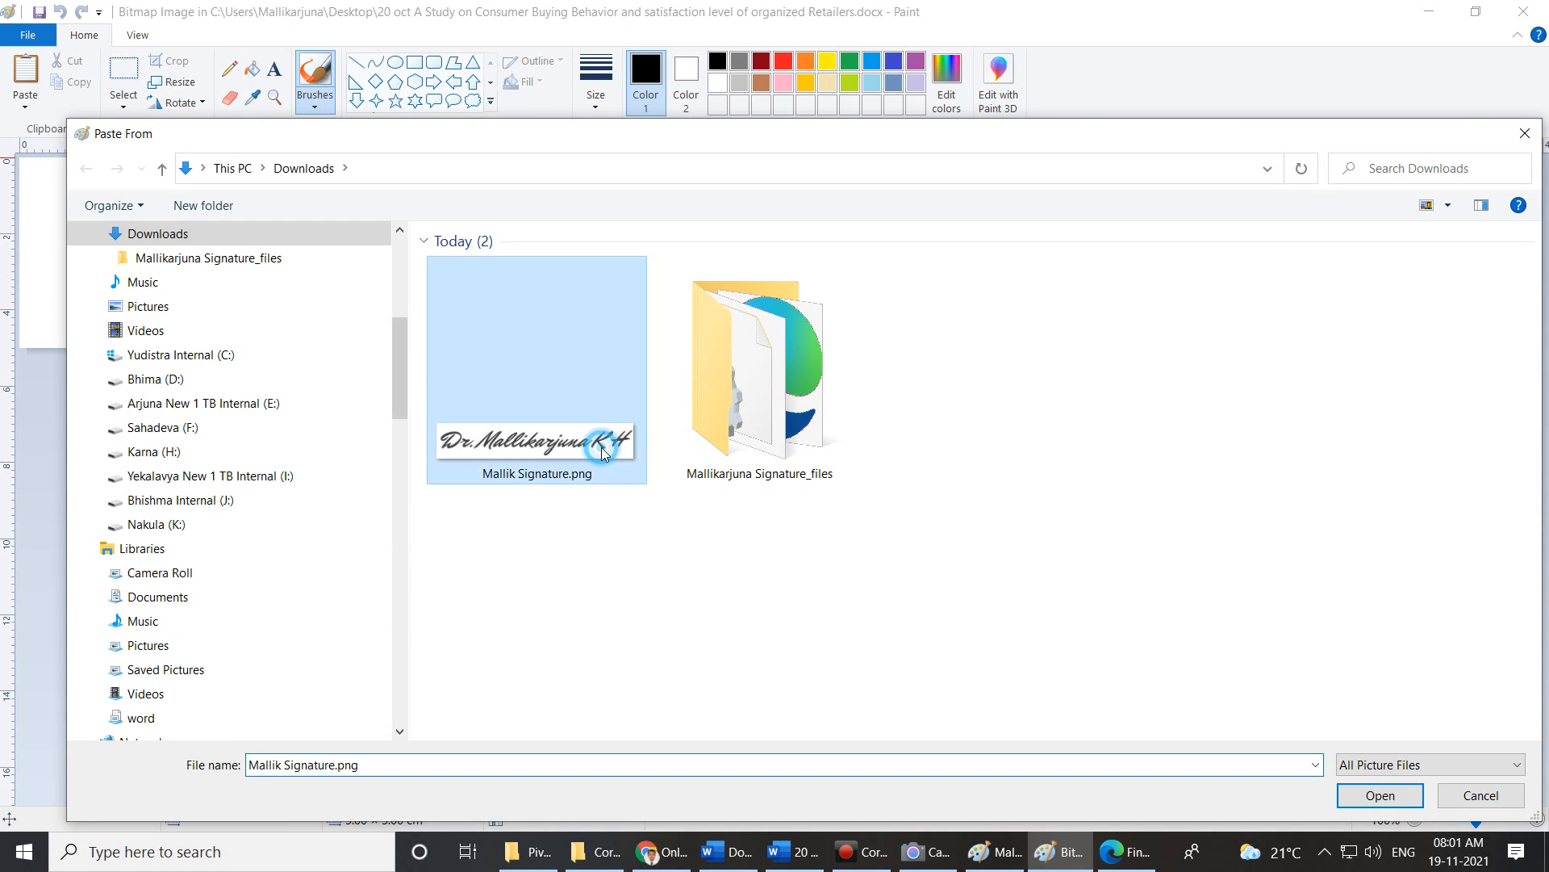
left_click(1370, 790)
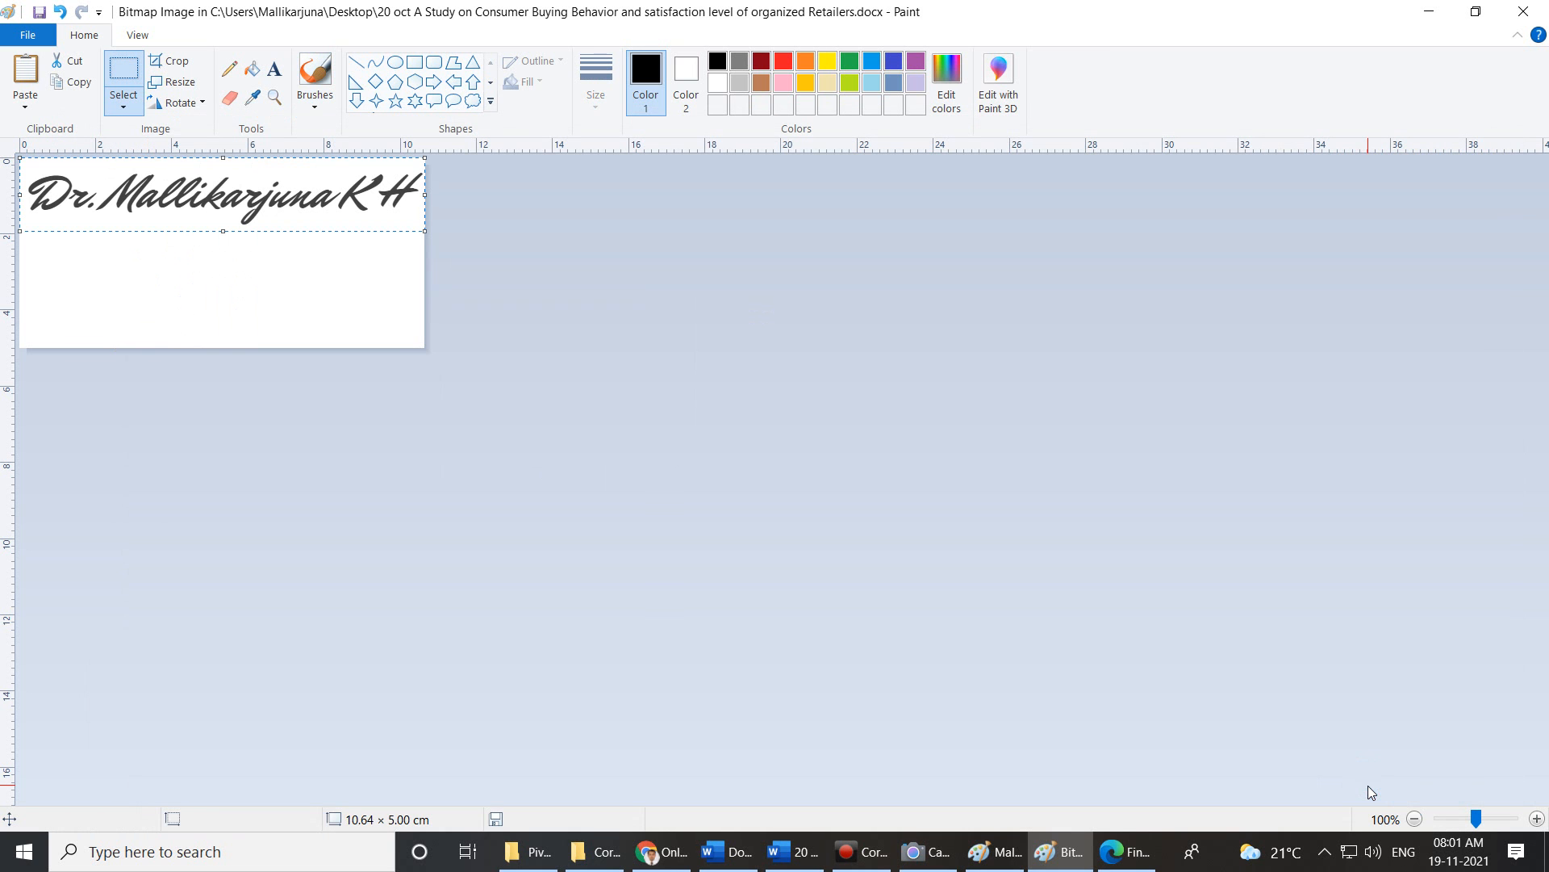
Trim the canvas to the signature's height (10.64 × 1.93 cm) and return to Word.
left_click(309, 288)
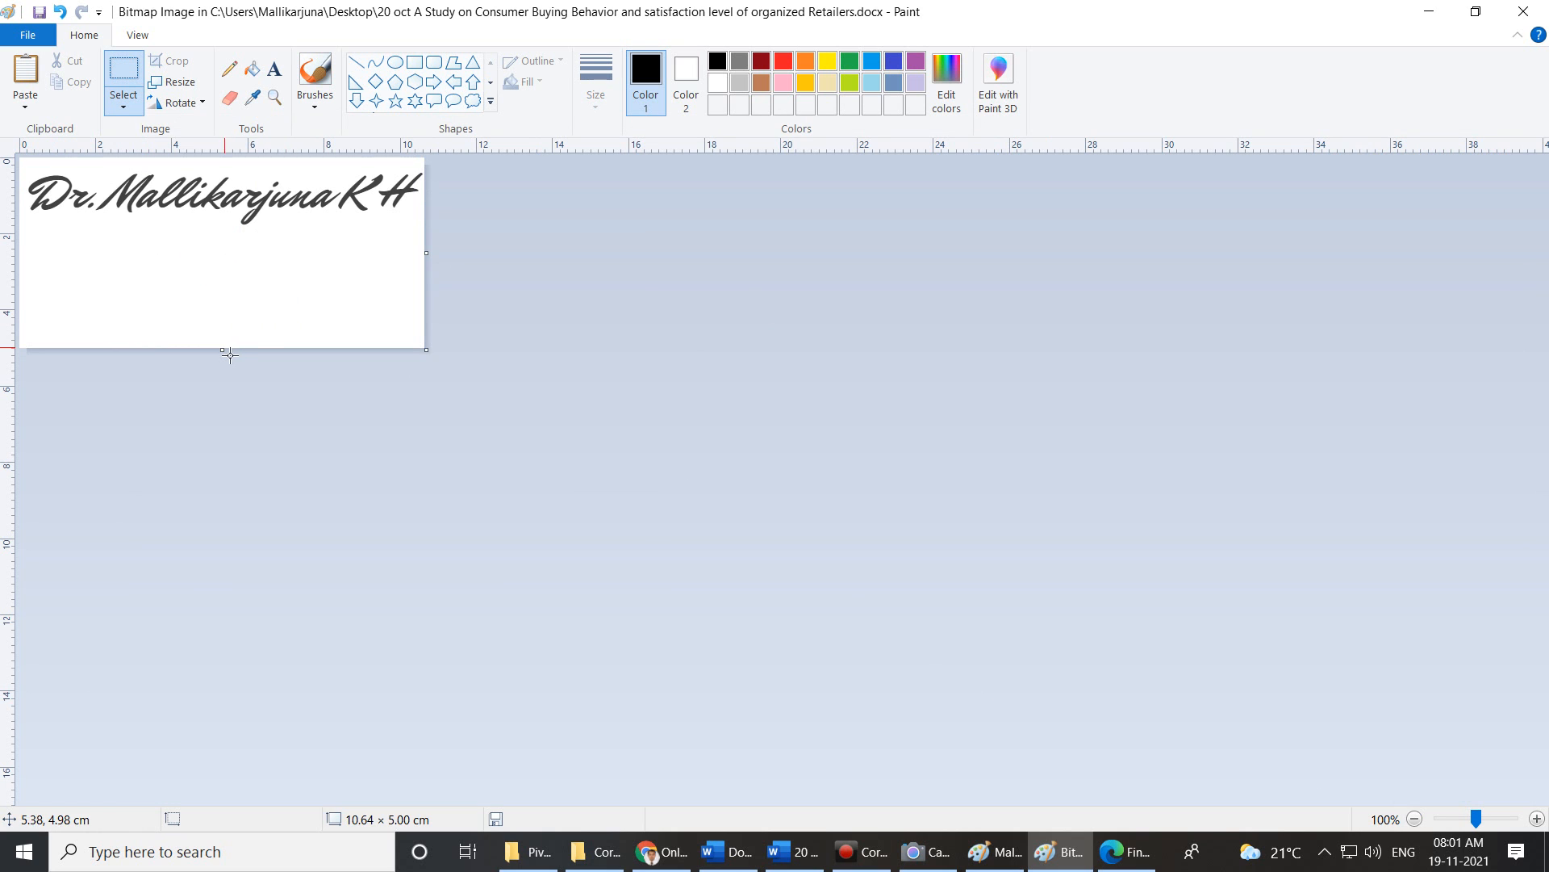
left_click_drag(222, 349, 221, 233)
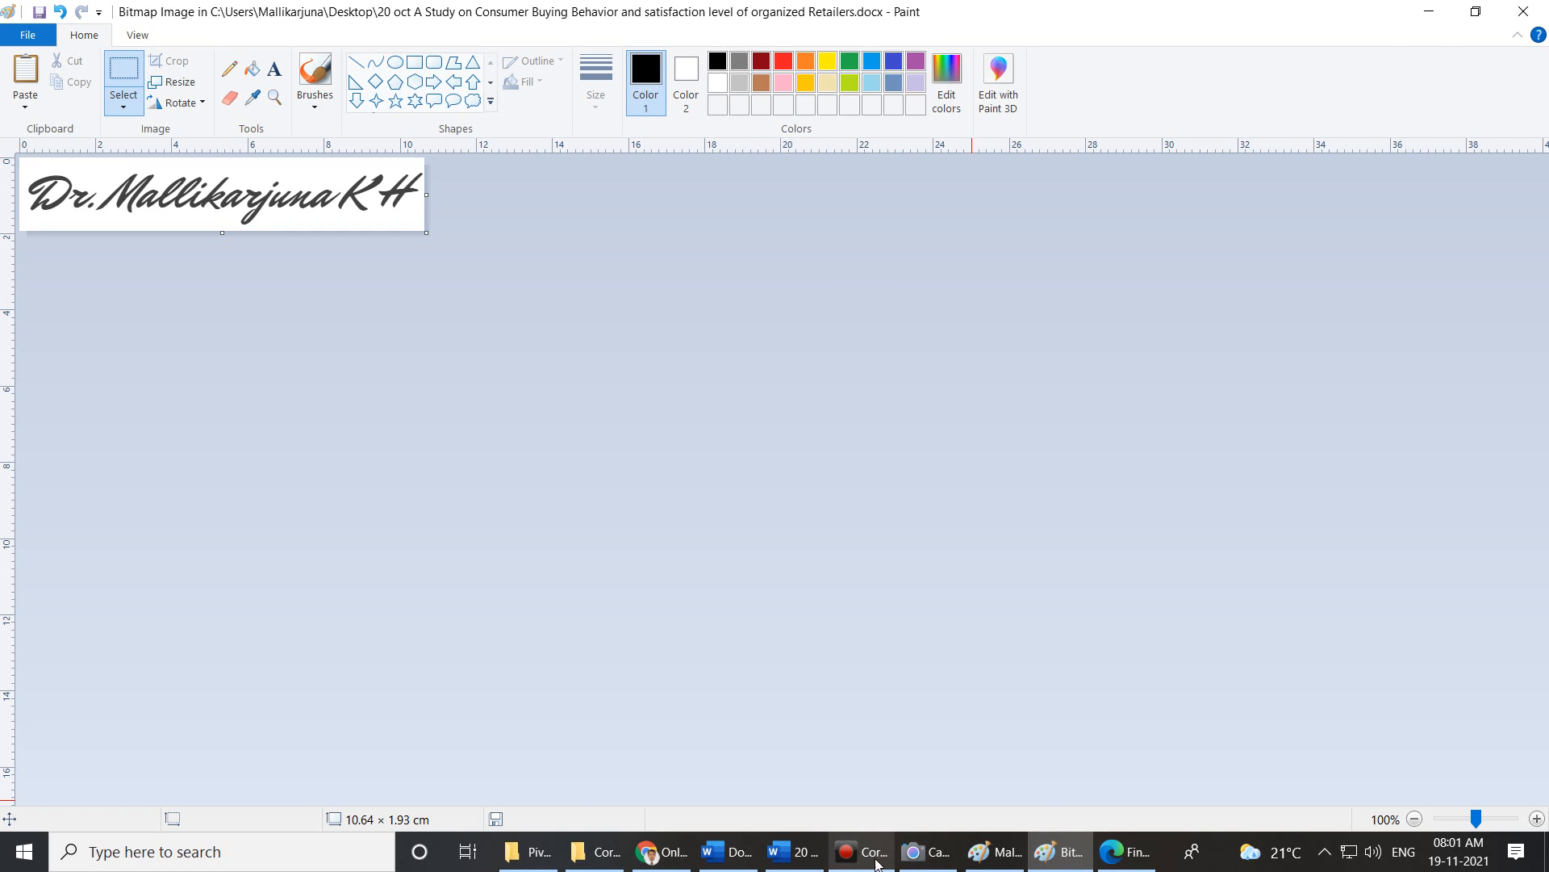
left_click(812, 858)
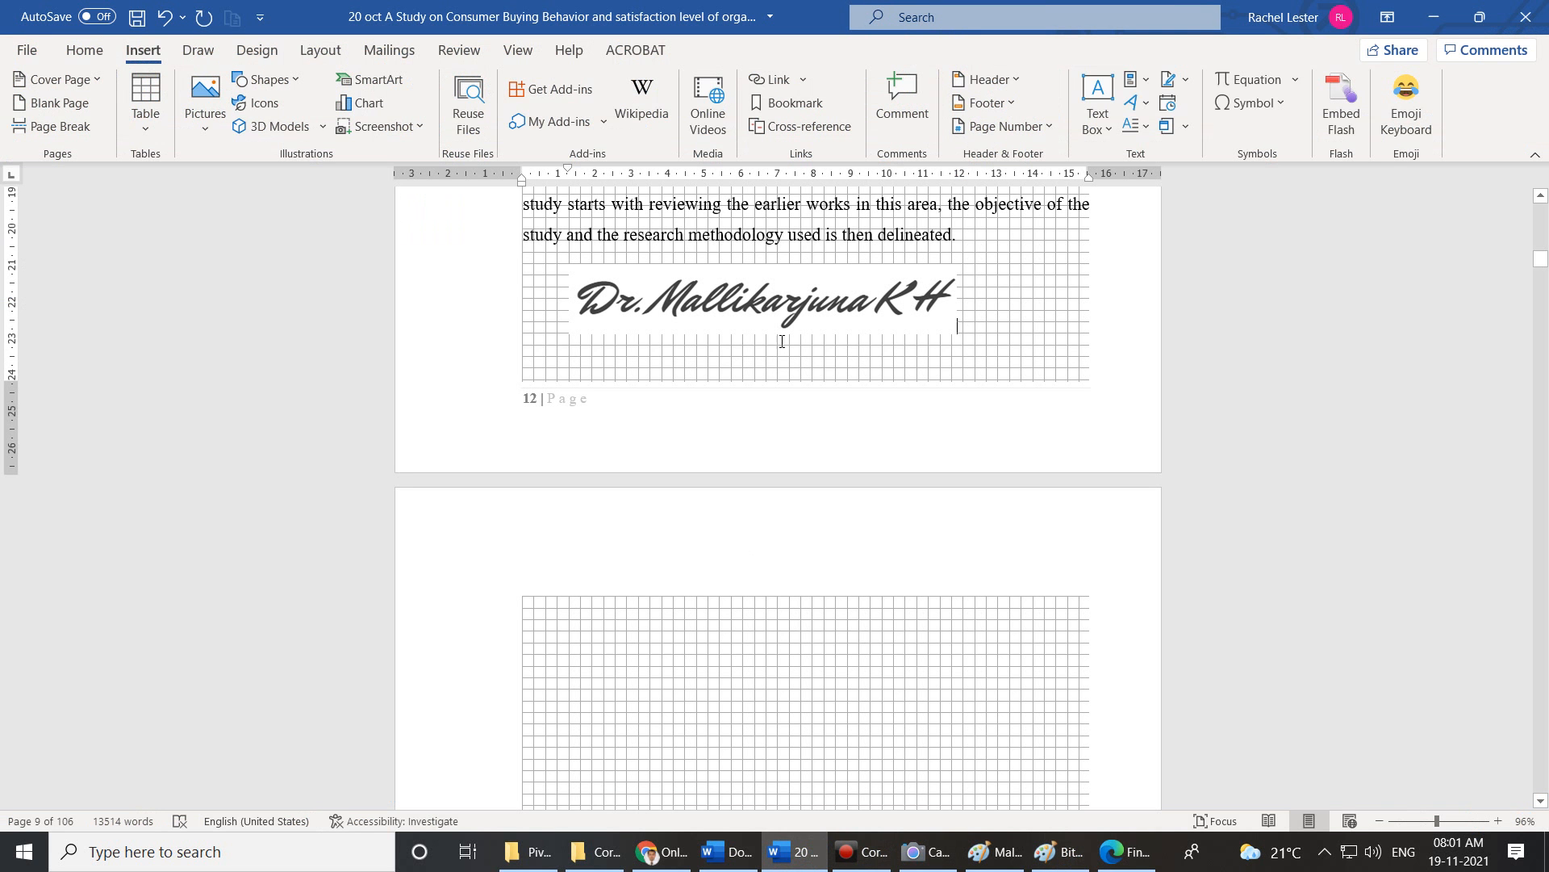
Start a new page after the signature.
left_click(1184, 127)
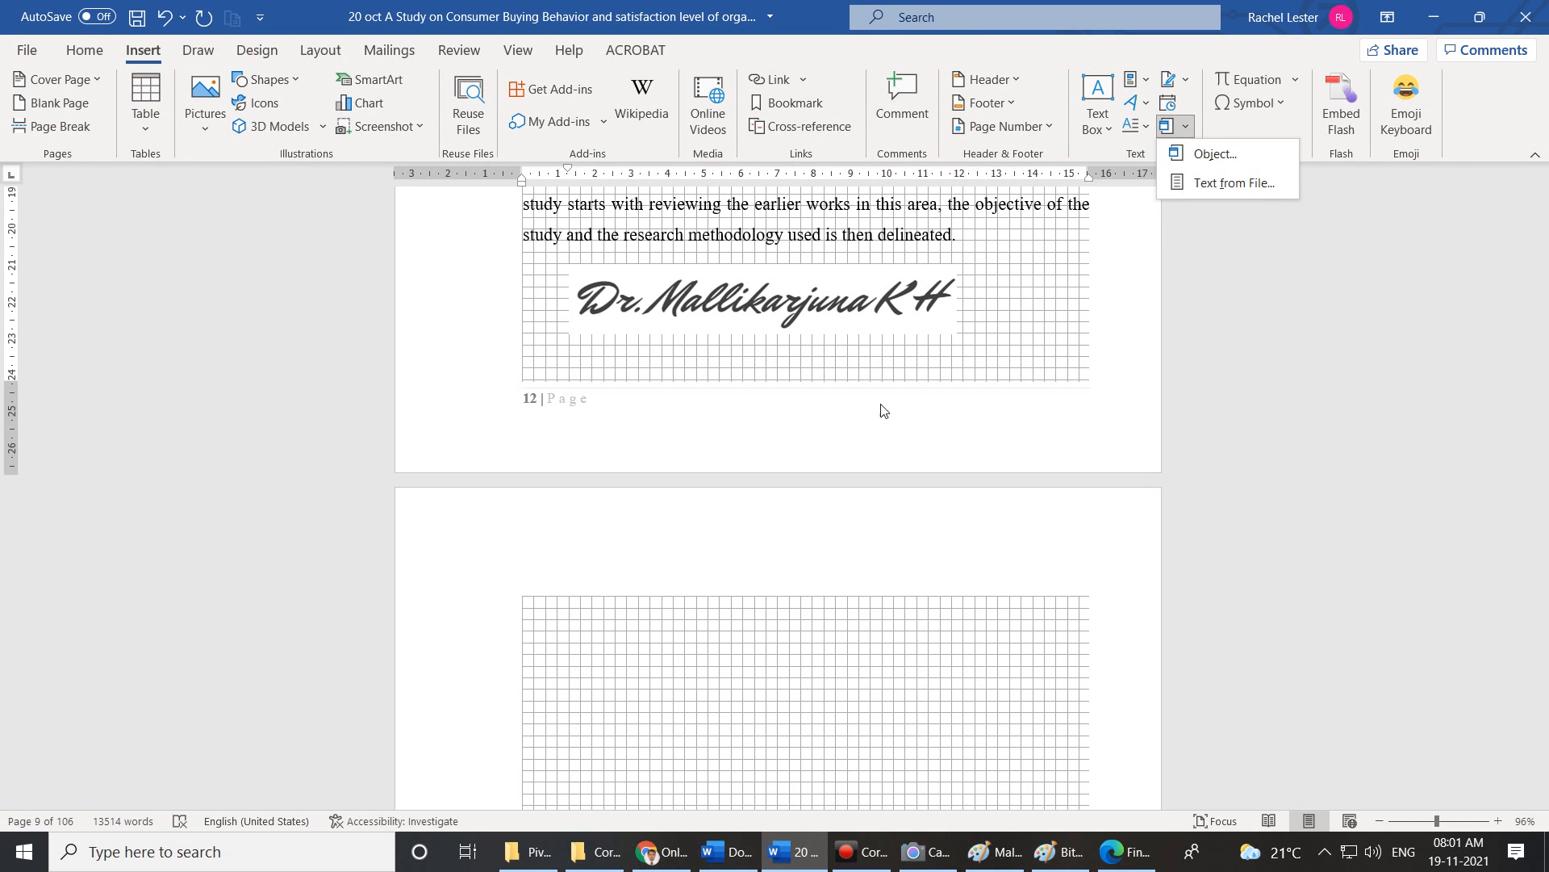
left_click(595, 619)
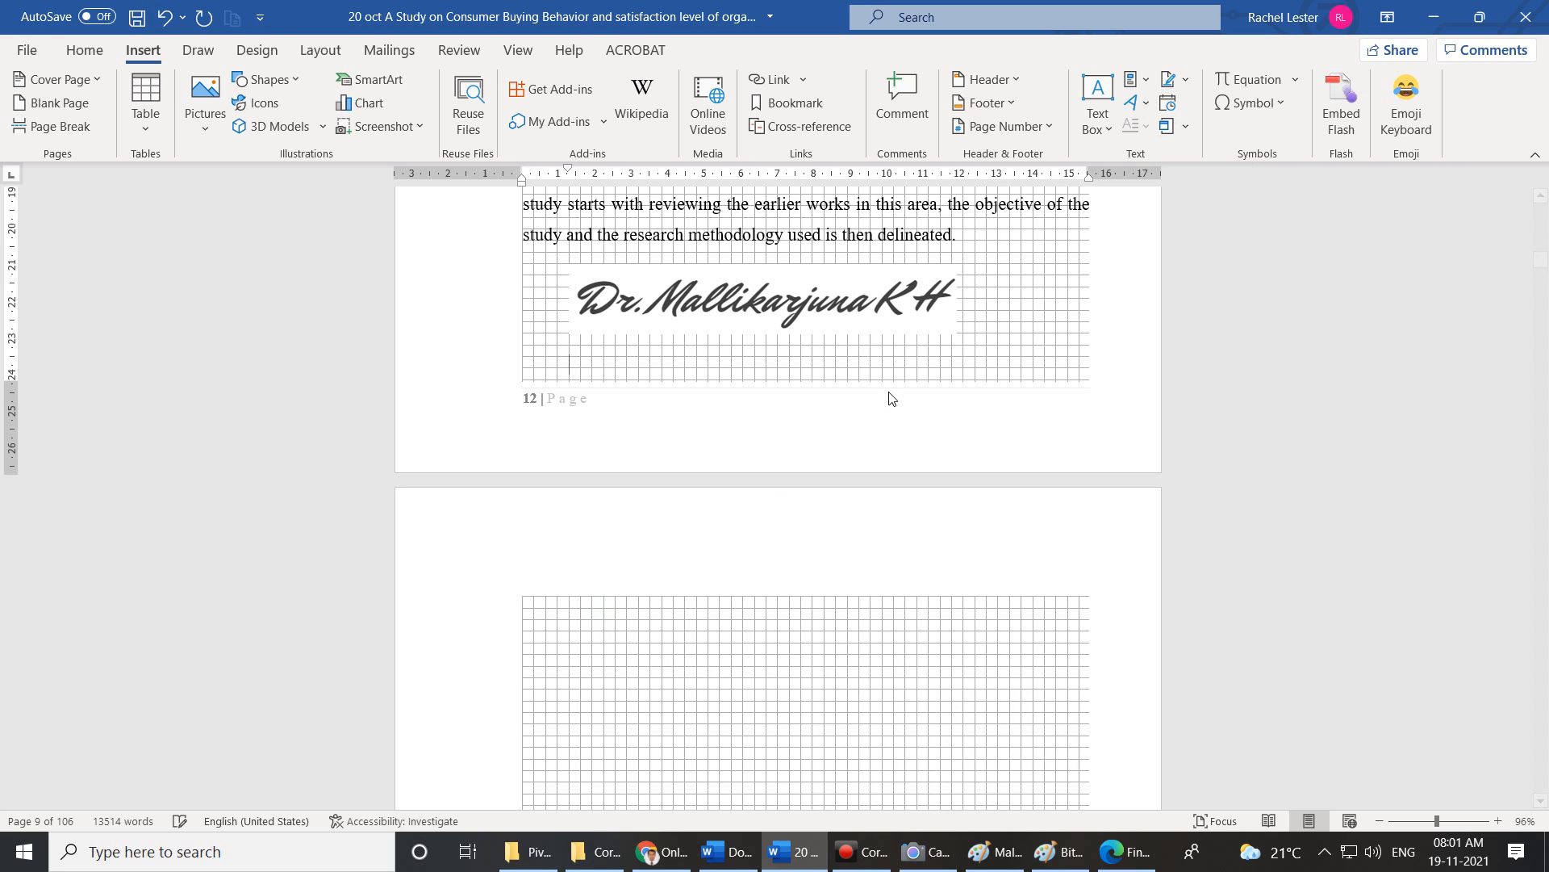
key("Return")
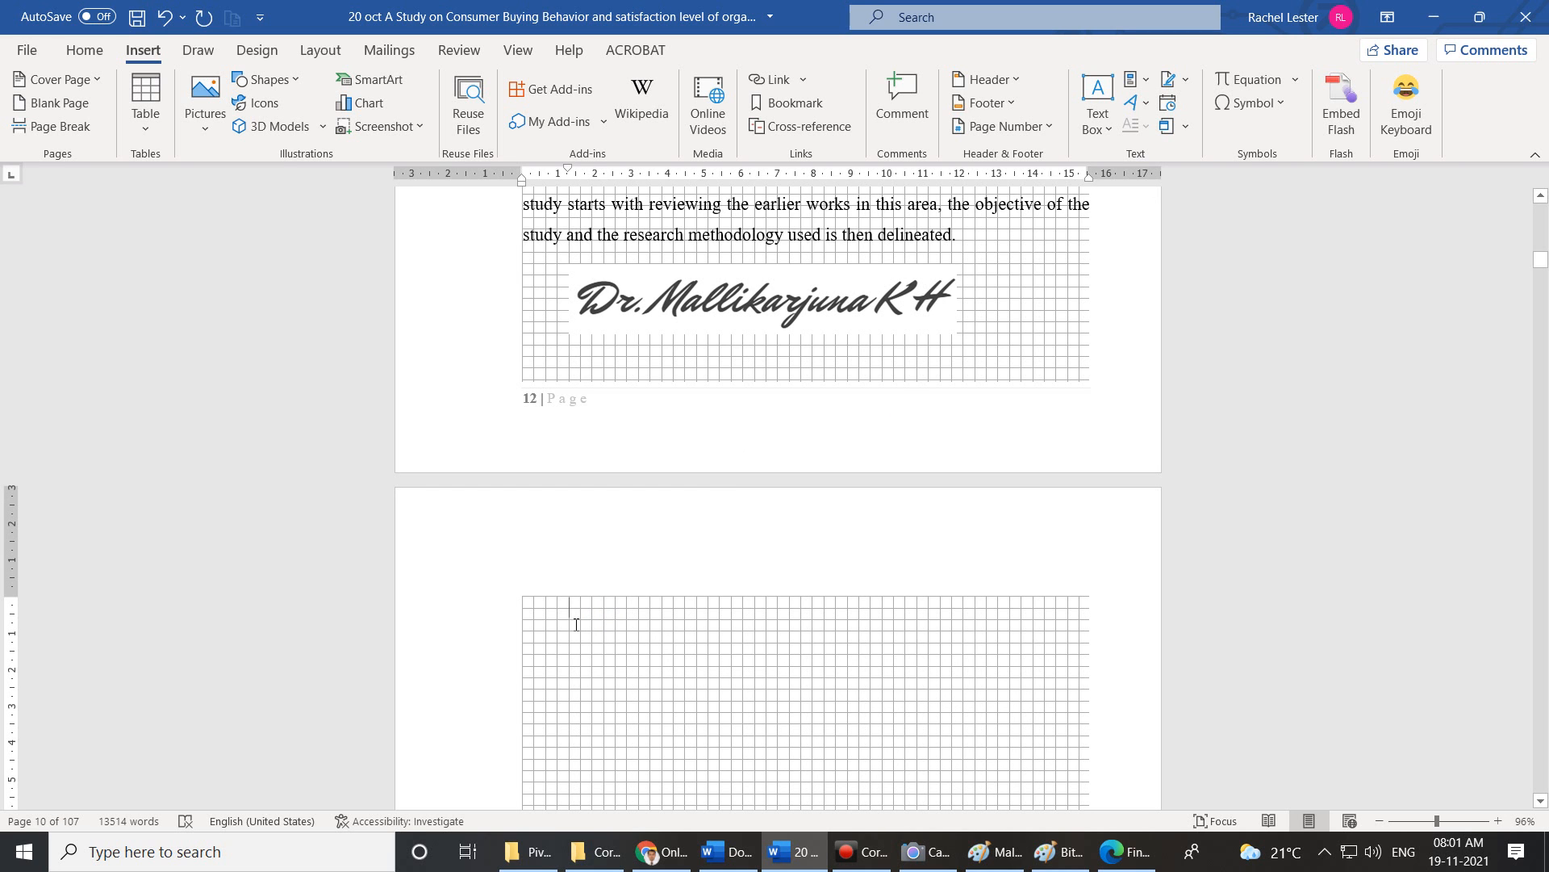
Embed a Microsoft Excel Chart object comparing Food, Gas and Motel for Jan–Jun.
left_click(1184, 129)
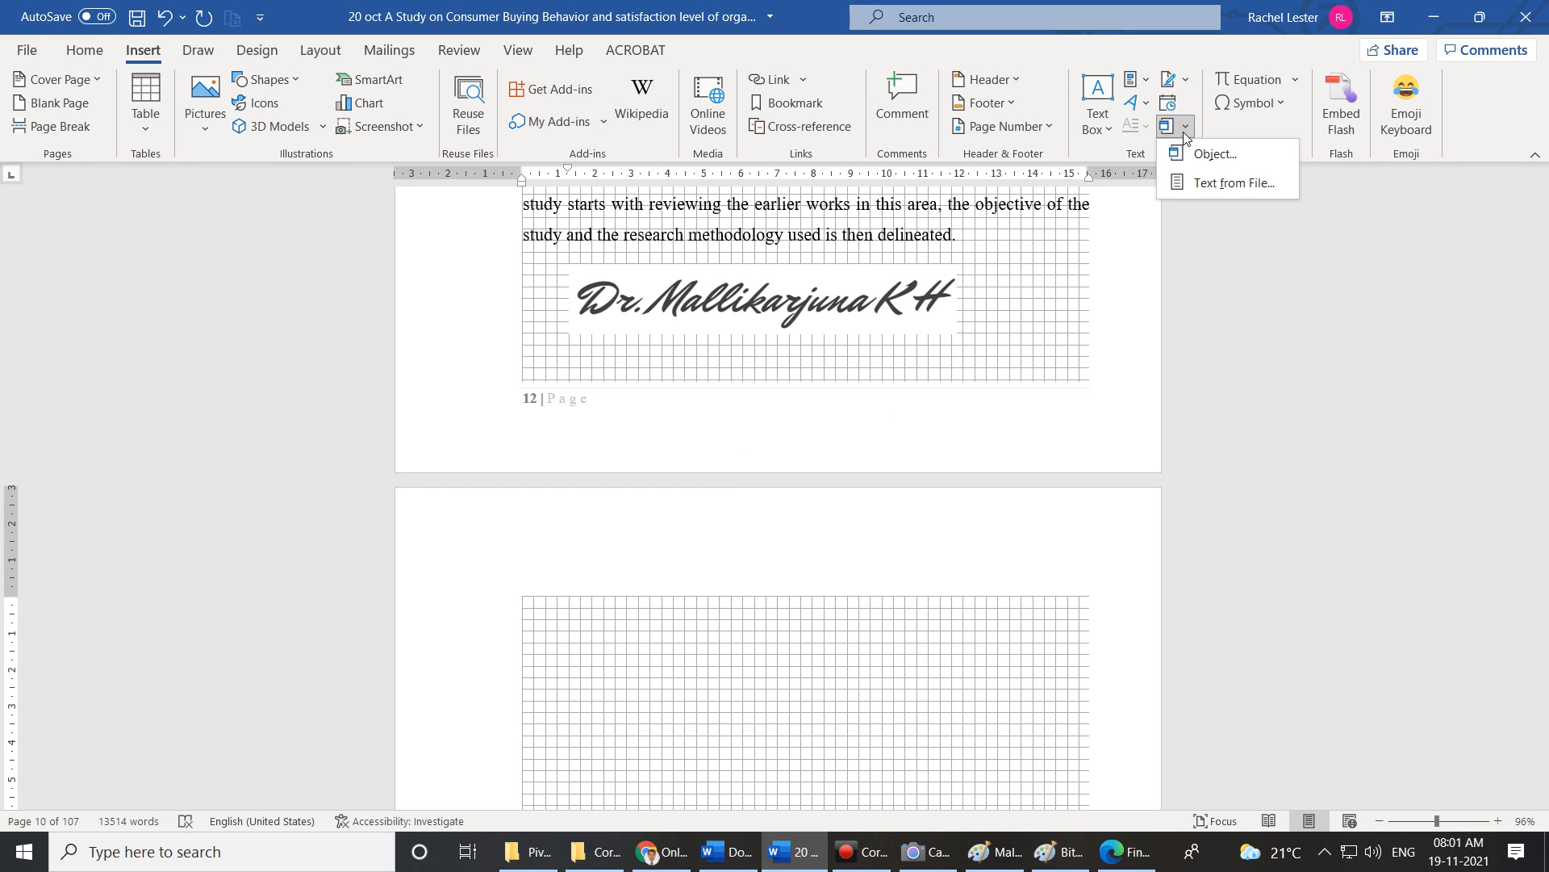
left_click(1195, 149)
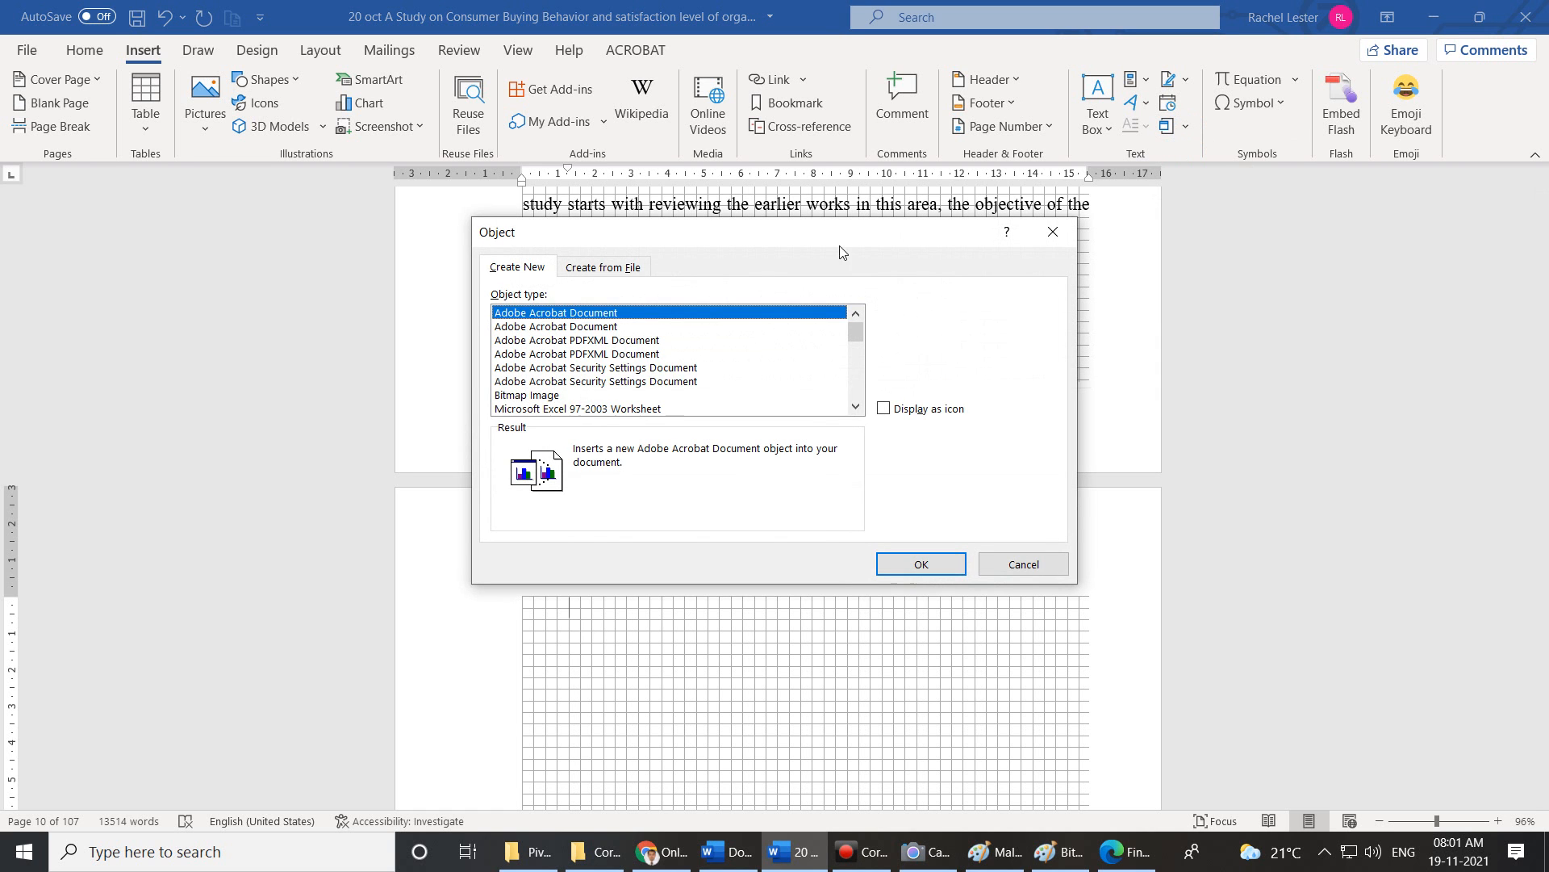
scroll(609, 347, "down", 2)
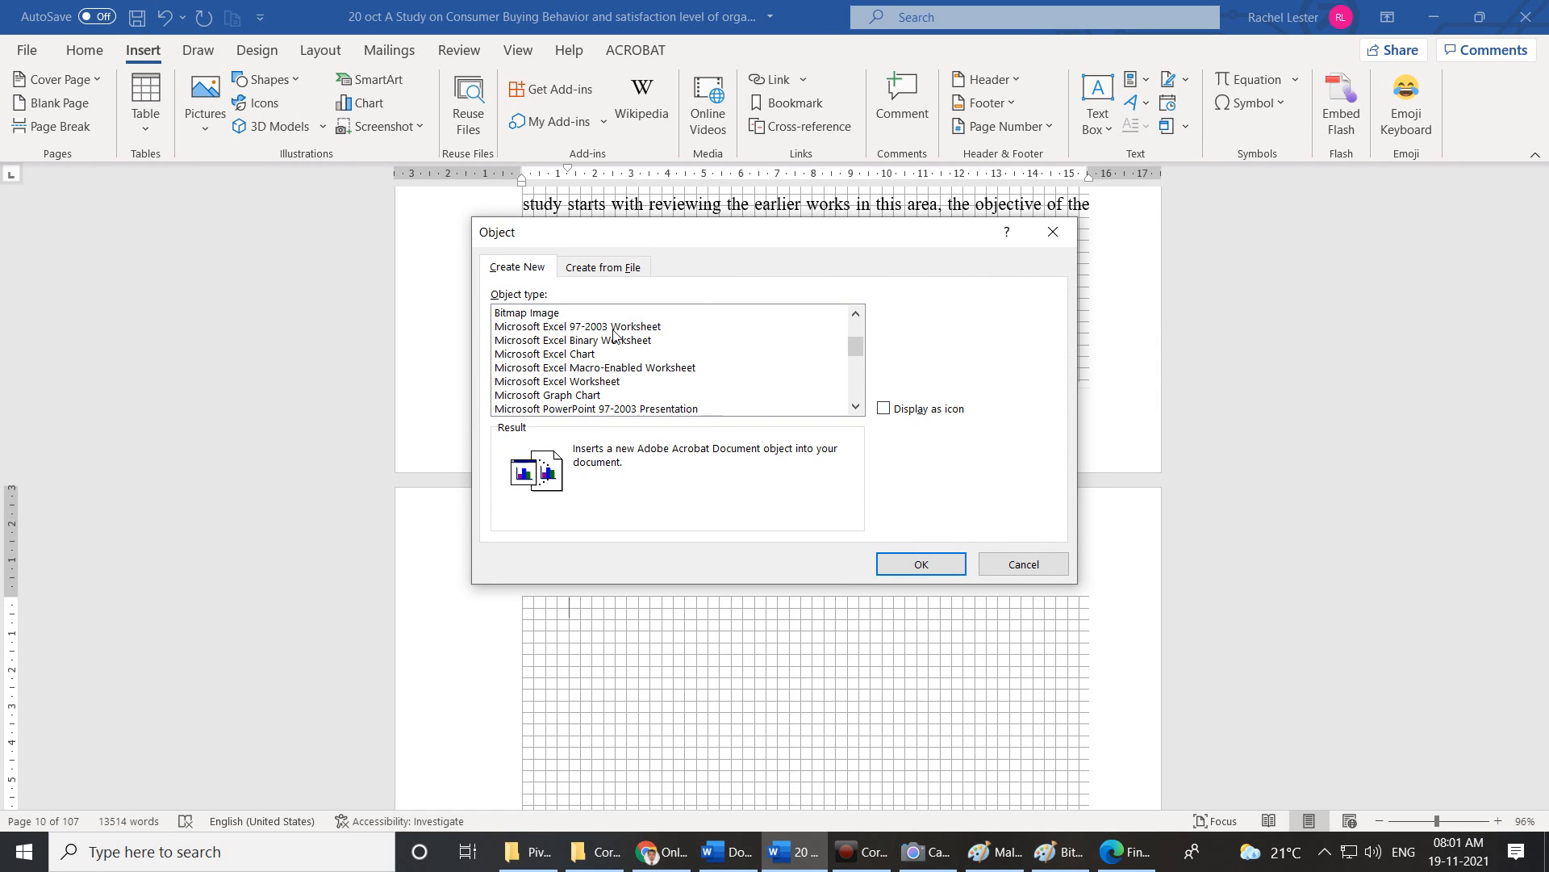
left_click(581, 356)
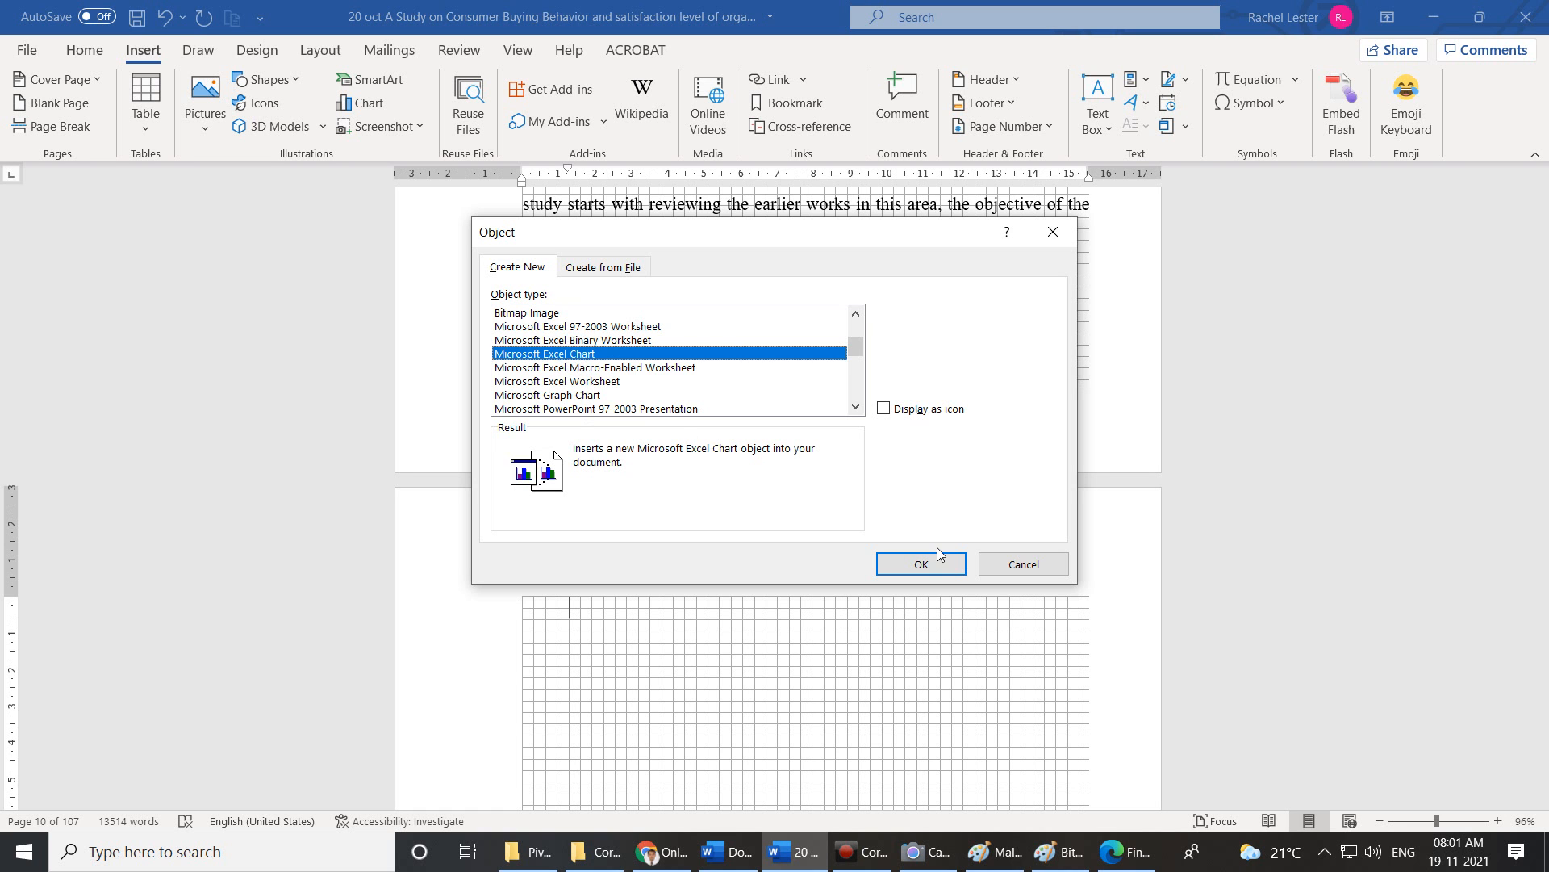
left_click(921, 564)
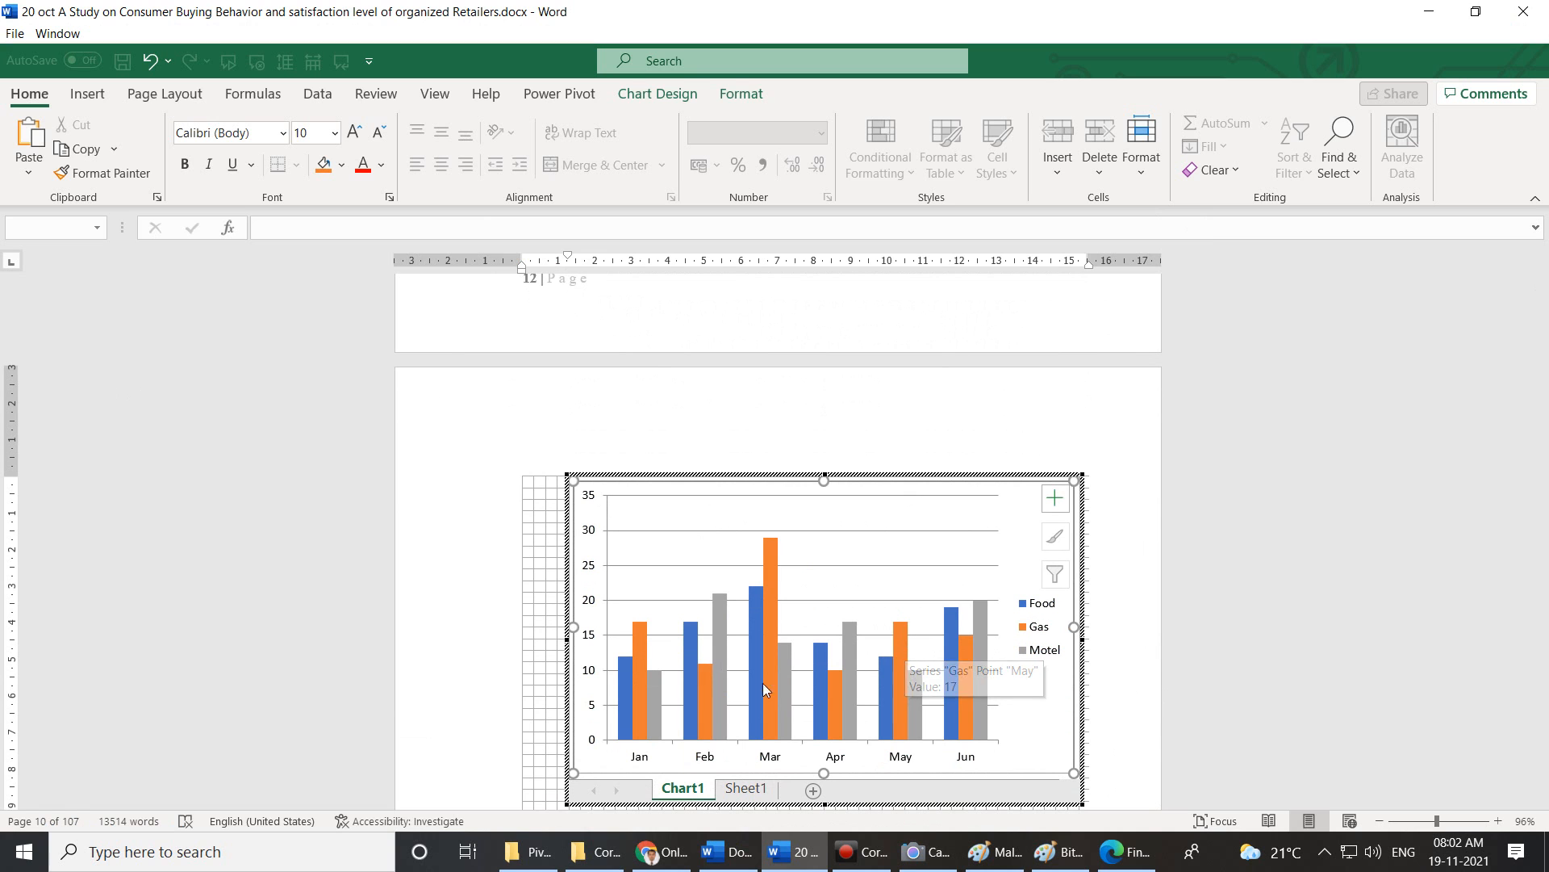
Check the Food, Gas and Motel data on Sheet1, return to Chart1, and exit chart editing.
left_click(916, 494)
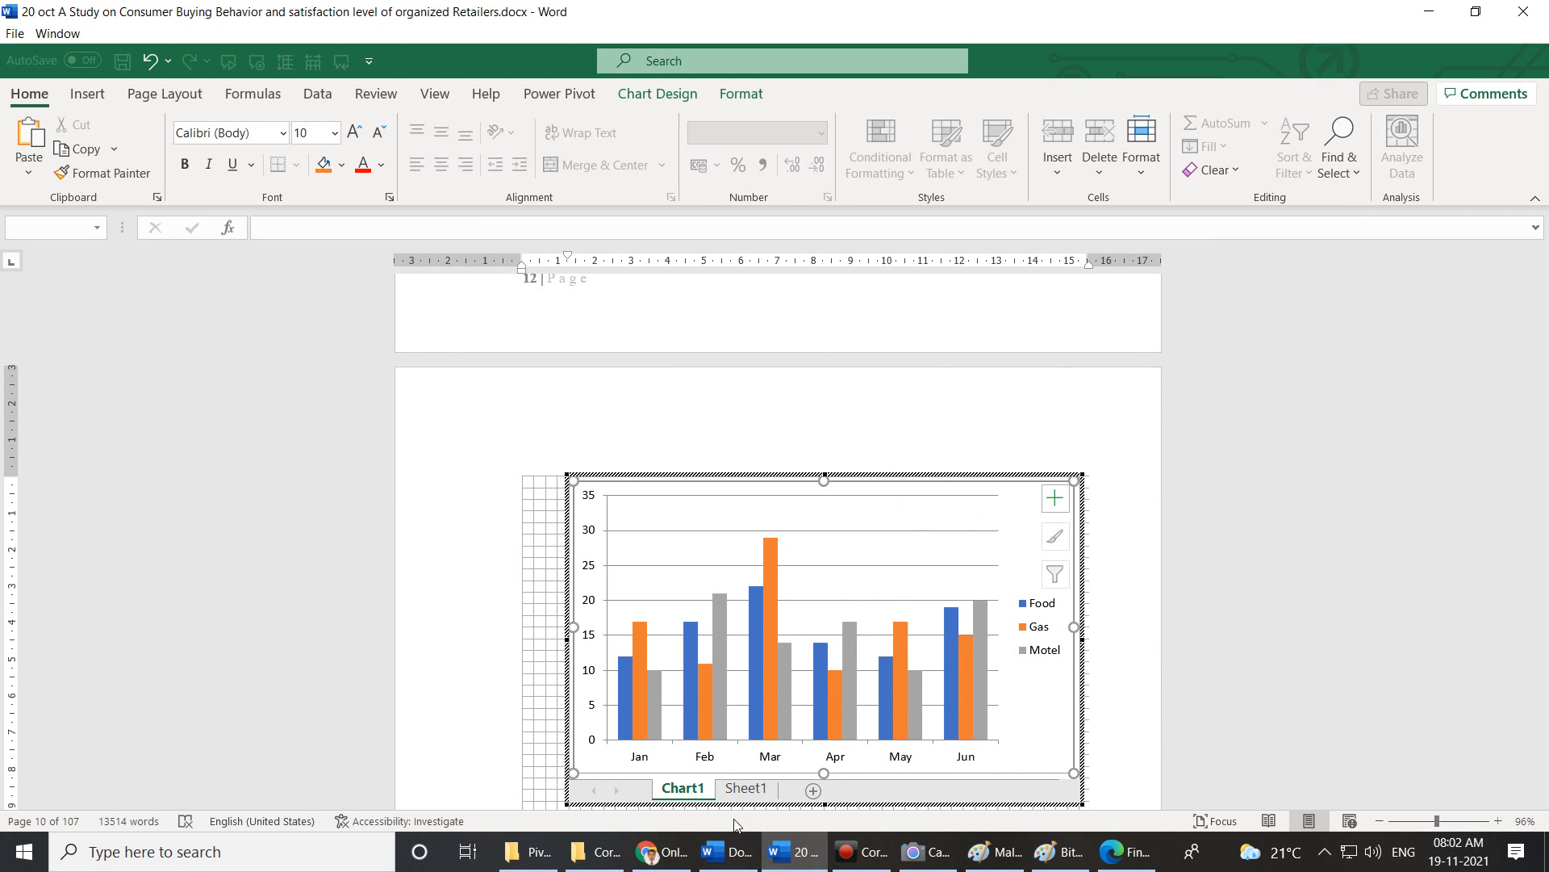
left_click(743, 786)
left_click(648, 783)
left_click(738, 782)
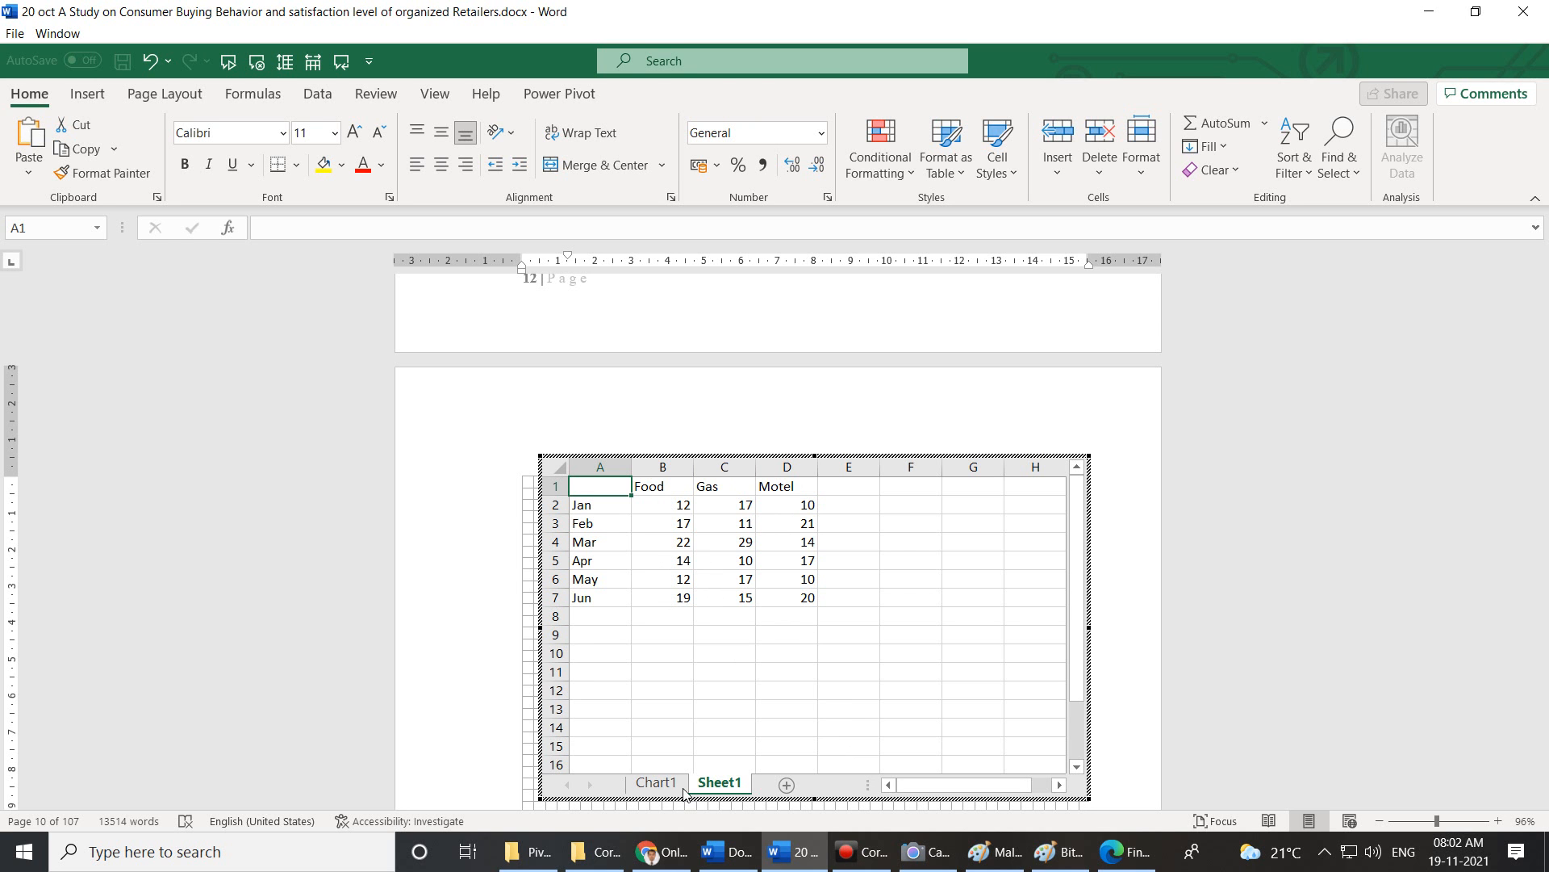
left_click(656, 782)
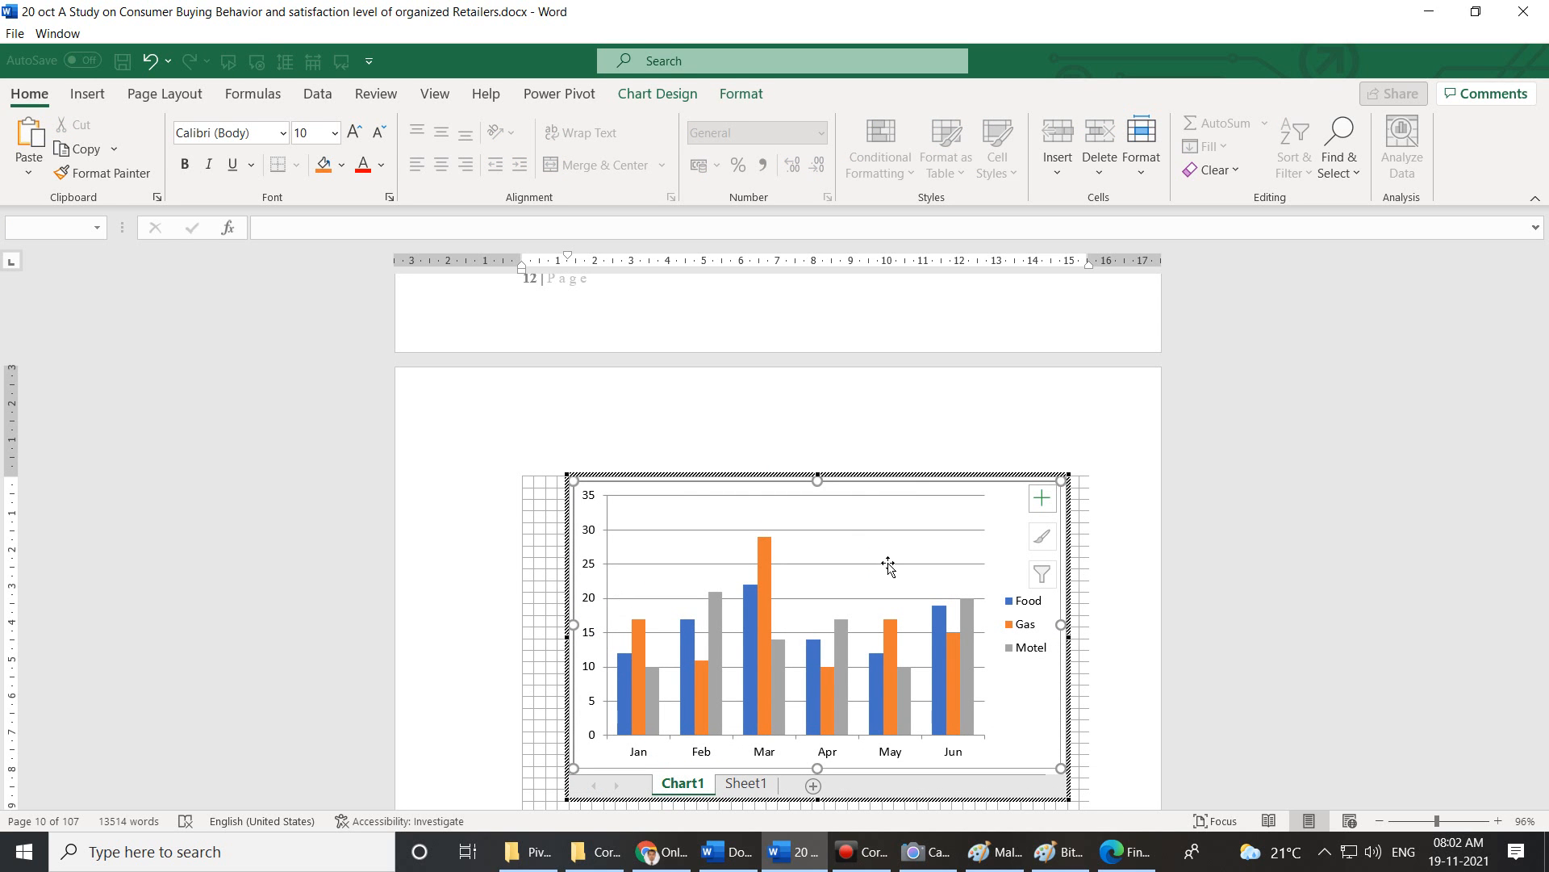
left_click(1111, 799)
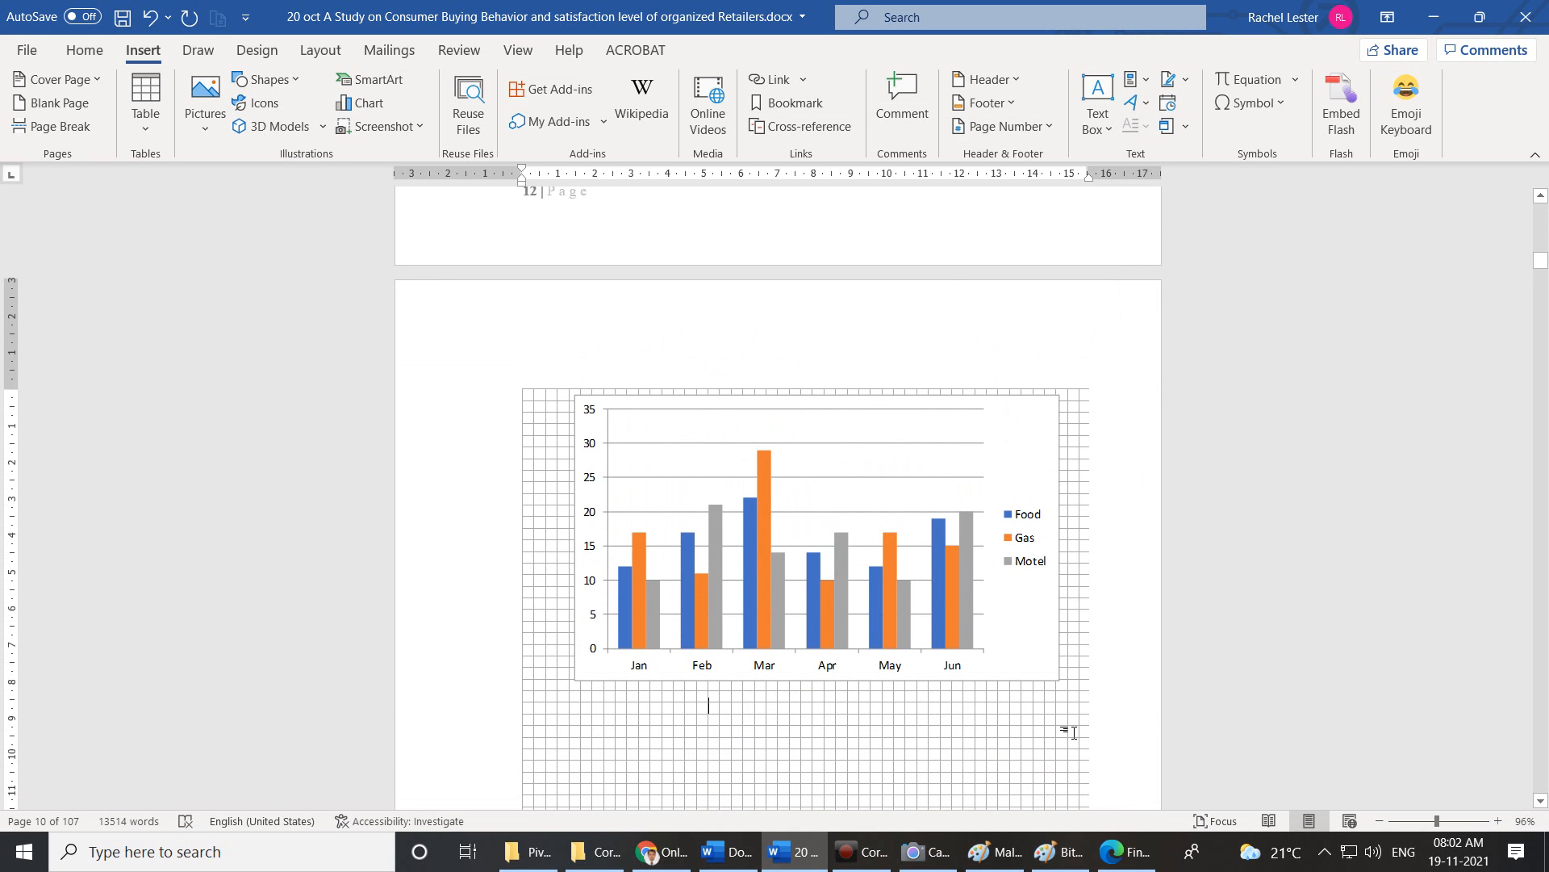
scroll(1073, 732, "down", 6)
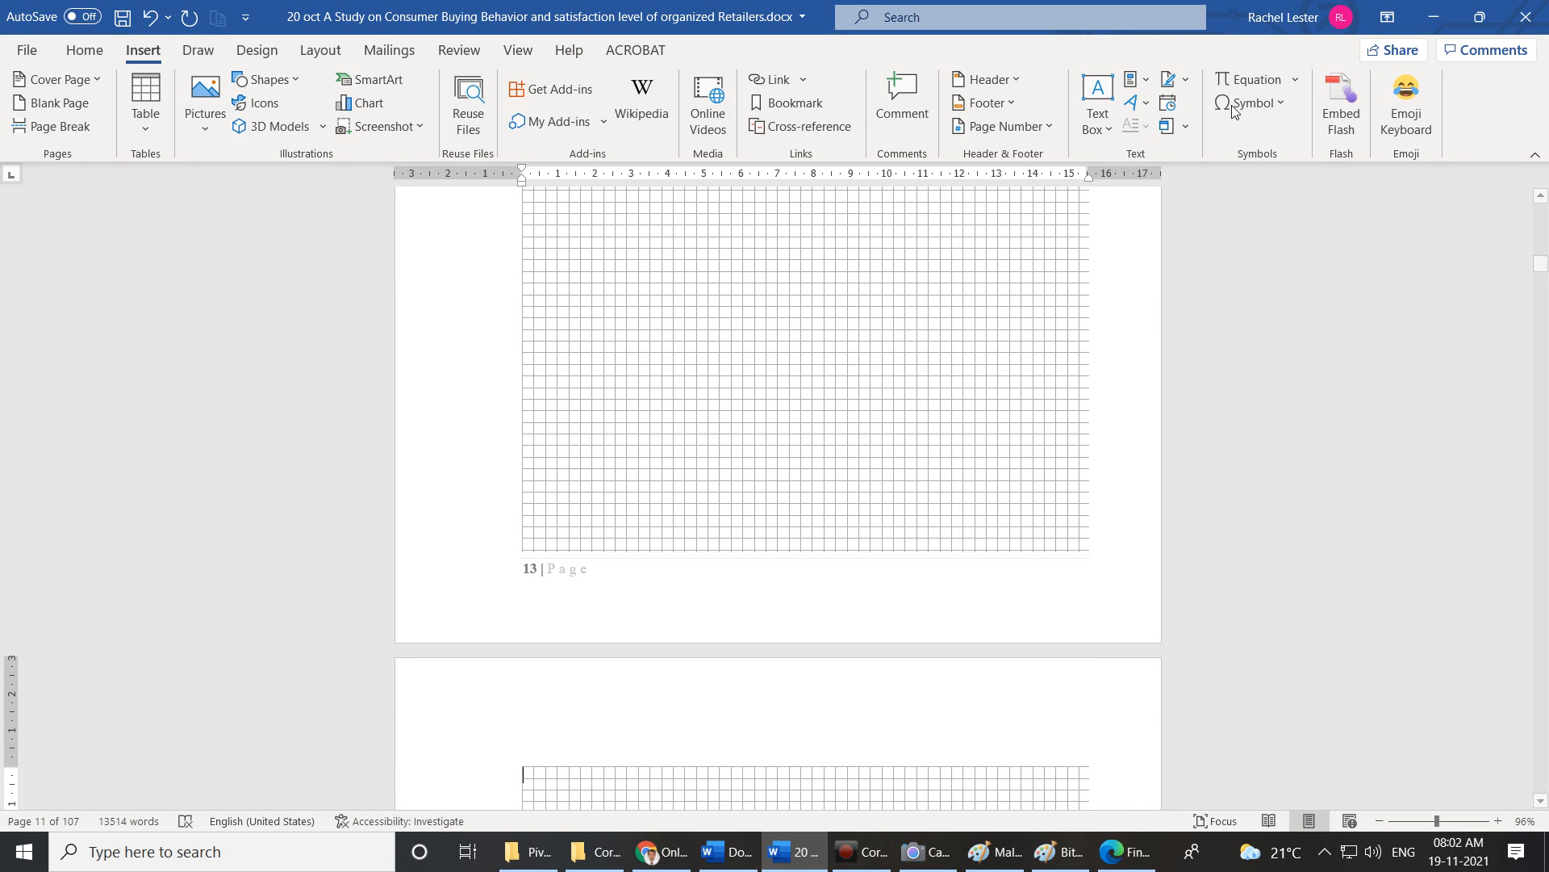
Insert an Adobe Acrobat Document object into the thesis.
left_click(1186, 129)
left_click(1202, 152)
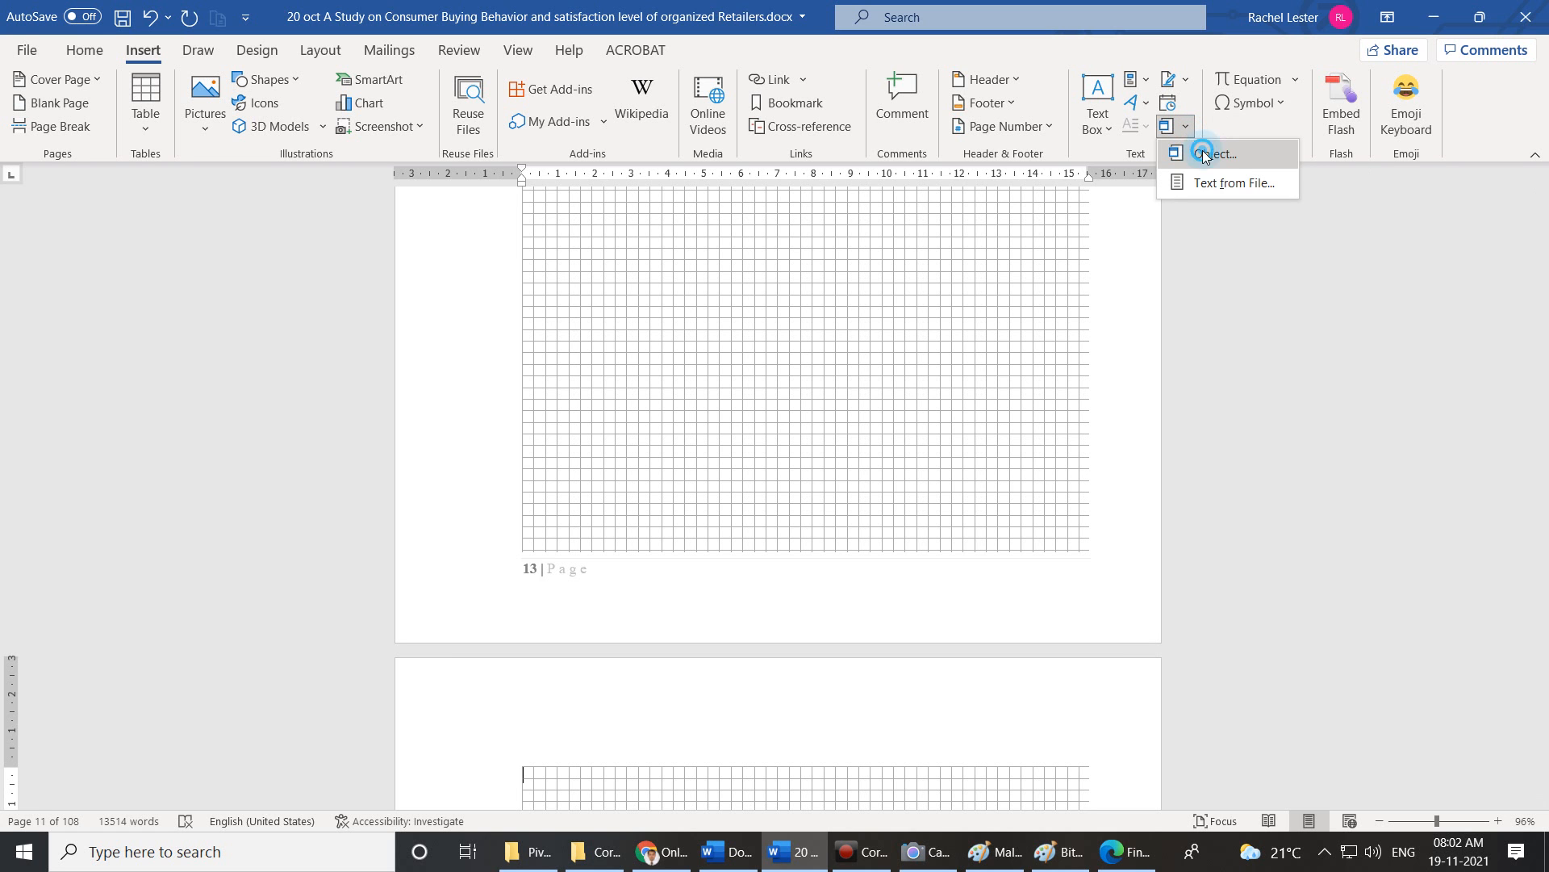
scroll(666, 351, "down", 1)
scroll(666, 350, "up", 1)
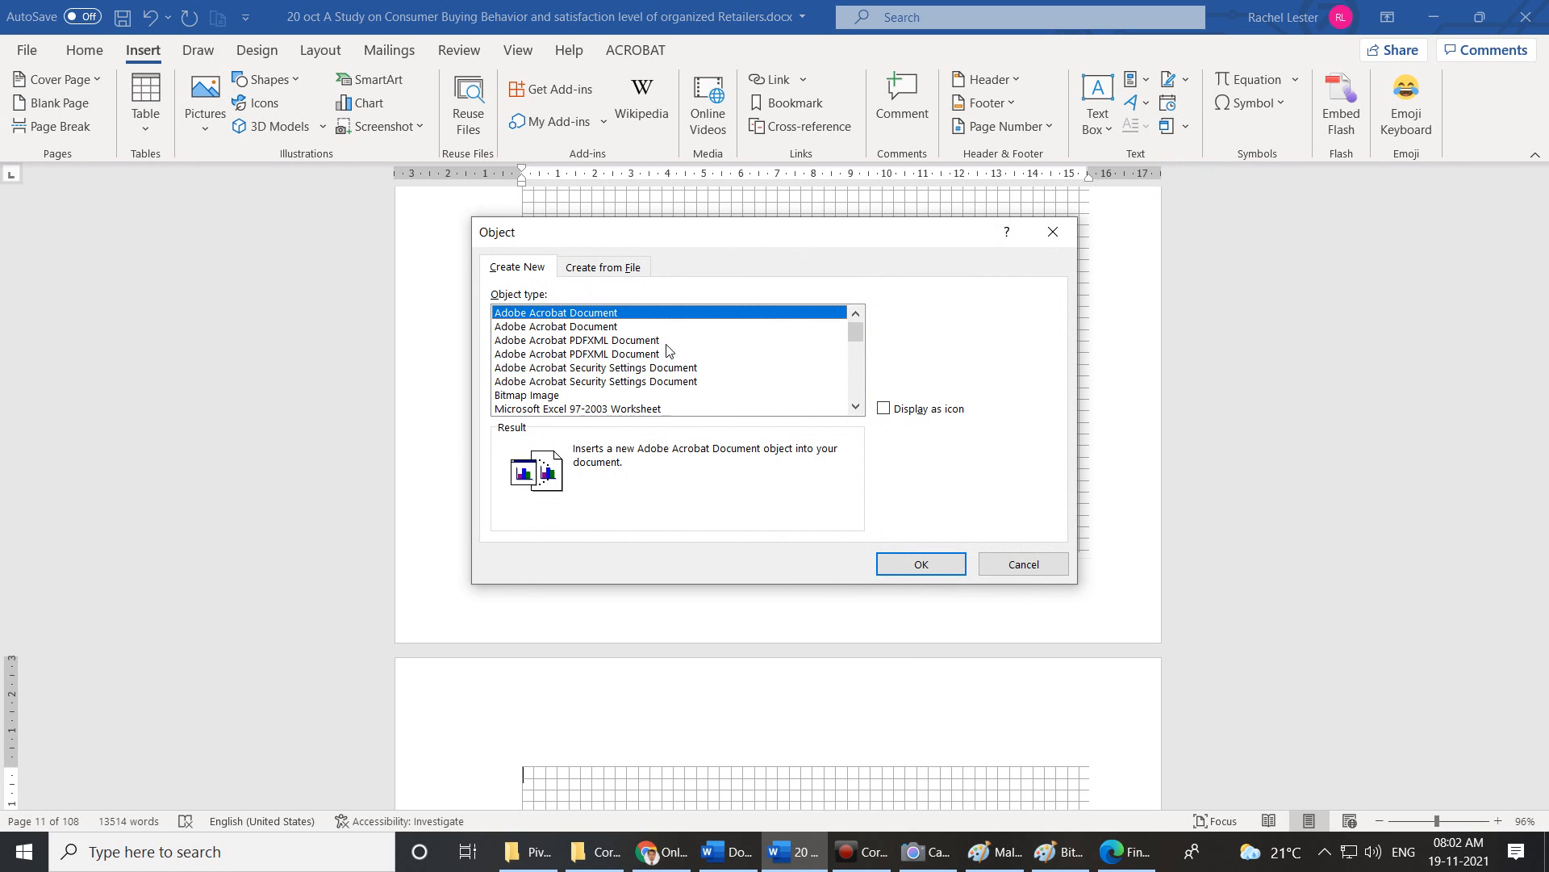
left_click(586, 327)
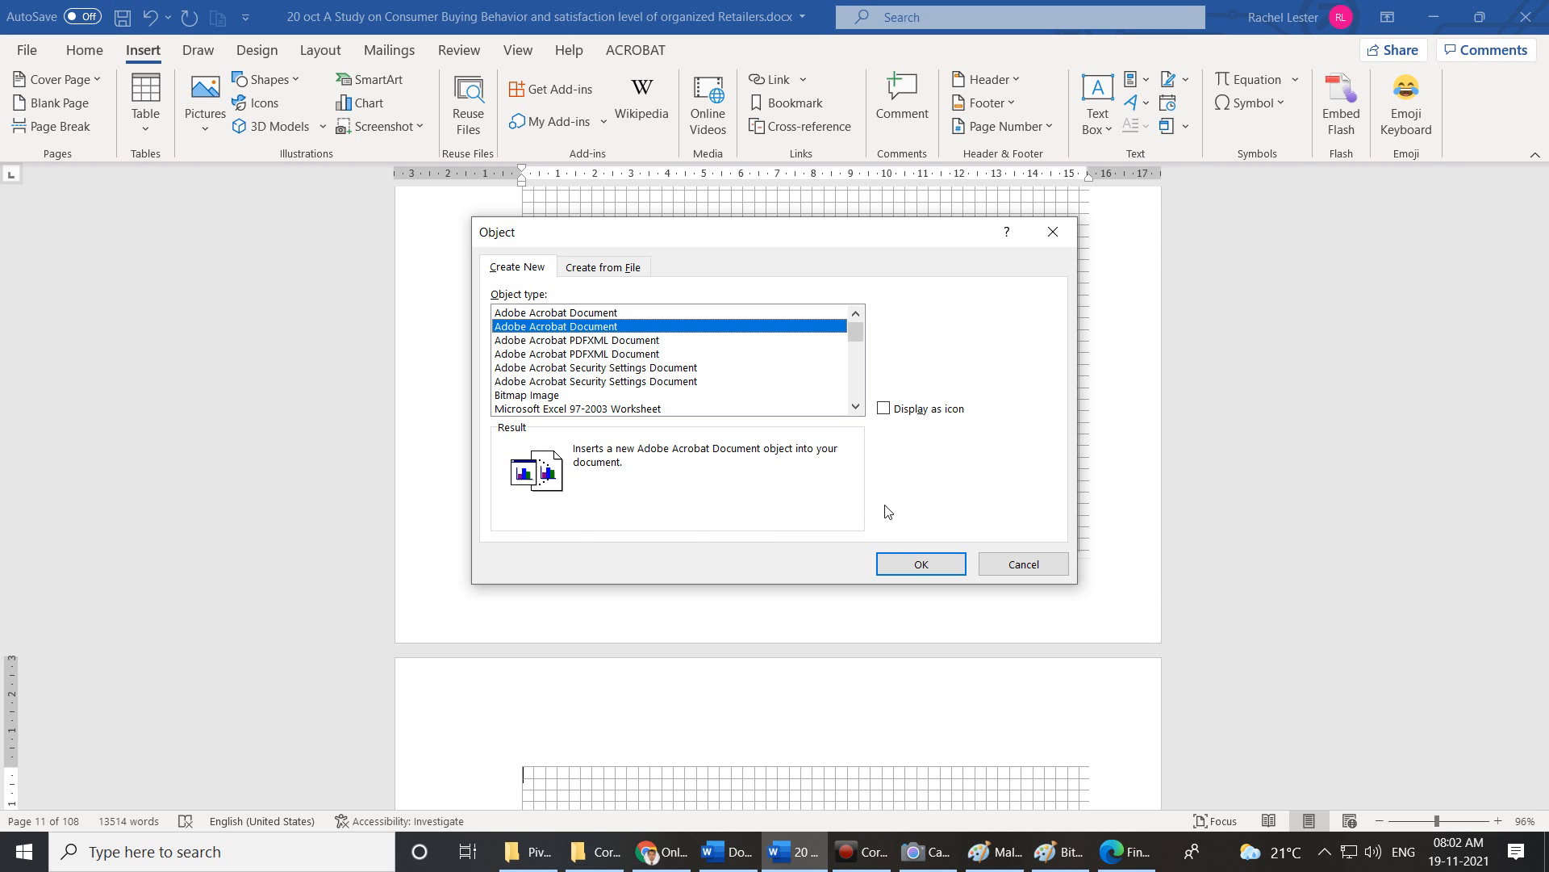
left_click(907, 569)
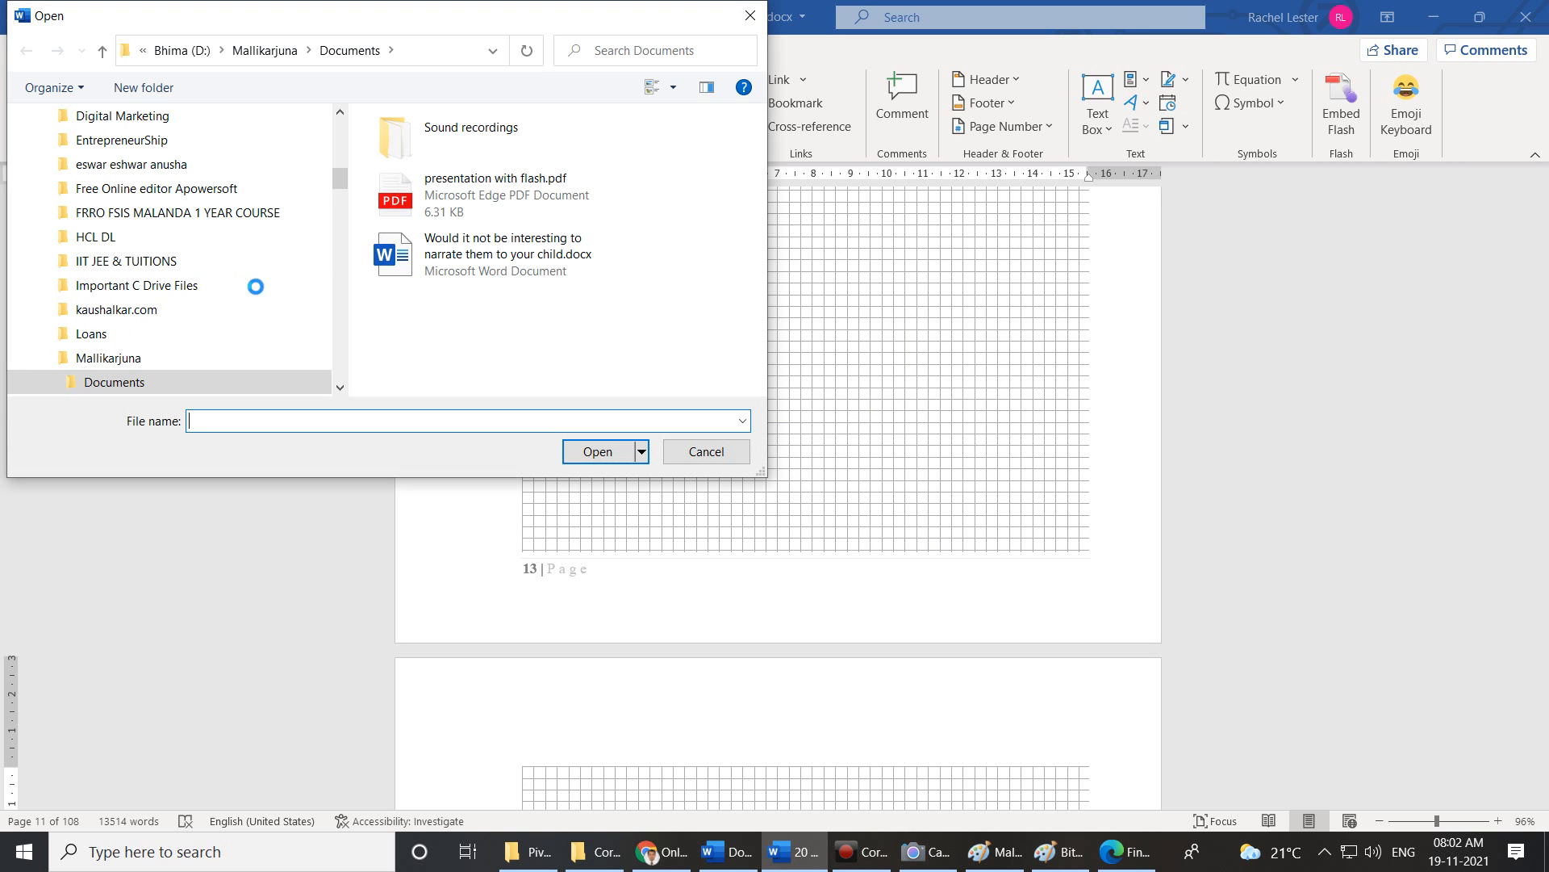
Pick Tally PRIME.pdf from the Desktop and open it in Acrobat Reader.
scroll(133, 279, "up", 7)
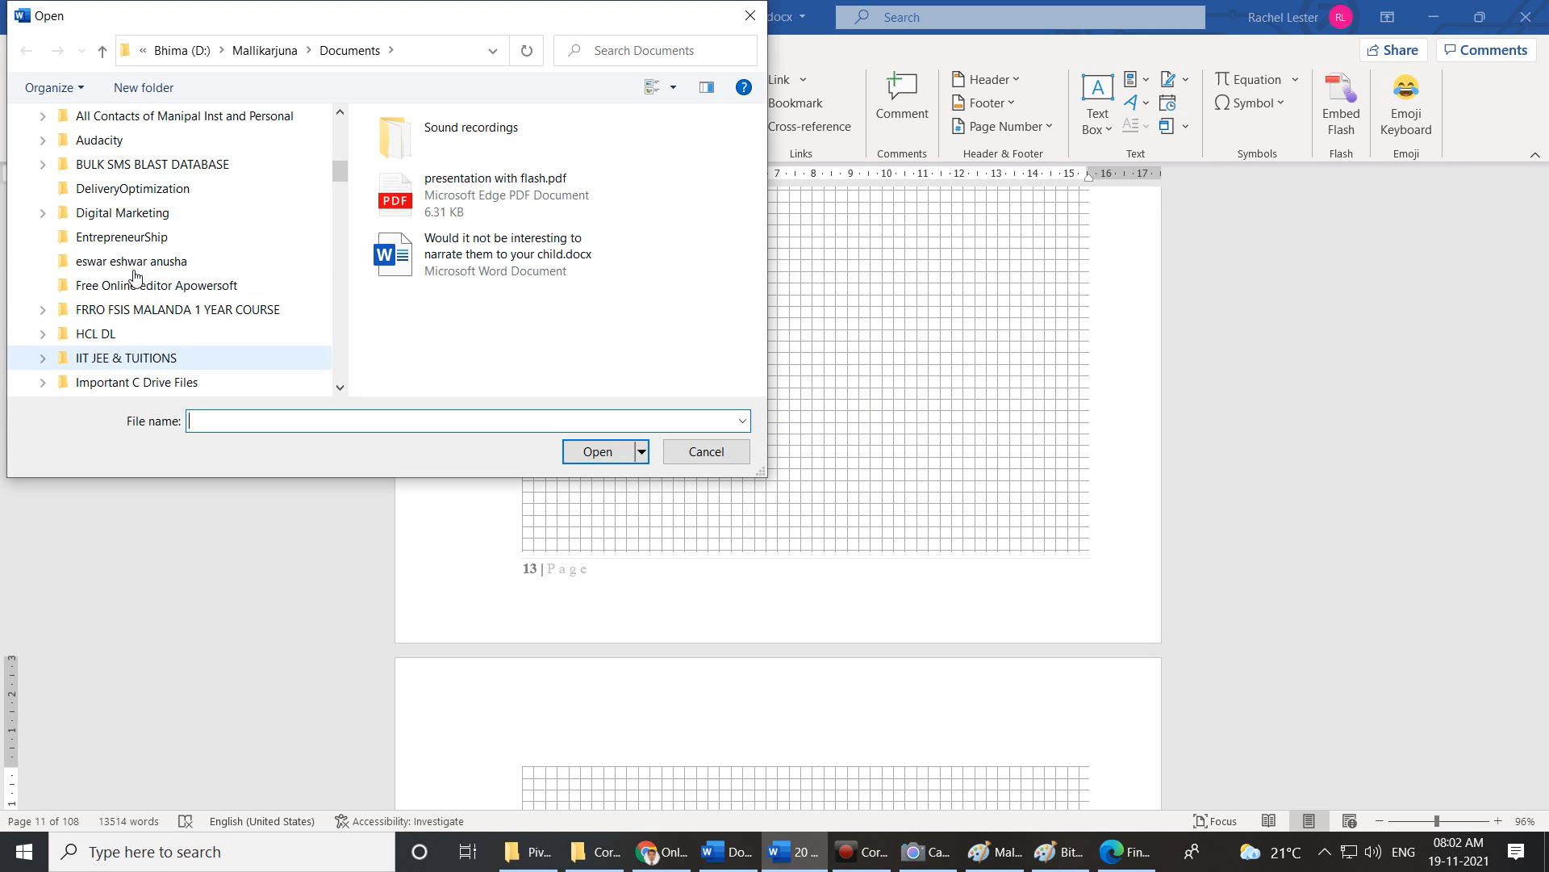
scroll(133, 280, "up", 2)
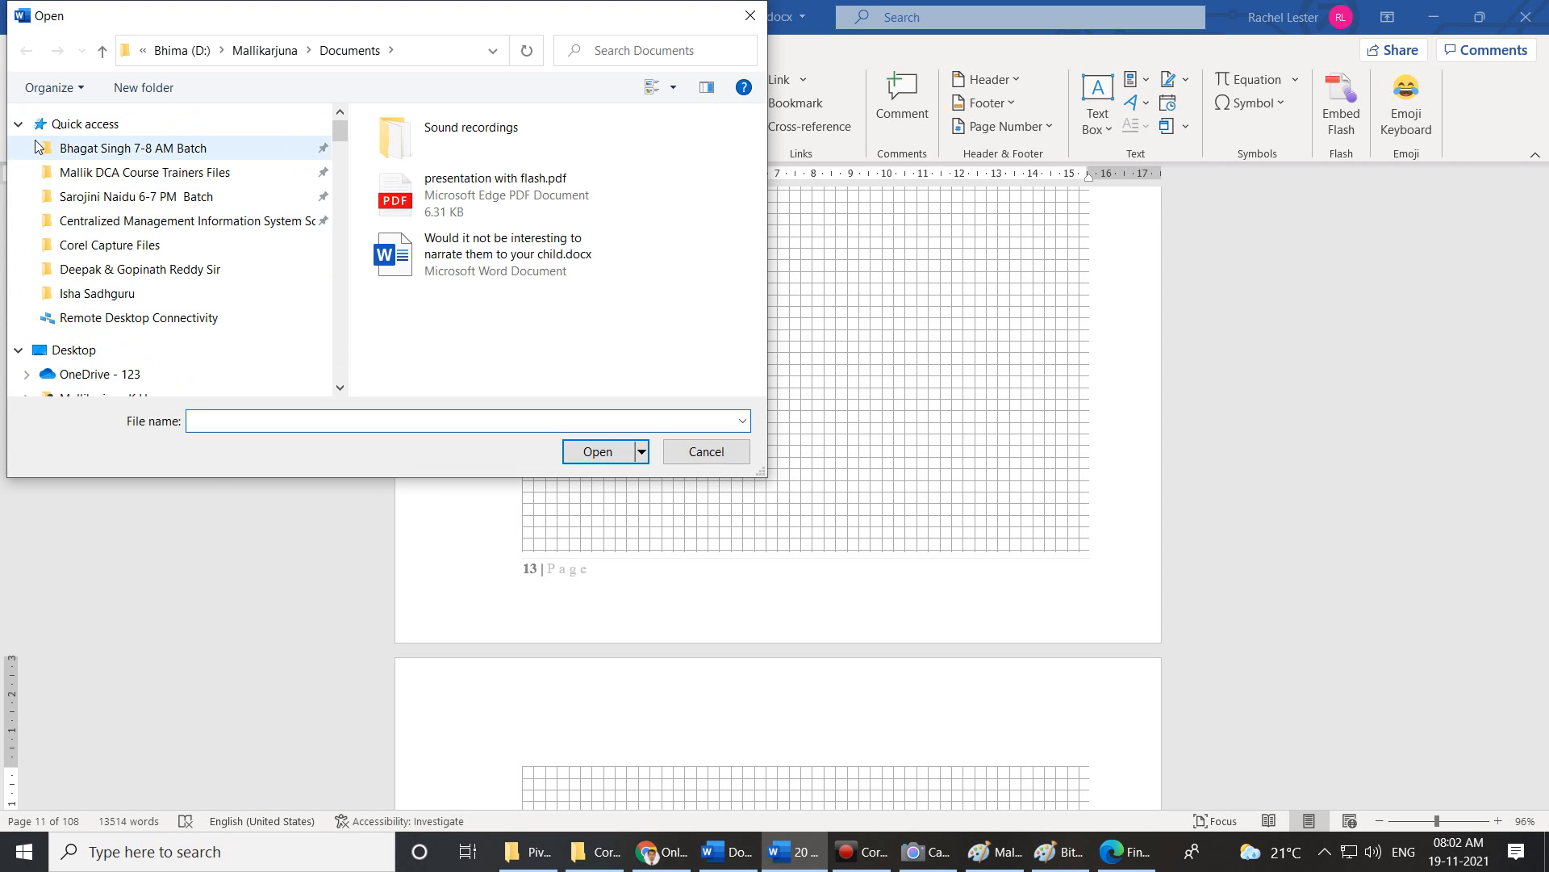
scroll(89, 283, "down", 1)
left_click(89, 277)
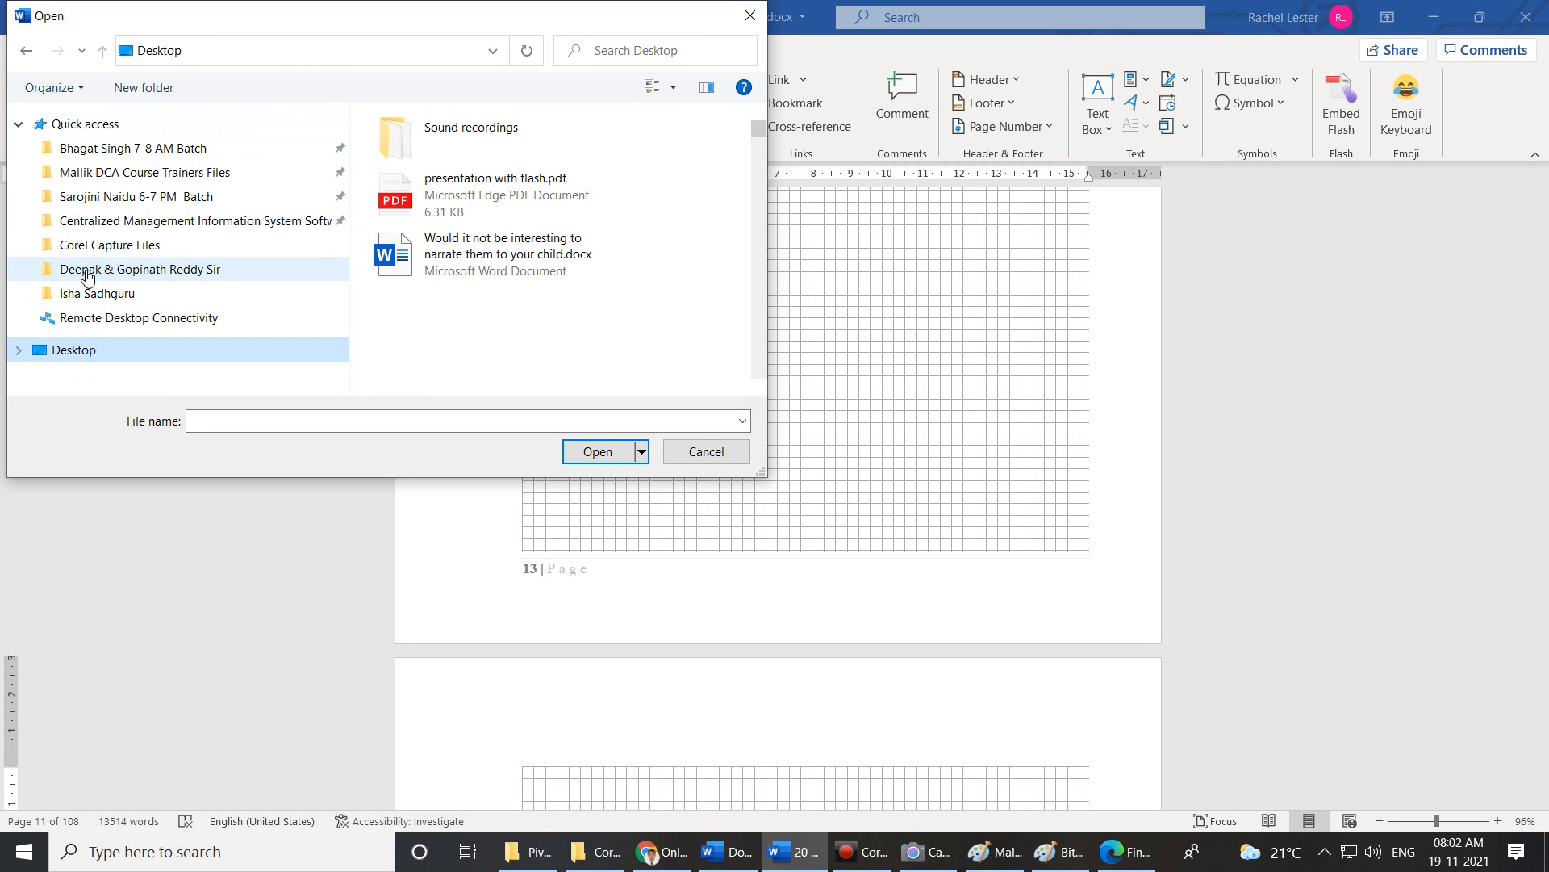
scroll(436, 218, "down", 15)
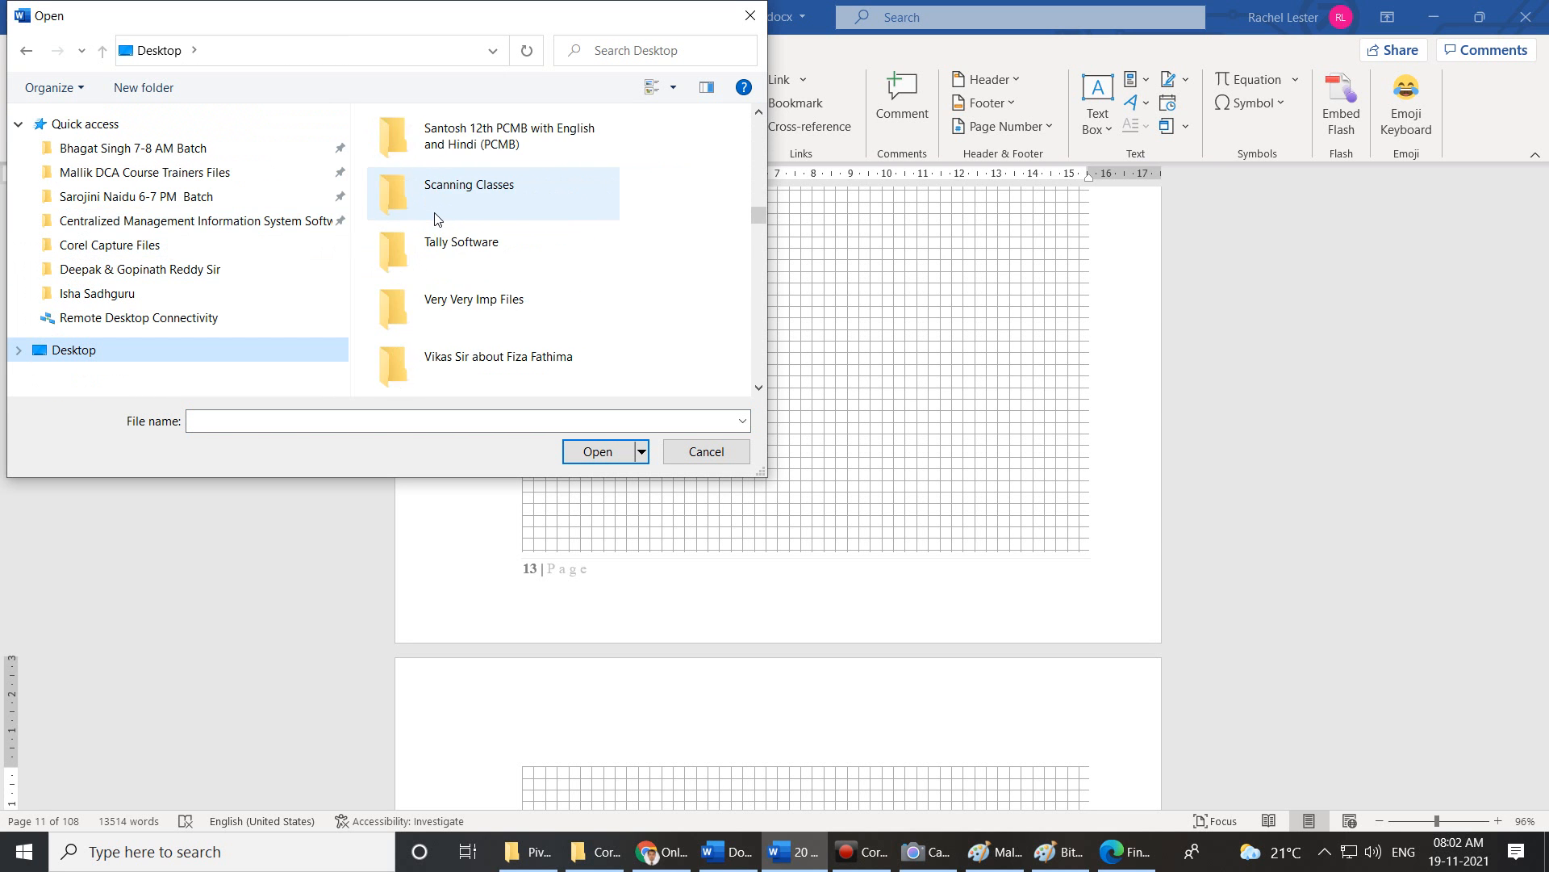
scroll(436, 218, "down", 15)
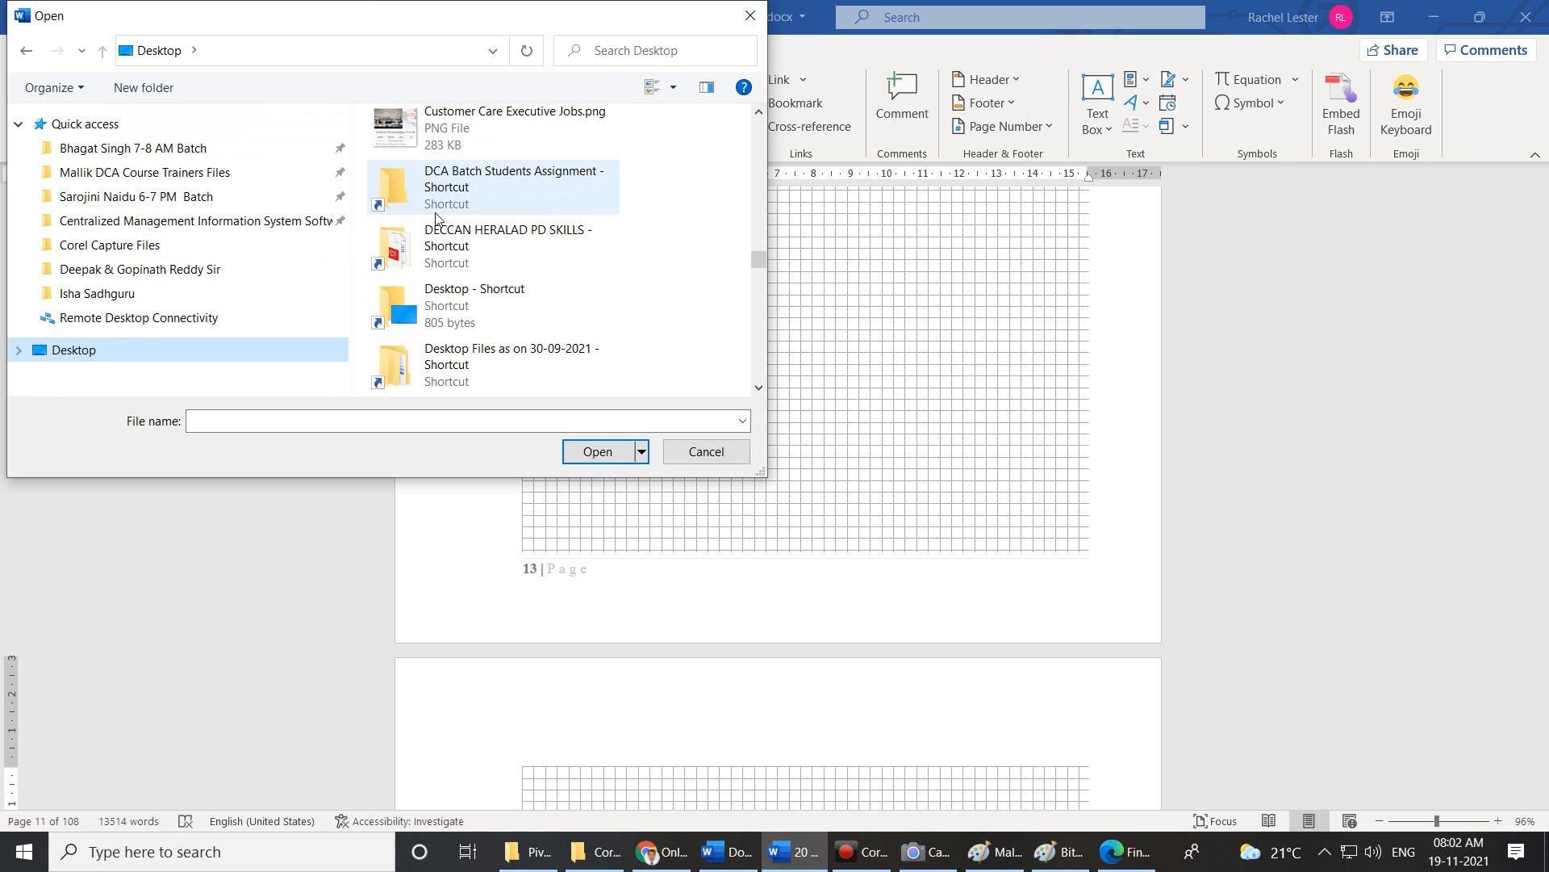
scroll(436, 216, "down", 6)
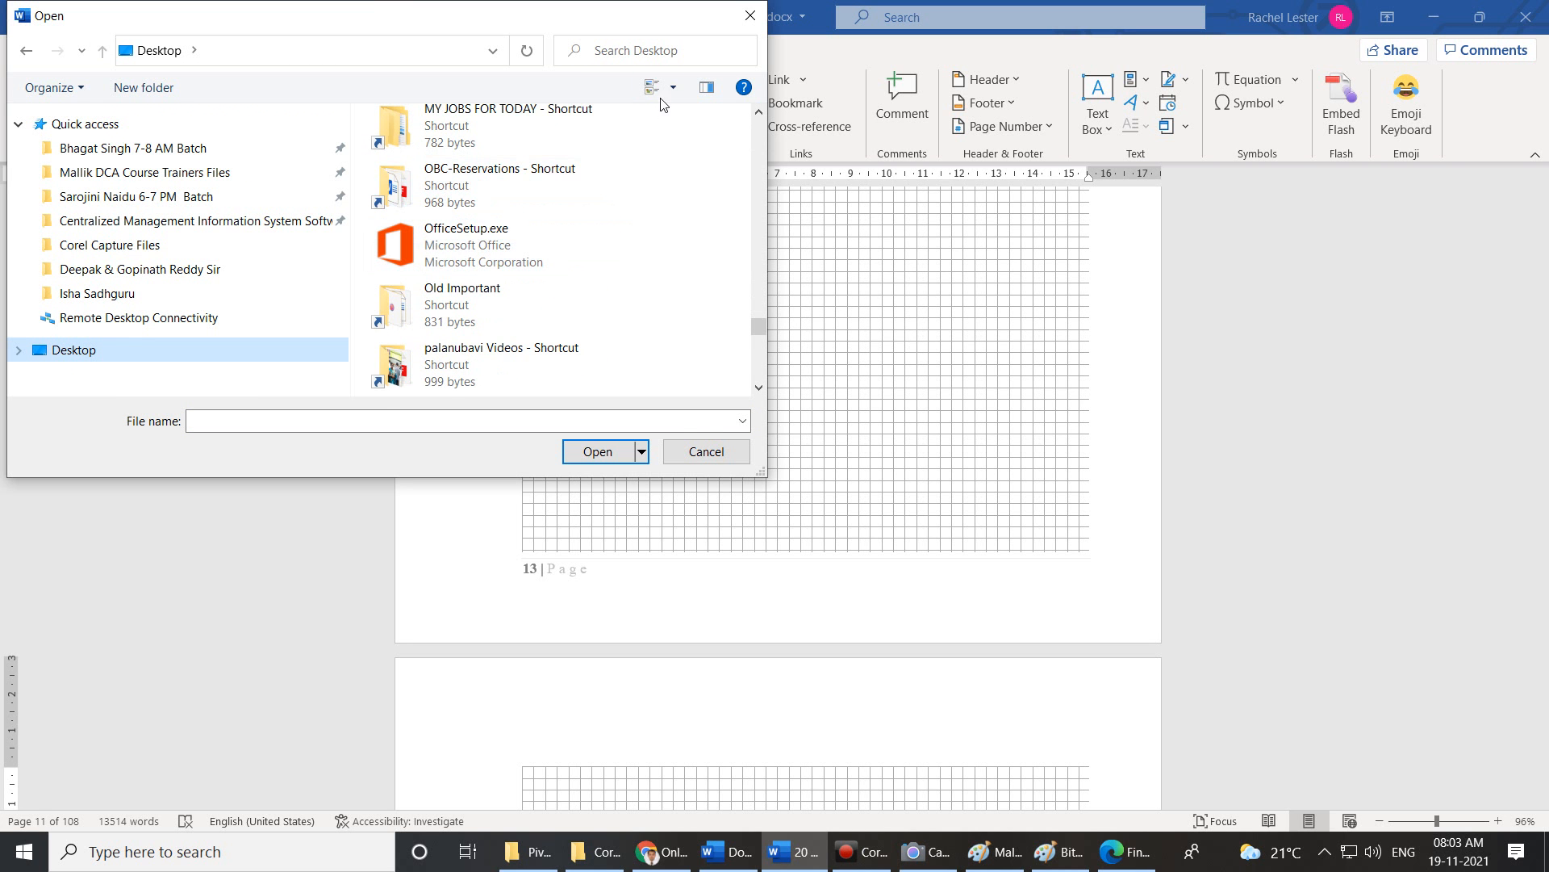
left_click_drag(760, 473, 1449, 773)
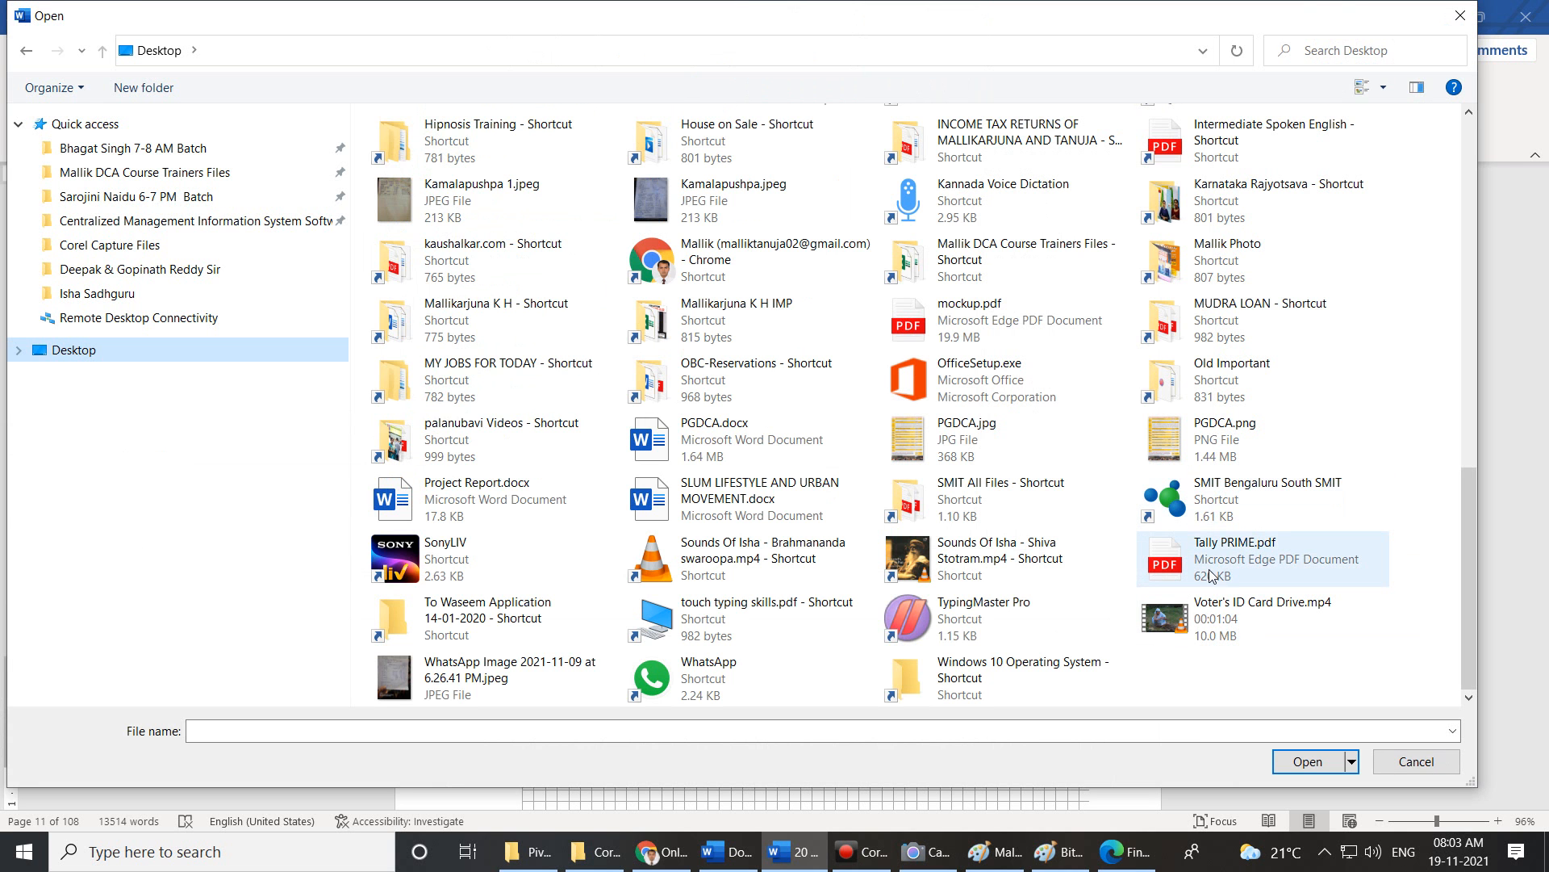
left_click(1237, 560)
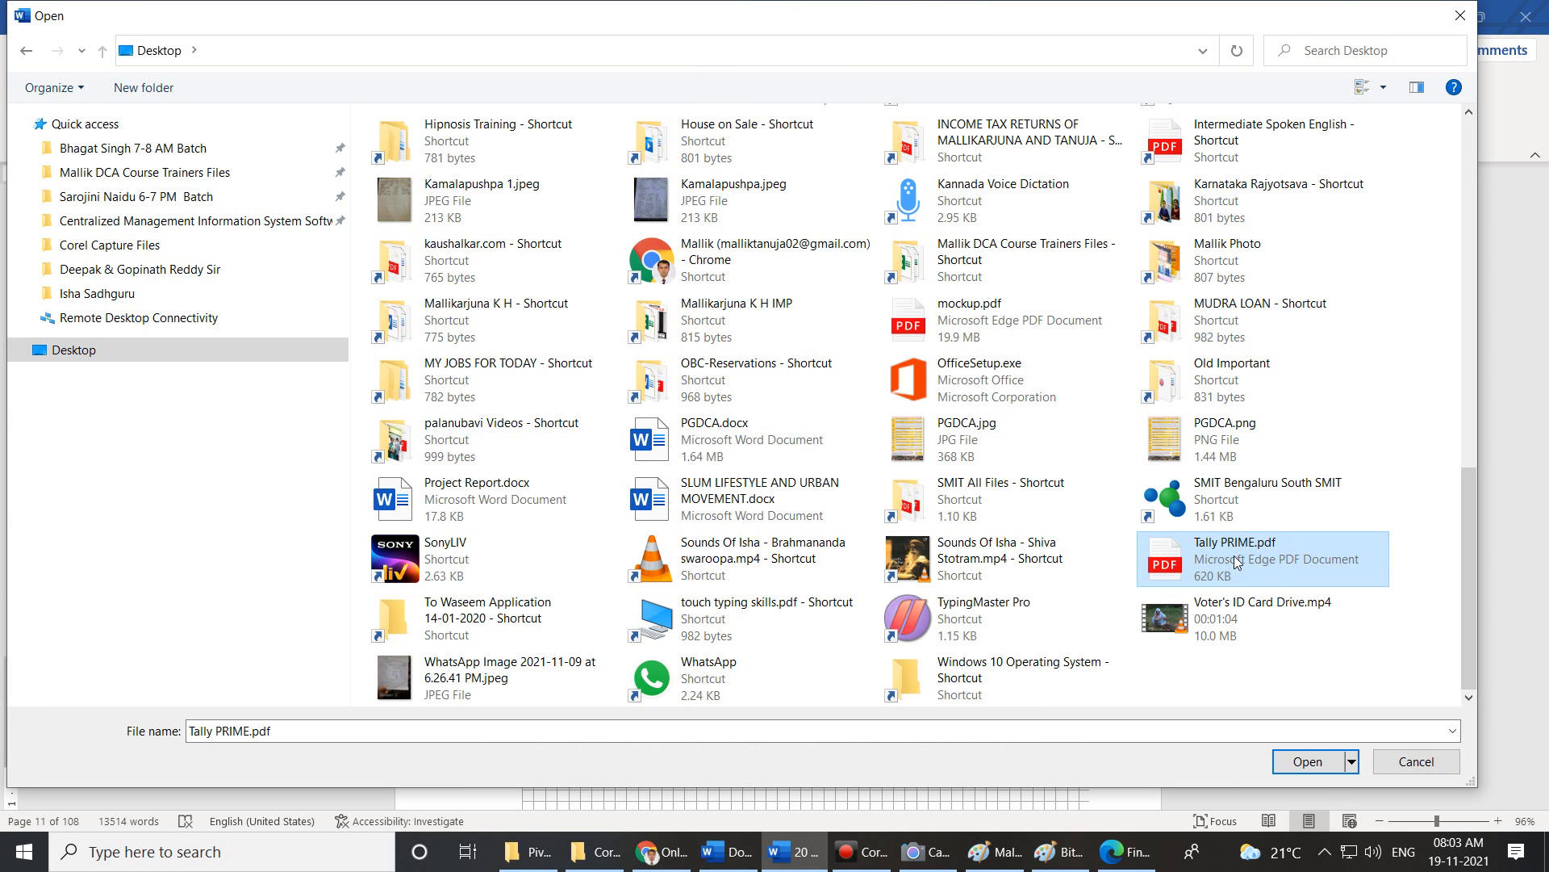
left_click(1303, 761)
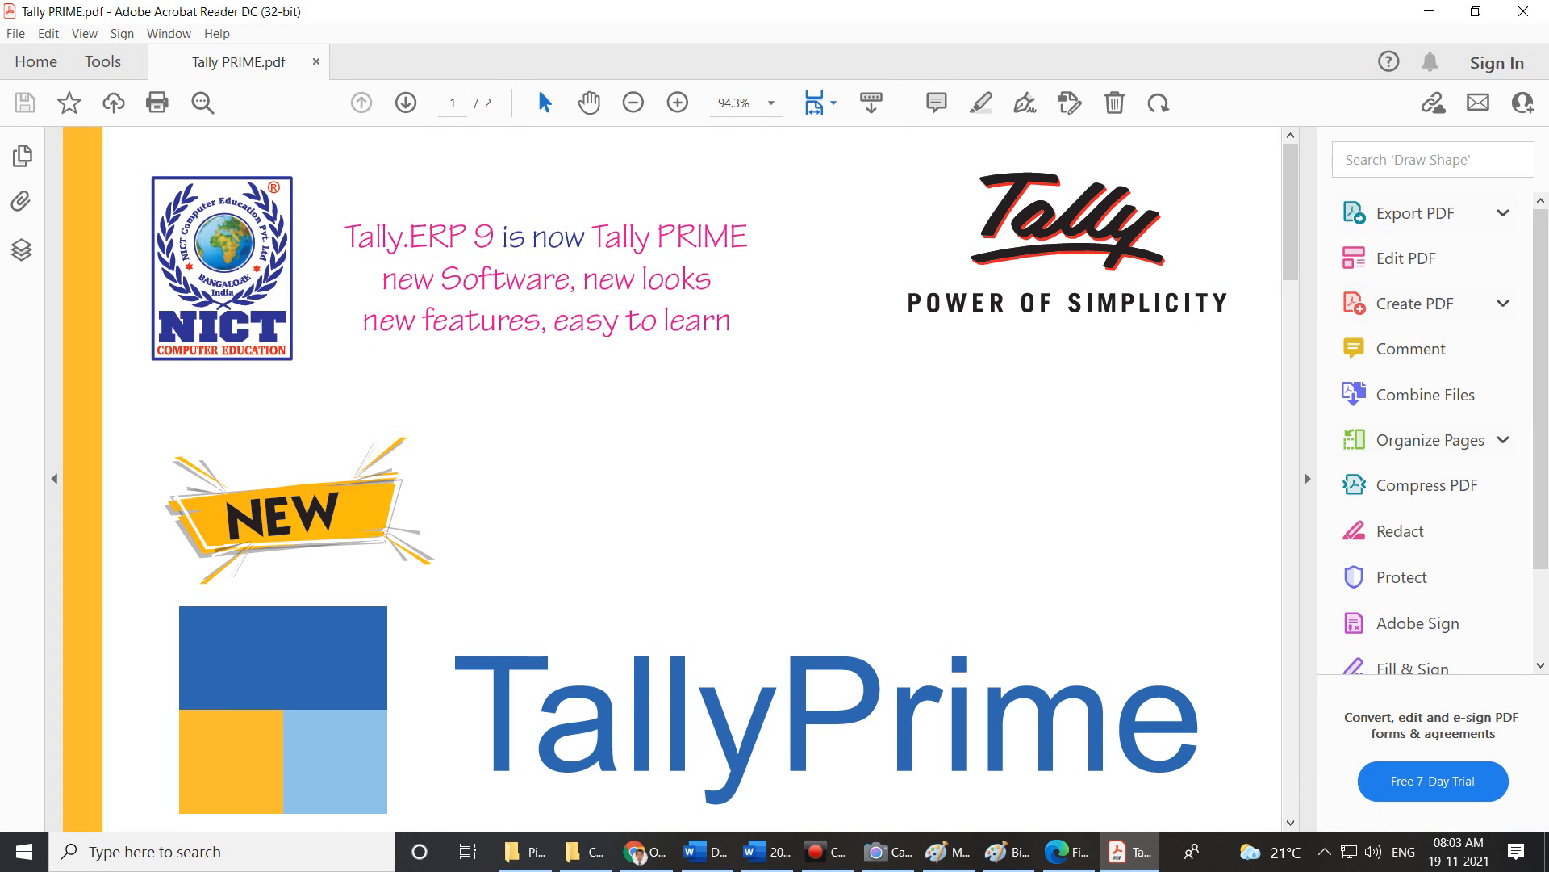
Browse the Tally PRIME brochure down to the page 2 Essentials, Professional and Expert panels, then go back to Word.
left_click(235, 254)
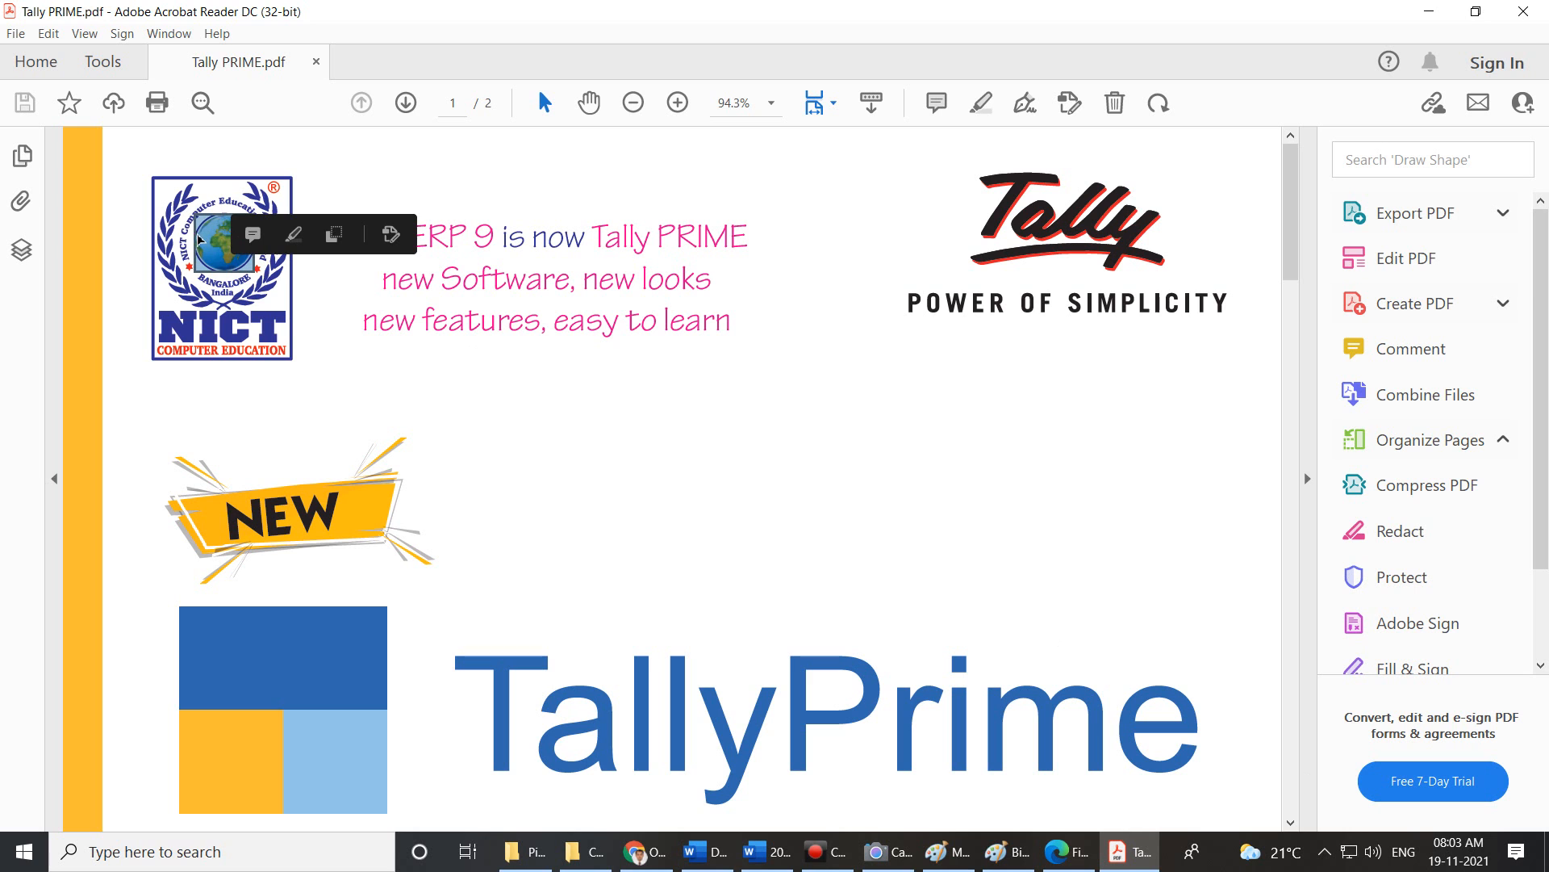
left_click(188, 214)
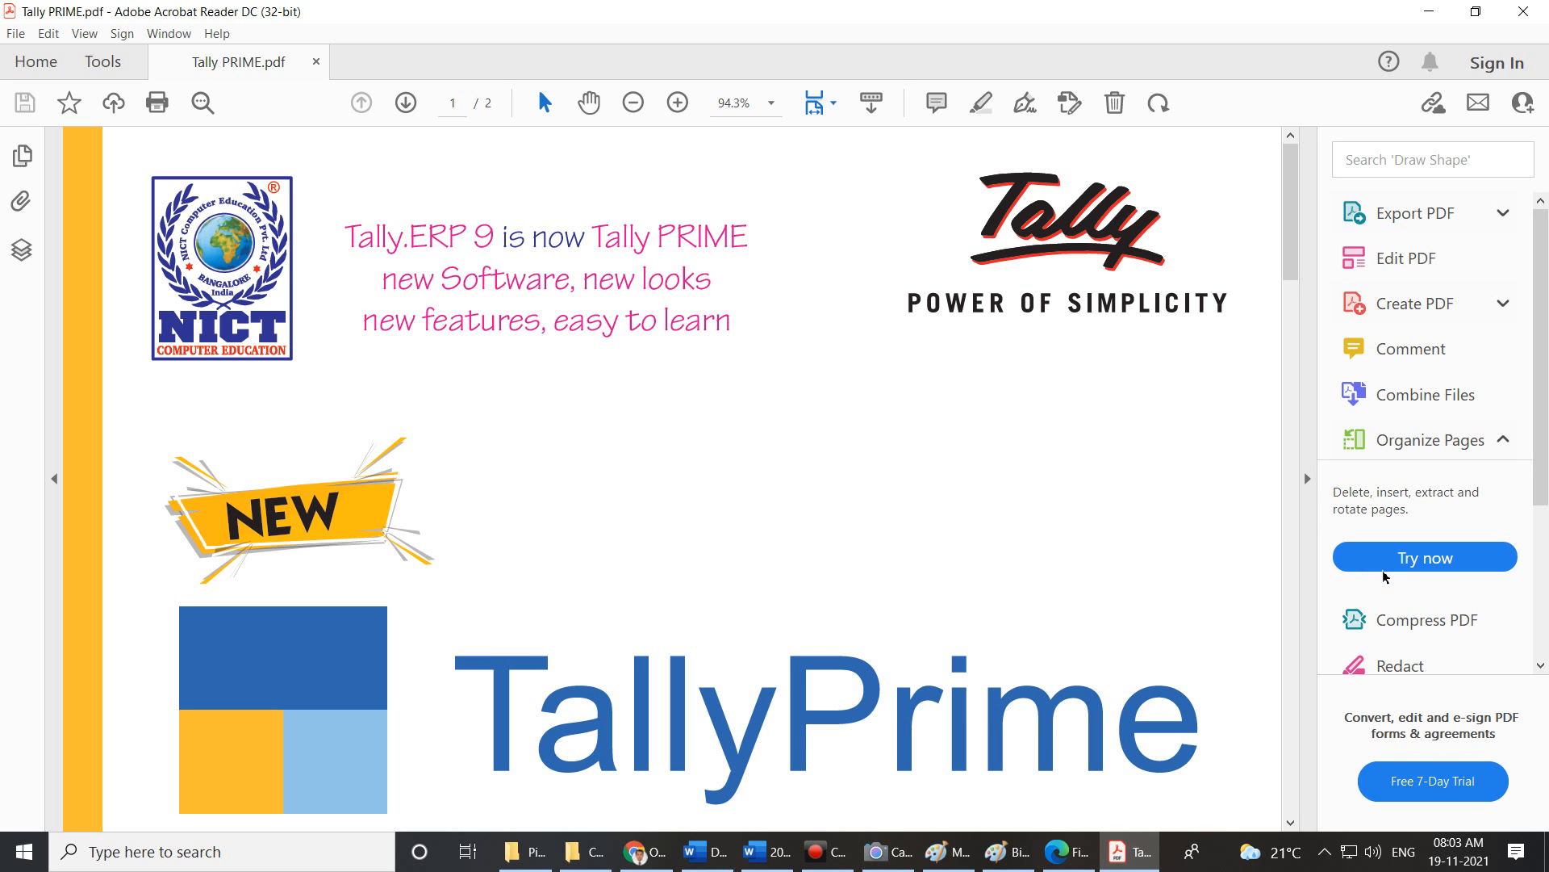
double_click(1032, 245)
left_click(484, 329)
scroll(492, 331, "down", 10)
scroll(495, 333, "down", 20)
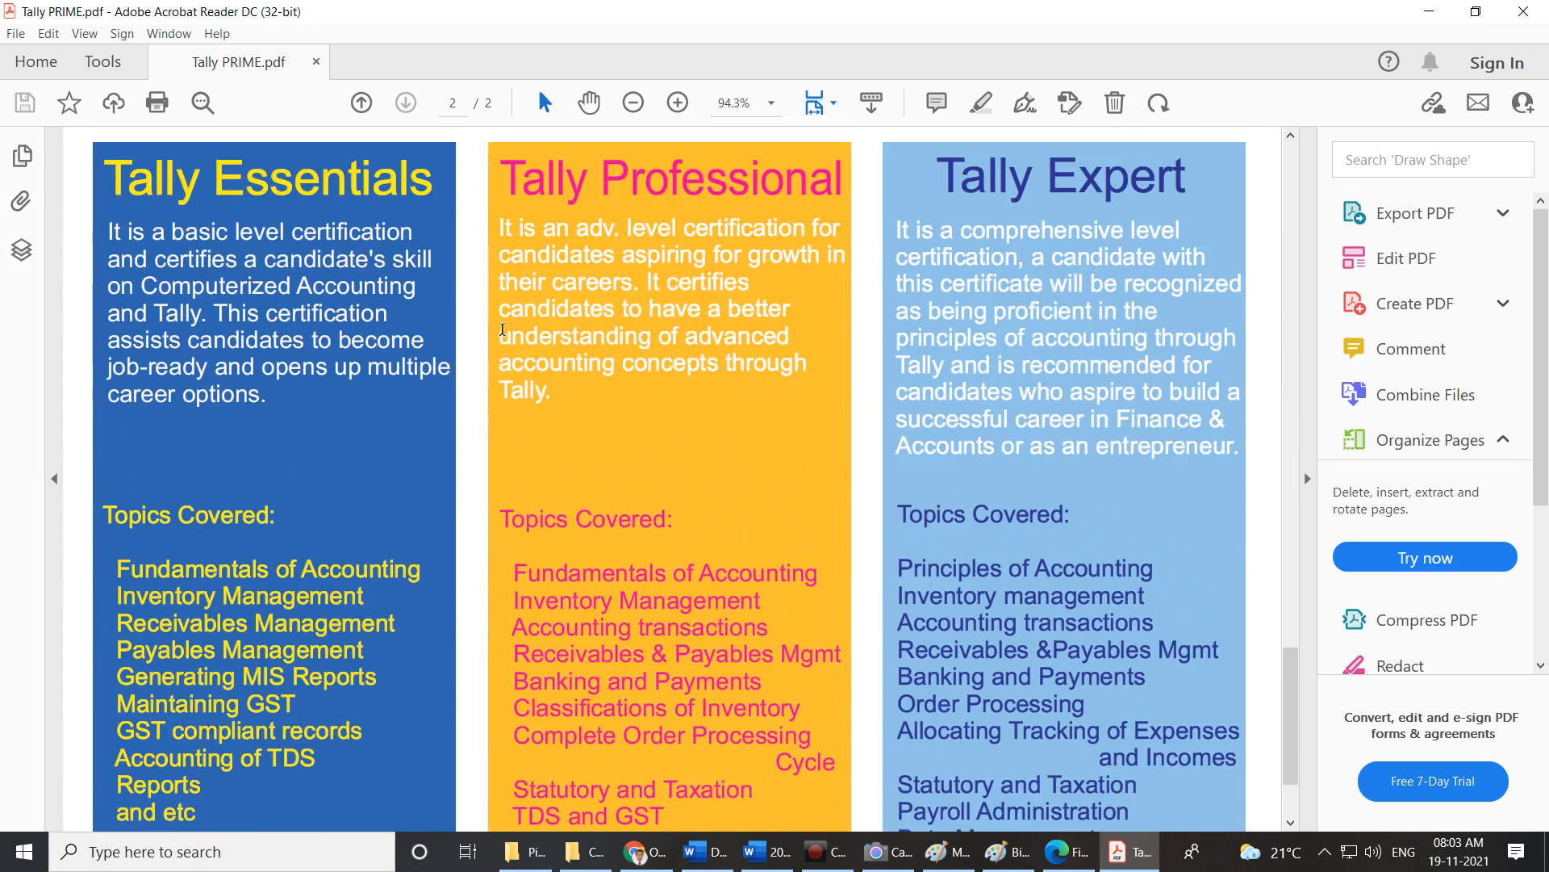
scroll(502, 329, "down", 2)
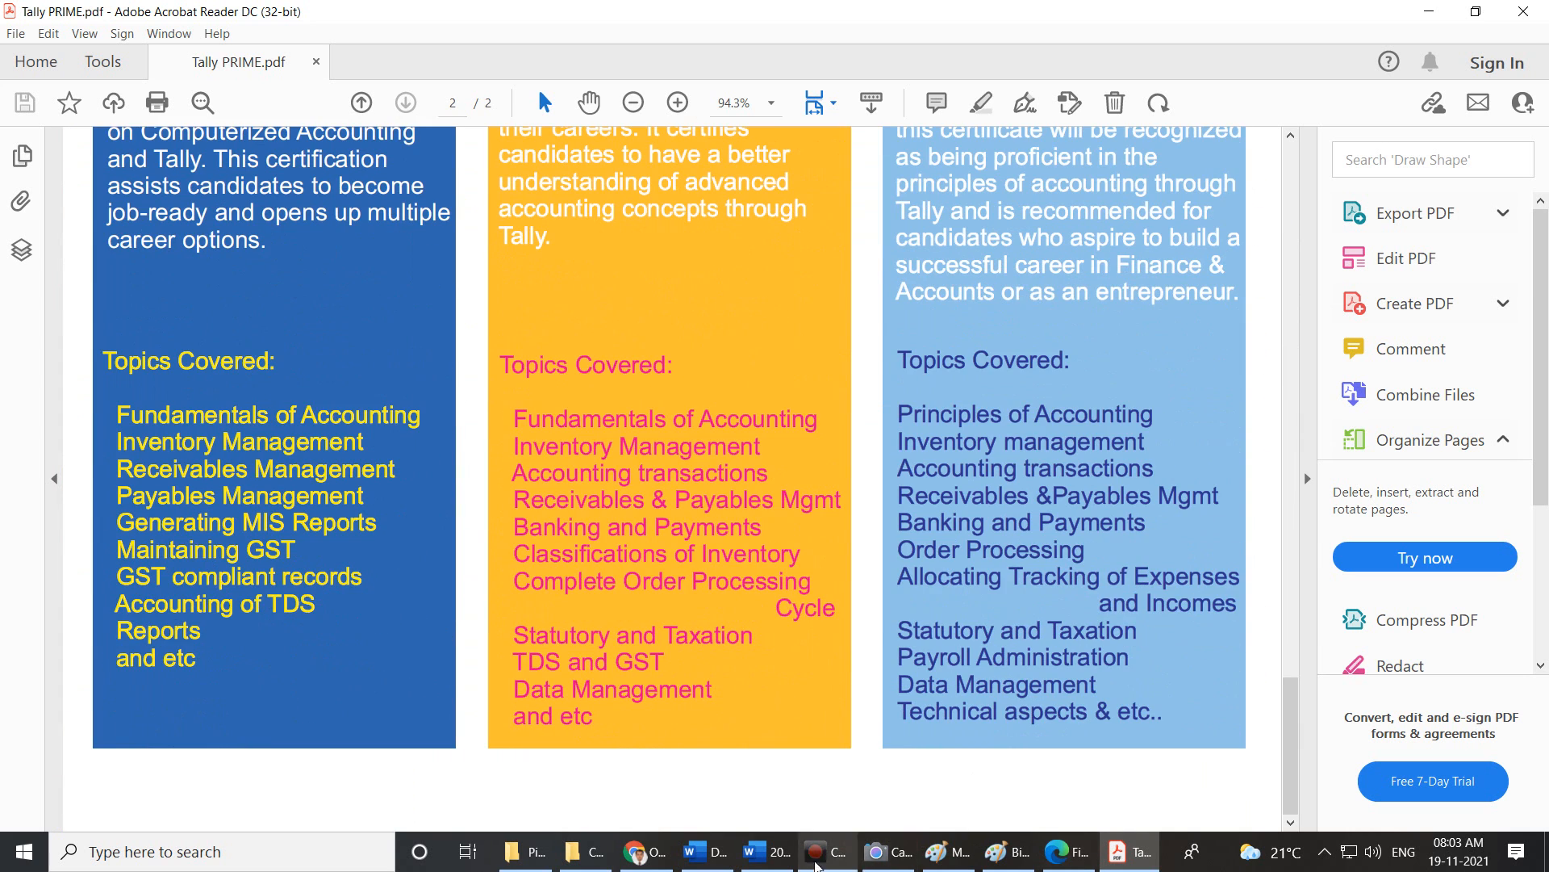
left_click(767, 851)
Move the embedded Tally PRIME advertisement further left by dragging the ruler's left indent marker.
scroll(900, 697, "up", 2)
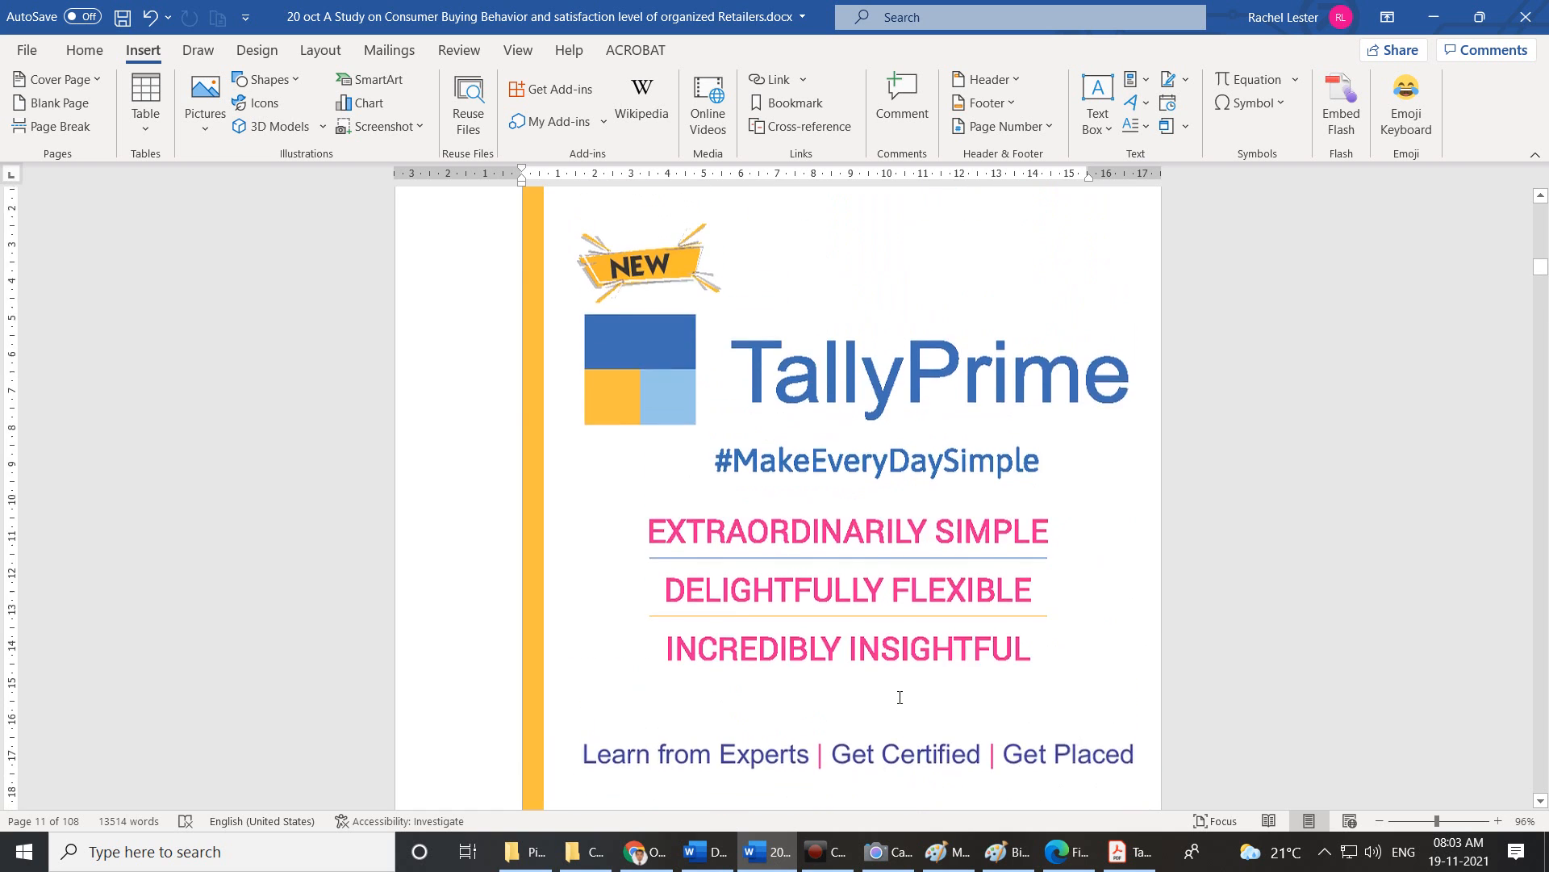
scroll(900, 696, "up", 5)
scroll(900, 696, "down", 4)
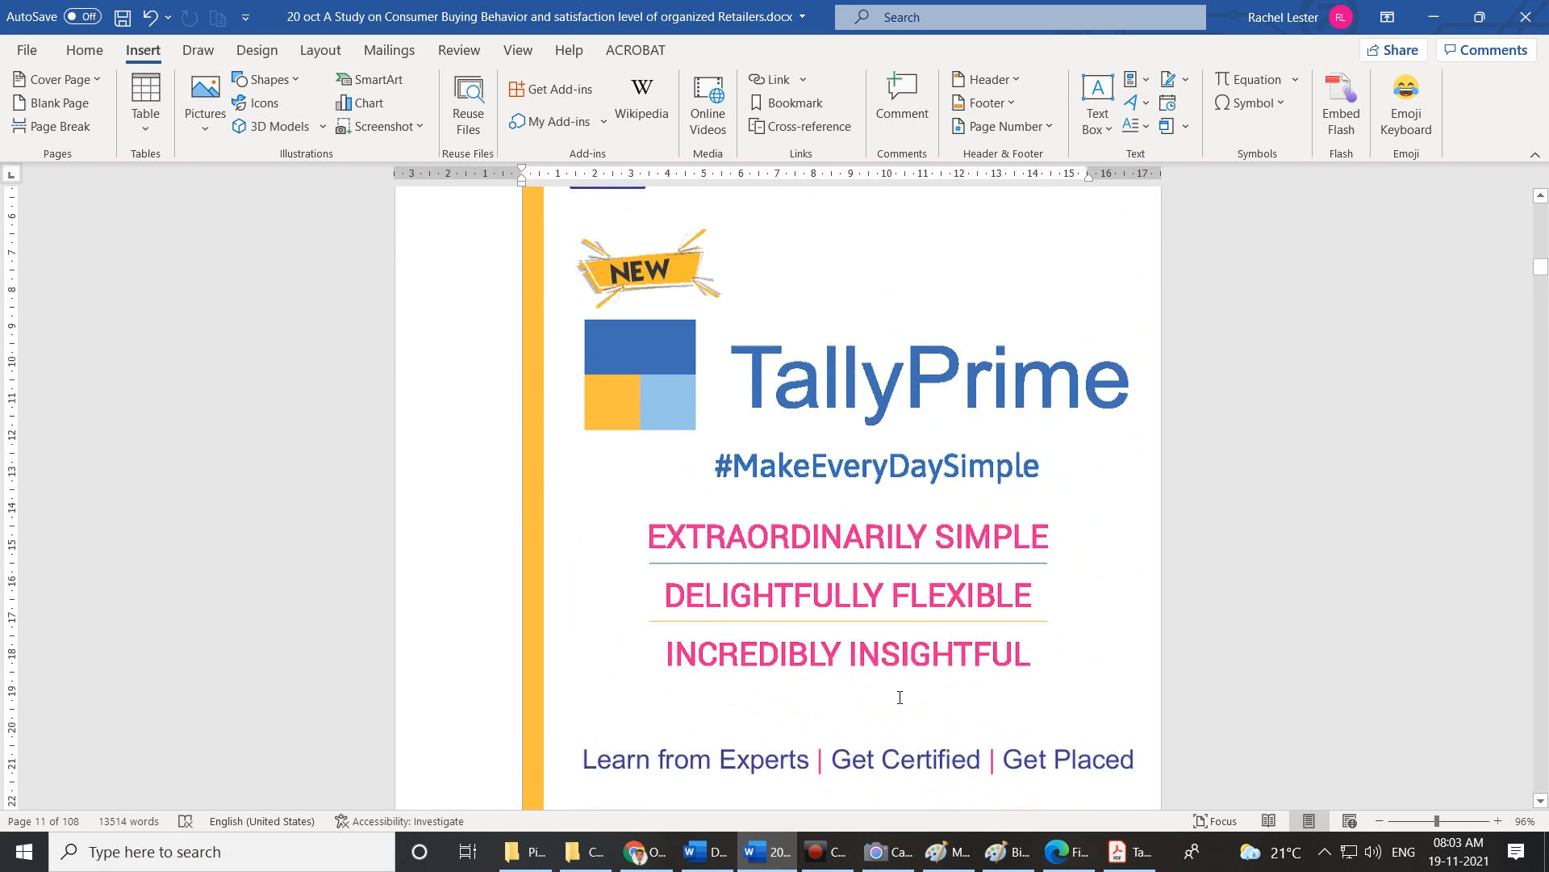
scroll(900, 696, "down", 12)
scroll(899, 696, "up", 5)
scroll(899, 697, "up", 9)
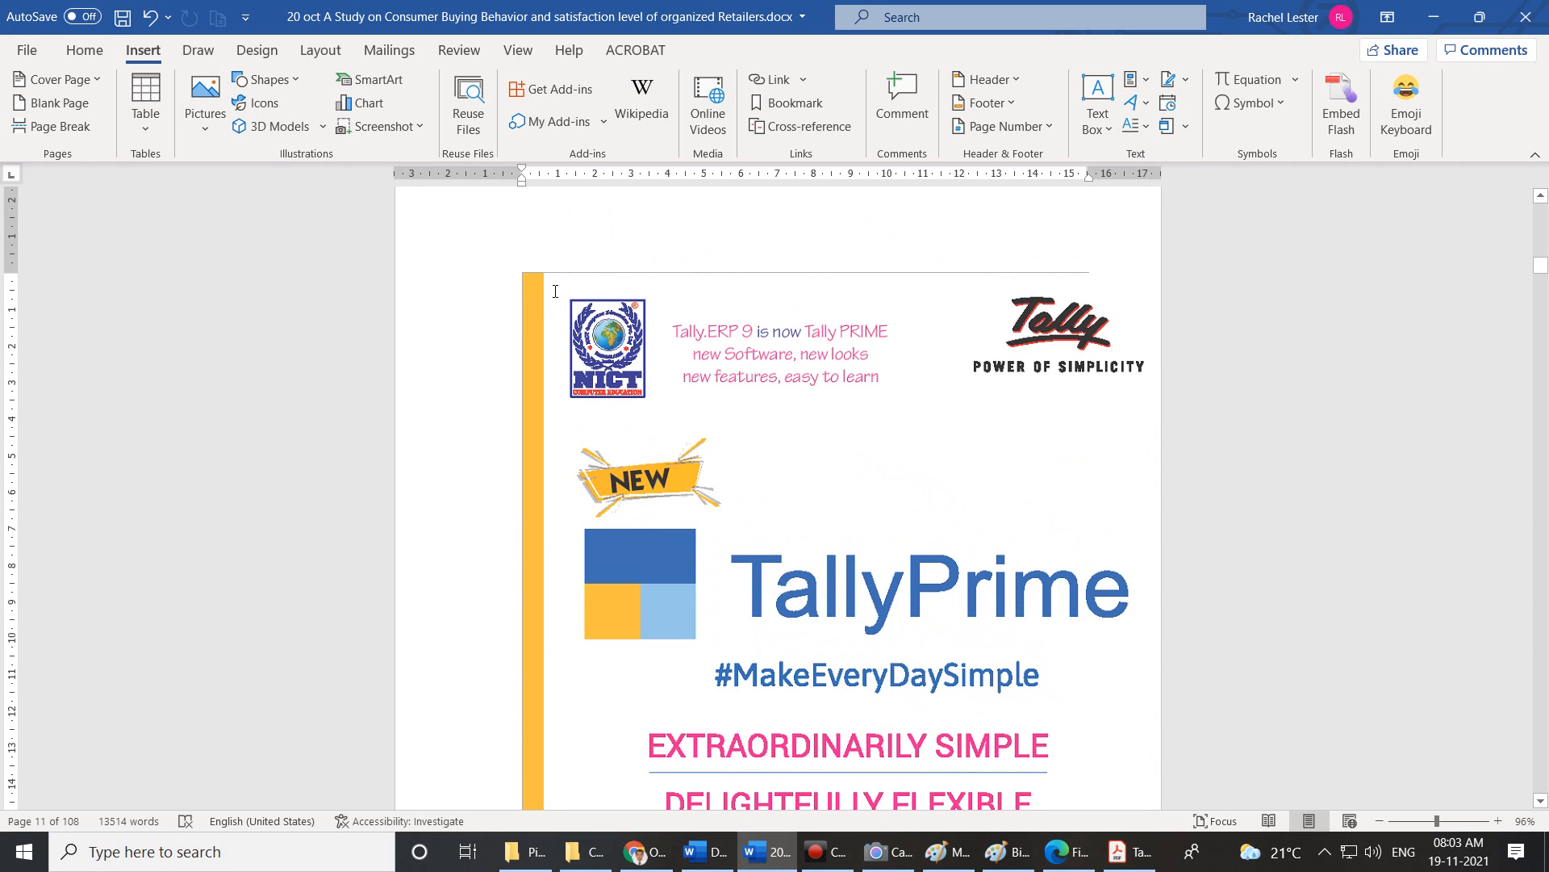
left_click(534, 284)
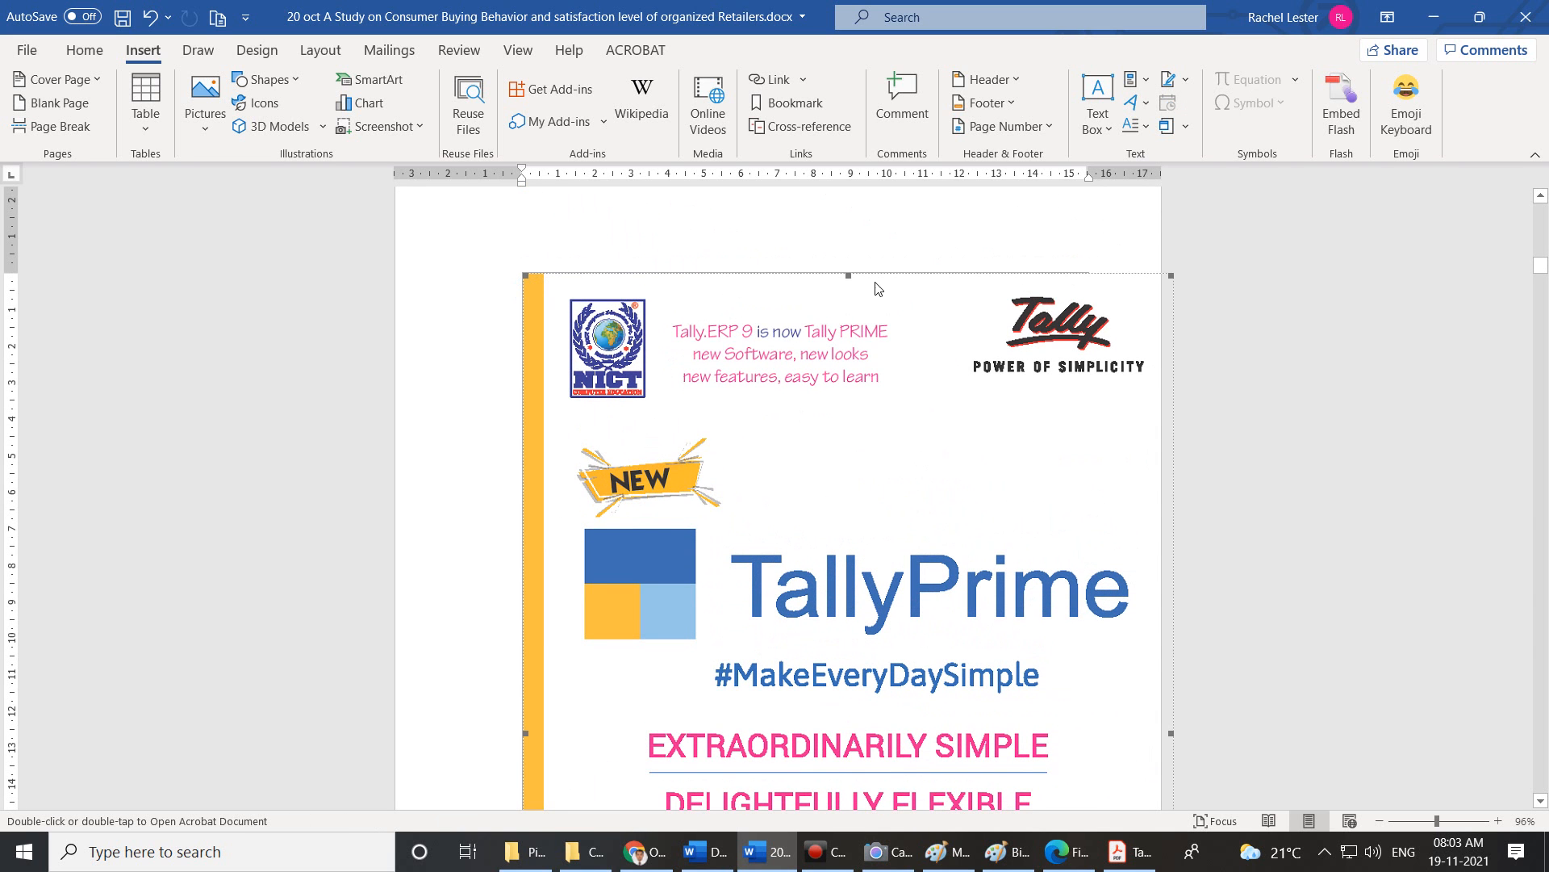
left_click(900, 278)
left_click_drag(523, 182, 440, 182)
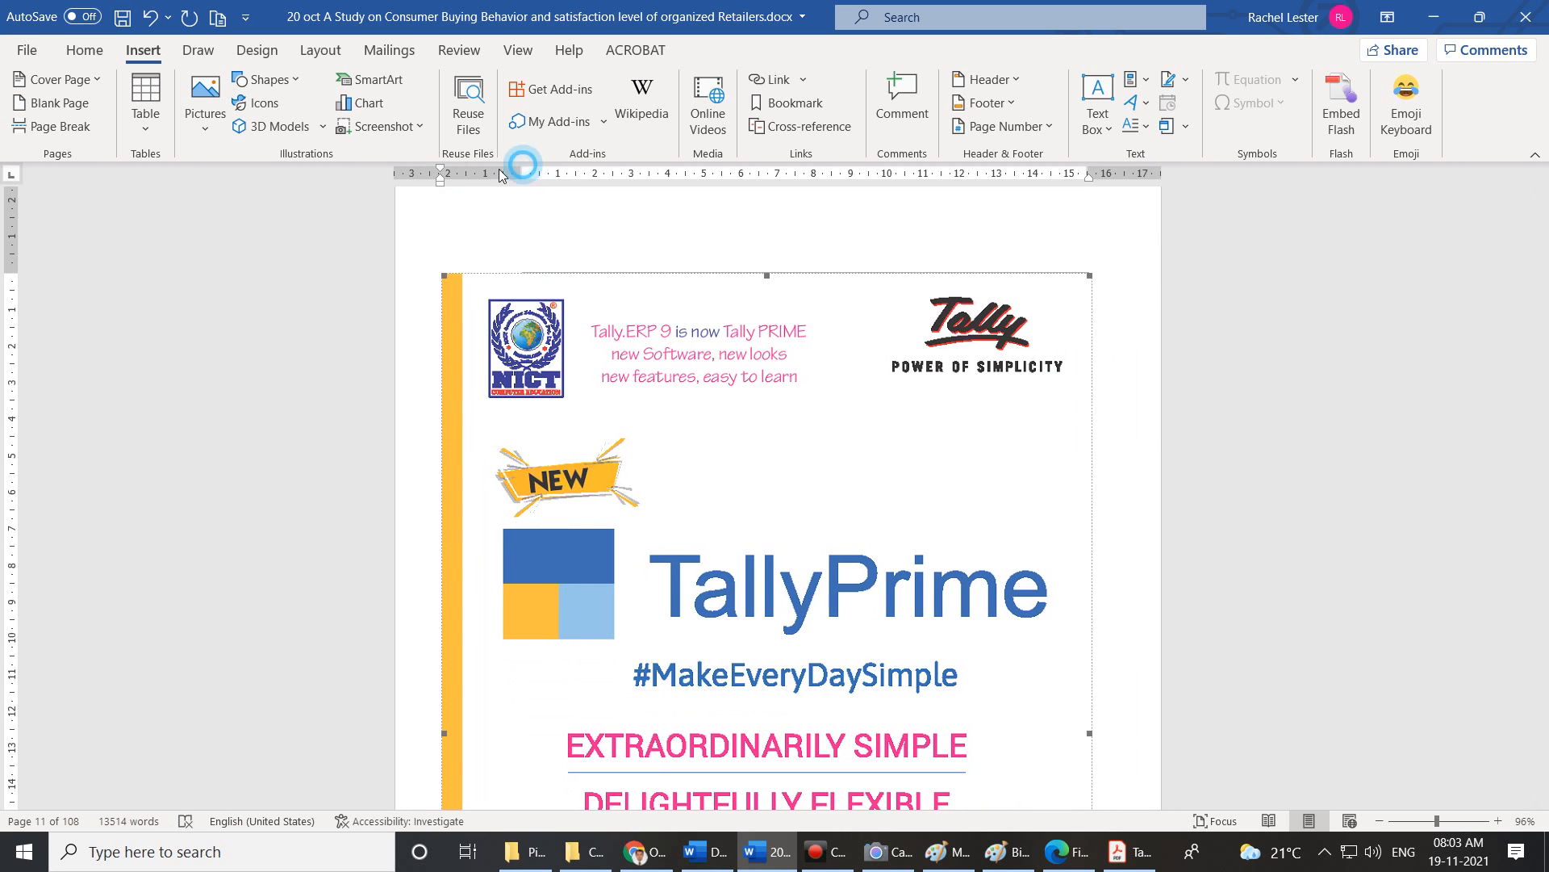
Bring up the Insert Object dropdown options.
scroll(745, 416, "down", 2)
scroll(746, 417, "down", 12)
scroll(753, 418, "up", 4)
scroll(753, 419, "up", 1)
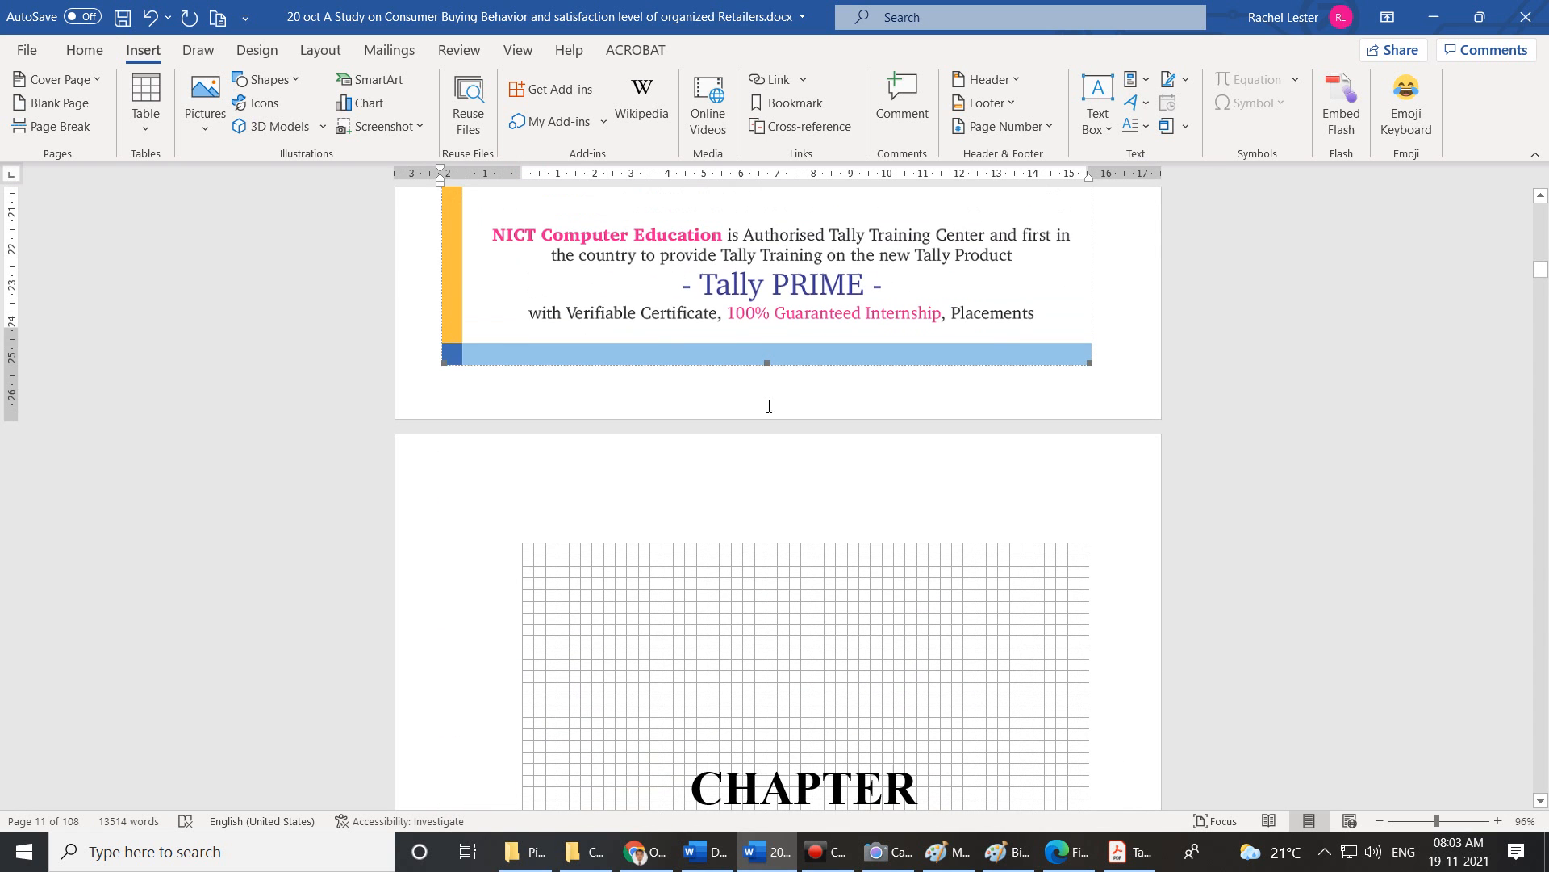
left_click(1180, 132)
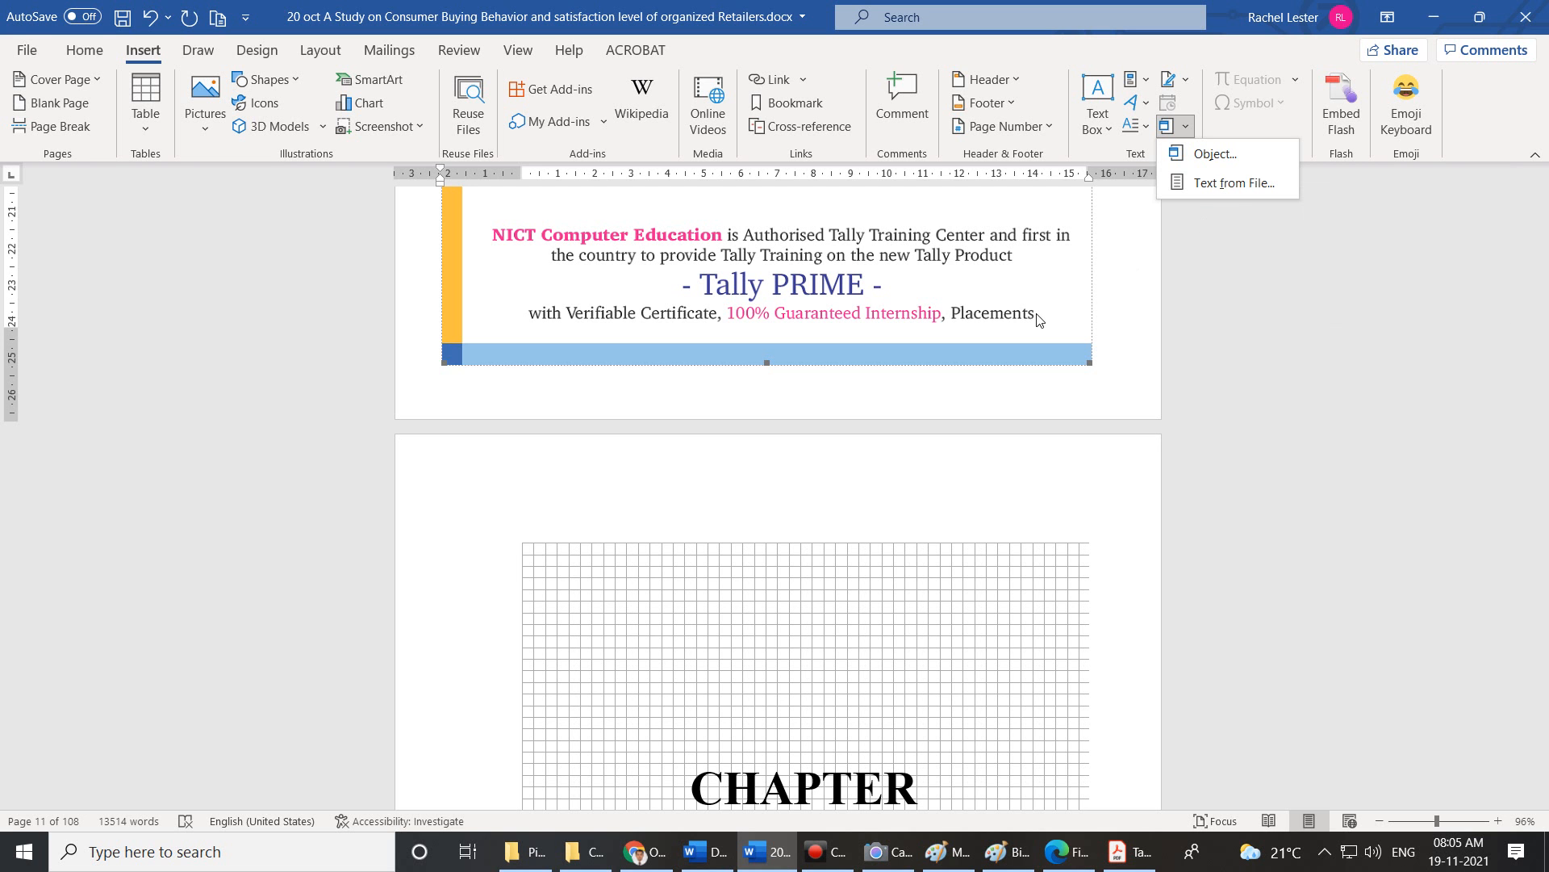
Add a blank page before 'getting more profits.' and place the cursor at its top.
scroll(916, 502, "down", 12)
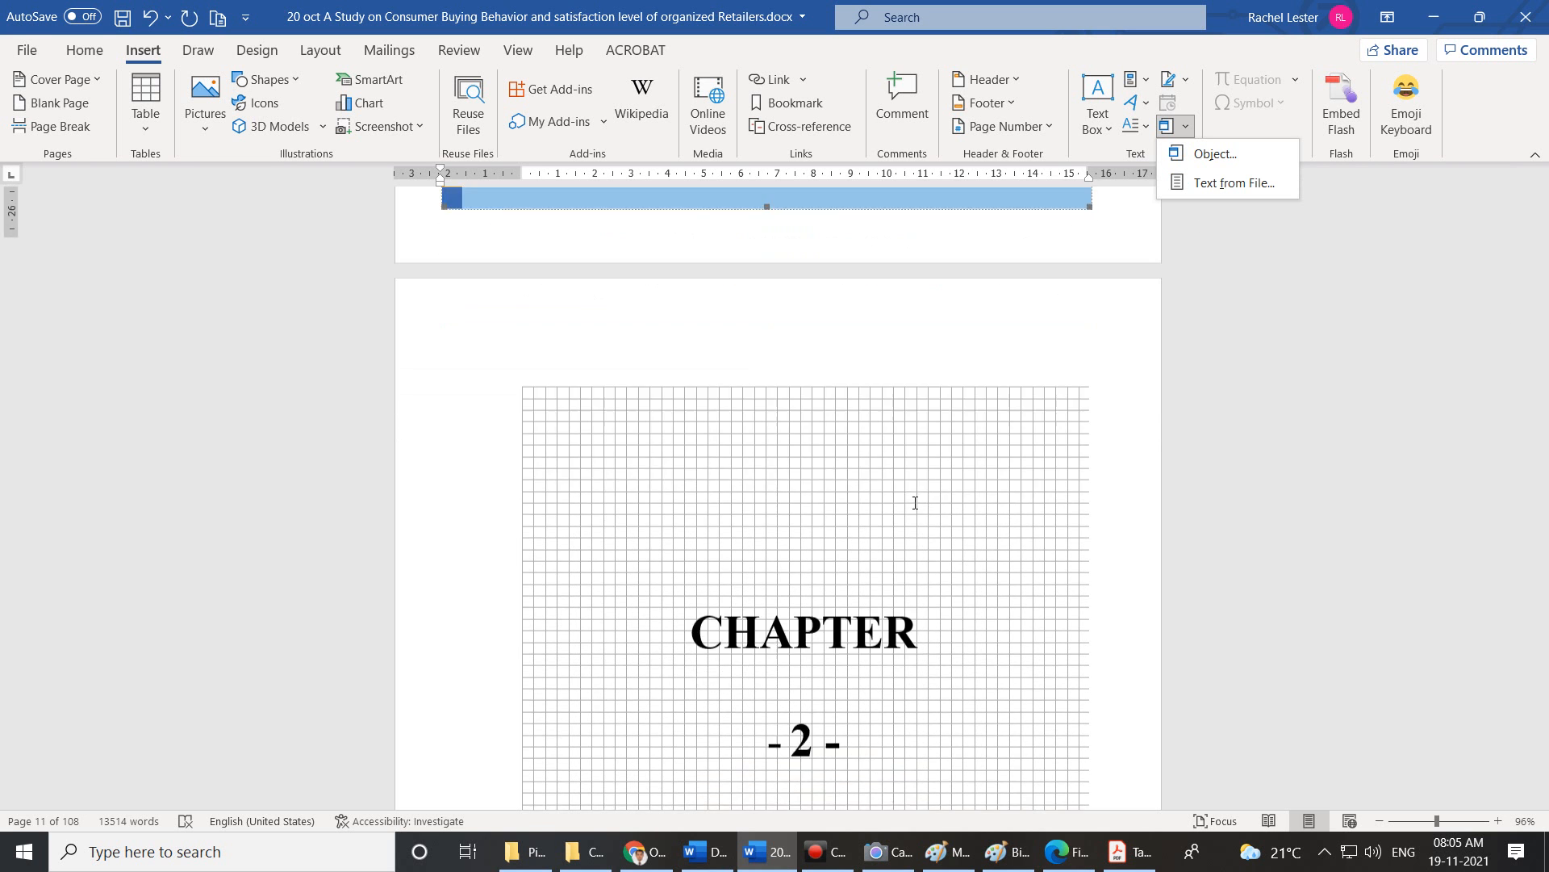
scroll(915, 503, "down", 12)
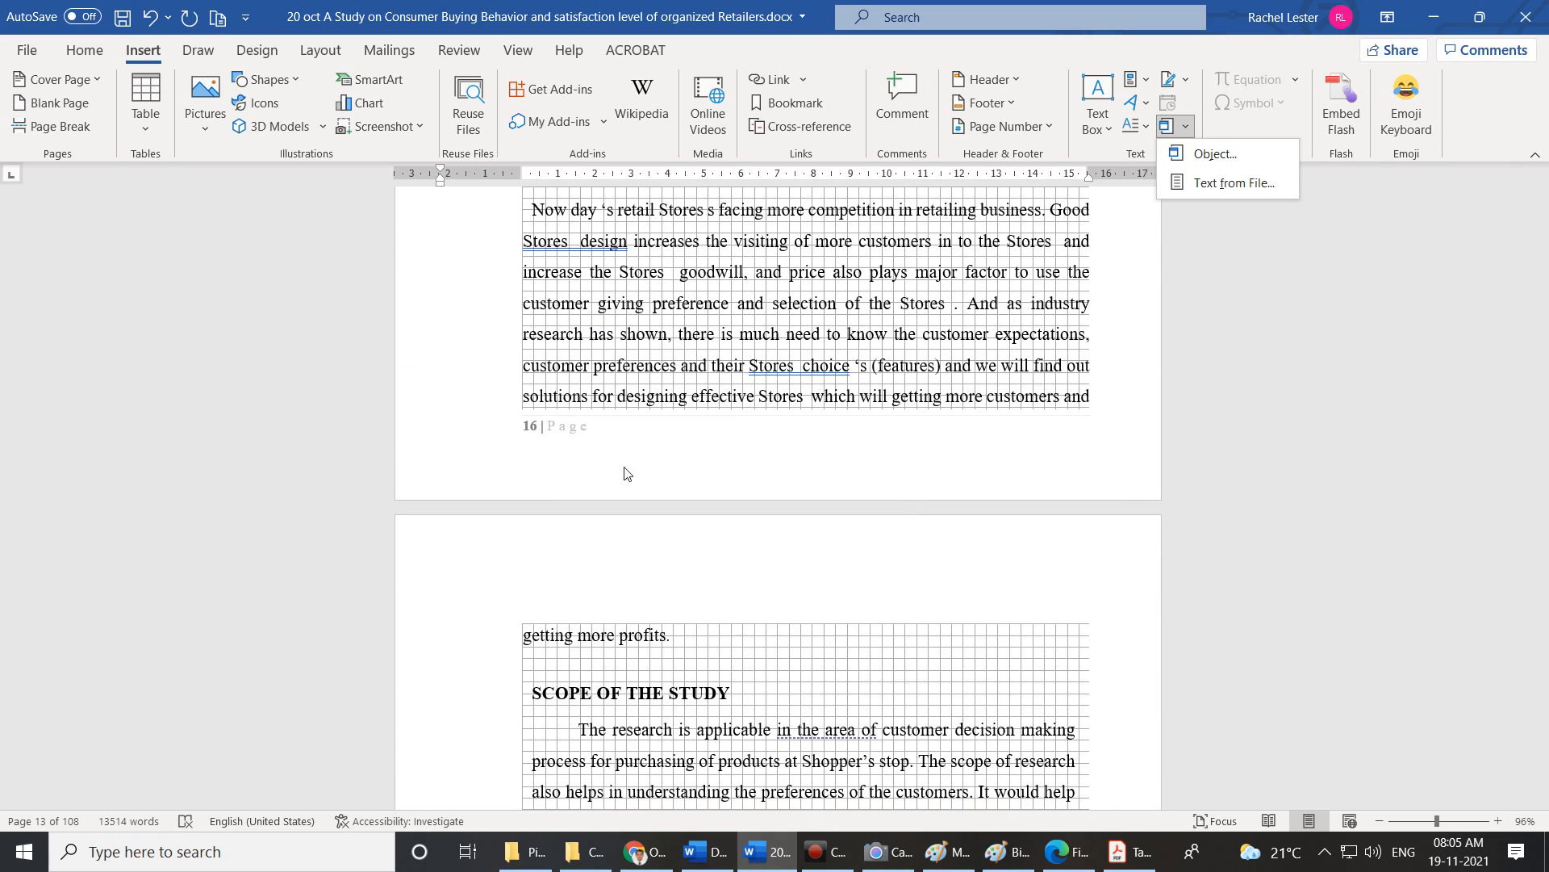
left_click(533, 642)
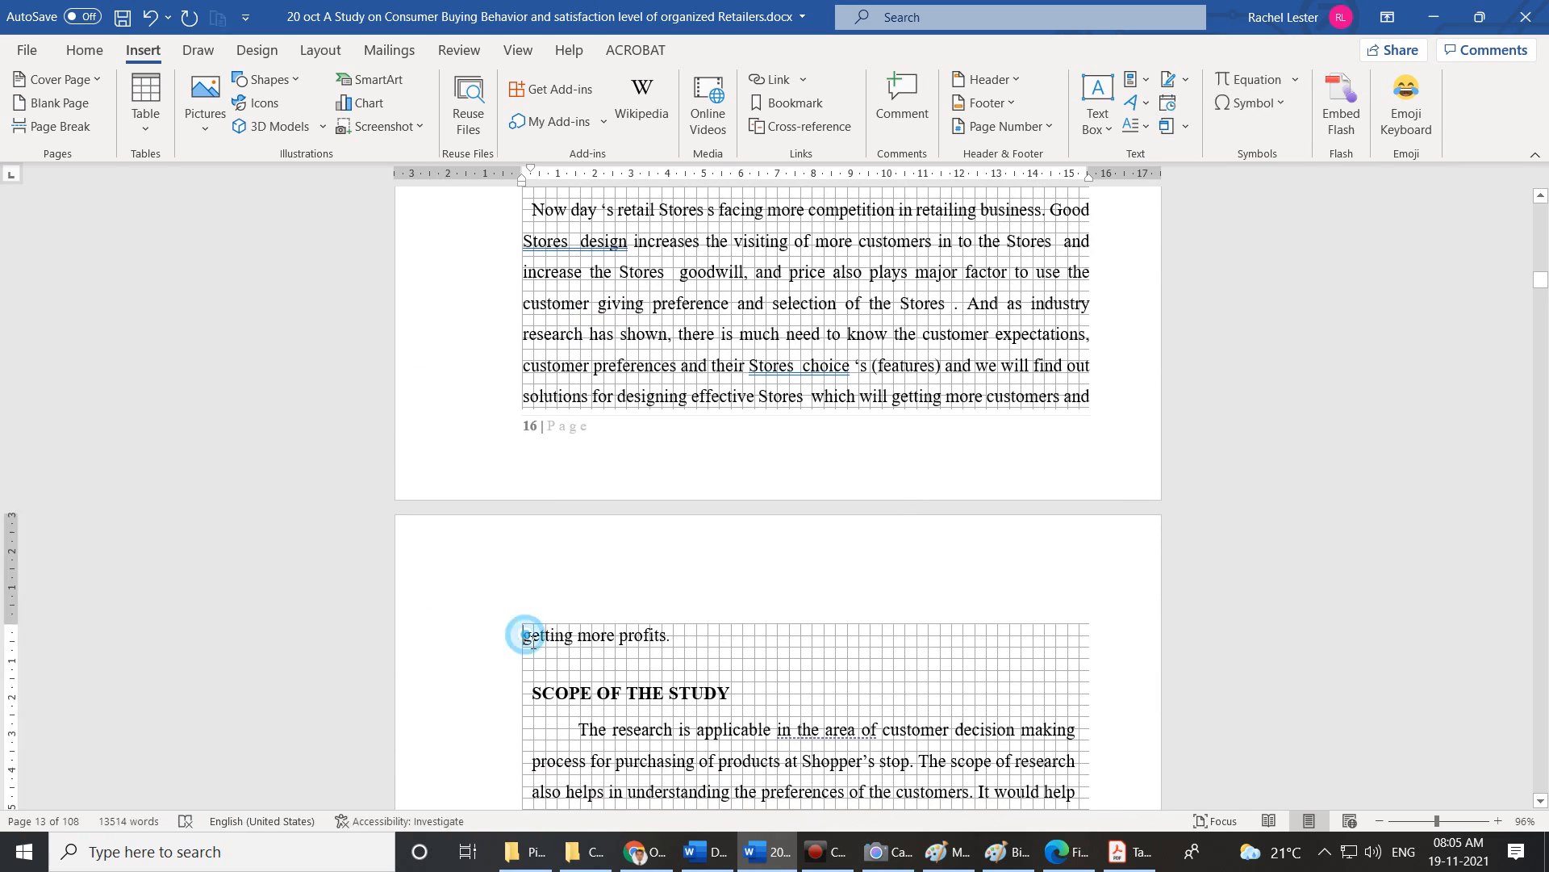
left_click(58, 103)
scroll(584, 408, "up", 3)
left_click(525, 319)
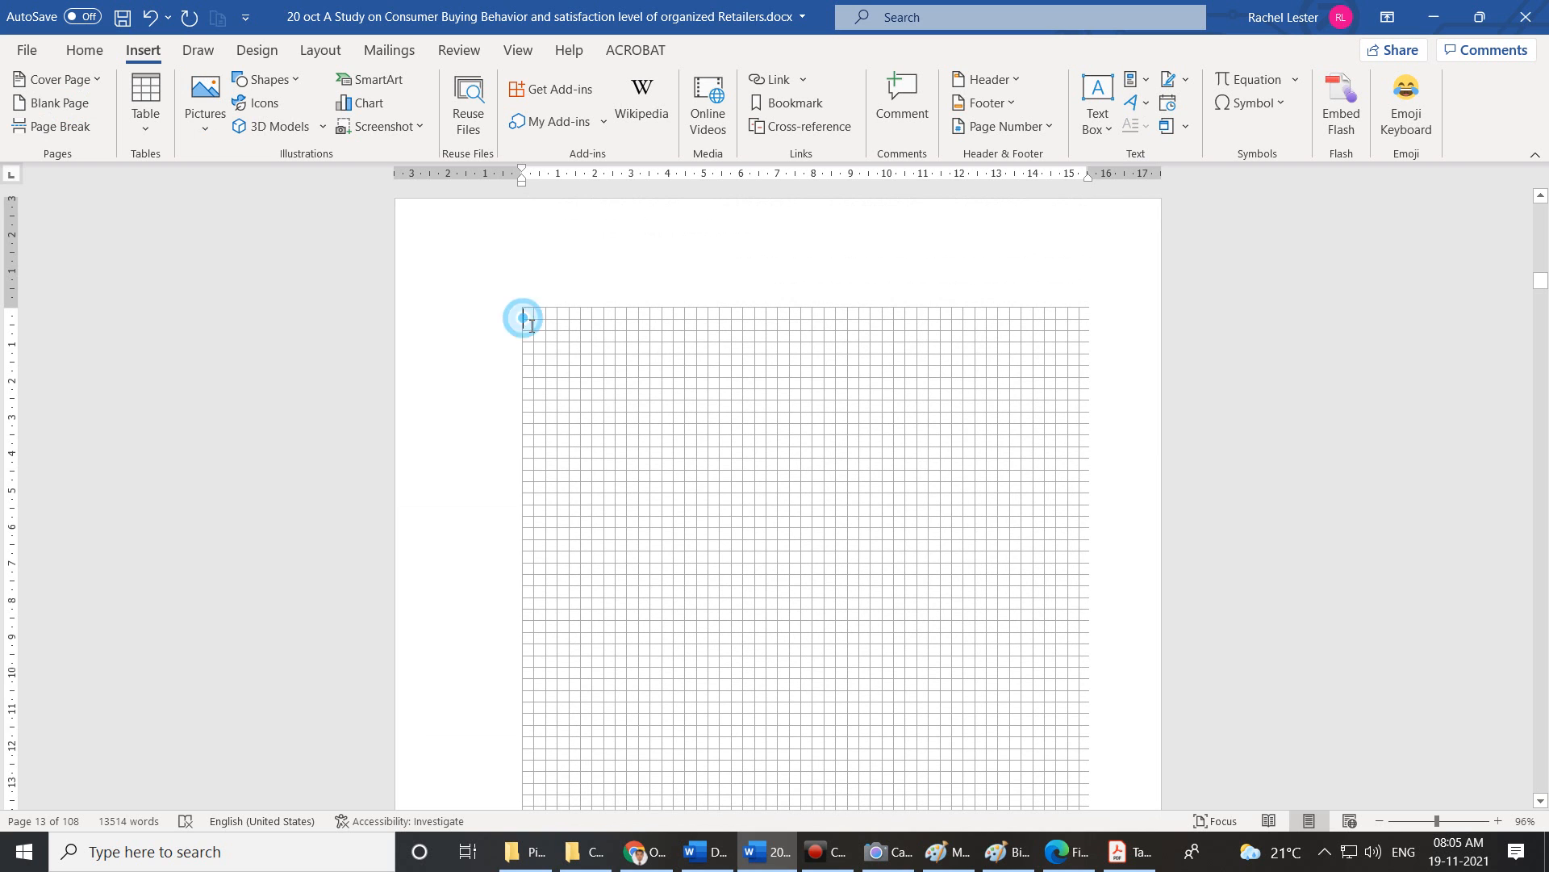
left_click(1168, 128)
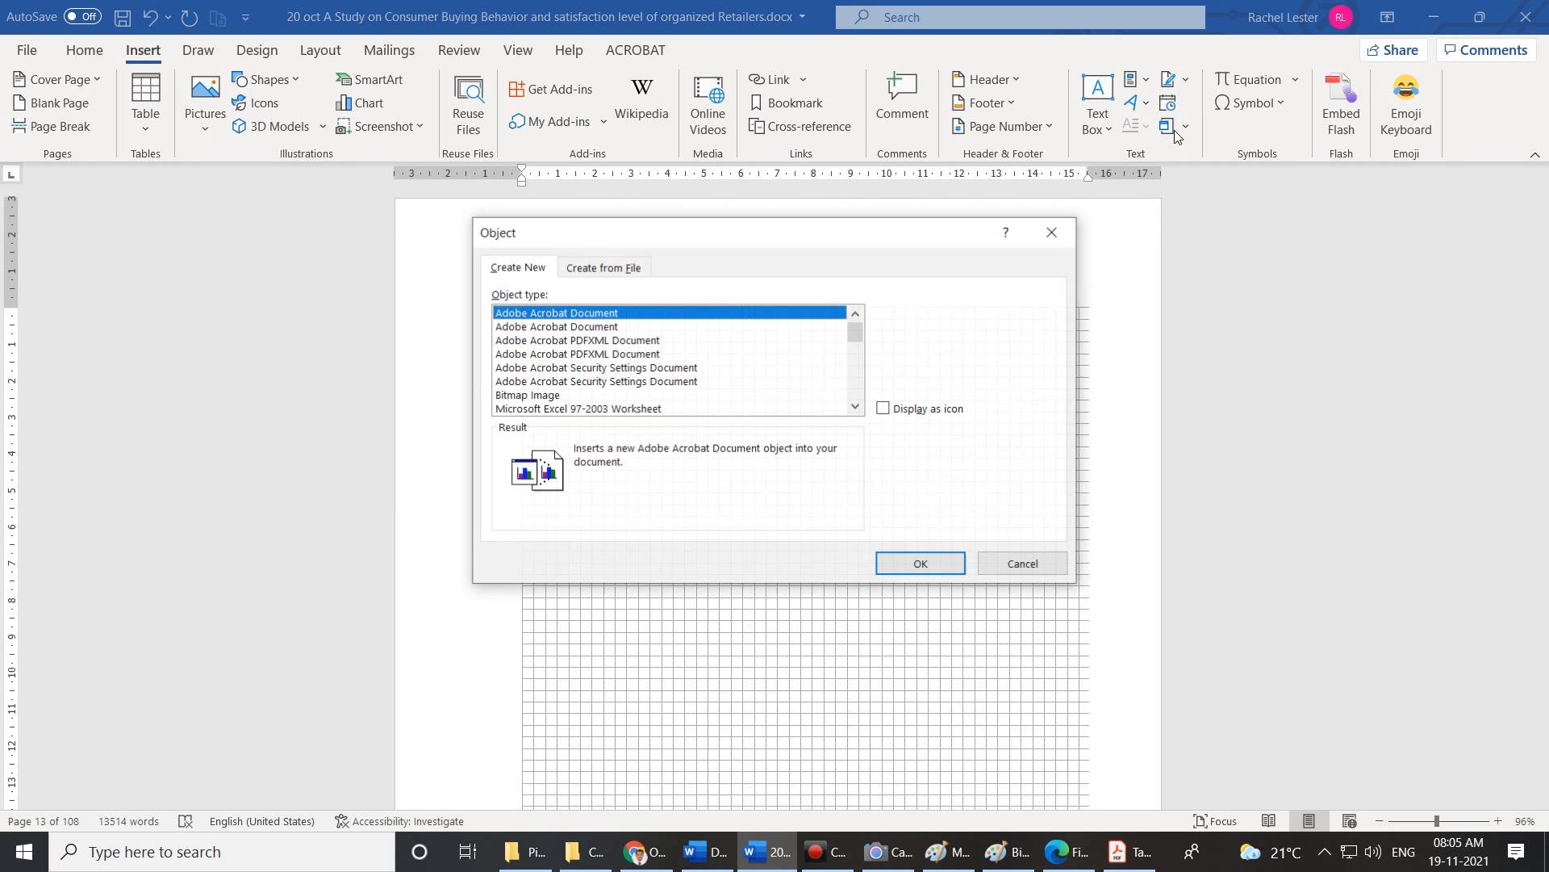
left_click(1001, 564)
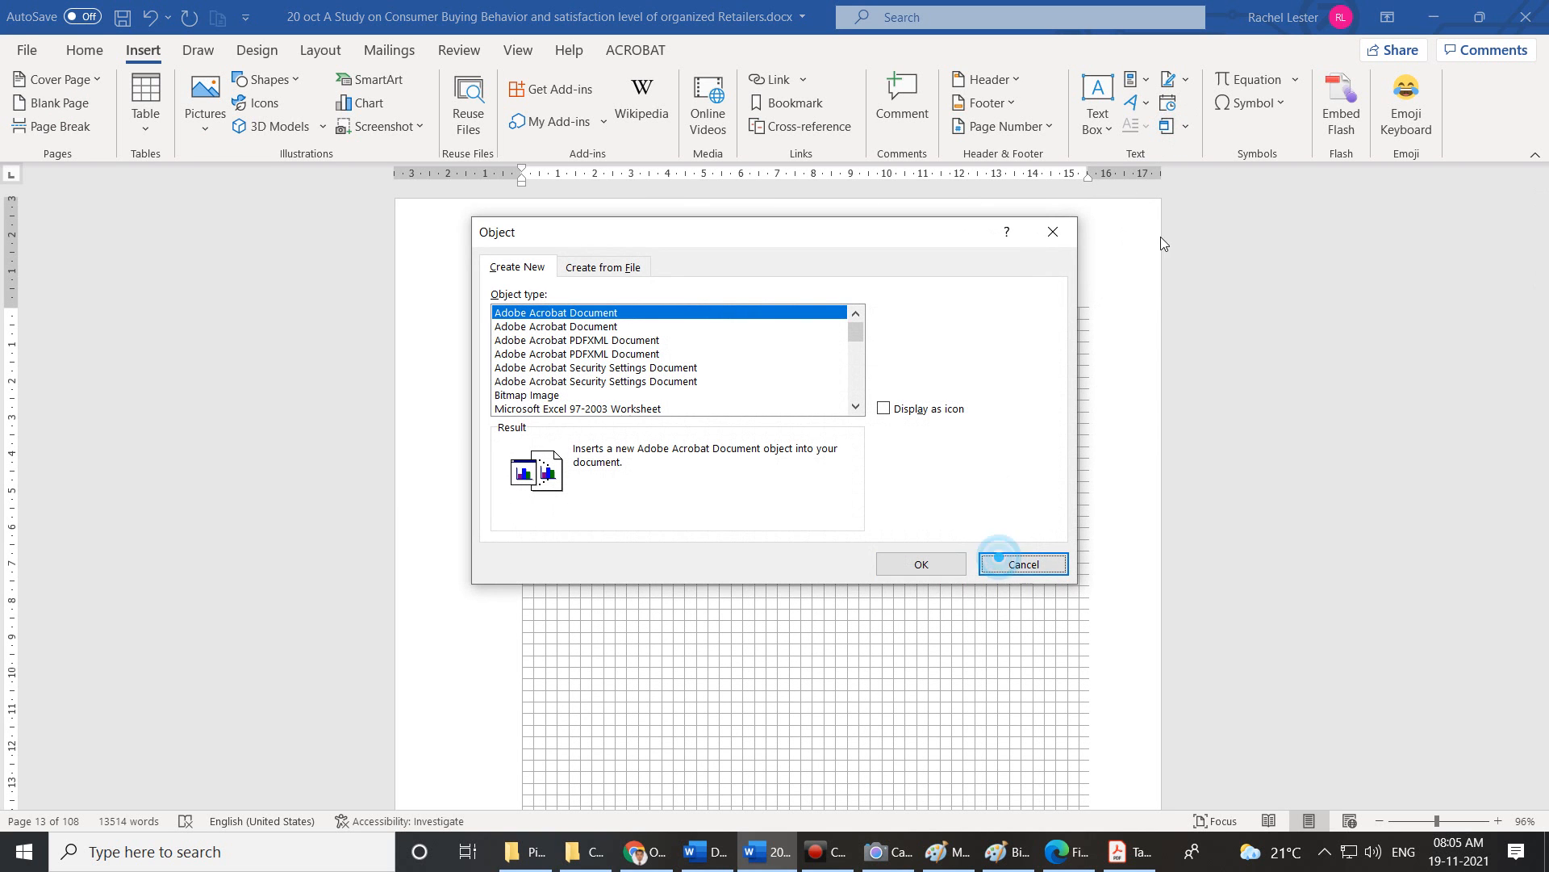
left_click(1025, 567)
left_click(1187, 128)
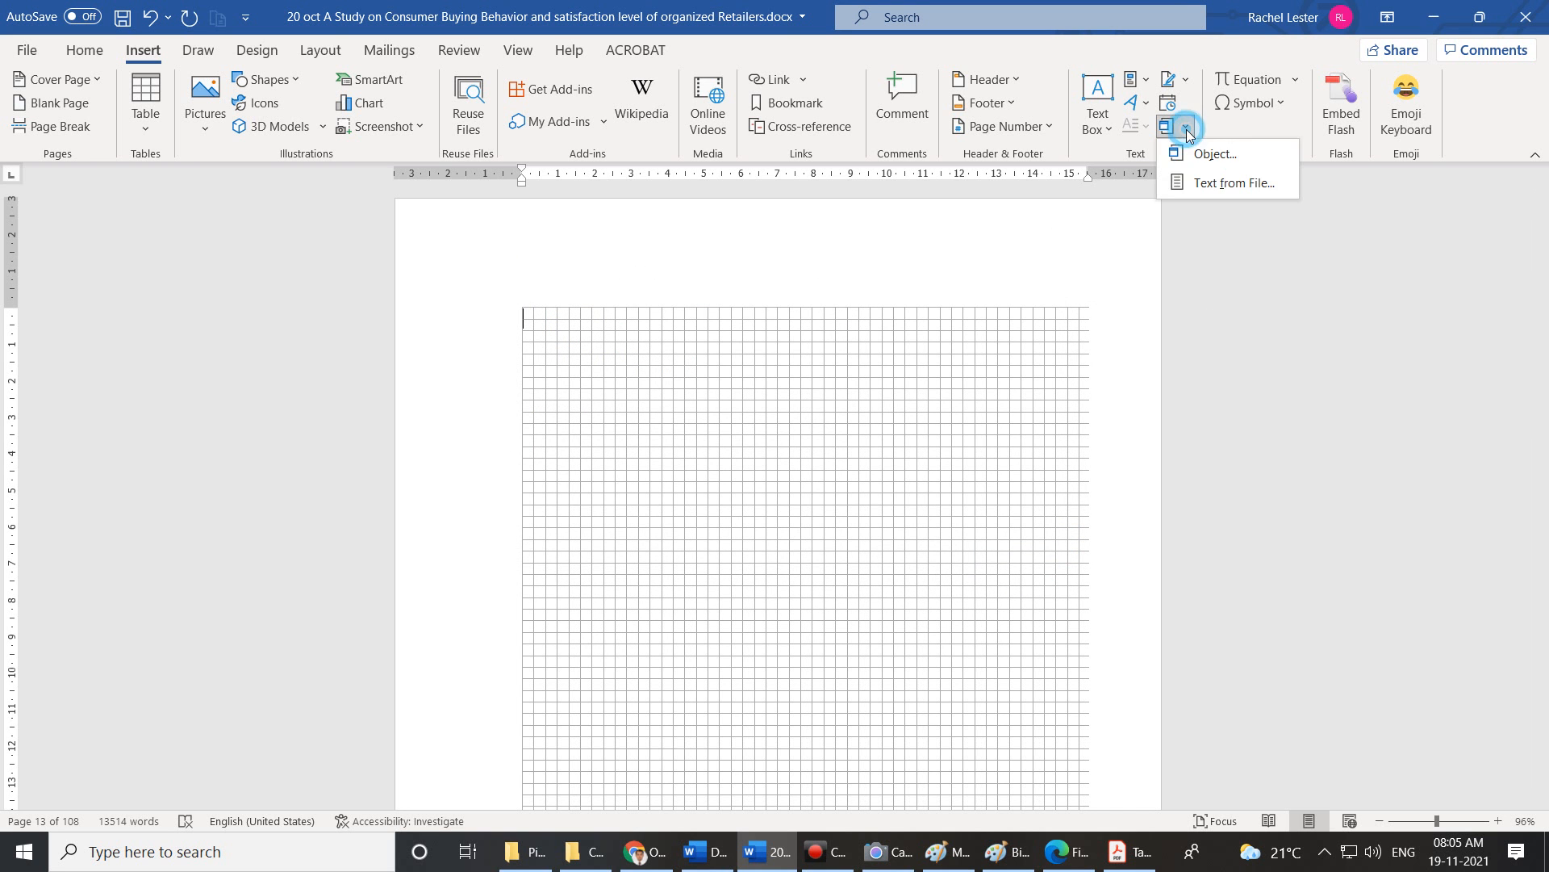
left_click(1193, 153)
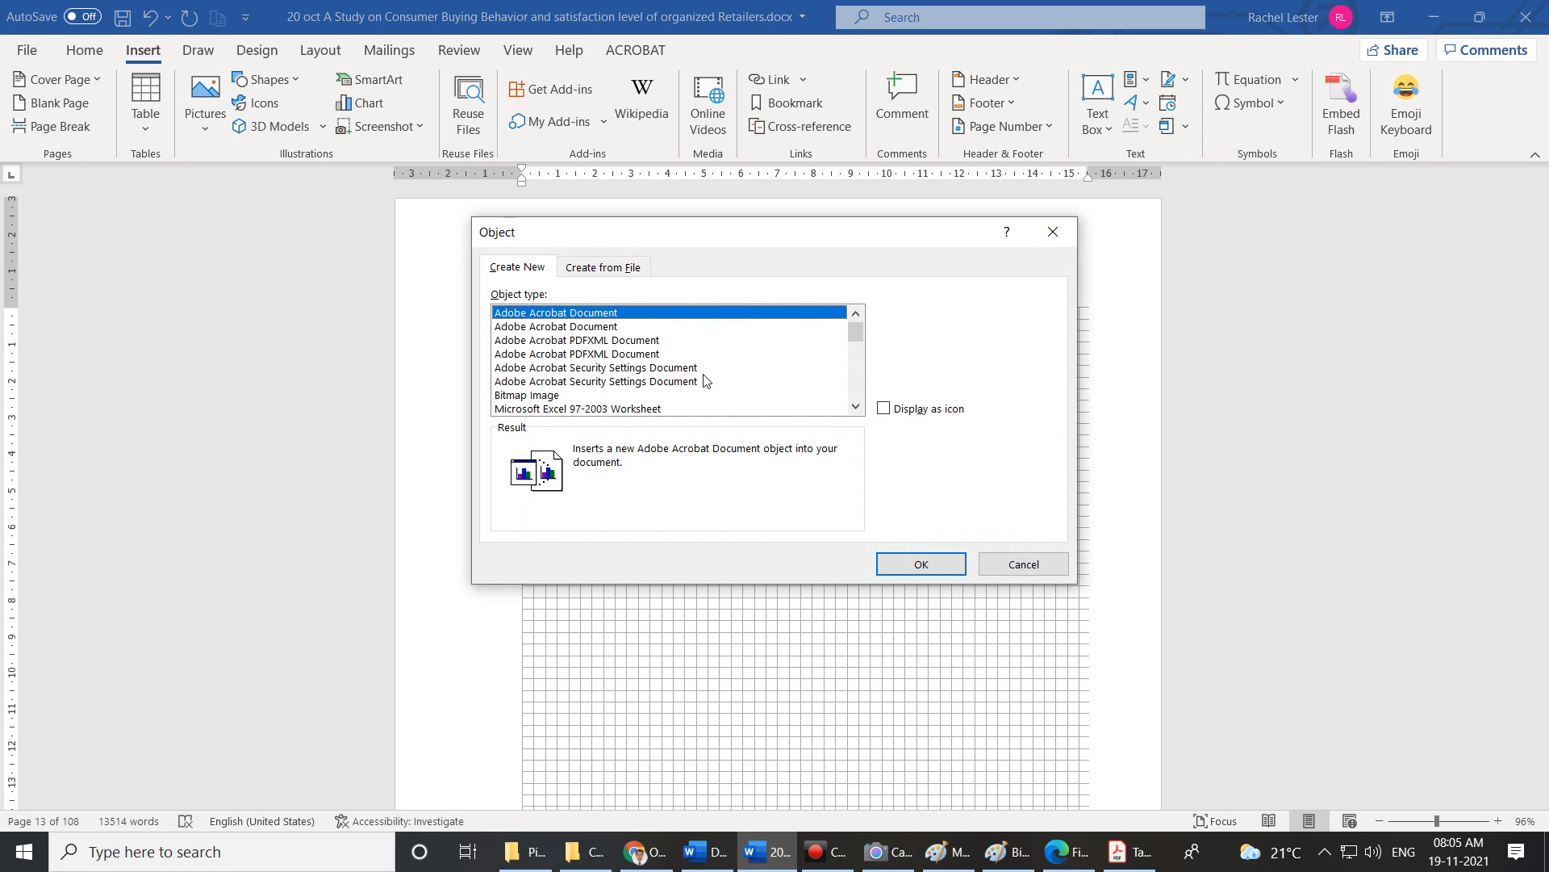
scroll(704, 379, "down", 5)
scroll(704, 380, "down", 3)
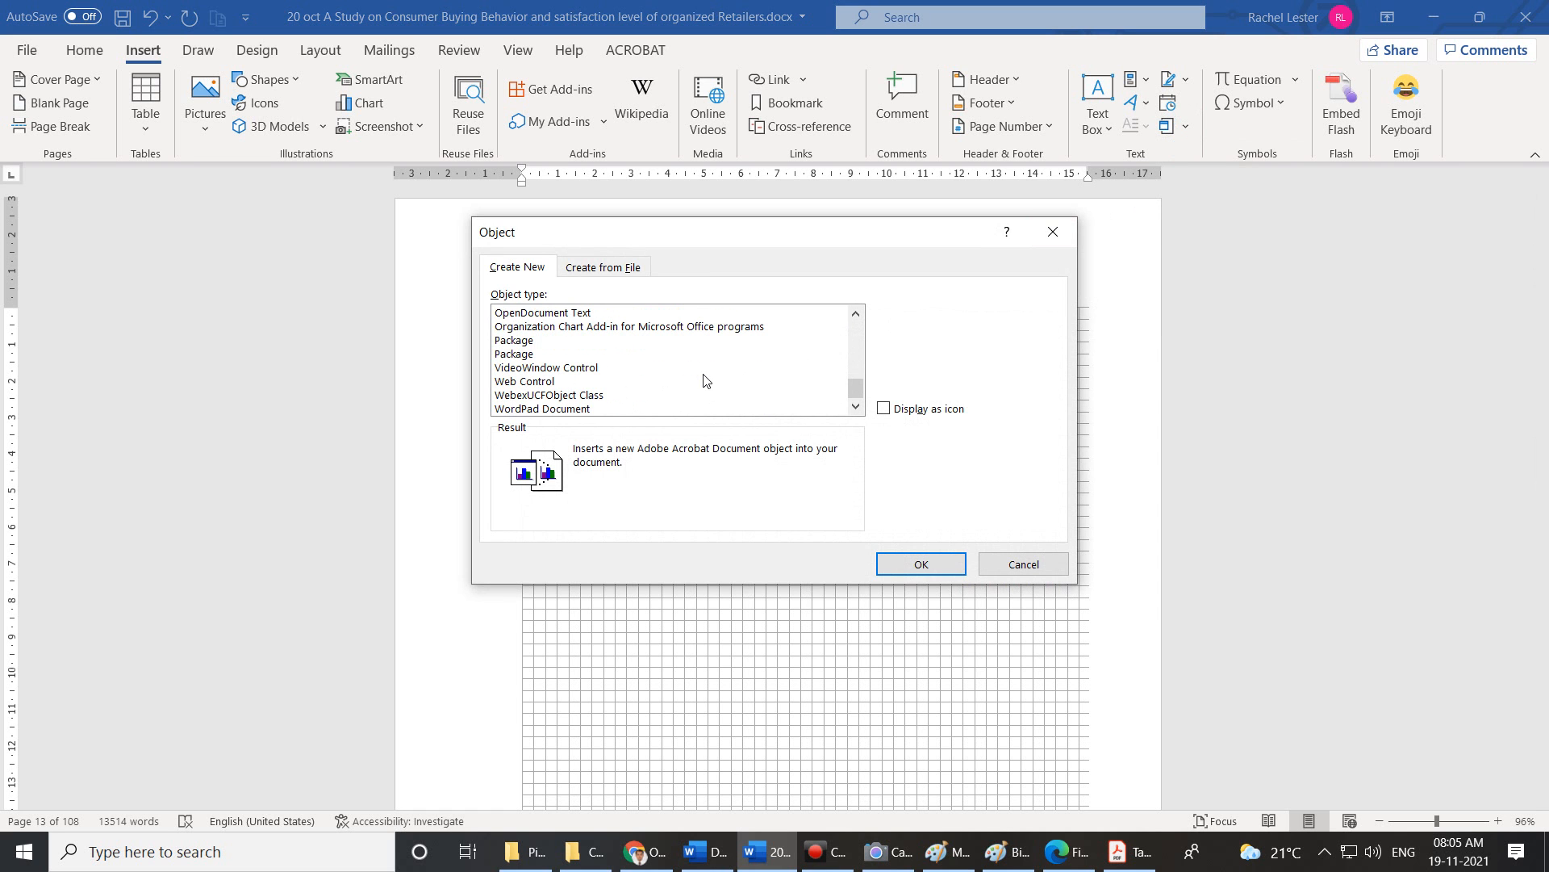
scroll(533, 410, "up", 10)
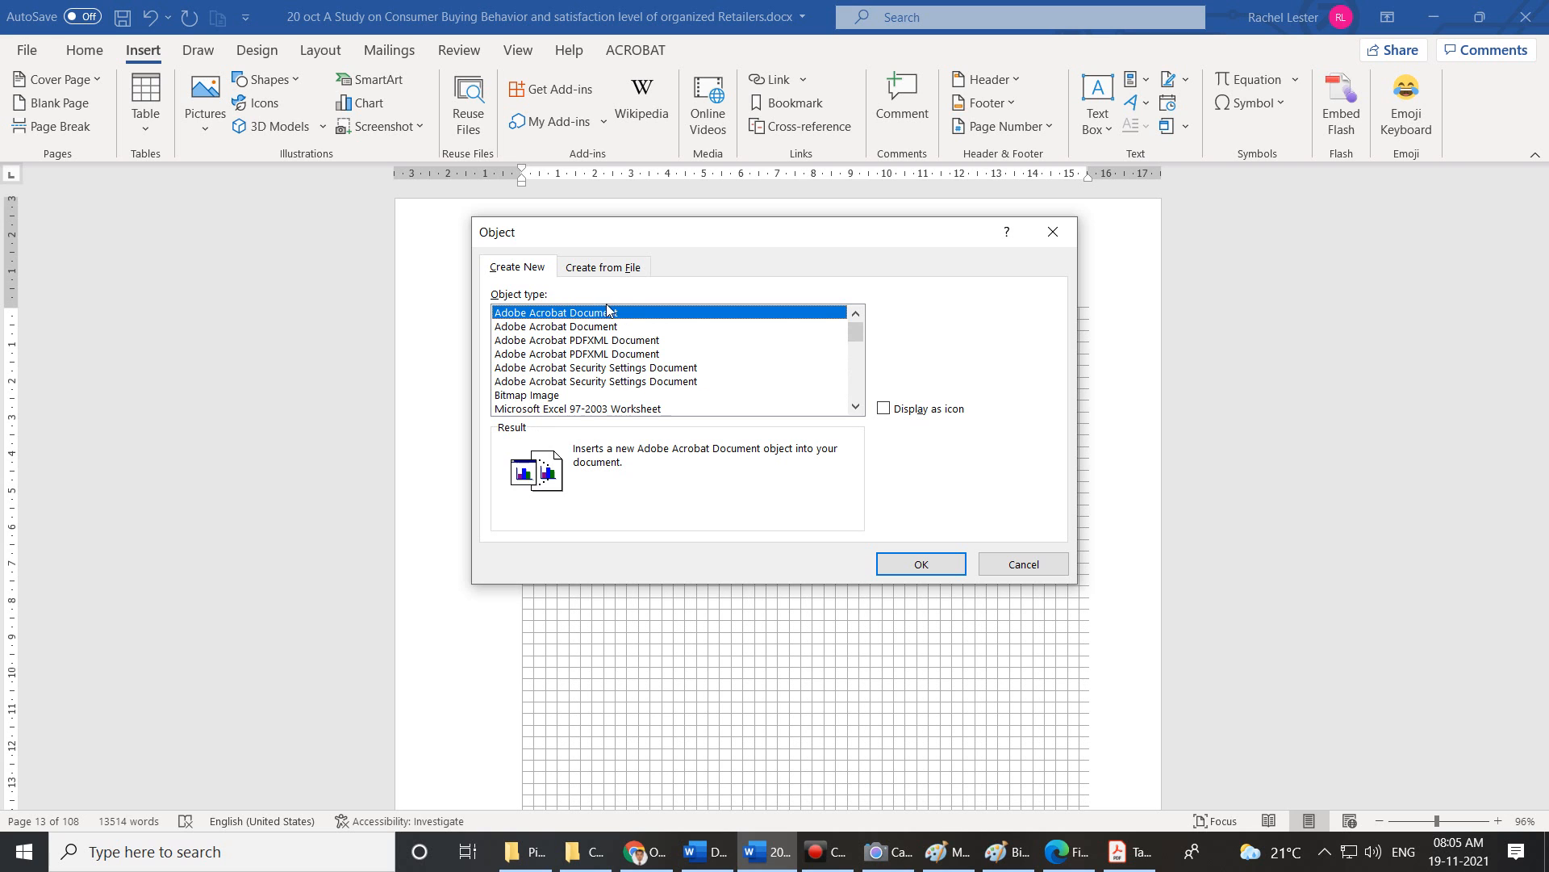
scroll(698, 351, "down", 1)
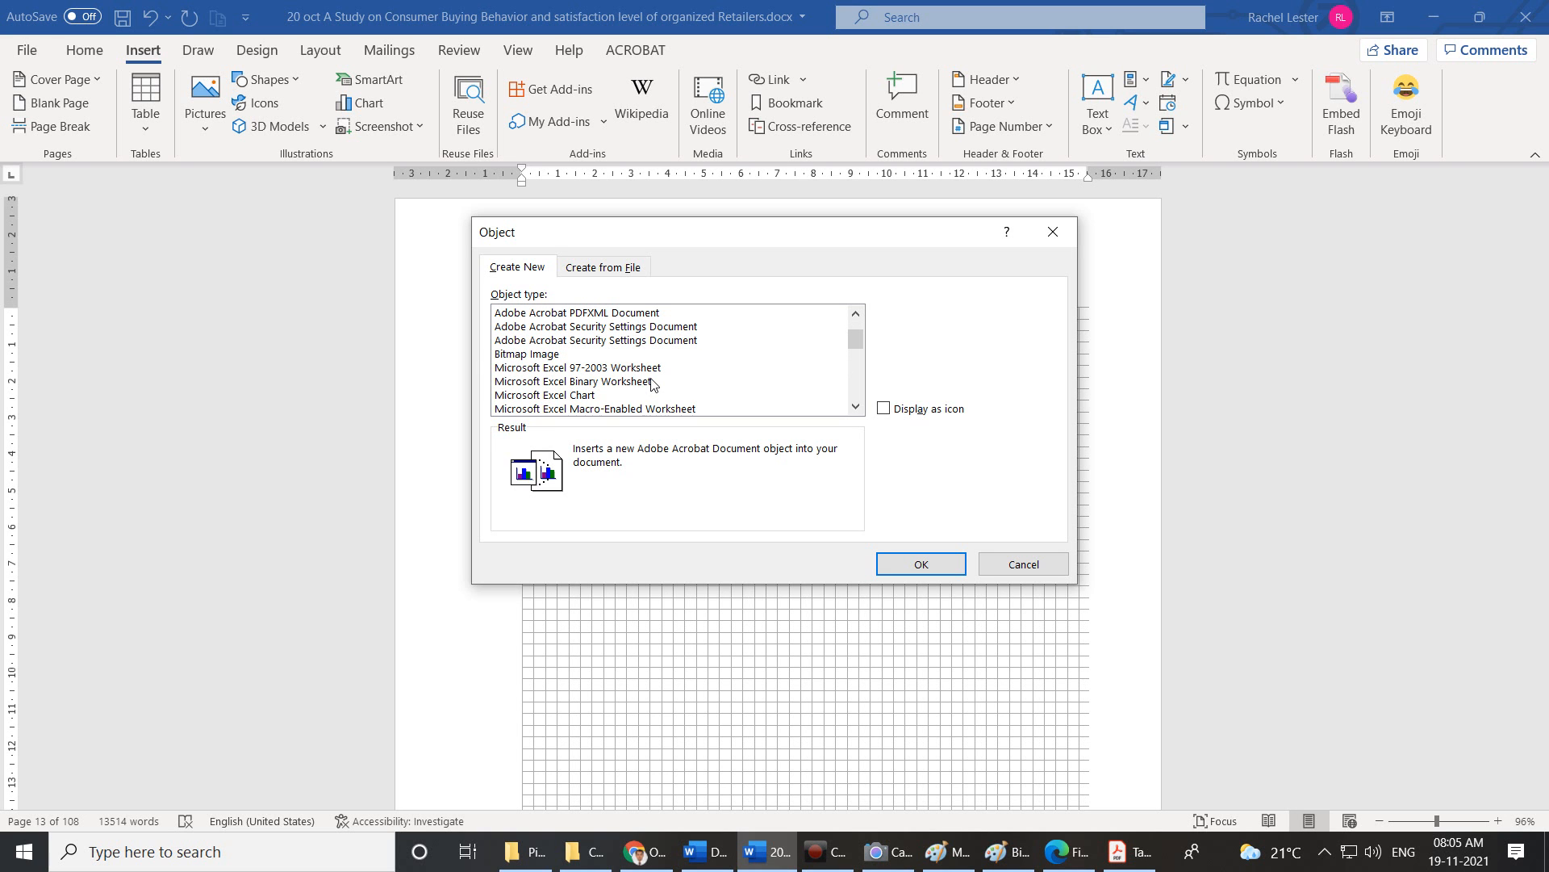
left_click_drag(856, 340, 857, 364)
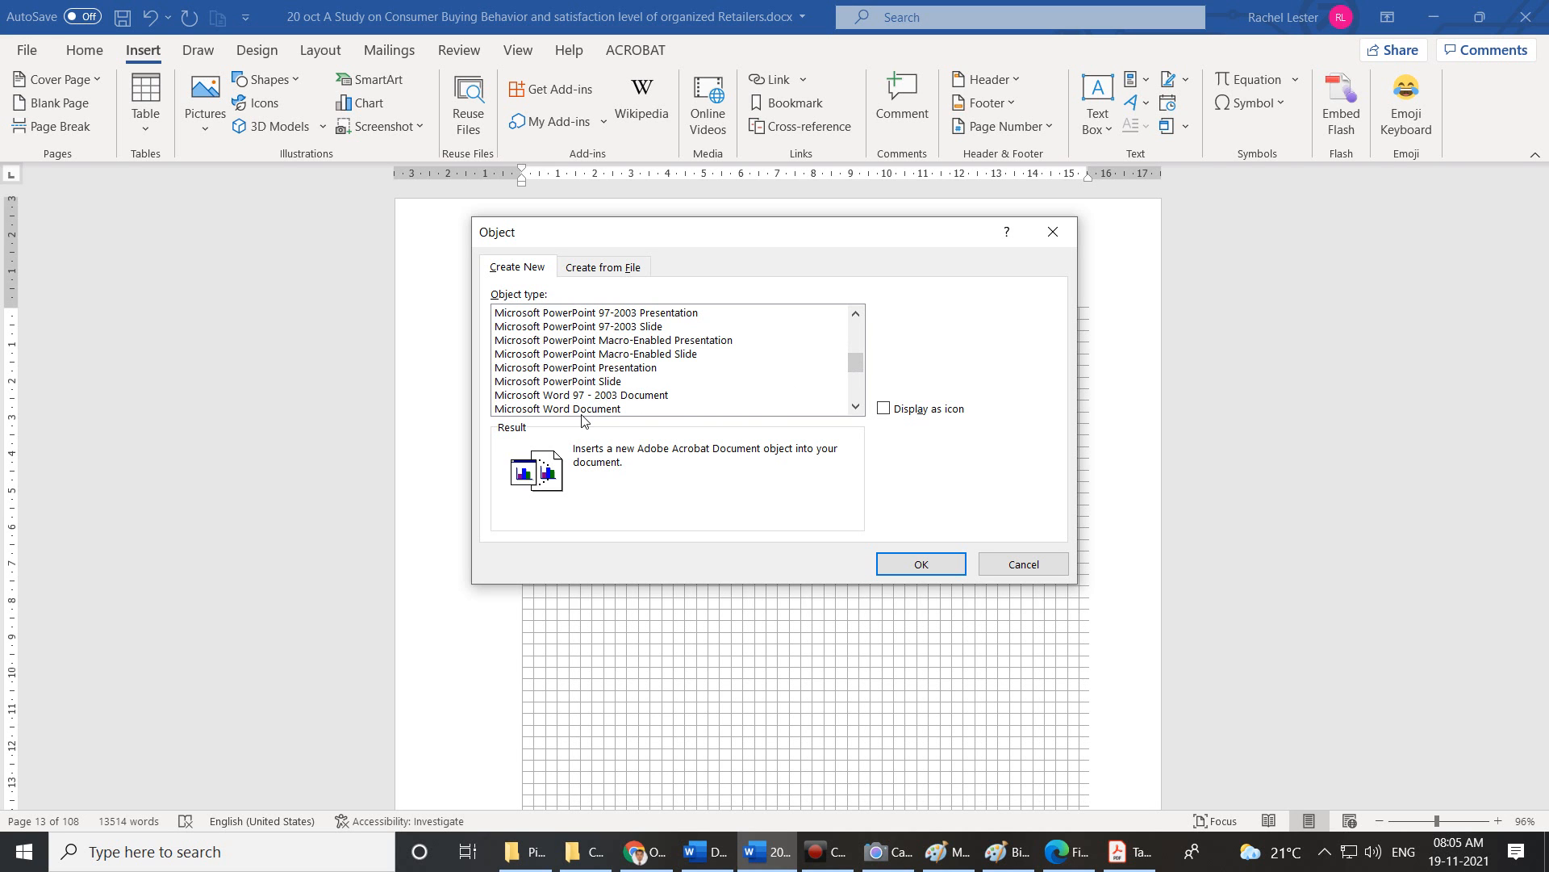
scroll(849, 365, "down", 1)
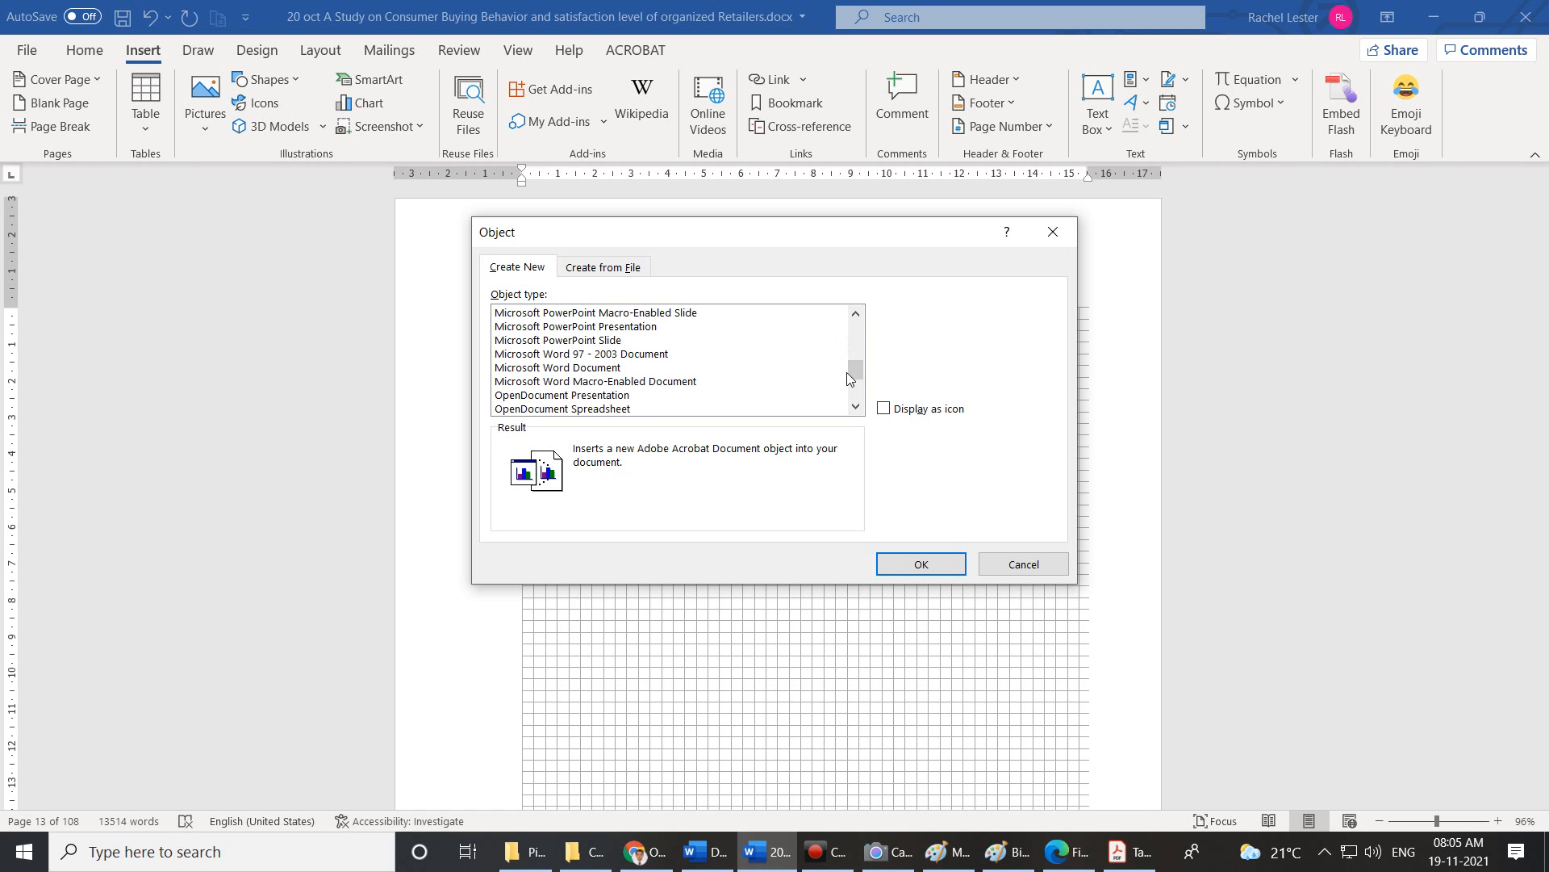
left_click_drag(849, 371, 854, 399)
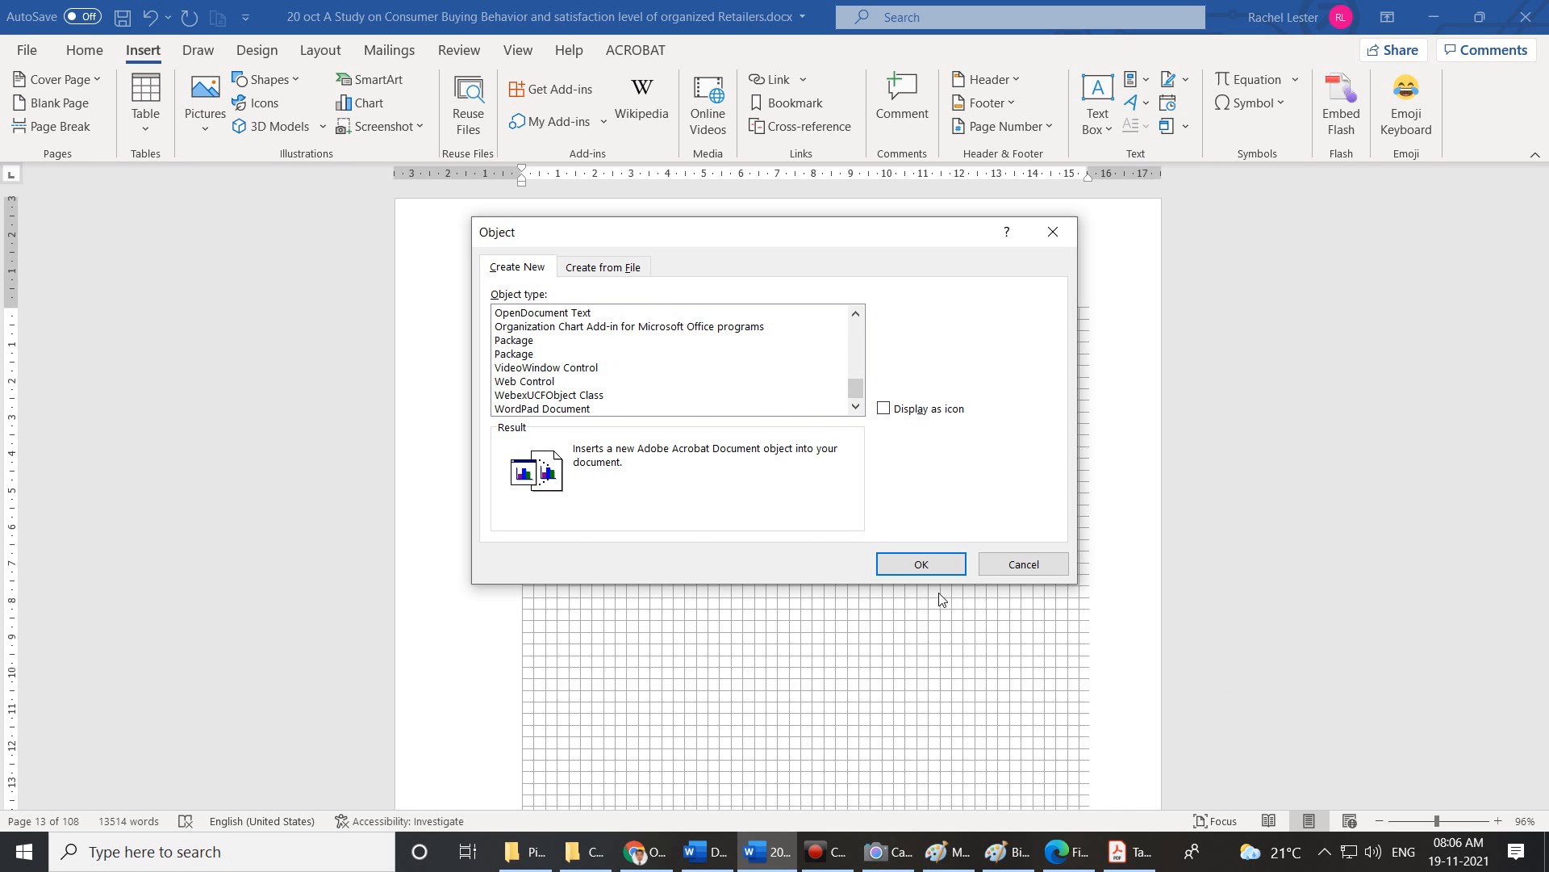
left_click(941, 569)
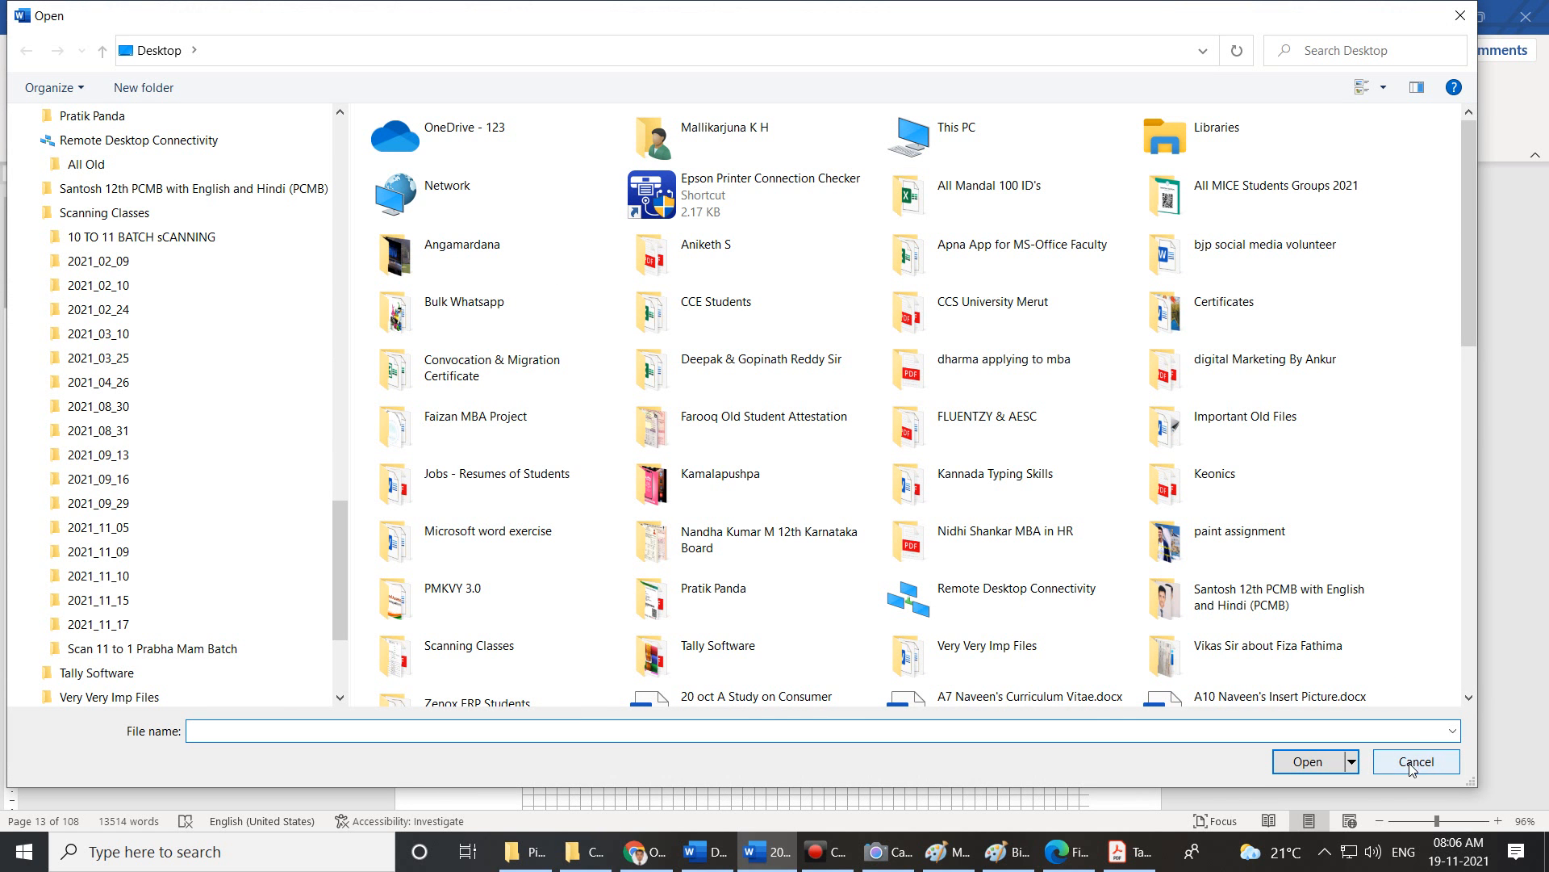
left_click(1406, 748)
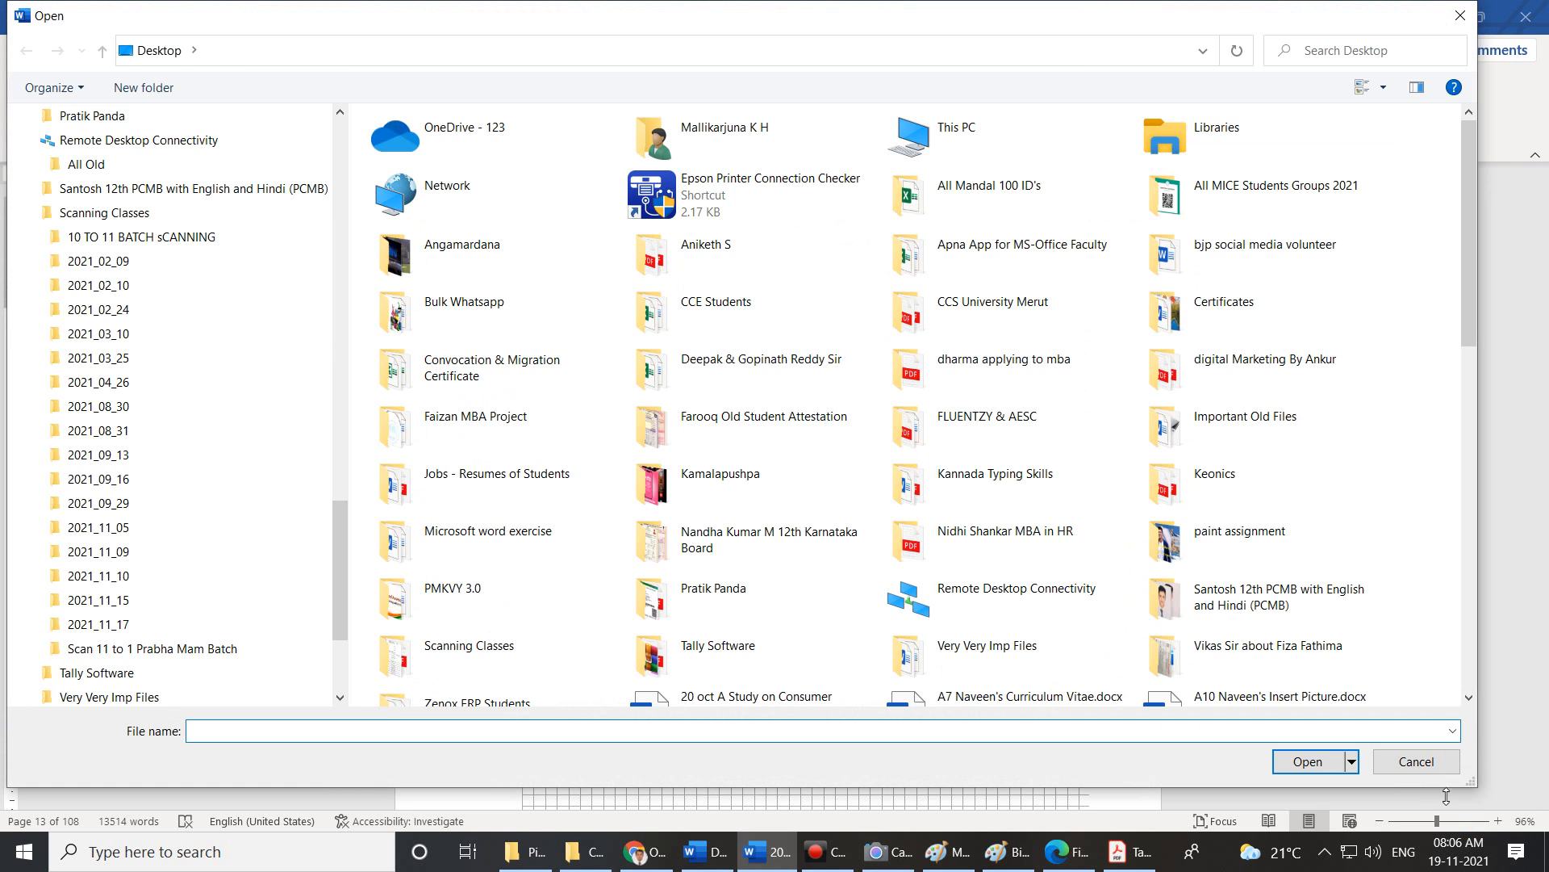
left_click(1431, 764)
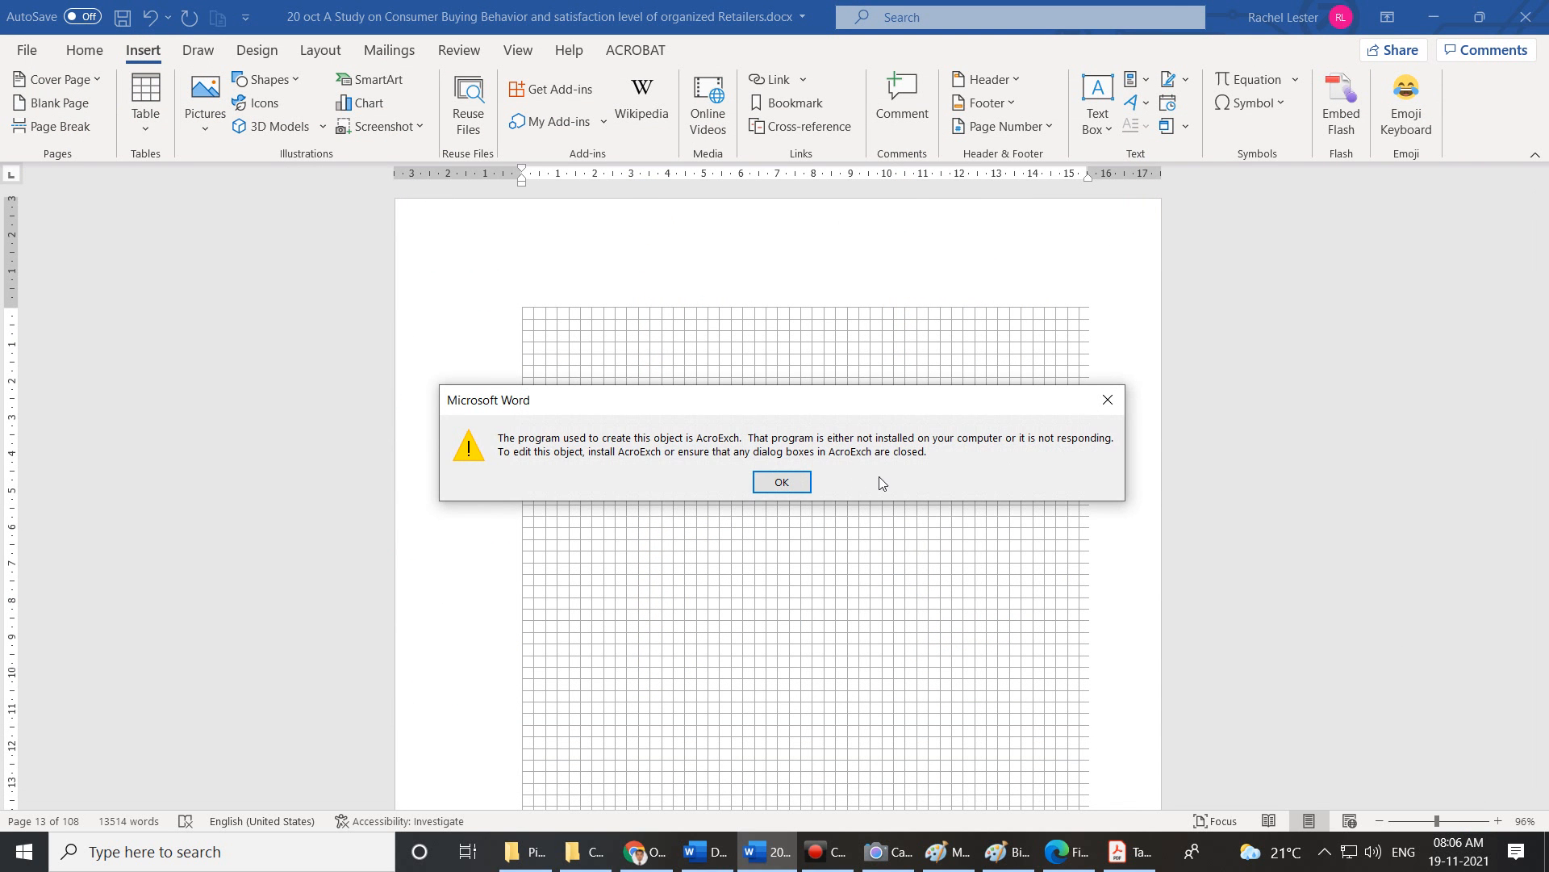
left_click(801, 478)
Insert the text of Experience Lt.docx from the Desktop, adding the Relieving cum Experience Certificate.
left_click(1187, 125)
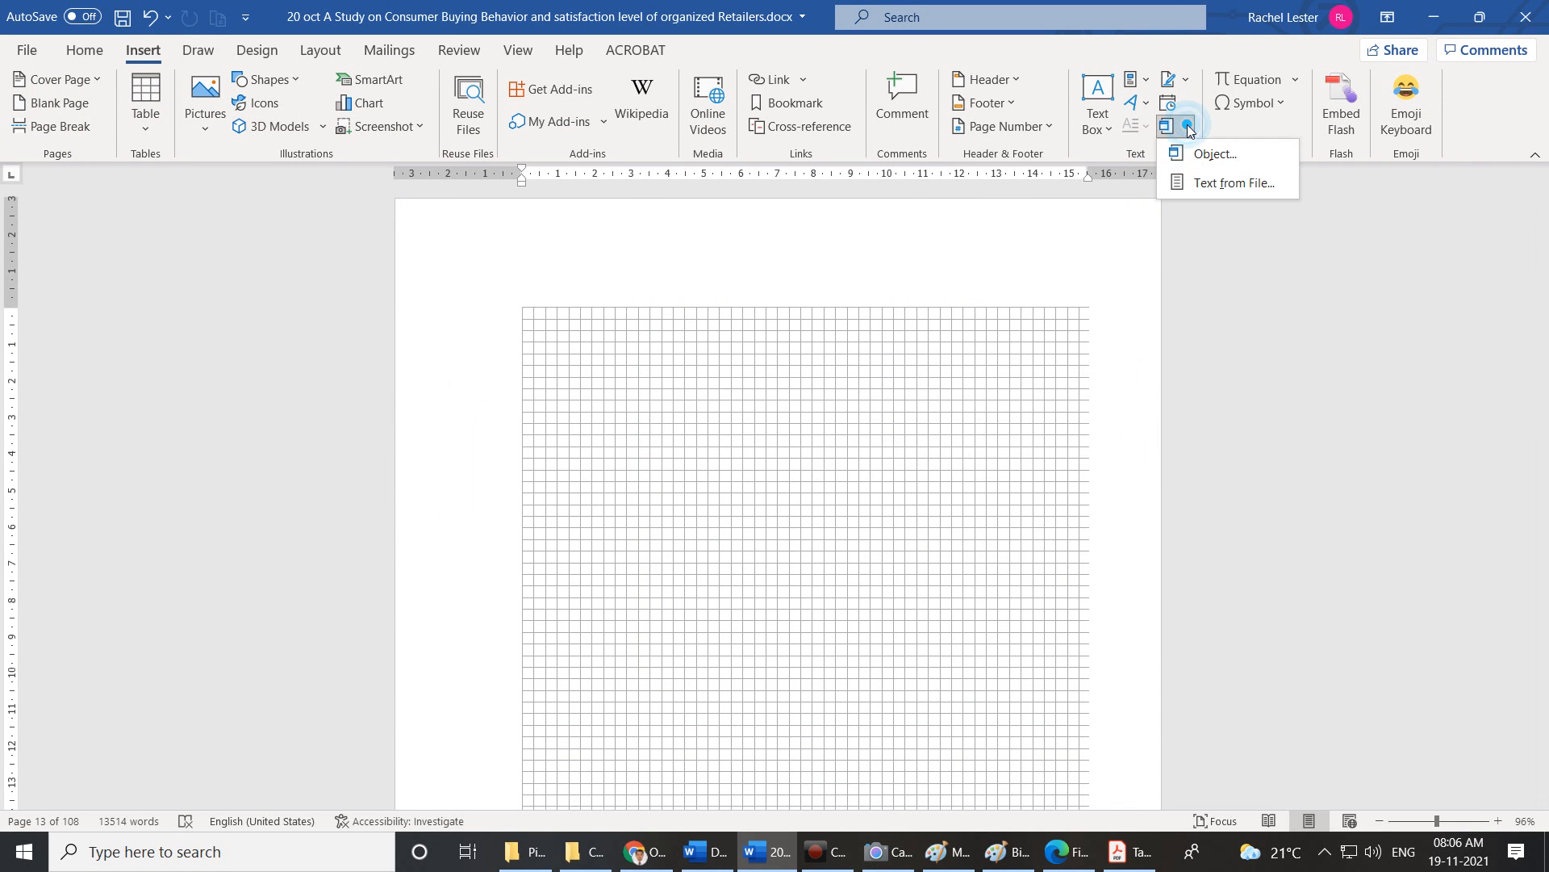
left_click(1195, 182)
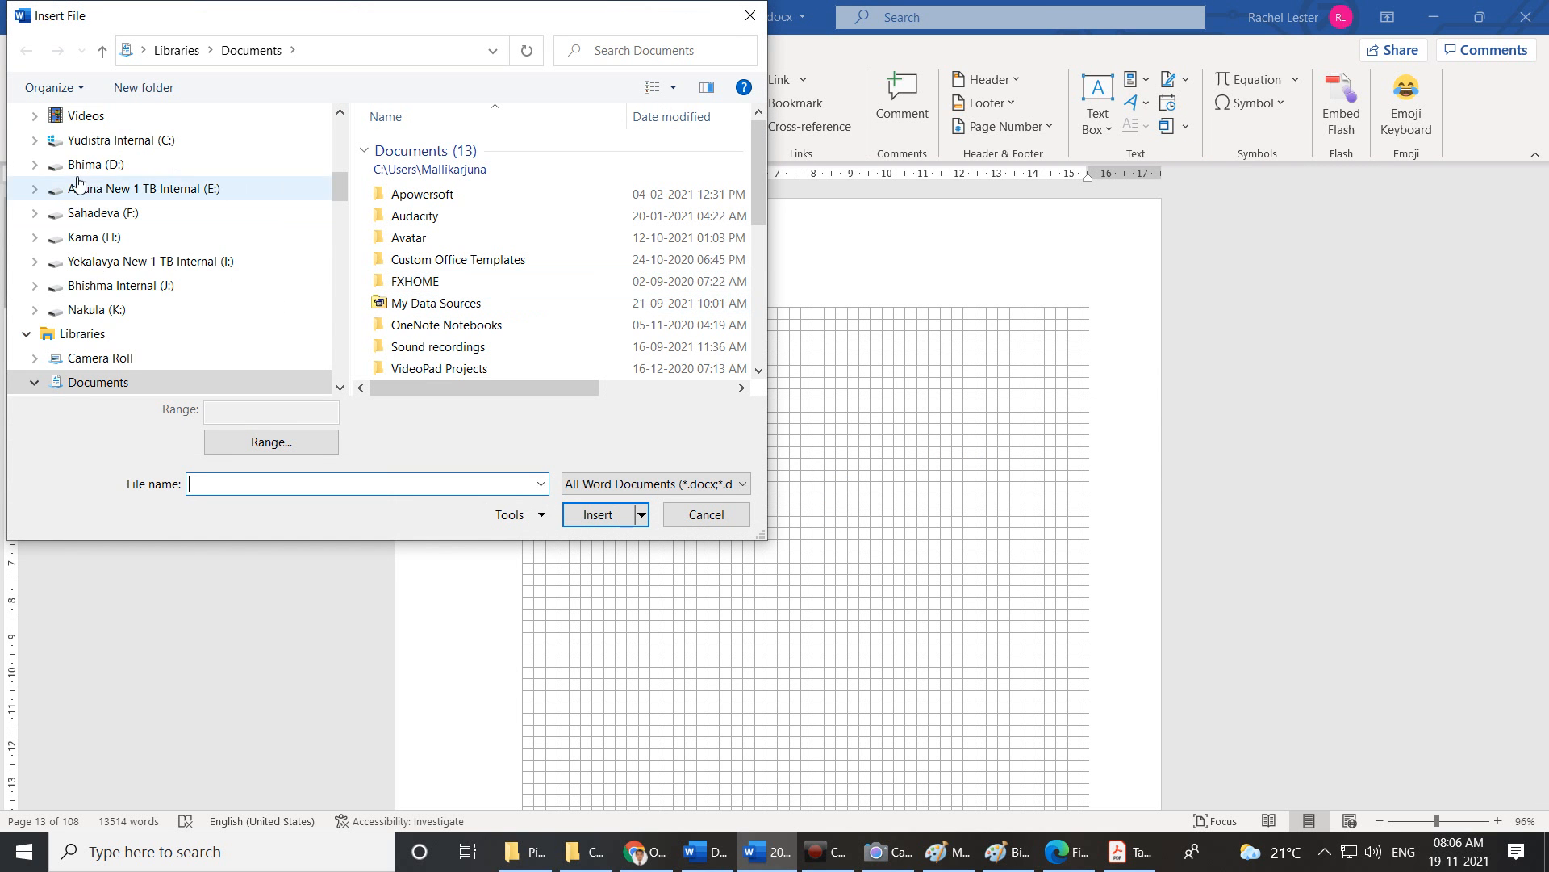
scroll(94, 184, "up", 1)
scroll(94, 185, "up", 2)
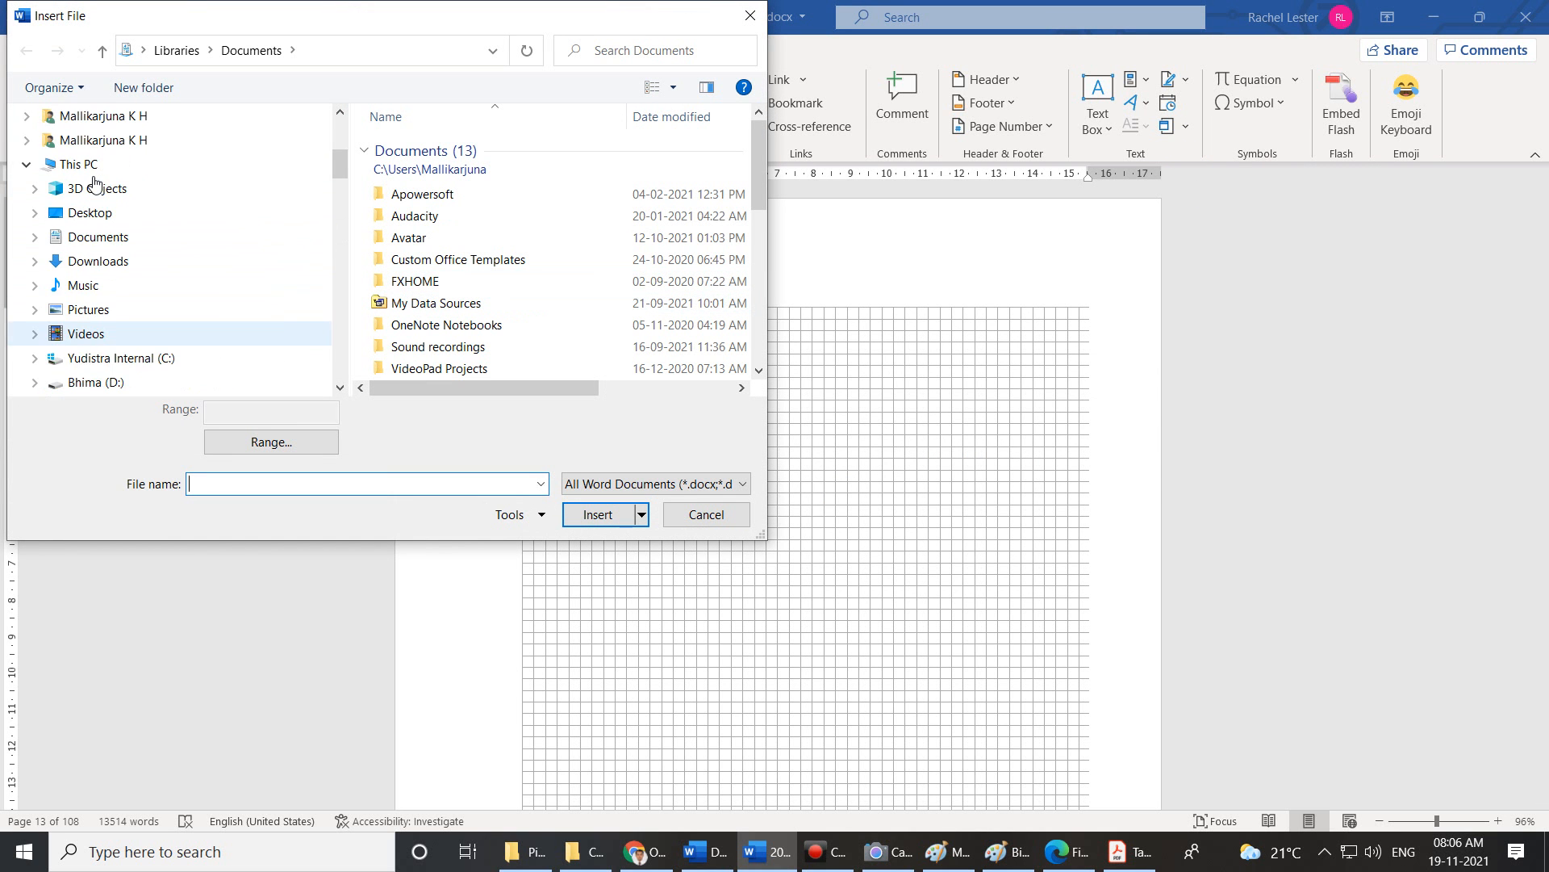
left_click(115, 221)
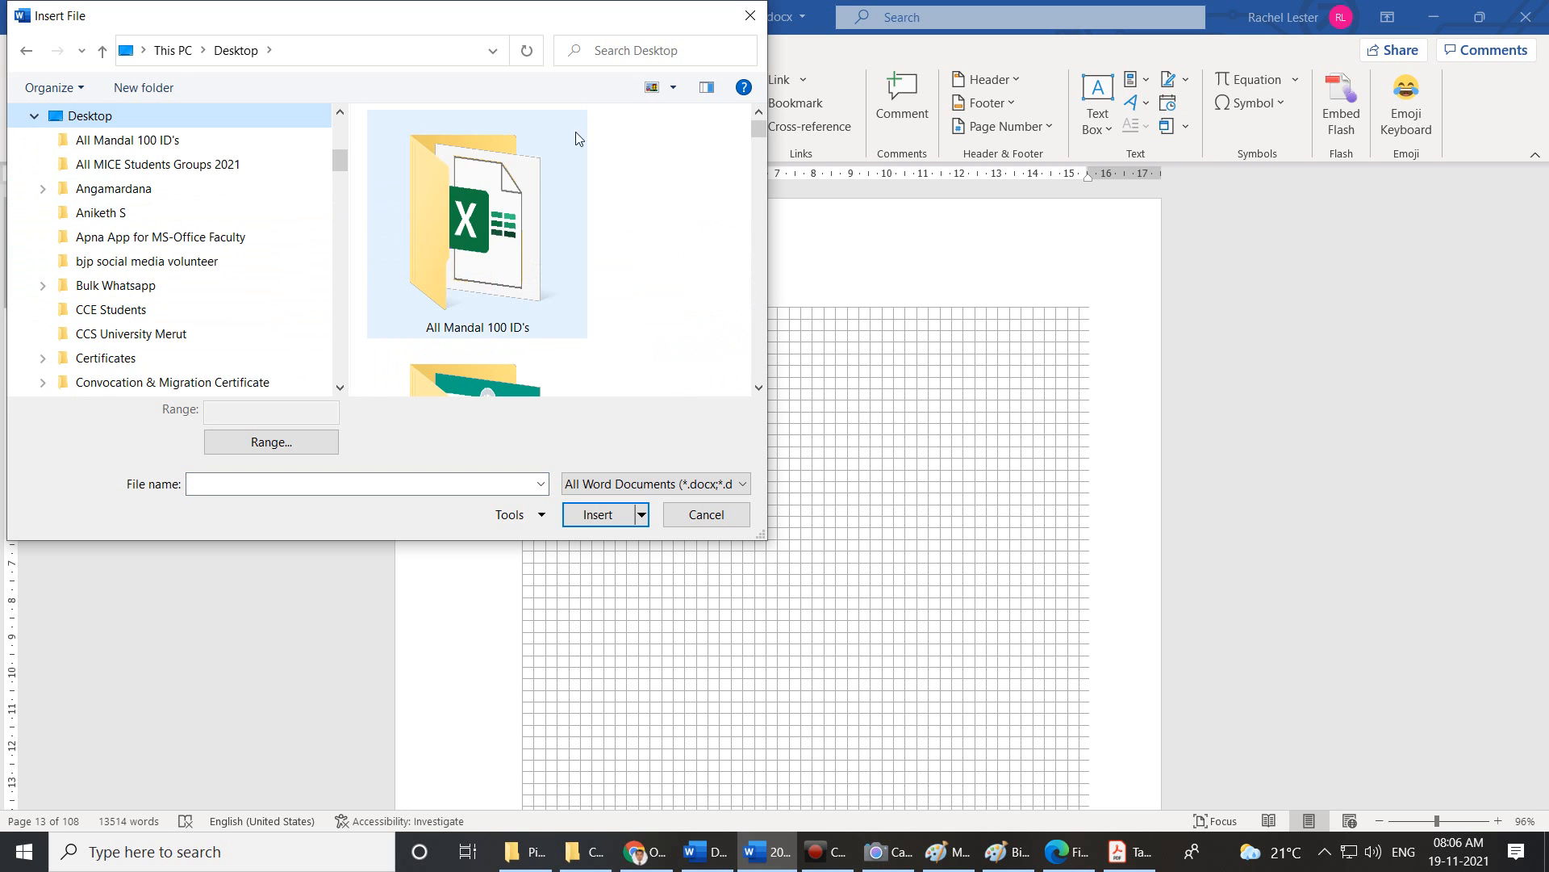
left_click_drag(762, 534, 1398, 753)
scroll(938, 376, "down", 15)
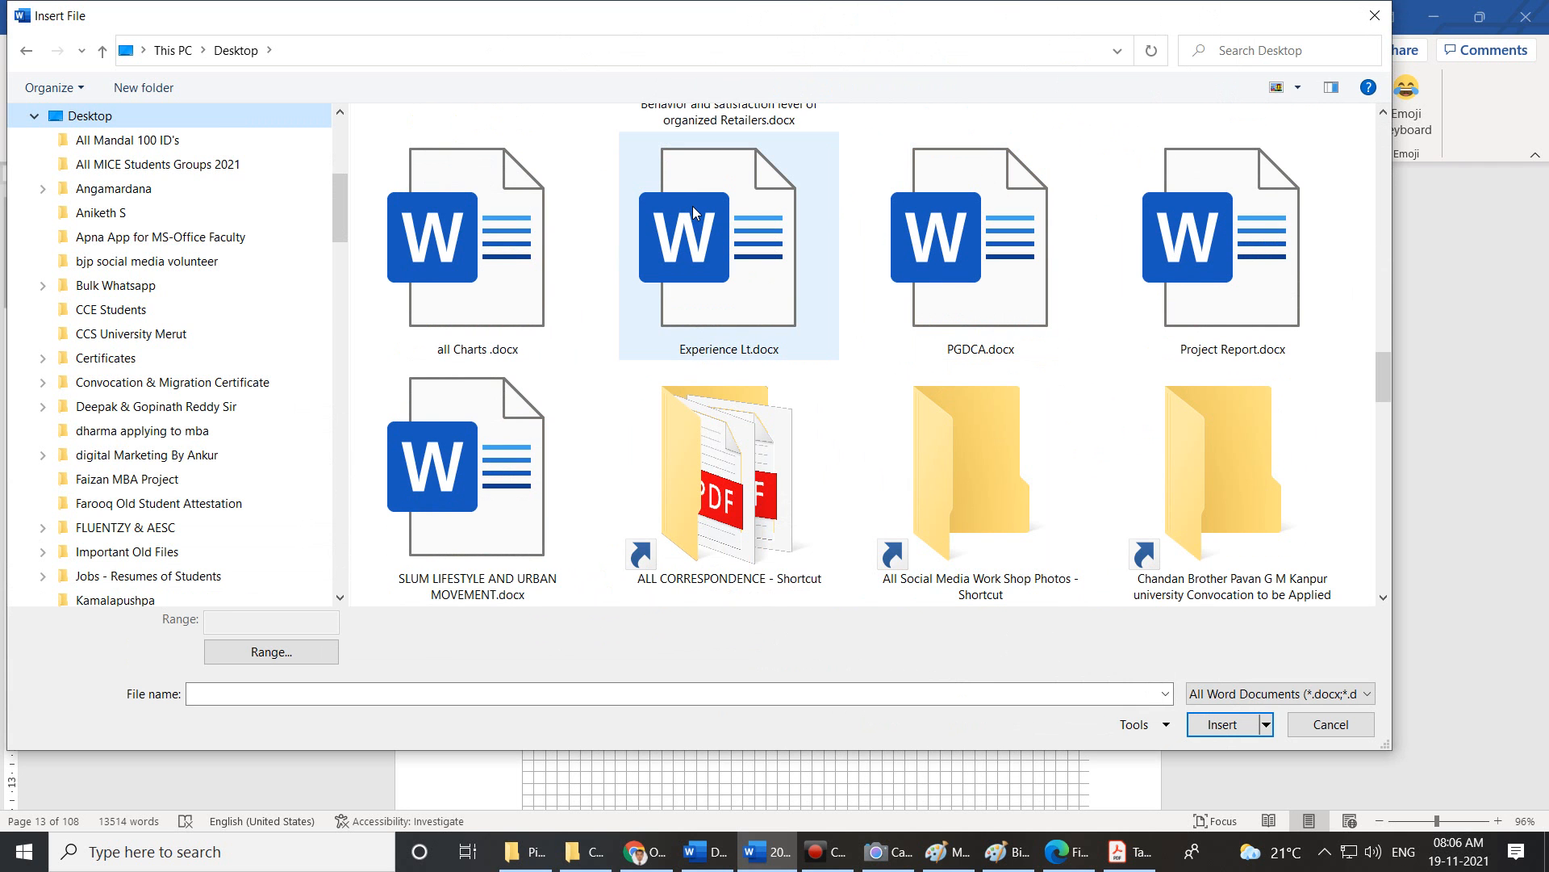
left_click(693, 213)
left_click(1237, 729)
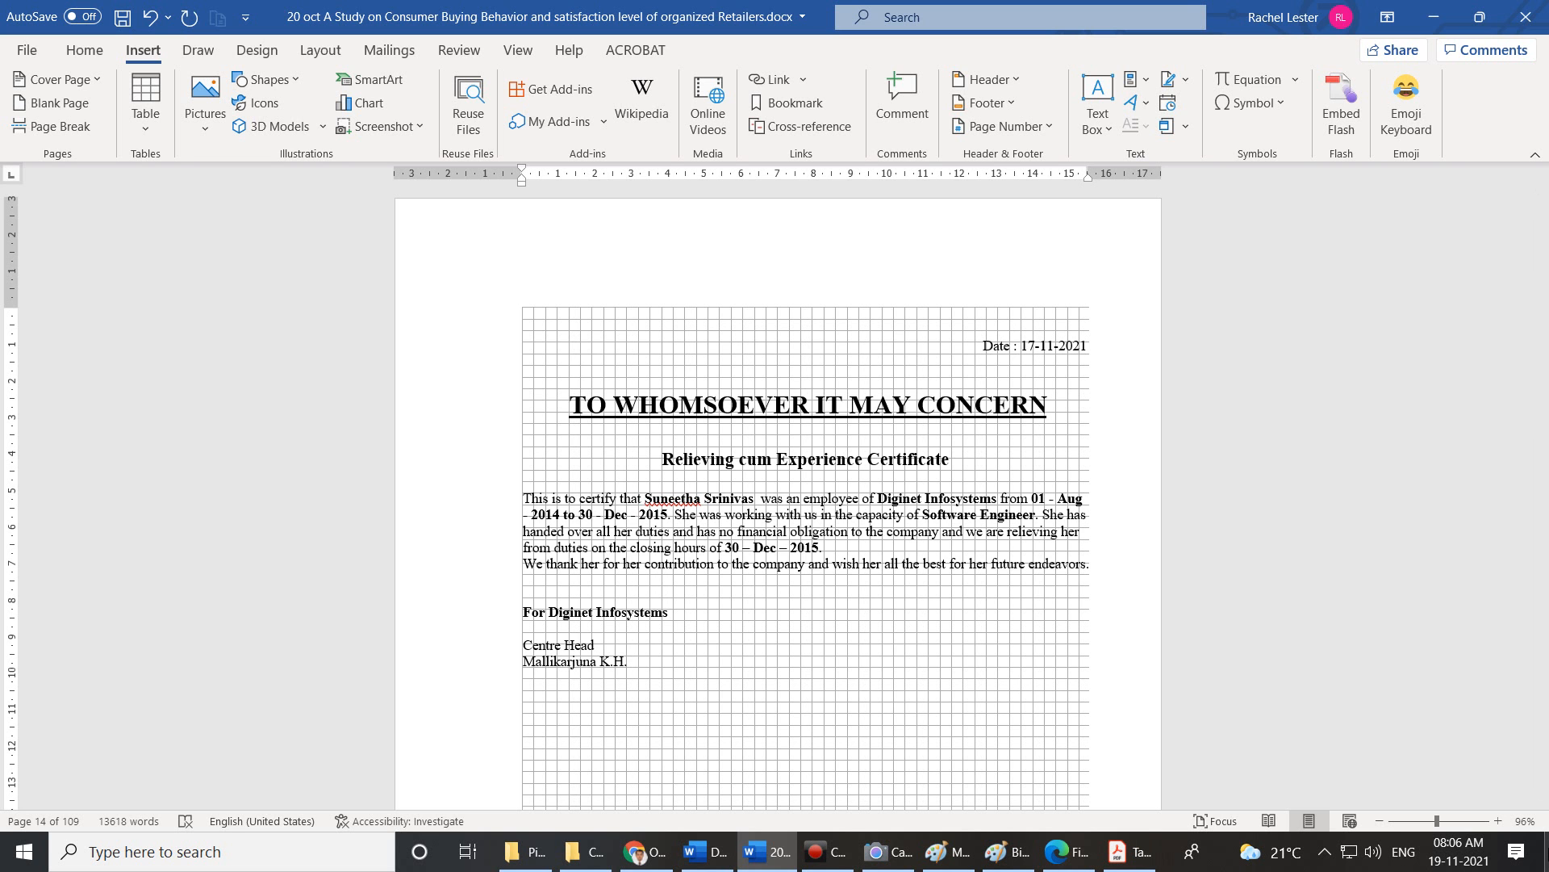
left_click(1546, 848)
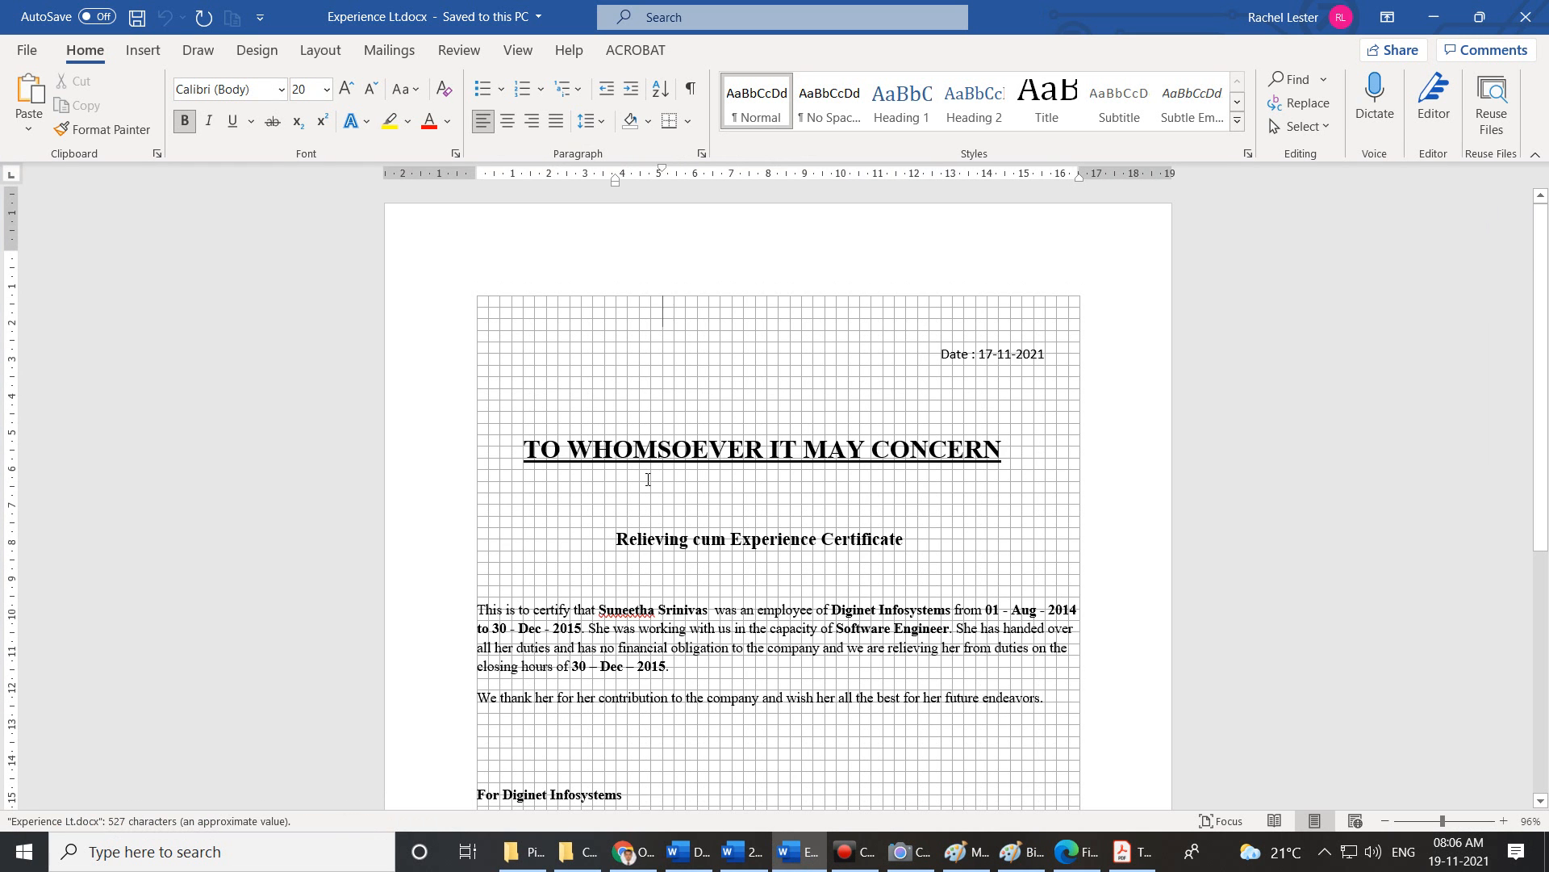
scroll(927, 415, "down", 2)
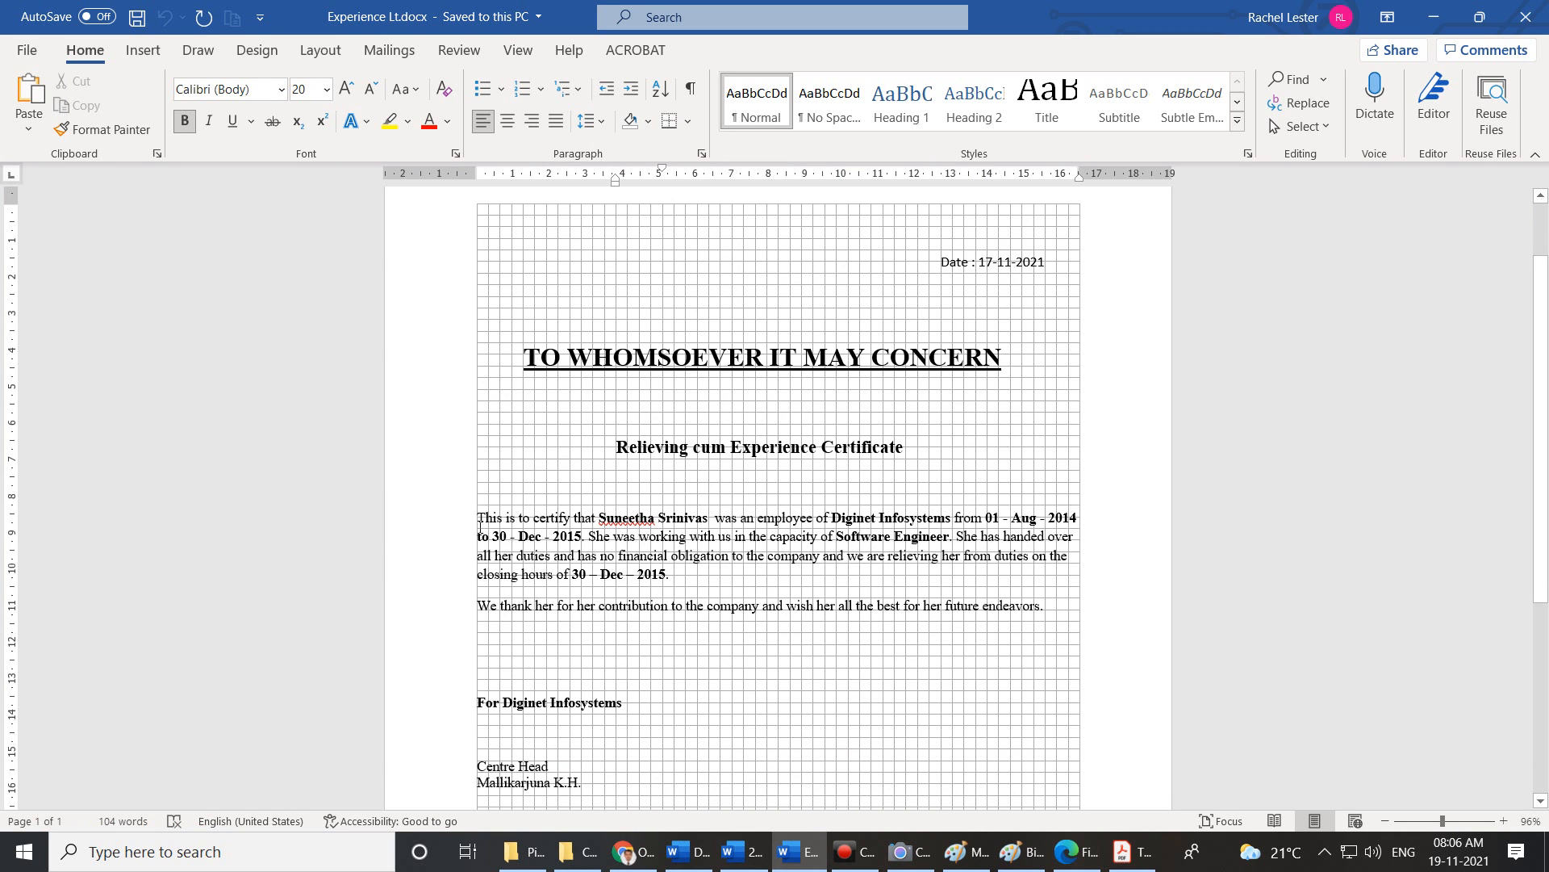
scroll(934, 465, "down", 3)
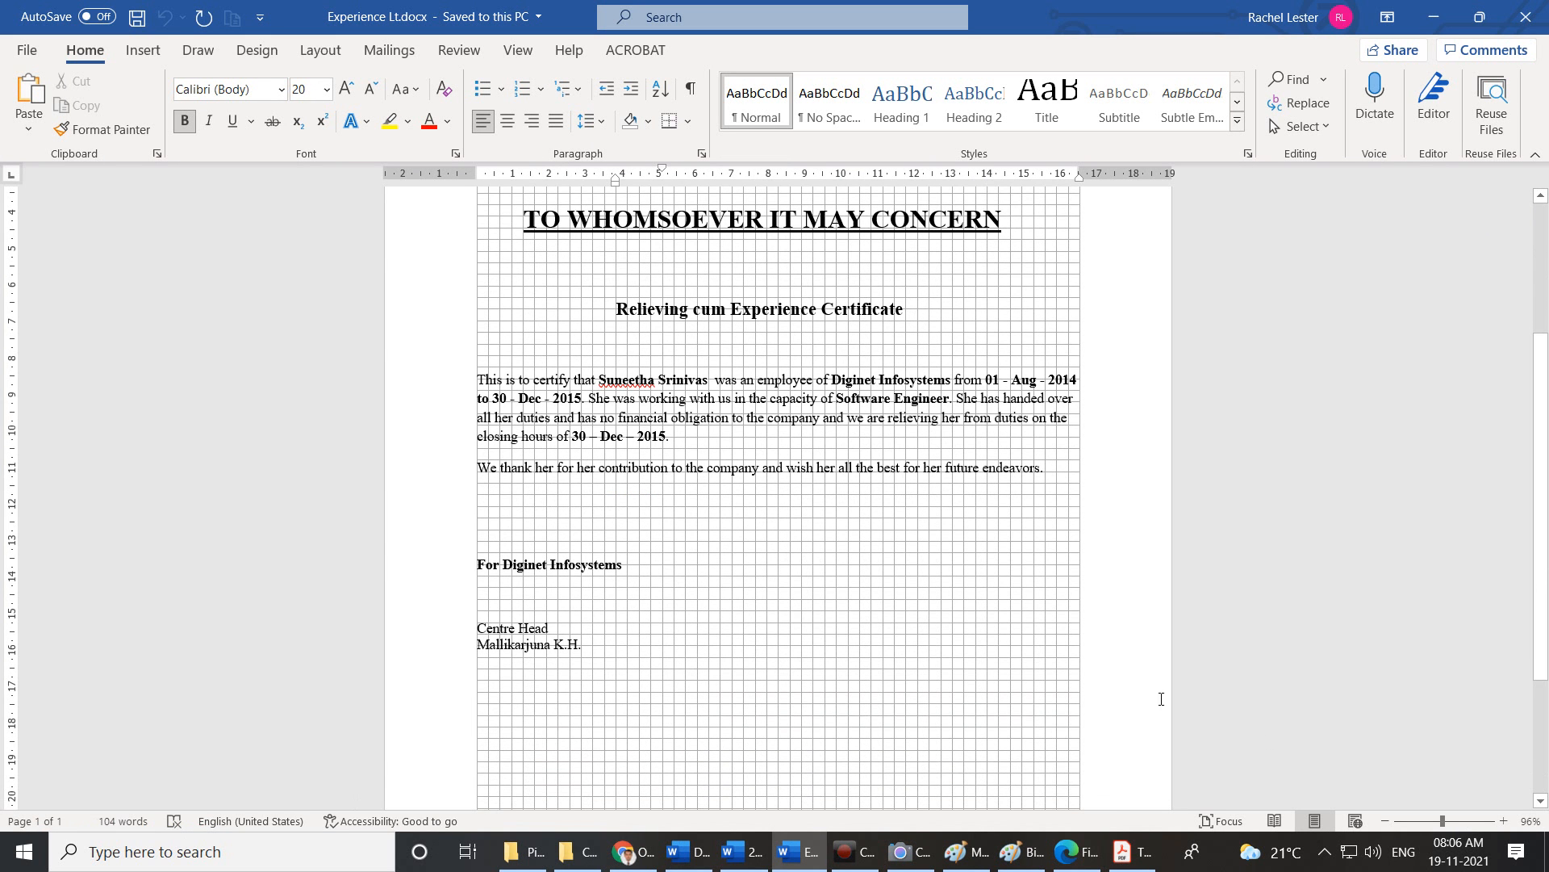
left_click(759, 855)
scroll(773, 662, "down", 3)
scroll(773, 661, "up", 10)
scroll(775, 660, "down", 2)
scroll(775, 660, "down", 3)
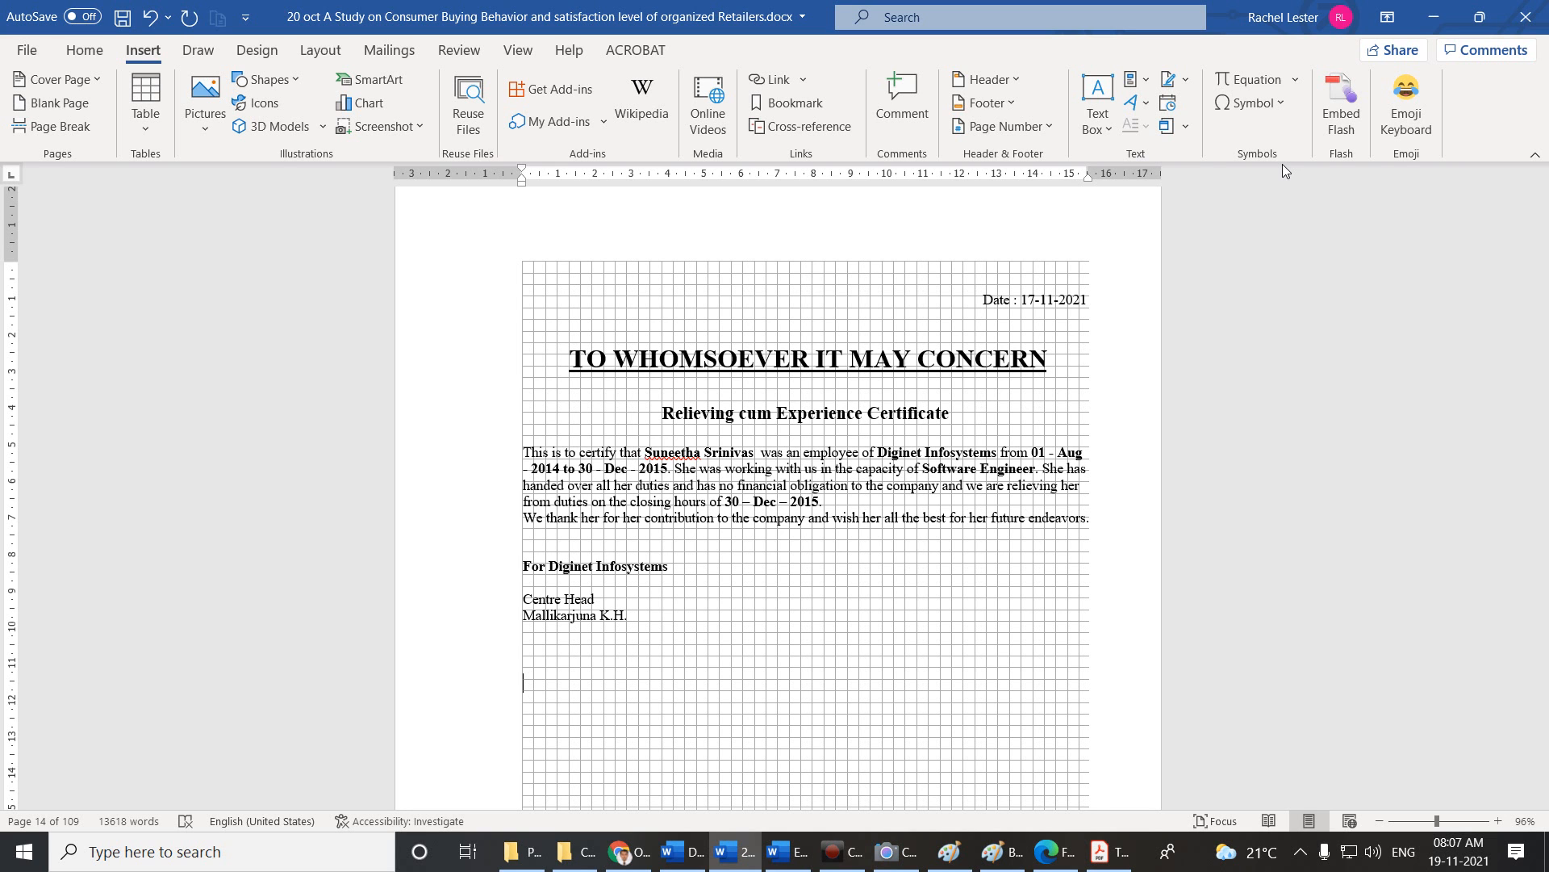
left_click(1283, 80)
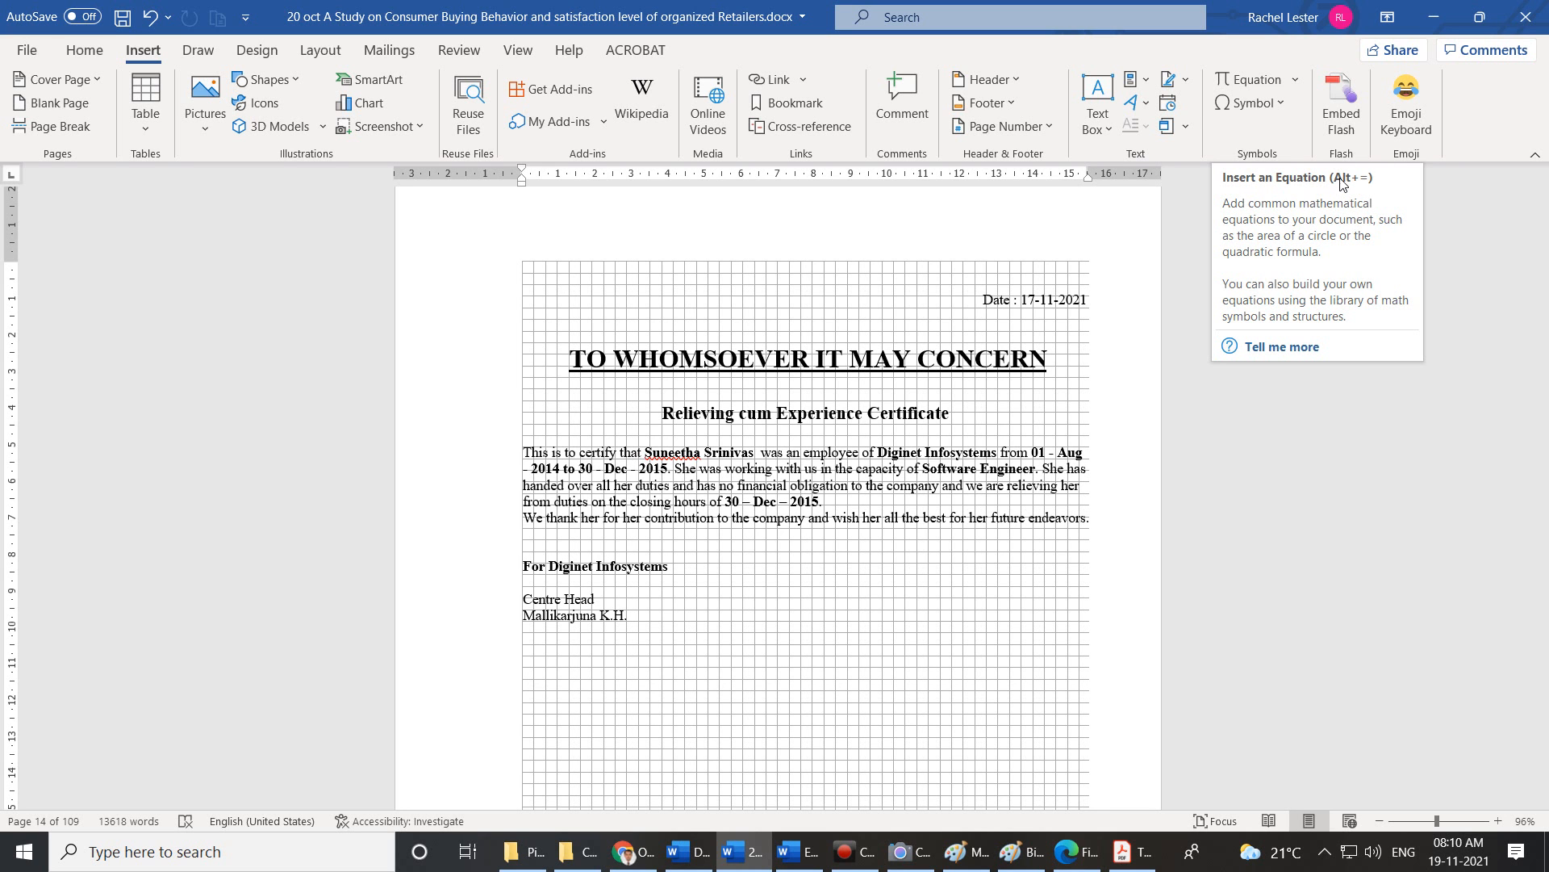
Insert the built-in Area of Circle equation A = πr² below the certificate sign-off.
left_click(1297, 80)
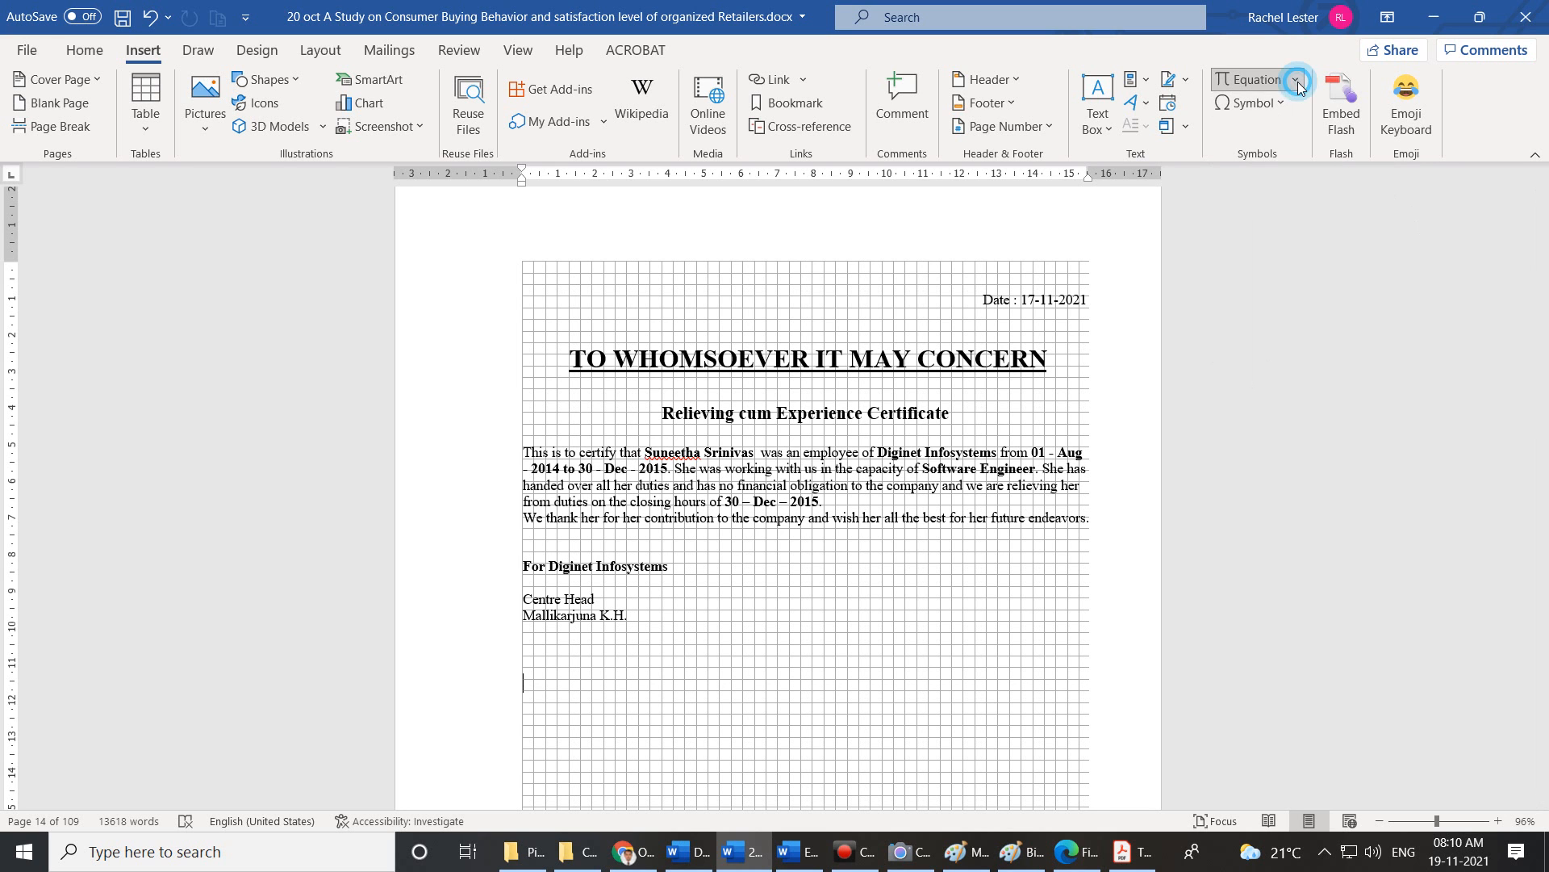
scroll(1230, 177, "down", 5)
scroll(1231, 178, "up", 5)
left_click(1246, 201)
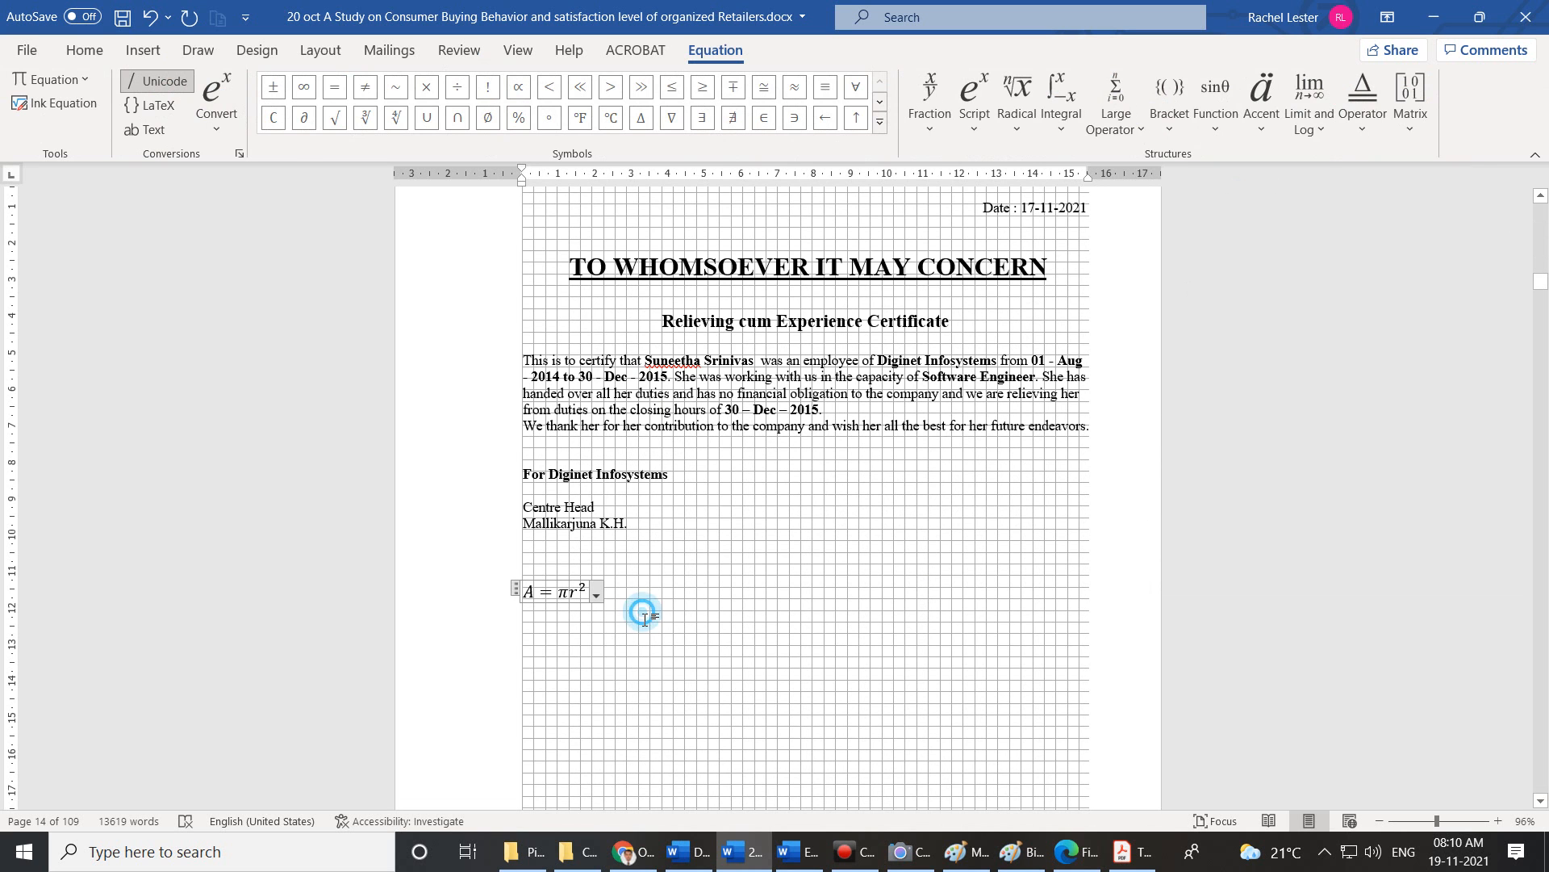
Start a new blank equation on the line below A = πr².
left_click(643, 612)
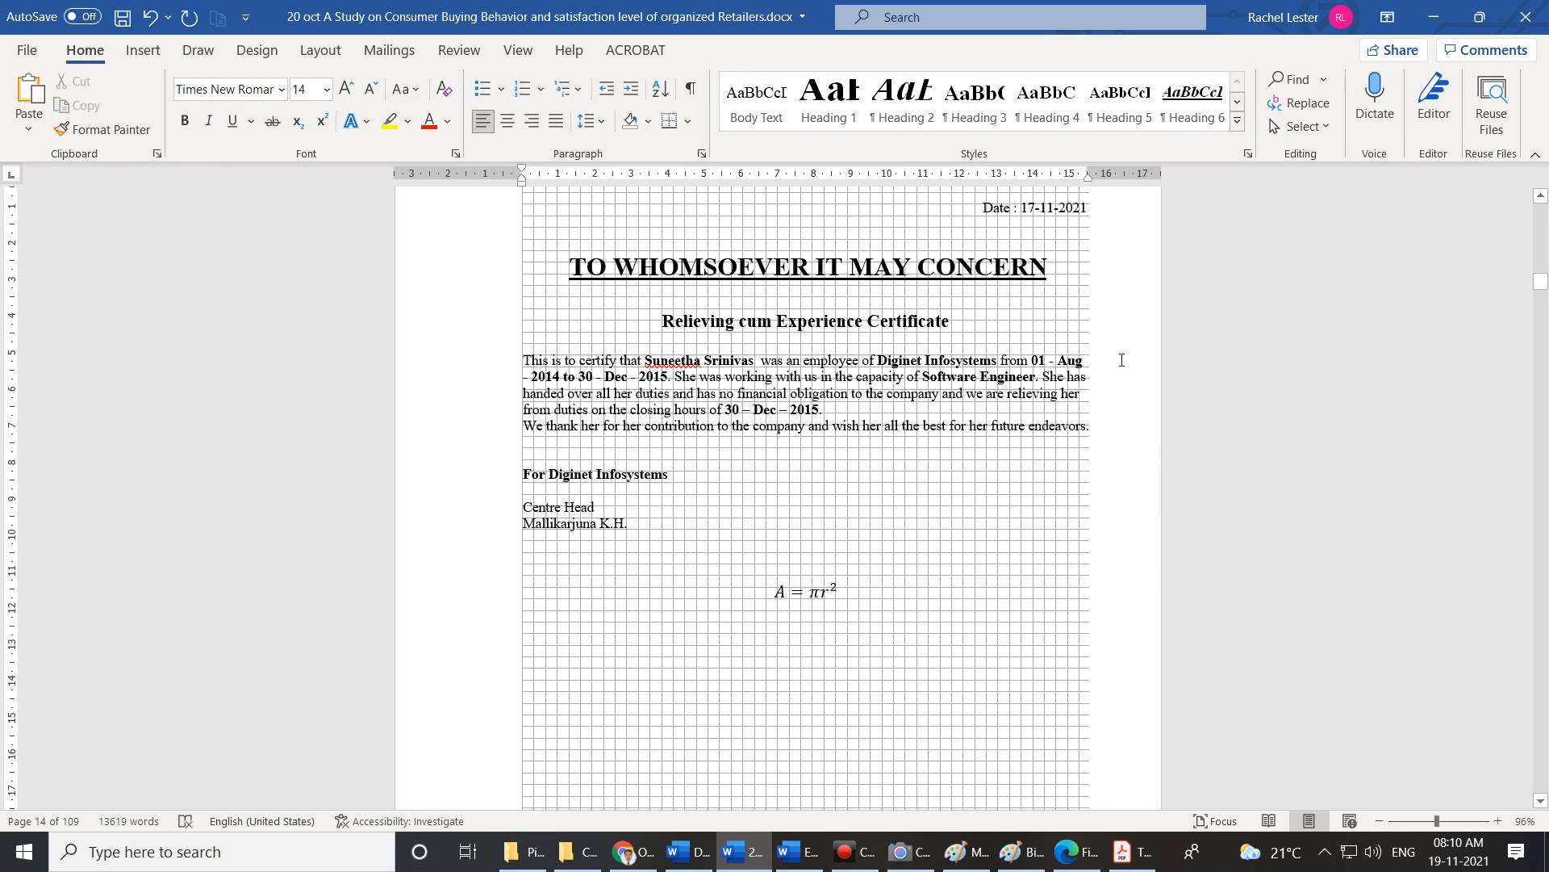
left_click(143, 50)
left_click(1276, 80)
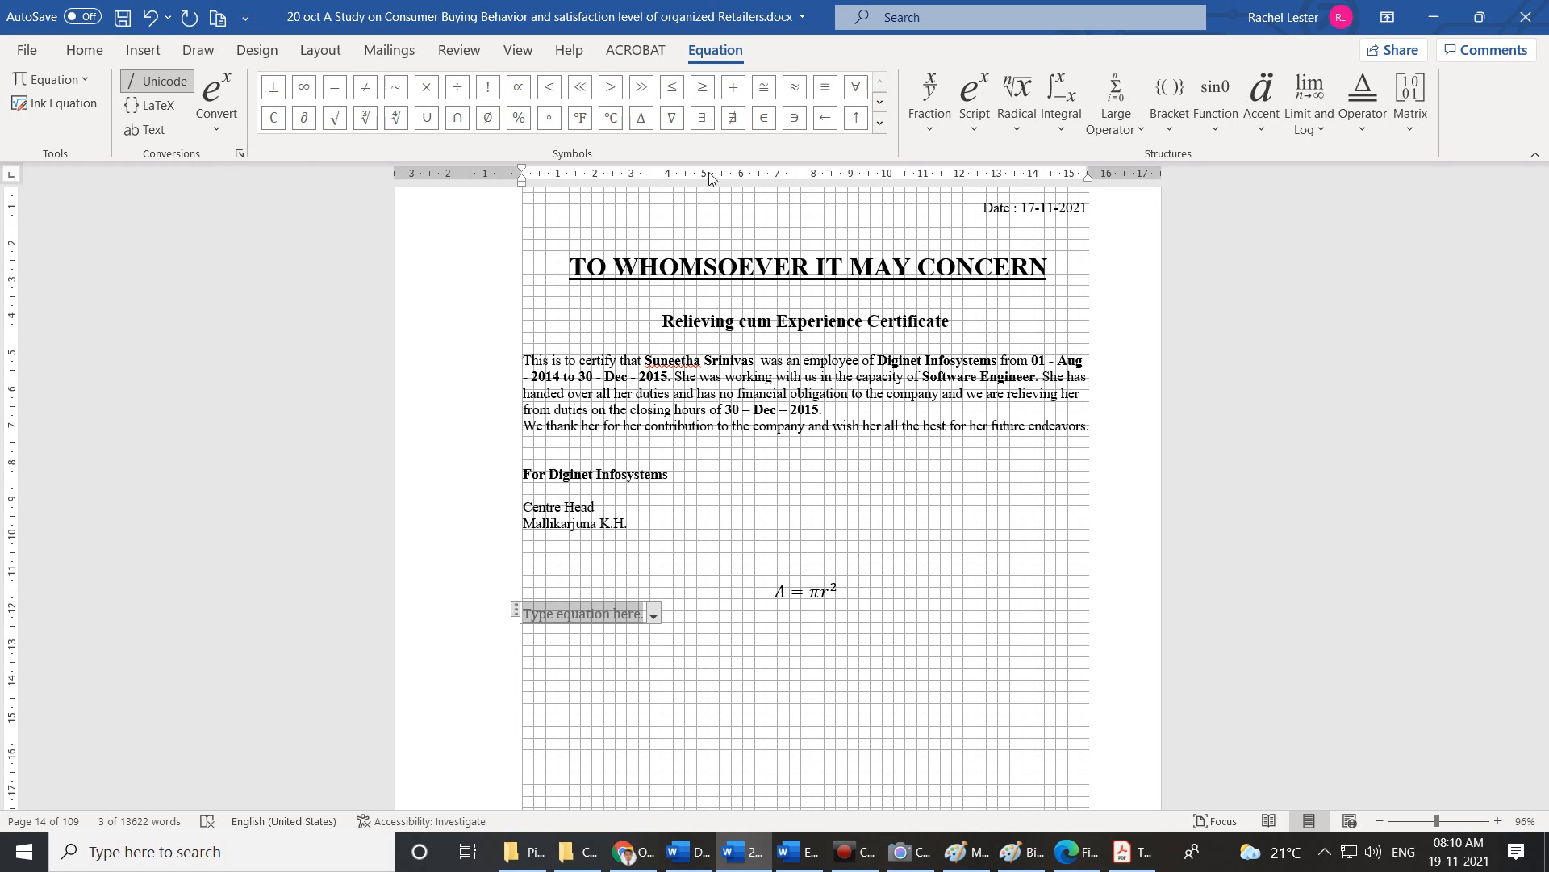
Browse the Basic Math symbols and the Fraction, Script, Radical, Integral and Large Operator galleries.
left_click(880, 121)
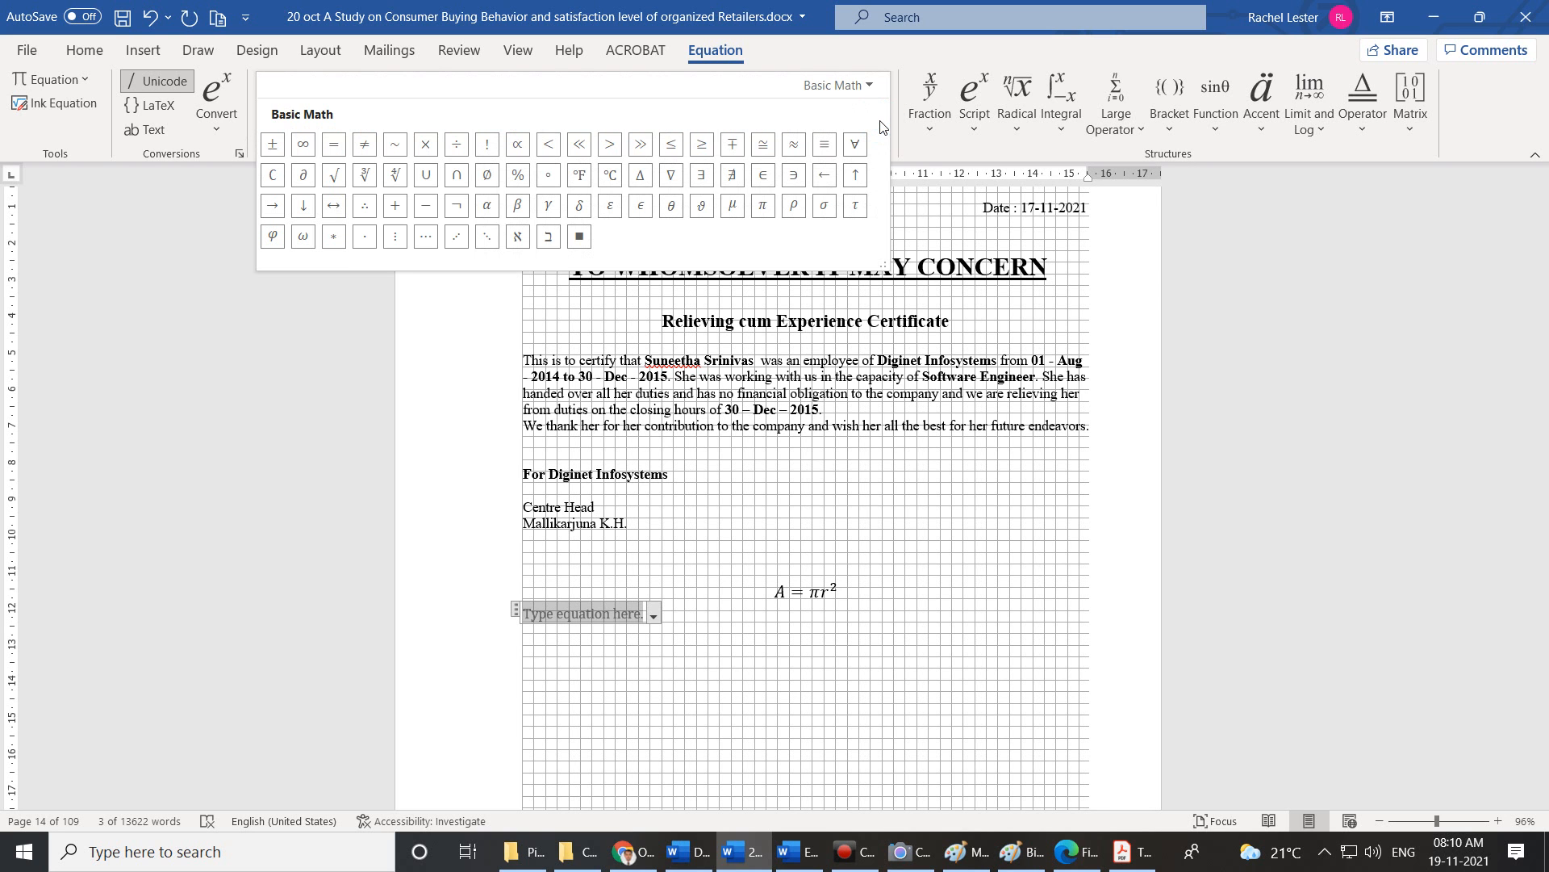
left_click(970, 611)
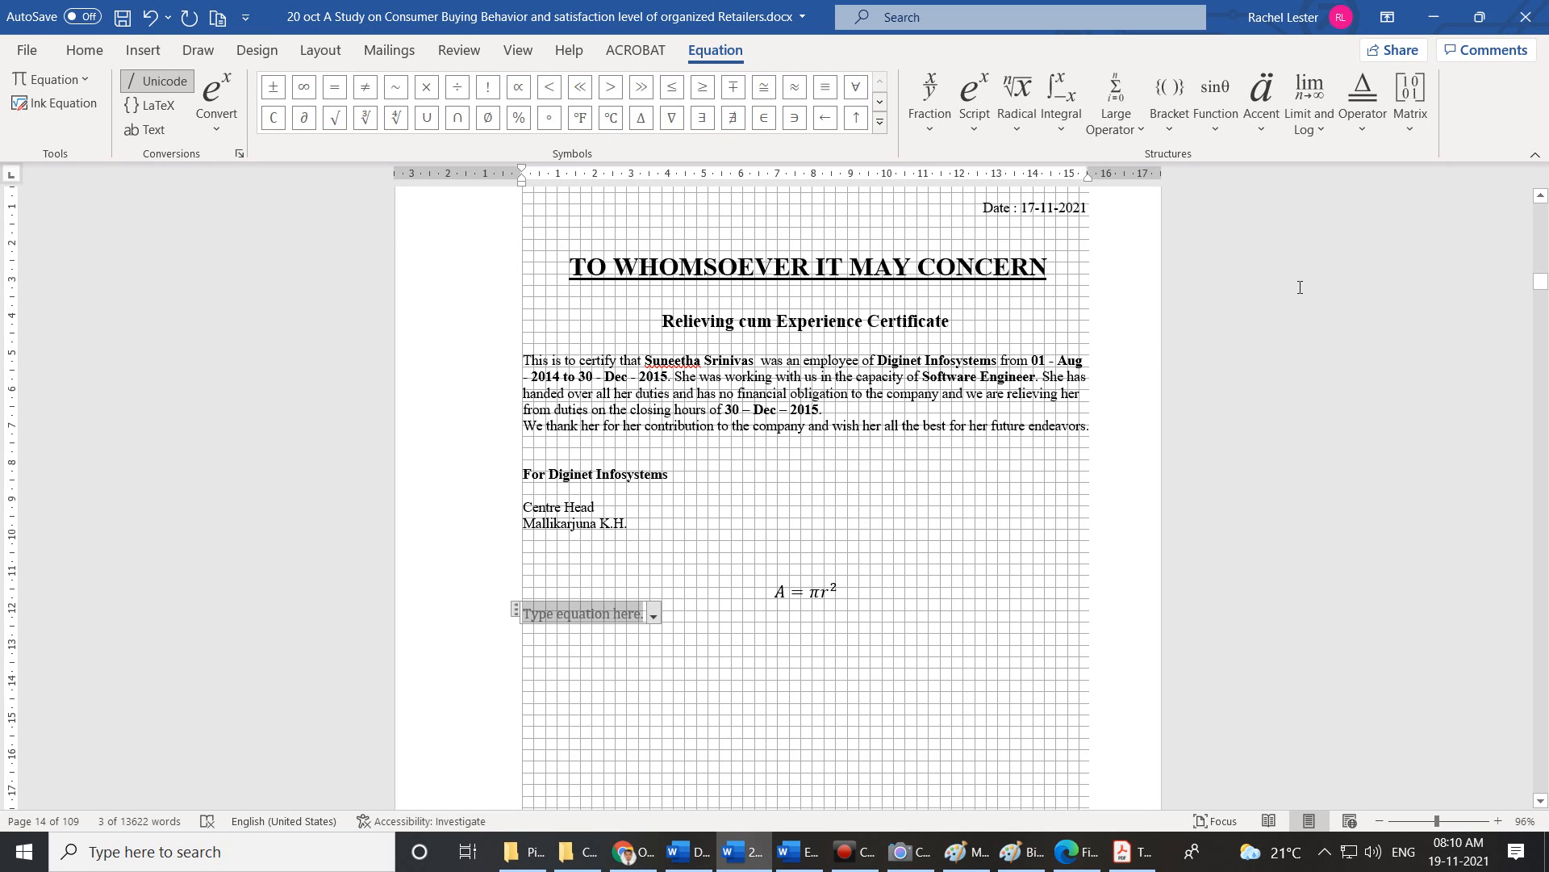
left_click(936, 132)
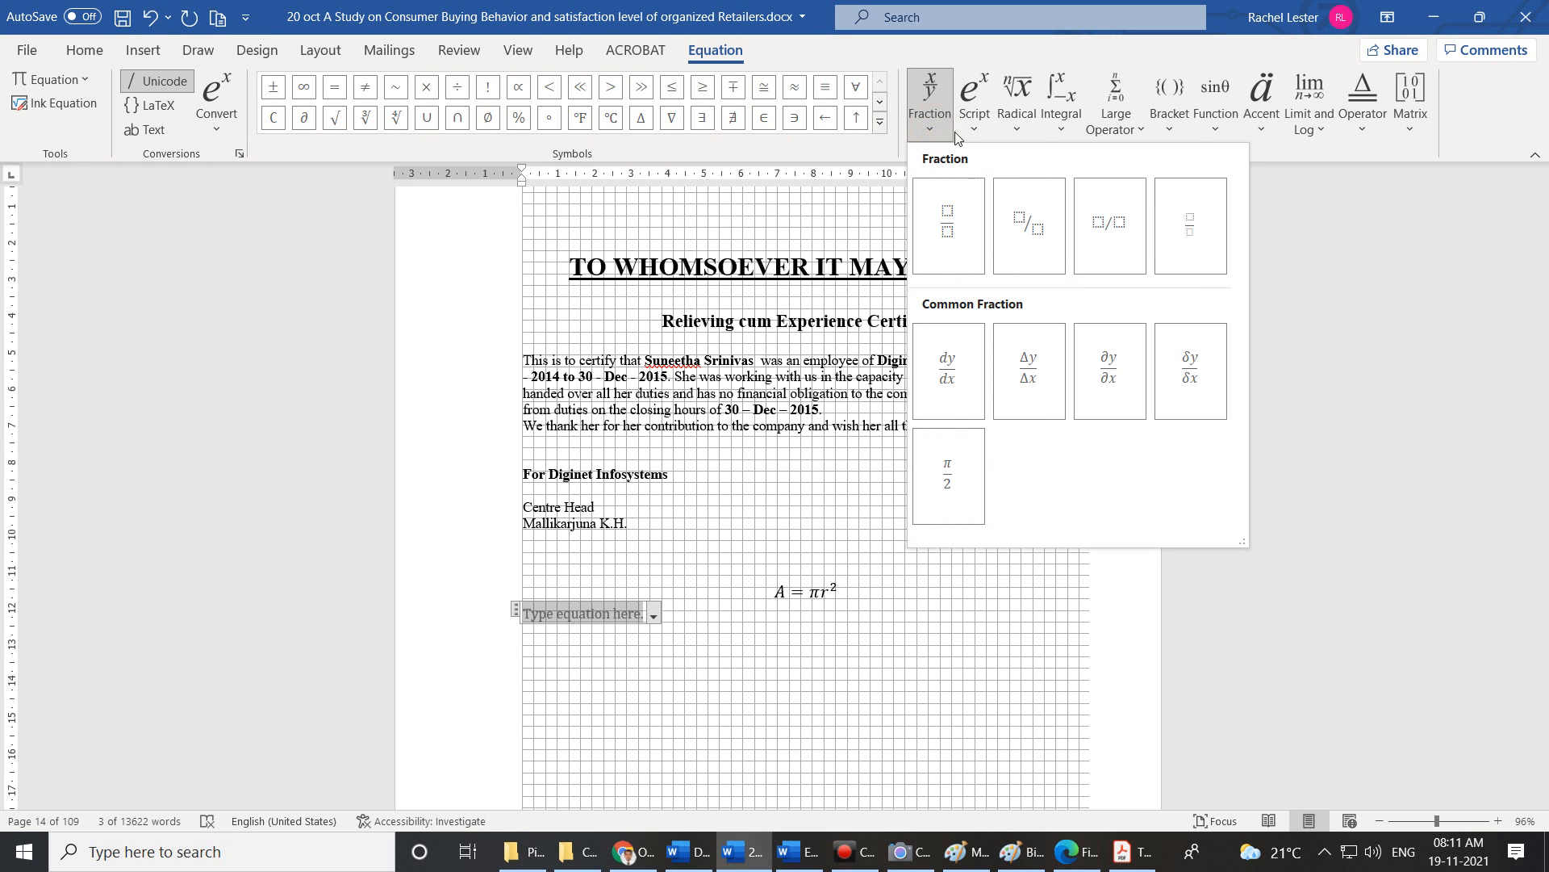
left_click(969, 132)
left_click(1032, 129)
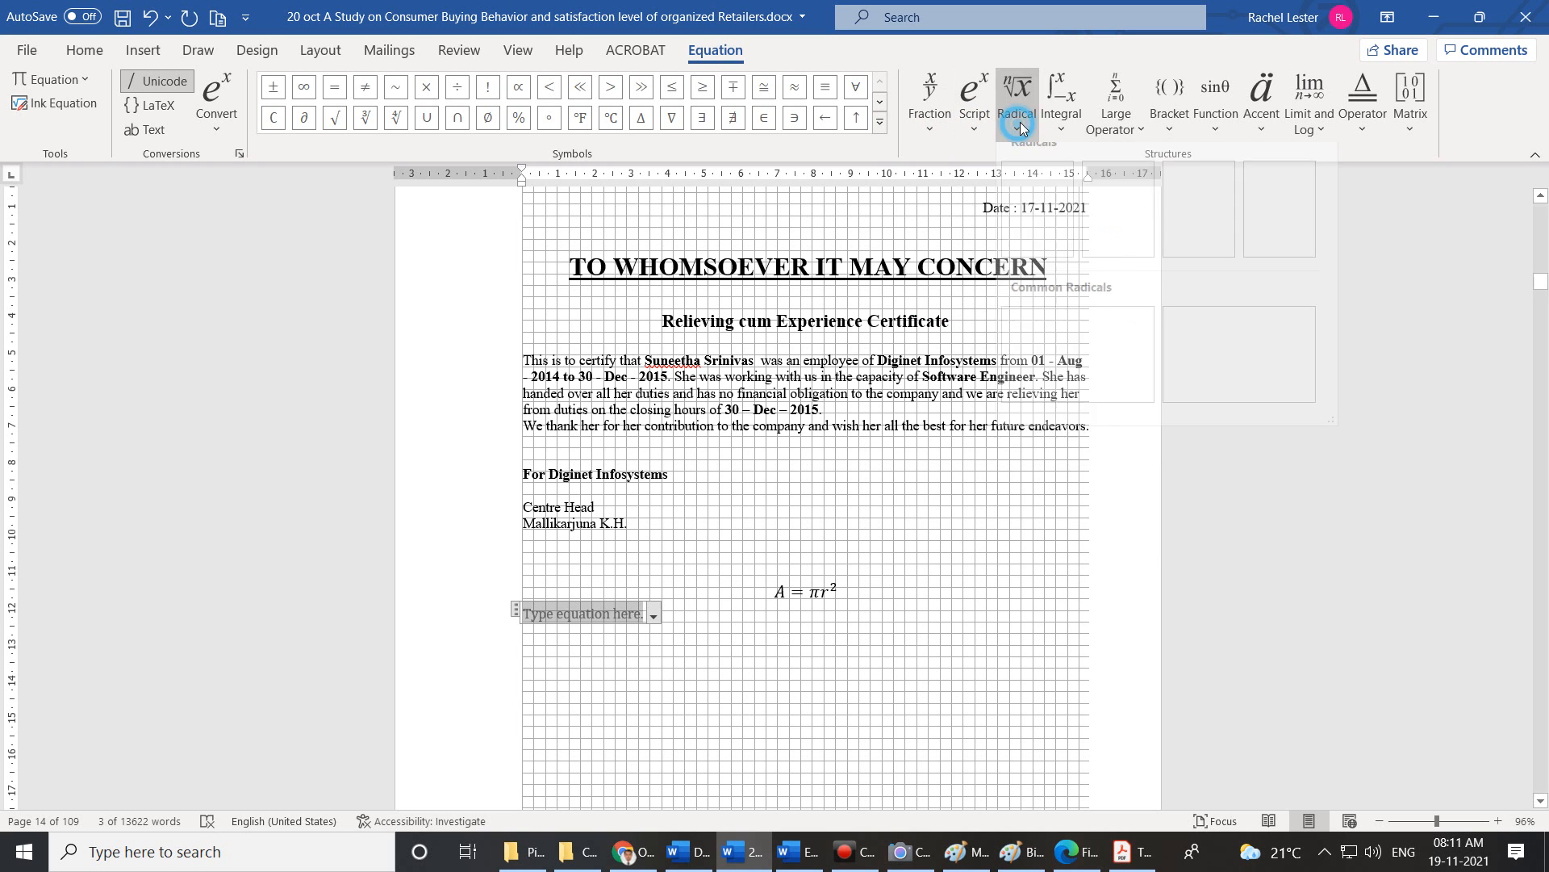
left_click(1064, 126)
left_click(1111, 131)
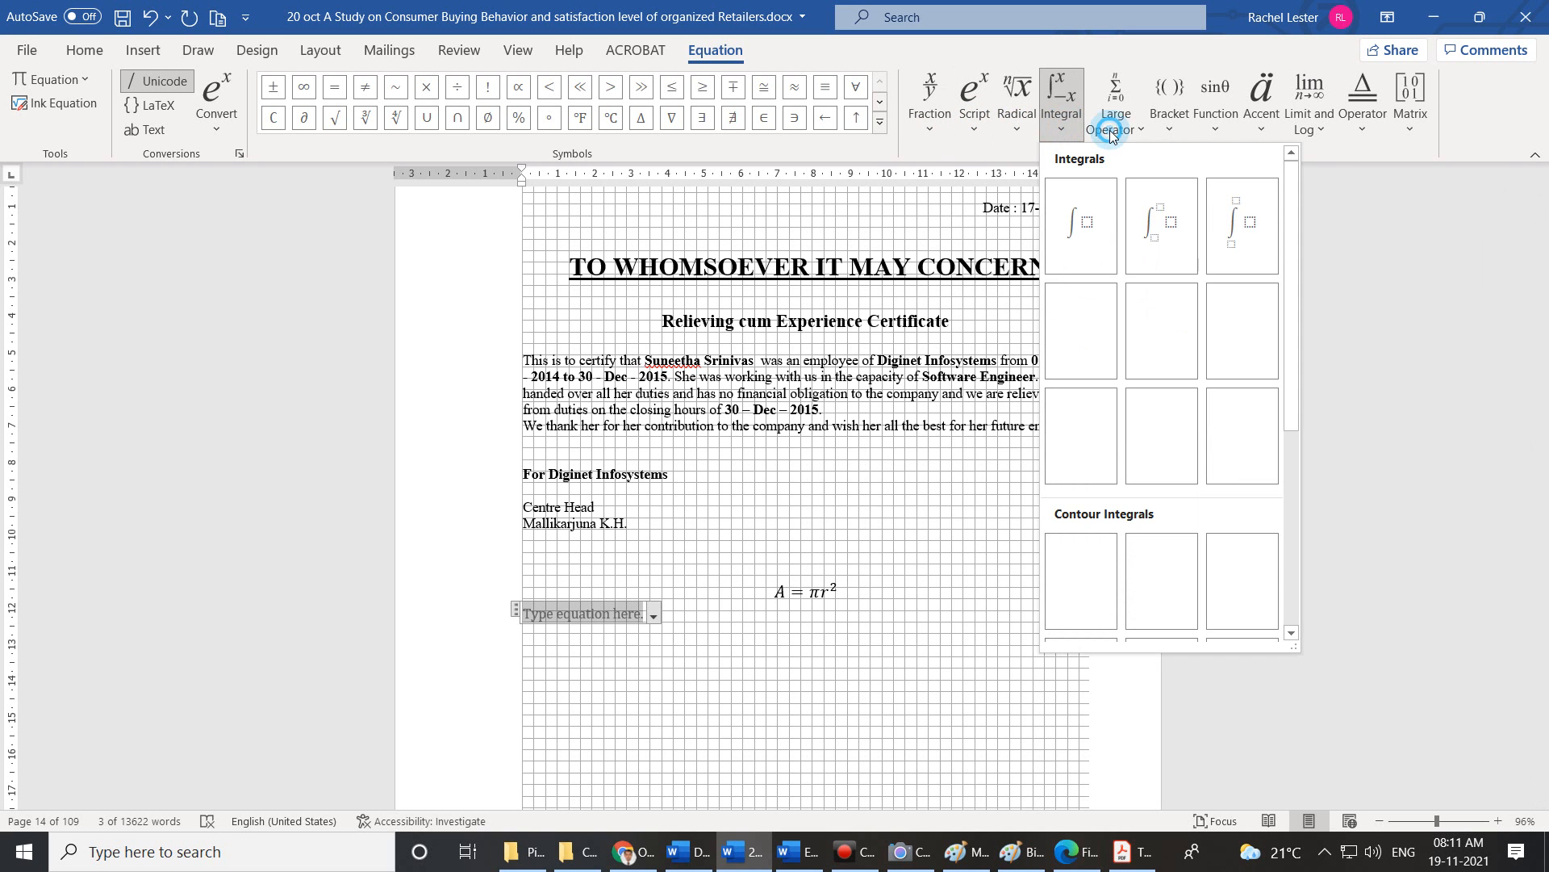
Browse the Bracket, Function, Accent, Limit and Log, Operator and Matrix galleries, then discard the empty equation.
left_click(1172, 129)
left_click(1218, 128)
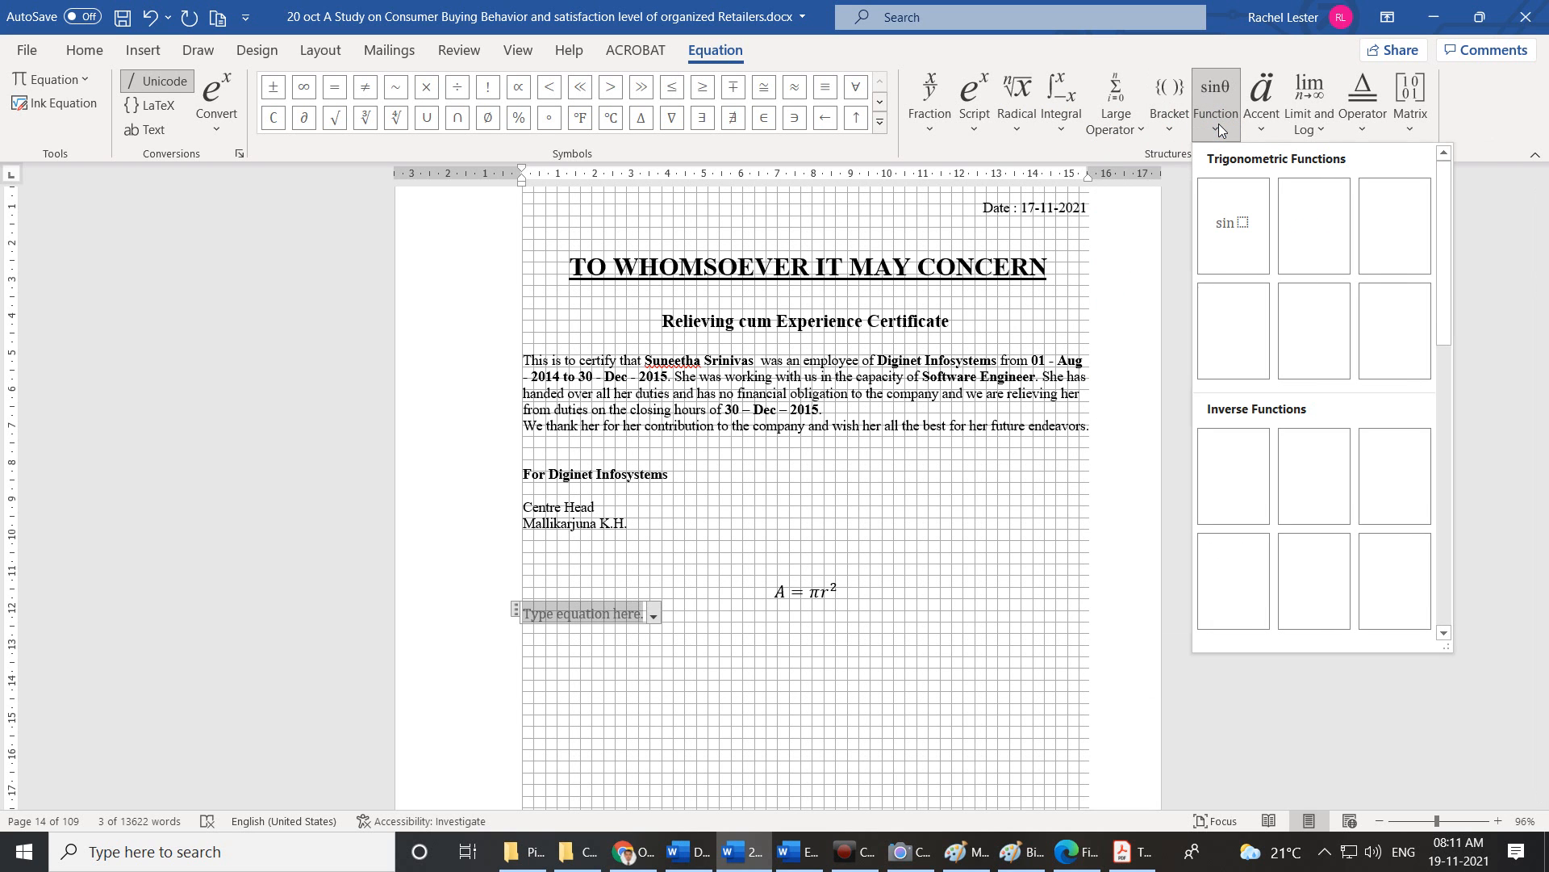
left_click(1266, 129)
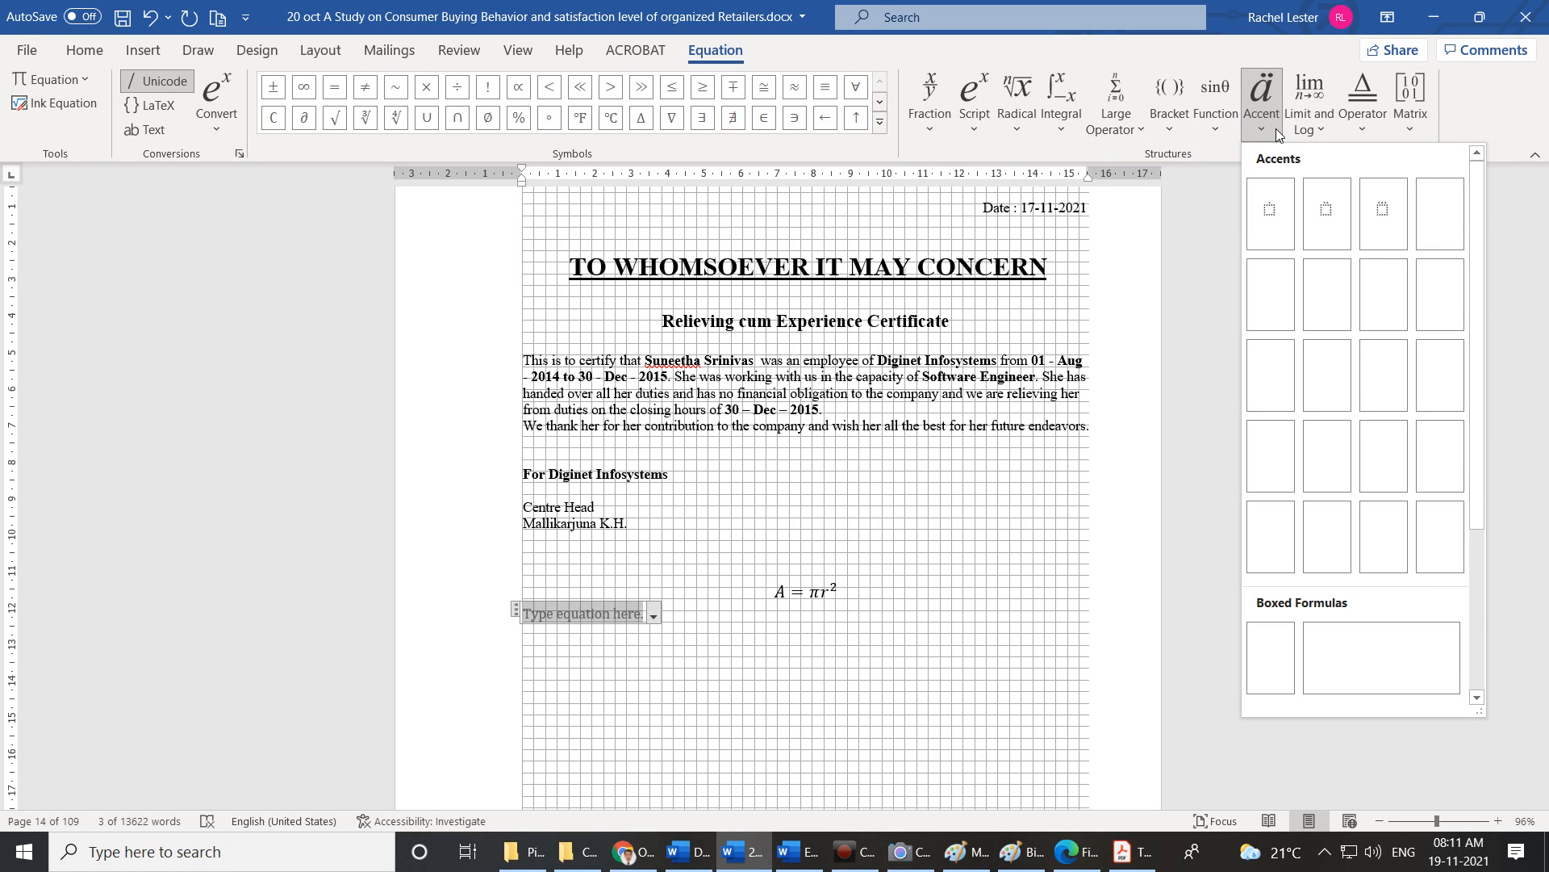
left_click(1313, 127)
left_click(1363, 127)
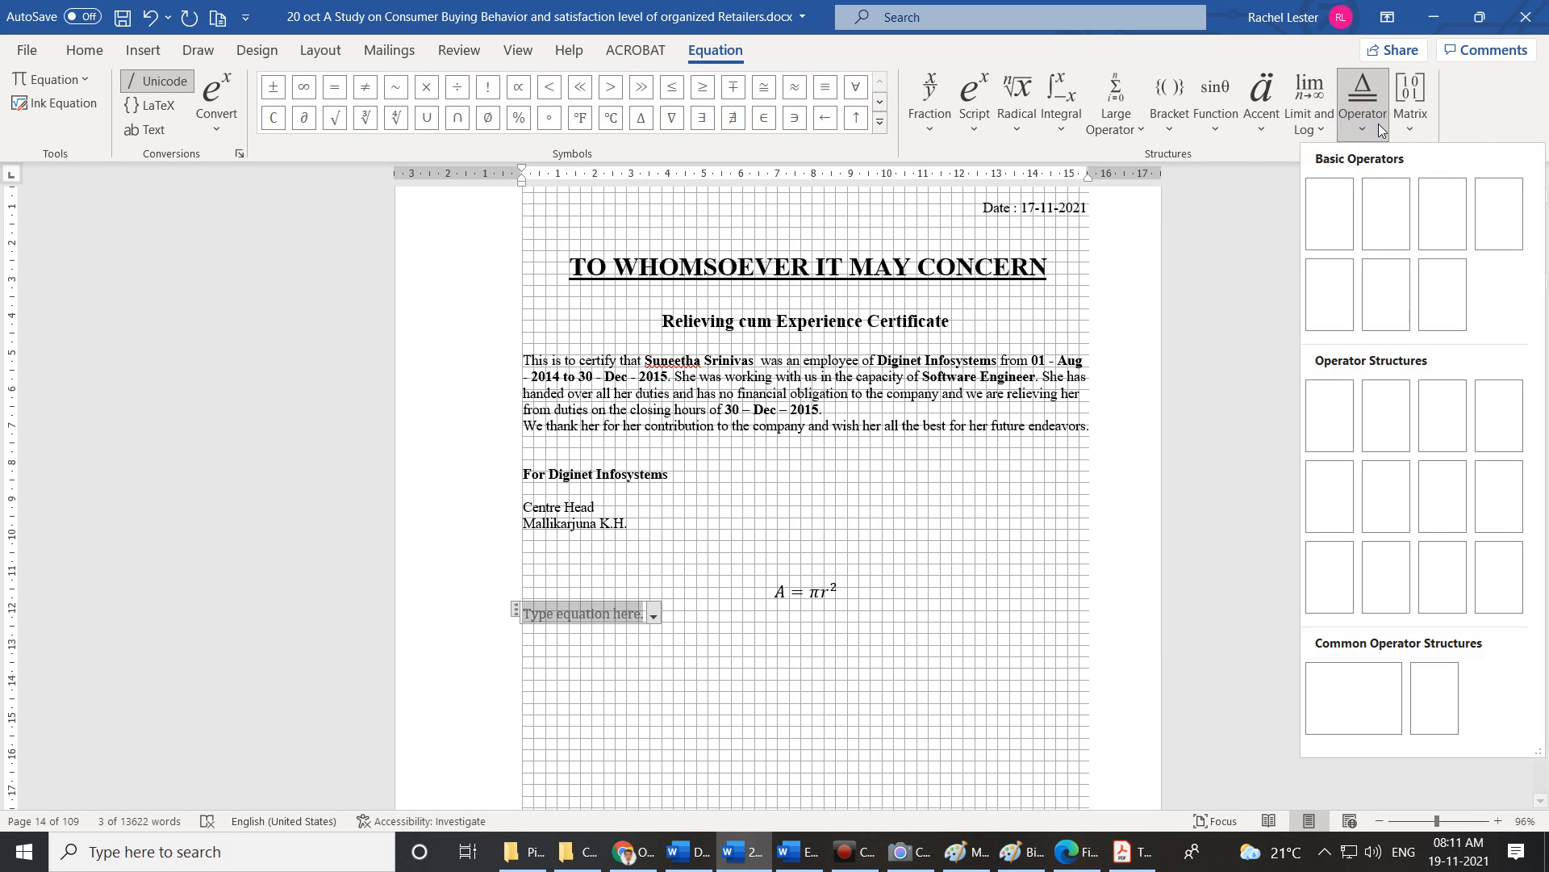
left_click(1411, 128)
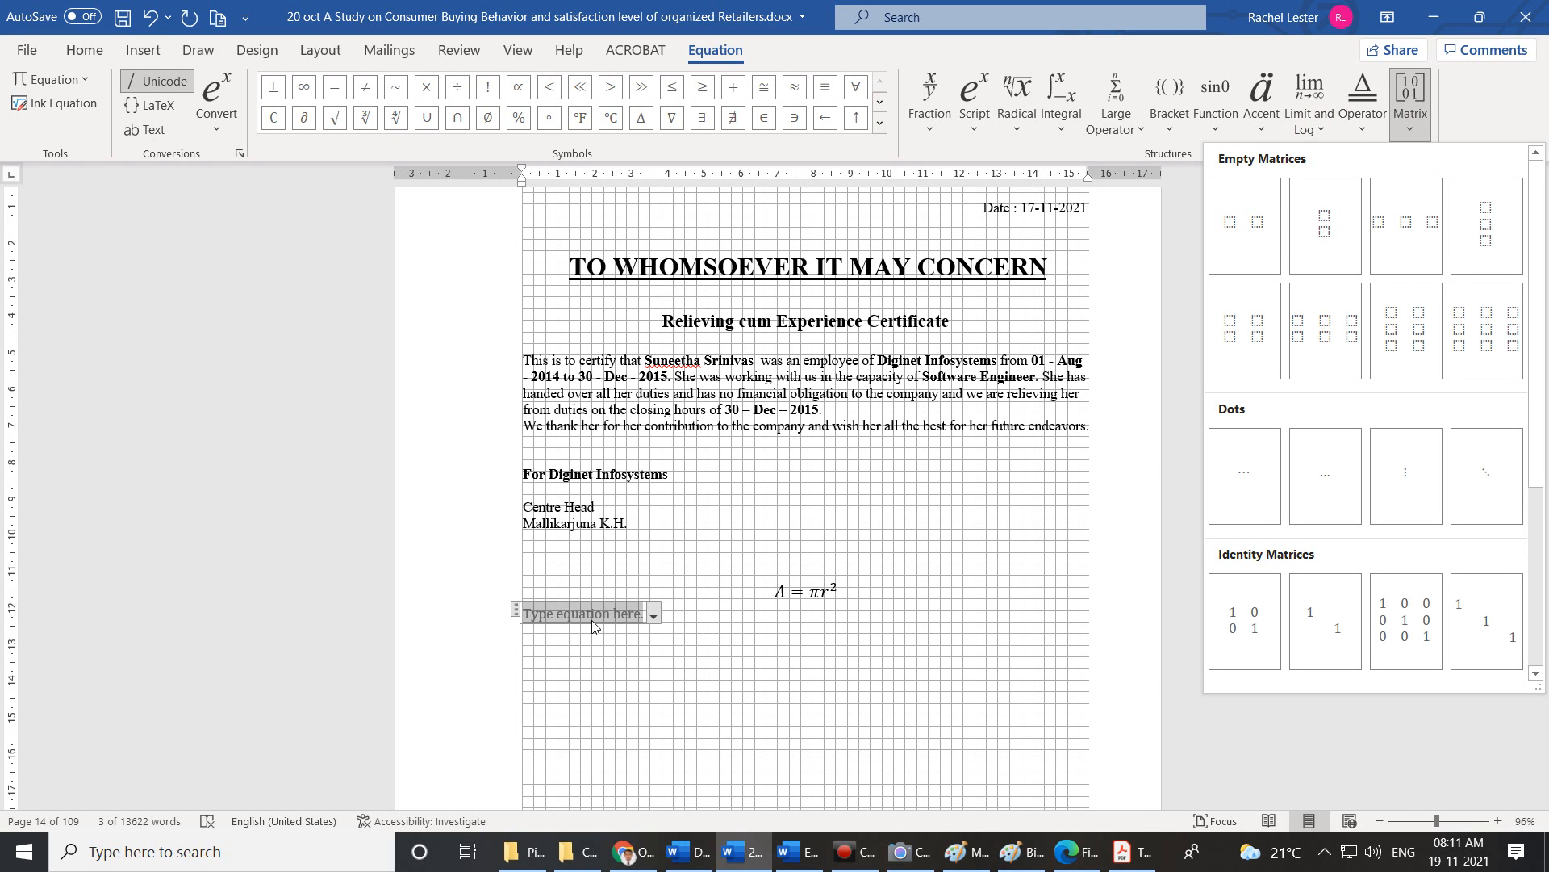
left_click(682, 671)
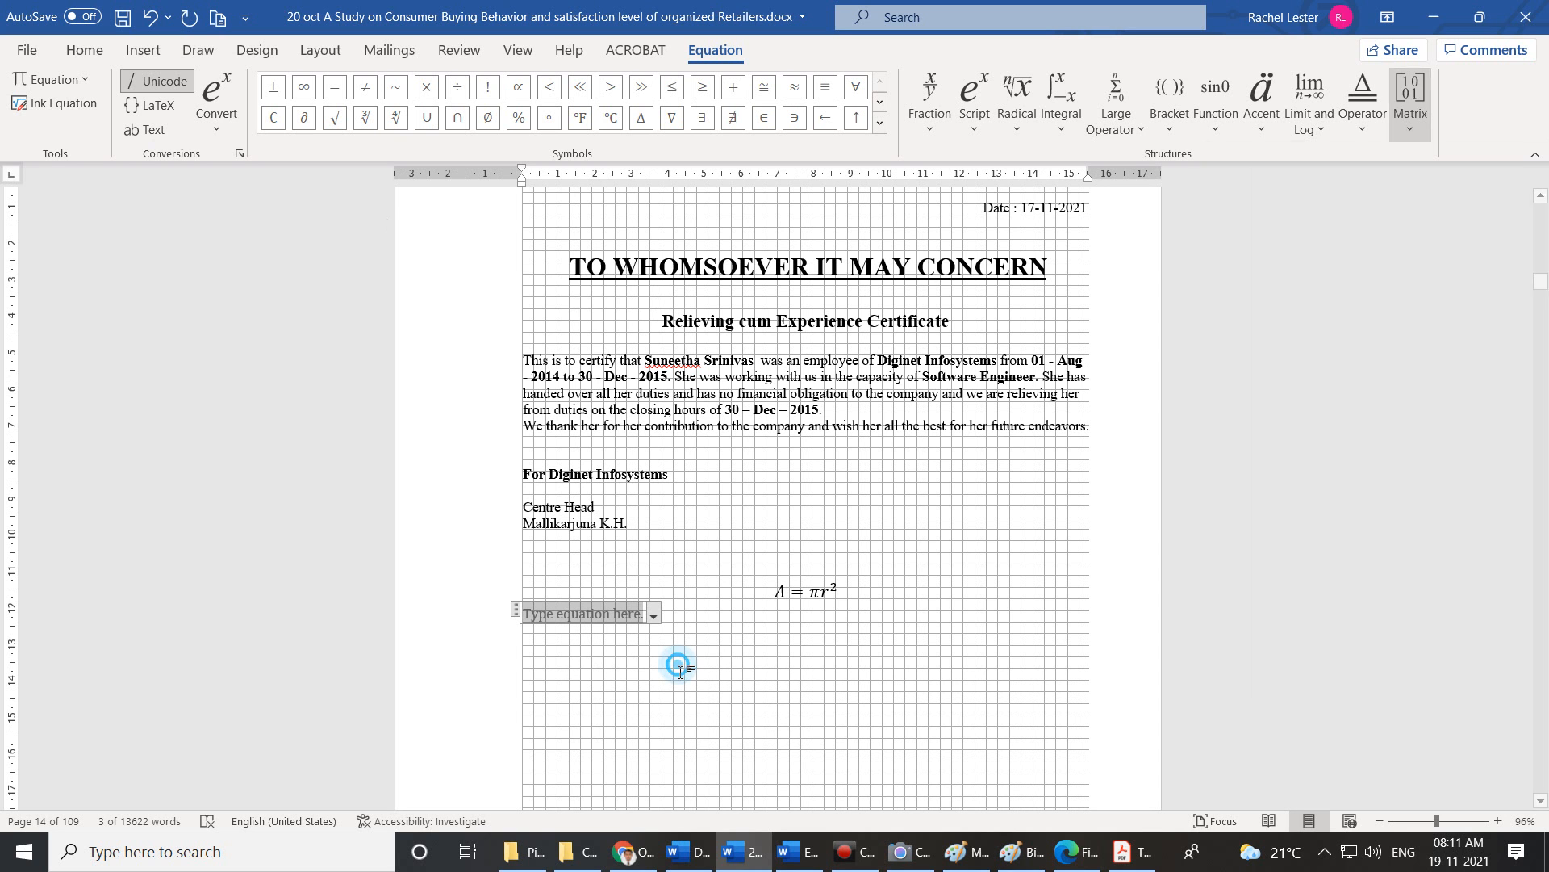
left_click(682, 672)
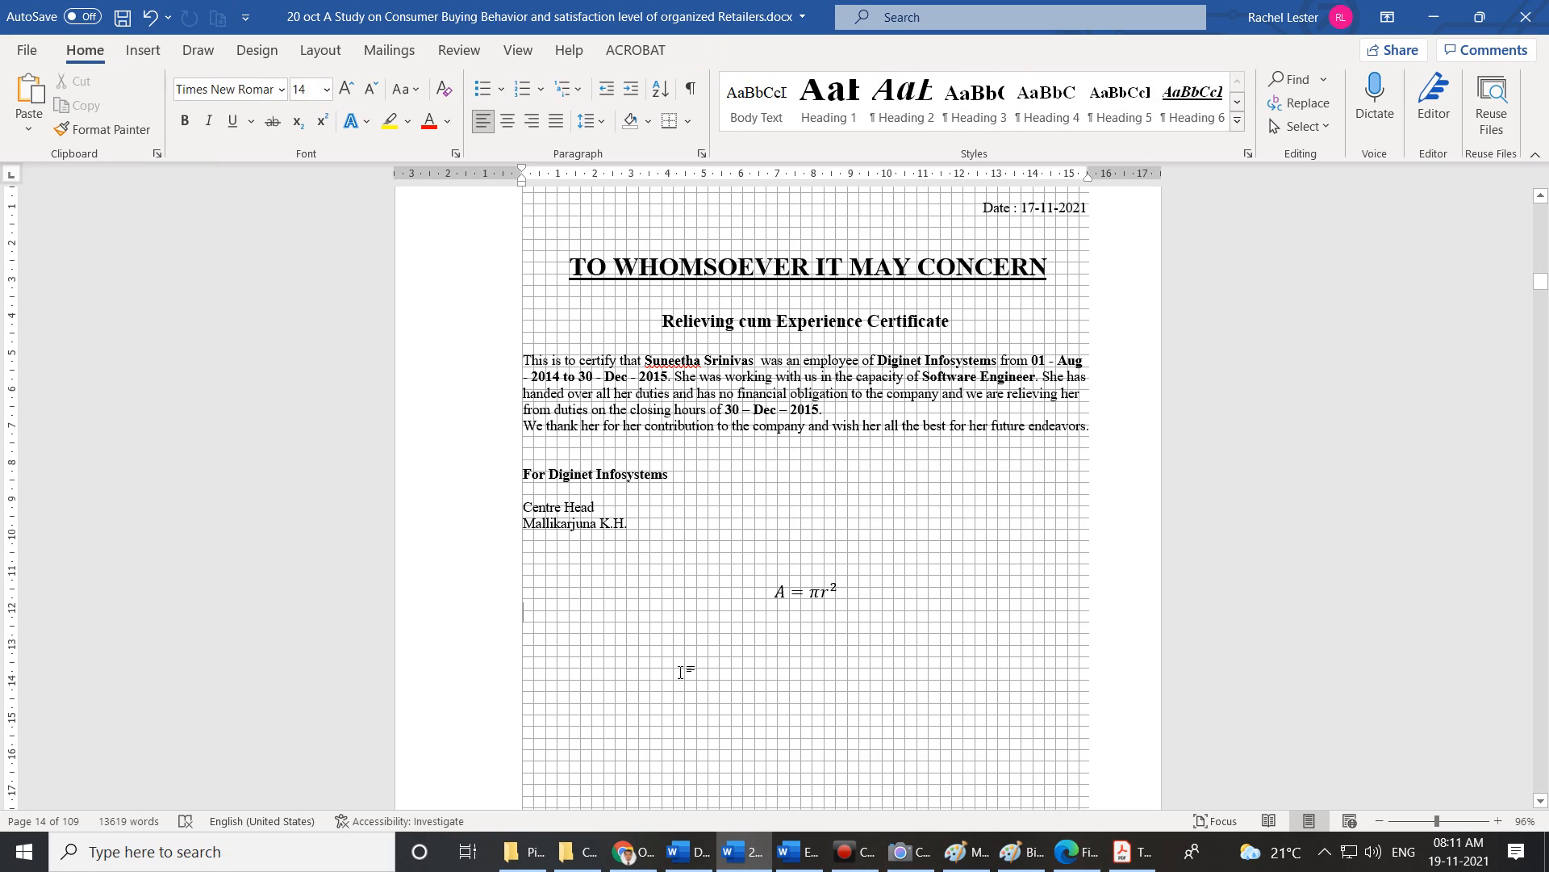
Type 'One and half plus half = two' on the line below A = πr².
type("Ne")
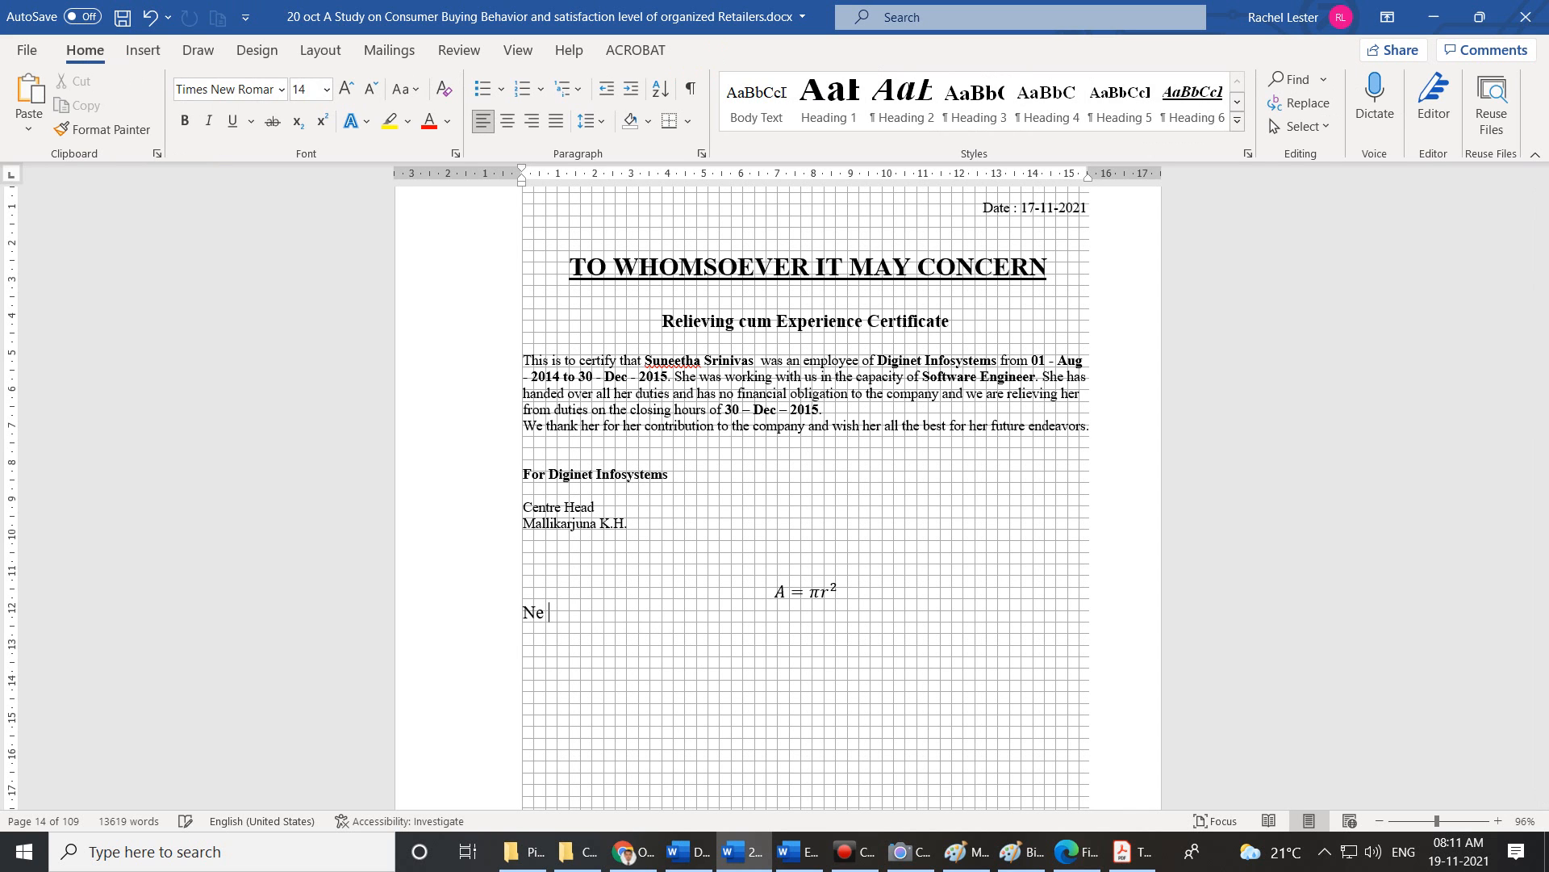
key("BackSpace")
key("BackSpace")
type("One and half plus half =")
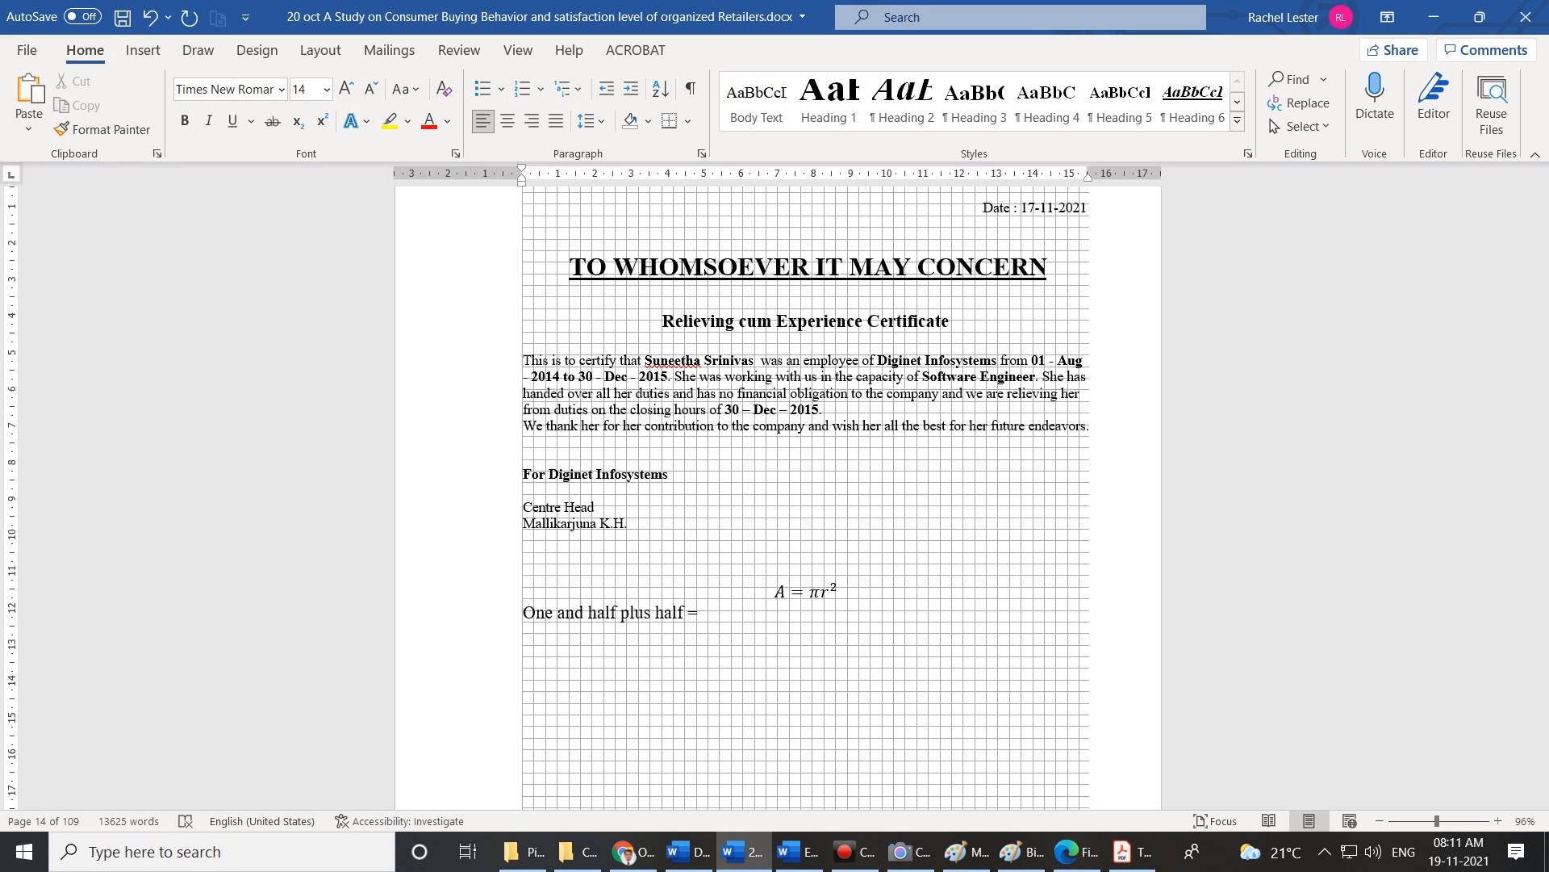
type(" two")
left_click(142, 51)
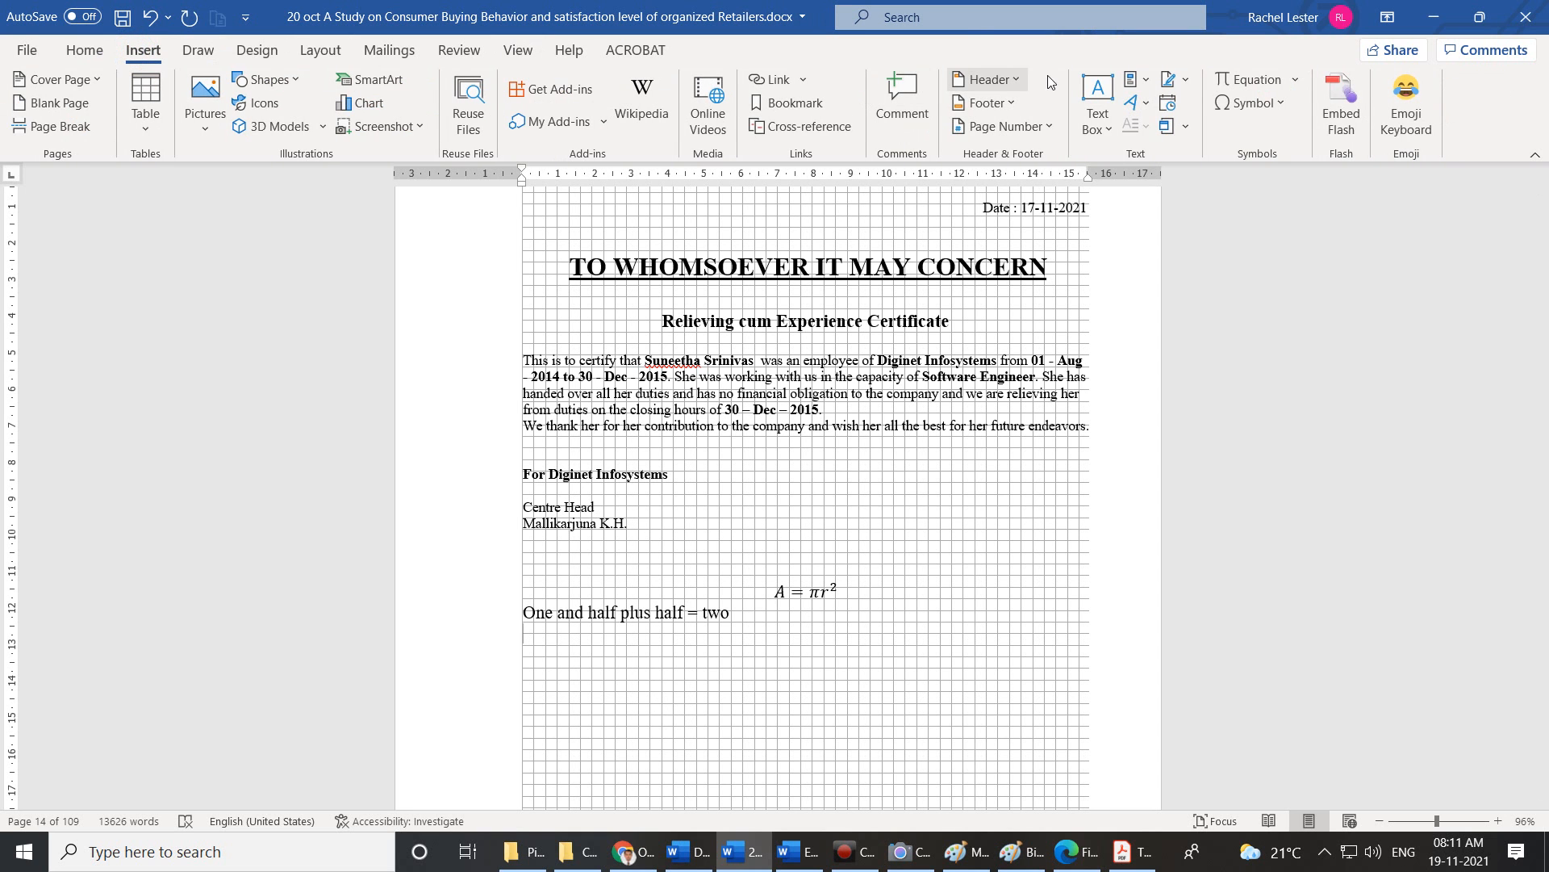
Choose Insert New Equation from the Equation gallery to place a blank equation below the sentence.
left_click(1291, 84)
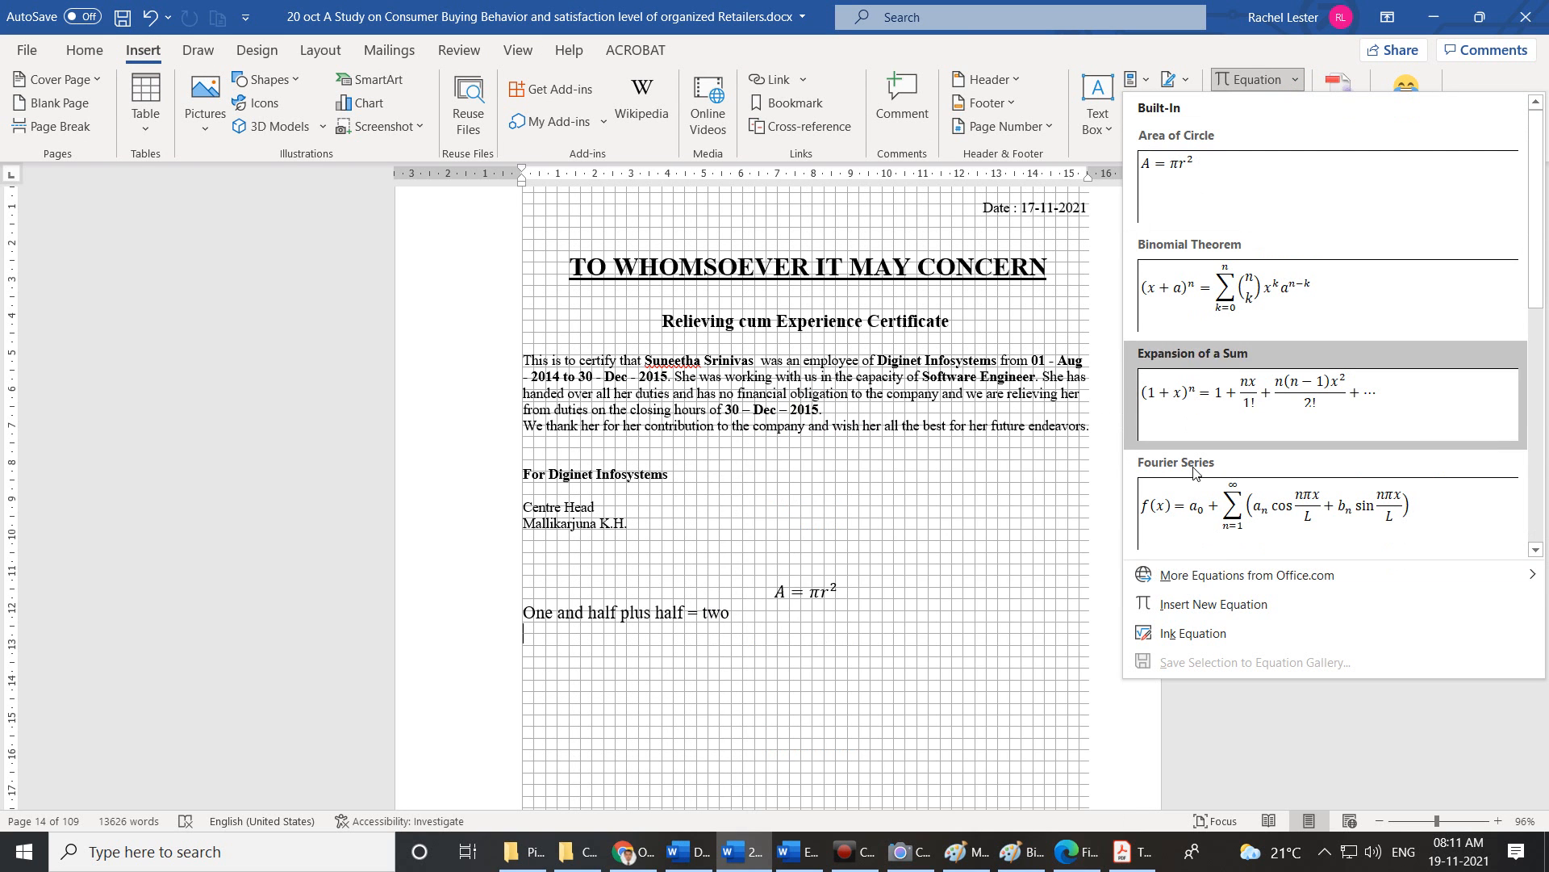
mouse_move(1222, 574)
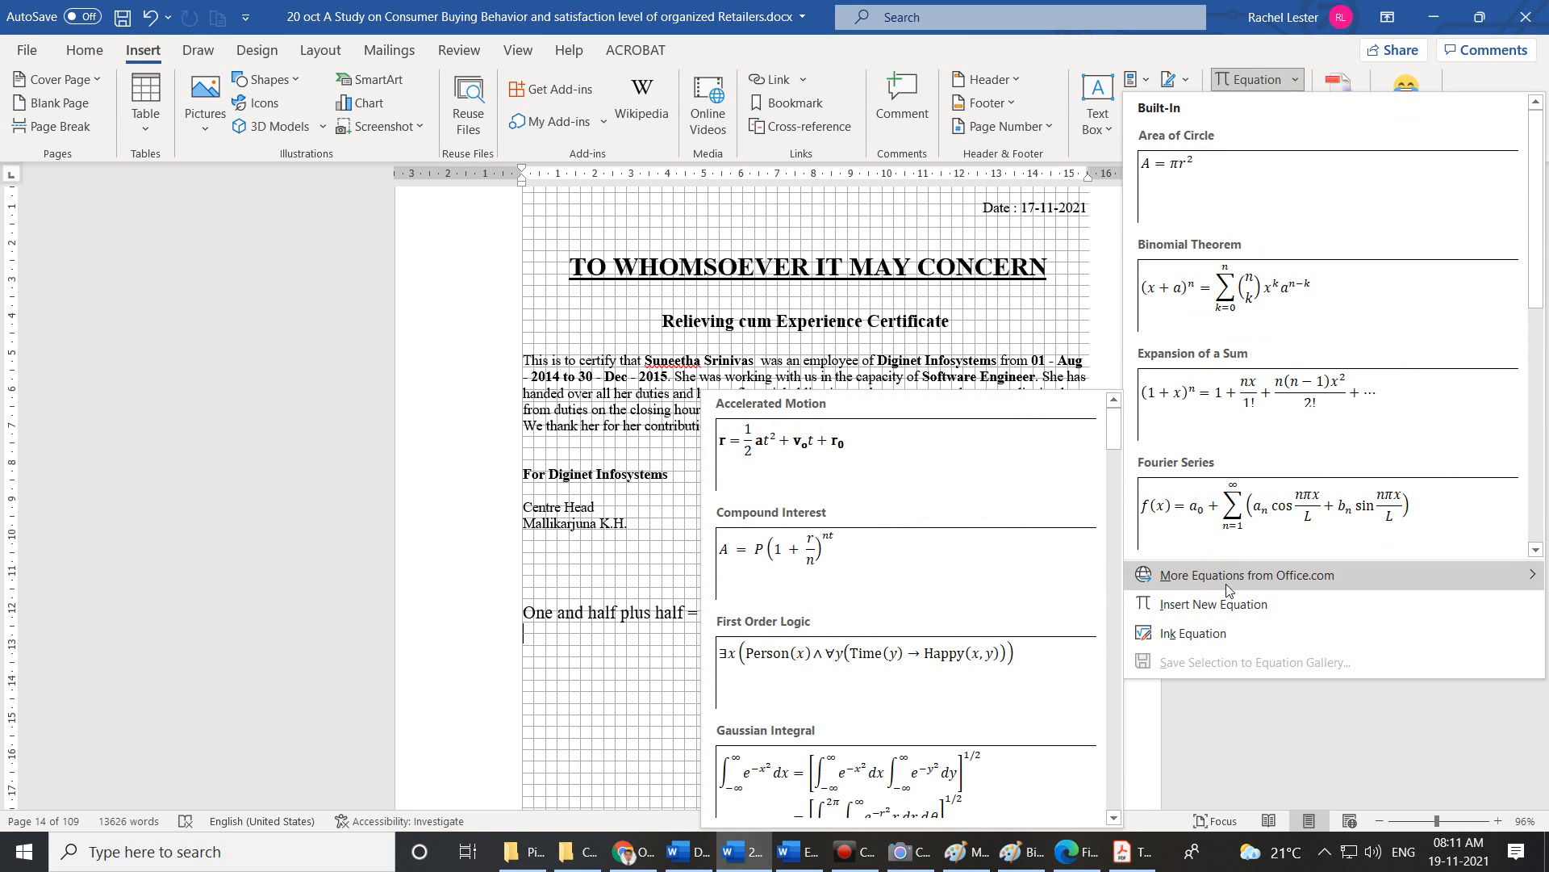
left_click(1225, 605)
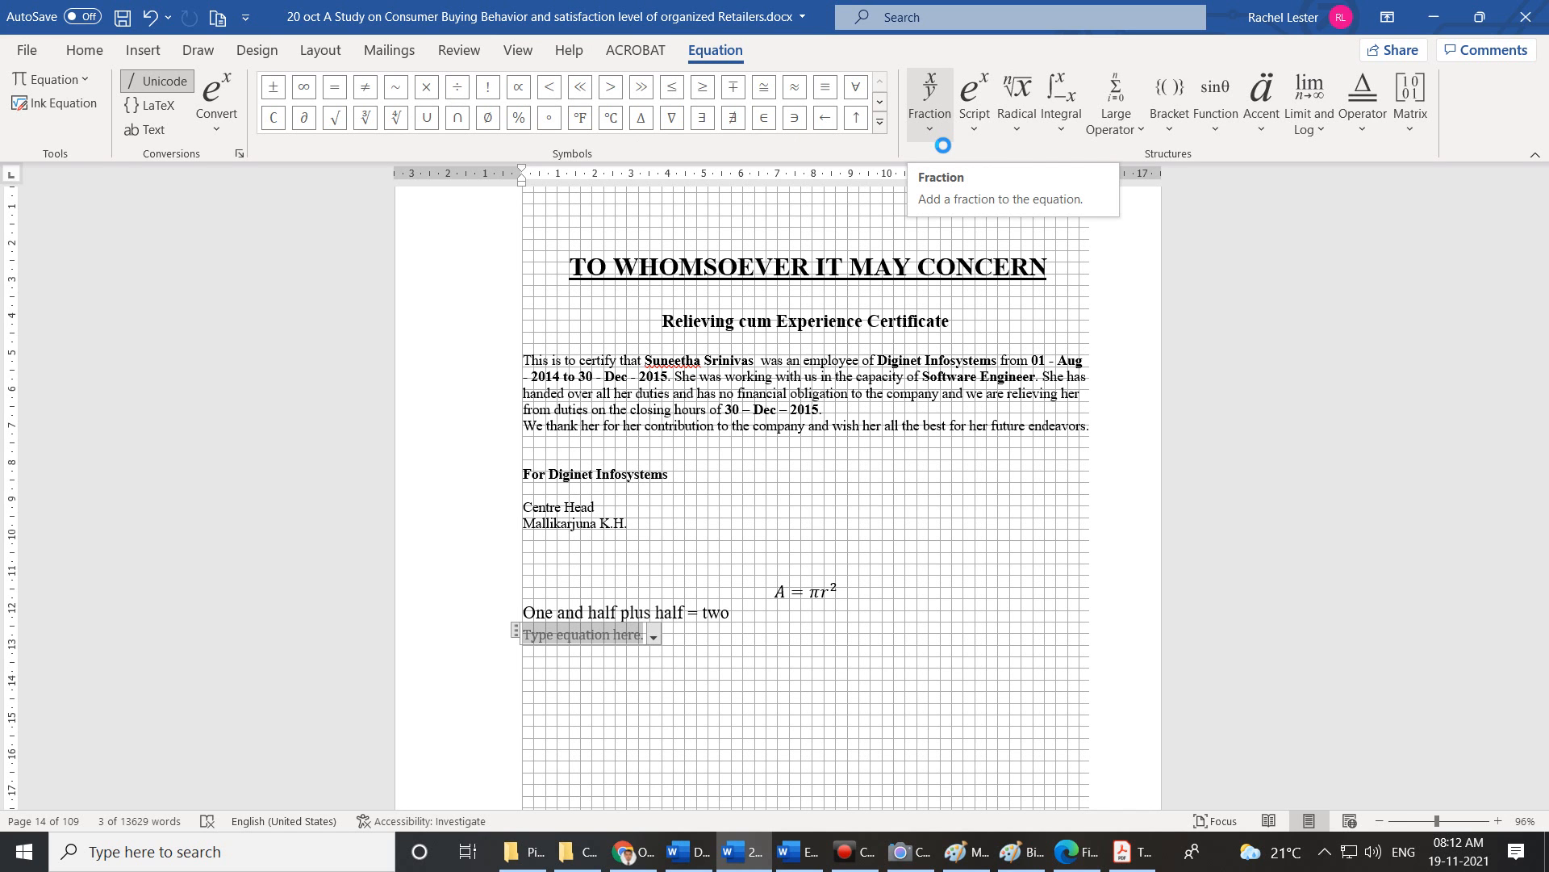
Write 1 followed by a stacked fraction 1 over 2 to form 1½.
type("1")
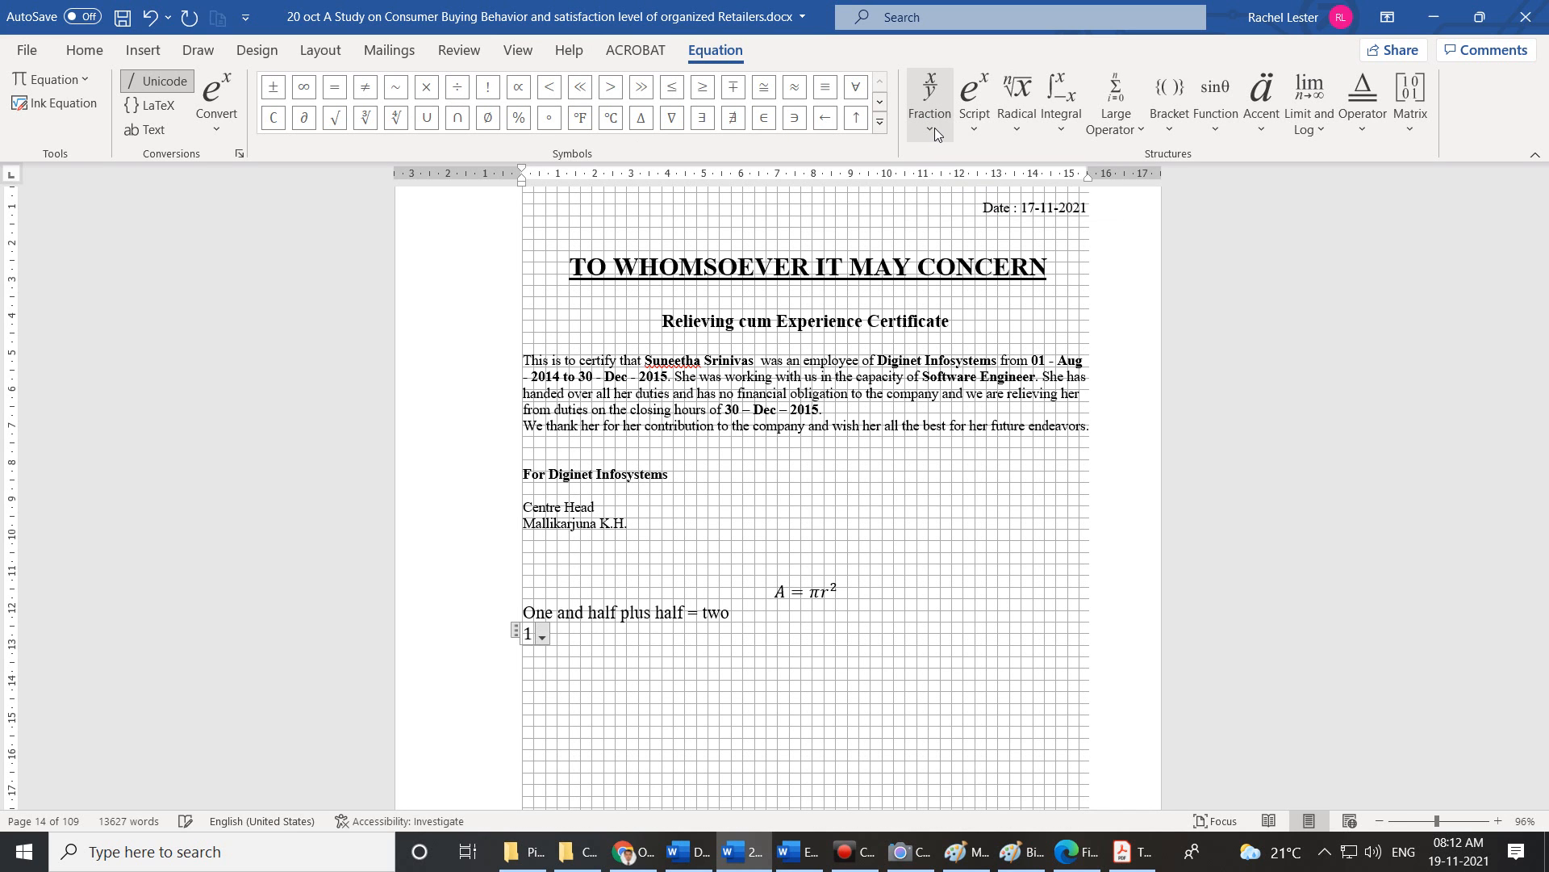
left_click(936, 134)
left_click(946, 220)
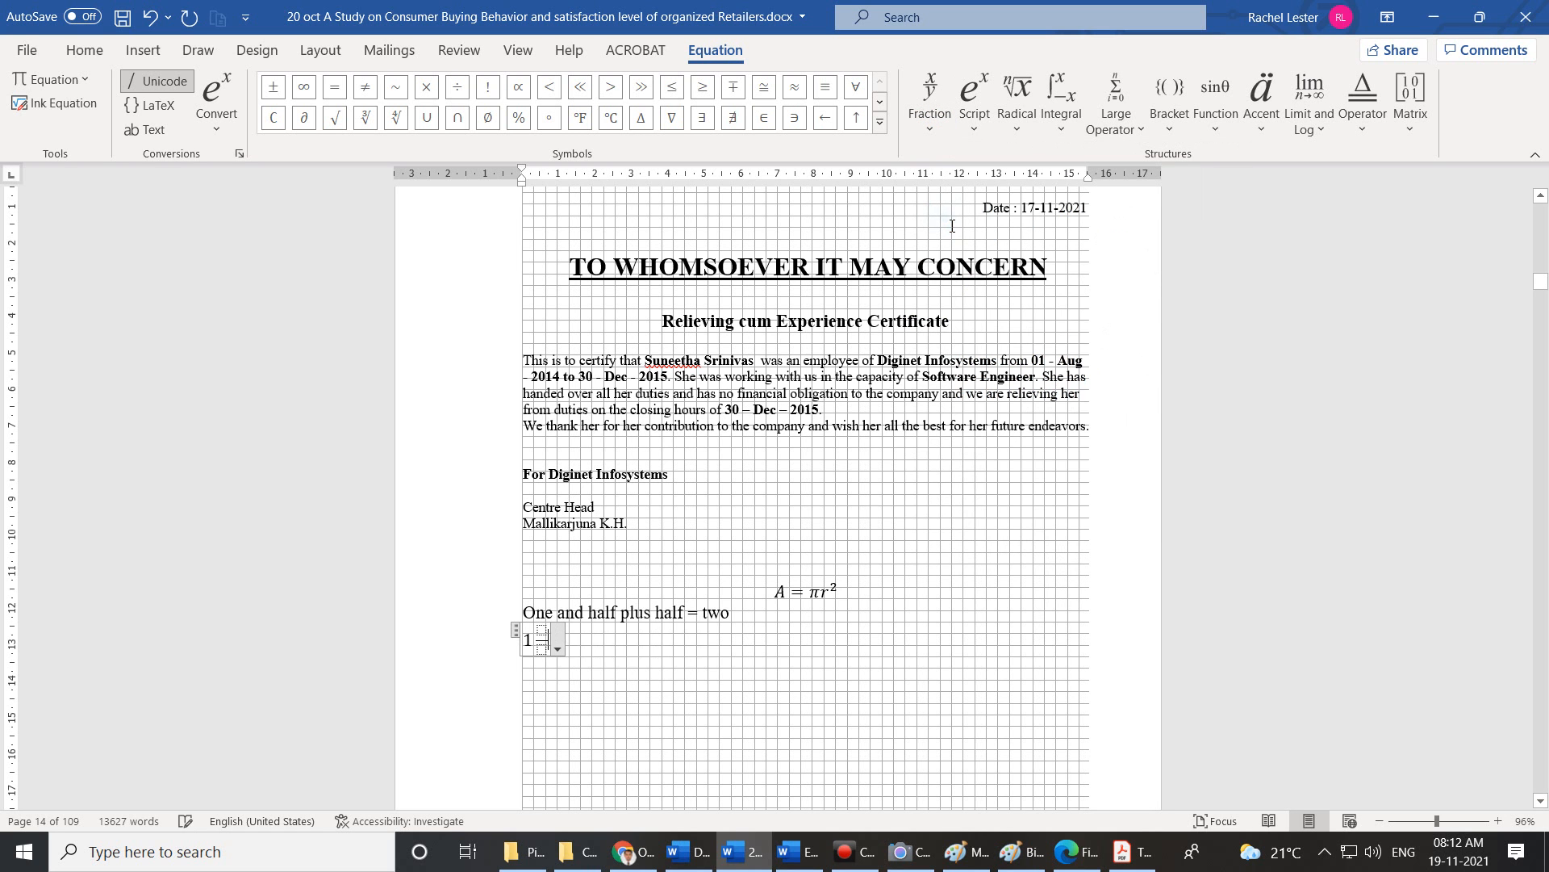
type("1/2")
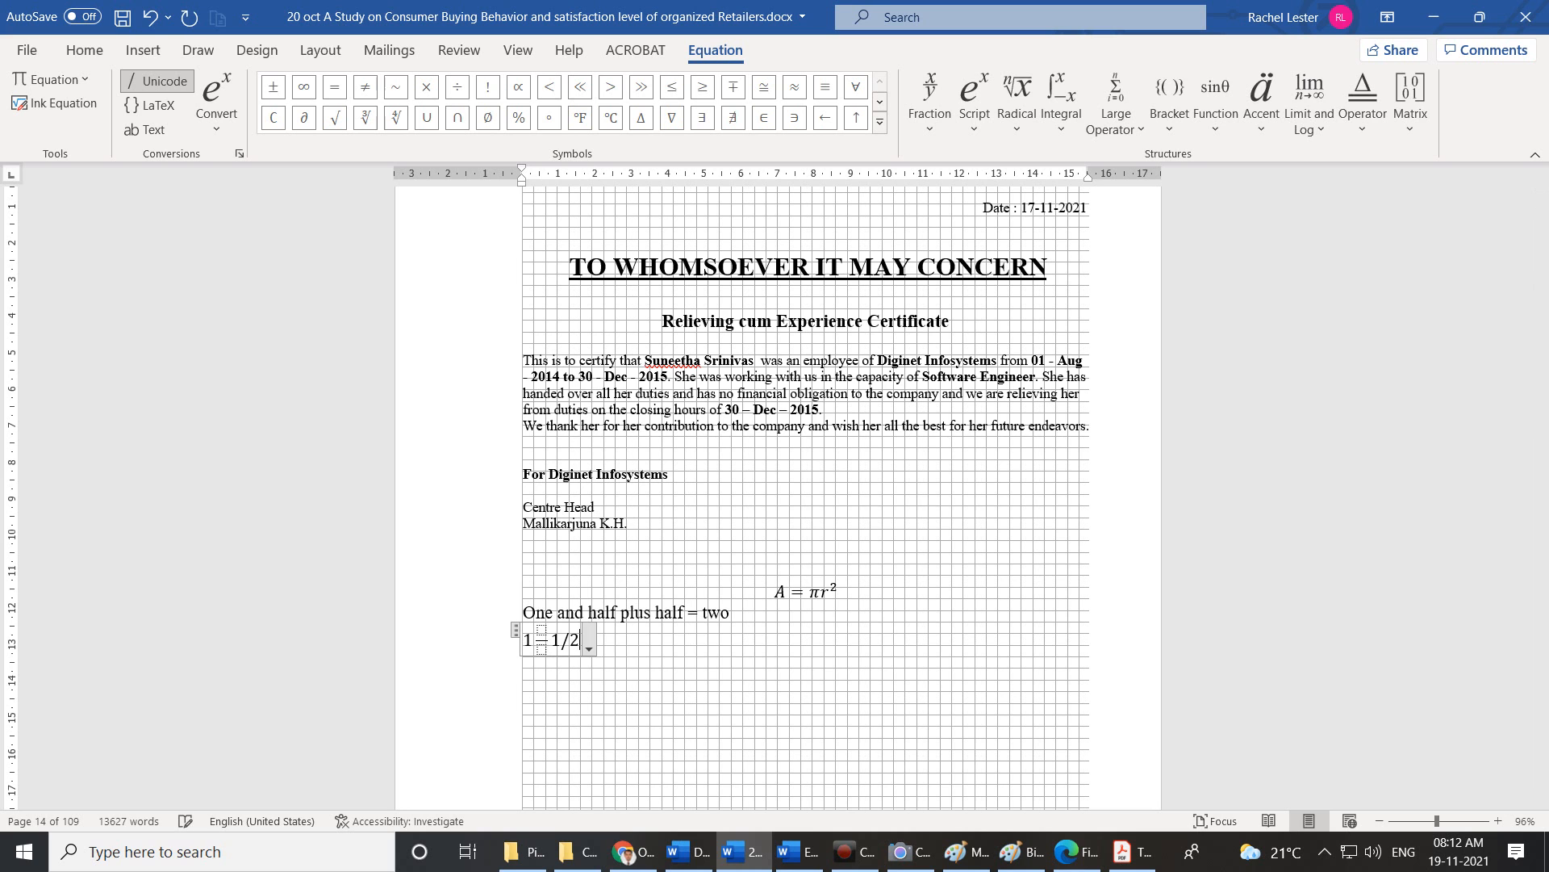
key("BackSpace")
key("BackSpace")
key("BackSpace")
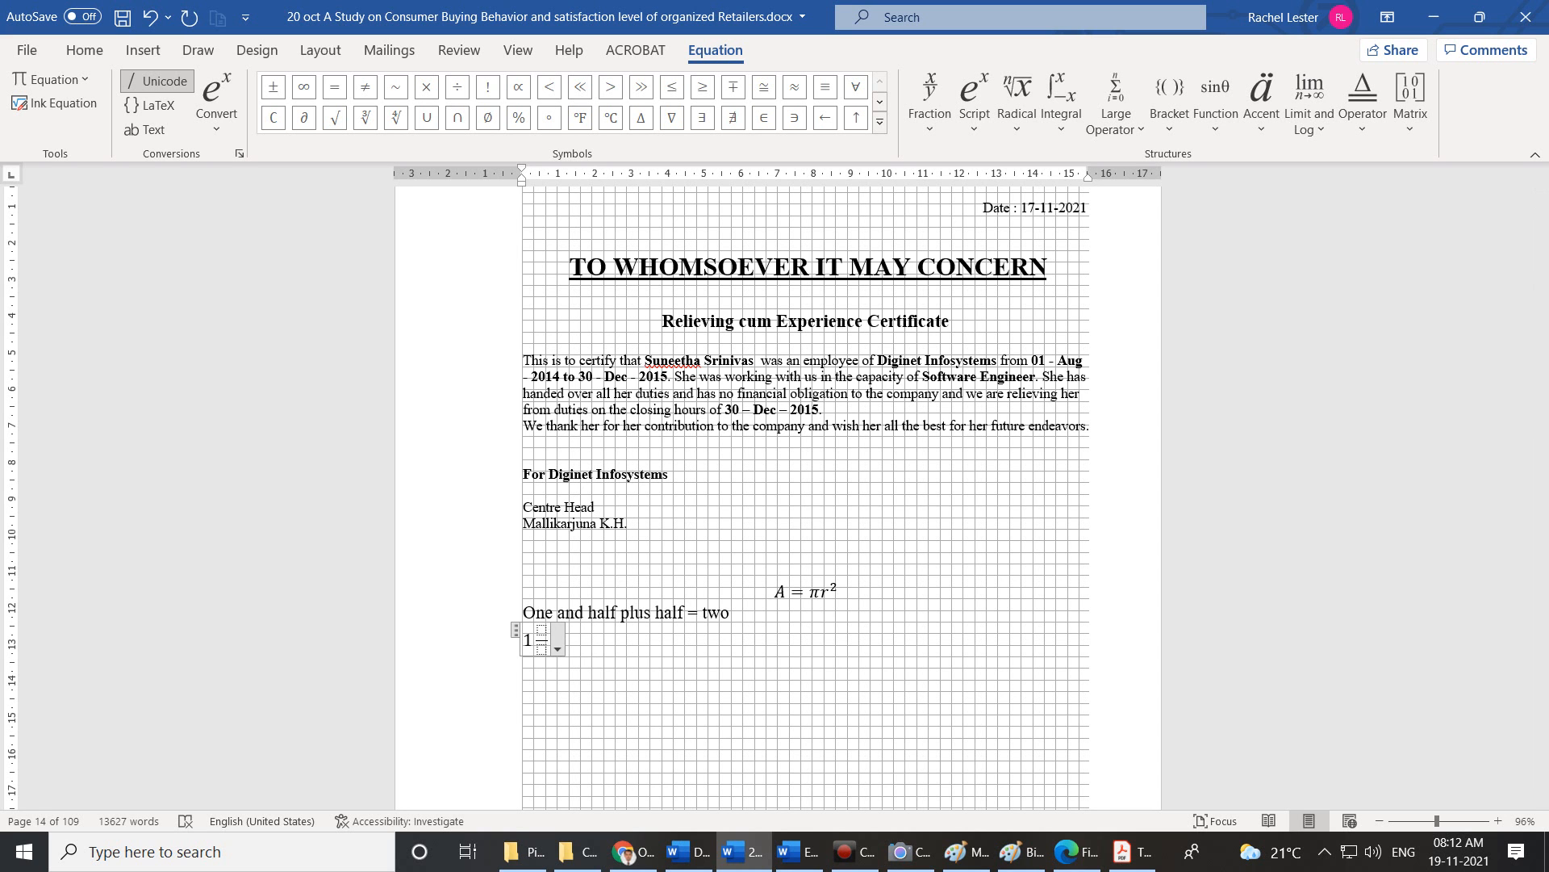
left_click(544, 632)
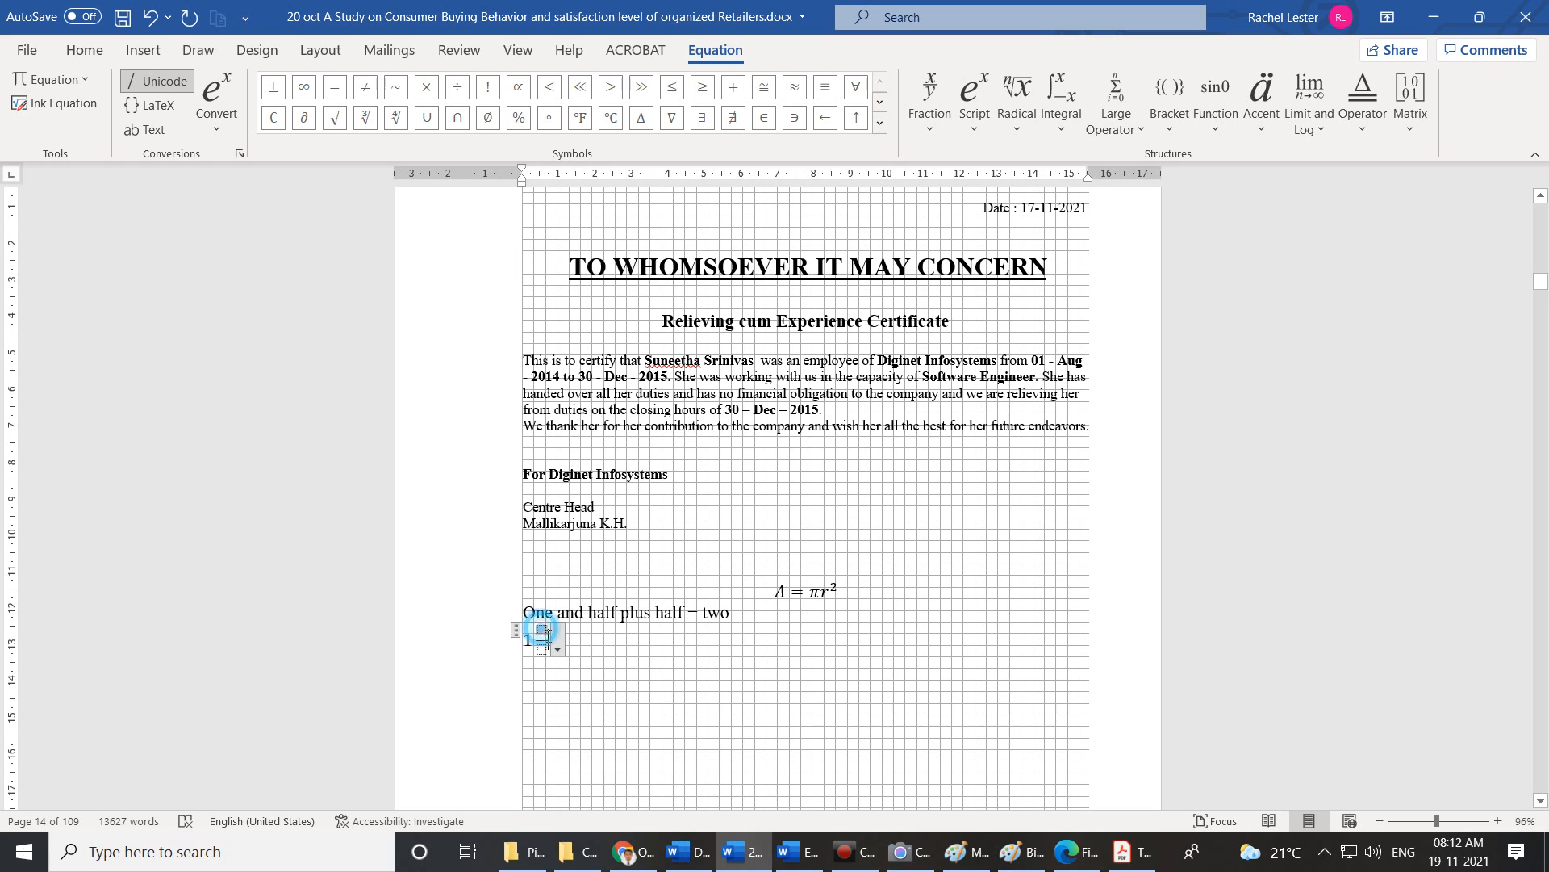
left_click(1493, 821)
left_click(1493, 822)
left_click(1493, 822)
left_click(1493, 822)
left_click(1493, 822)
left_click(1493, 822)
left_click(1493, 822)
left_click(1493, 821)
left_click(1493, 821)
left_click(1492, 821)
left_click(1493, 821)
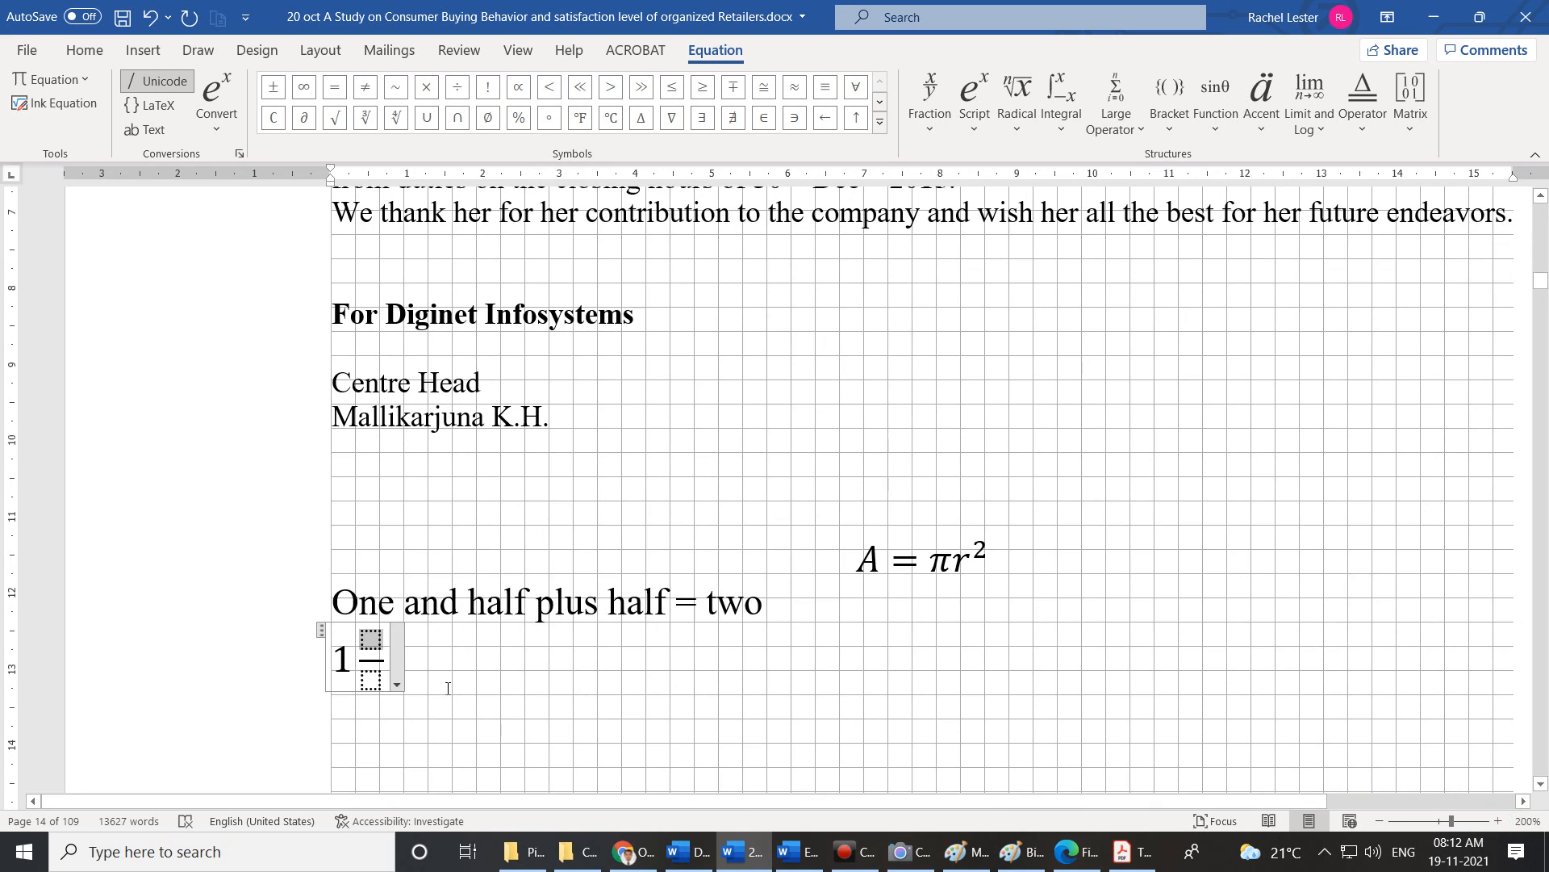
type("1")
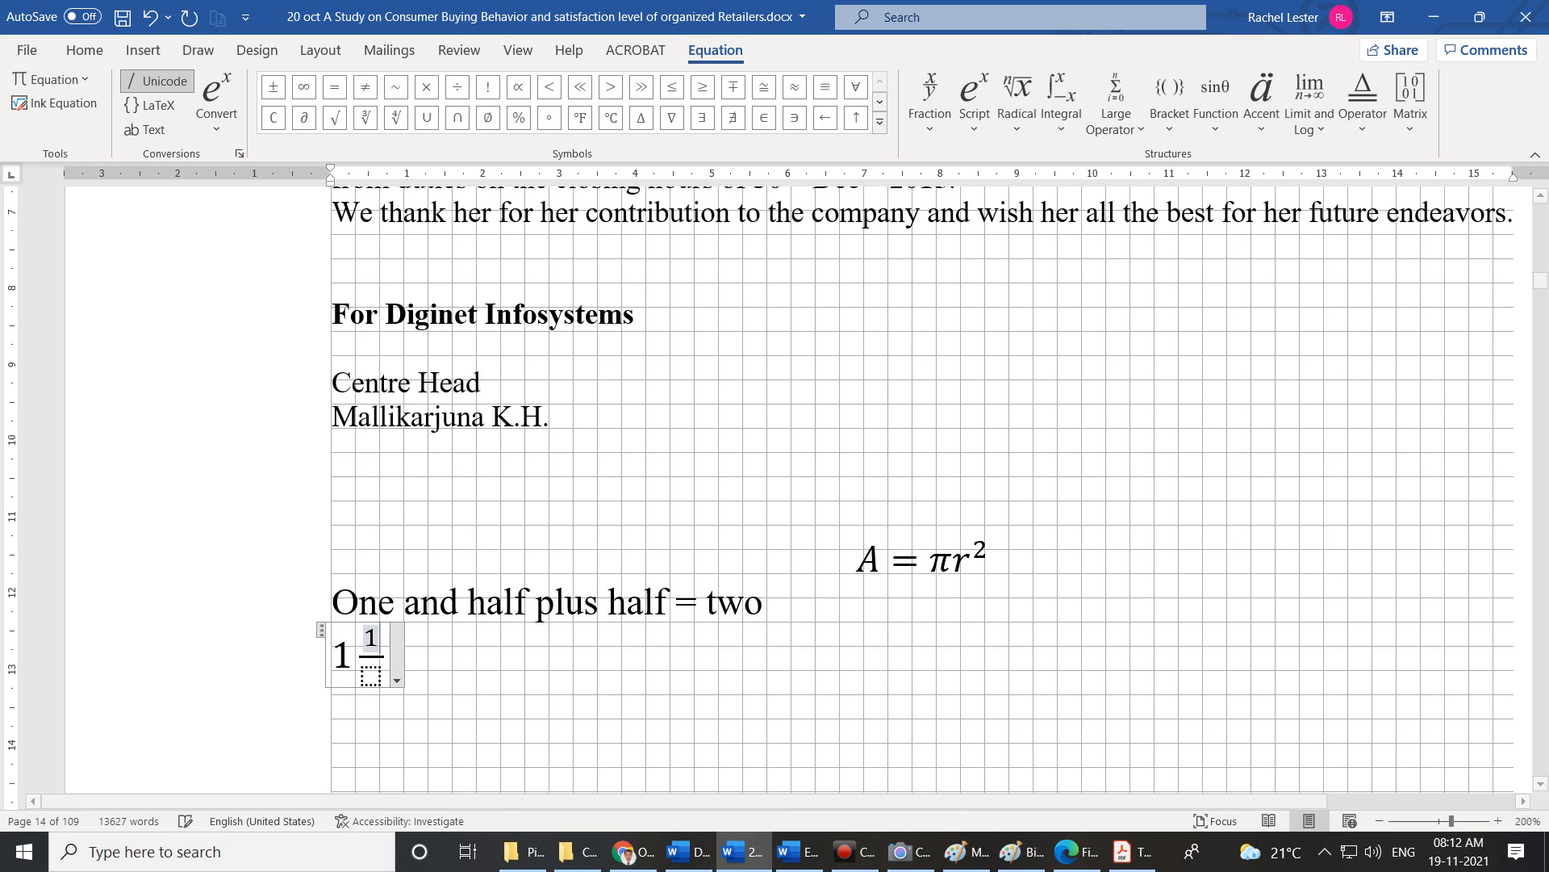
left_click(378, 688)
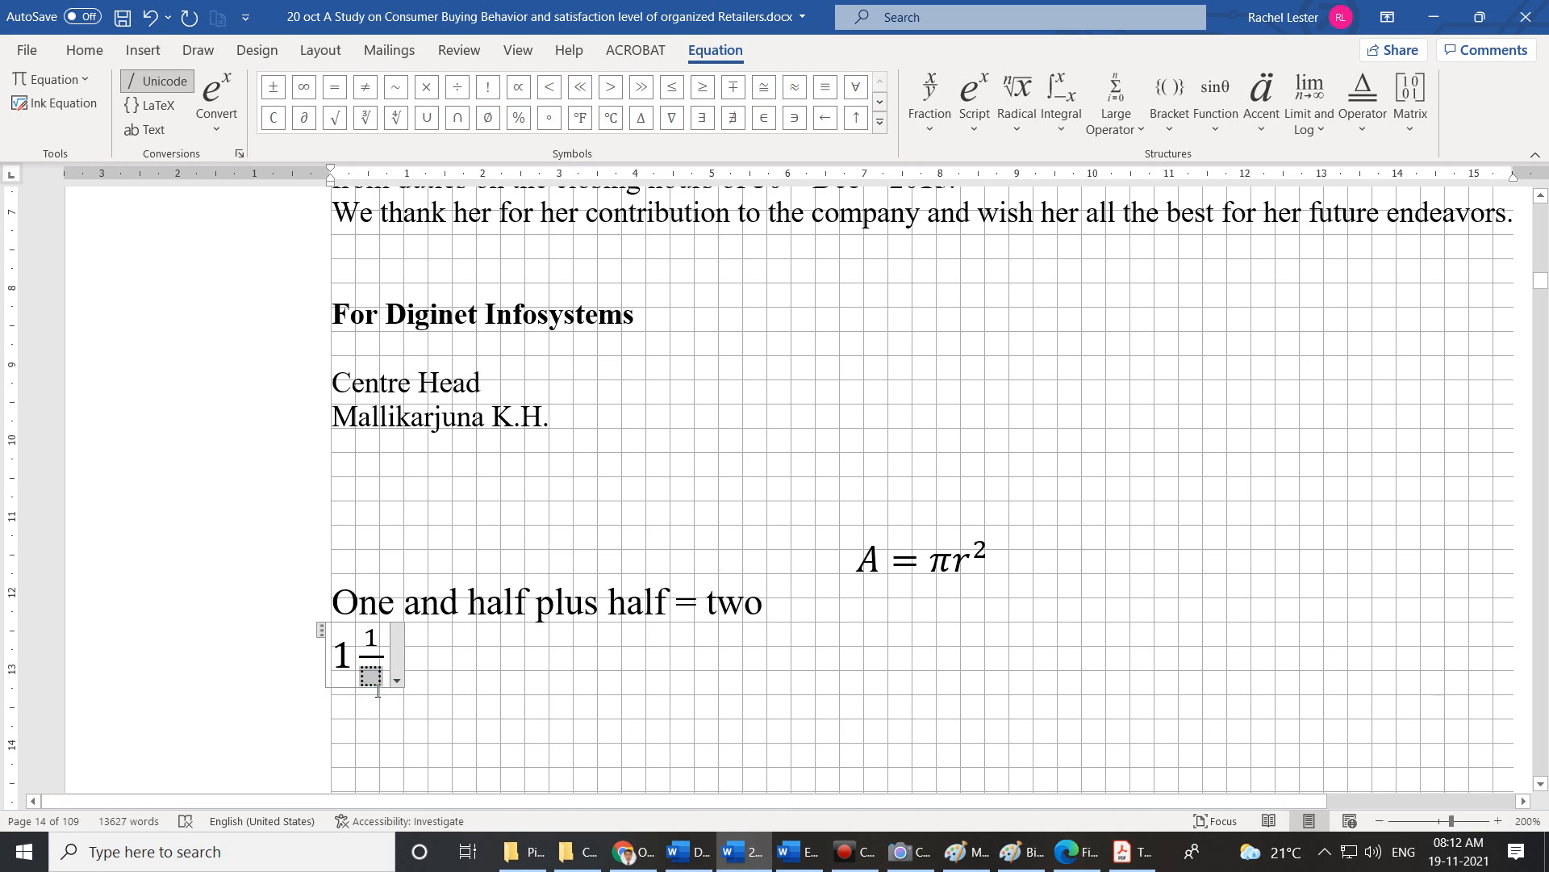
type("2")
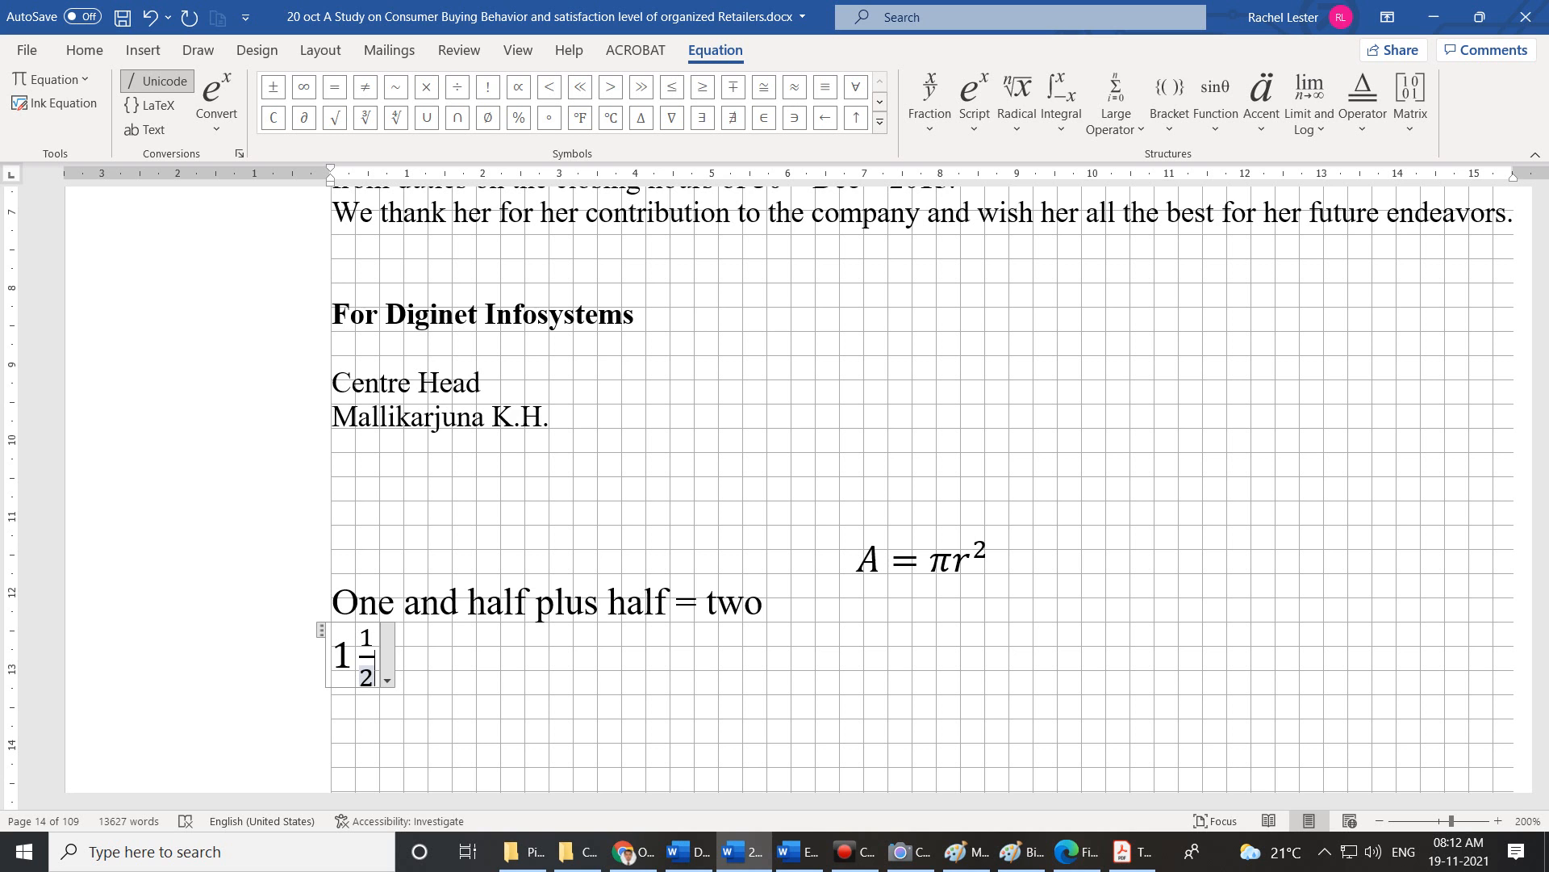
left_click(411, 668)
Add + and a skewed fraction 1/2 in a new equation, then type =2.
type("+")
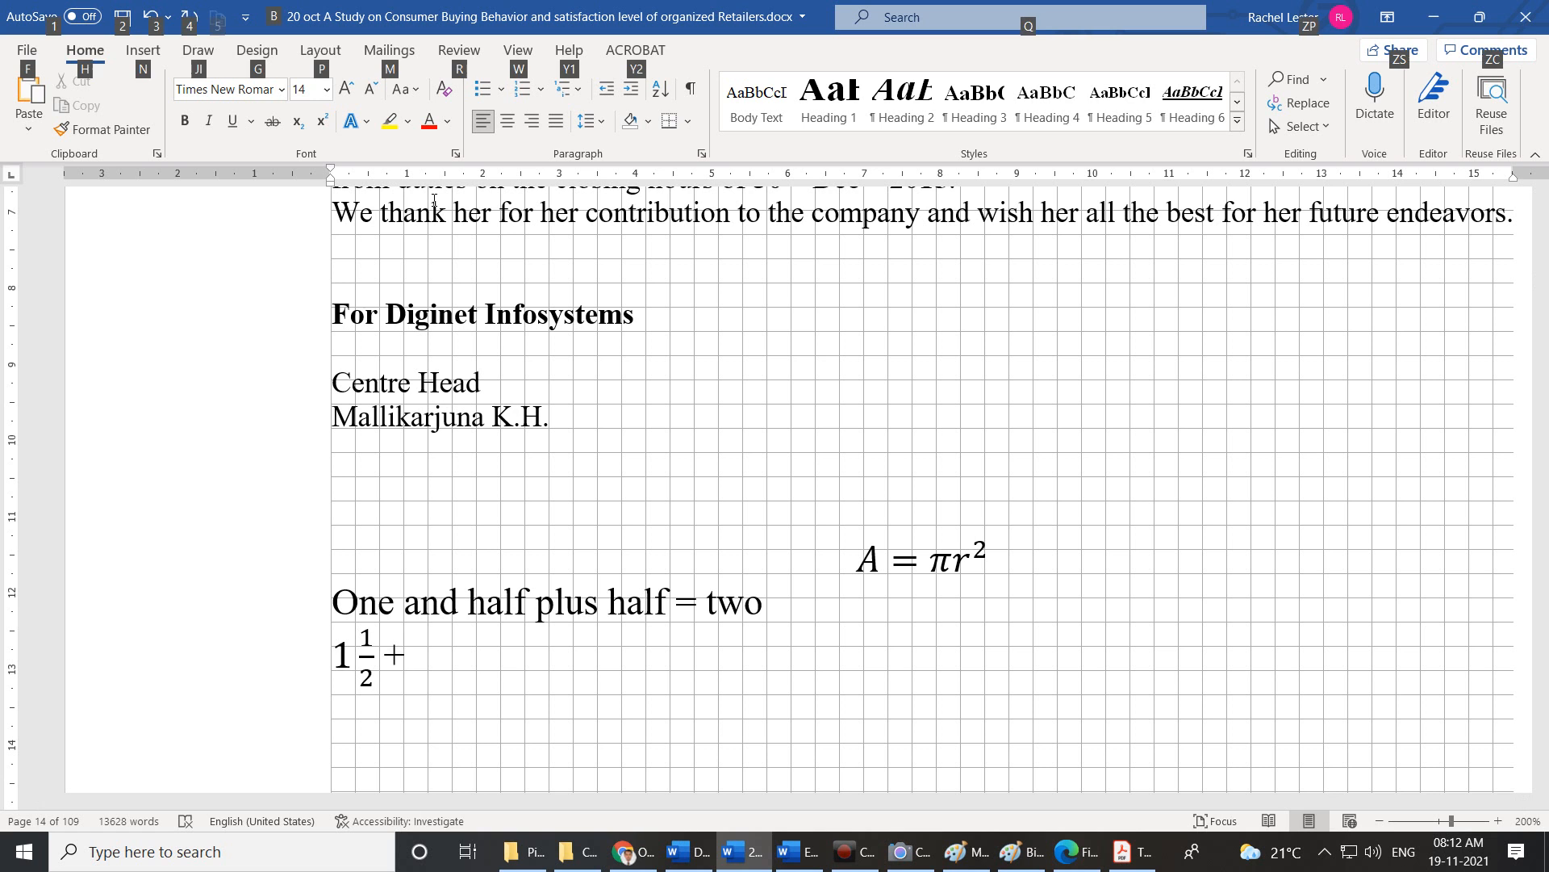
key("alt+equal")
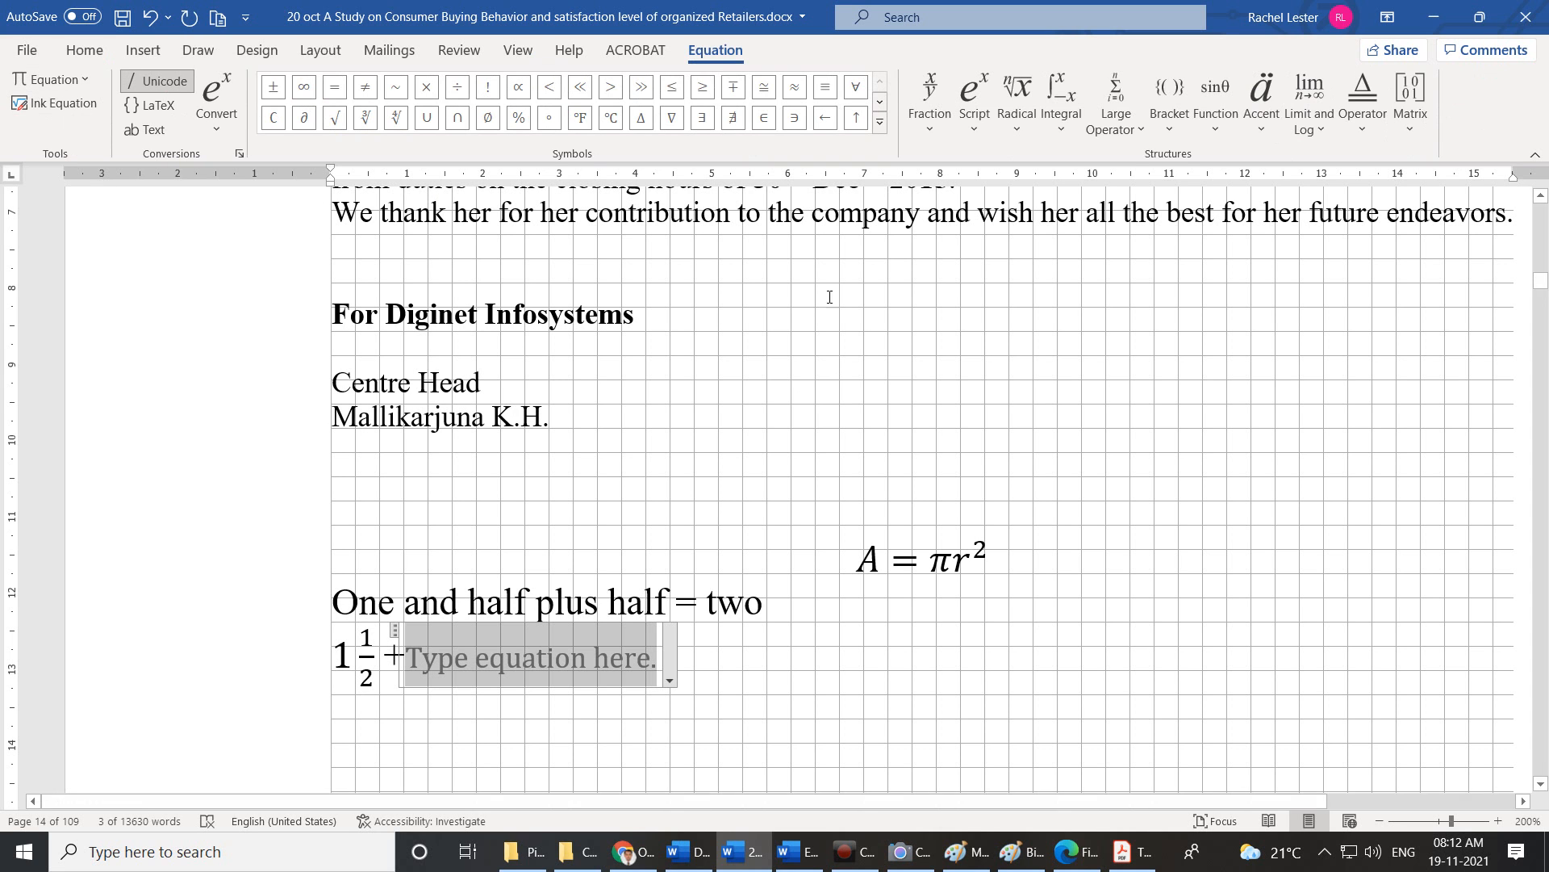
left_click(934, 115)
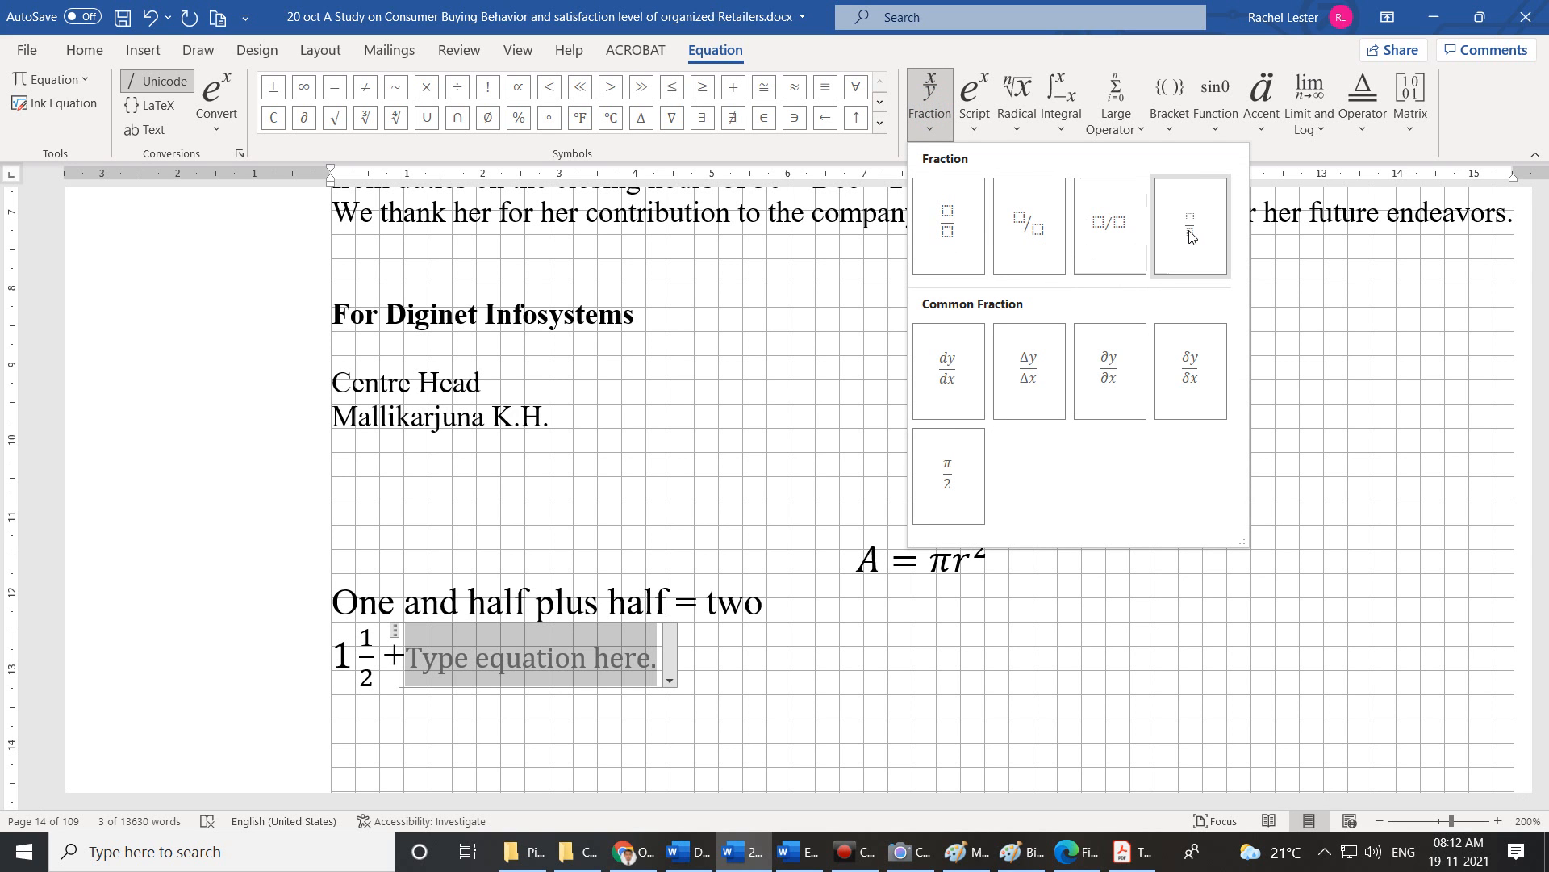
left_click(1036, 236)
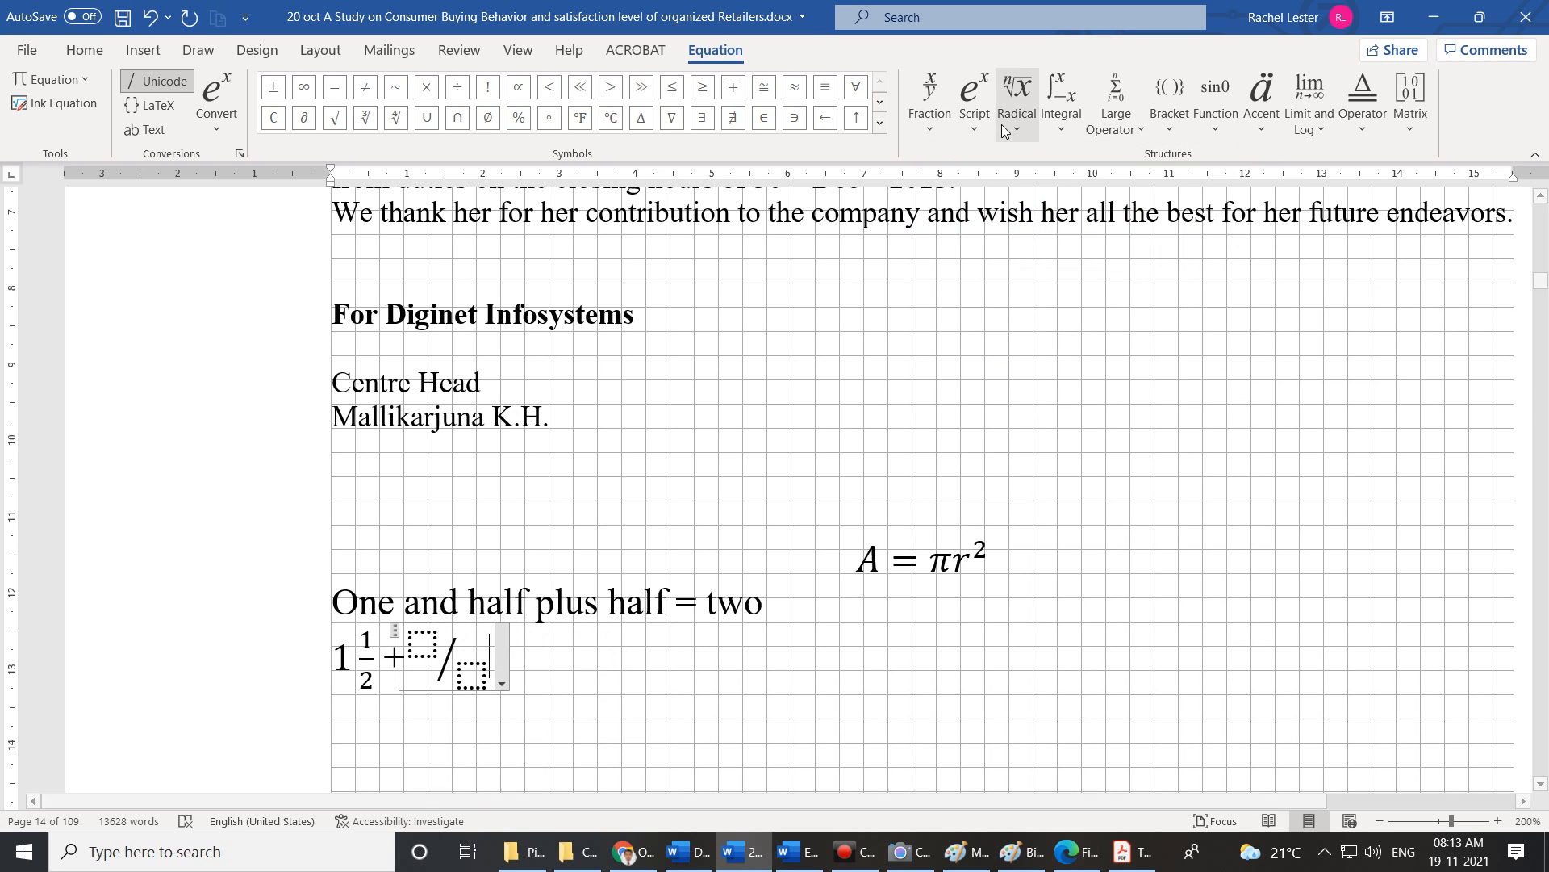
left_click(415, 645)
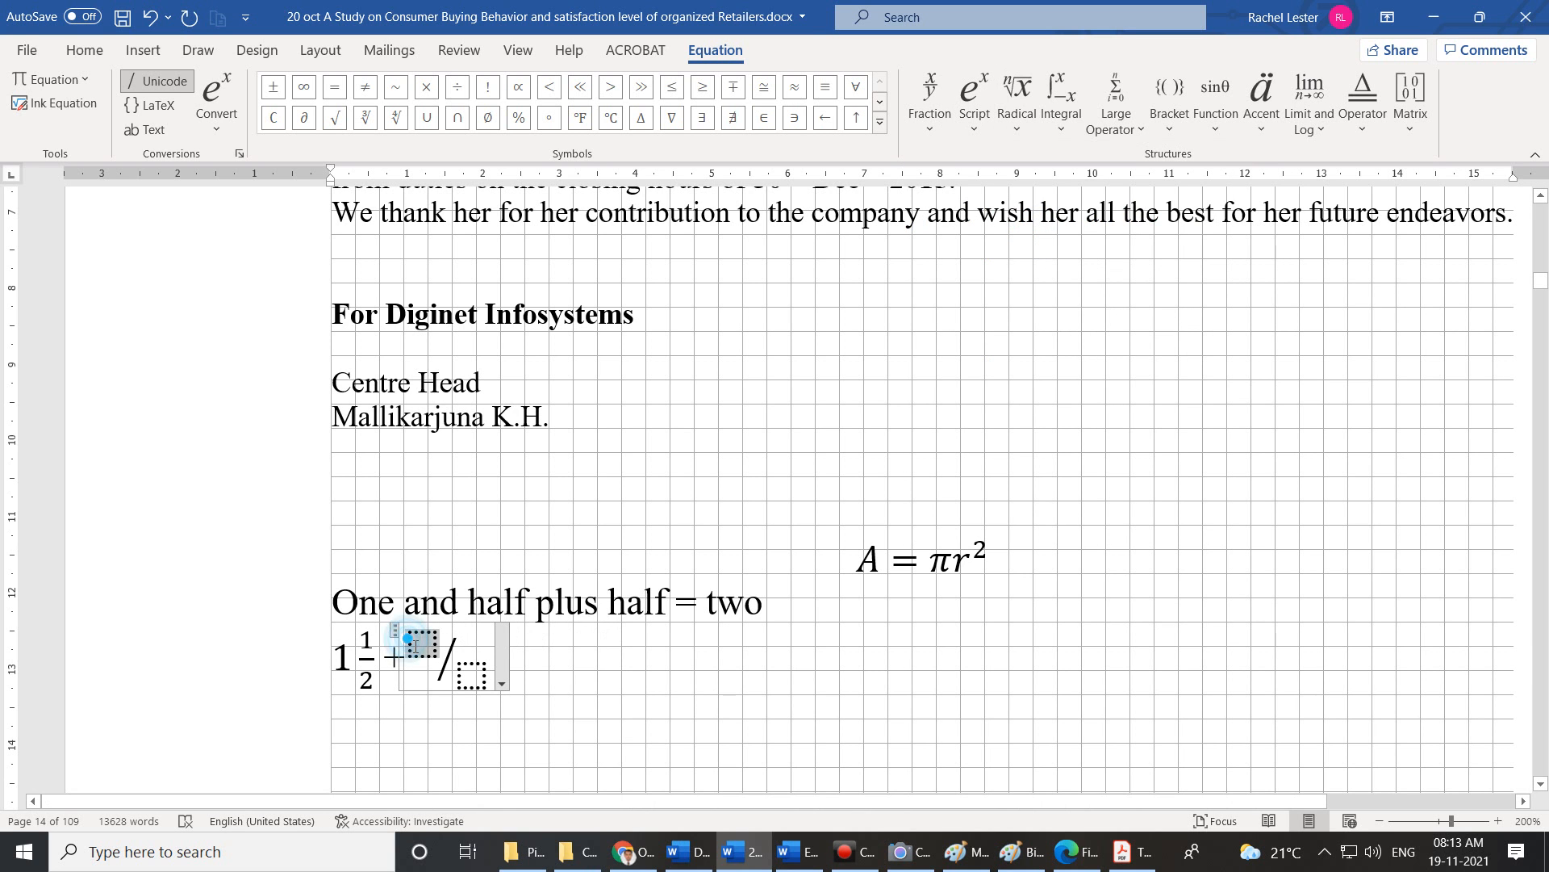
type("1")
left_click(456, 680)
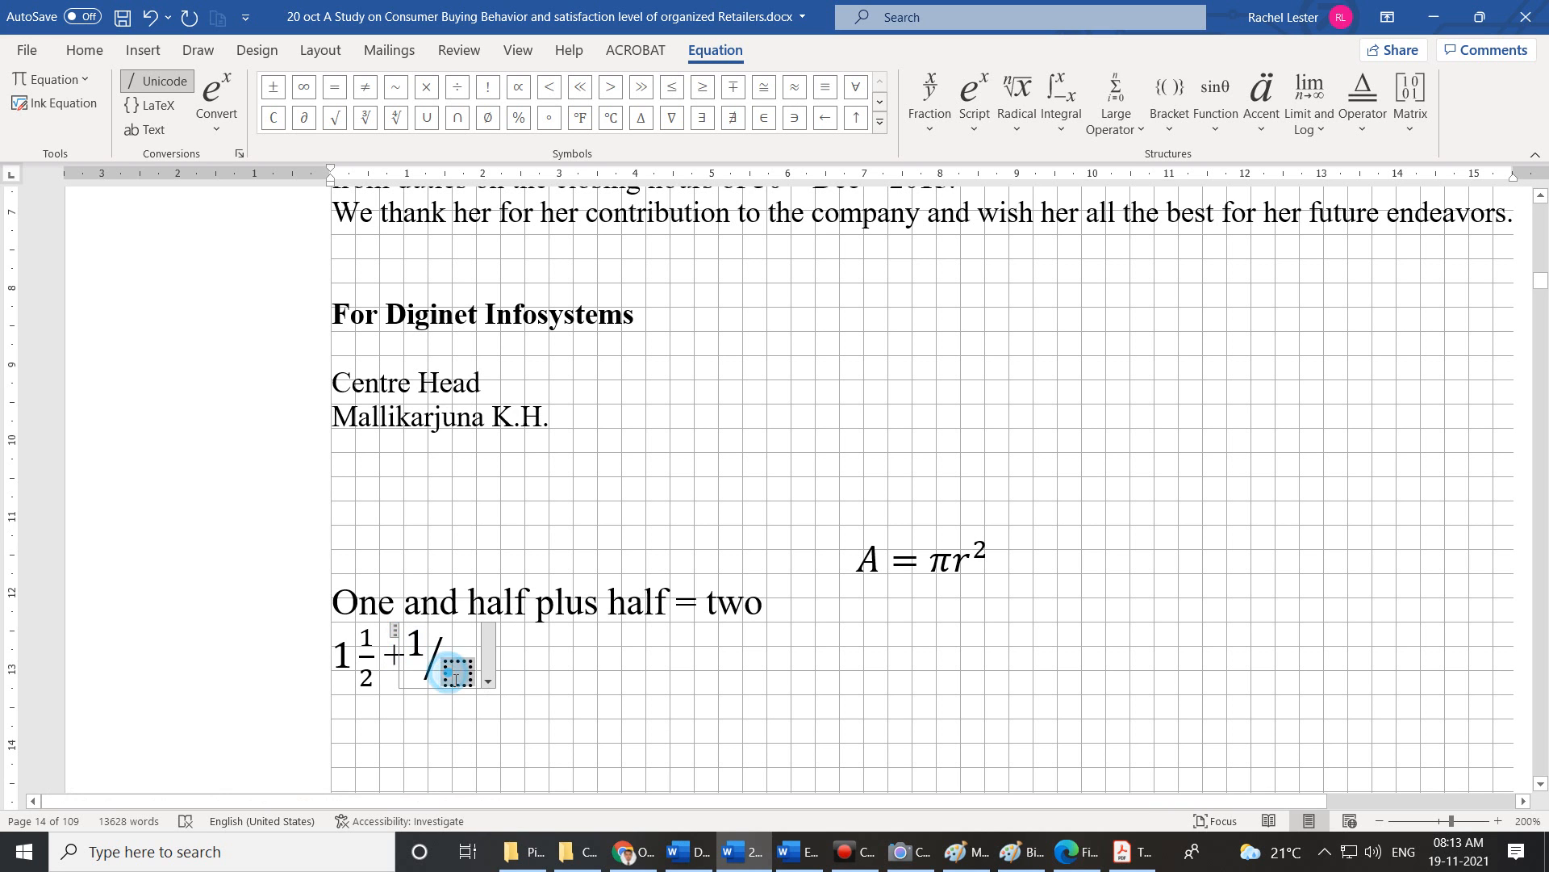
type("2")
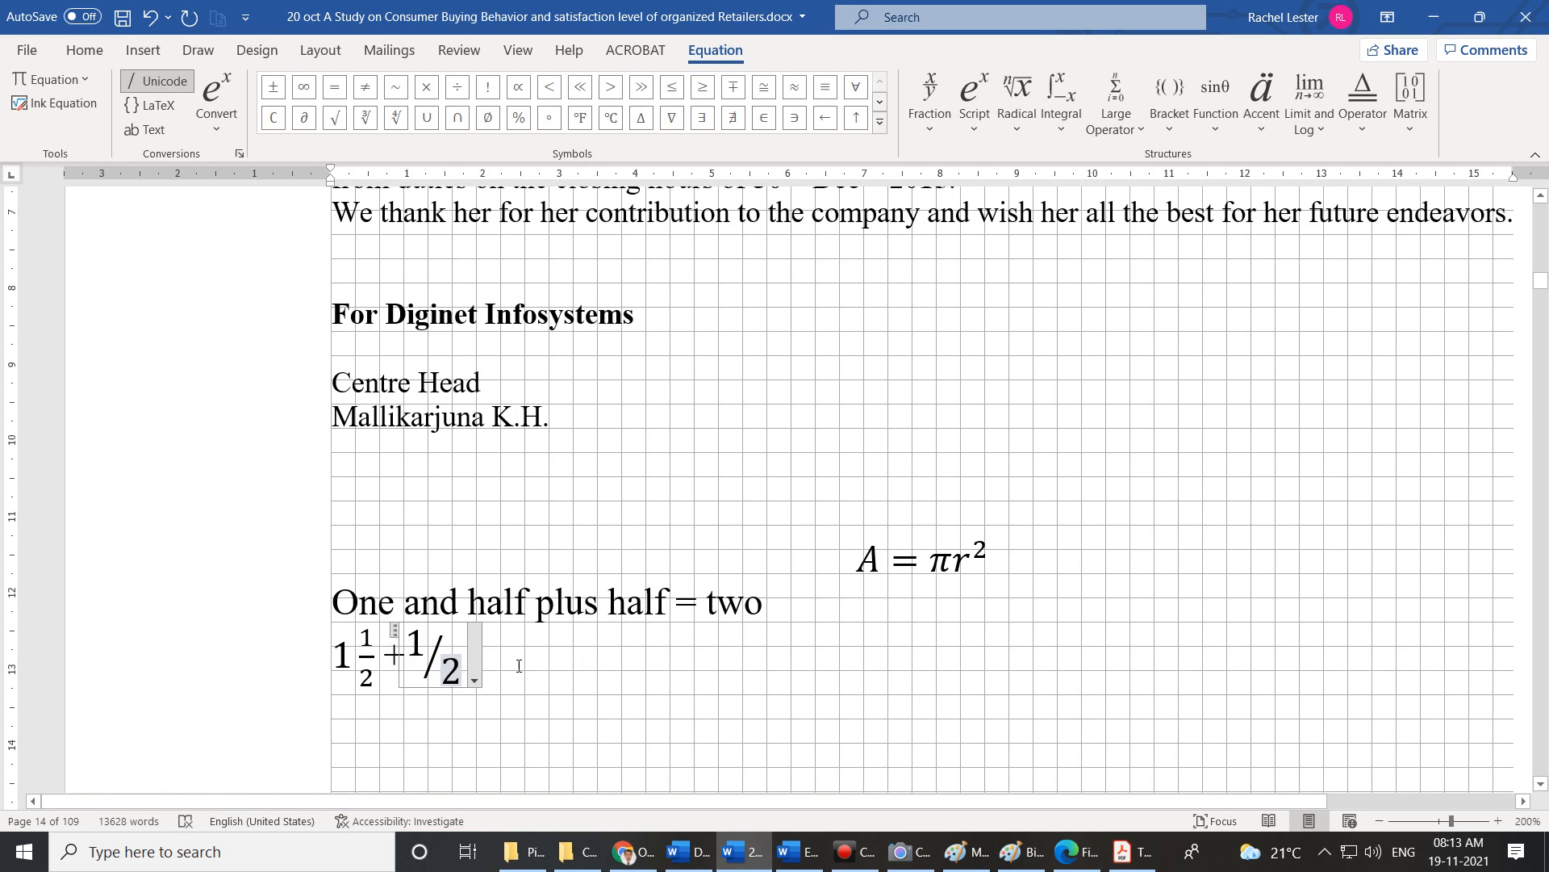
left_click(519, 666)
type("=")
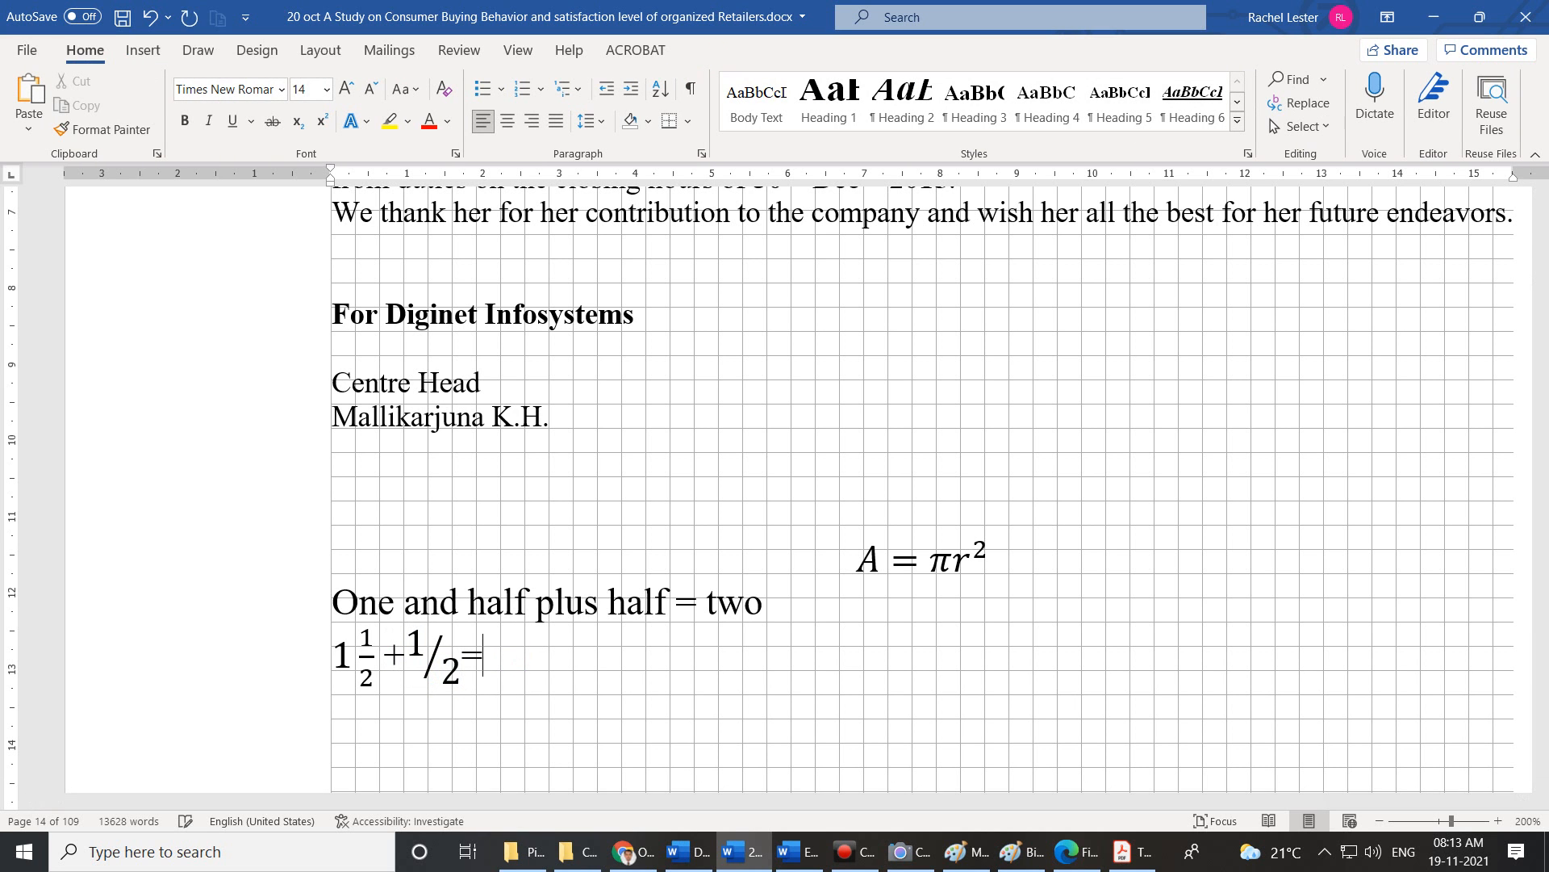
type("2")
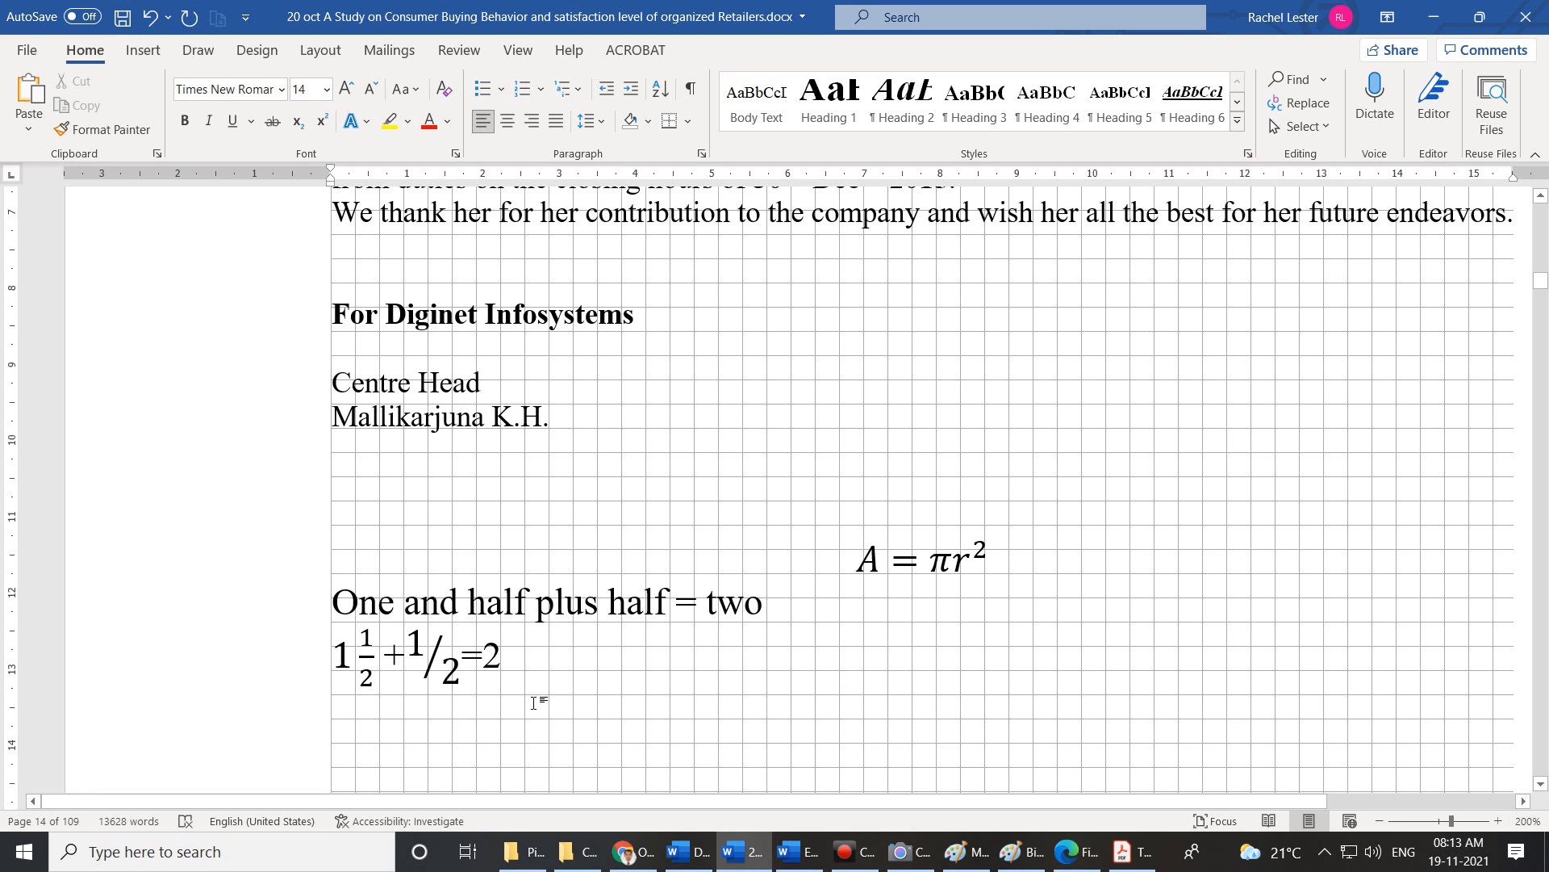
left_click(375, 657)
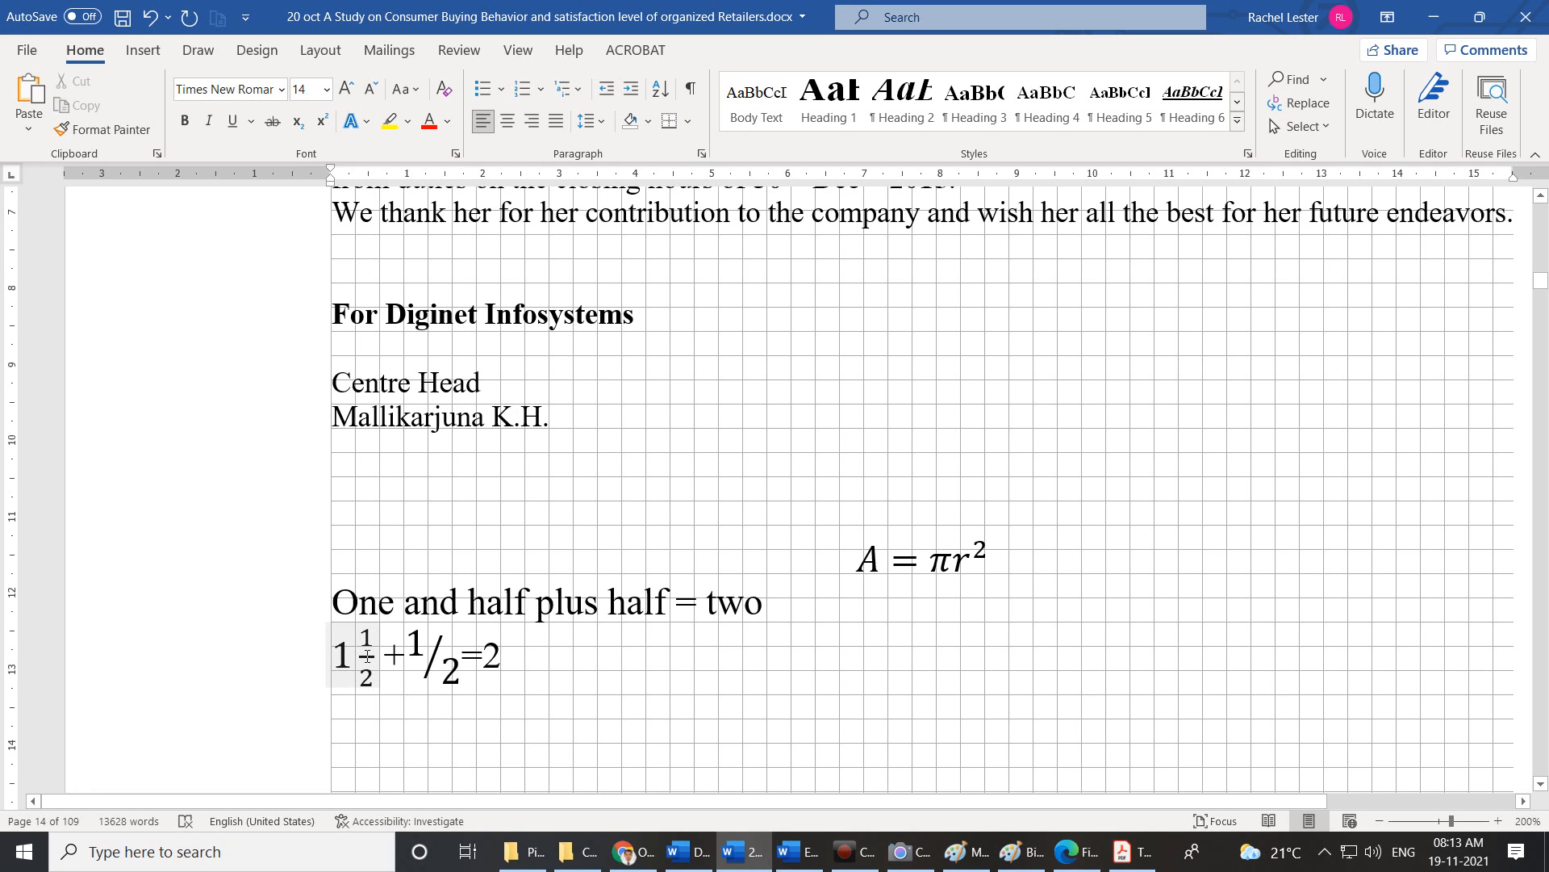
left_click(329, 656)
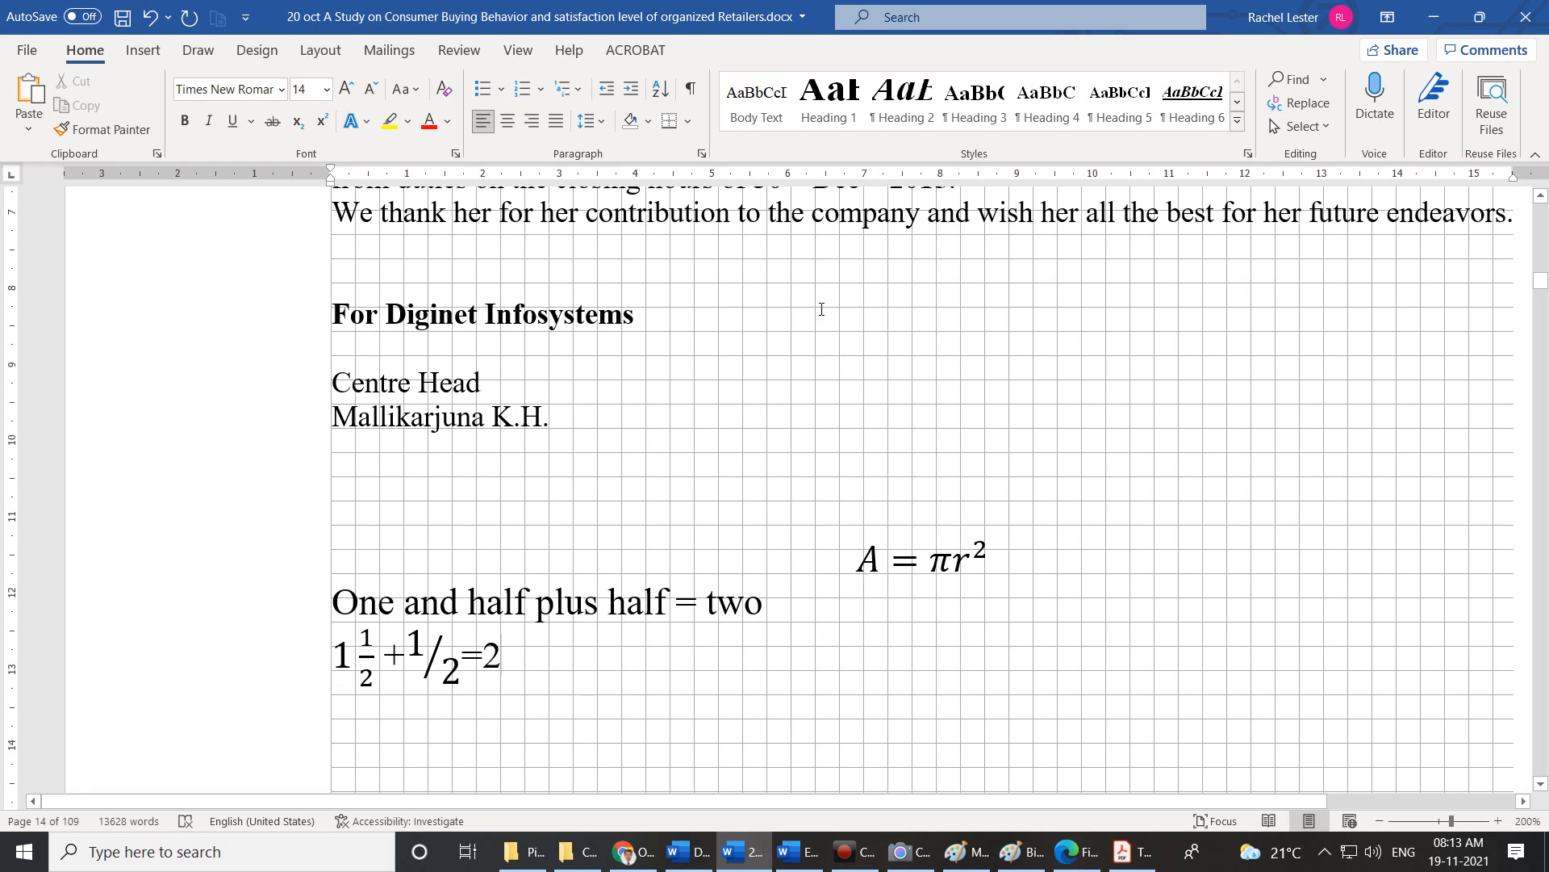
Add a new line and insert the Binomial Theorem equation (x + a)ⁿ from the Built-In gallery.
left_click(155, 53)
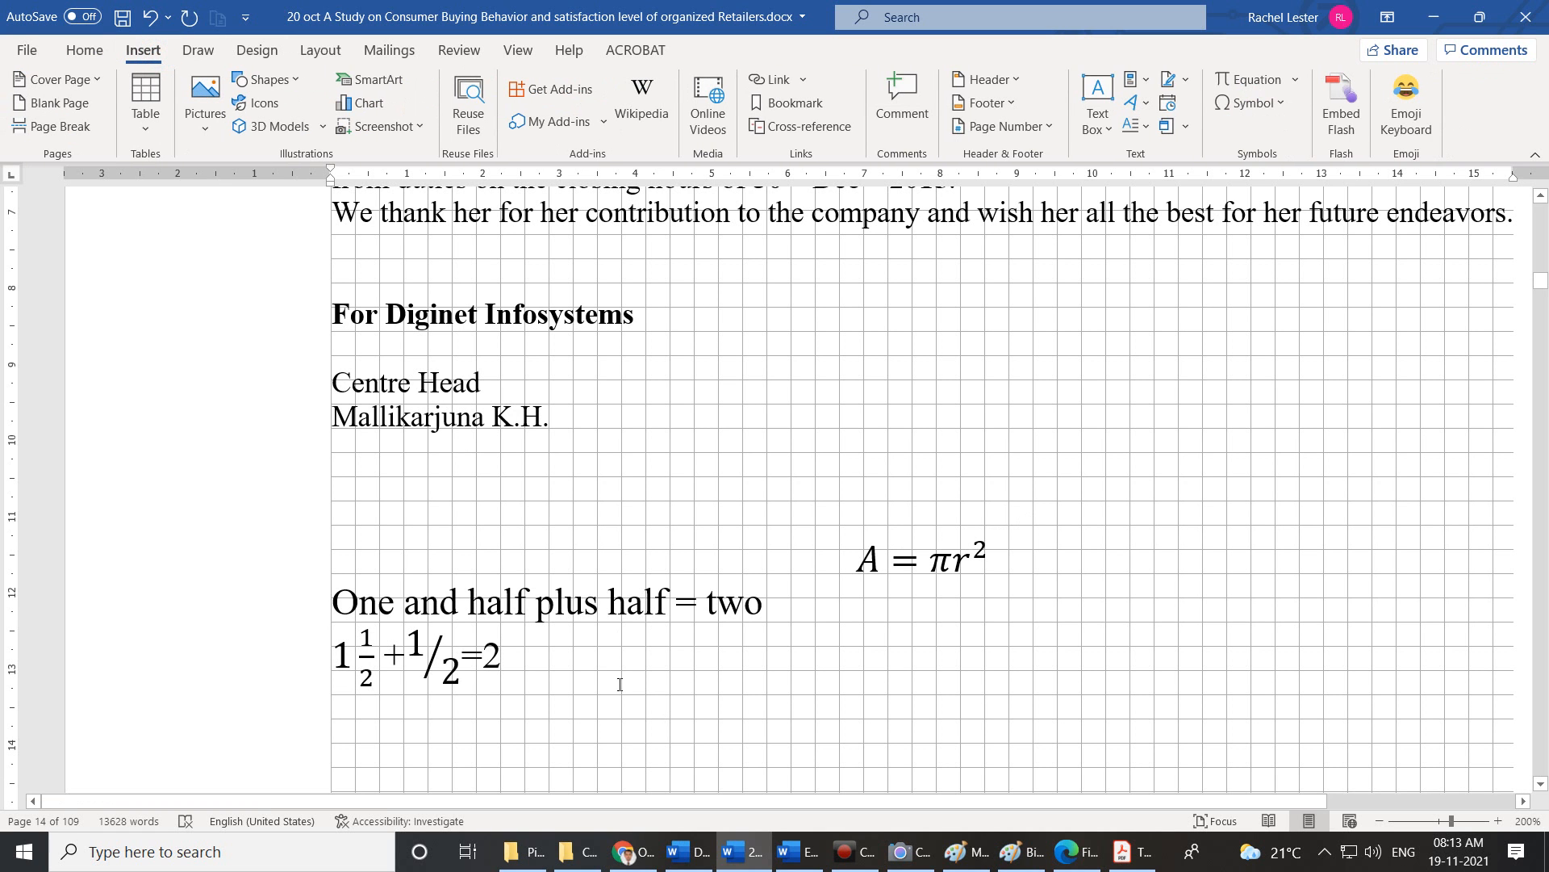
key("Return")
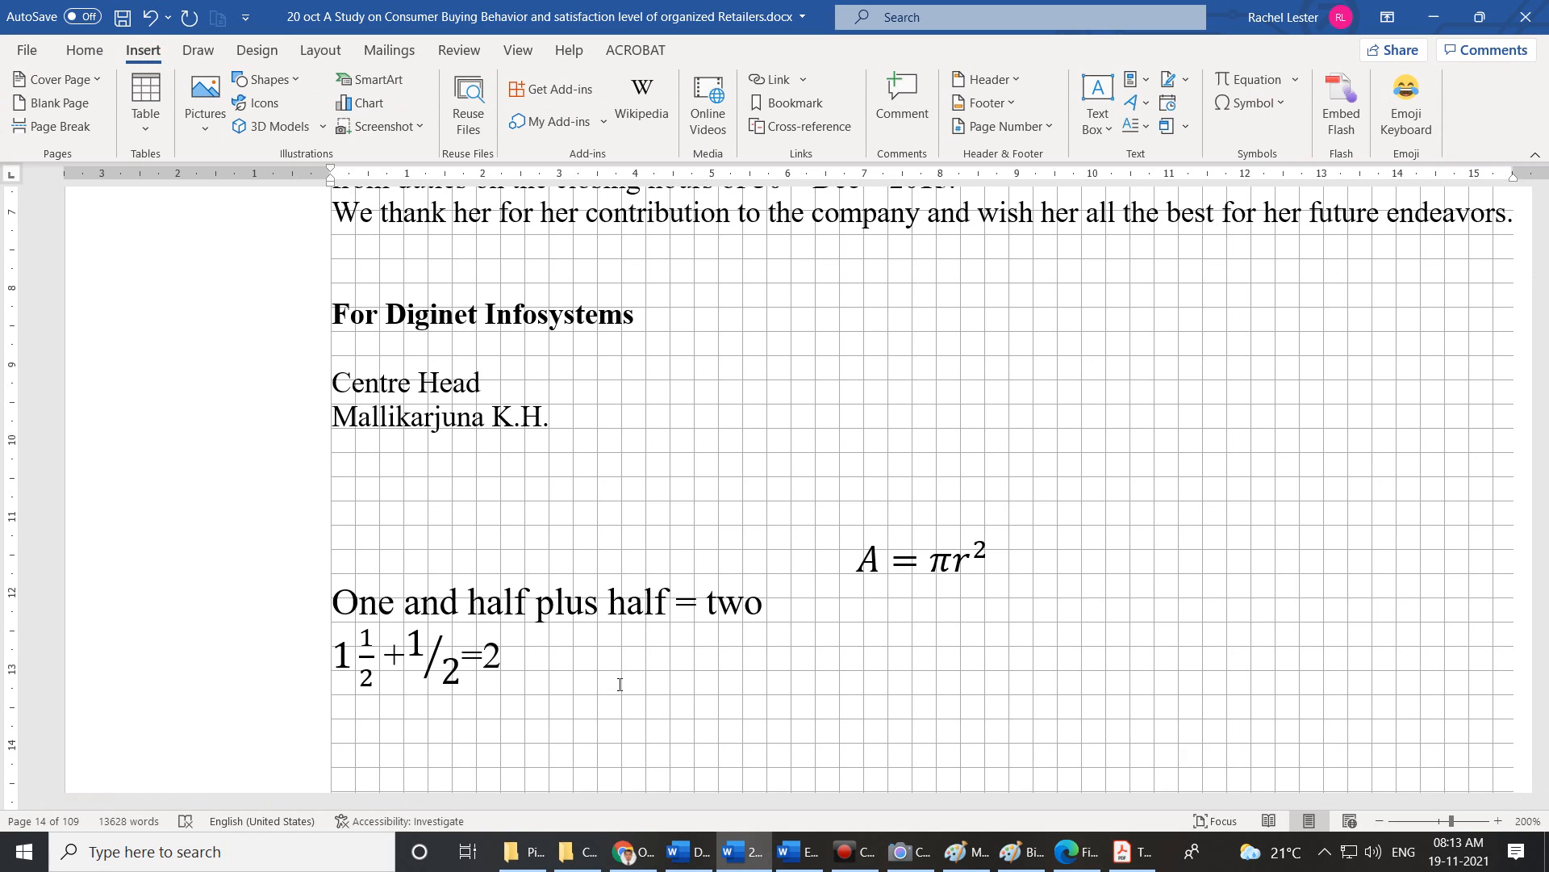
left_click(1292, 79)
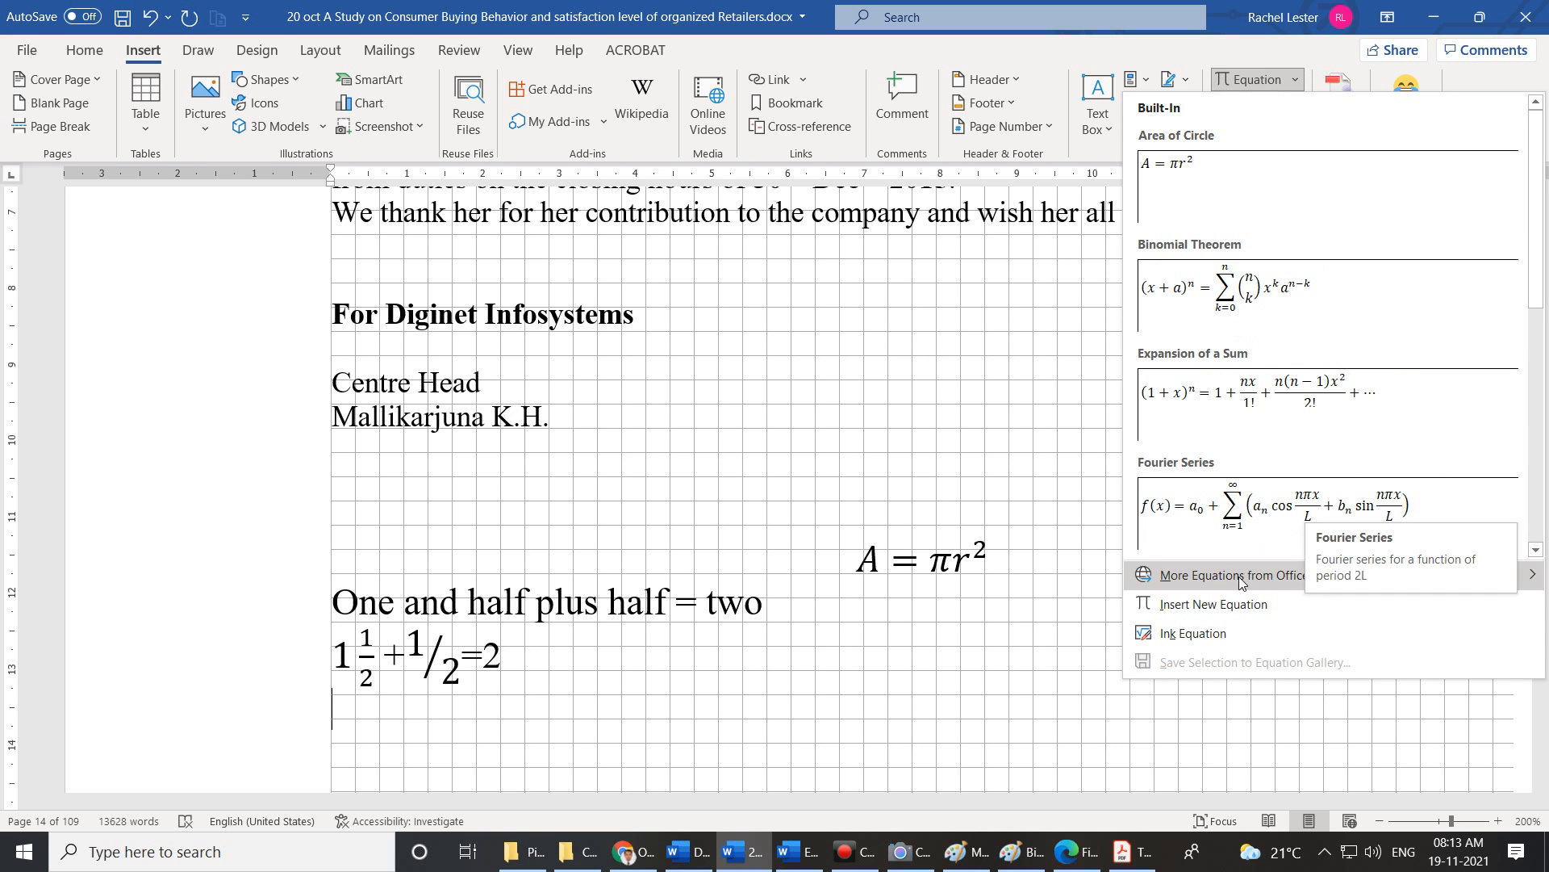
mouse_move(1336, 577)
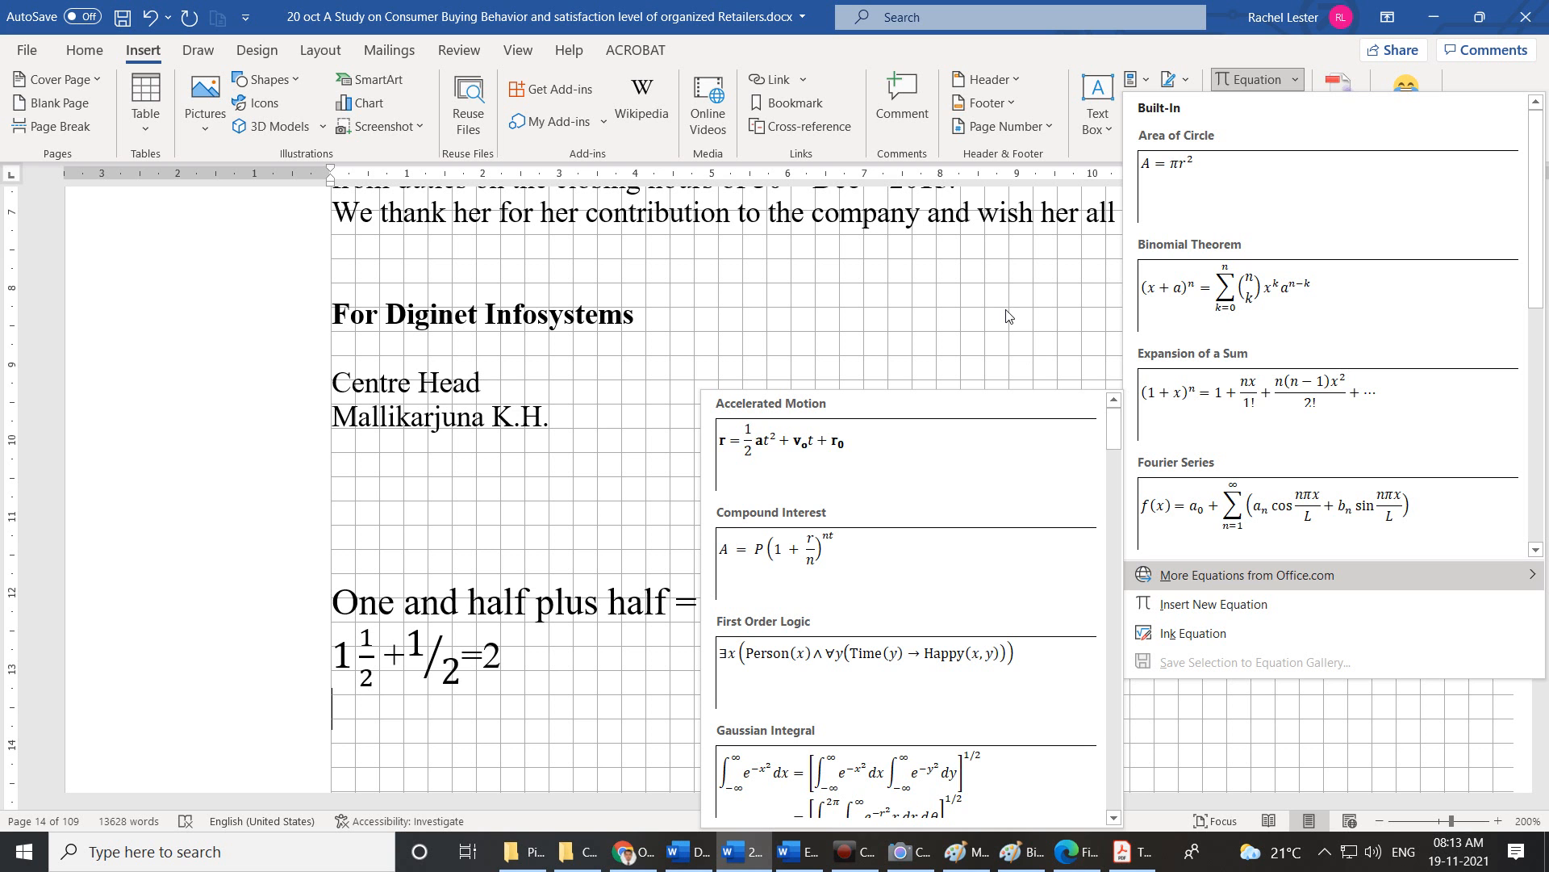
left_click(1239, 304)
scroll(839, 638, "down", 2)
scroll(839, 638, "down", 2)
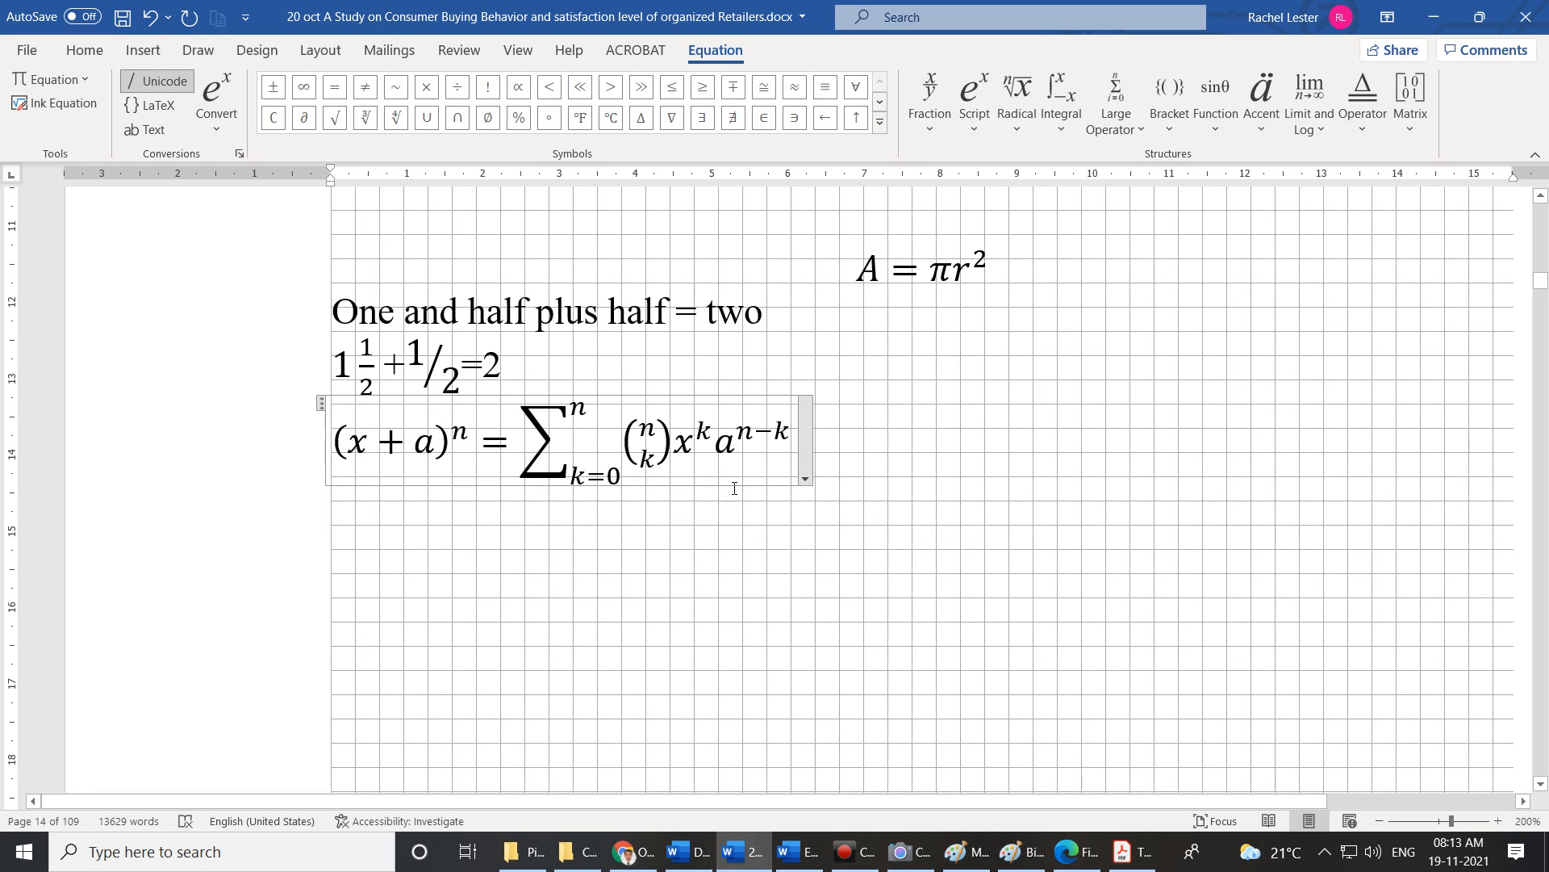
Snip the area holding the equations to the clipboard, then show Insert > Symbol's common symbols.
left_click(949, 473)
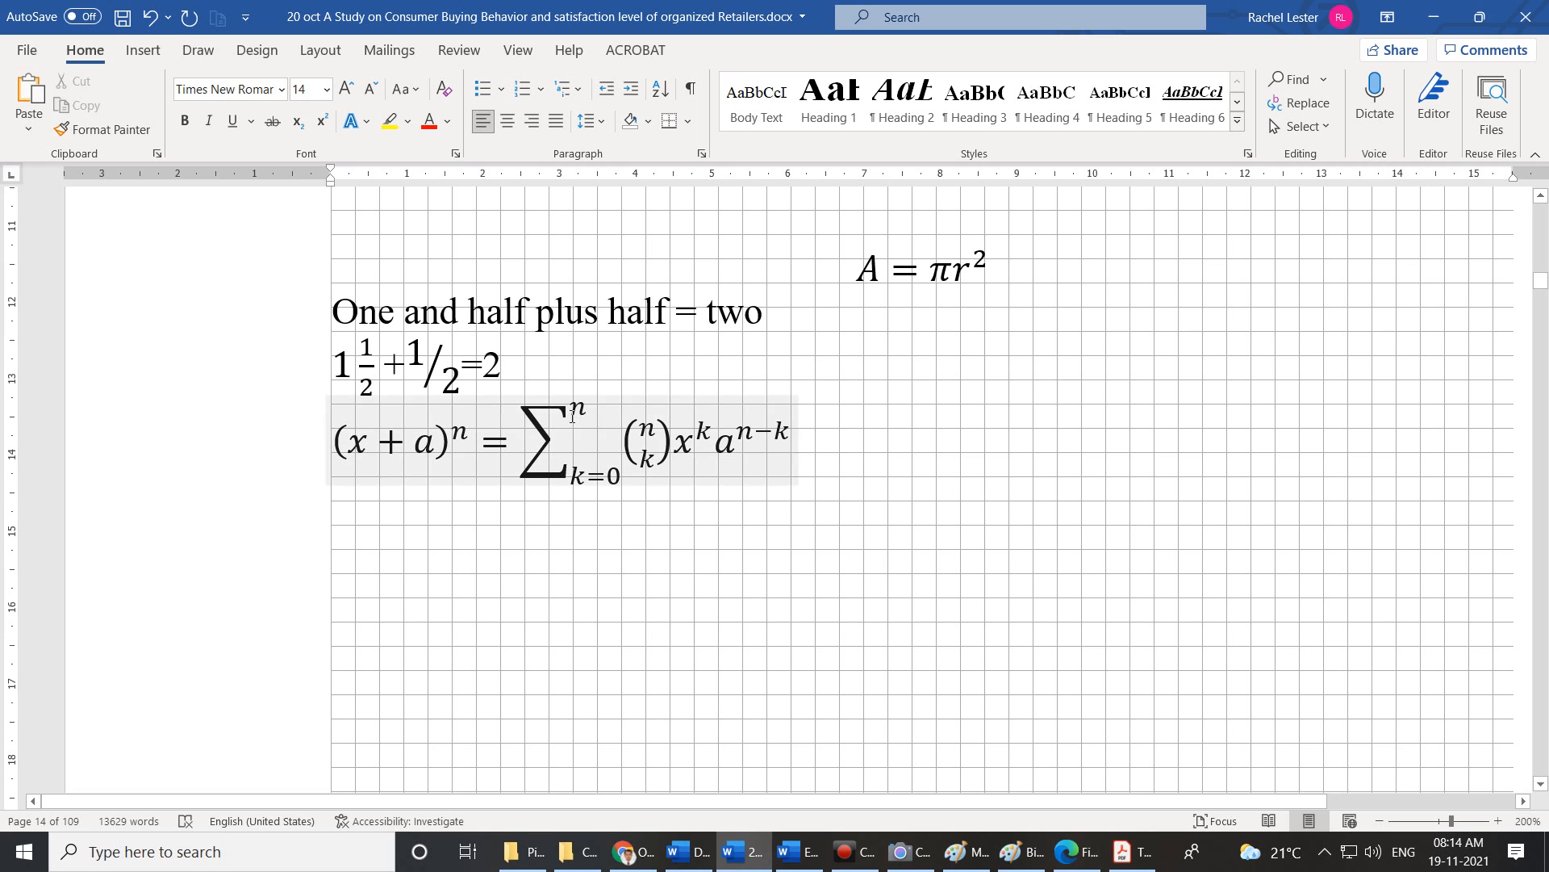
key("super+shift+s")
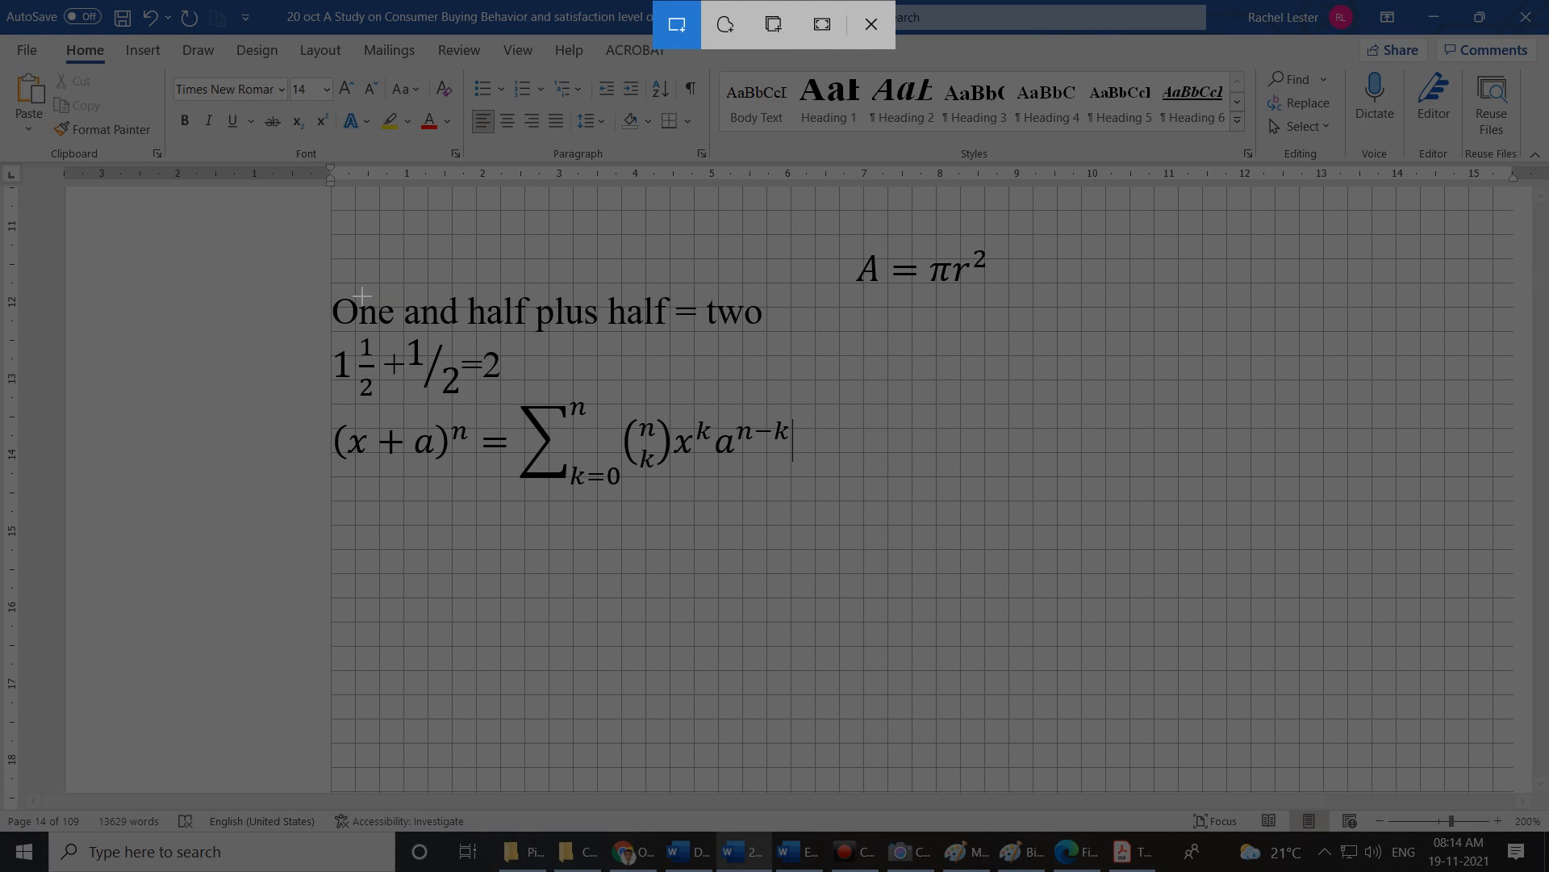
left_click_drag(334, 213, 1072, 557)
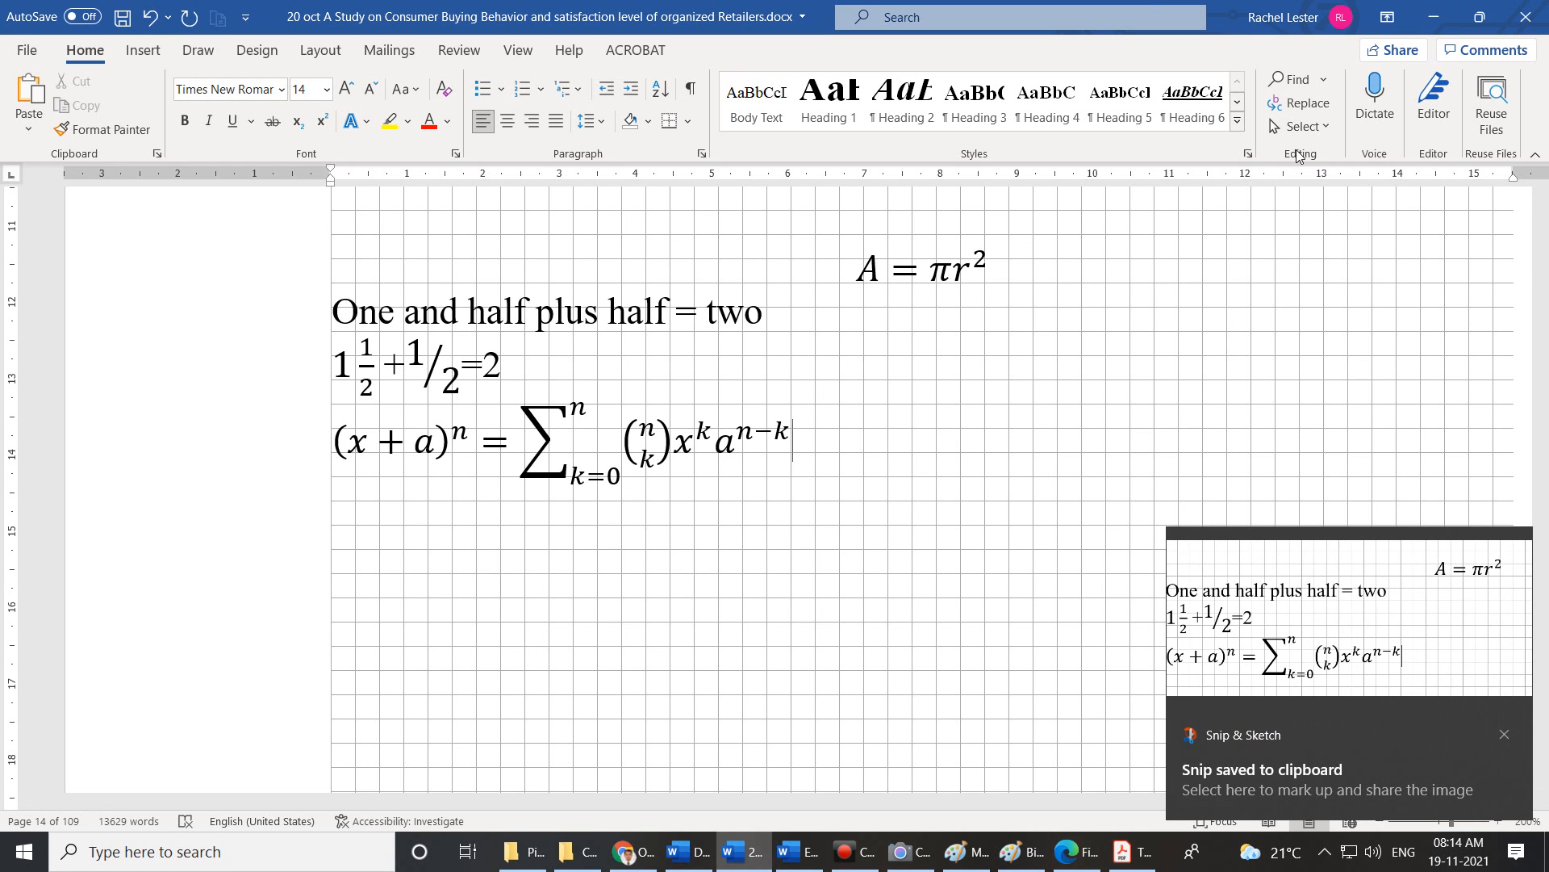
left_click(142, 50)
left_click(1274, 104)
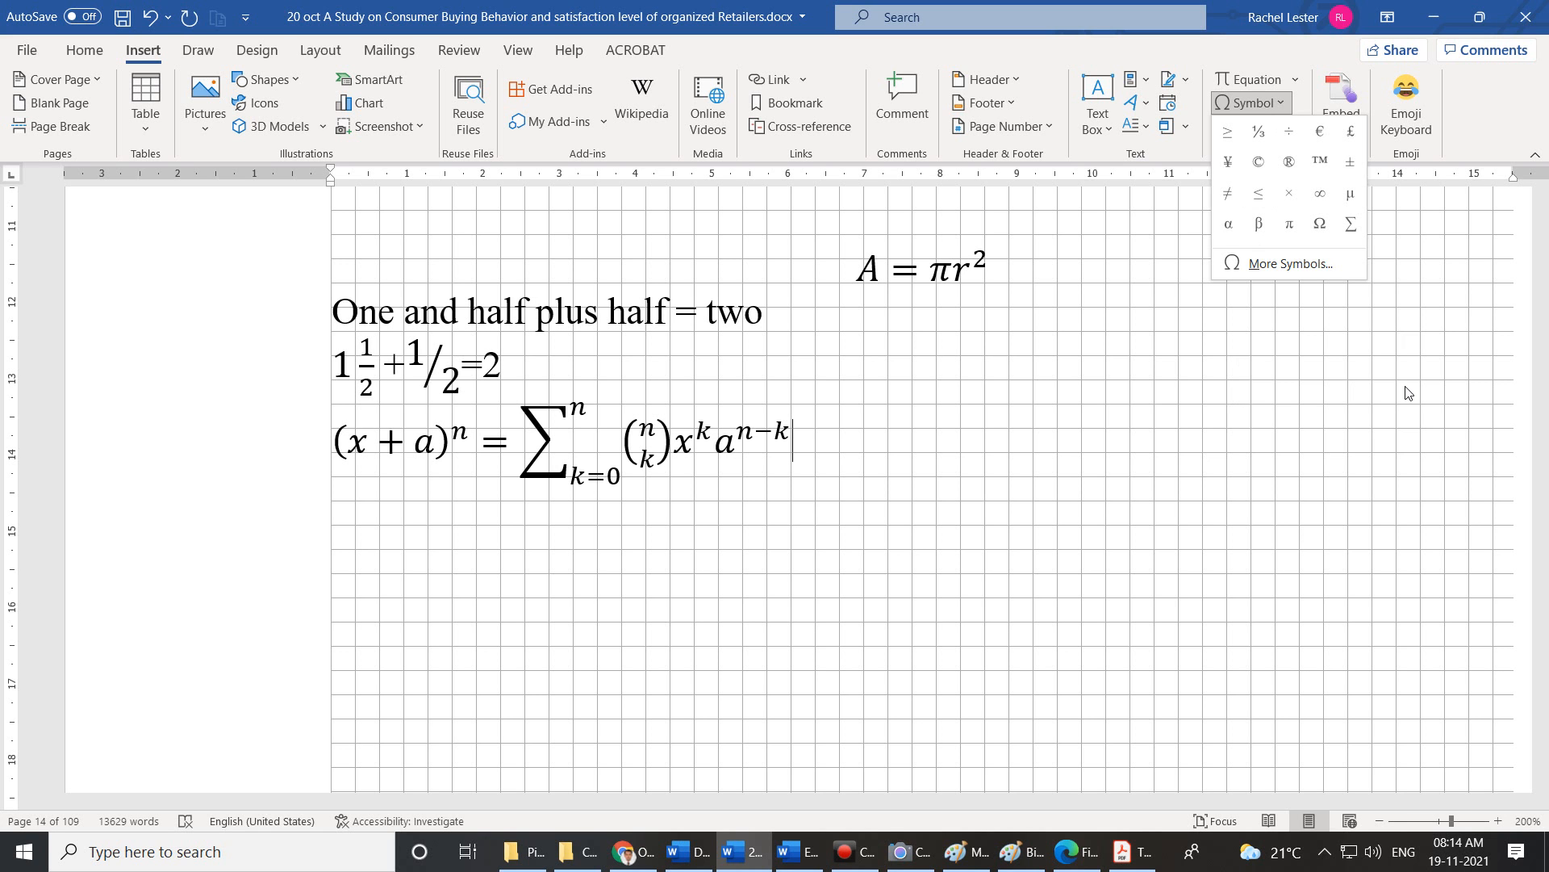
Start a new line reading 'A≥B then', inserting ≥ from the common symbols list.
left_click(1230, 134)
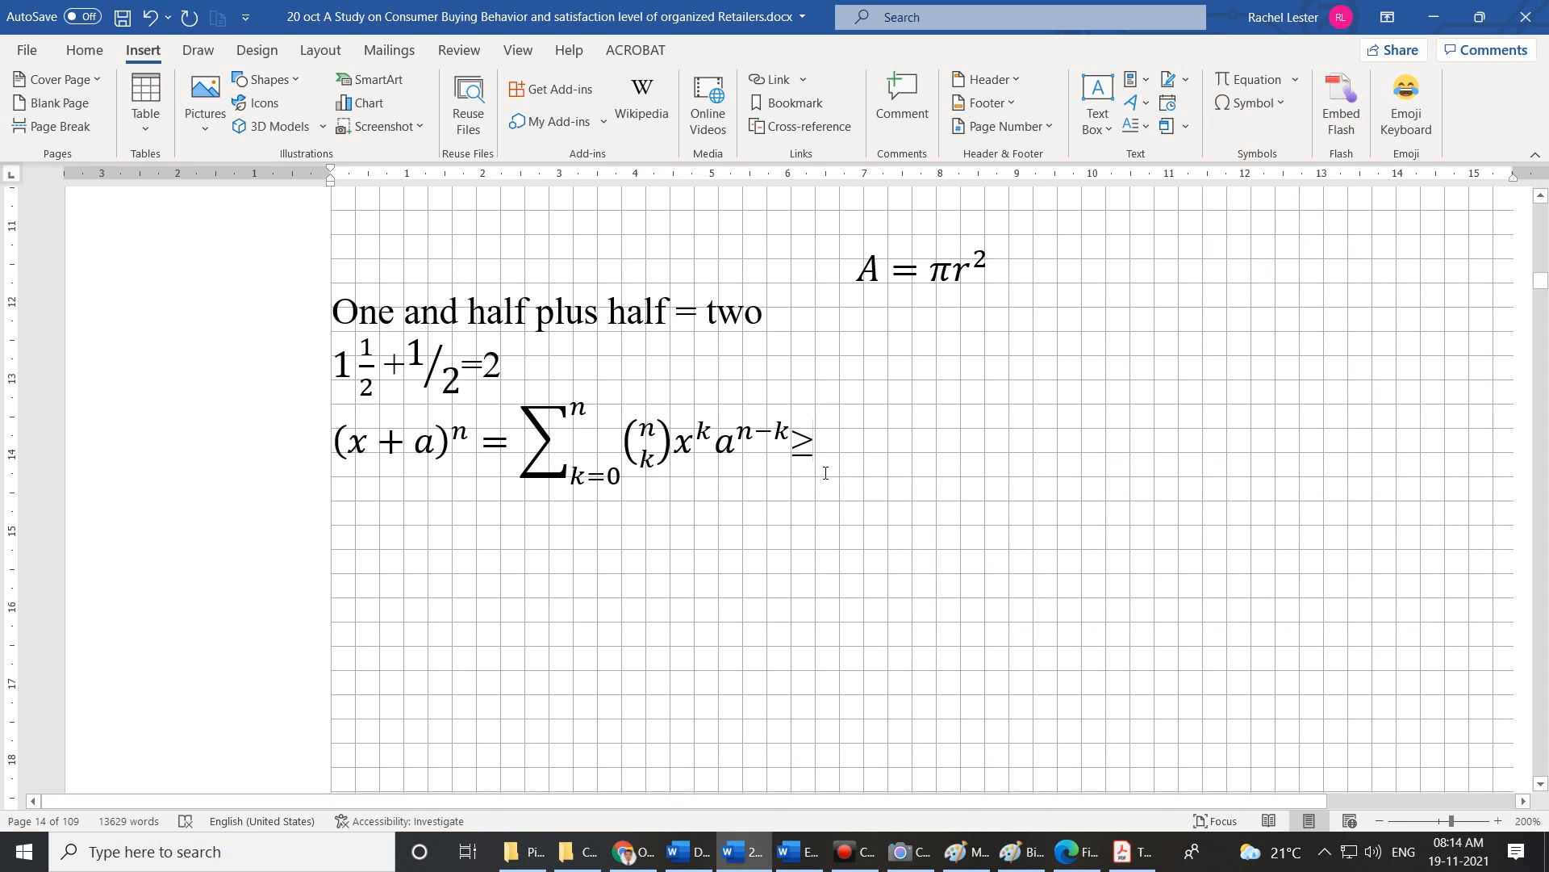
key("Return")
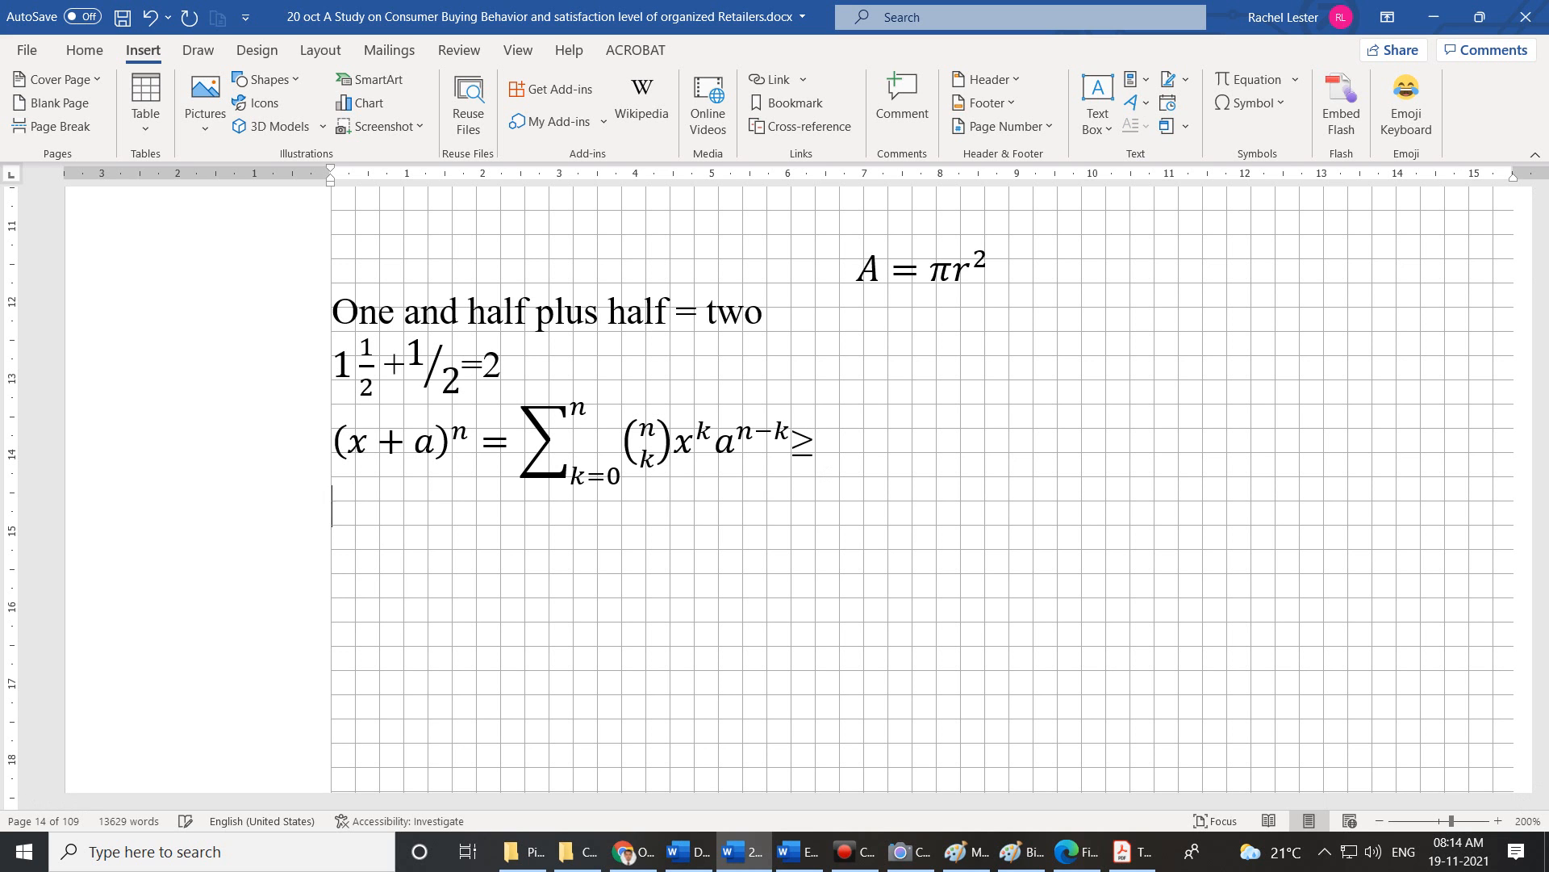
type("A")
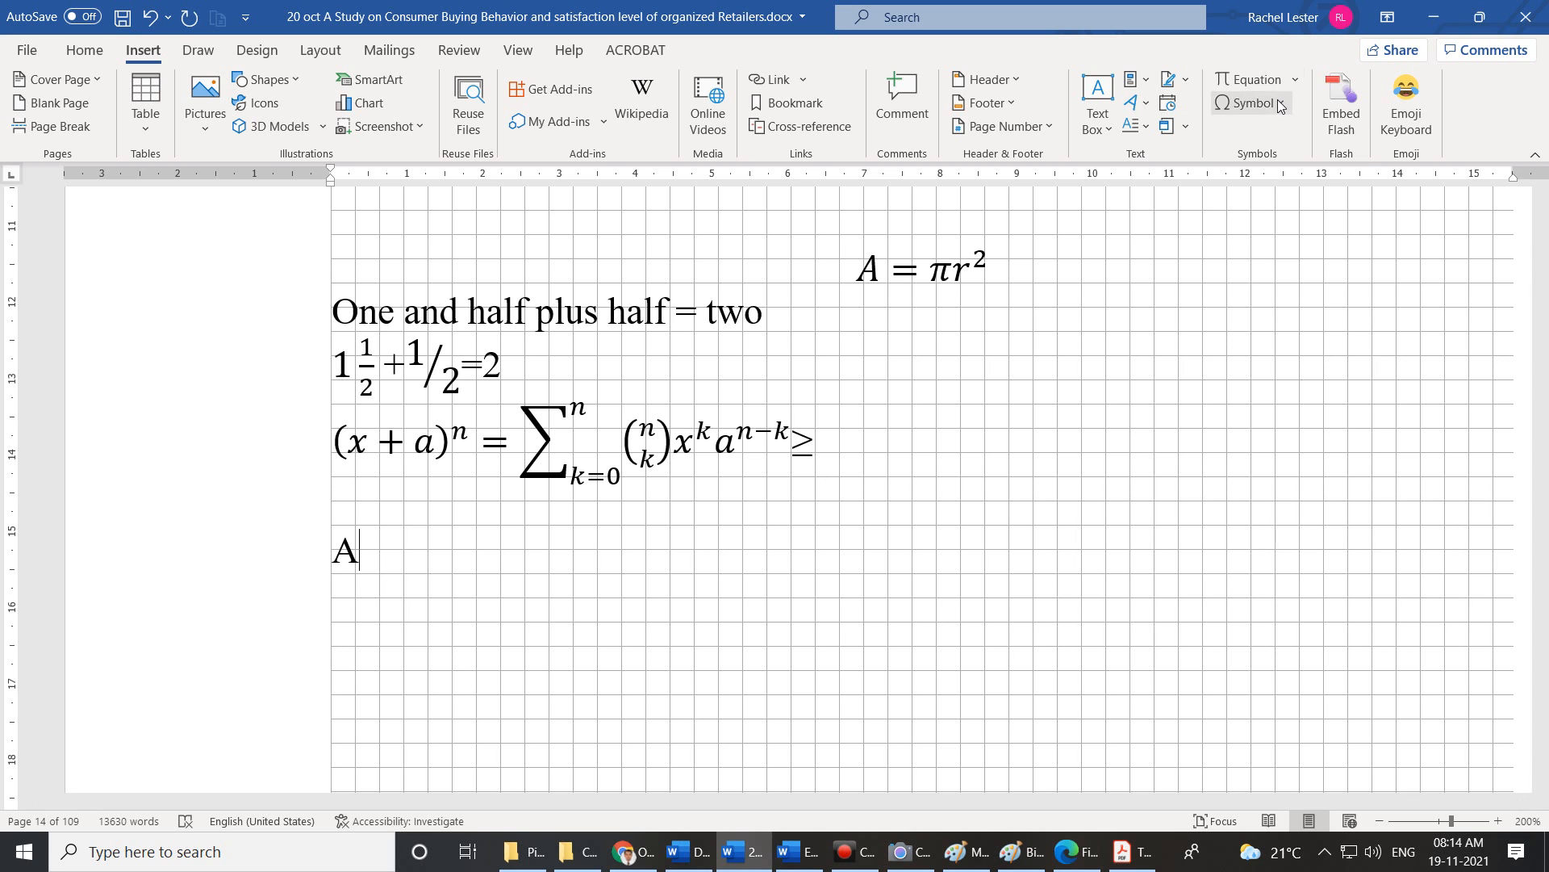
left_click(1279, 102)
left_click(1228, 136)
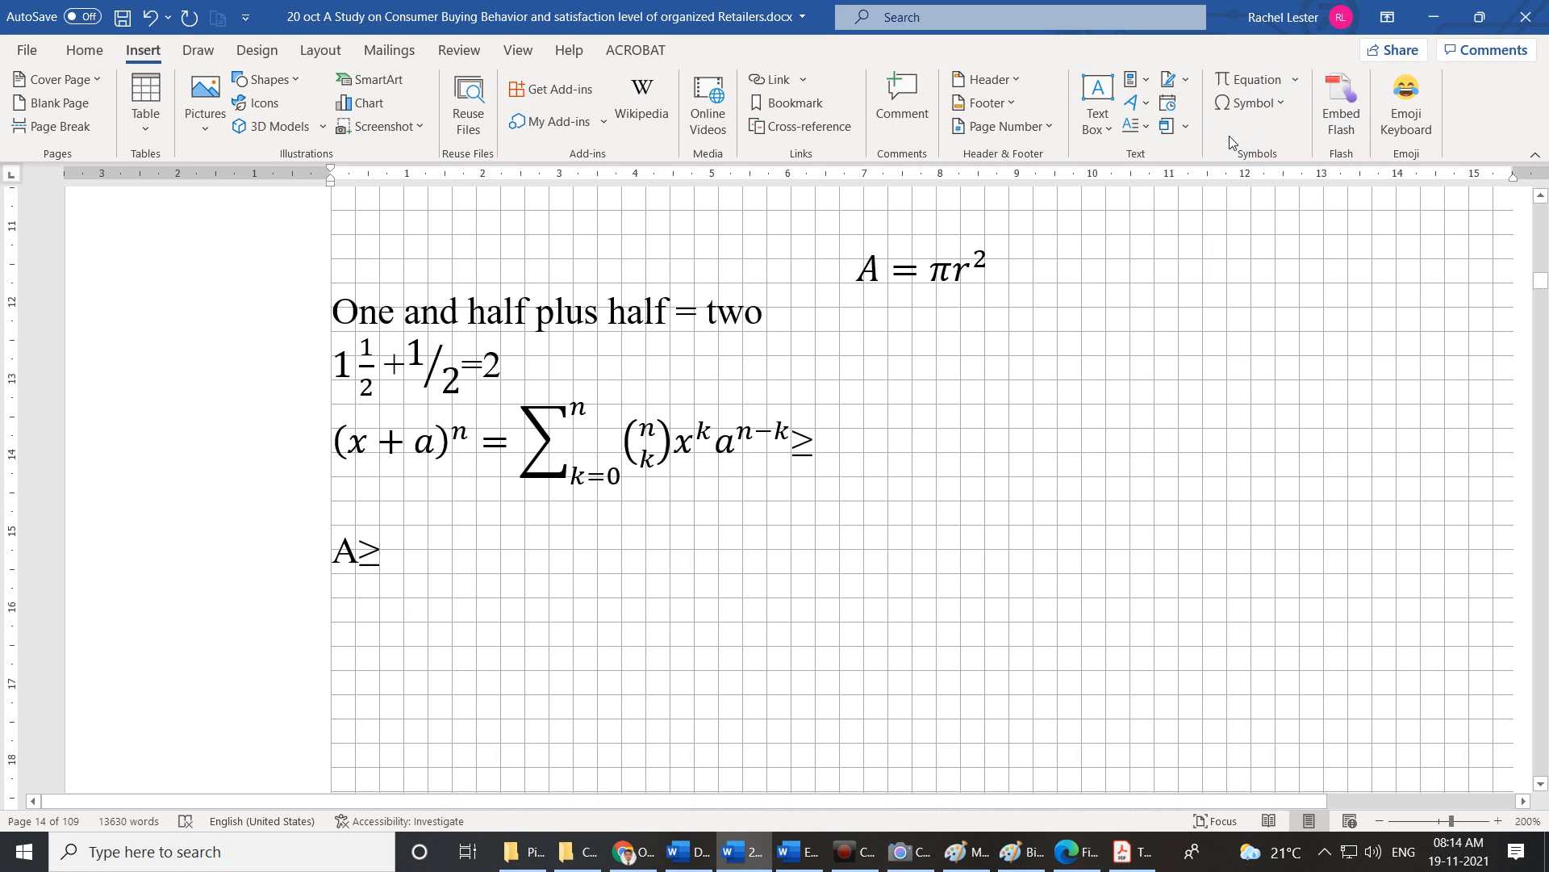
type("b")
key("BackSpace")
type("B then")
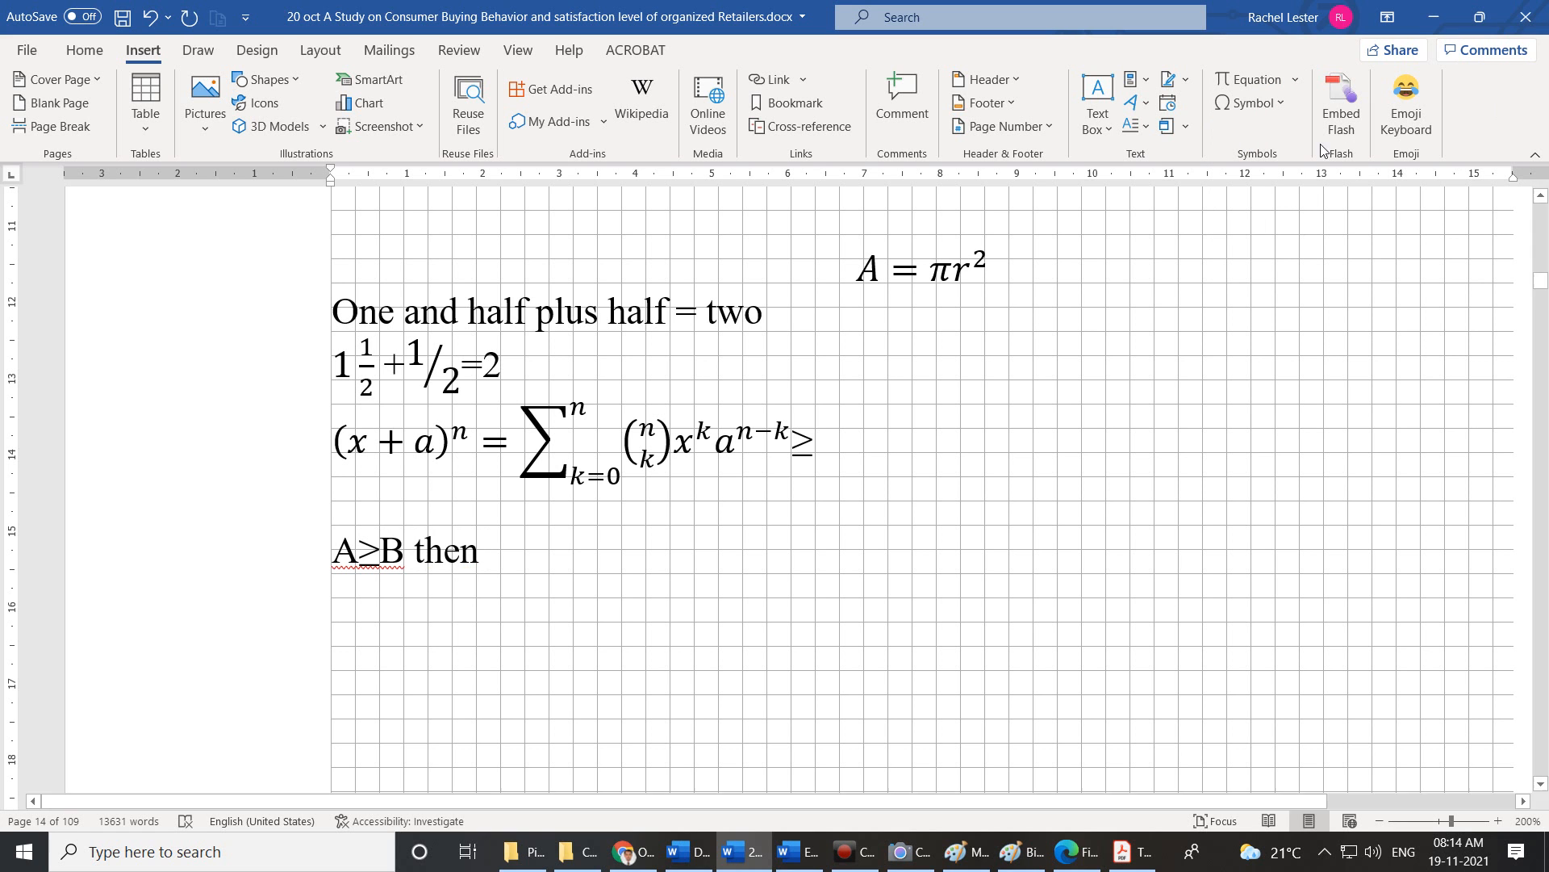
Add 'X≤Y, THEN' using the ≤ symbol from the Symbol gallery.
left_click(1287, 108)
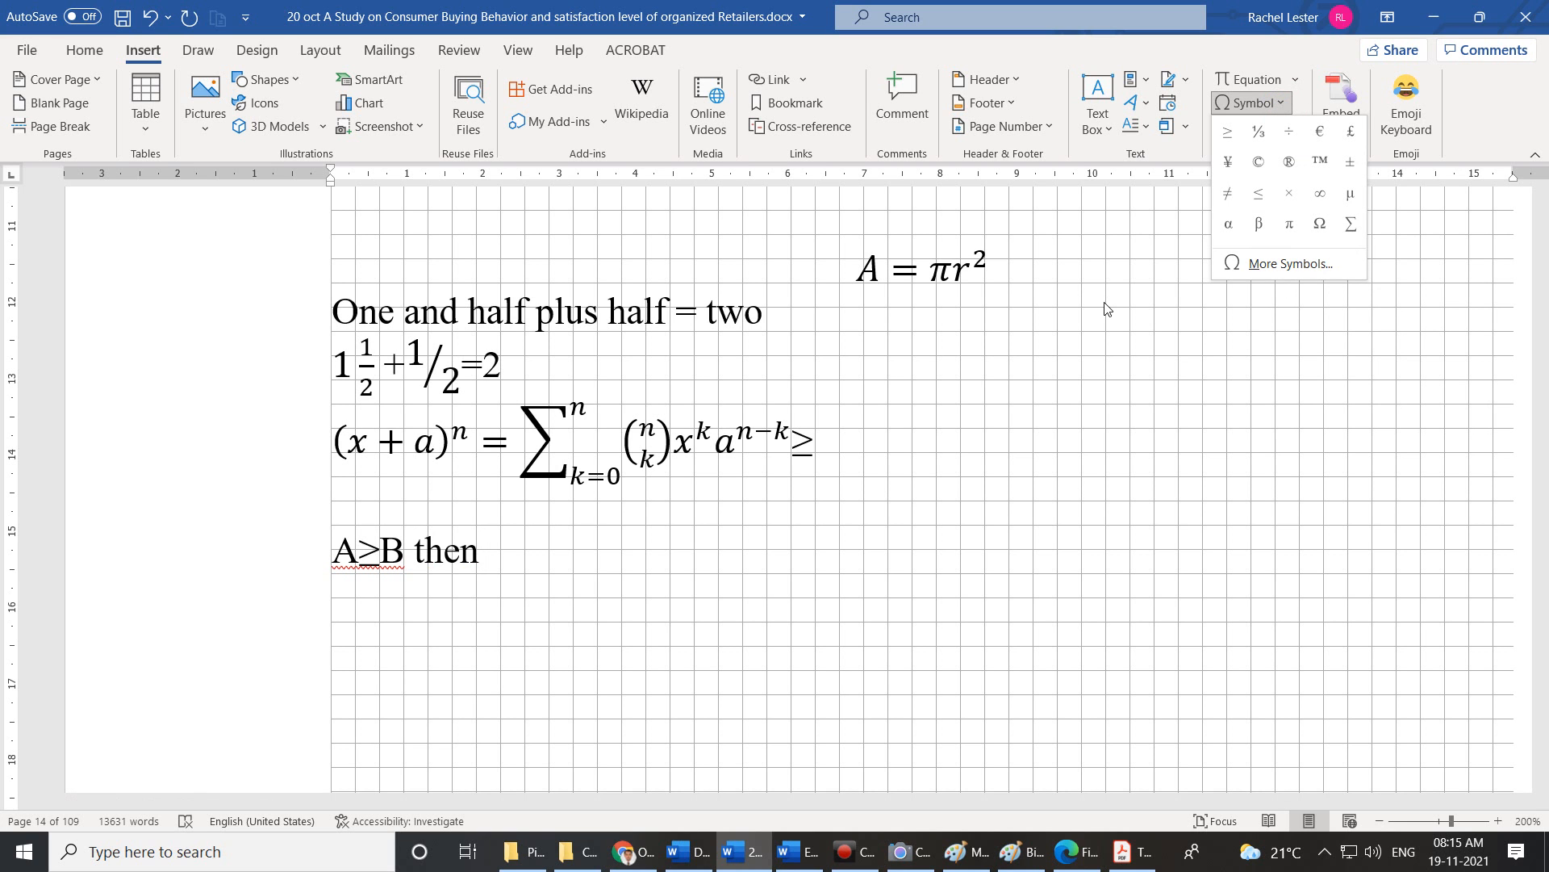
left_click(1259, 195)
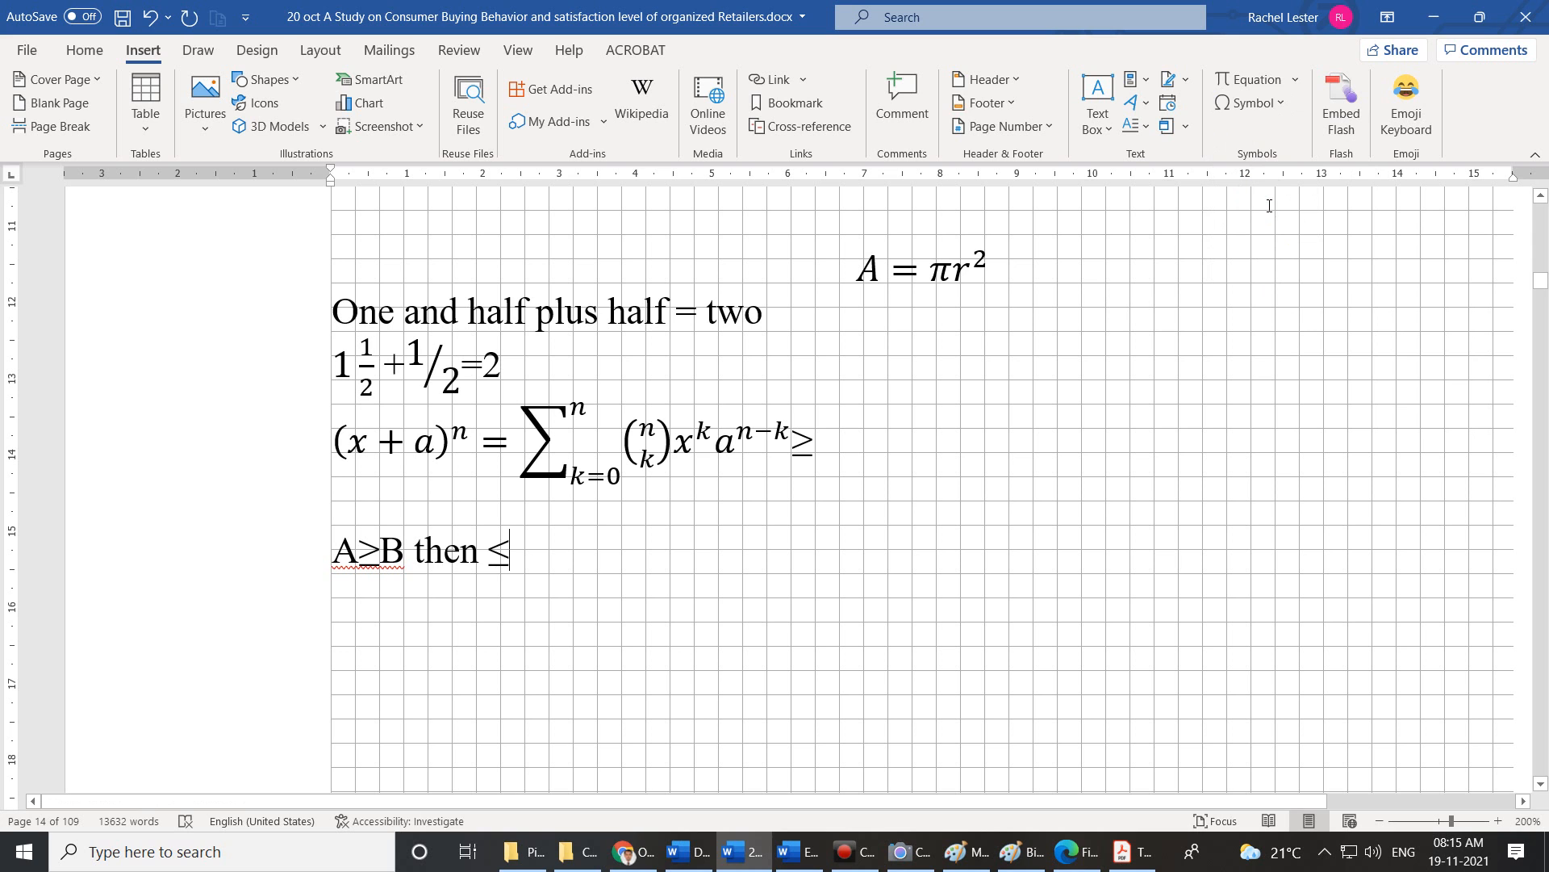
type("x")
key("BackSpace")
key("BackSpace")
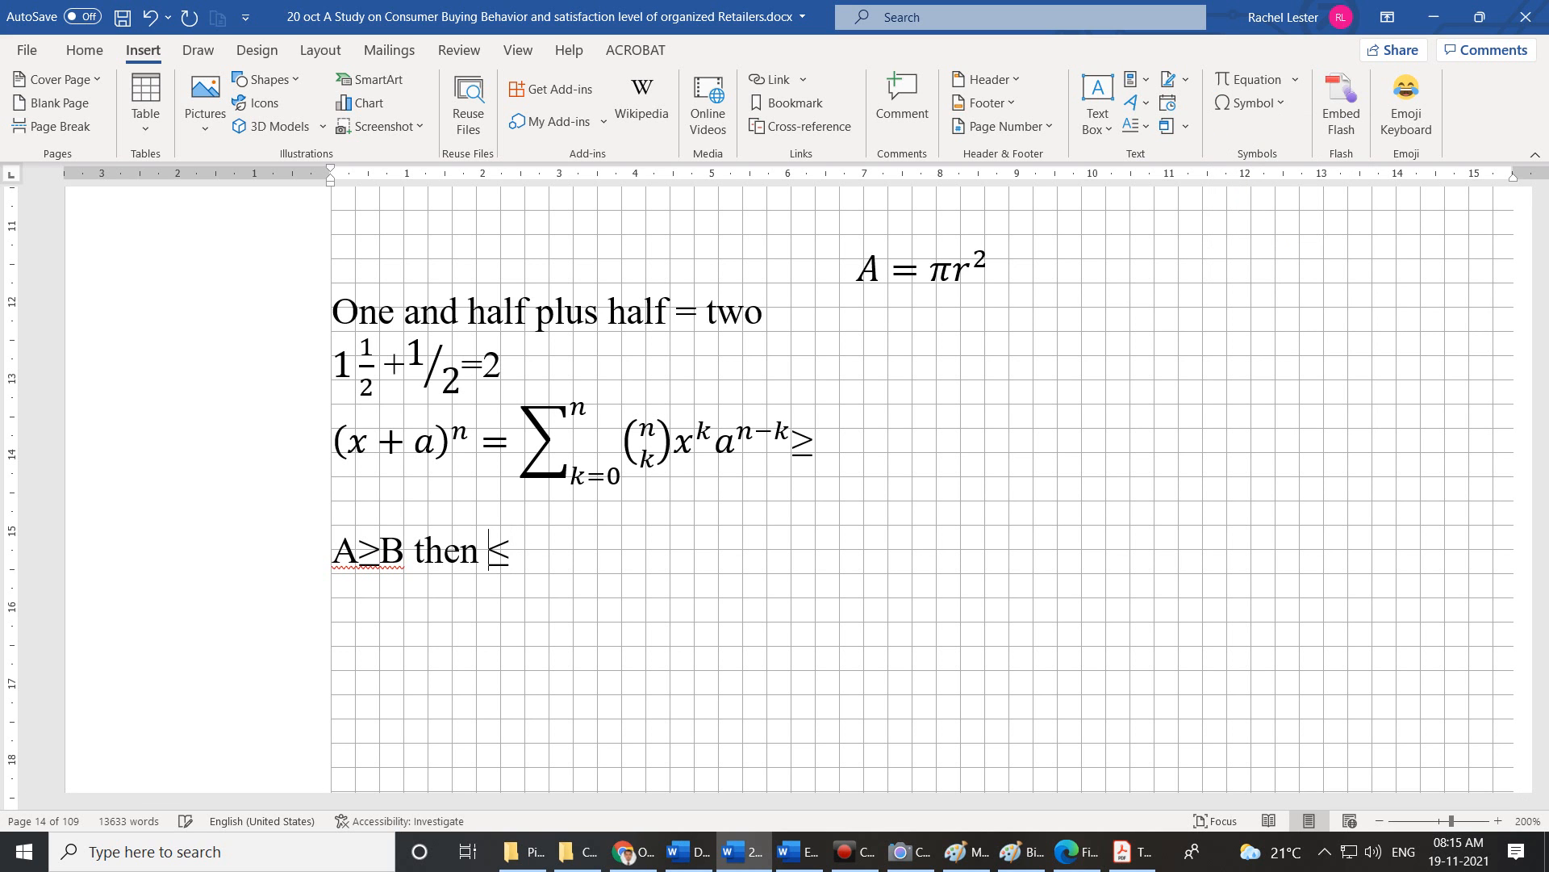
type("X")
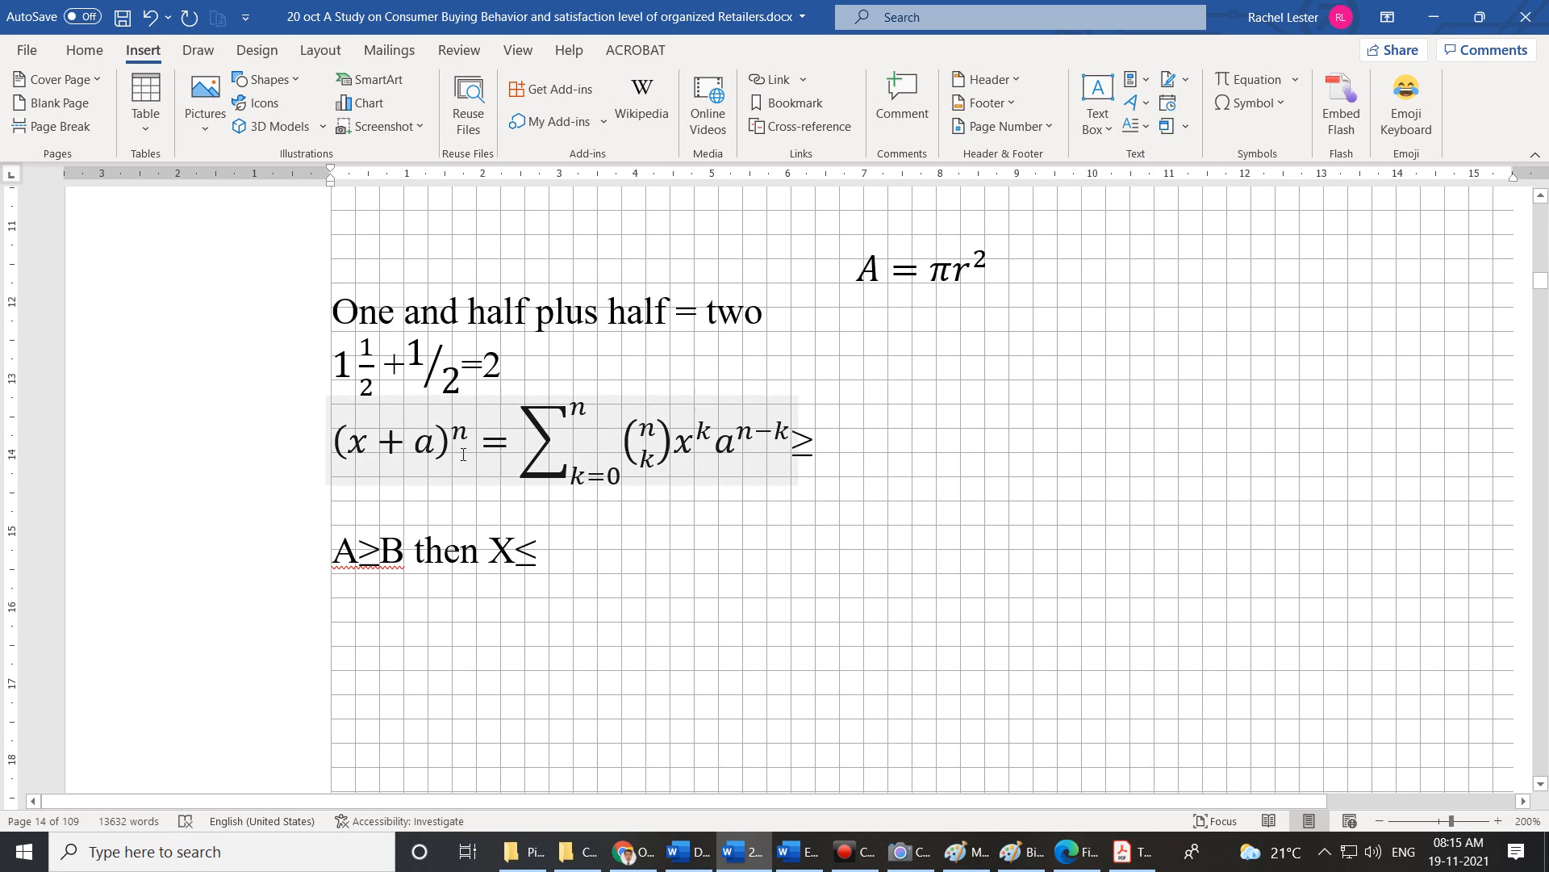
left_click(584, 559)
type("Y")
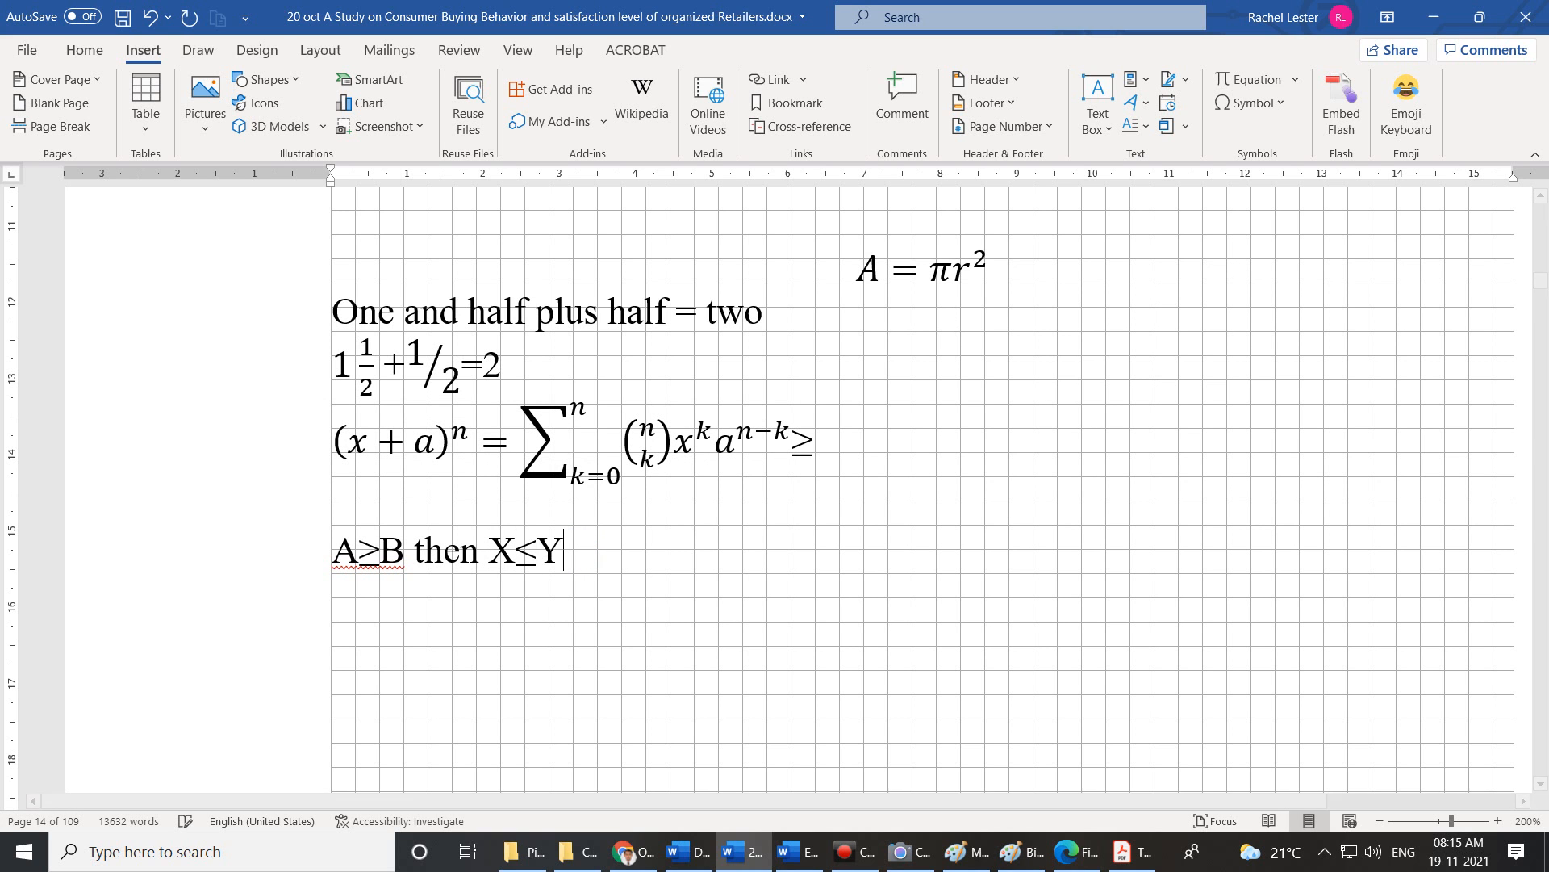
type(", THEN")
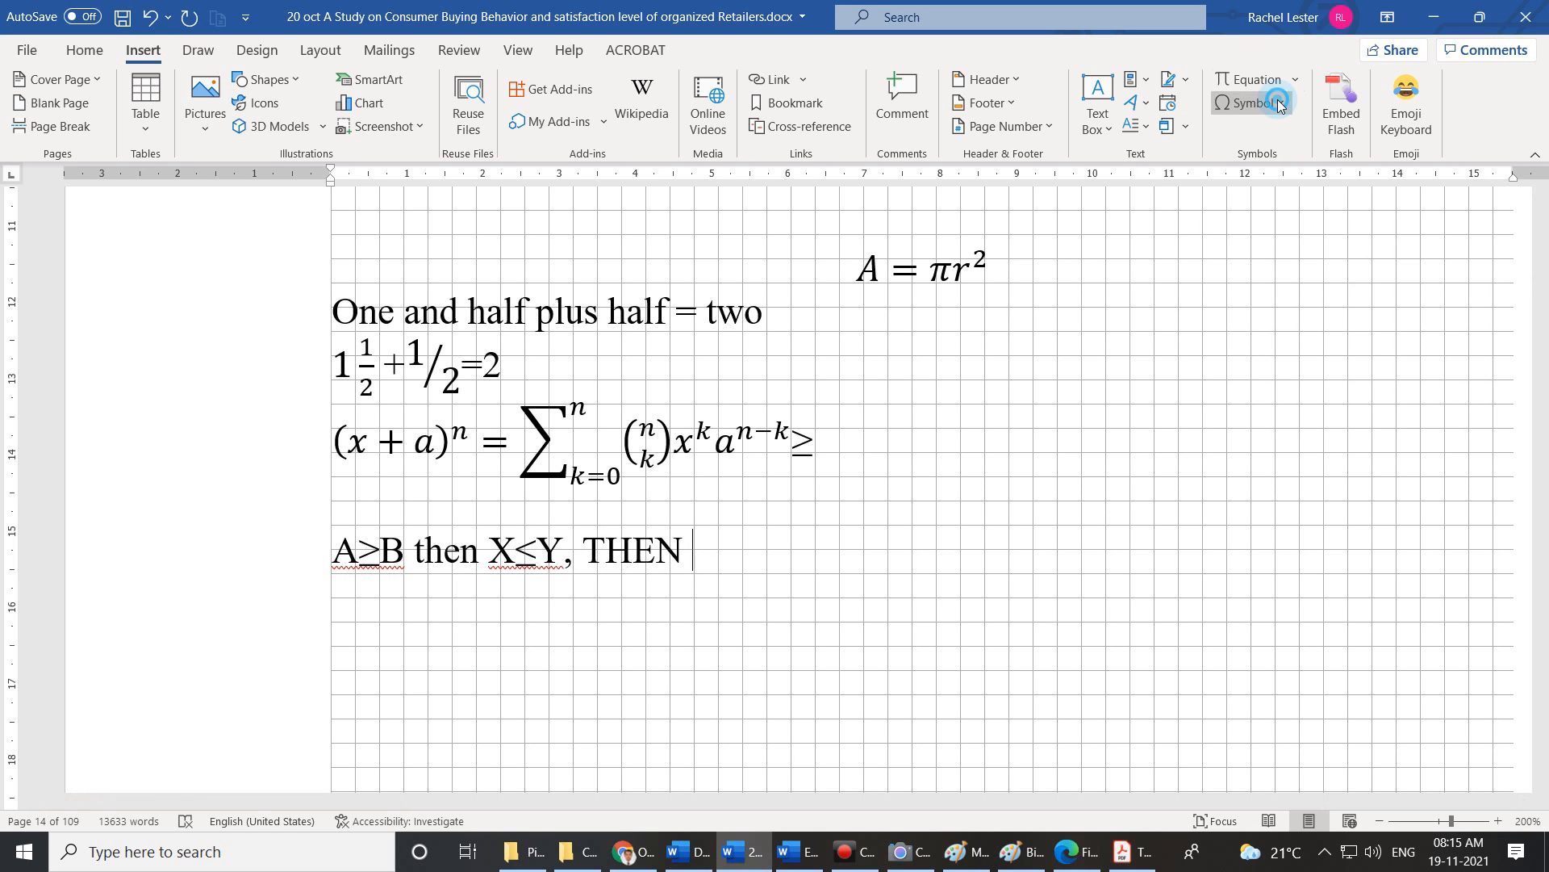
Insert ≠ with a capital M before it and N after it to finish M≠N.
left_click(1249, 102)
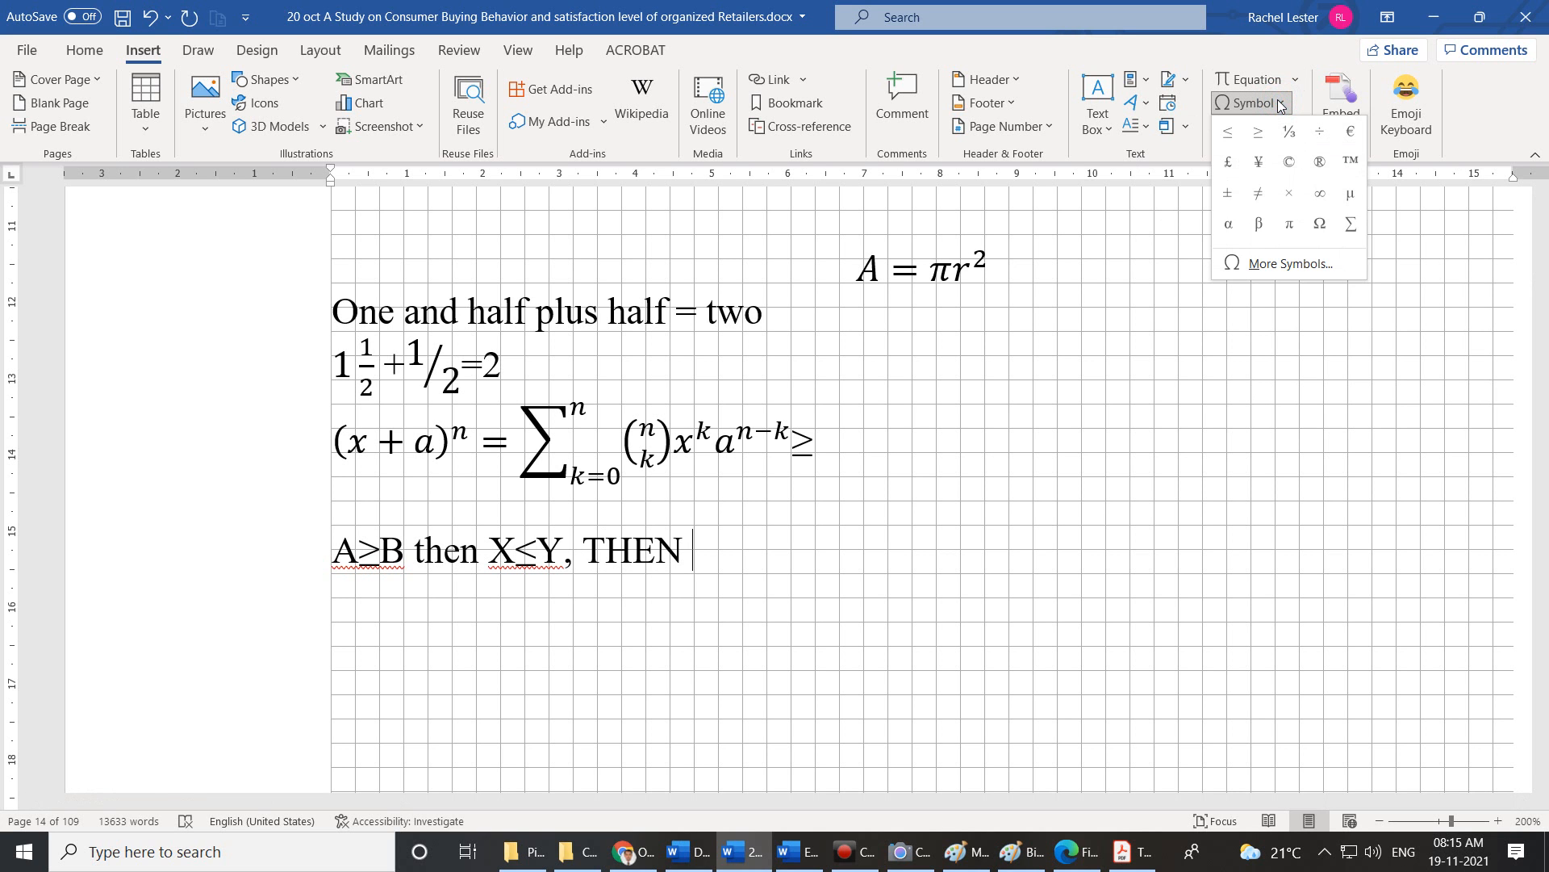
left_click(1264, 198)
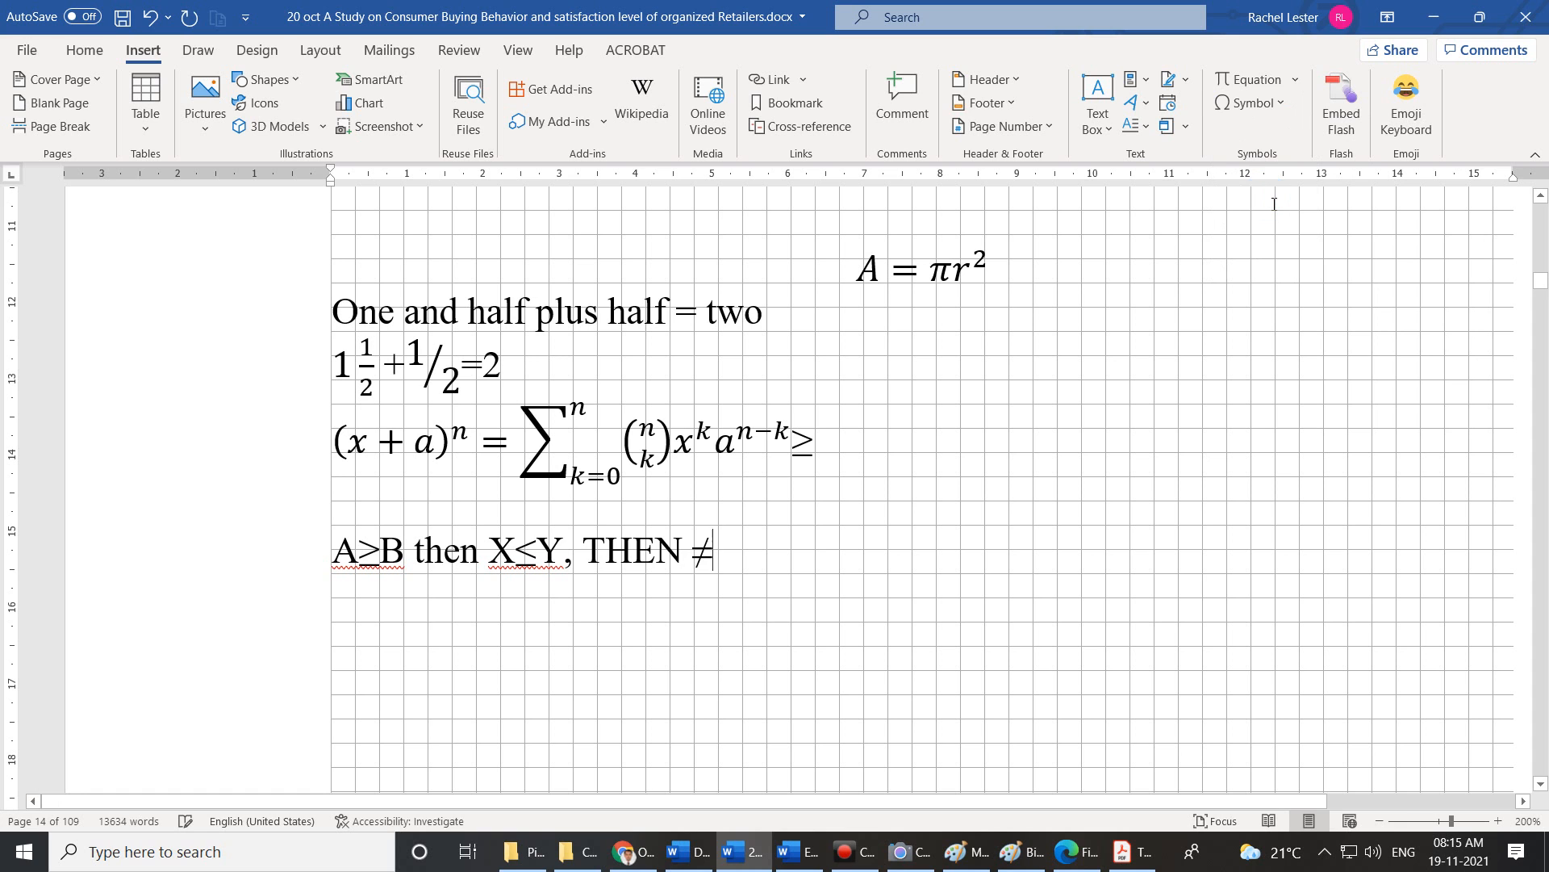
key("Left")
type("m")
key("BackSpace")
type("M")
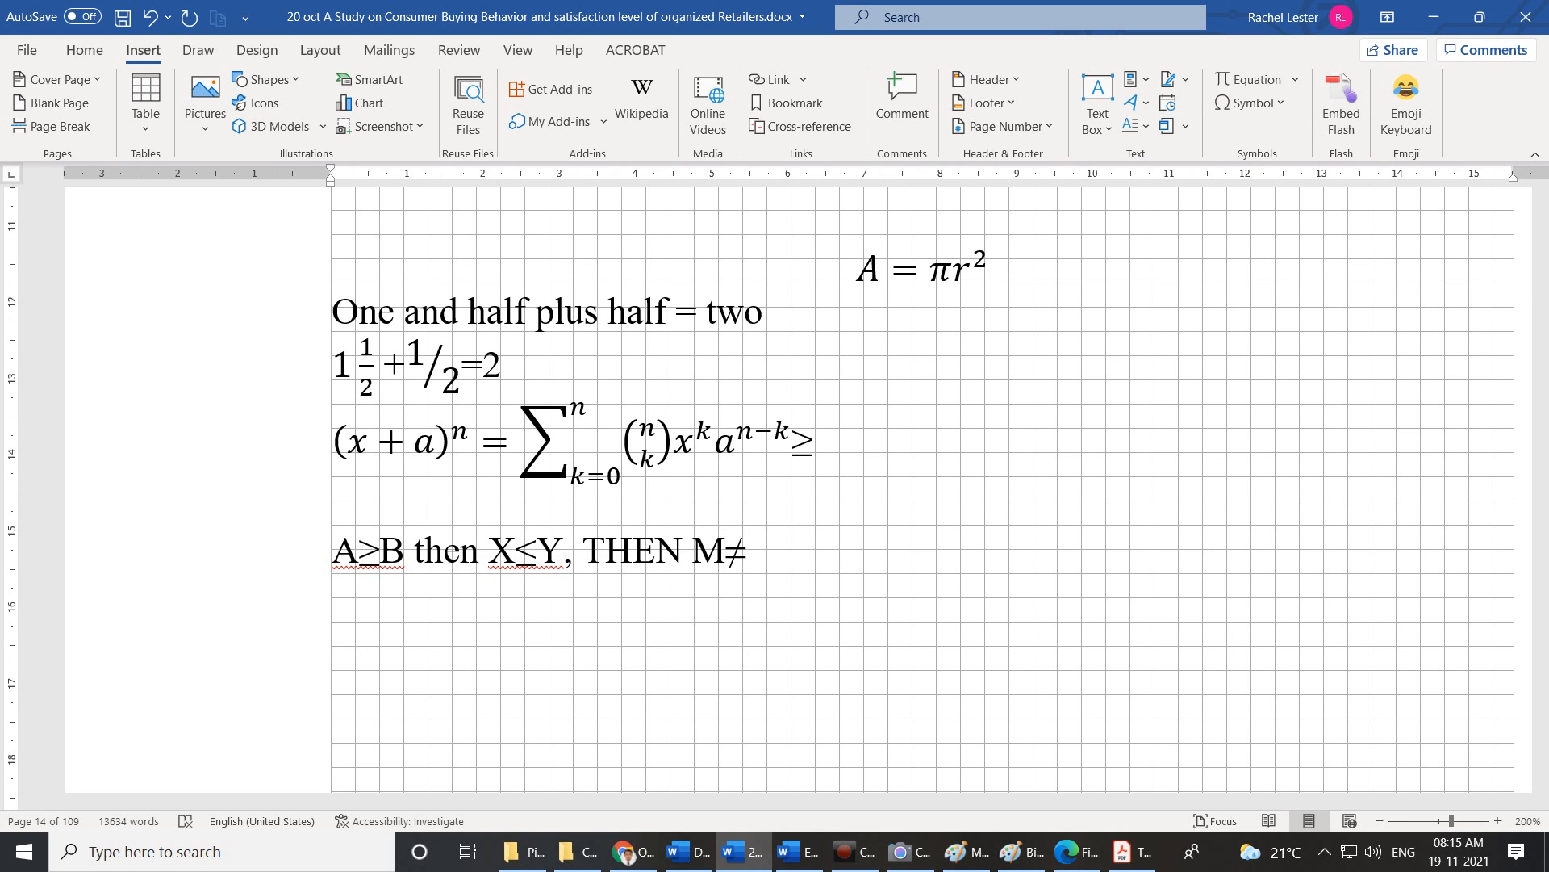
key("Right")
type("N")
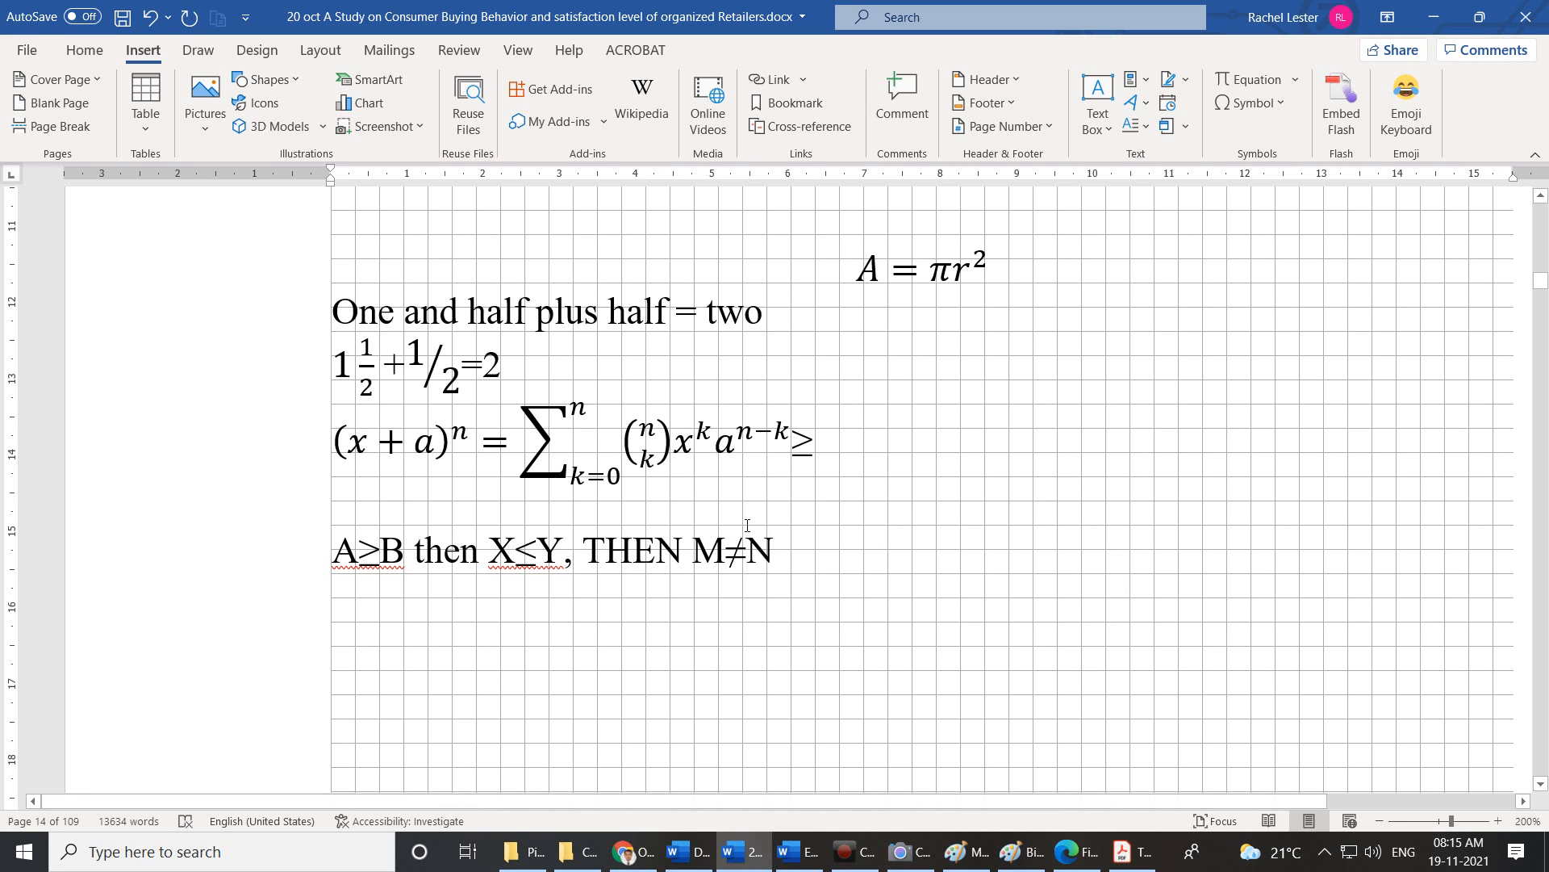
left_click(1276, 103)
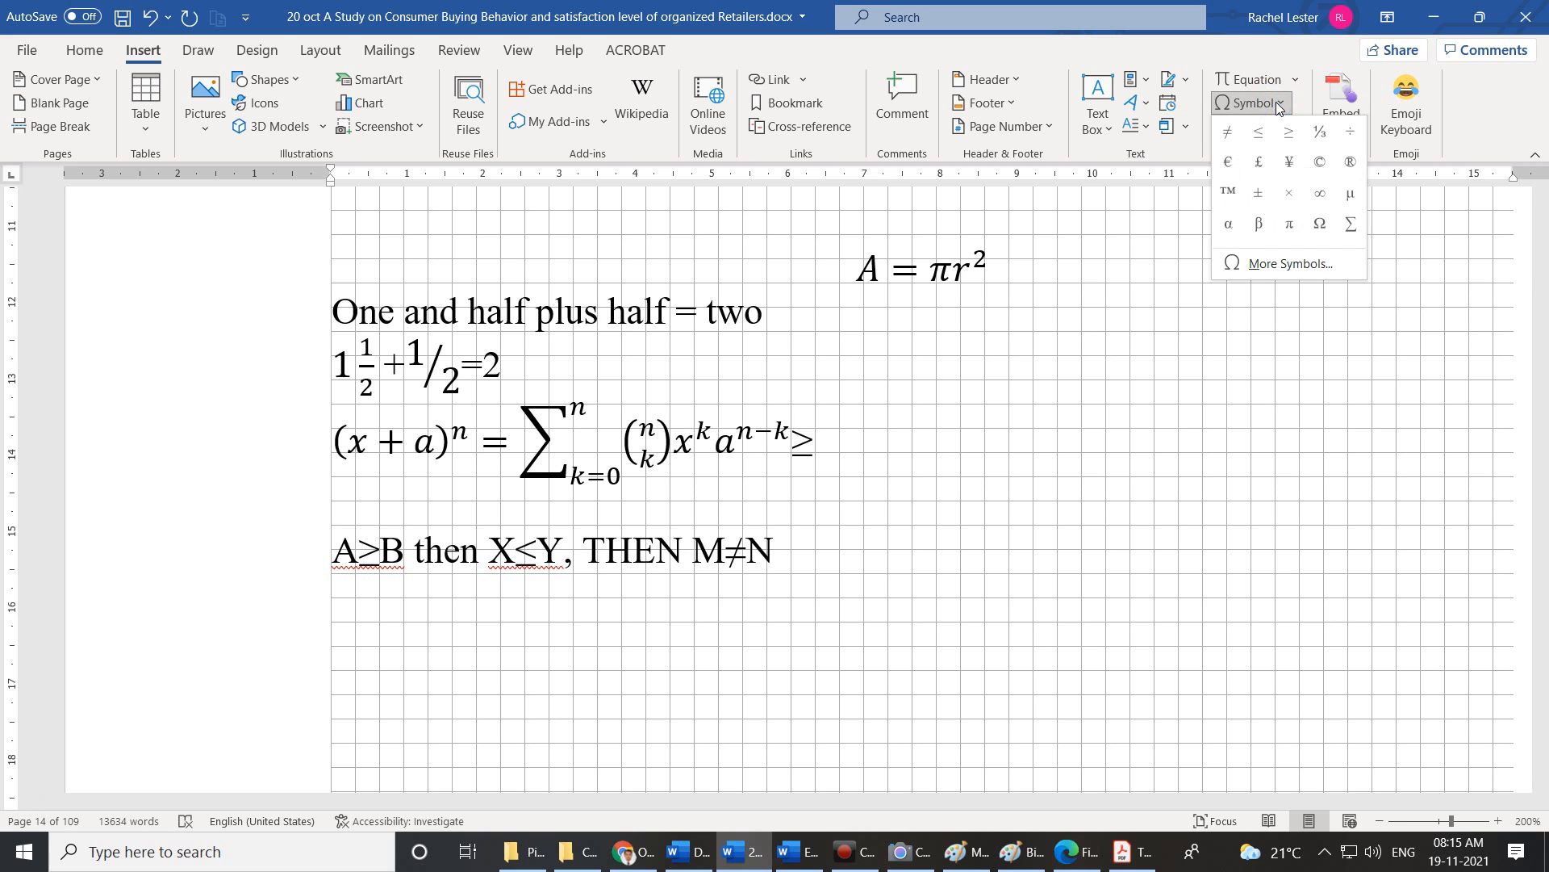
Open More Symbols and enlarge the Symbol dialog to show more characters.
left_click(1275, 260)
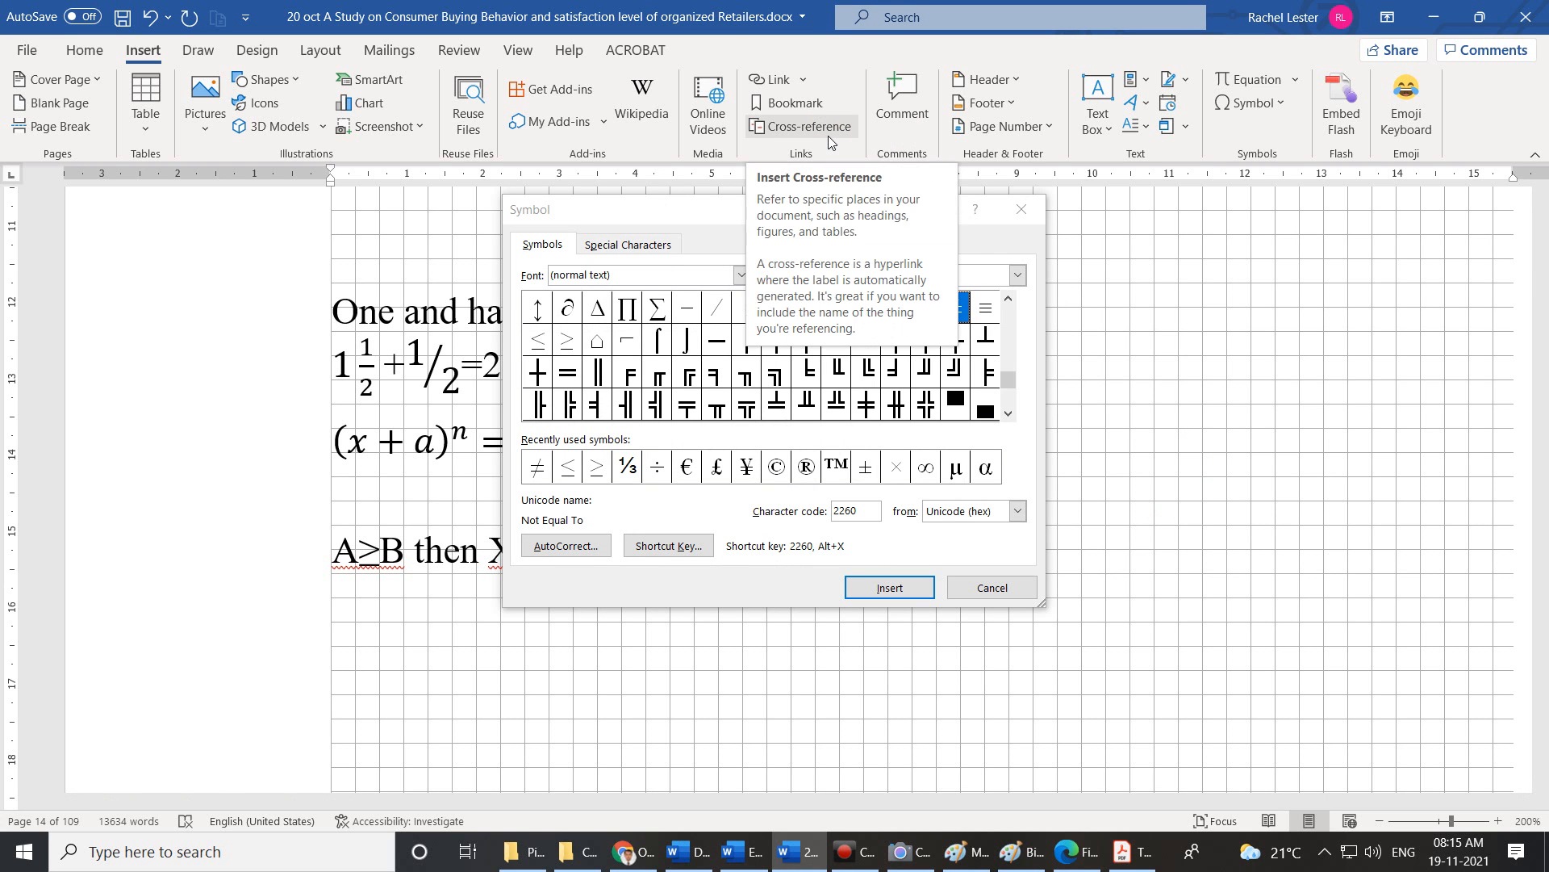
left_click_drag(1044, 612, 1350, 722)
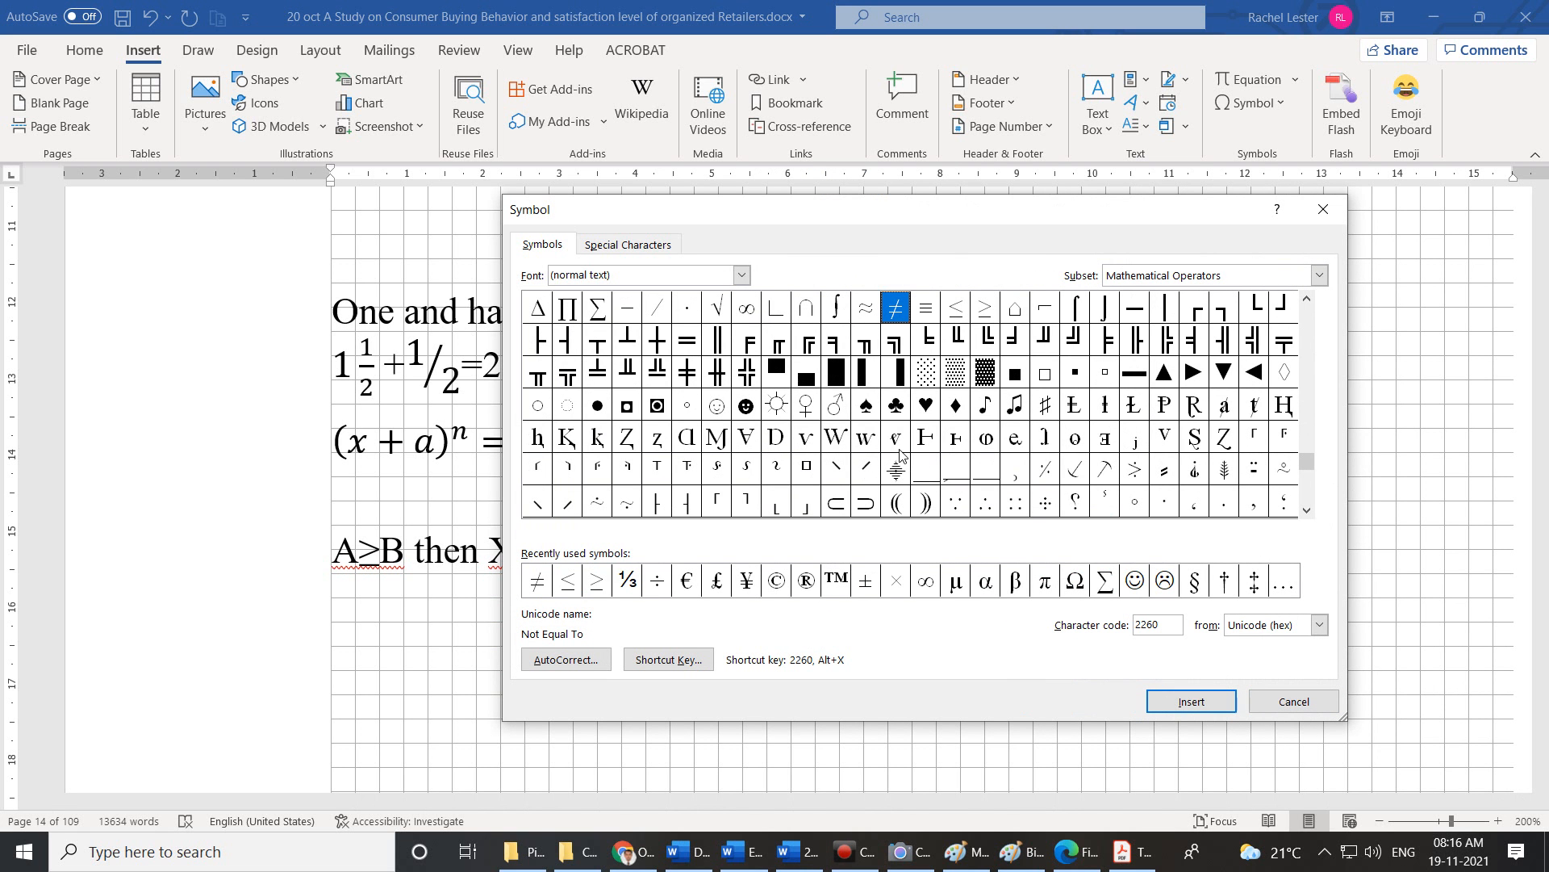
left_click_drag(1309, 468, 1310, 505)
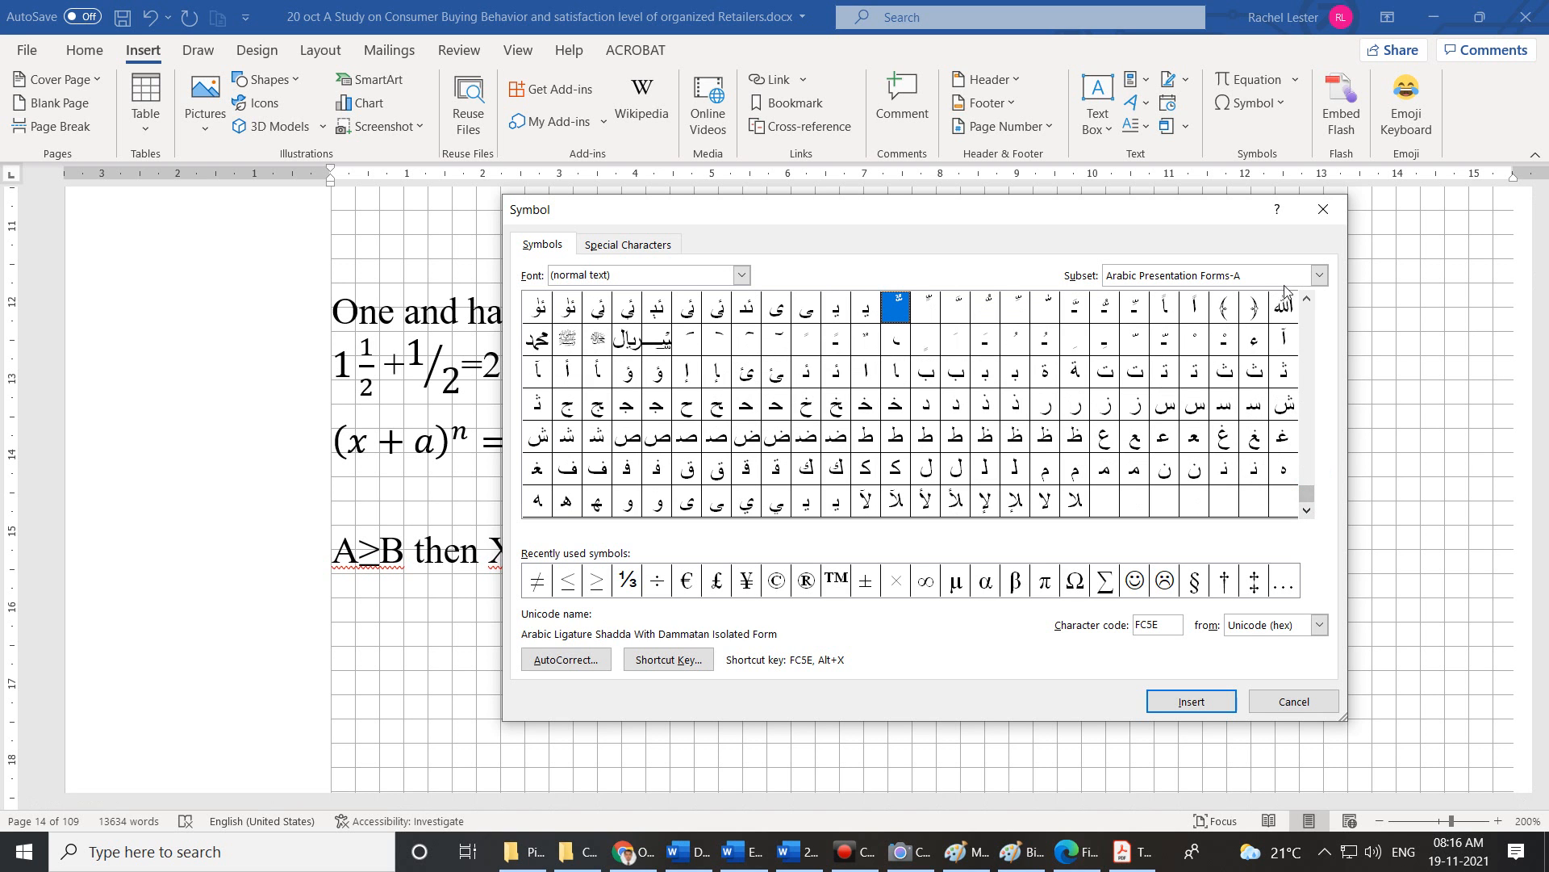
View the Glagolitic, Supplemental Punctuation, Modifier Tone Letters, Phags-pa and Arabic Presentation Forms-B subsets.
left_click(1318, 275)
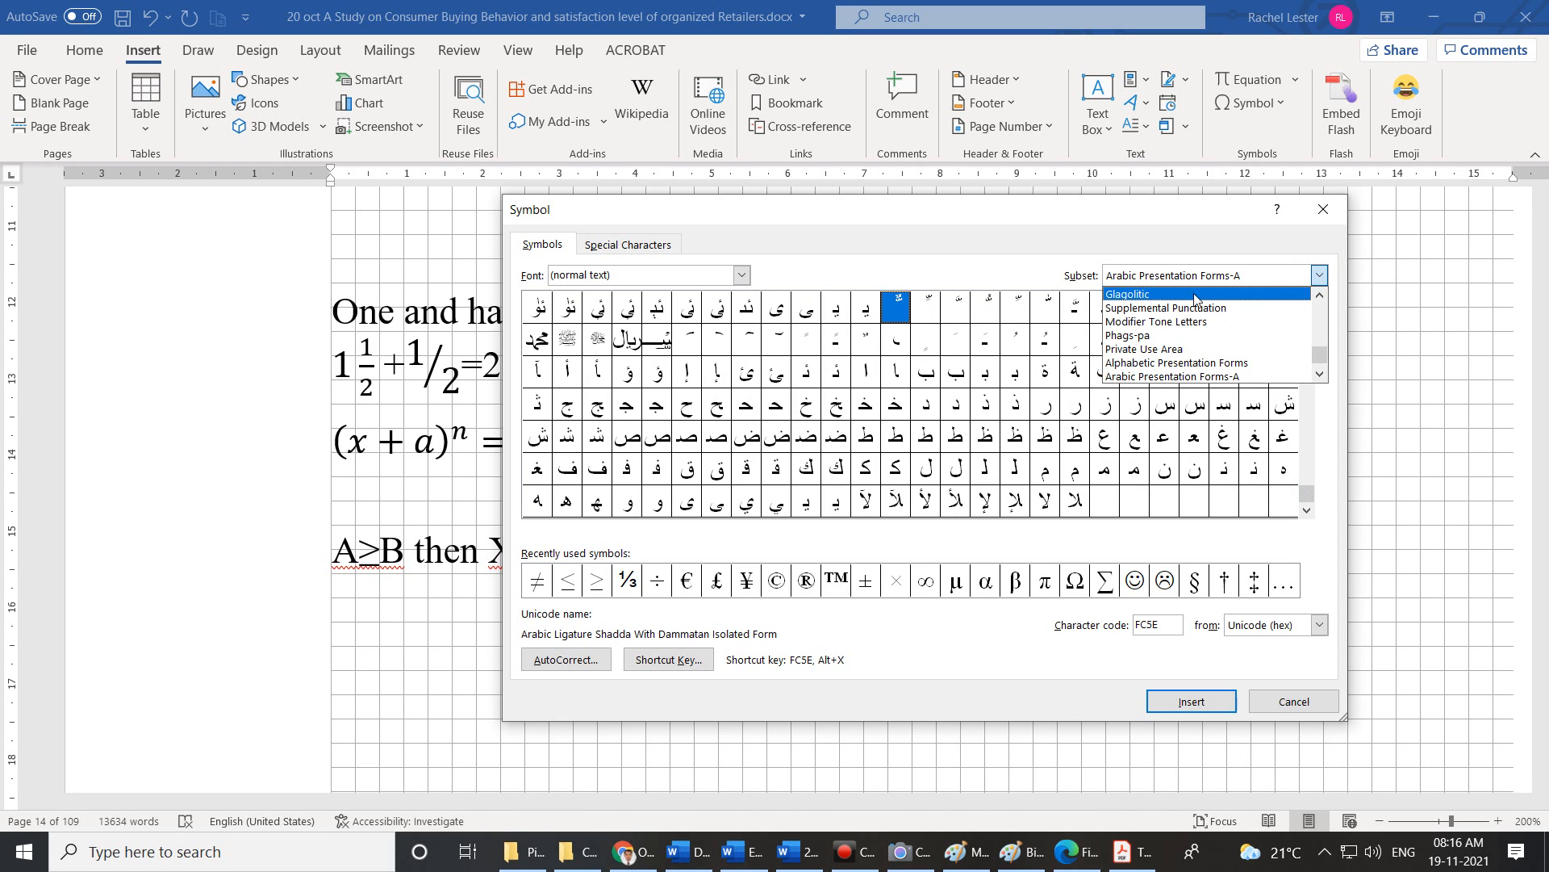
left_click(1154, 294)
left_click(1318, 276)
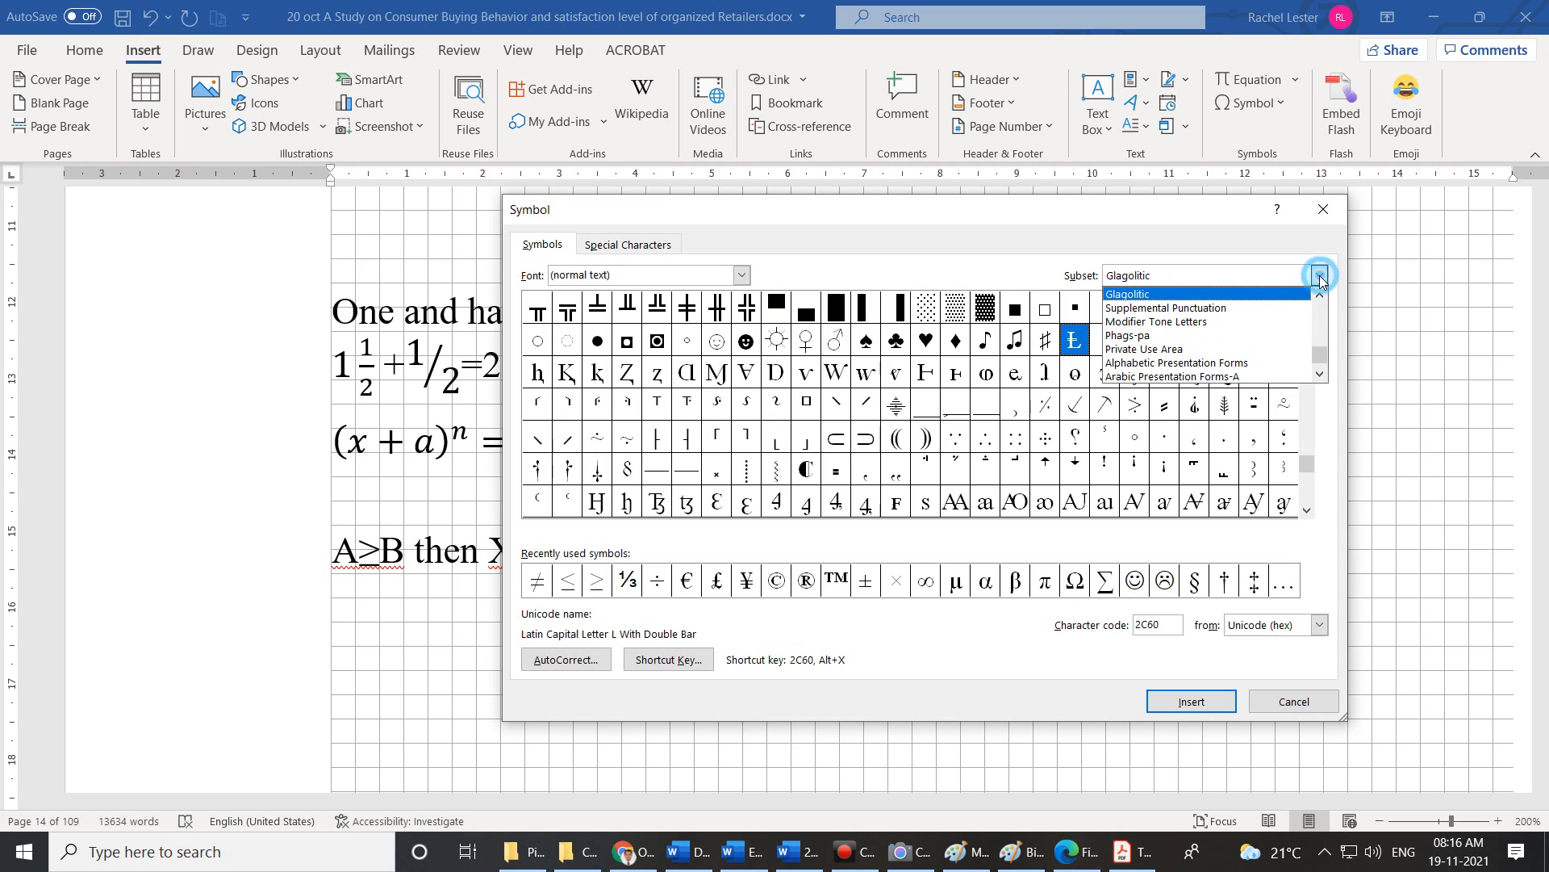
left_click(1251, 307)
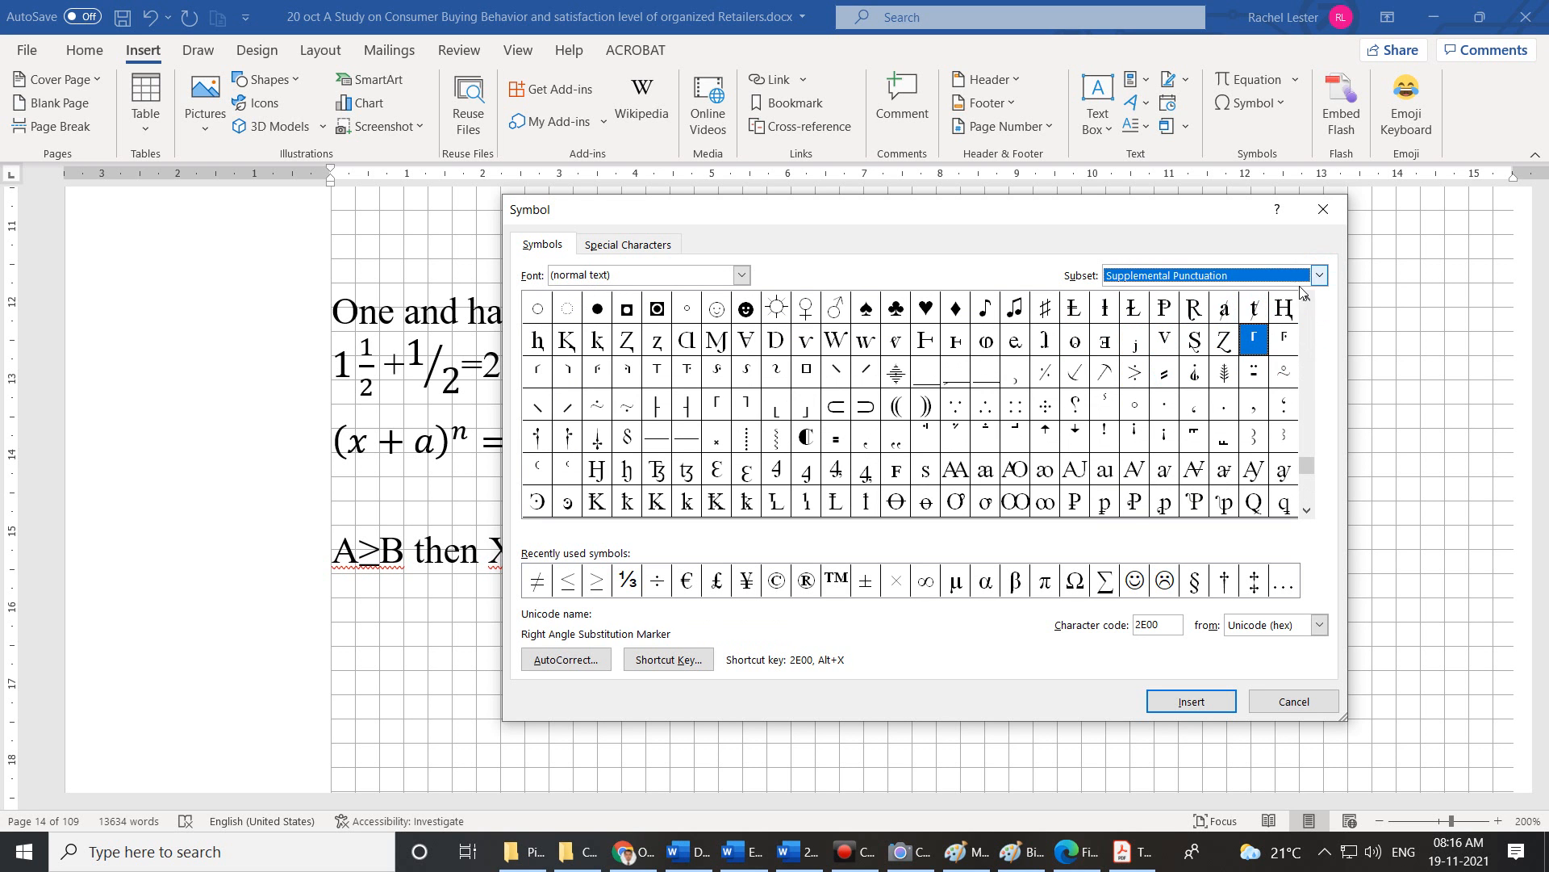
left_click(1320, 276)
left_click(1259, 323)
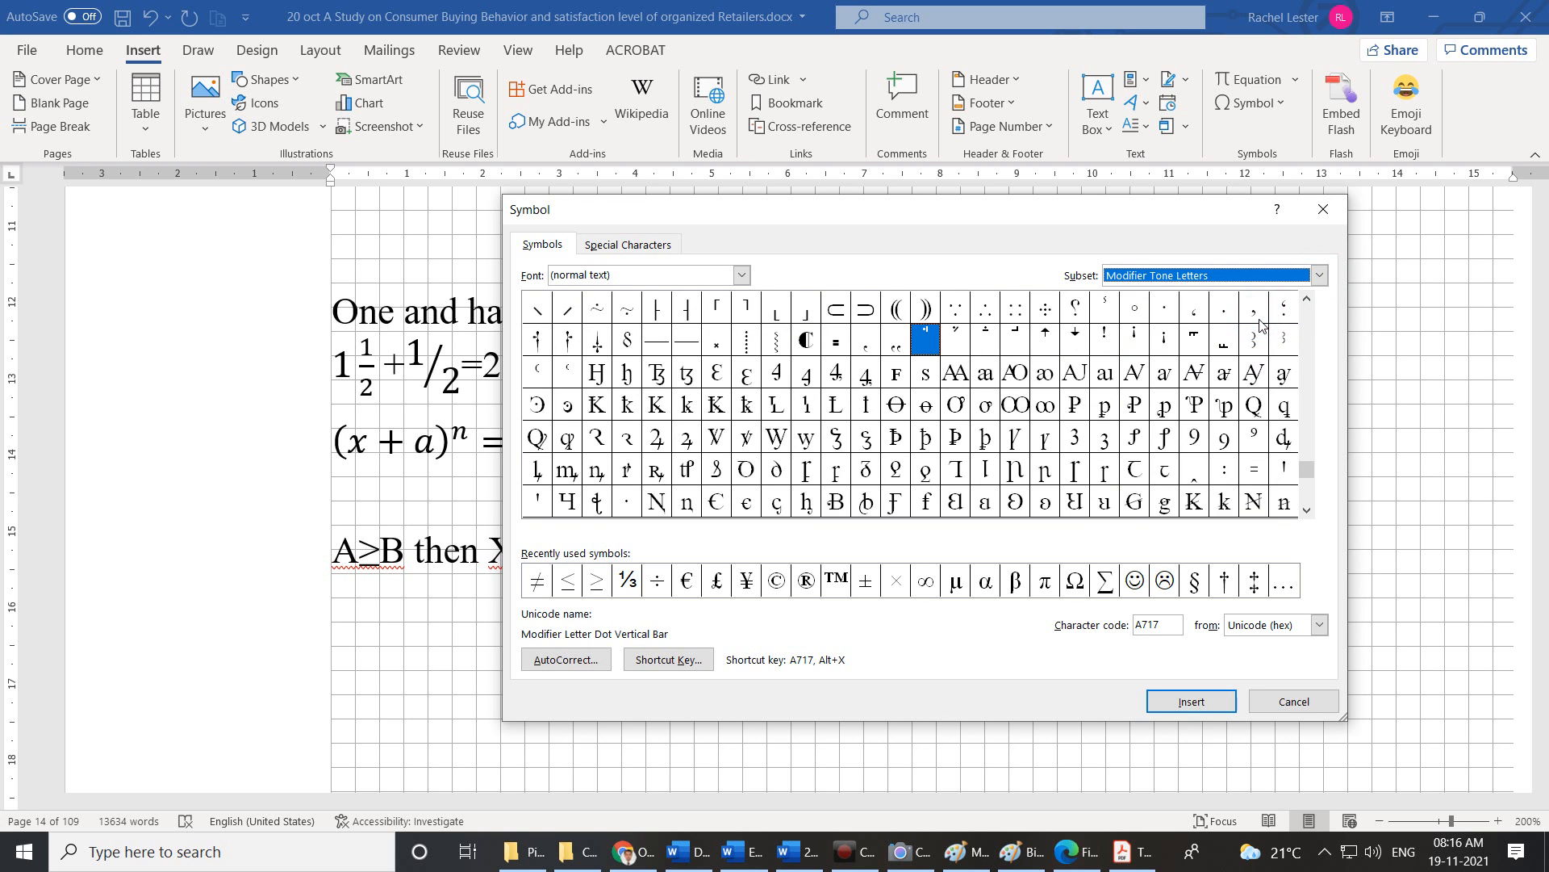
left_click(1319, 275)
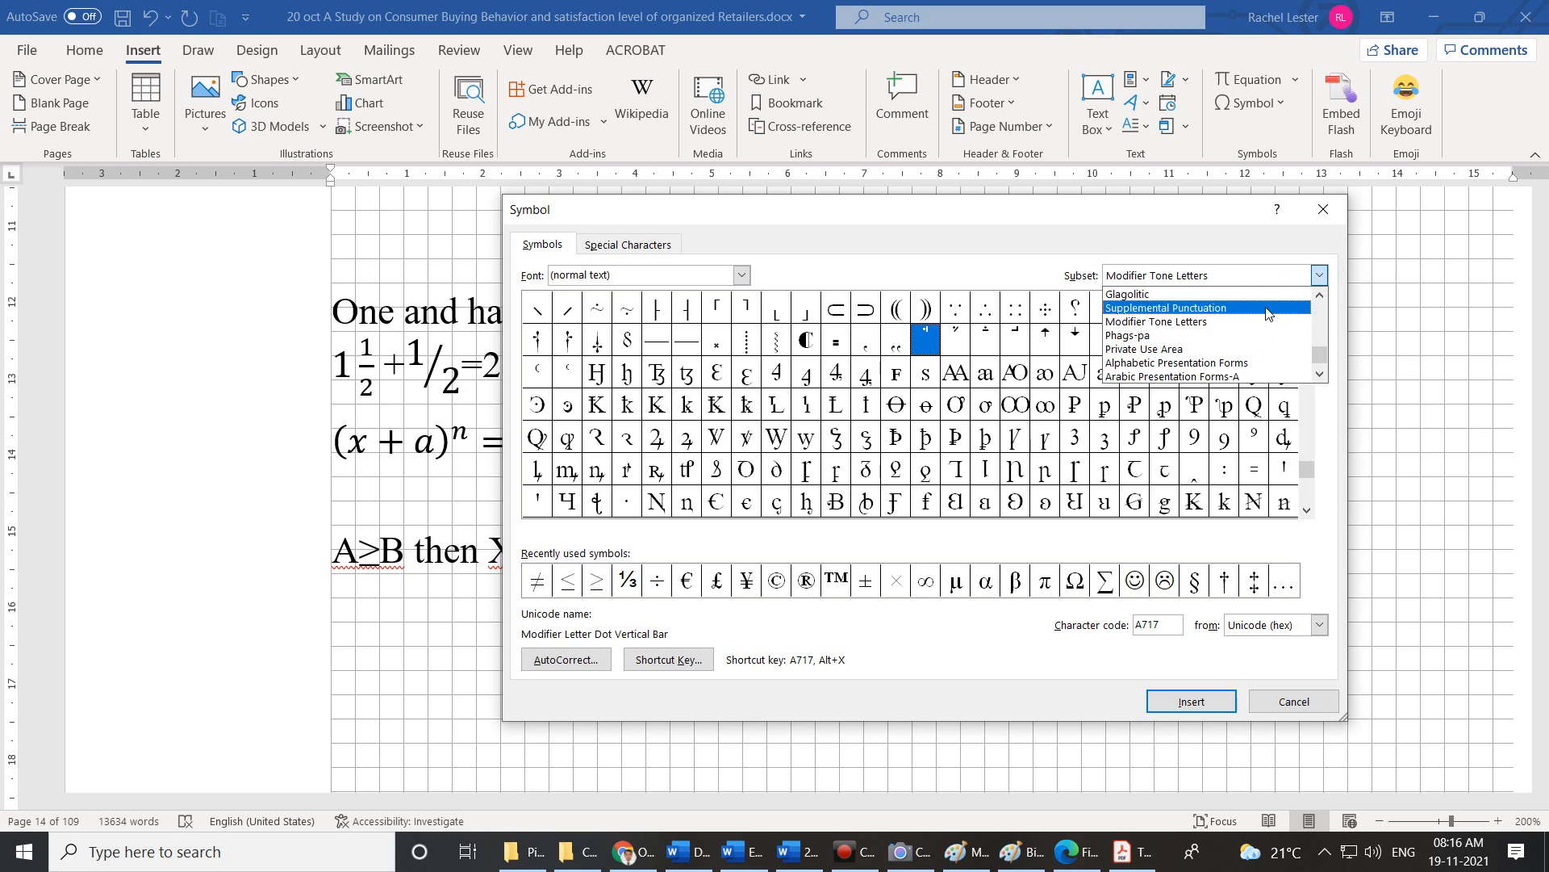
left_click(1230, 339)
left_click(1319, 276)
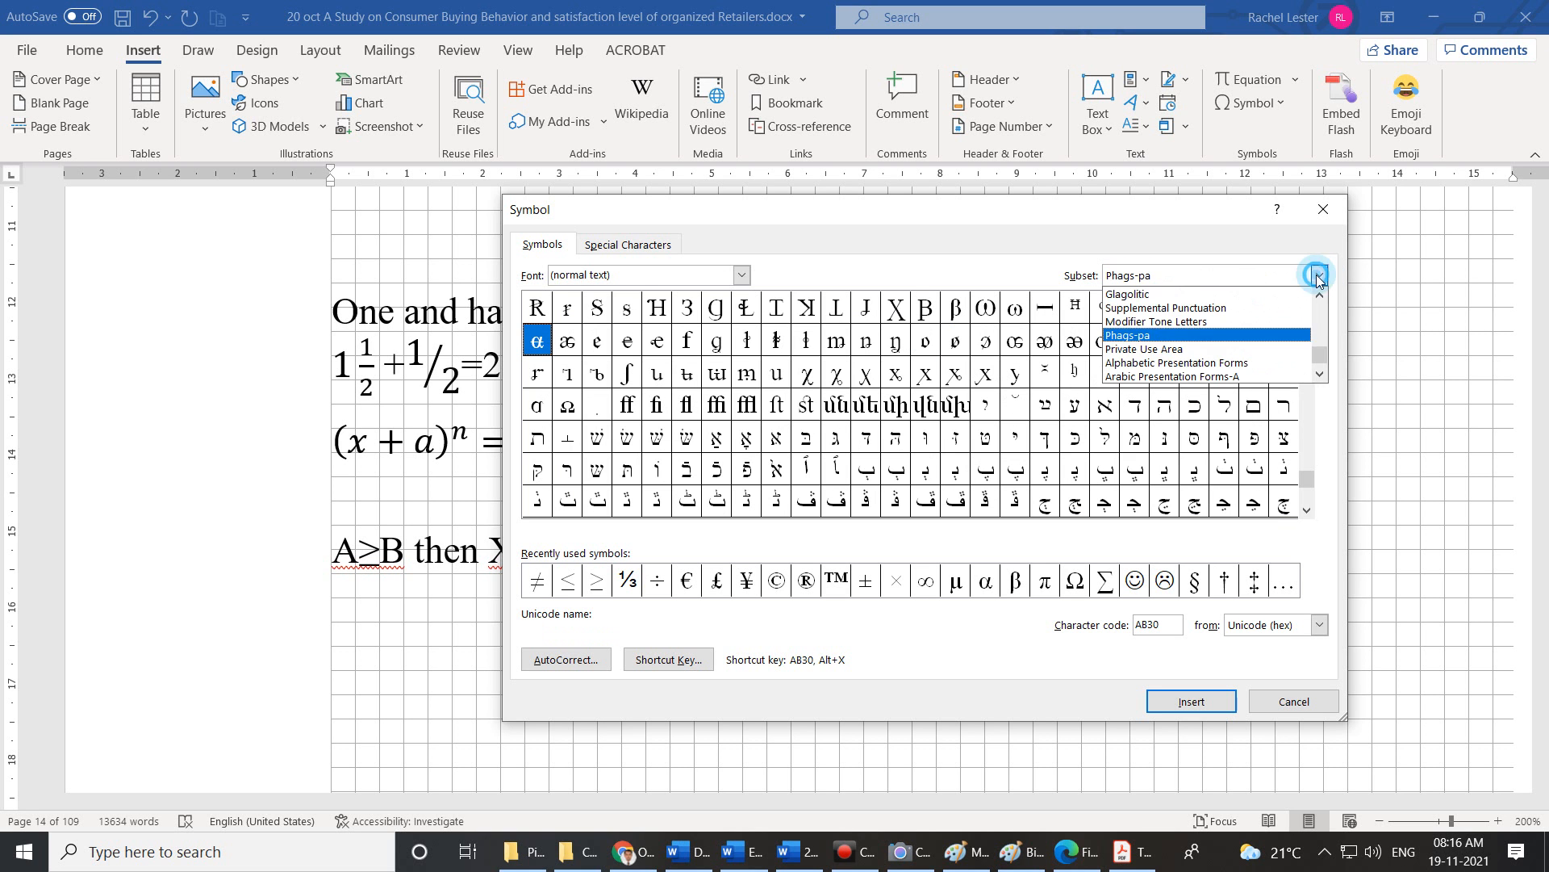
left_click(1256, 374)
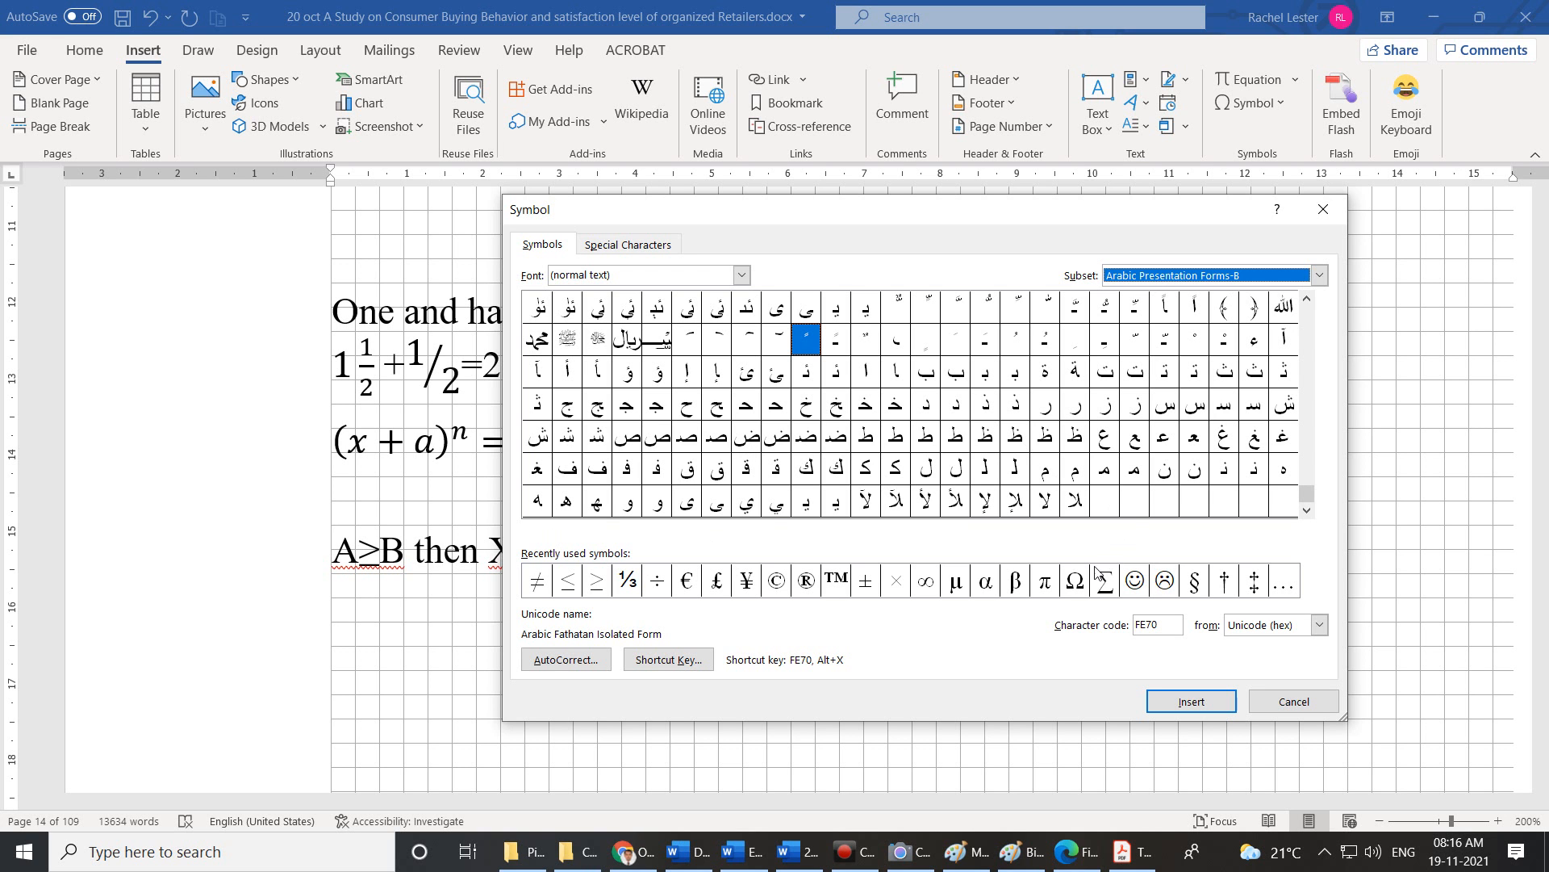
Look over the Special Characters tab, then return to the Symbols grid.
left_click(650, 244)
scroll(759, 416, "down", 1)
scroll(758, 417, "up", 1)
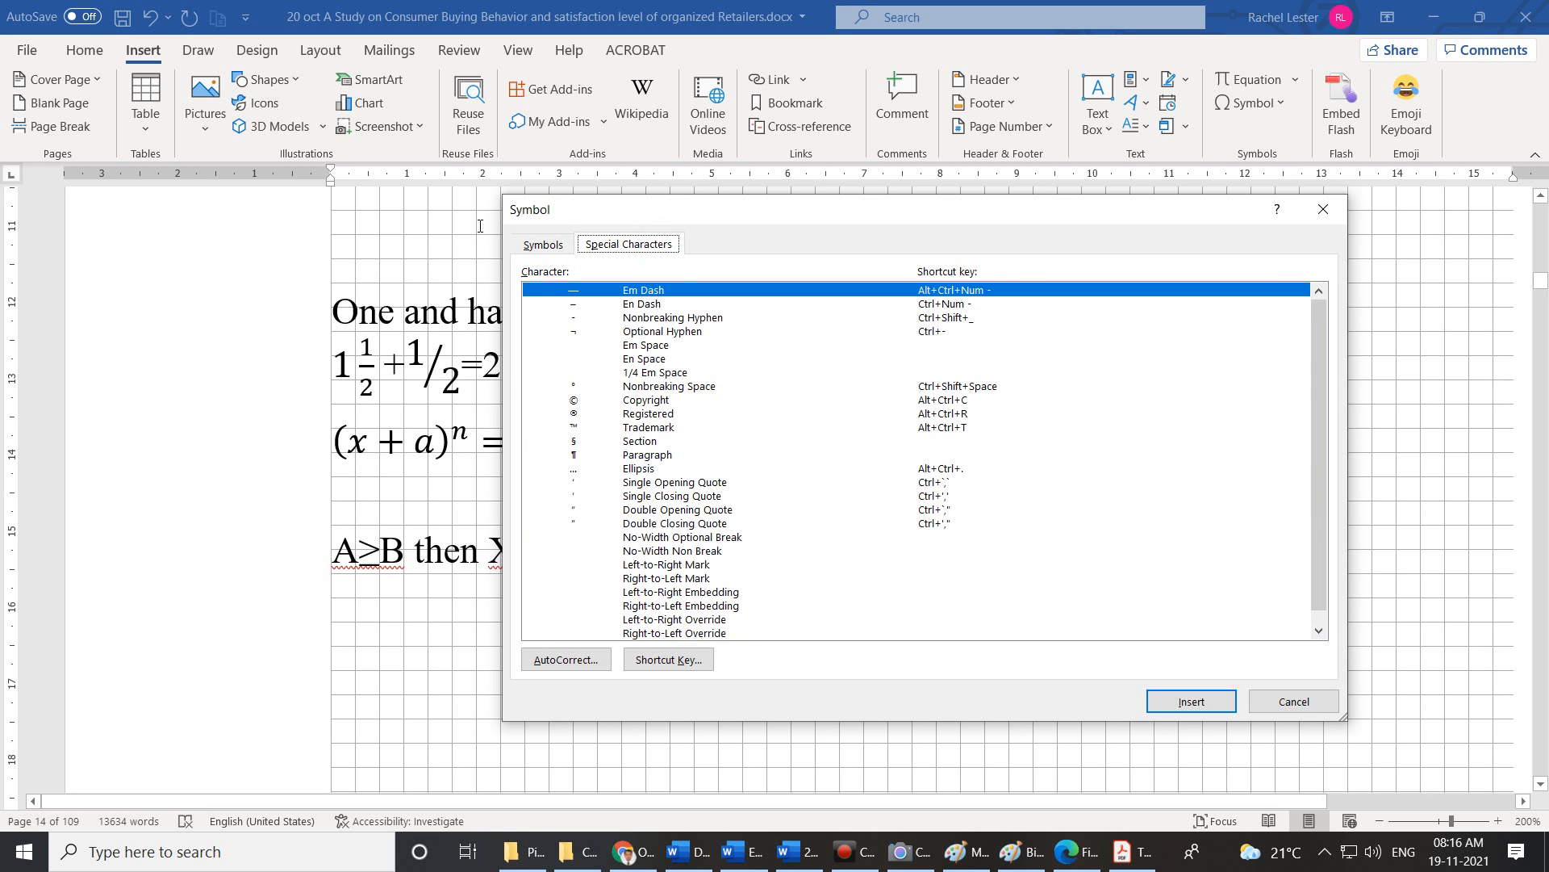
left_click(535, 249)
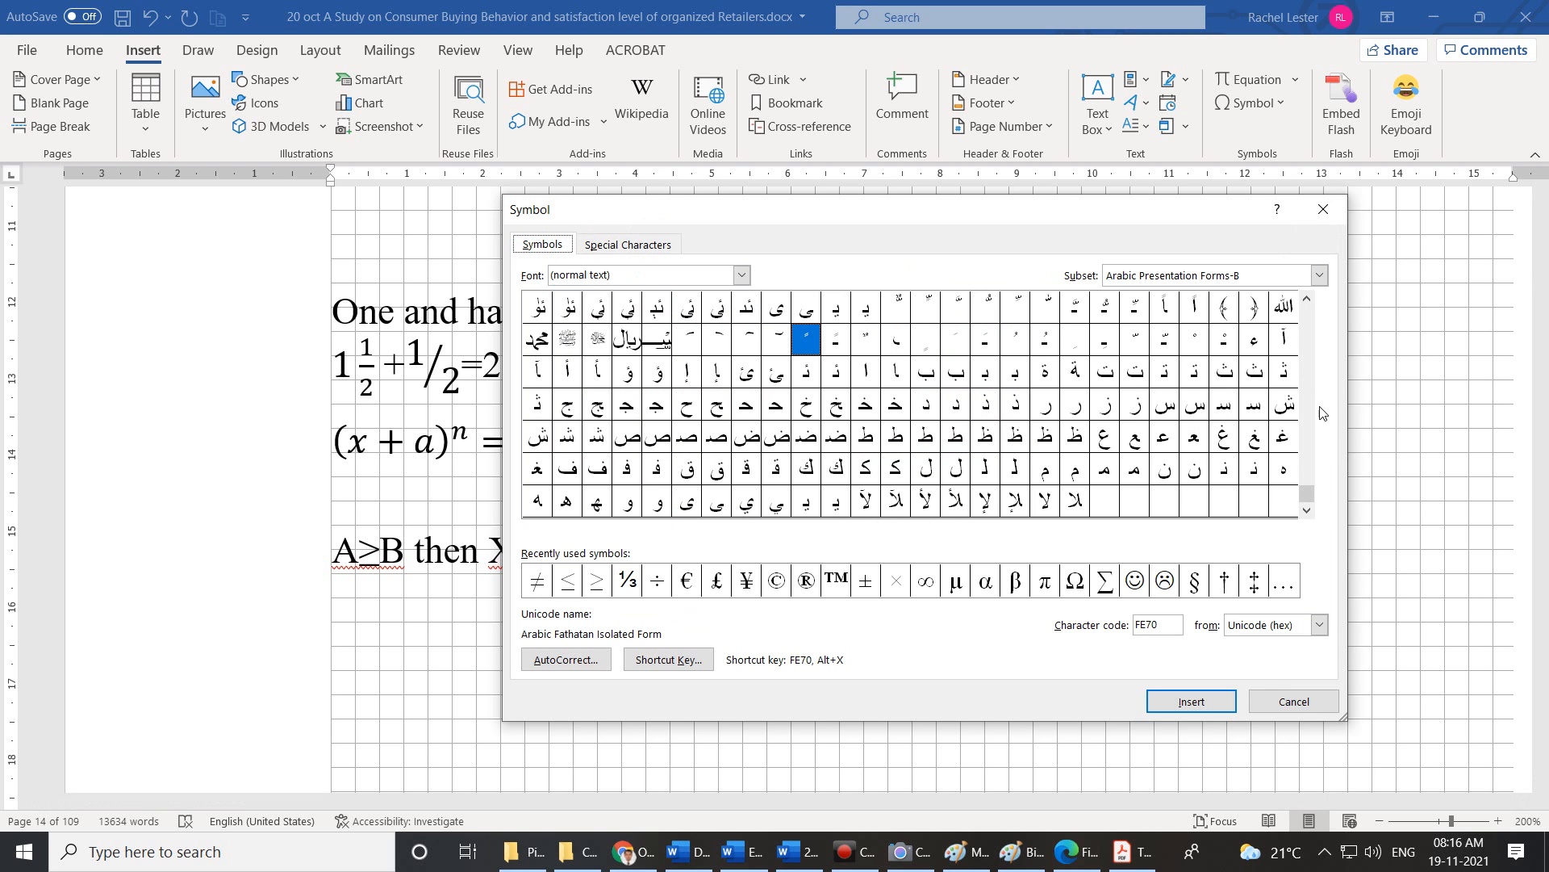
Scroll through the character grid with the dialog's scrollbar.
left_click_drag(1301, 492, 1301, 315)
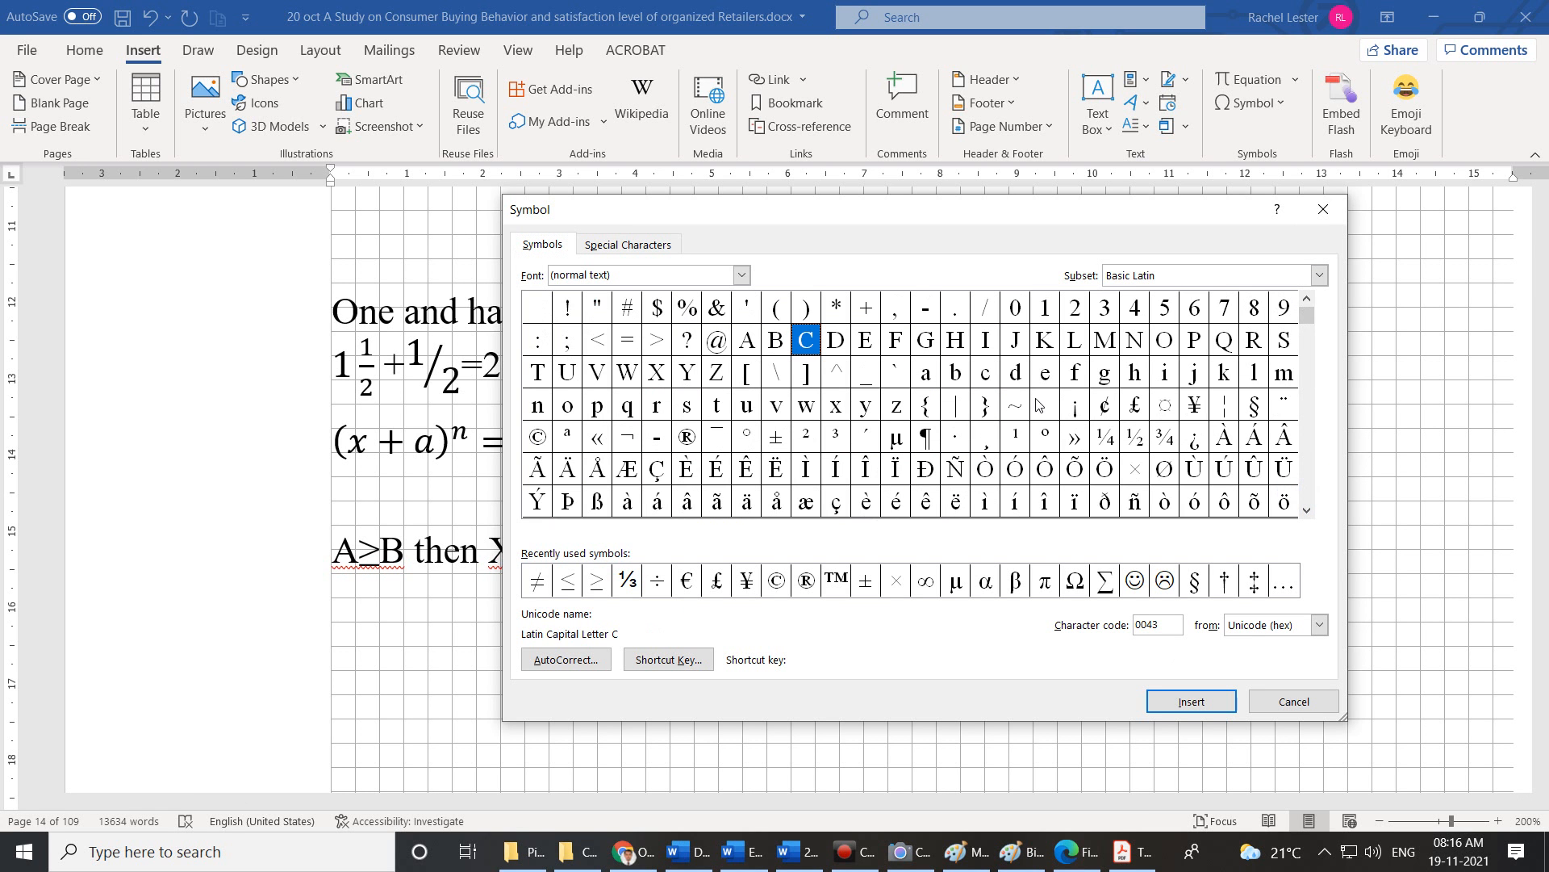
left_click(1307, 510)
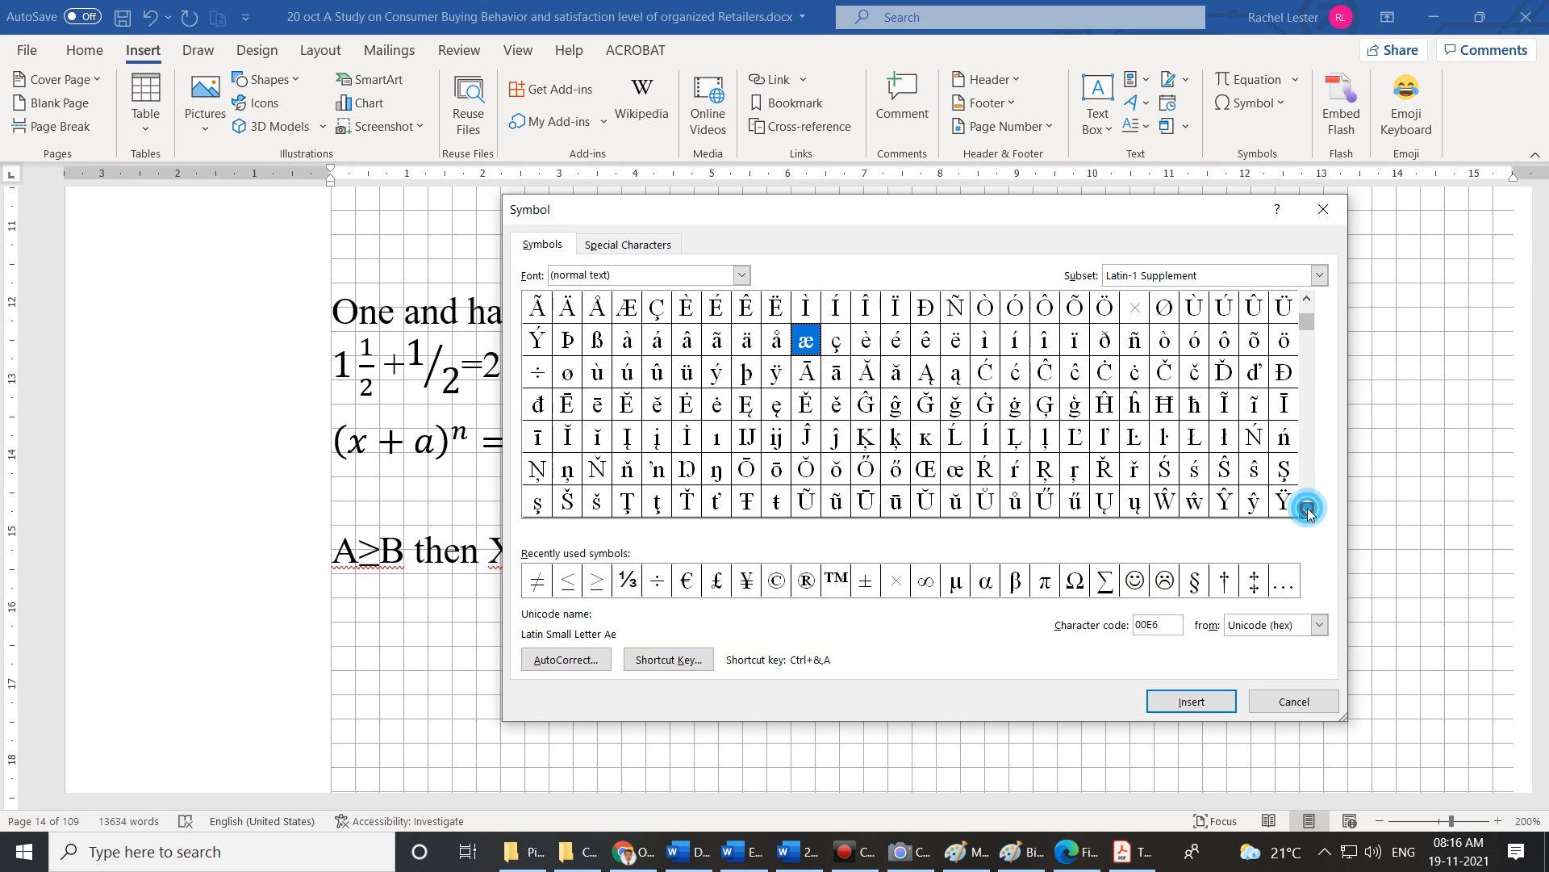
left_click(1307, 510)
left_click(1307, 509)
left_click(1307, 509)
left_click(1308, 509)
left_click(1307, 510)
left_click(1307, 510)
left_click(1307, 510)
left_click(1307, 509)
left_click(1307, 509)
left_click(1307, 509)
left_click(1308, 509)
left_click(1307, 509)
left_click(1307, 509)
left_click(1307, 509)
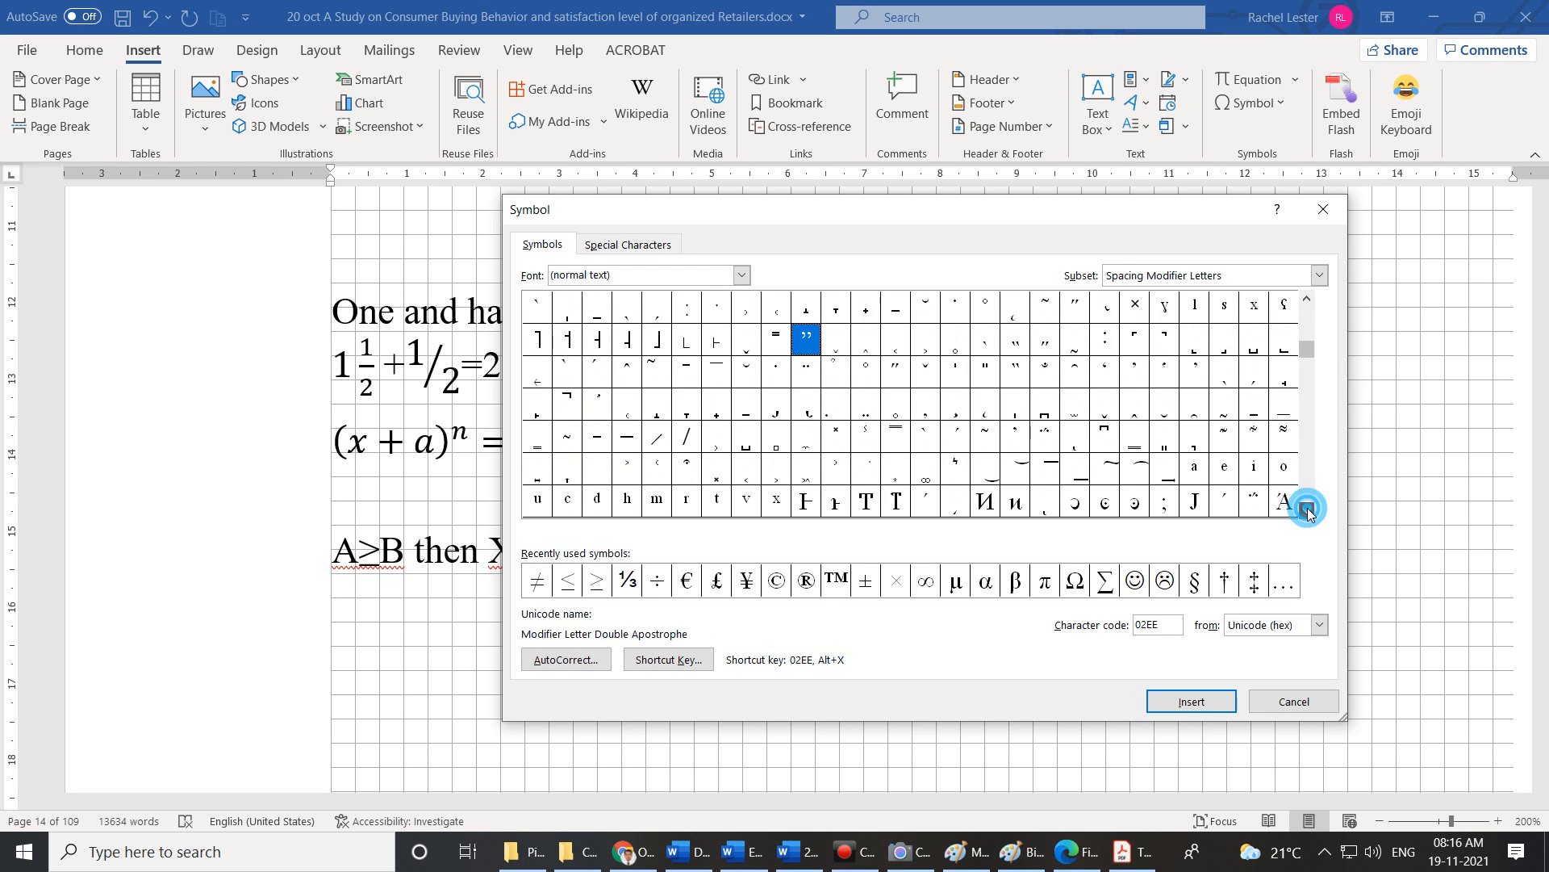
left_click(1307, 510)
left_click(1308, 510)
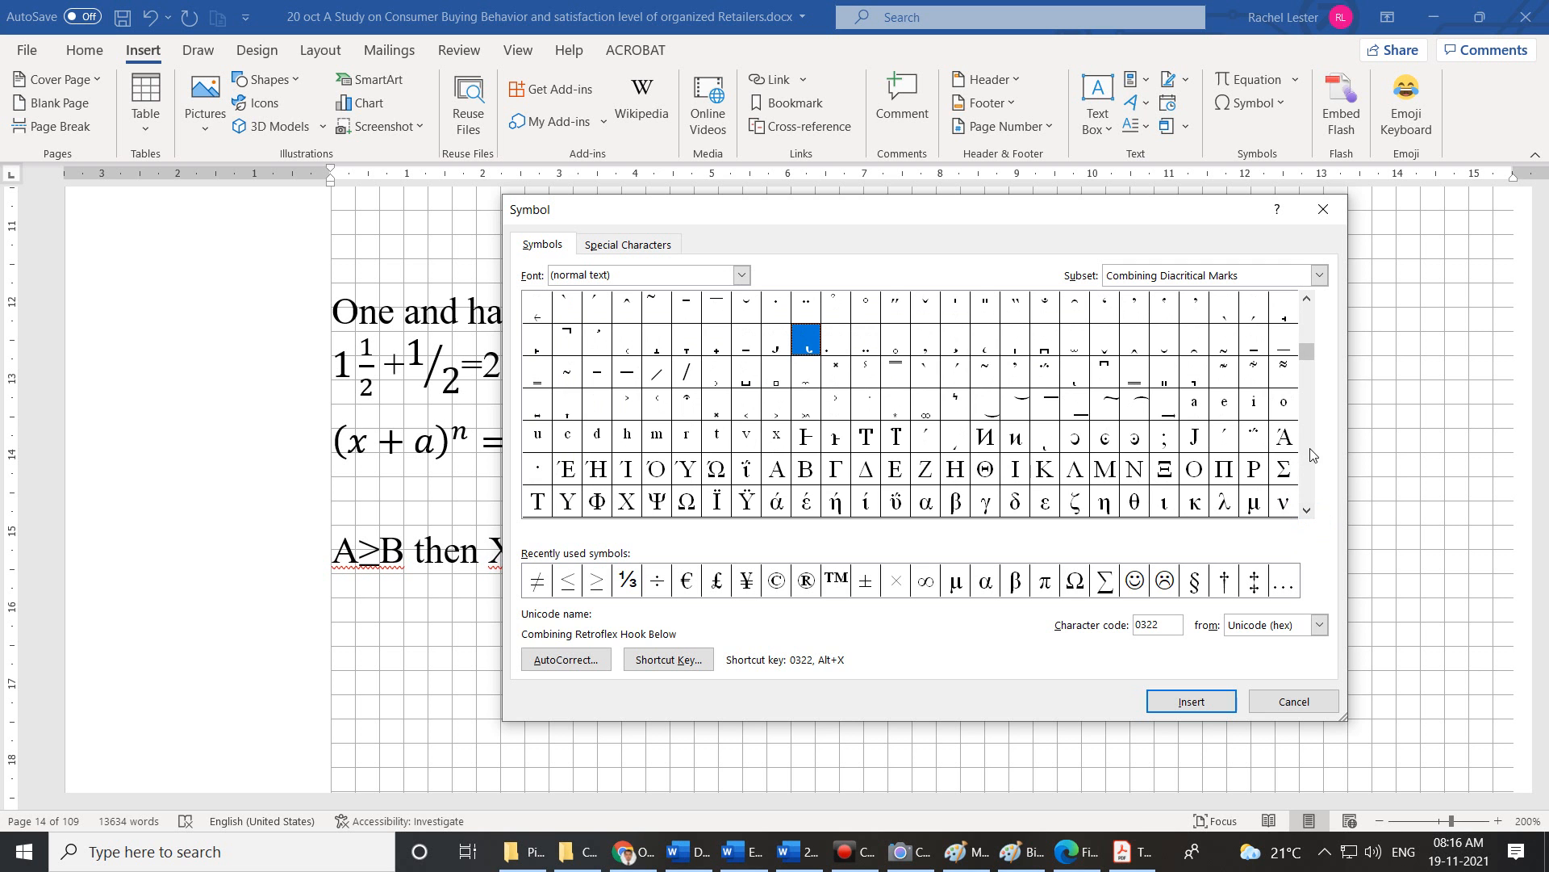
left_click(1307, 510)
left_click(1308, 509)
left_click(1307, 509)
left_click(1307, 510)
left_click(1307, 509)
left_click(1307, 509)
left_click(1308, 509)
left_click(1308, 510)
left_click(1307, 509)
left_click(1307, 509)
left_click(1307, 509)
left_click(1307, 509)
left_click(1307, 510)
left_click(1307, 509)
left_click(1307, 509)
left_click(1307, 509)
left_click(1307, 509)
left_click(1307, 509)
left_click(1307, 510)
left_click(1307, 510)
left_click(1307, 509)
left_click(1308, 509)
left_click(1308, 509)
left_click(1307, 509)
left_click(1307, 509)
left_click(1307, 510)
left_click(1307, 509)
left_click(1307, 509)
left_click(1307, 509)
left_click(1307, 510)
left_click(1307, 509)
left_click(1307, 510)
left_click(1307, 509)
left_click(1308, 510)
left_click(1307, 509)
left_click(1308, 509)
left_click(1307, 510)
left_click(1308, 509)
left_click(1307, 510)
left_click(1307, 510)
left_click(1308, 509)
left_click(1307, 510)
left_click(1307, 509)
left_click(1308, 509)
left_click(1307, 509)
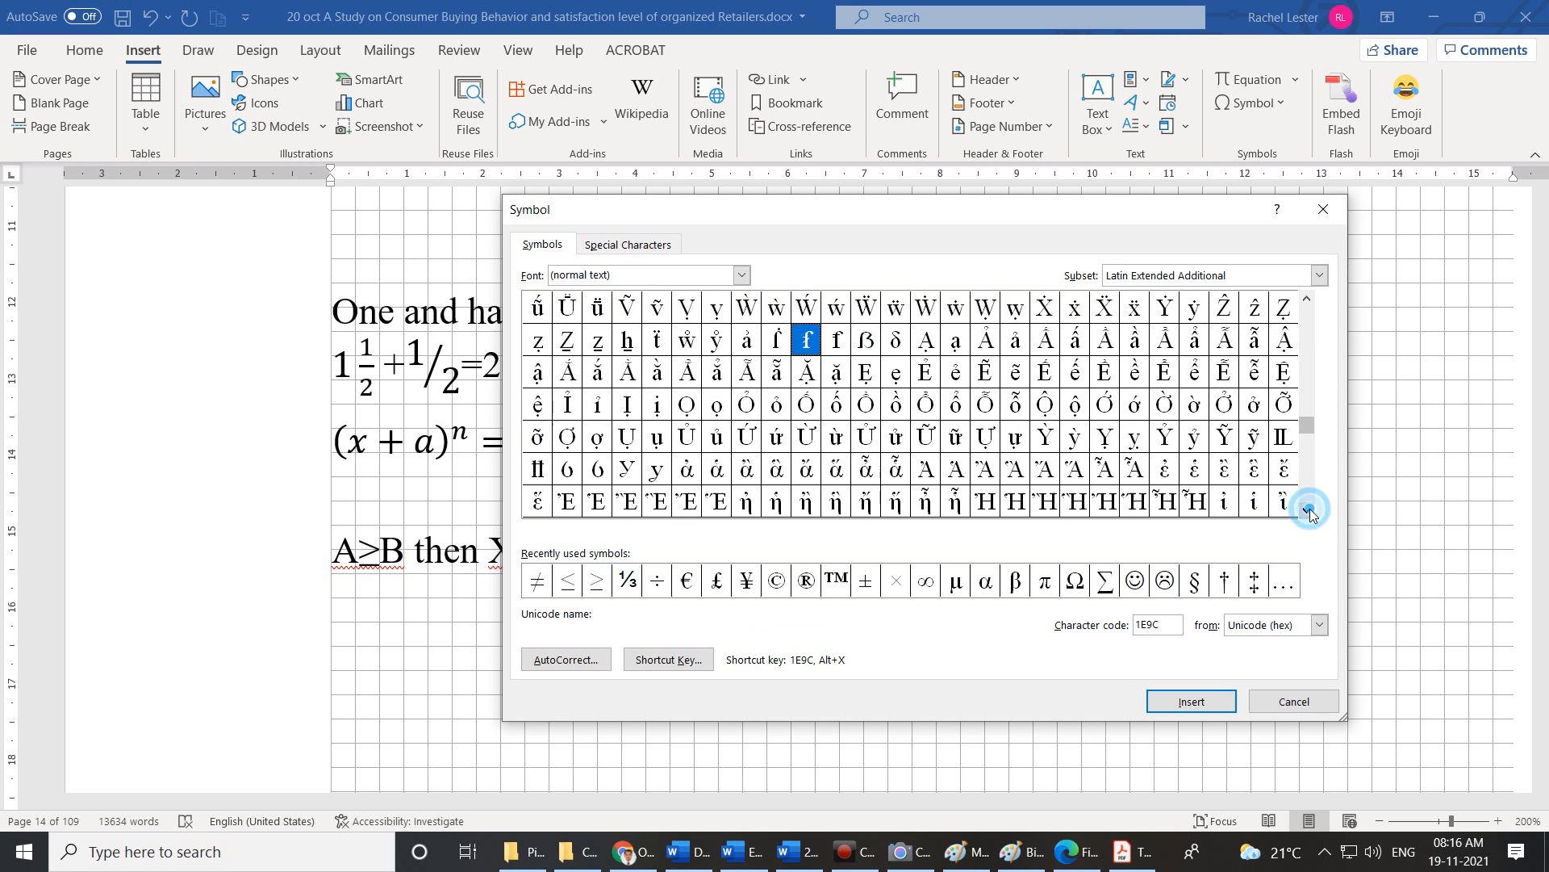
Dismiss the Symbol dialog and insert a blank new equation right after M≠N.
left_click(1293, 700)
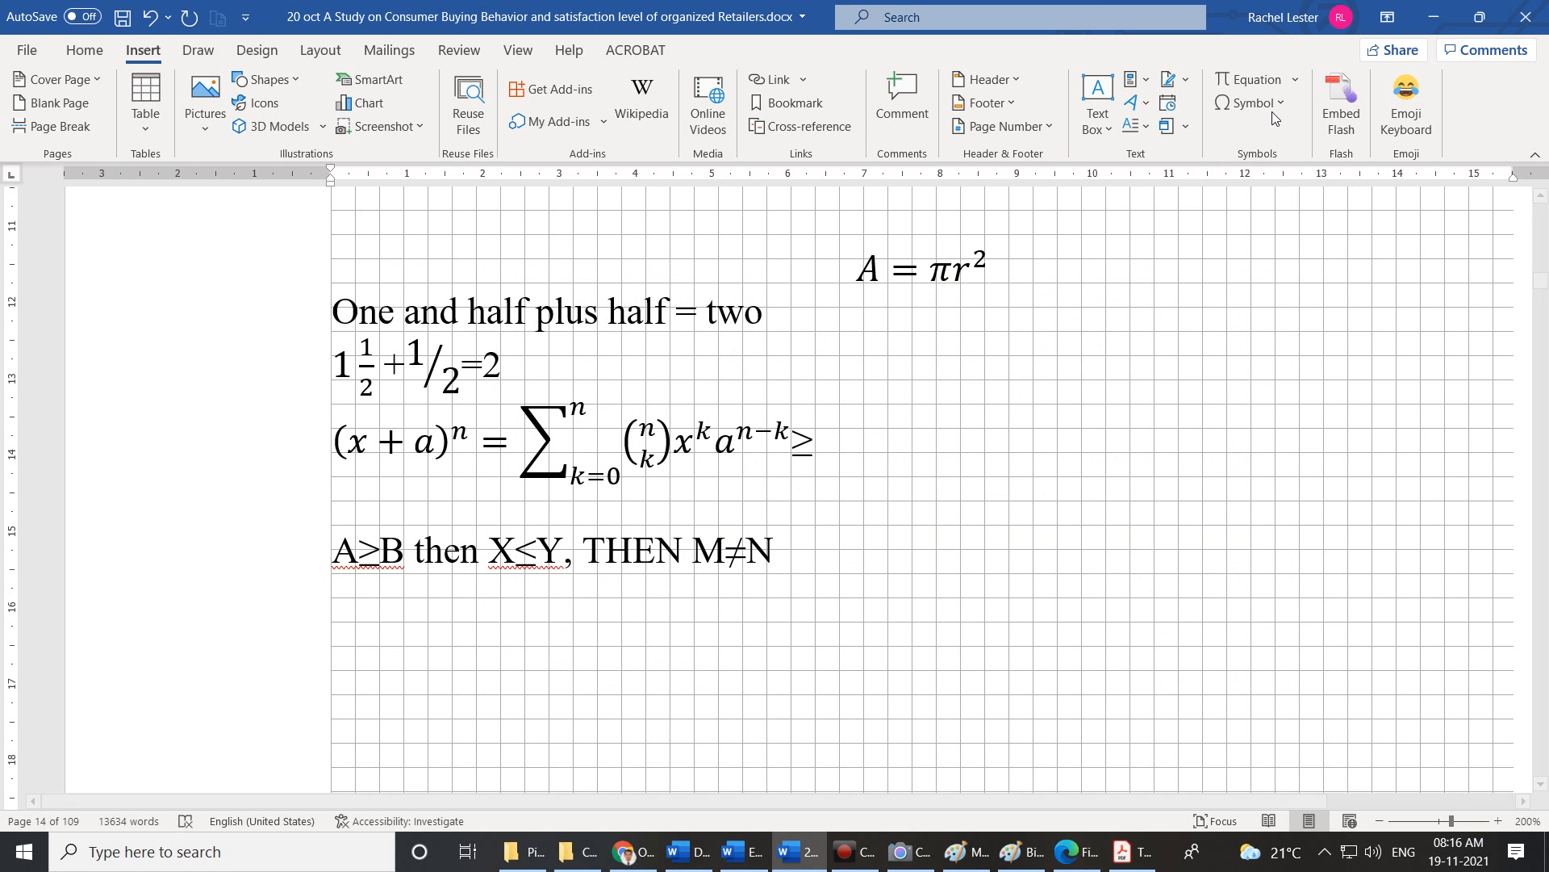
left_click(1292, 80)
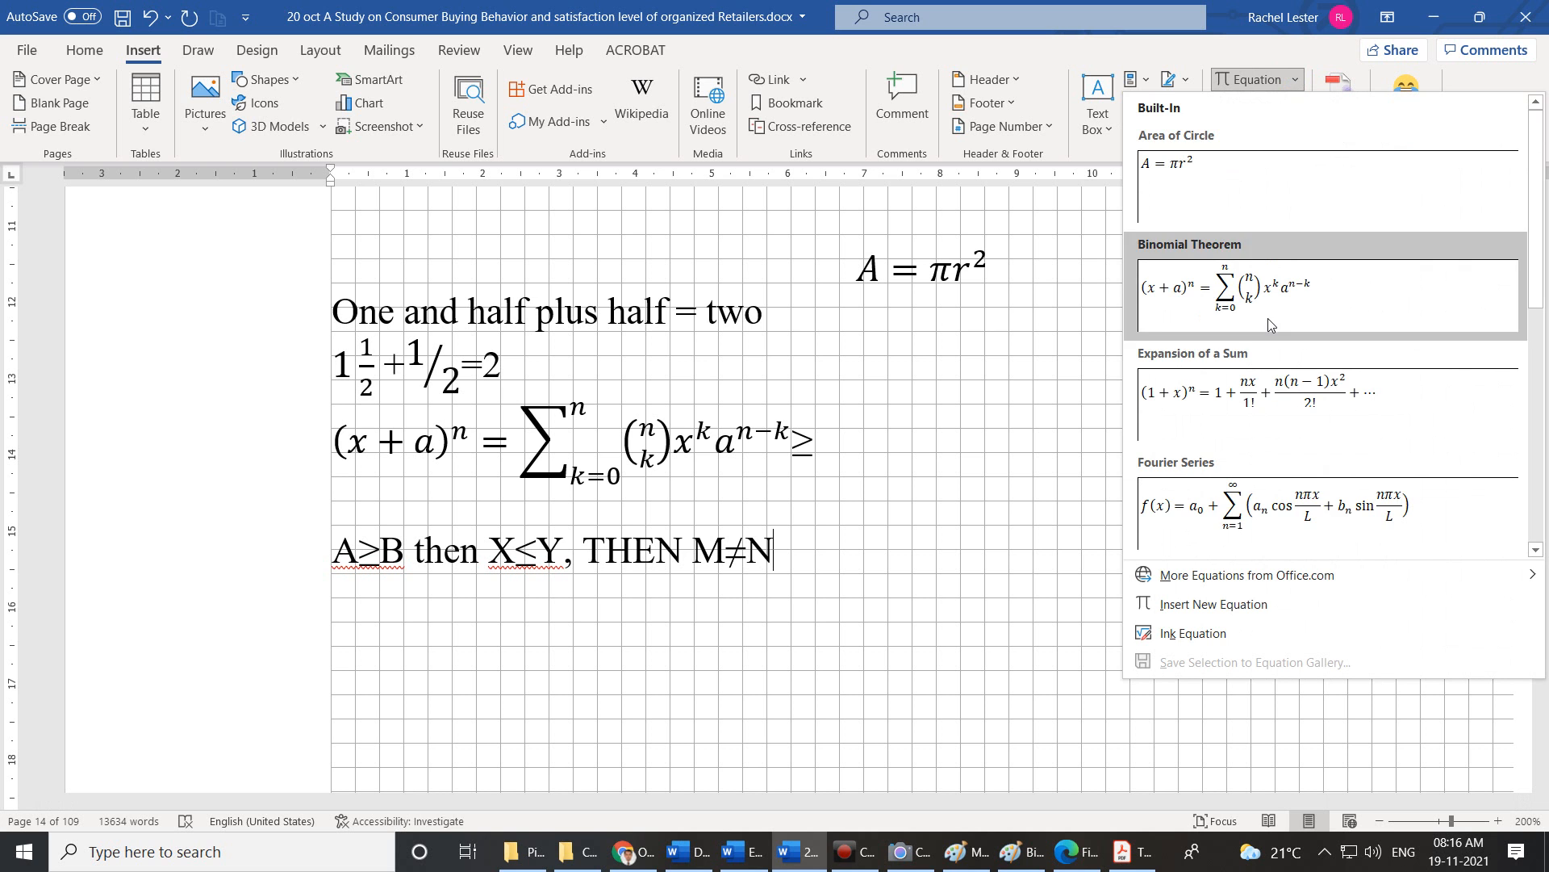
scroll(1269, 324, "down", 3)
scroll(1269, 324, "up", 3)
scroll(1271, 325, "down", 3)
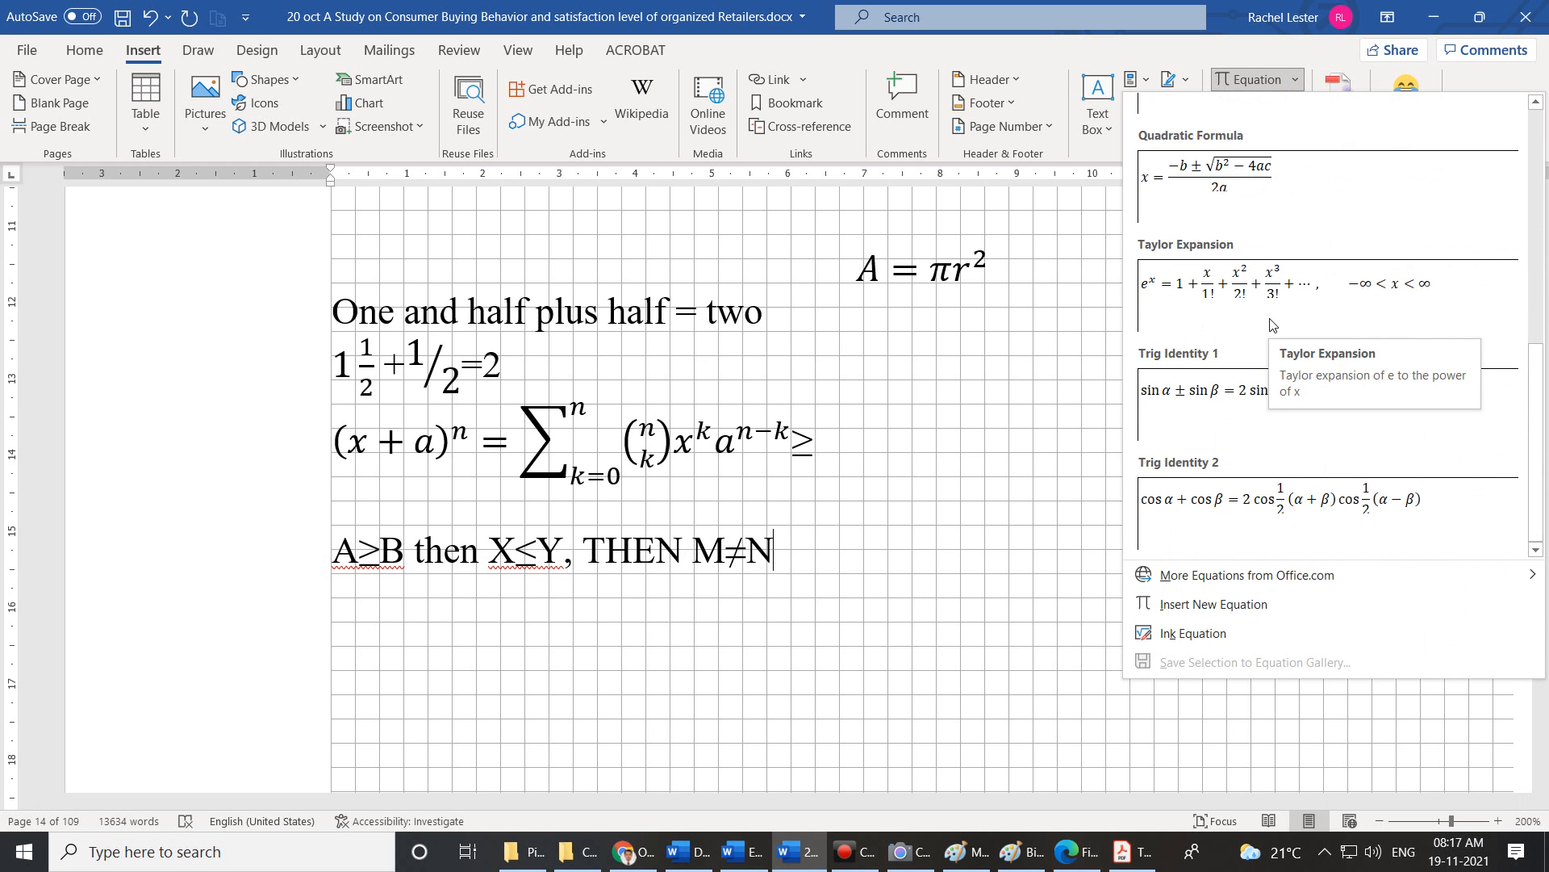
left_click(1236, 607)
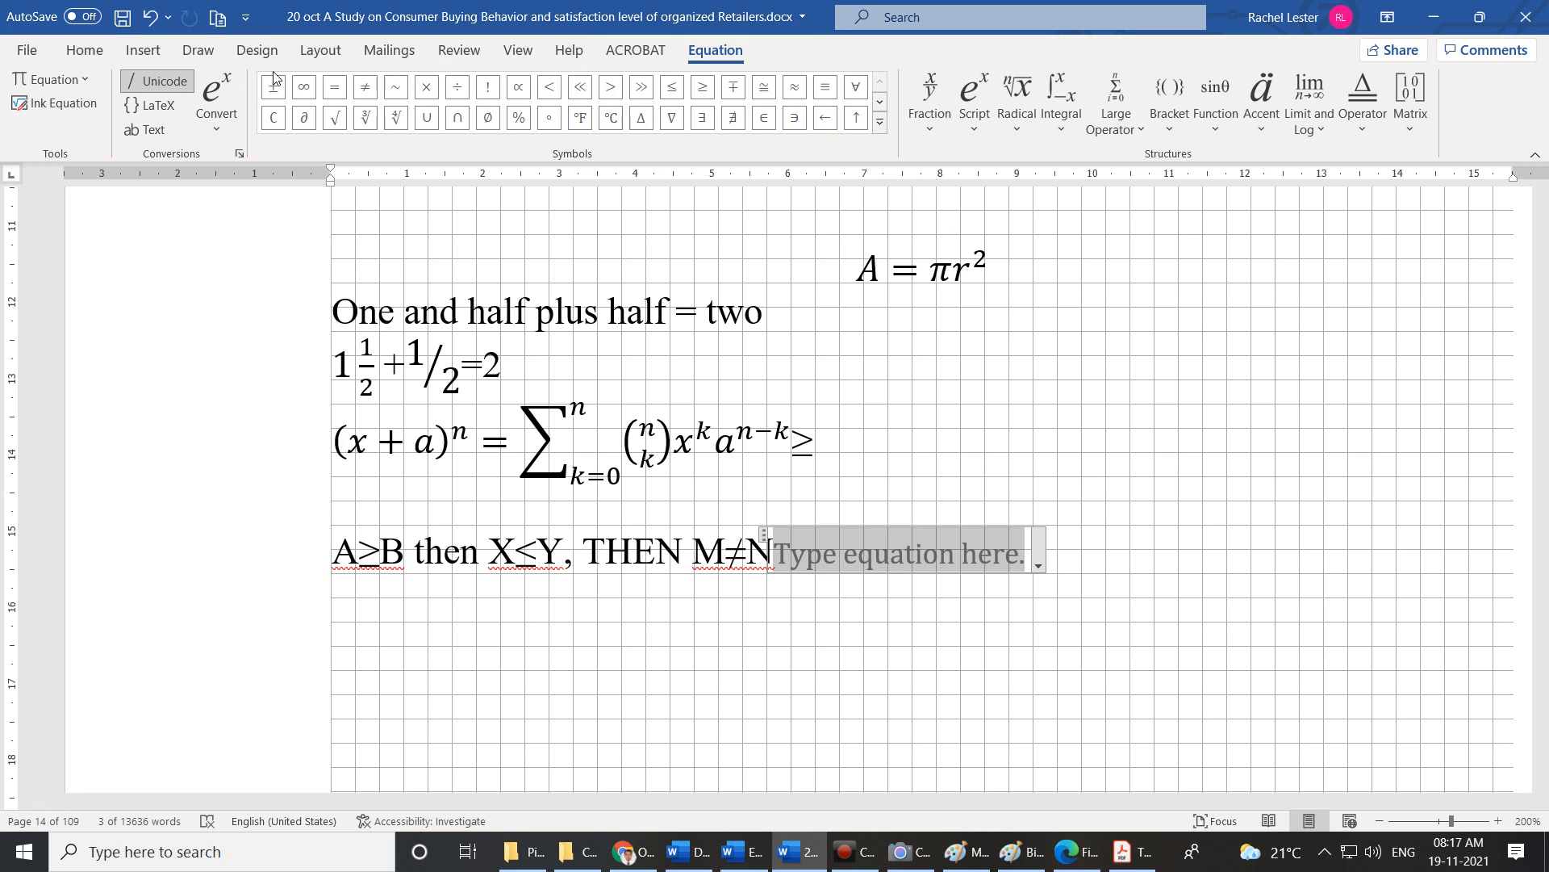
left_click(143, 50)
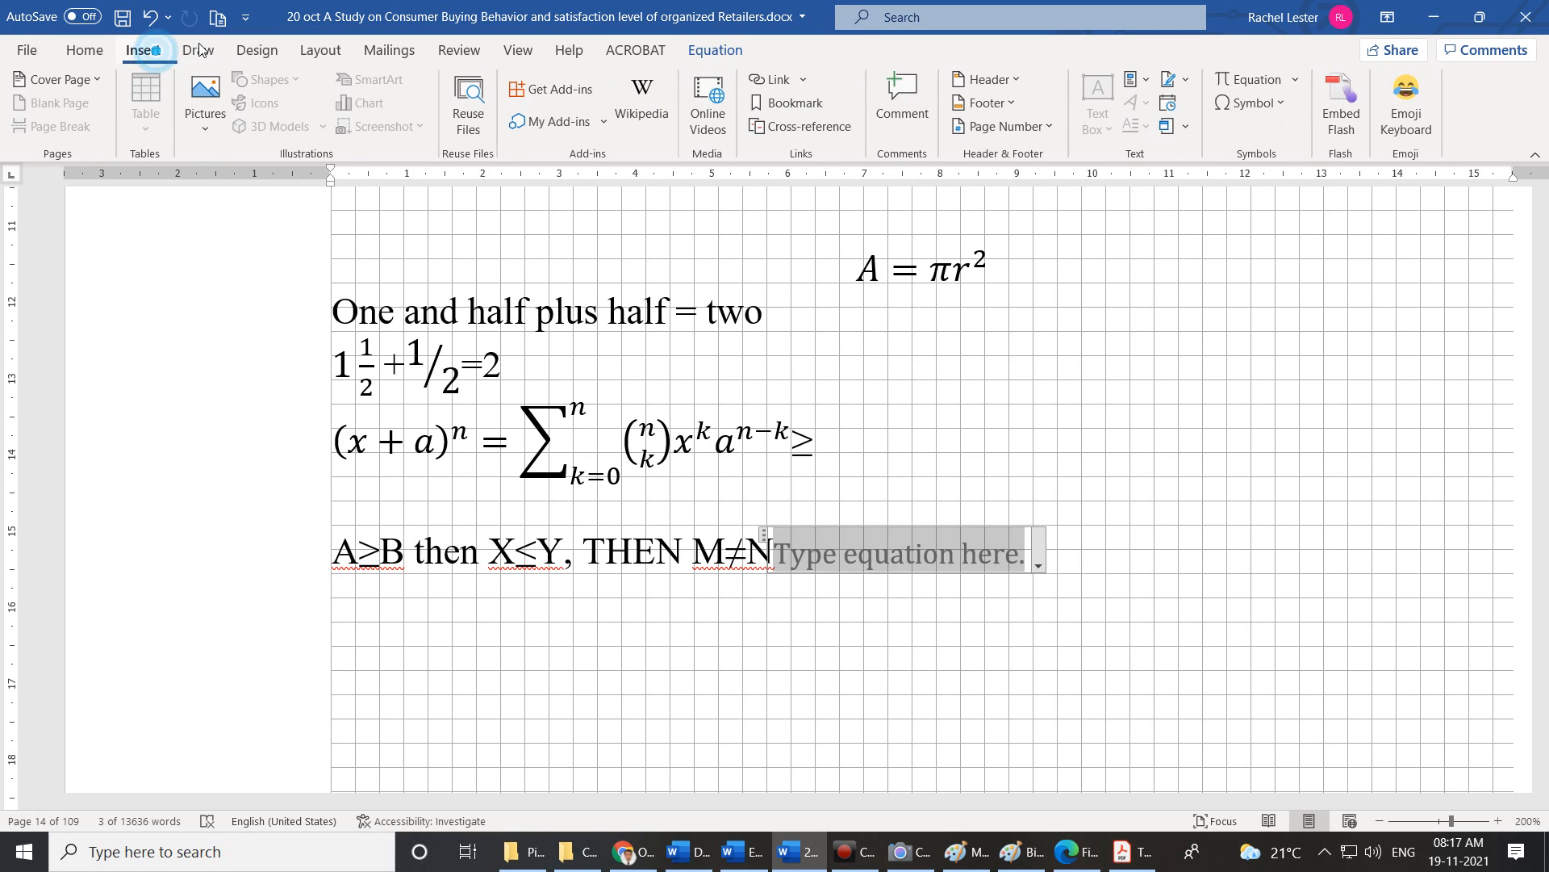
left_click(1275, 103)
left_click(710, 50)
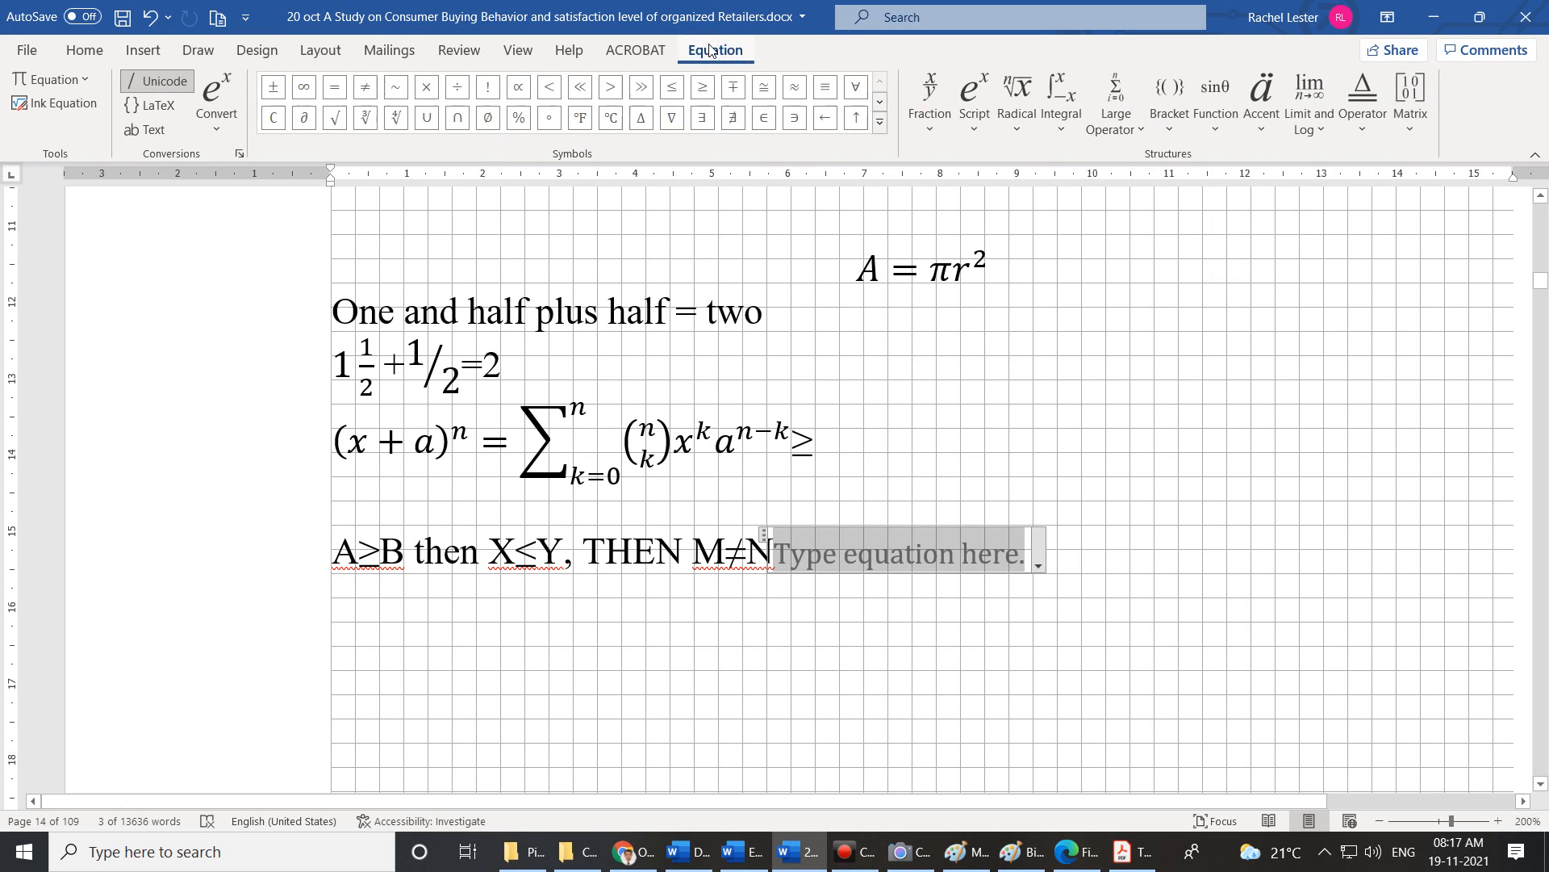
left_click(883, 121)
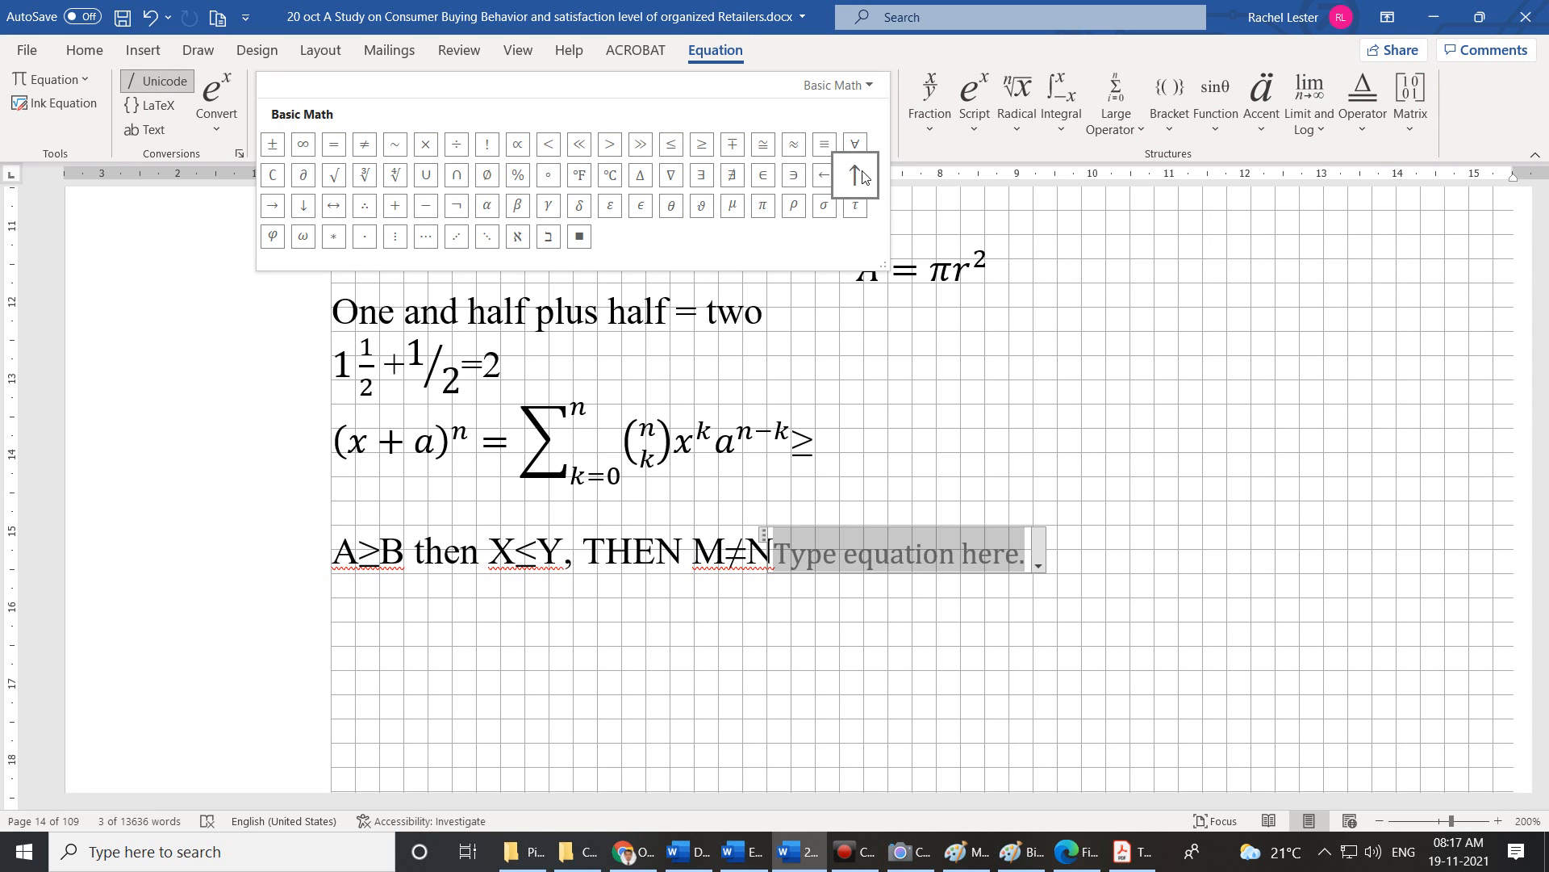
left_click(1144, 248)
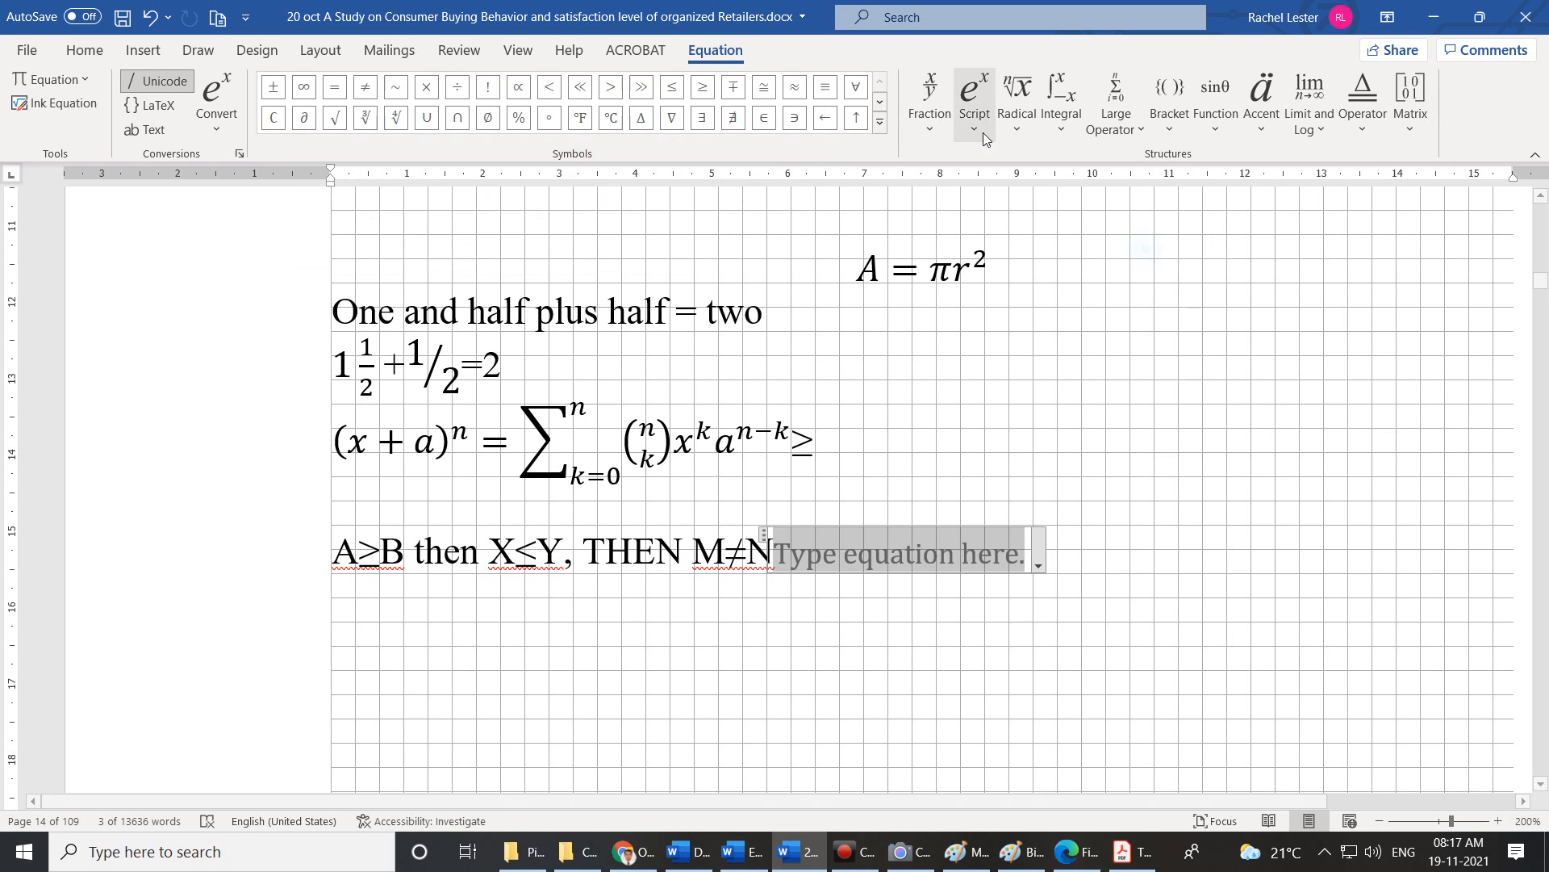
left_click(932, 125)
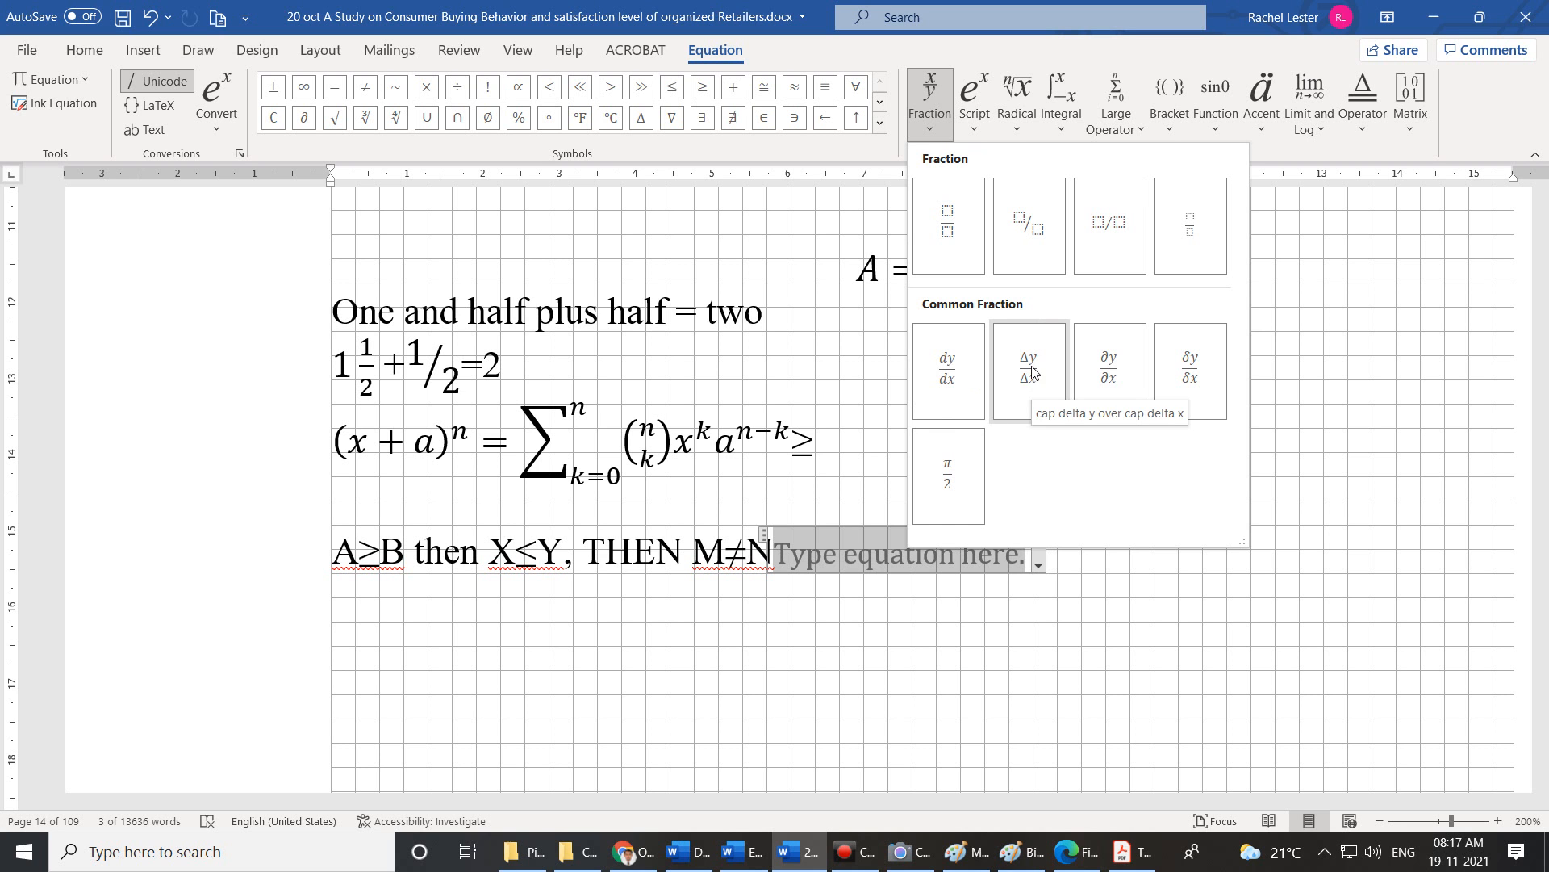
left_click(1365, 408)
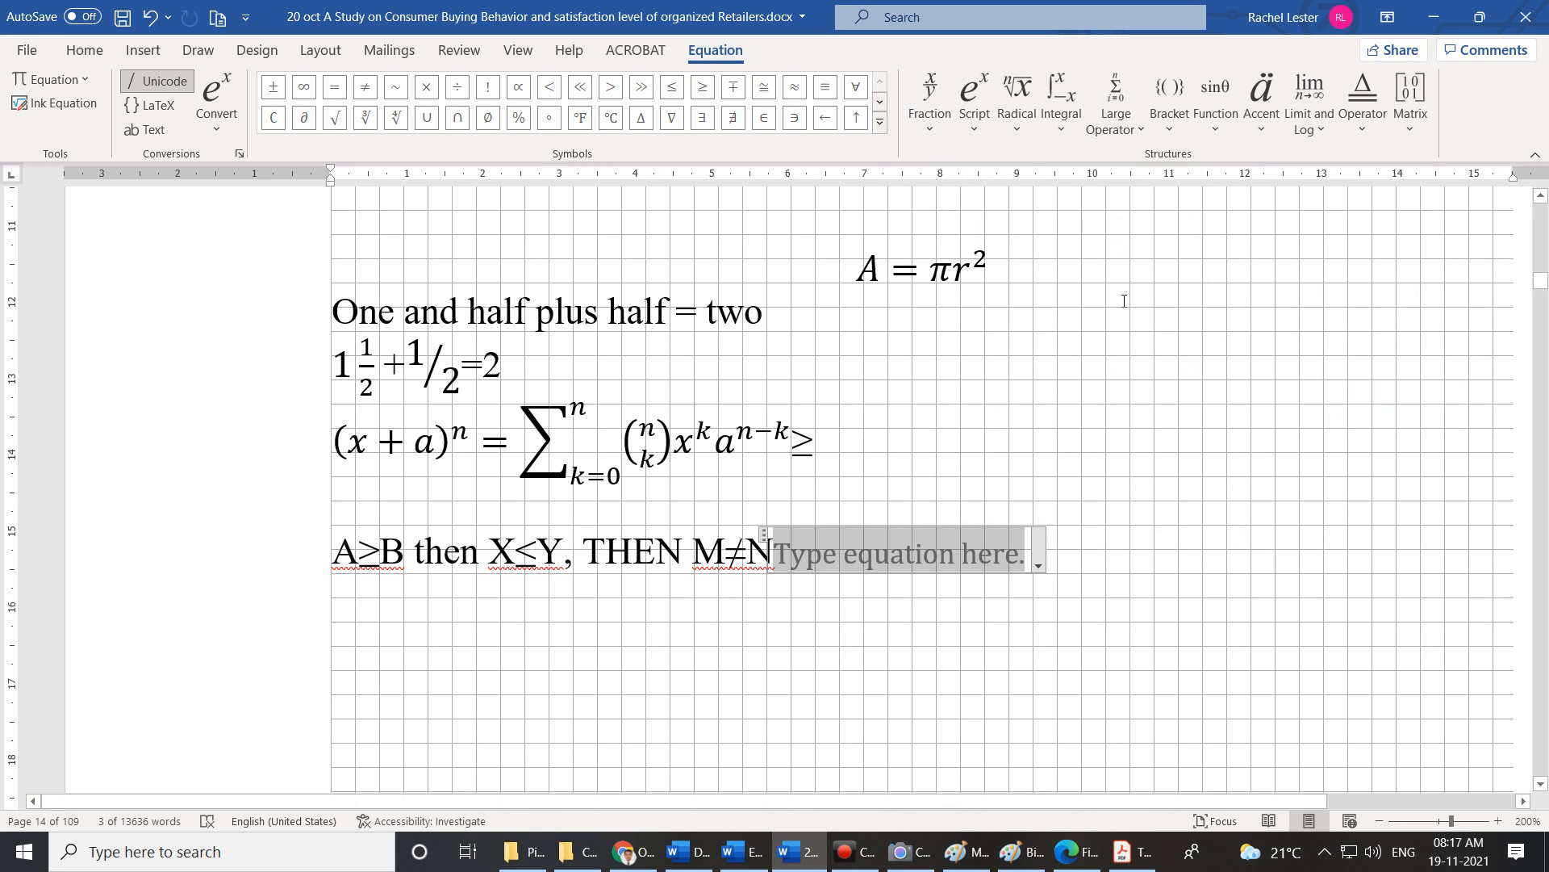
Browse the Script, Radical and Integral structure galleries, finishing on the Large Operator structures.
left_click(975, 129)
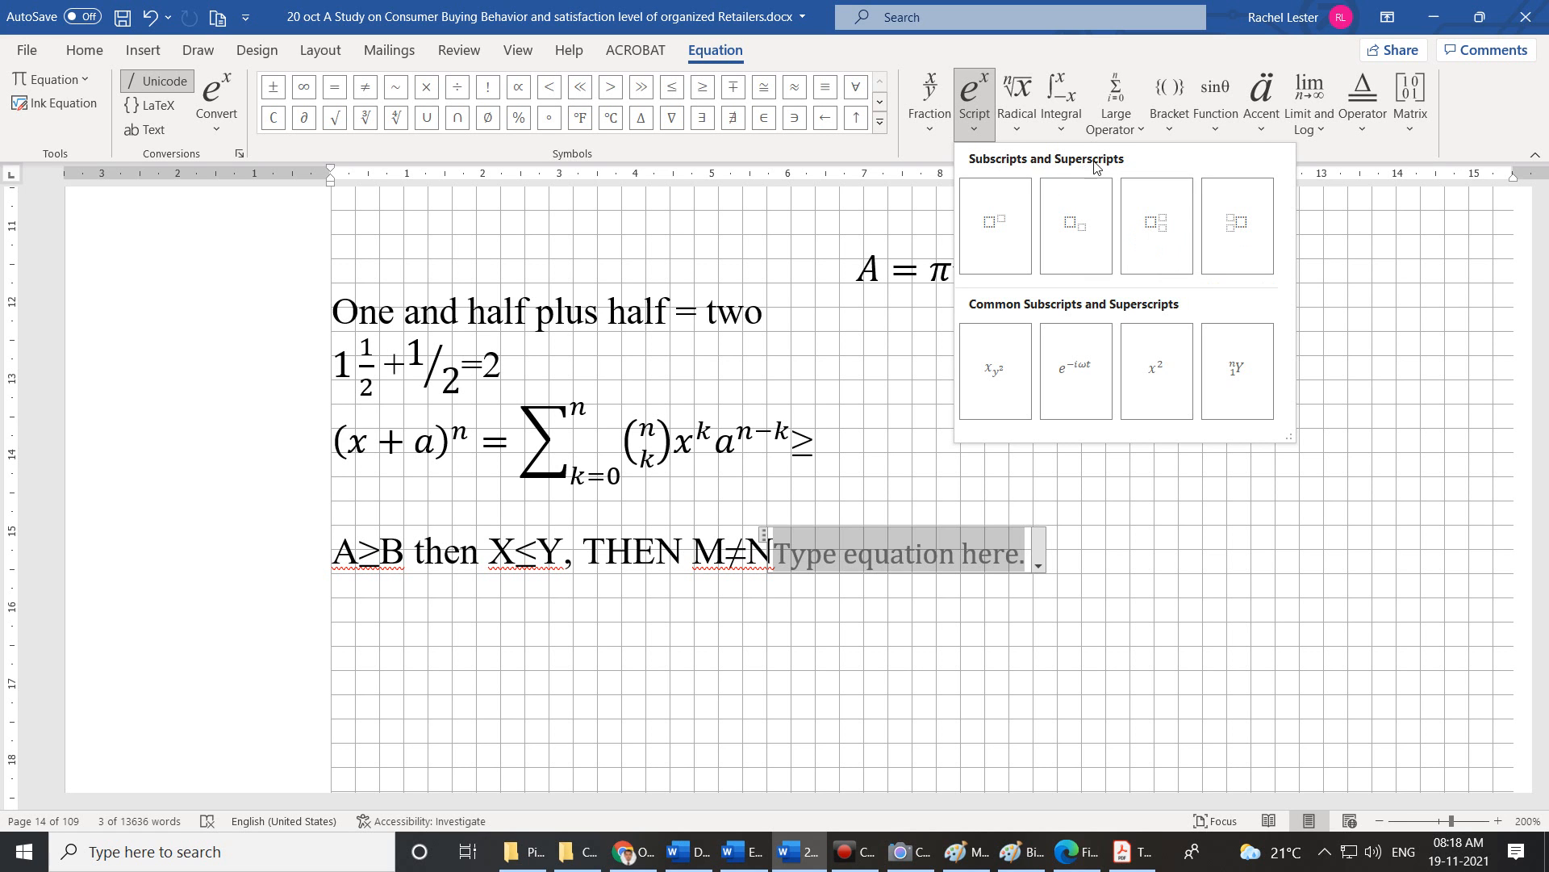
left_click(1258, 220)
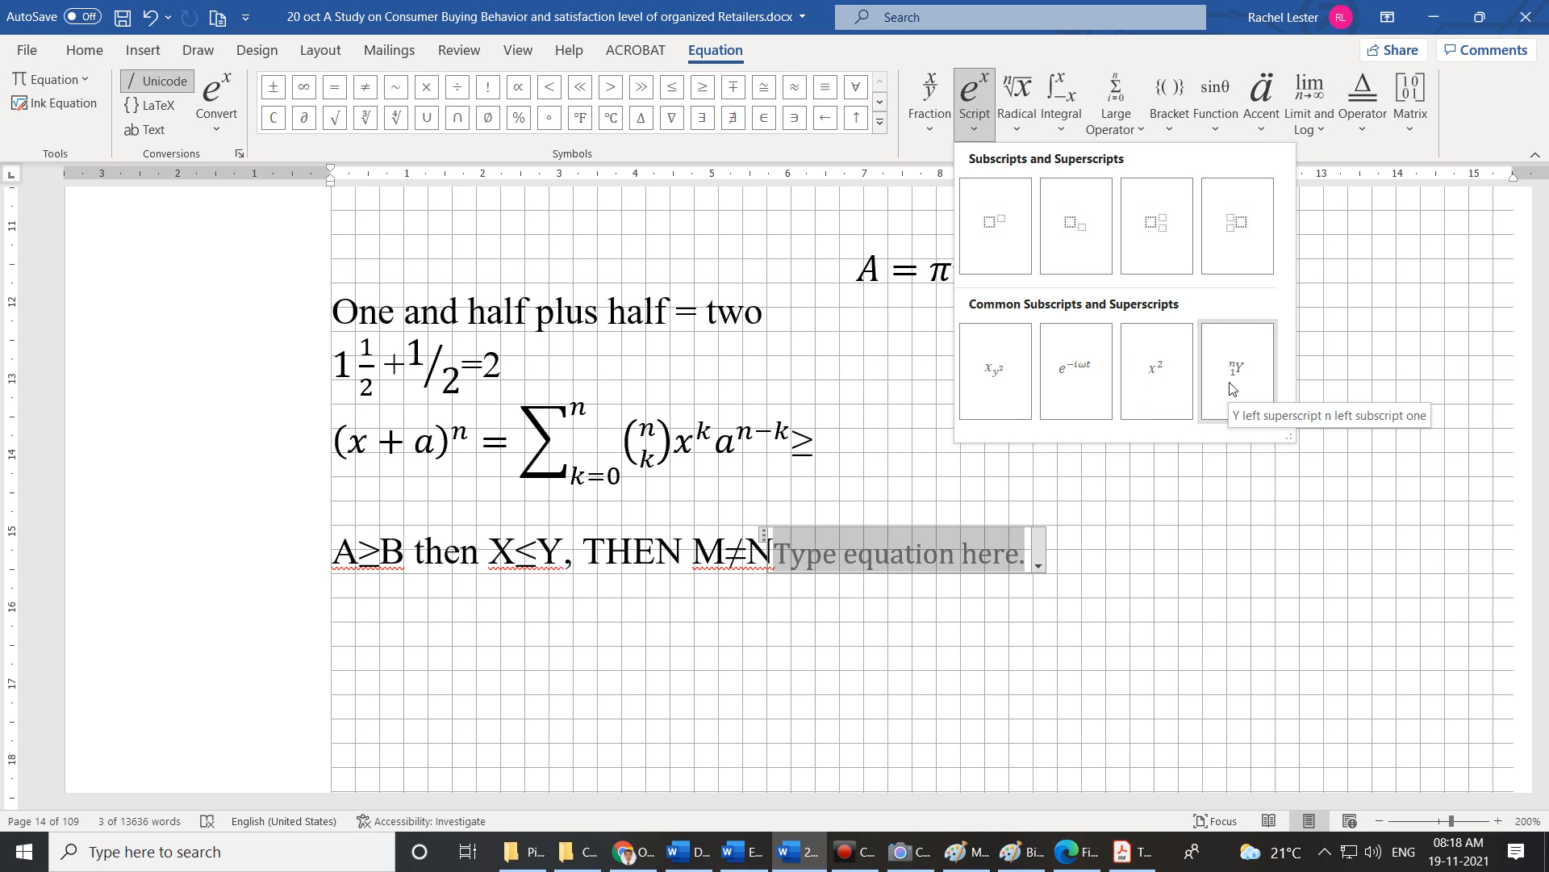
left_click(1018, 125)
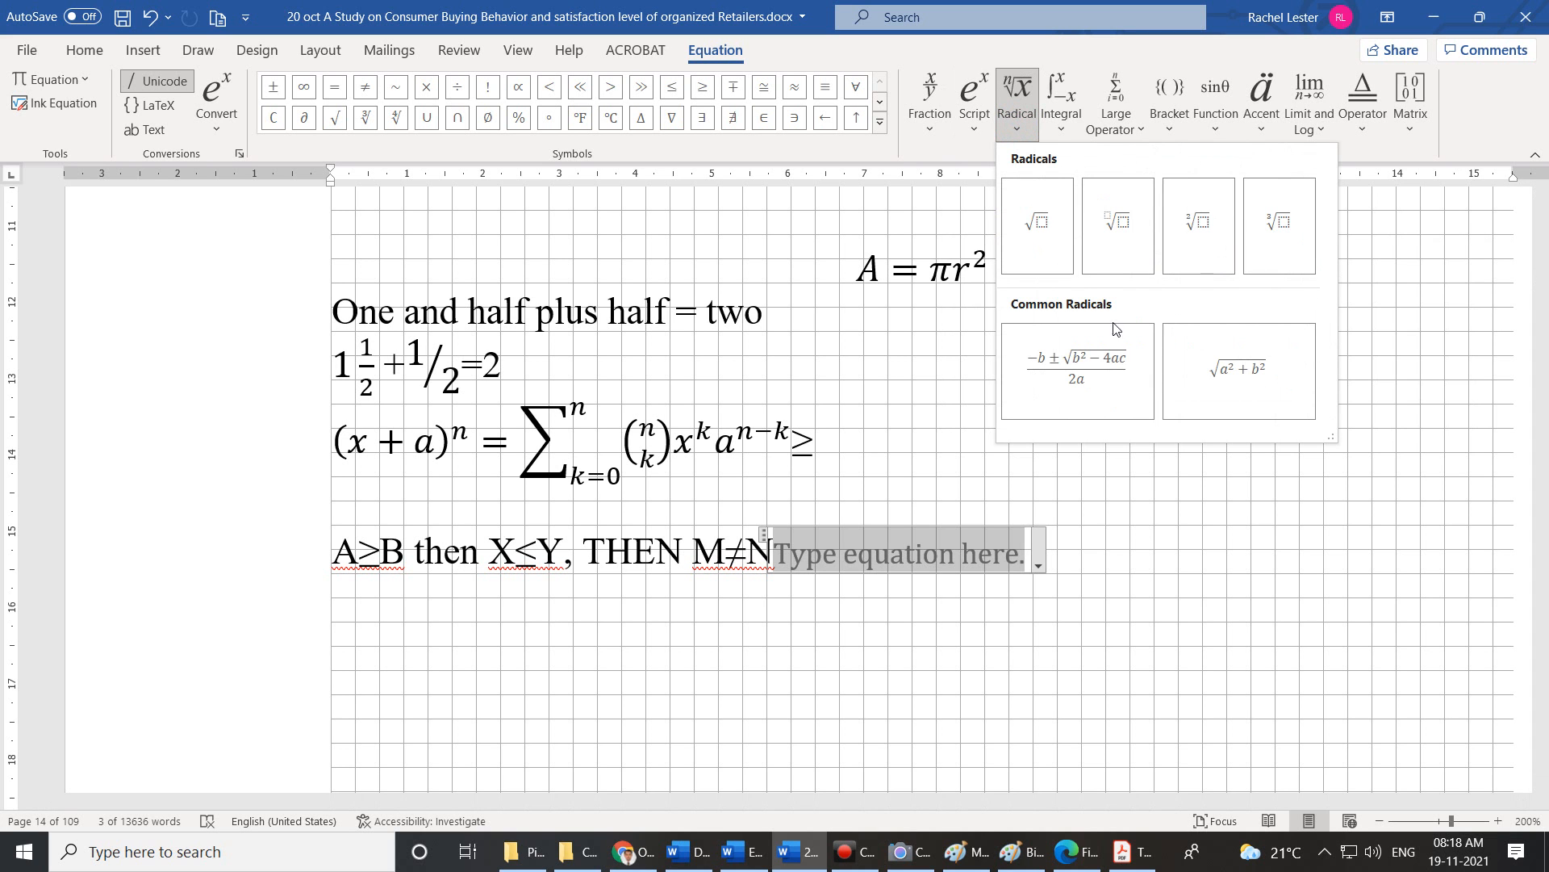
left_click(1067, 133)
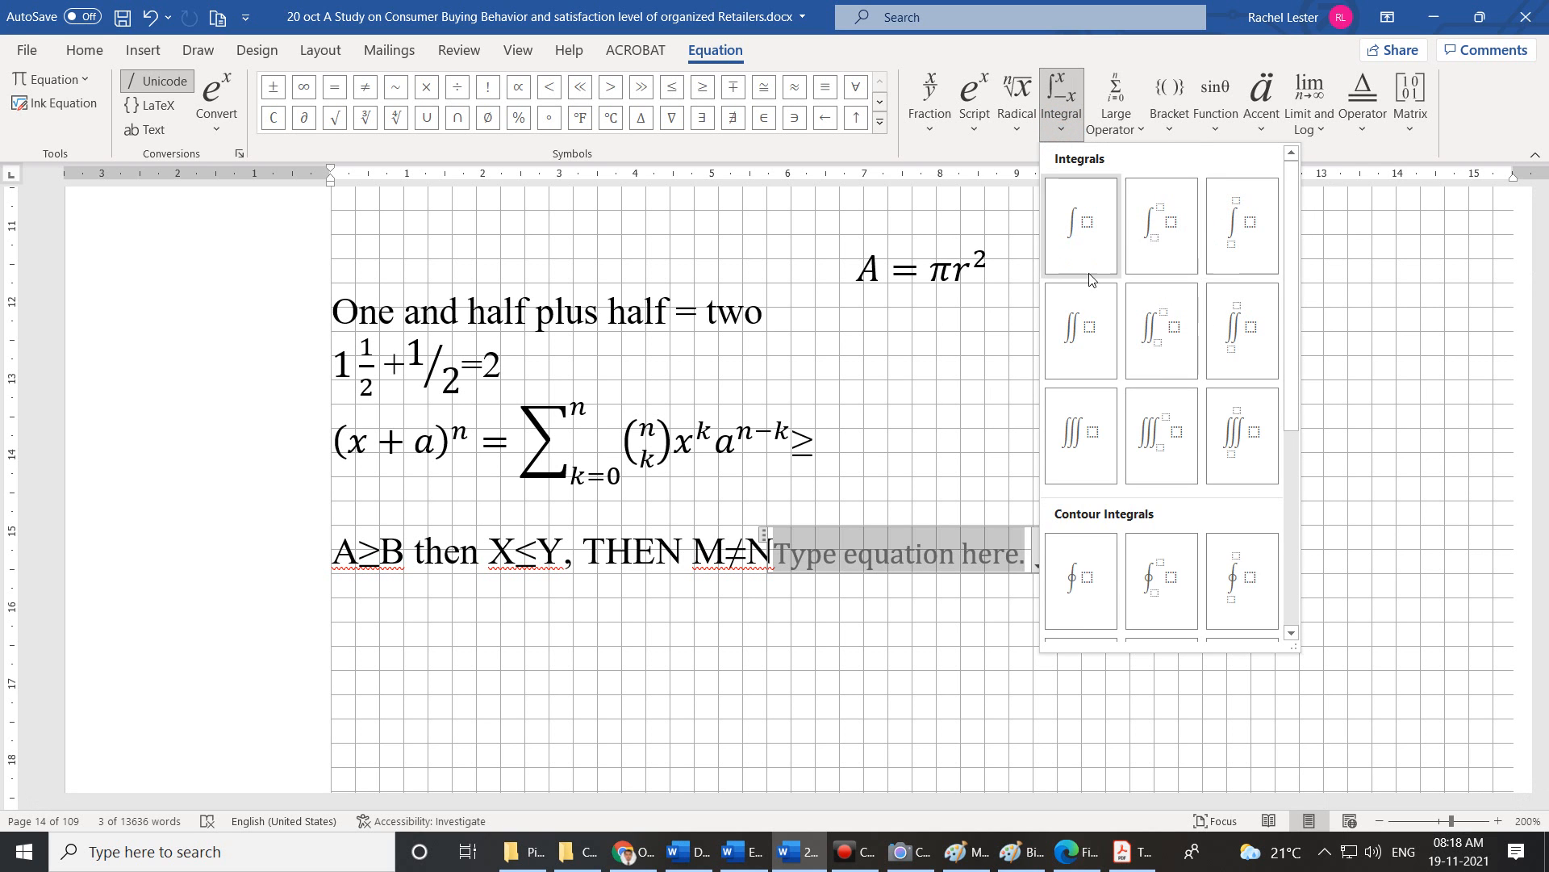
scroll(1208, 322, "down", 3)
scroll(1208, 322, "down", 1)
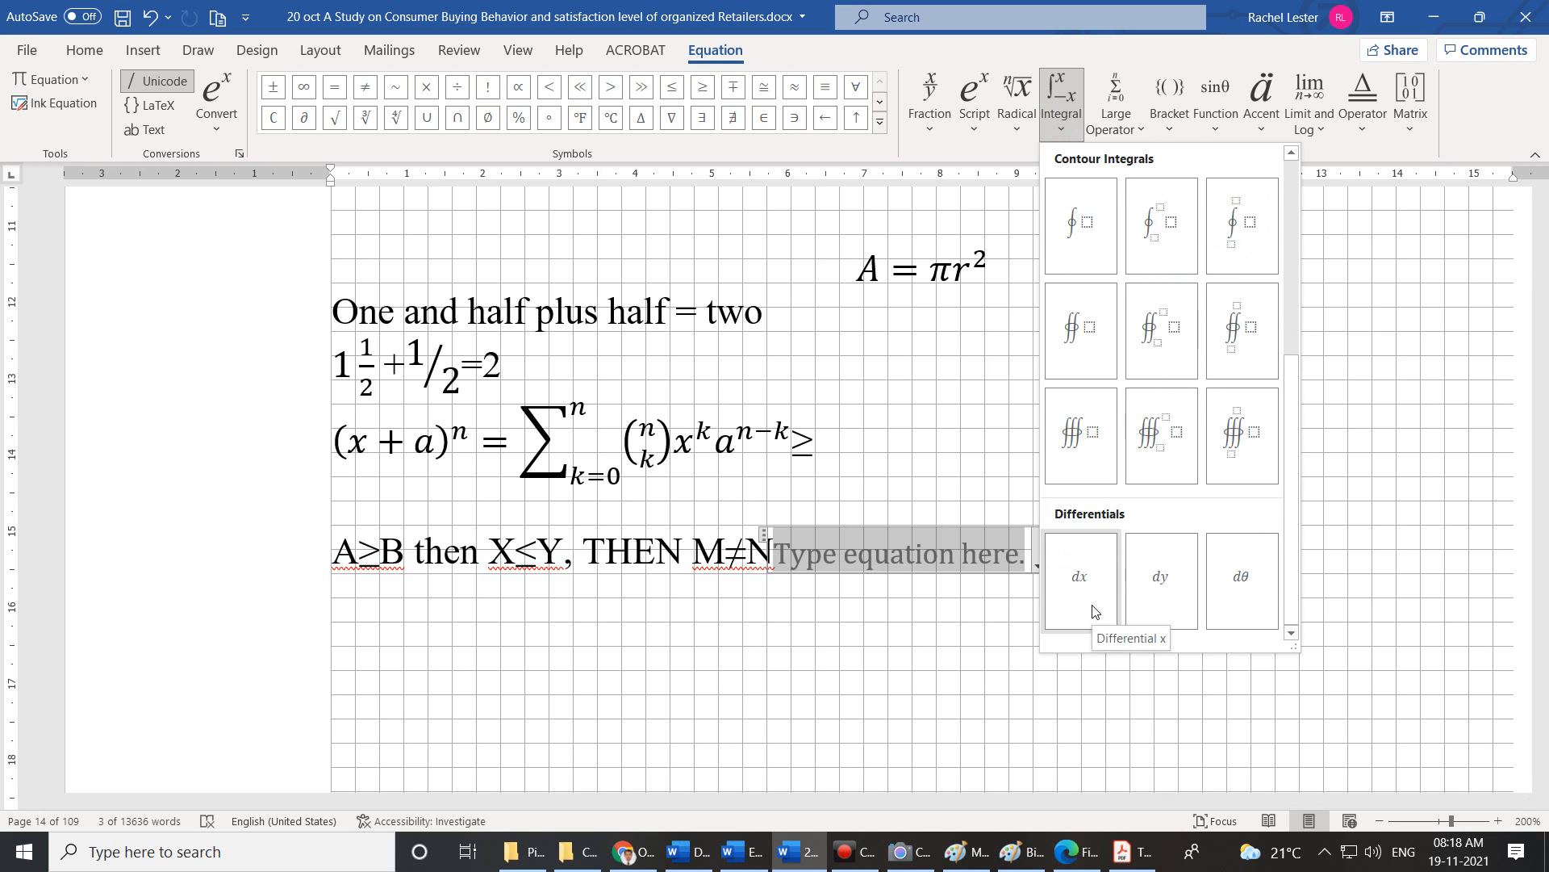
left_click(1145, 131)
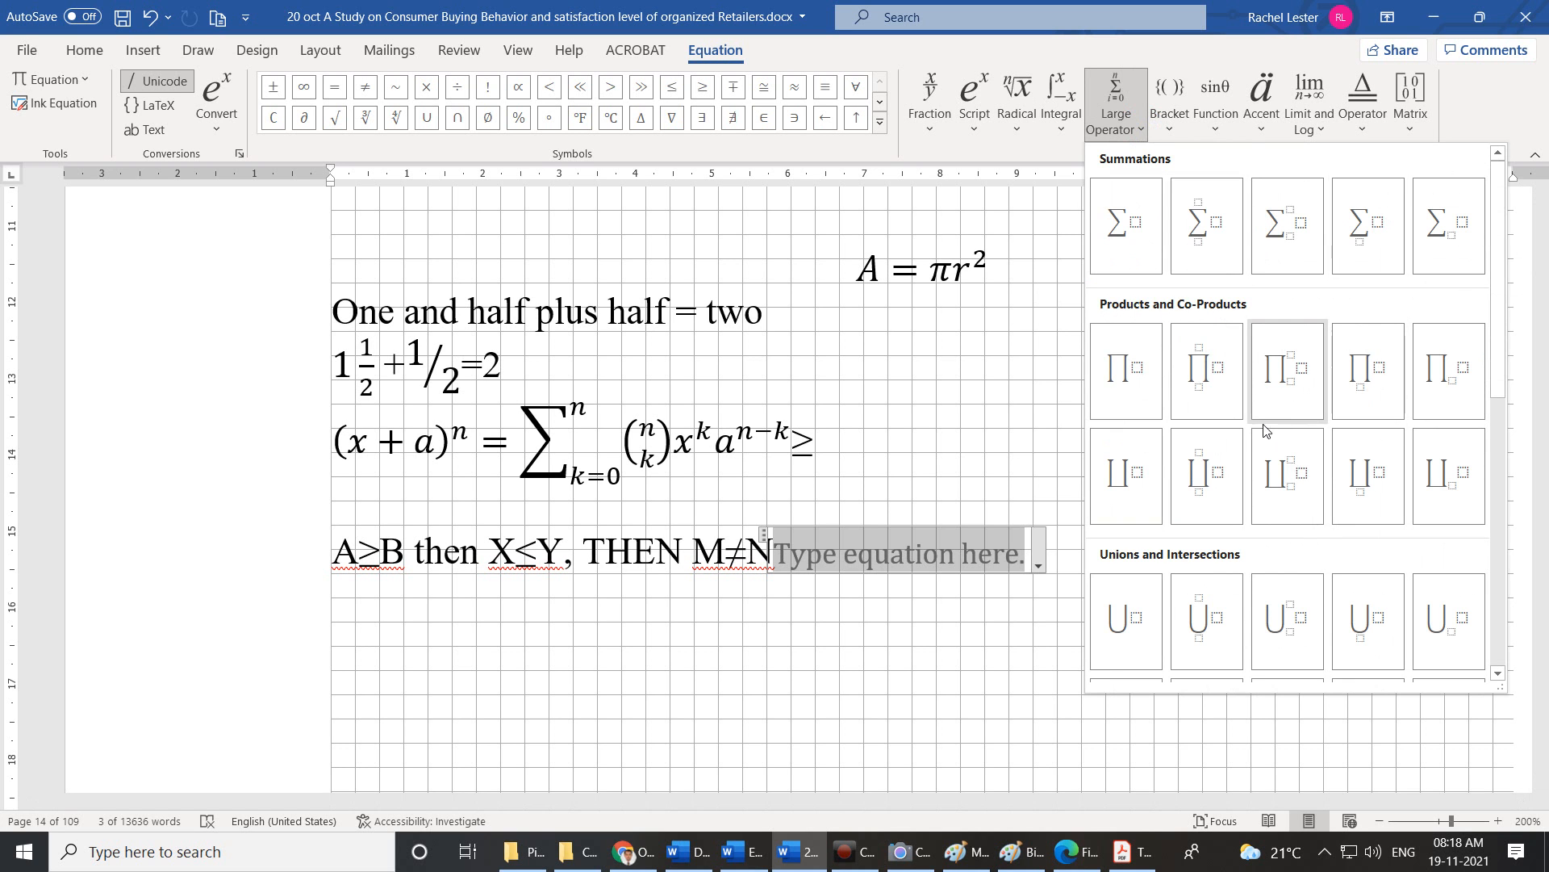
Scroll through the Large Operator structures such as summations.
scroll(1144, 389, "down", 5)
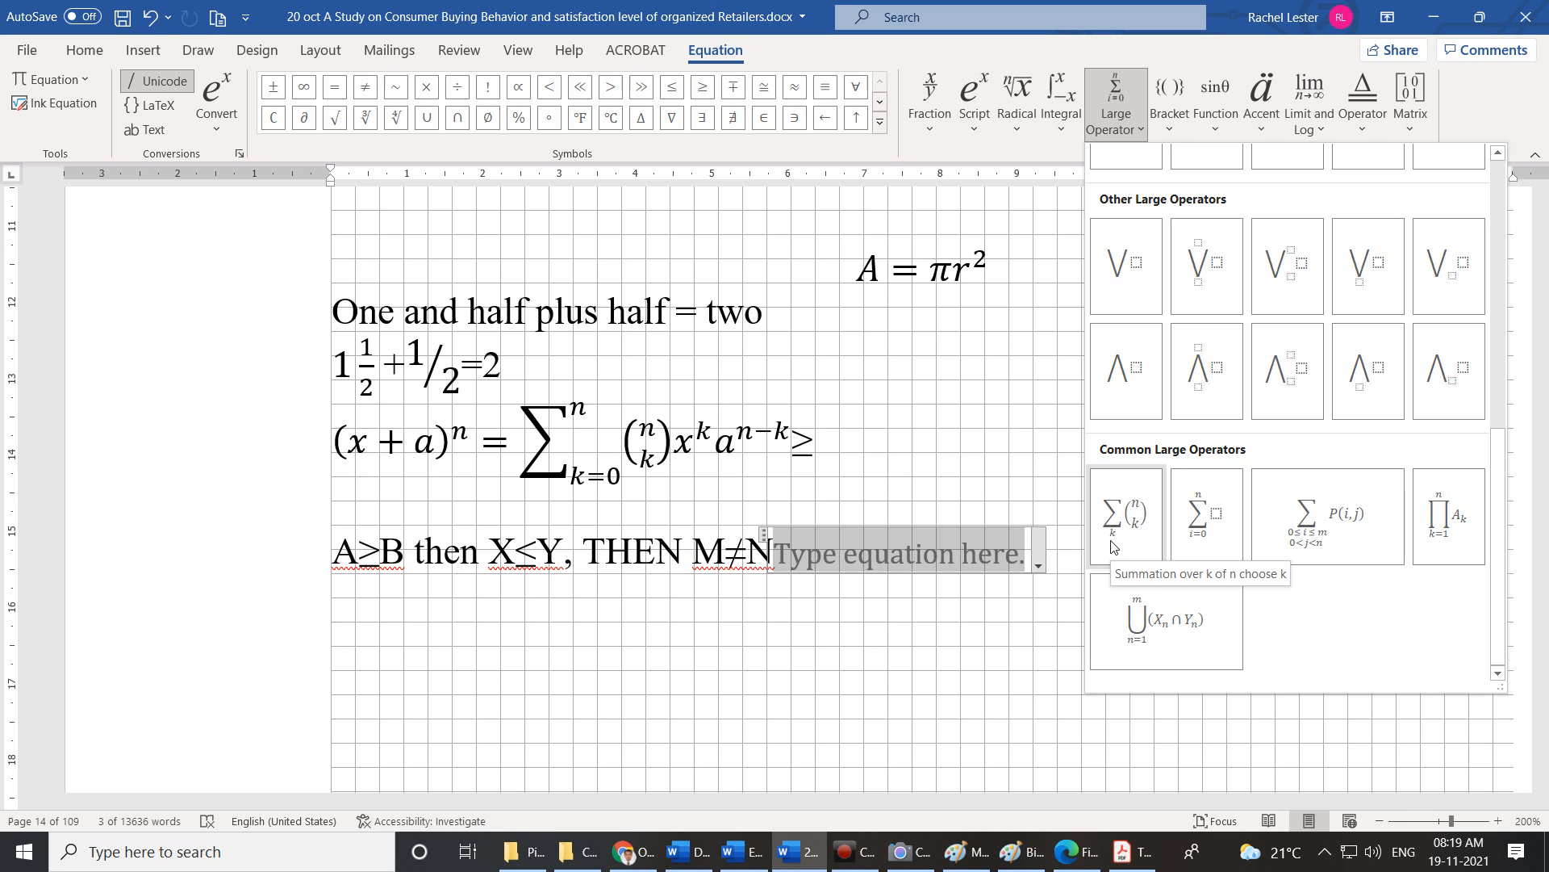
scroll(1283, 500, "up", 5)
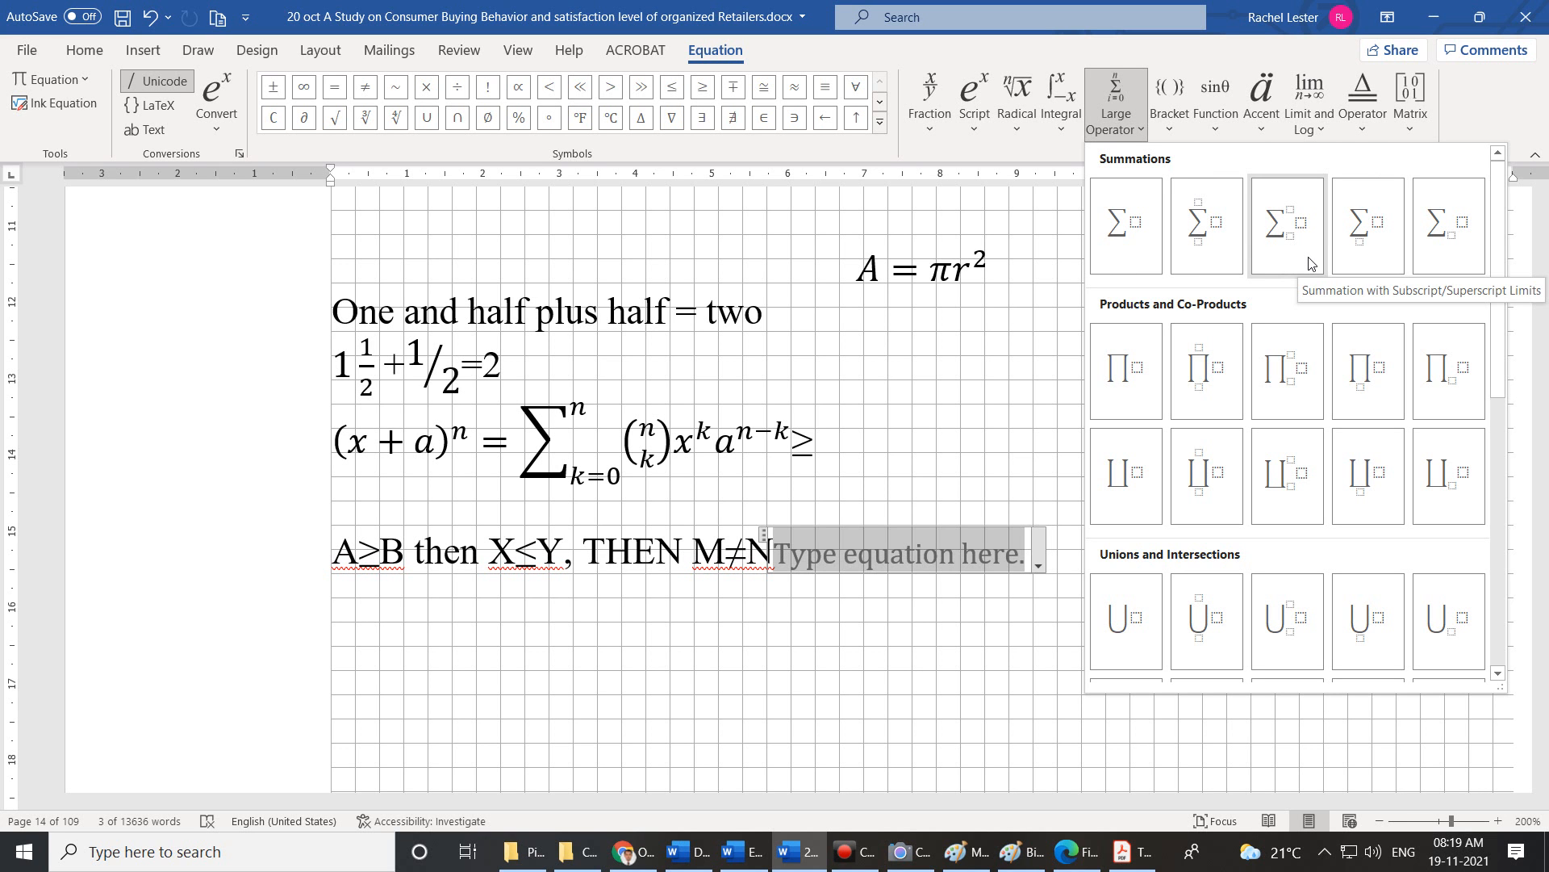
scroll(1449, 387, "down", 5)
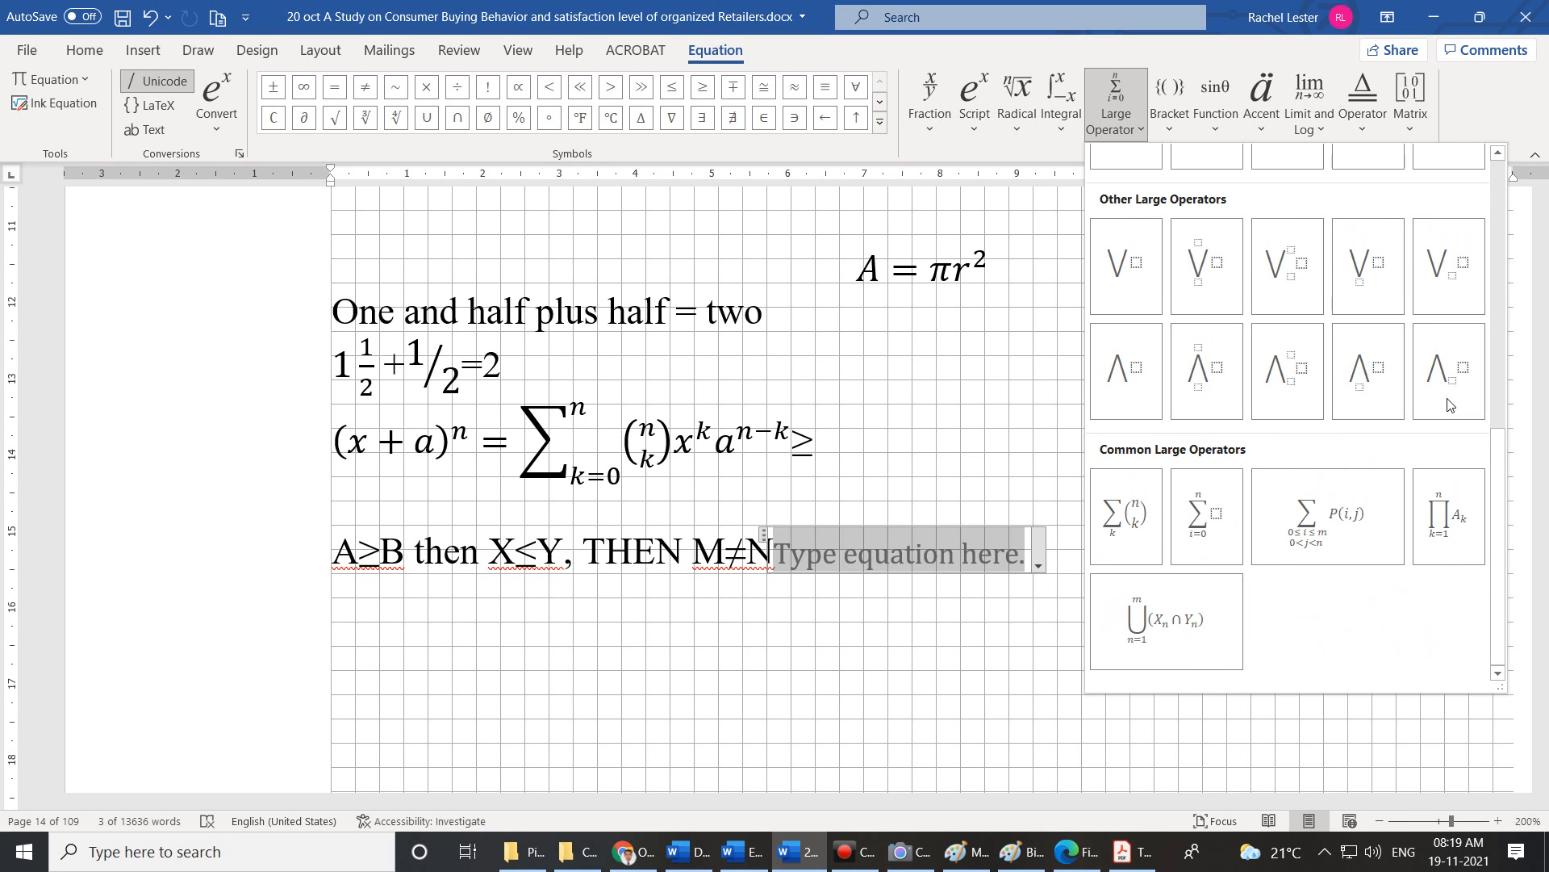
Scroll through the Bracket structures, finishing on the Function gallery.
left_click(1175, 133)
scroll(1289, 349, "down", 5)
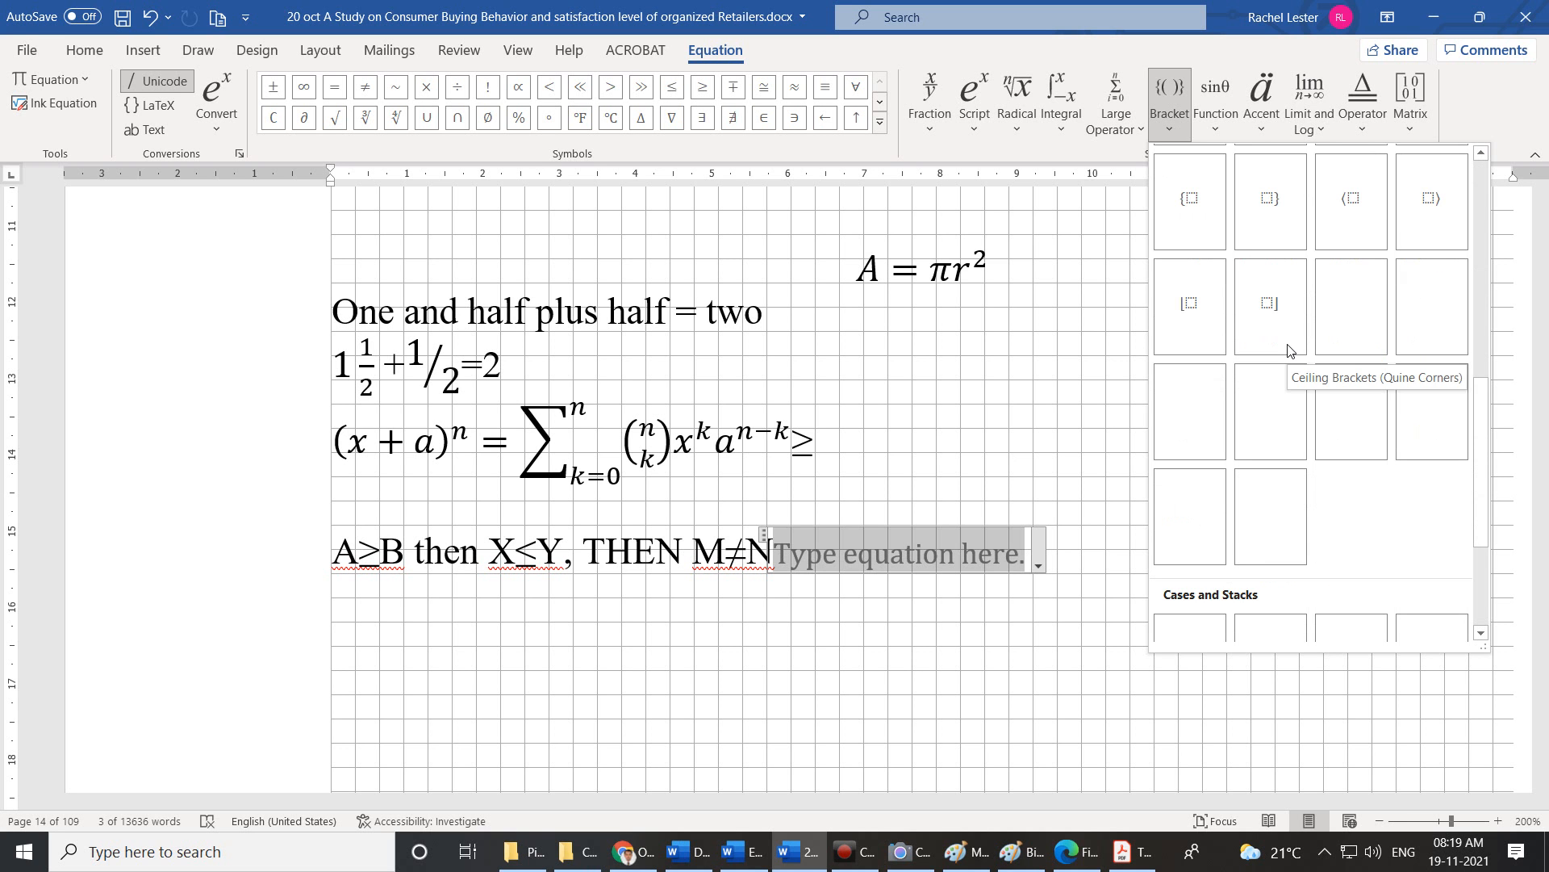
scroll(1288, 349, "down", 2)
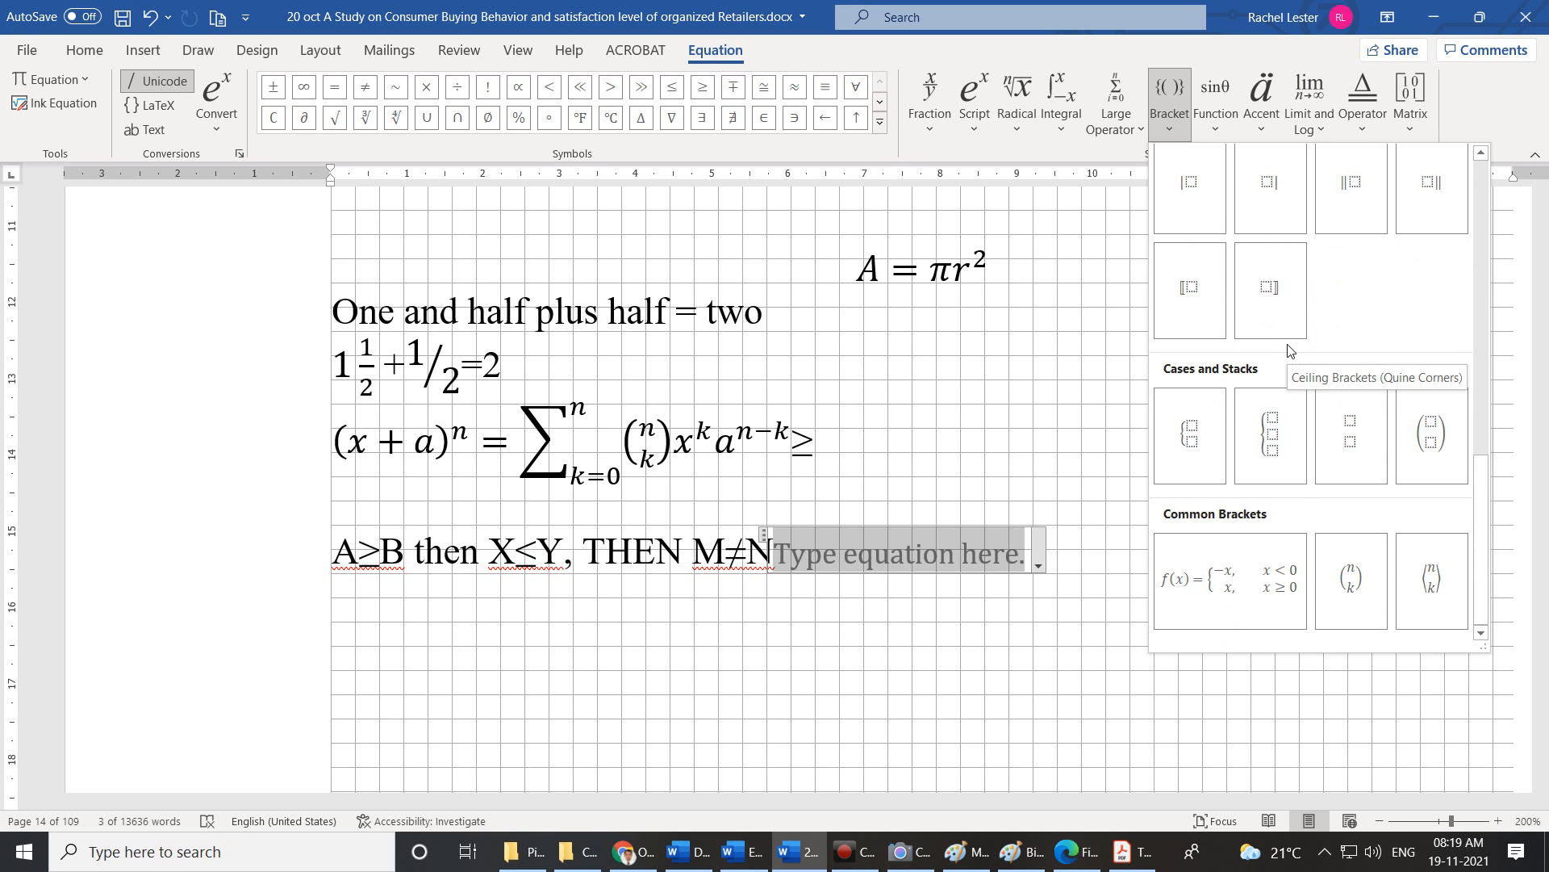
scroll(1288, 349, "up", 7)
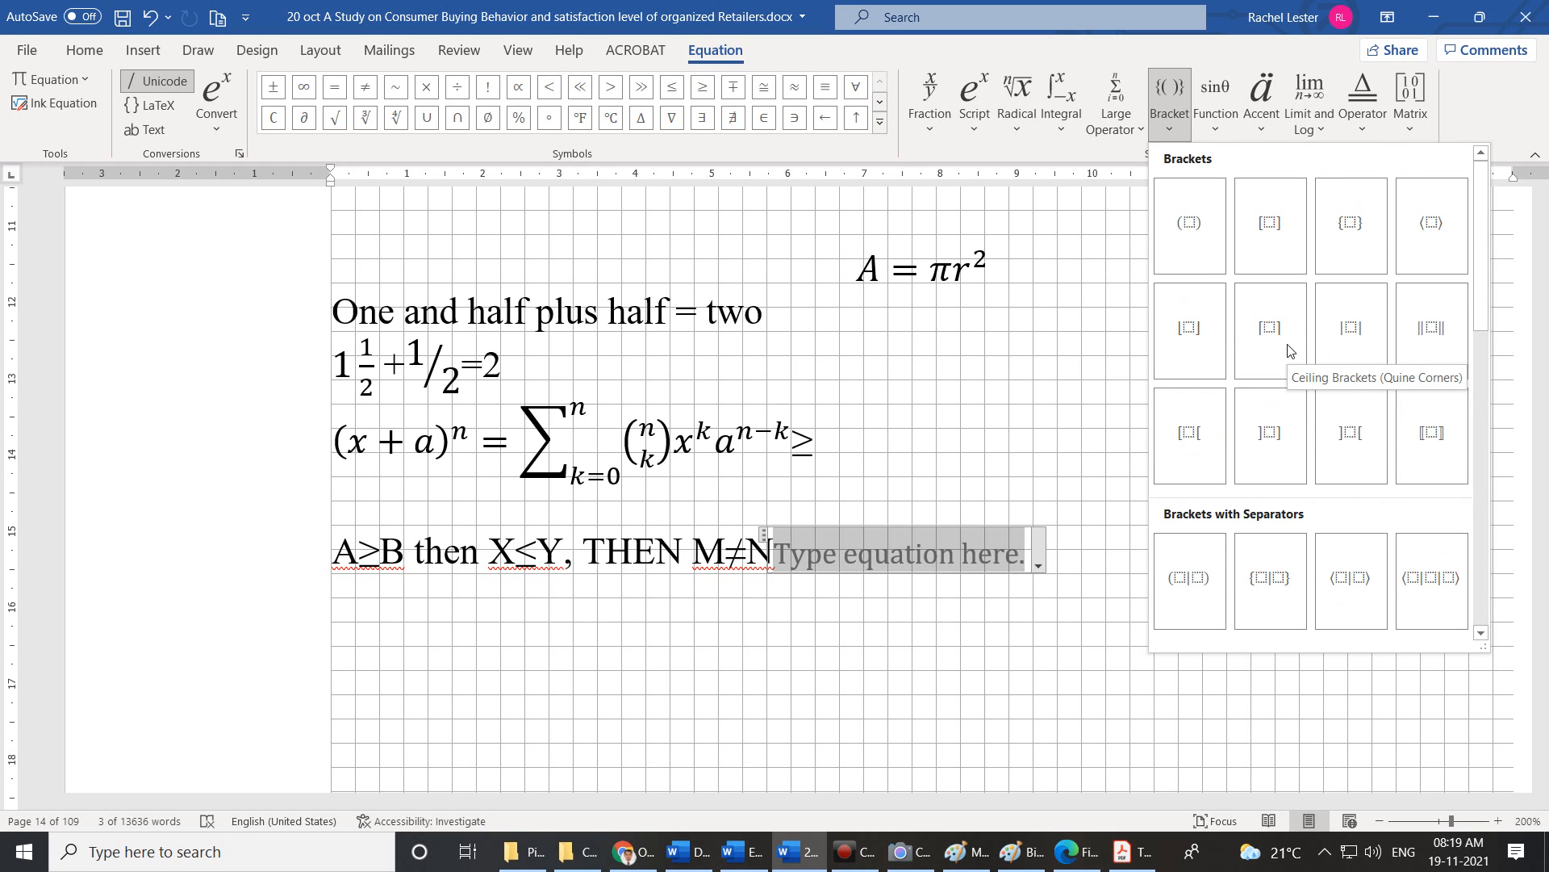
left_click(1219, 126)
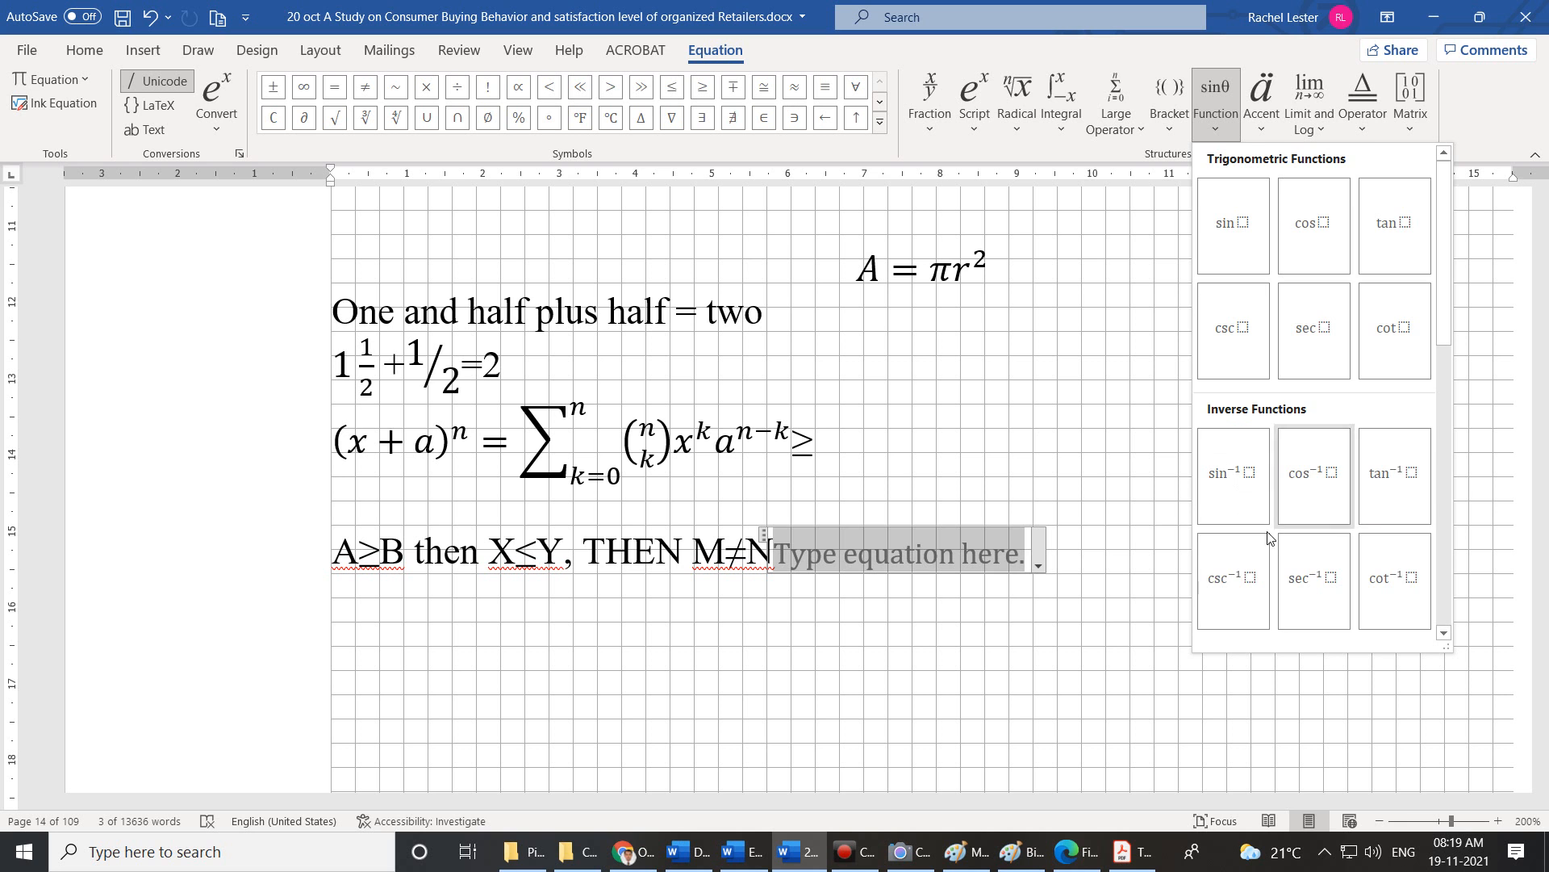
Look through the Function, Accent and Limit and Log structures, finishing on the Operator gallery.
scroll(1312, 506, "down", 5)
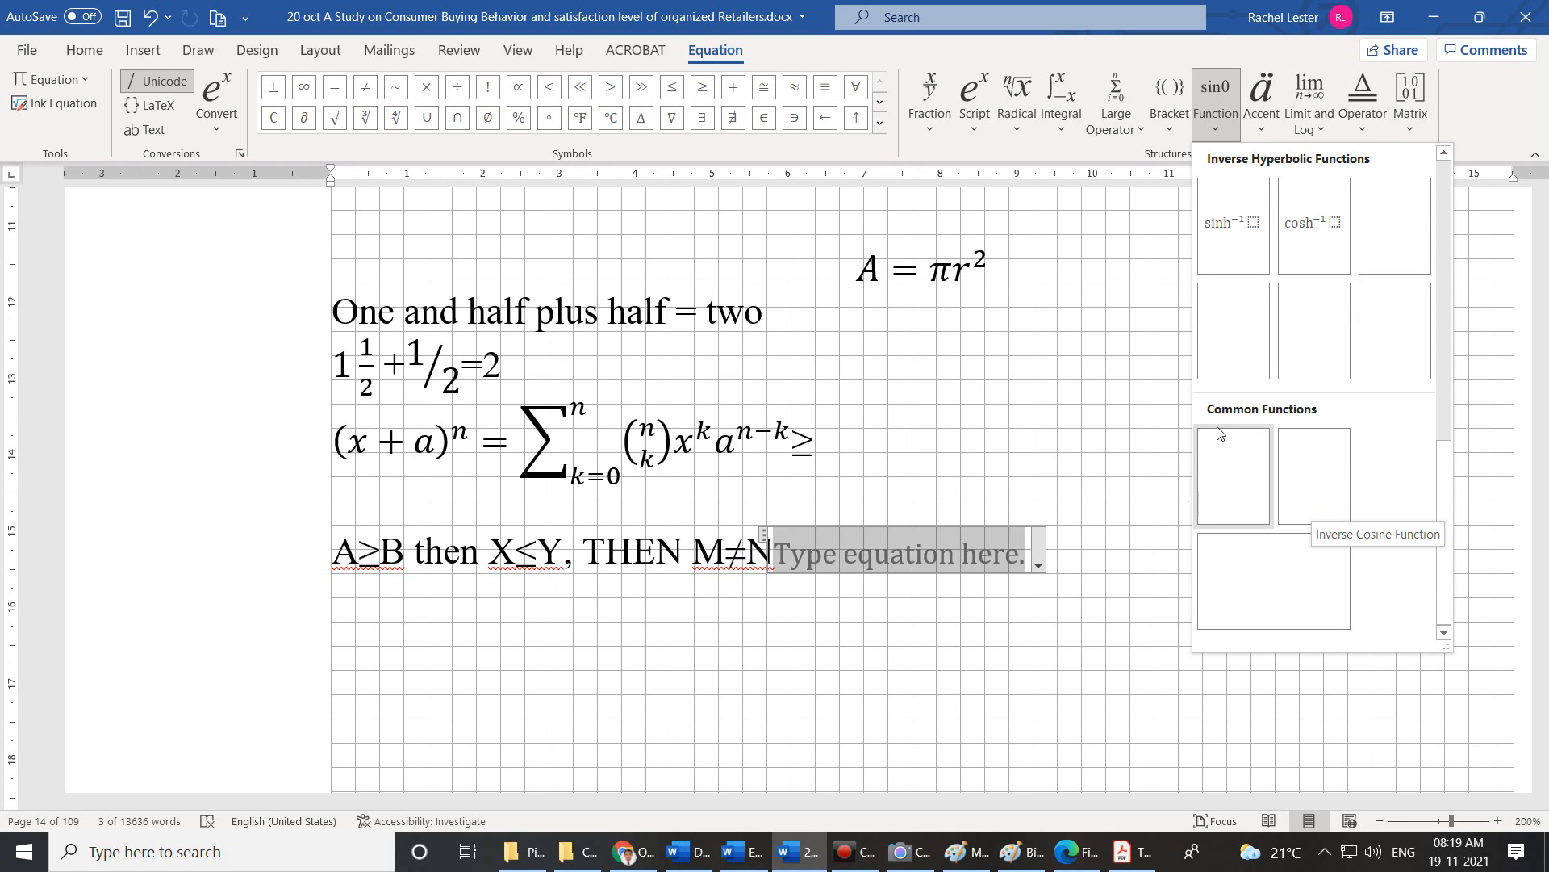
left_click(1271, 133)
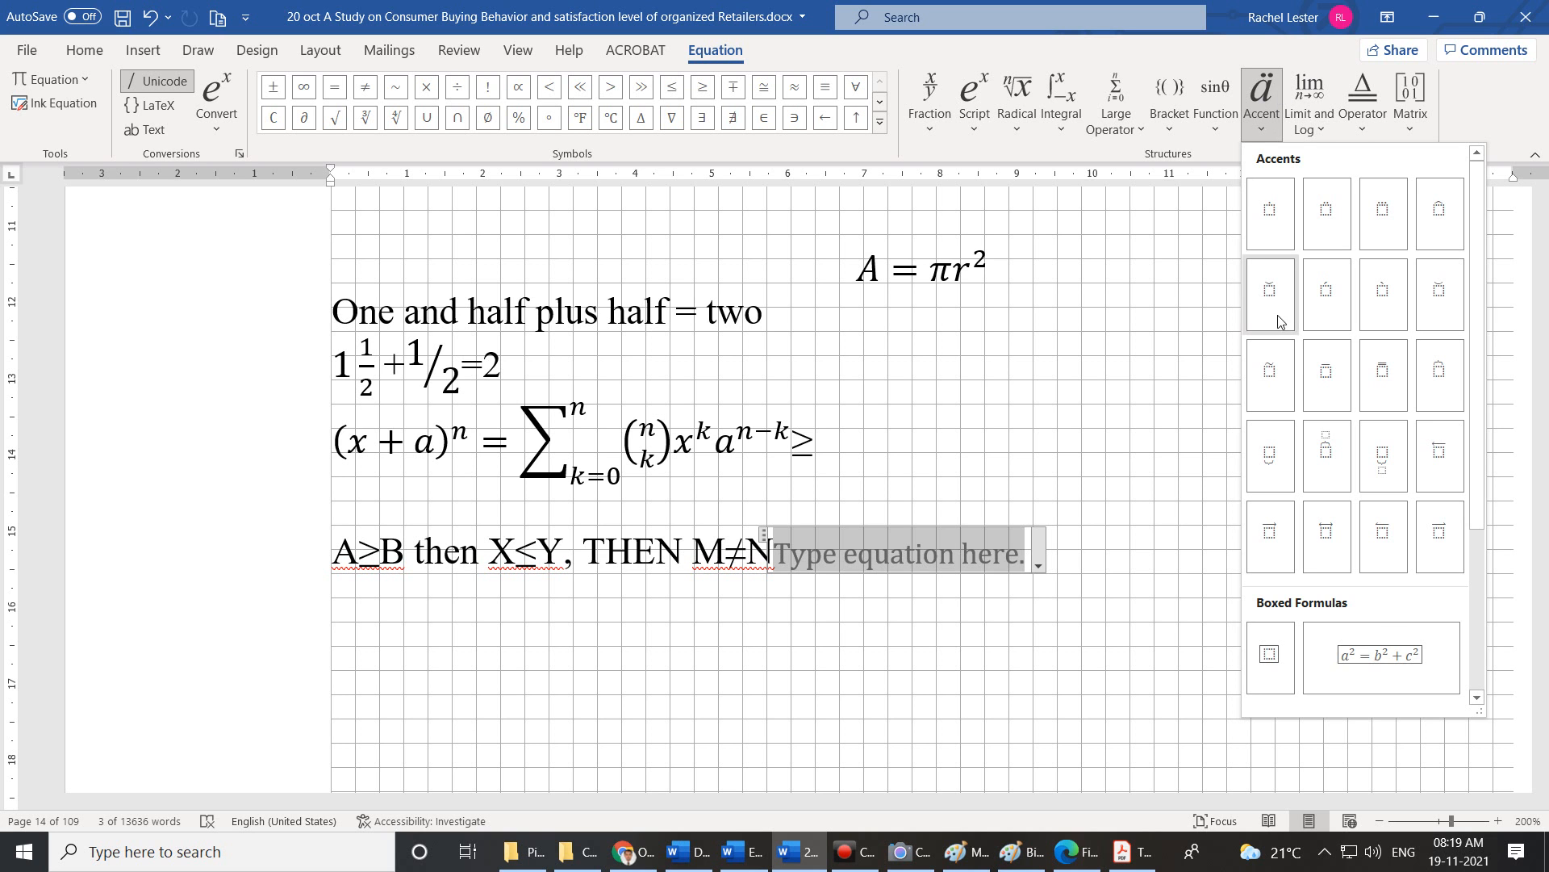
scroll(1392, 375, "down", 3)
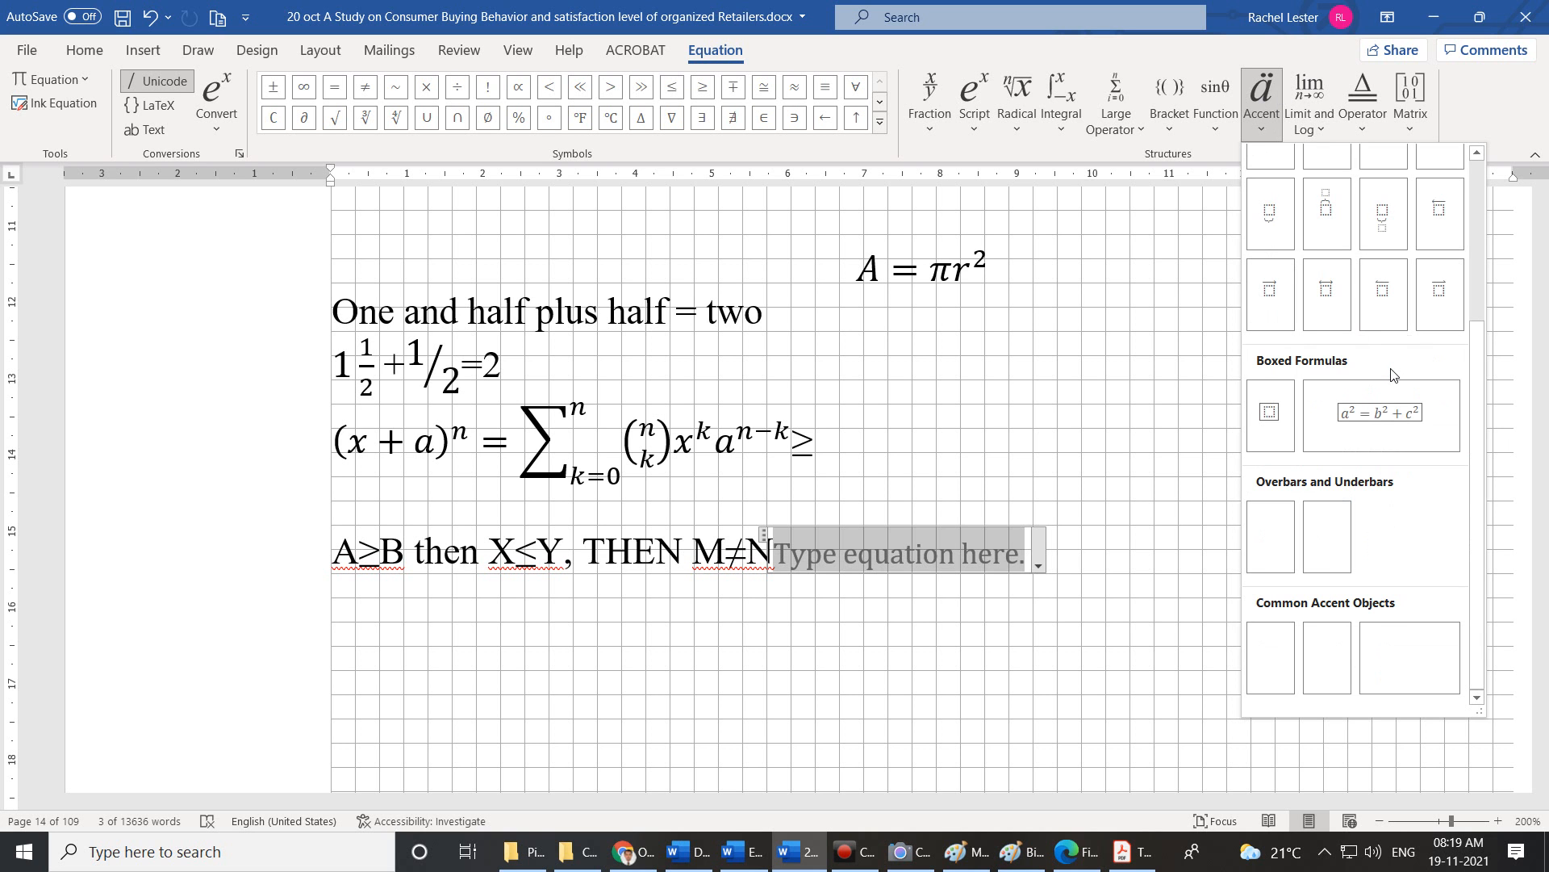
left_click(1324, 131)
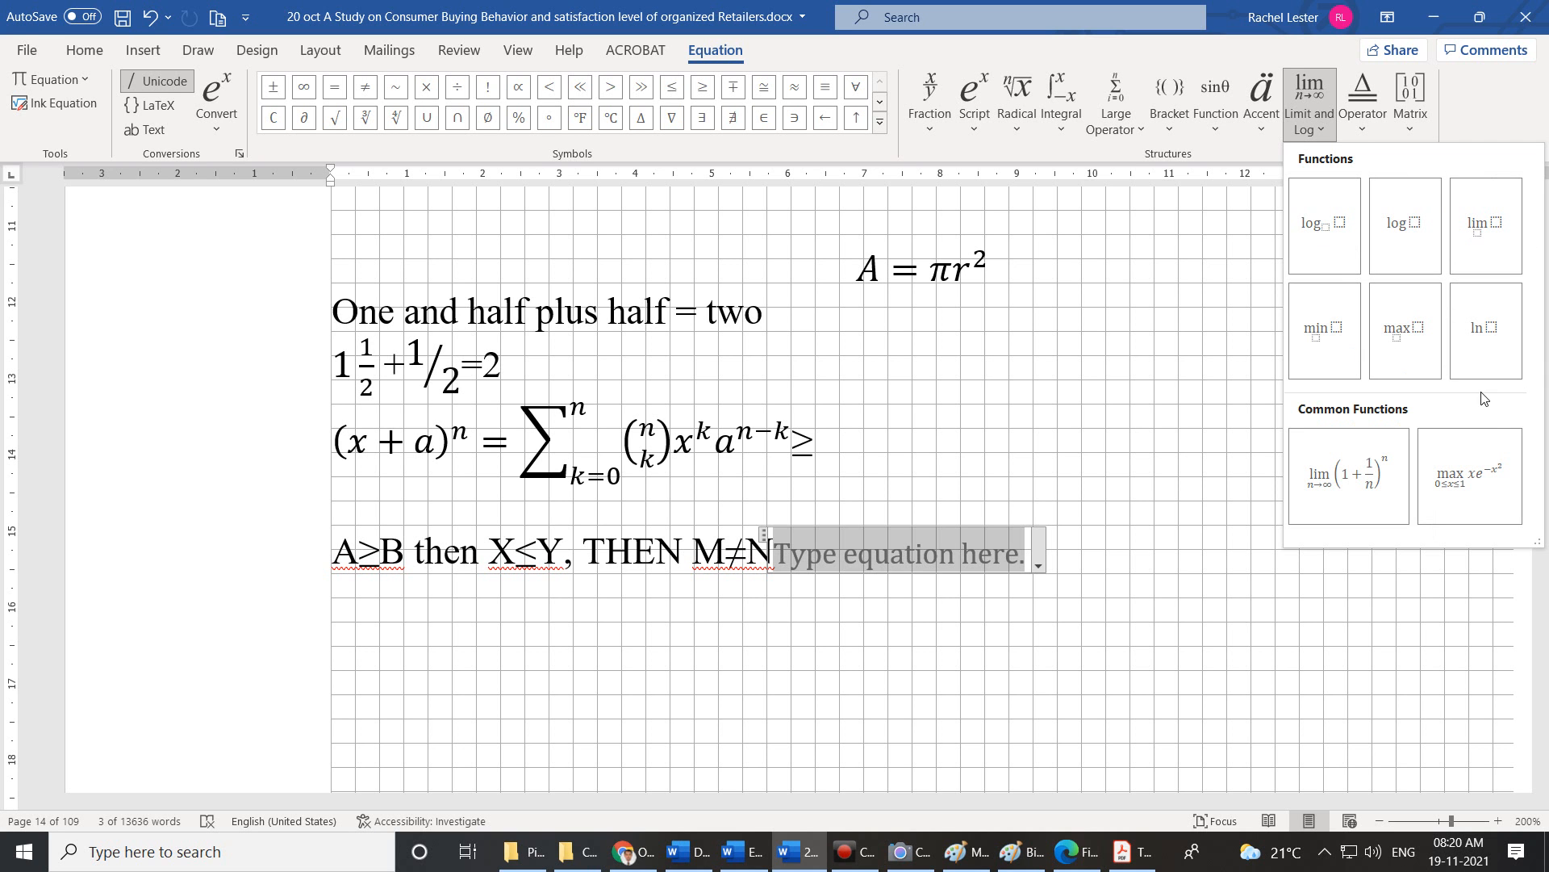
left_click(1362, 128)
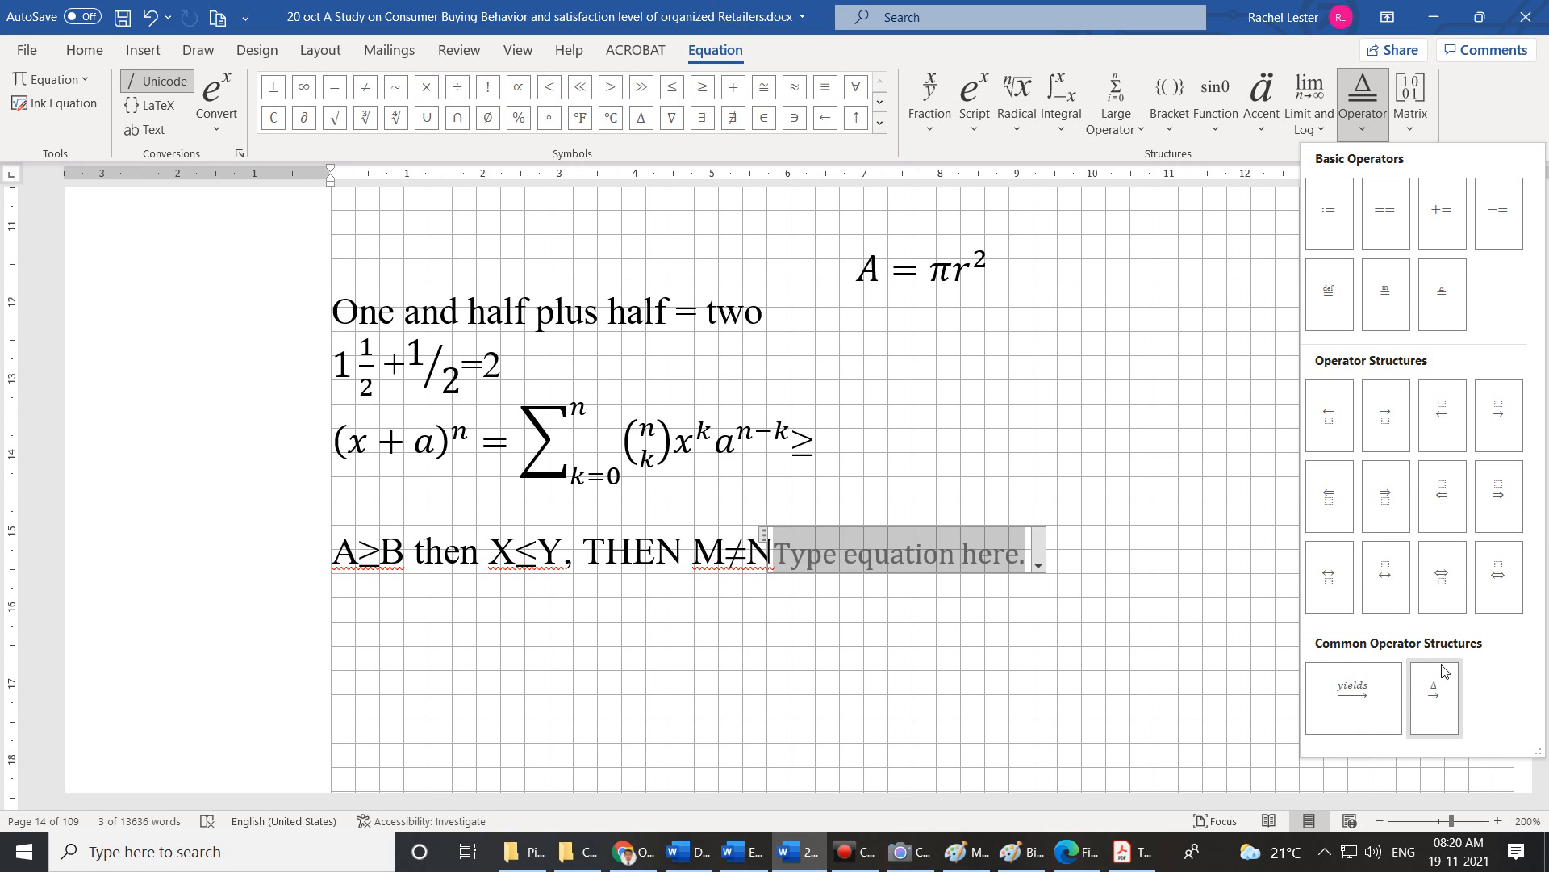
Scroll through the Matrix structures, dismiss them without inserting one, and return to Insert.
left_click(1411, 117)
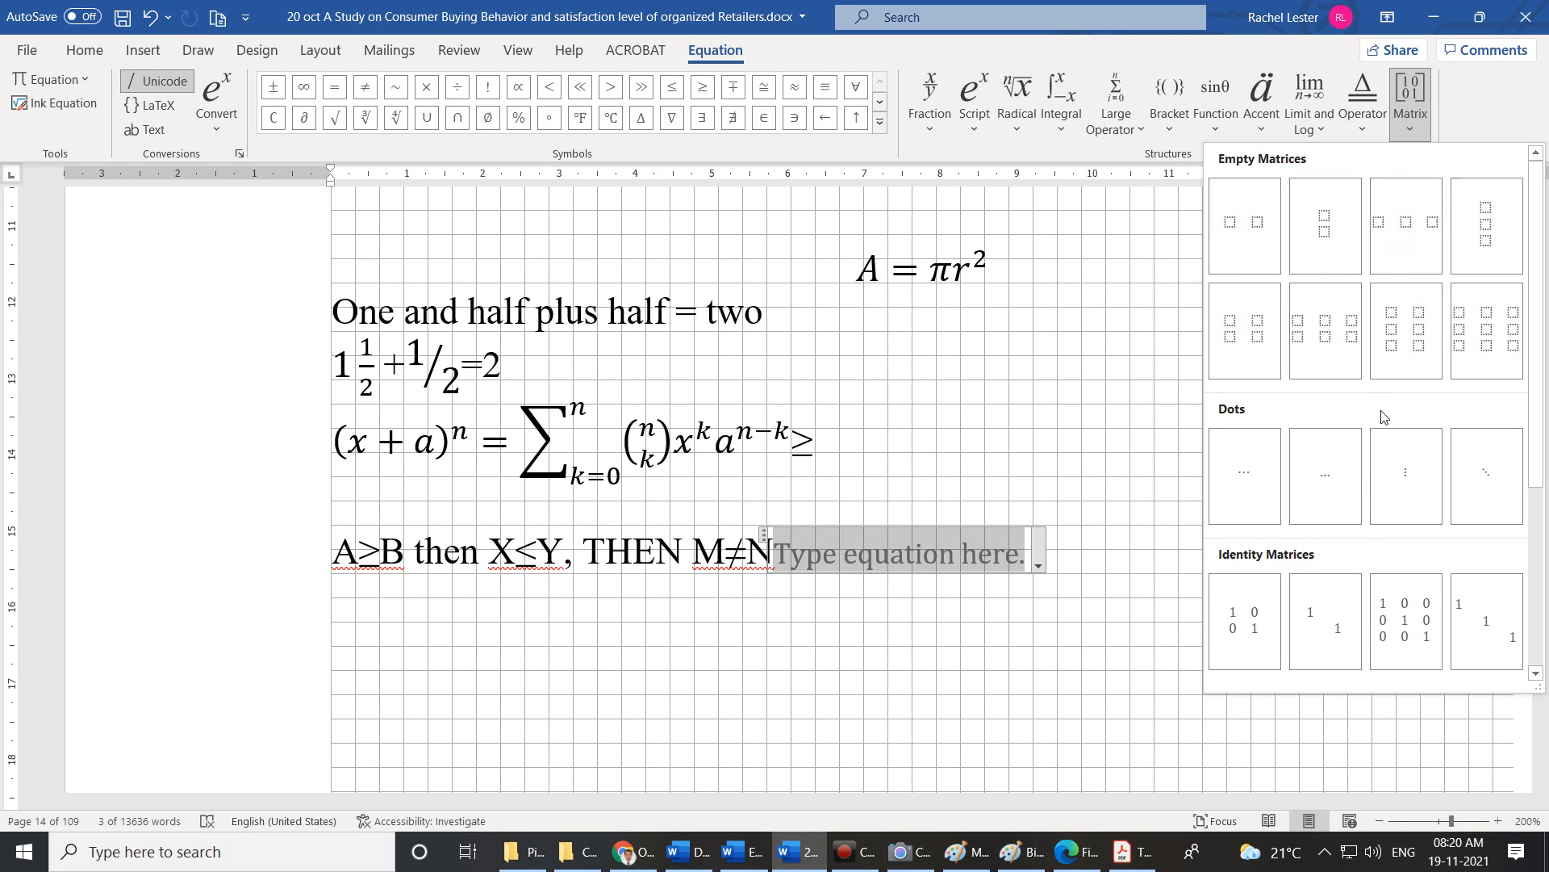
scroll(1356, 541, "down", 3)
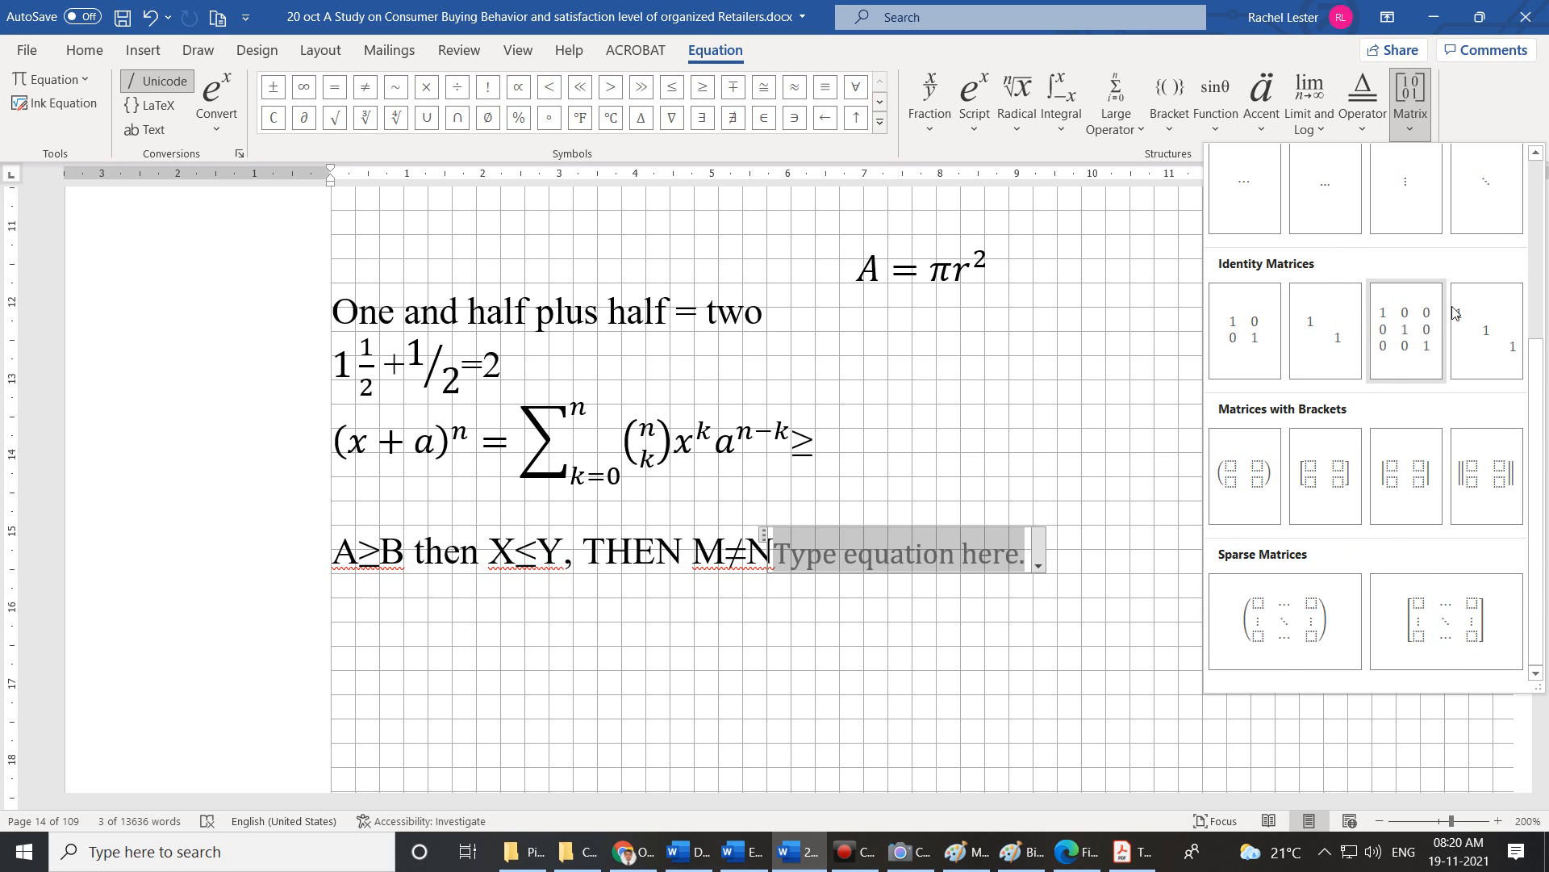
scroll(1476, 331, "up", 3)
left_click(1081, 268)
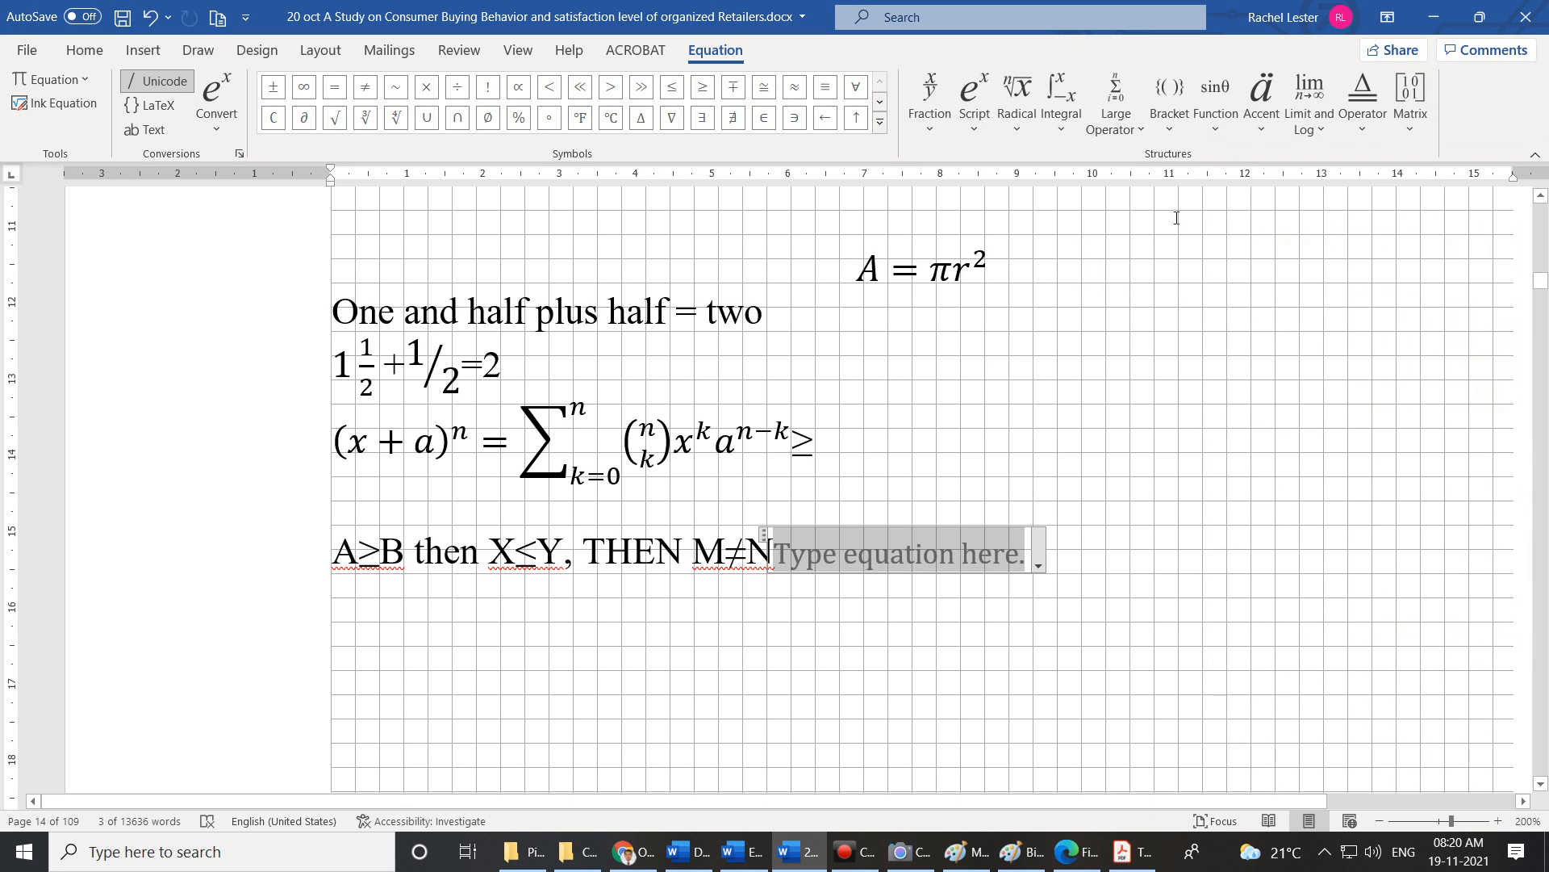
left_click(144, 51)
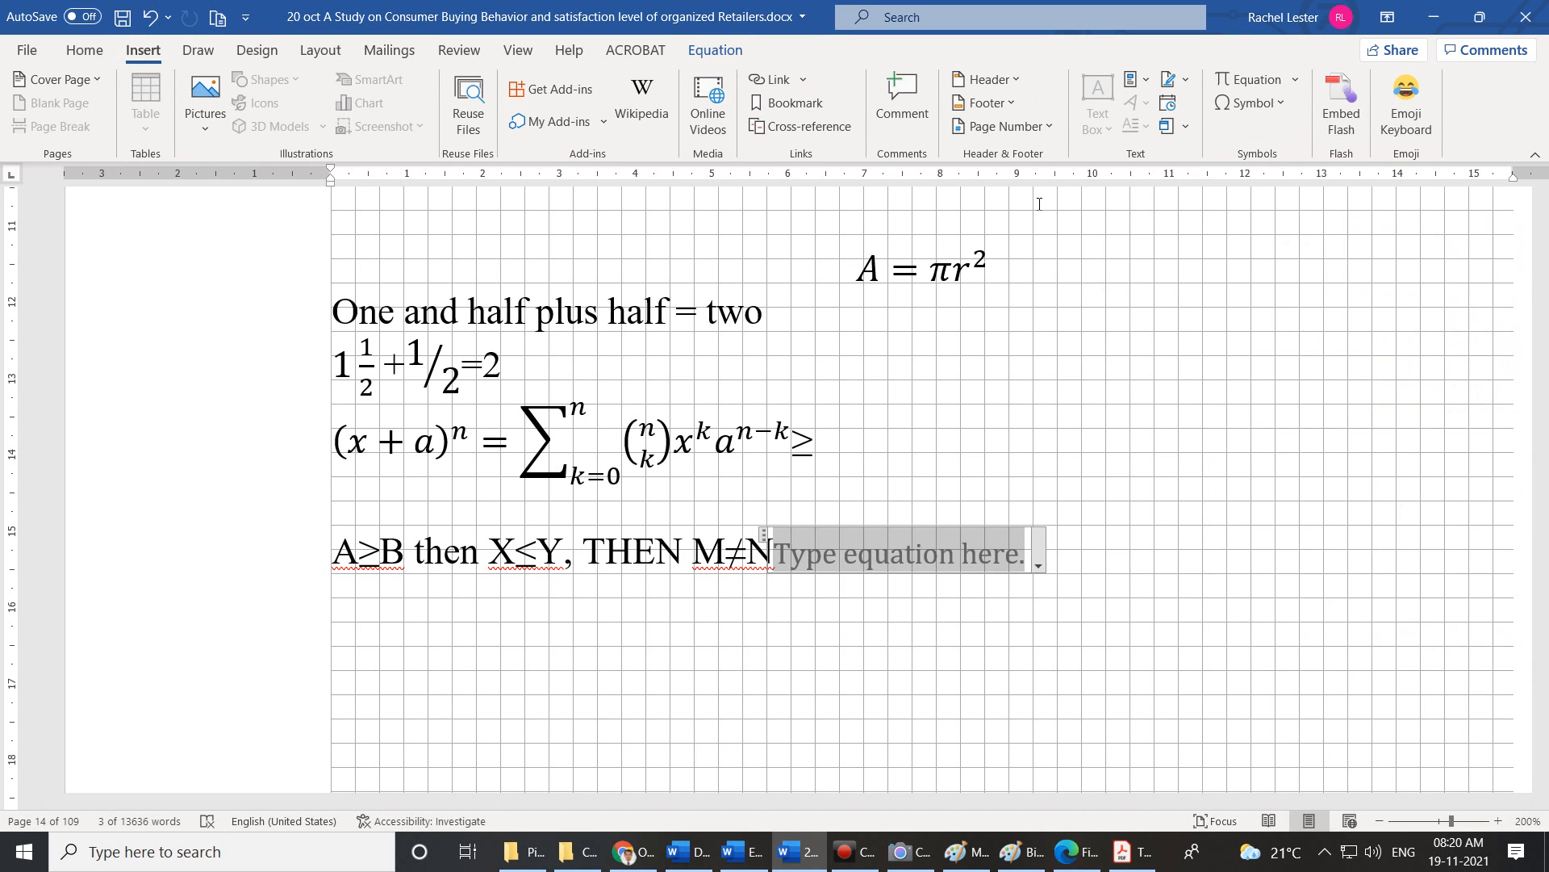